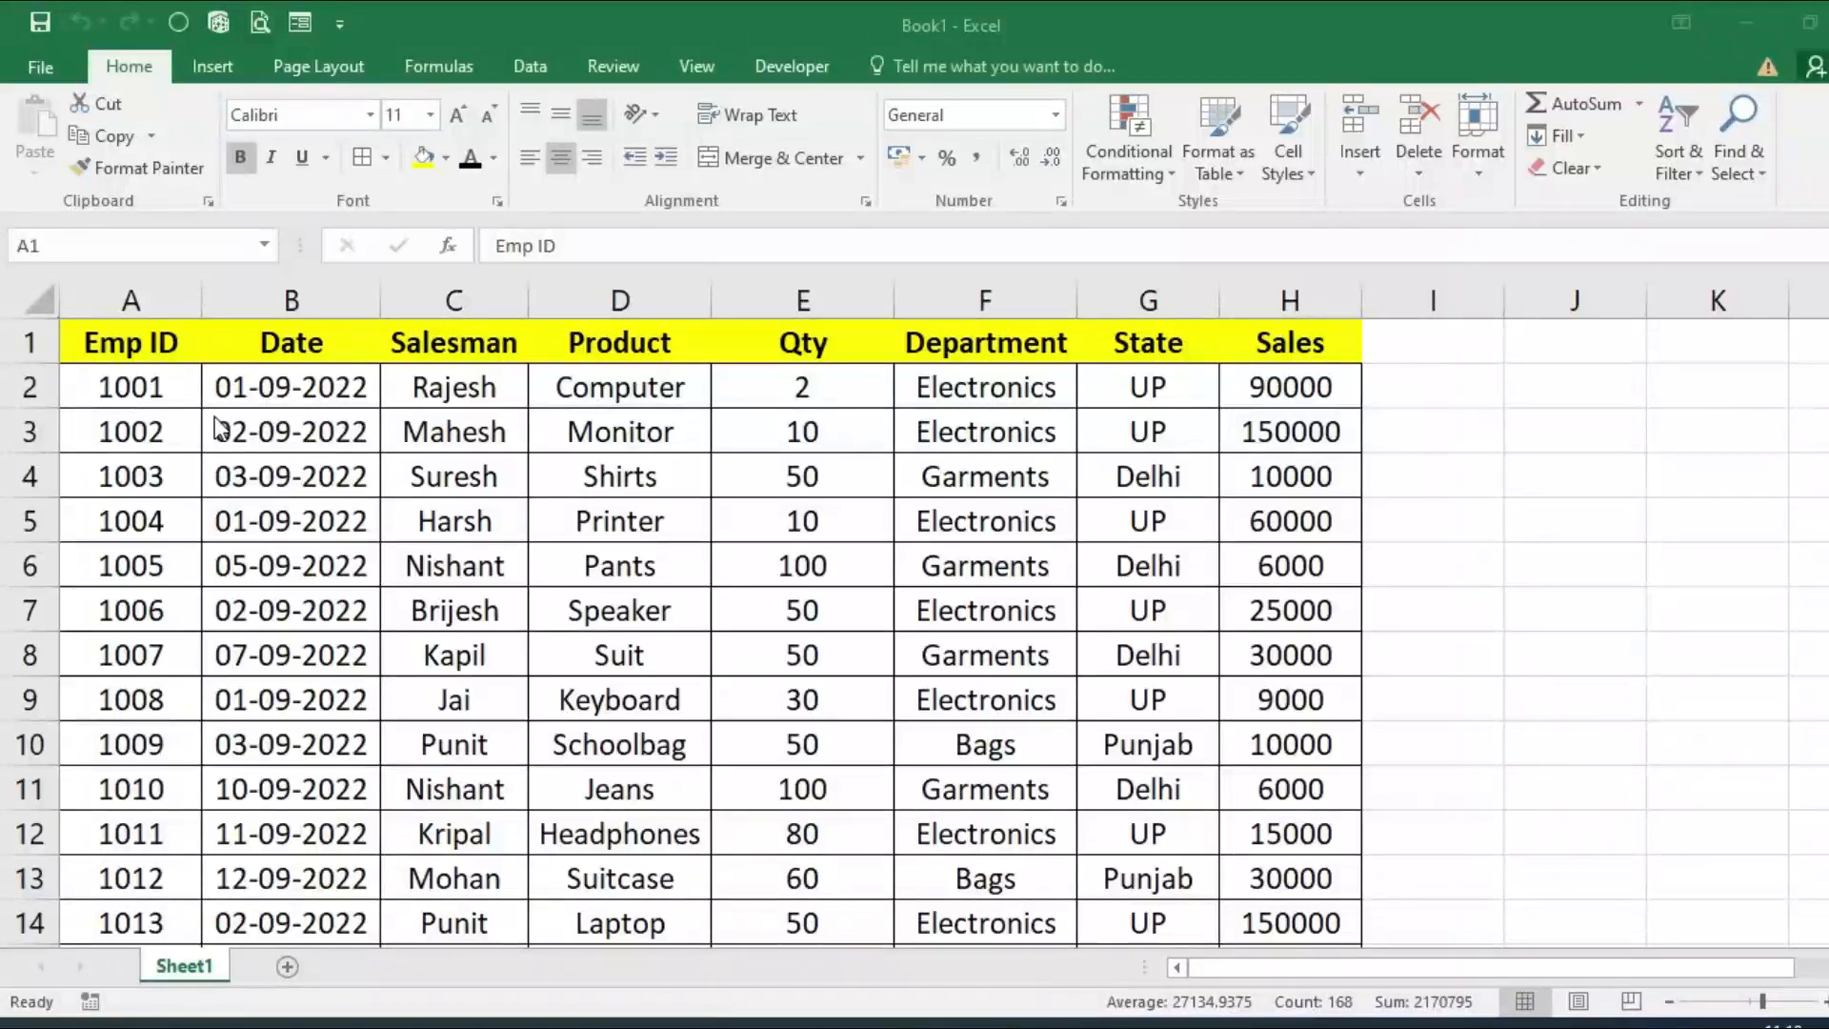
Step: Review the Emp ID, Date, Salesman, Product, Department and State columns of the sales data
key("ctrl+a")
left_click_drag(152, 338, 135, 747)
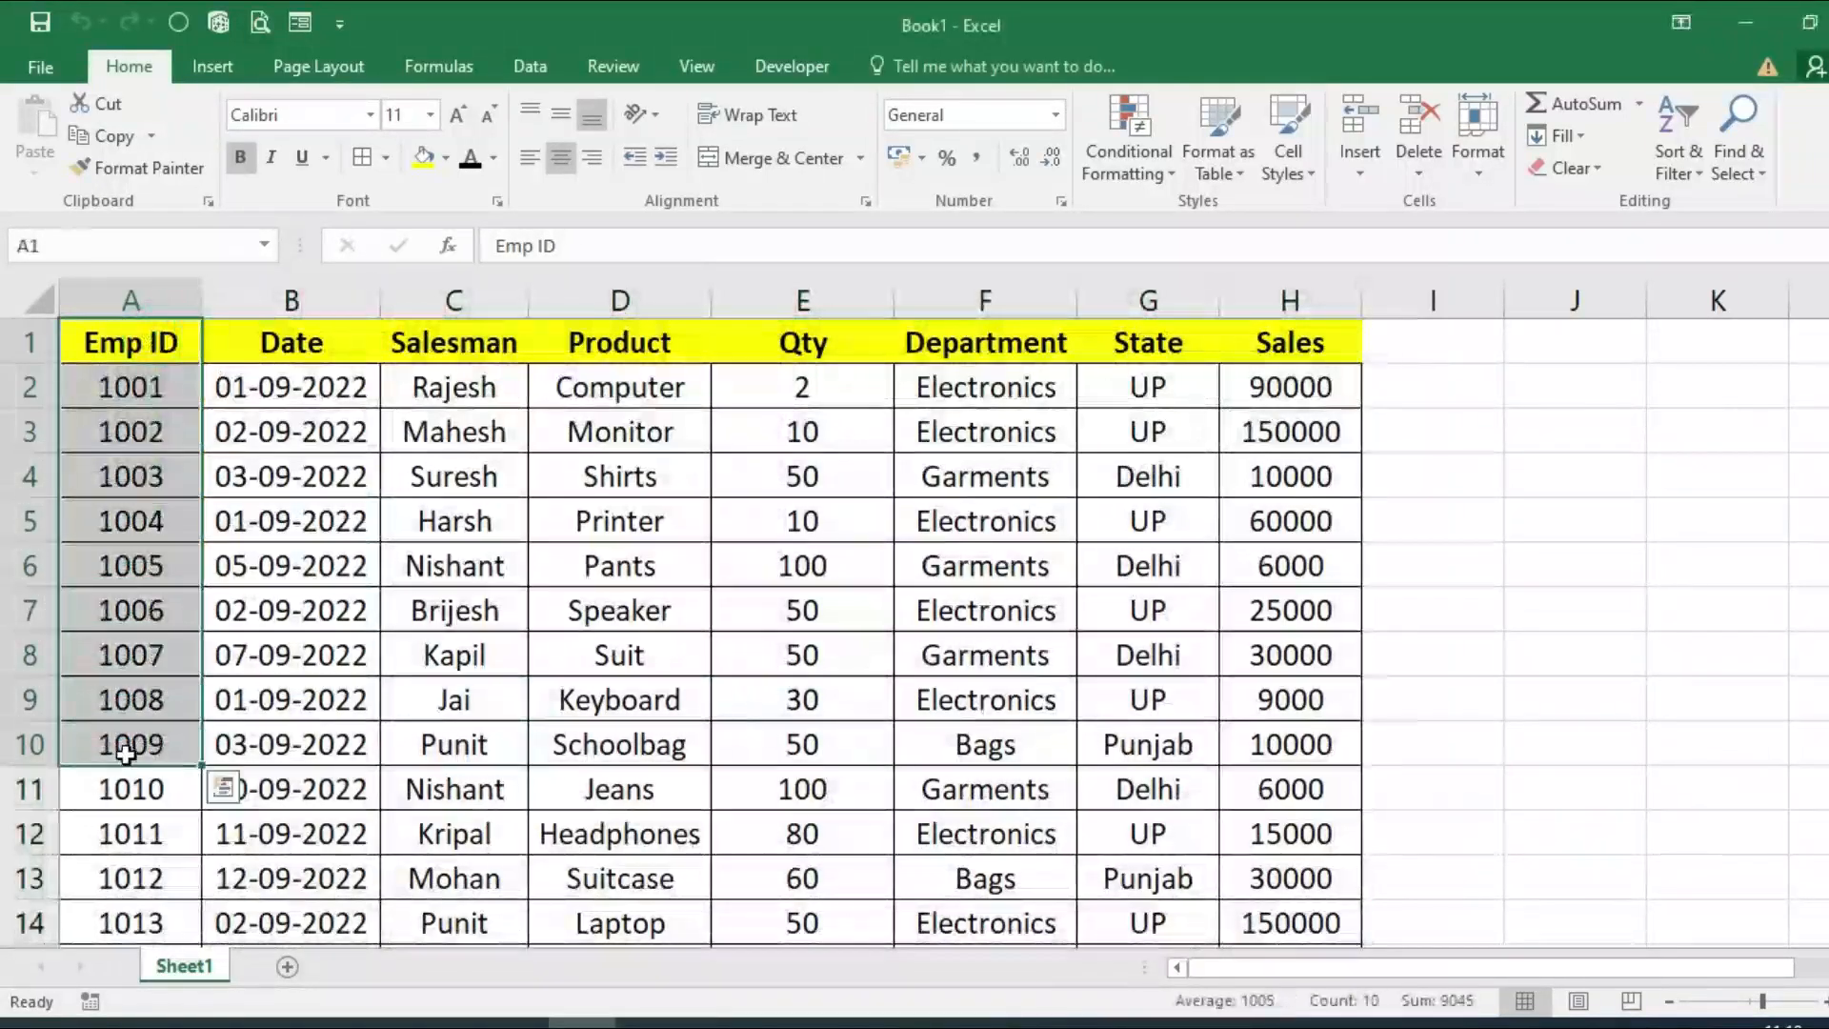
left_click_drag(291, 387, 306, 539)
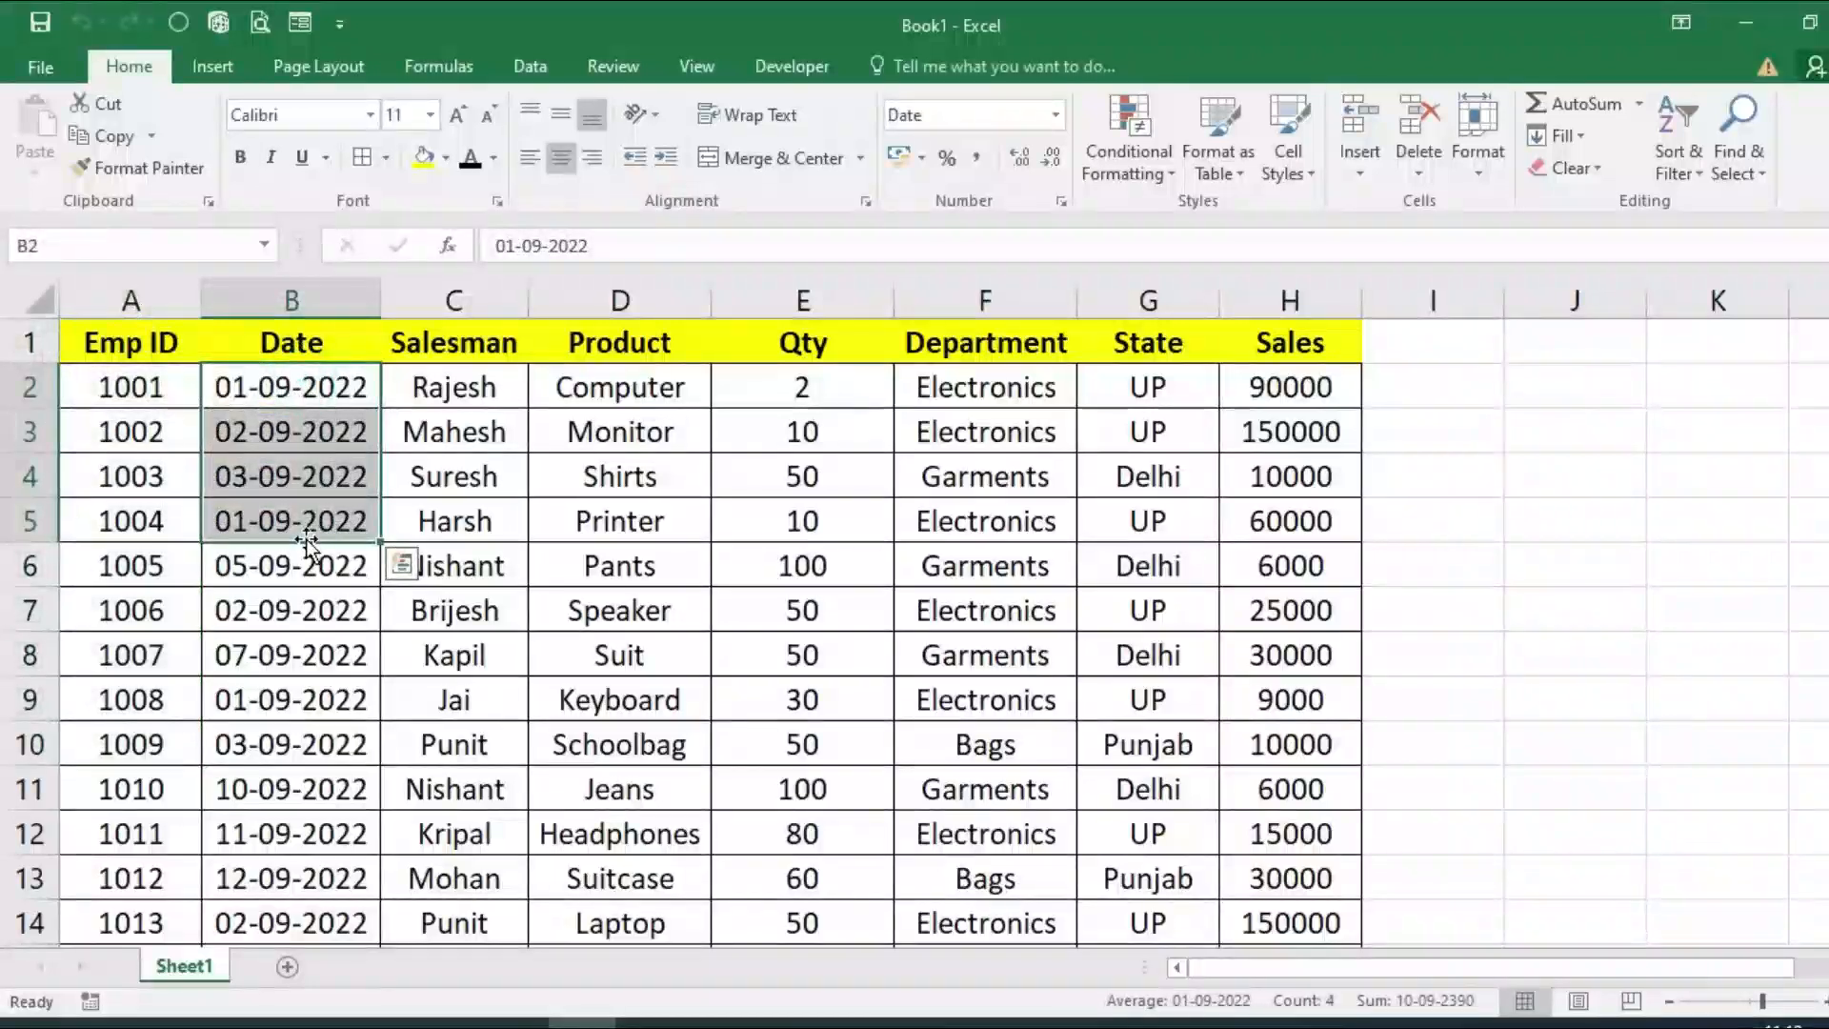
left_click_drag(476, 351, 477, 752)
left_click_drag(591, 345, 619, 788)
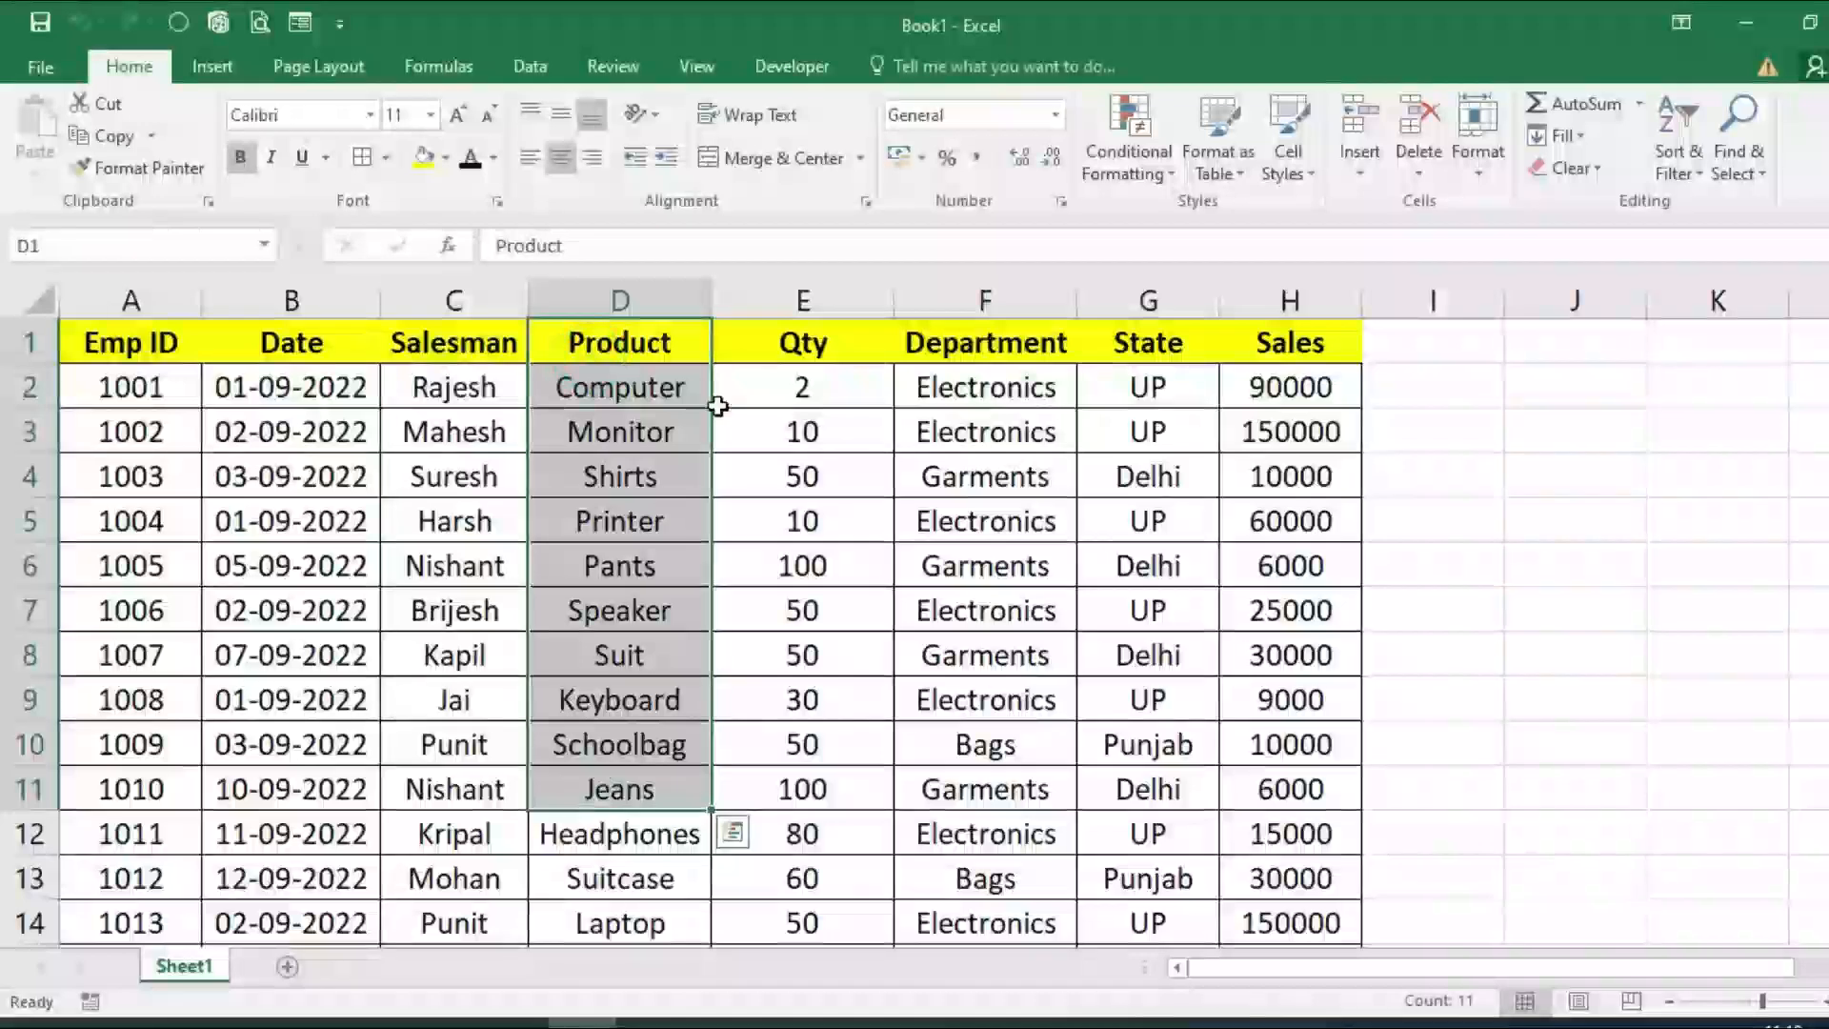
left_click_drag(987, 347, 987, 623)
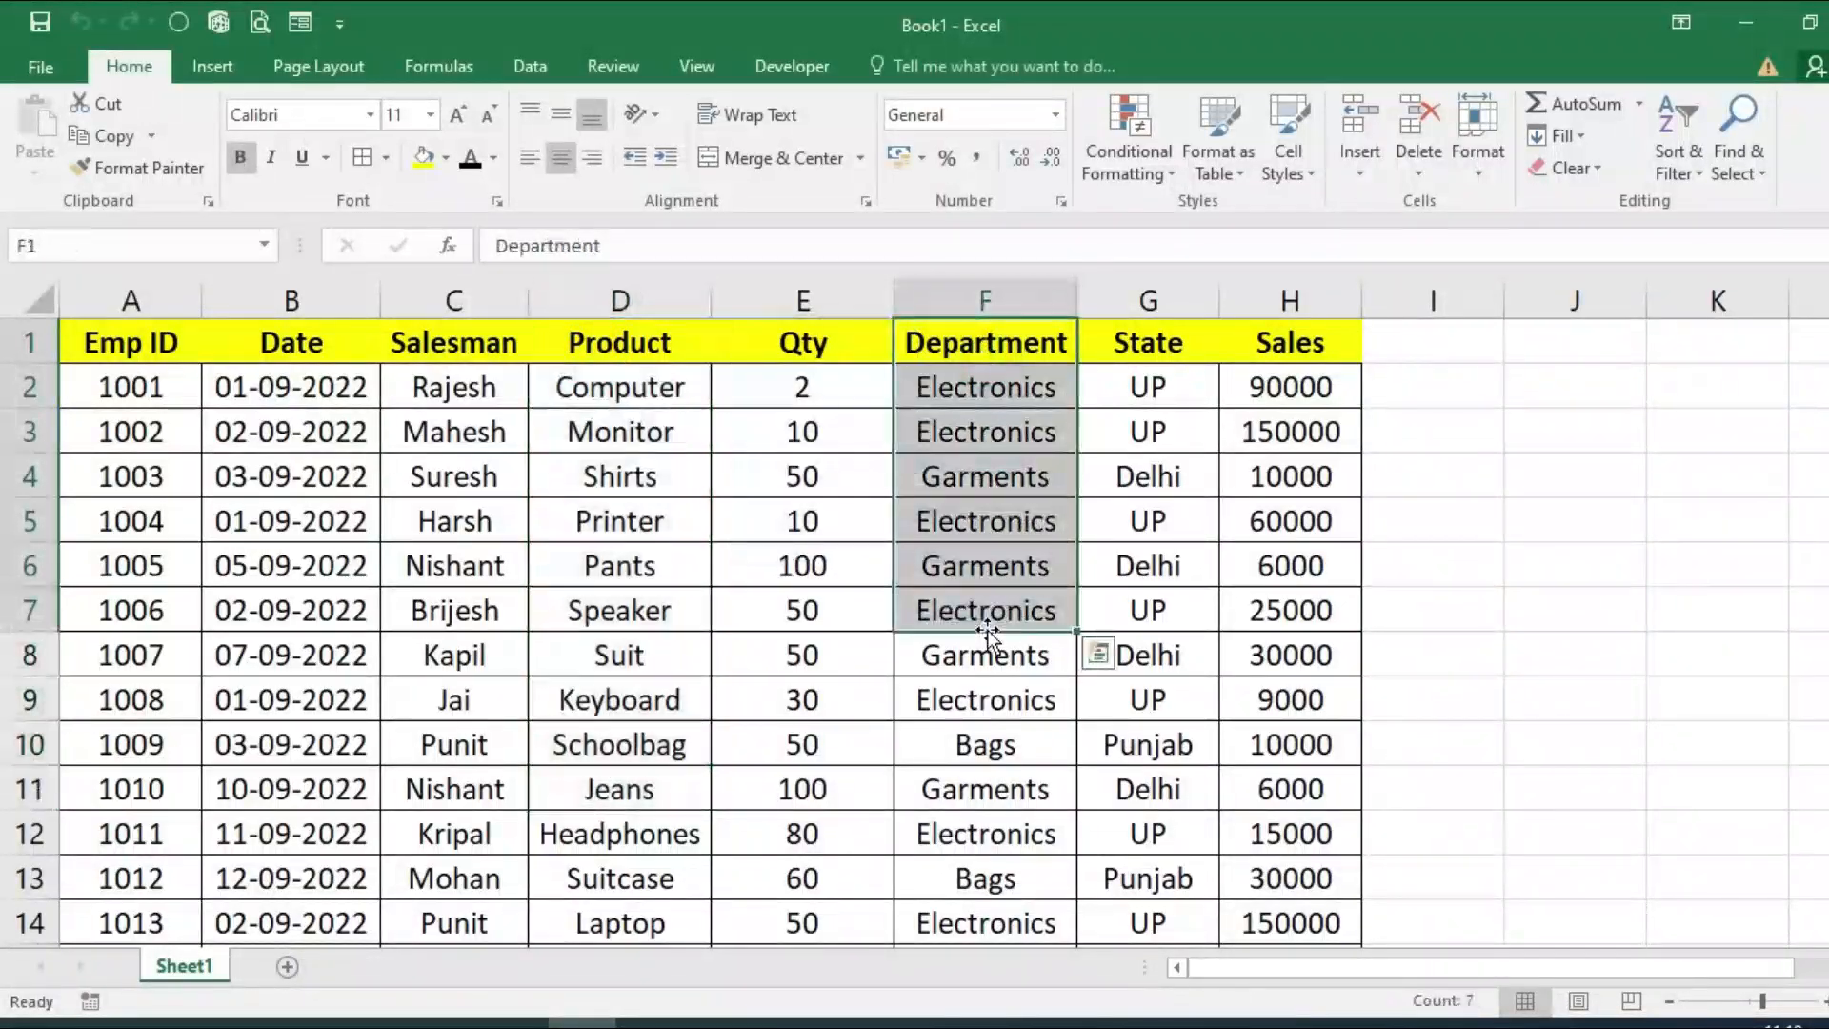
left_click_drag(1166, 344, 1167, 703)
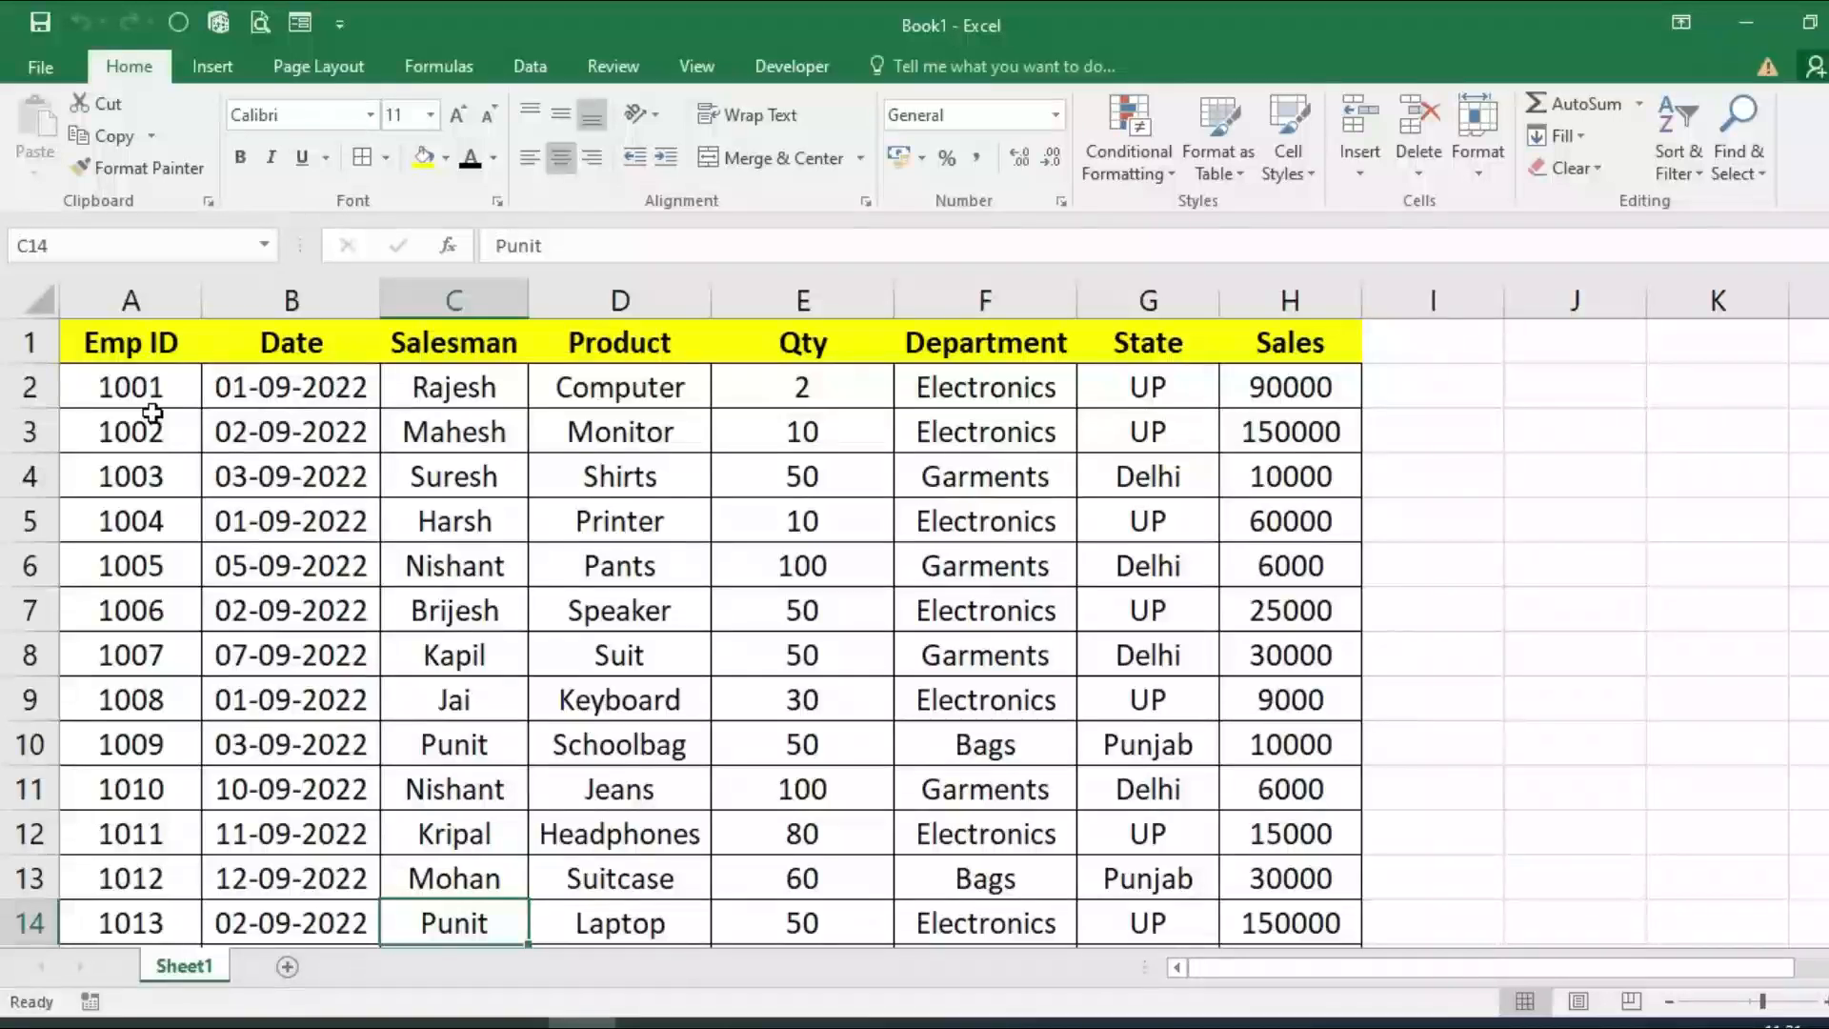
Step: Select the whole sales data range A1:H21, including the header row
left_click_drag(143, 347, 1254, 919)
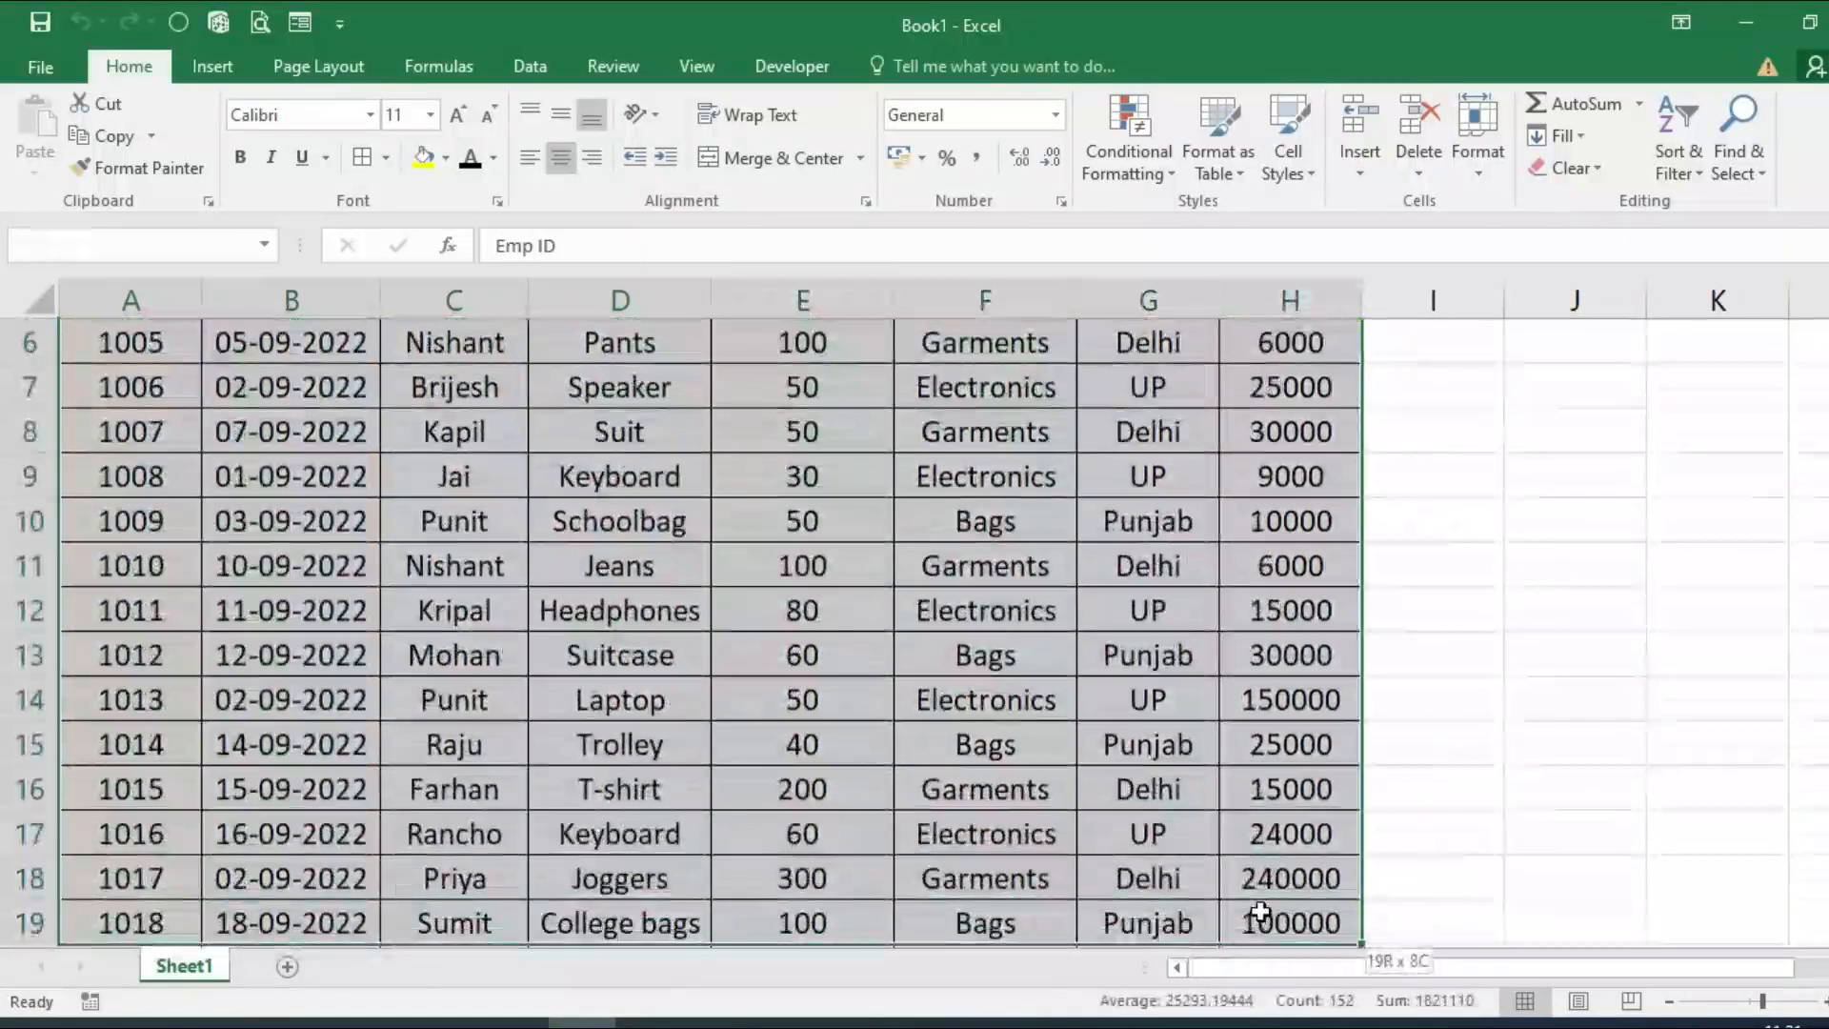
scroll(160, 584, "up", 2)
left_click(100, 336)
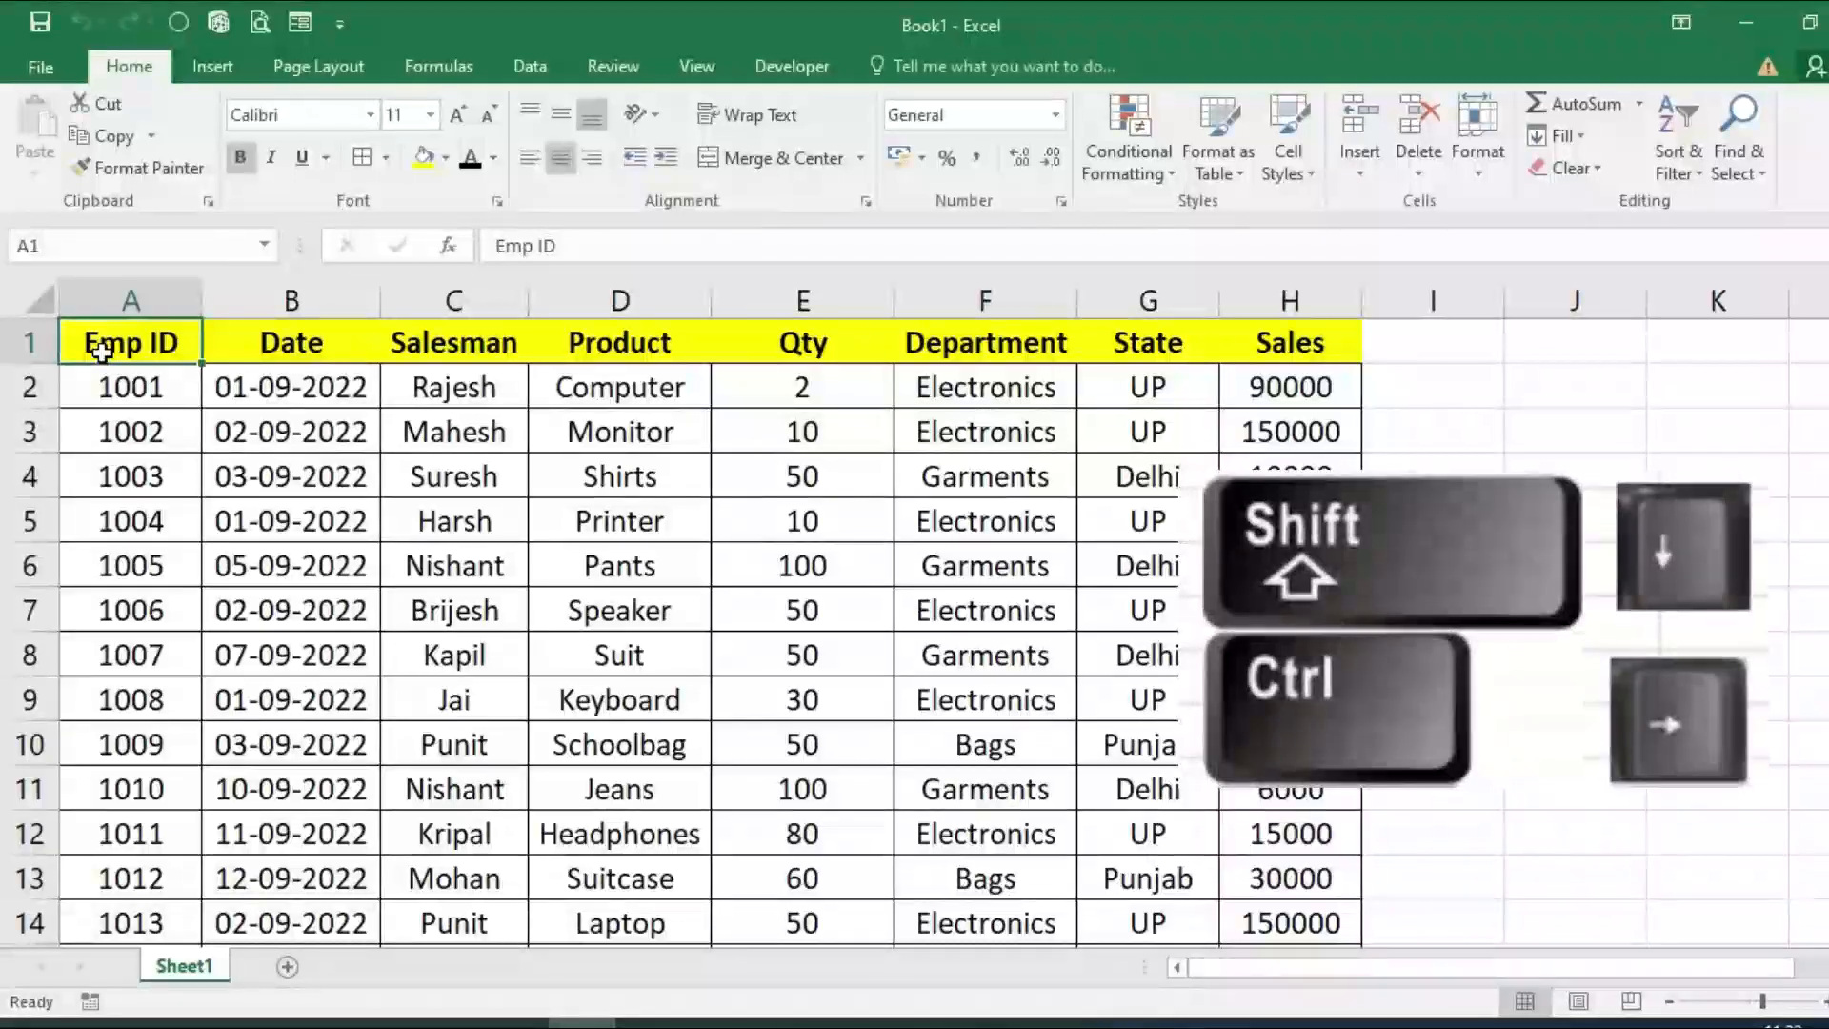
key("ctrl+shift+Down")
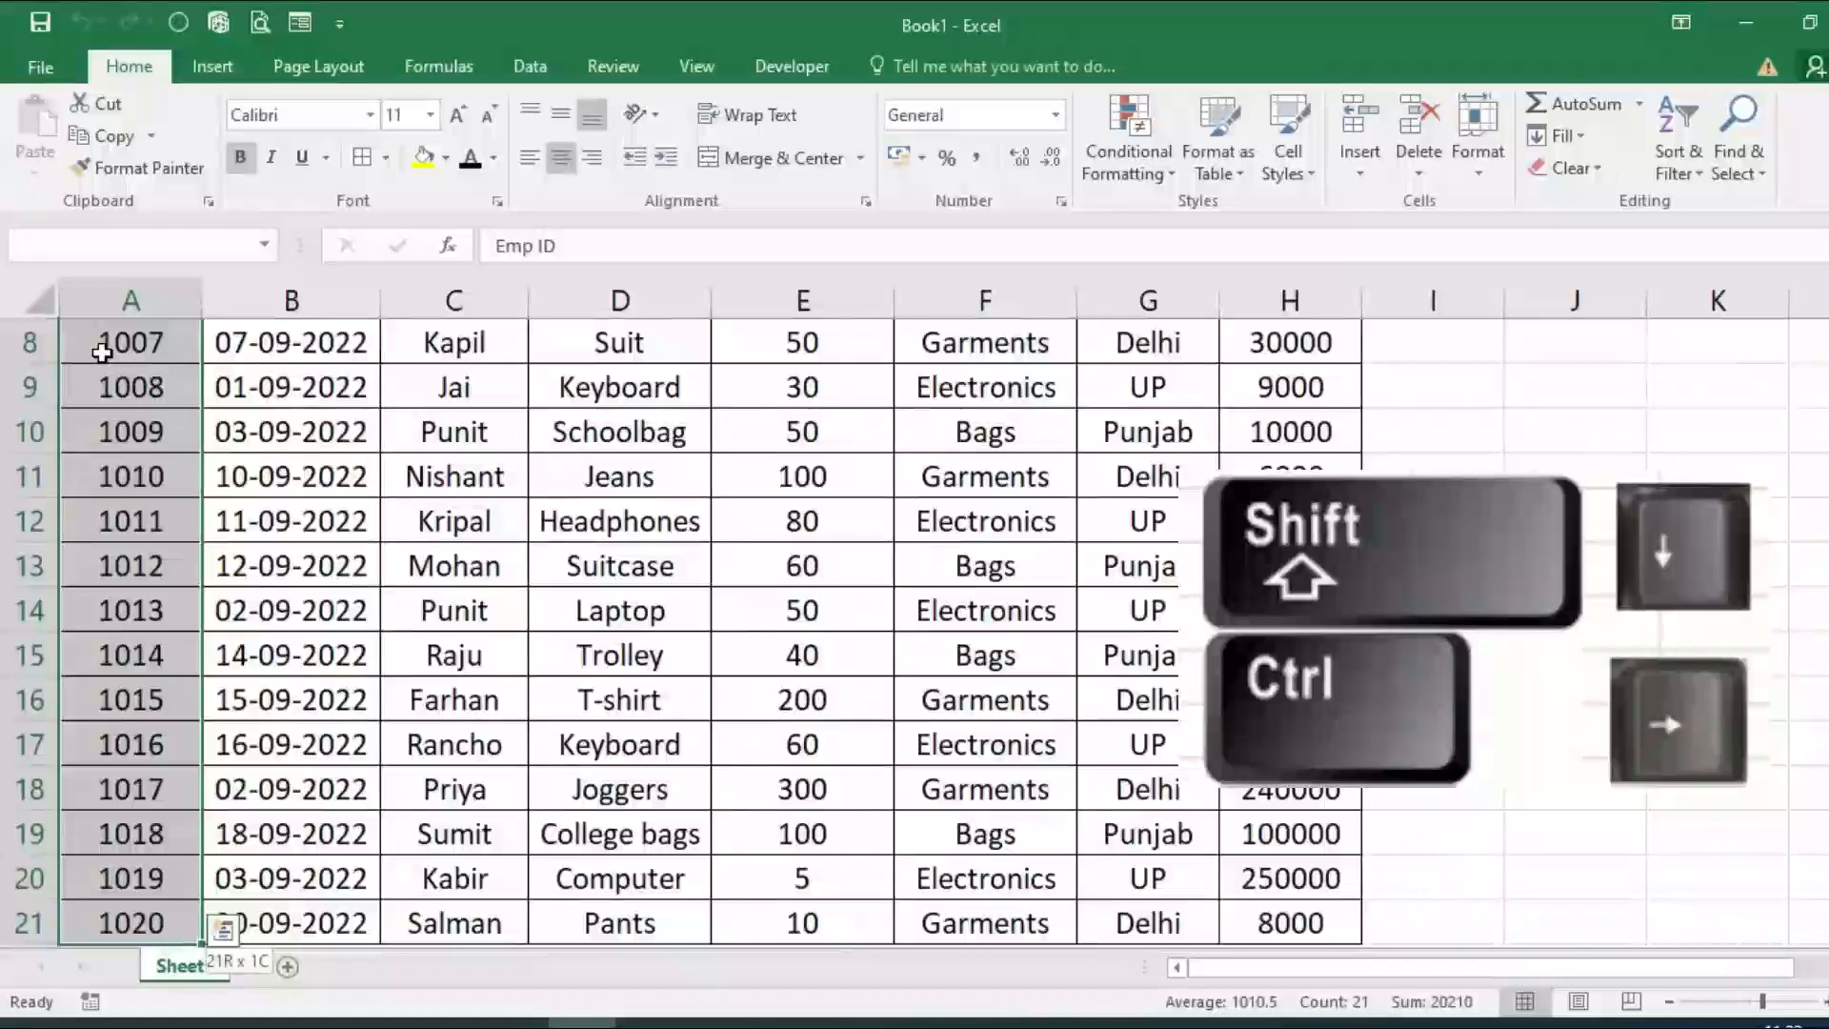
key("ctrl+shift+Right")
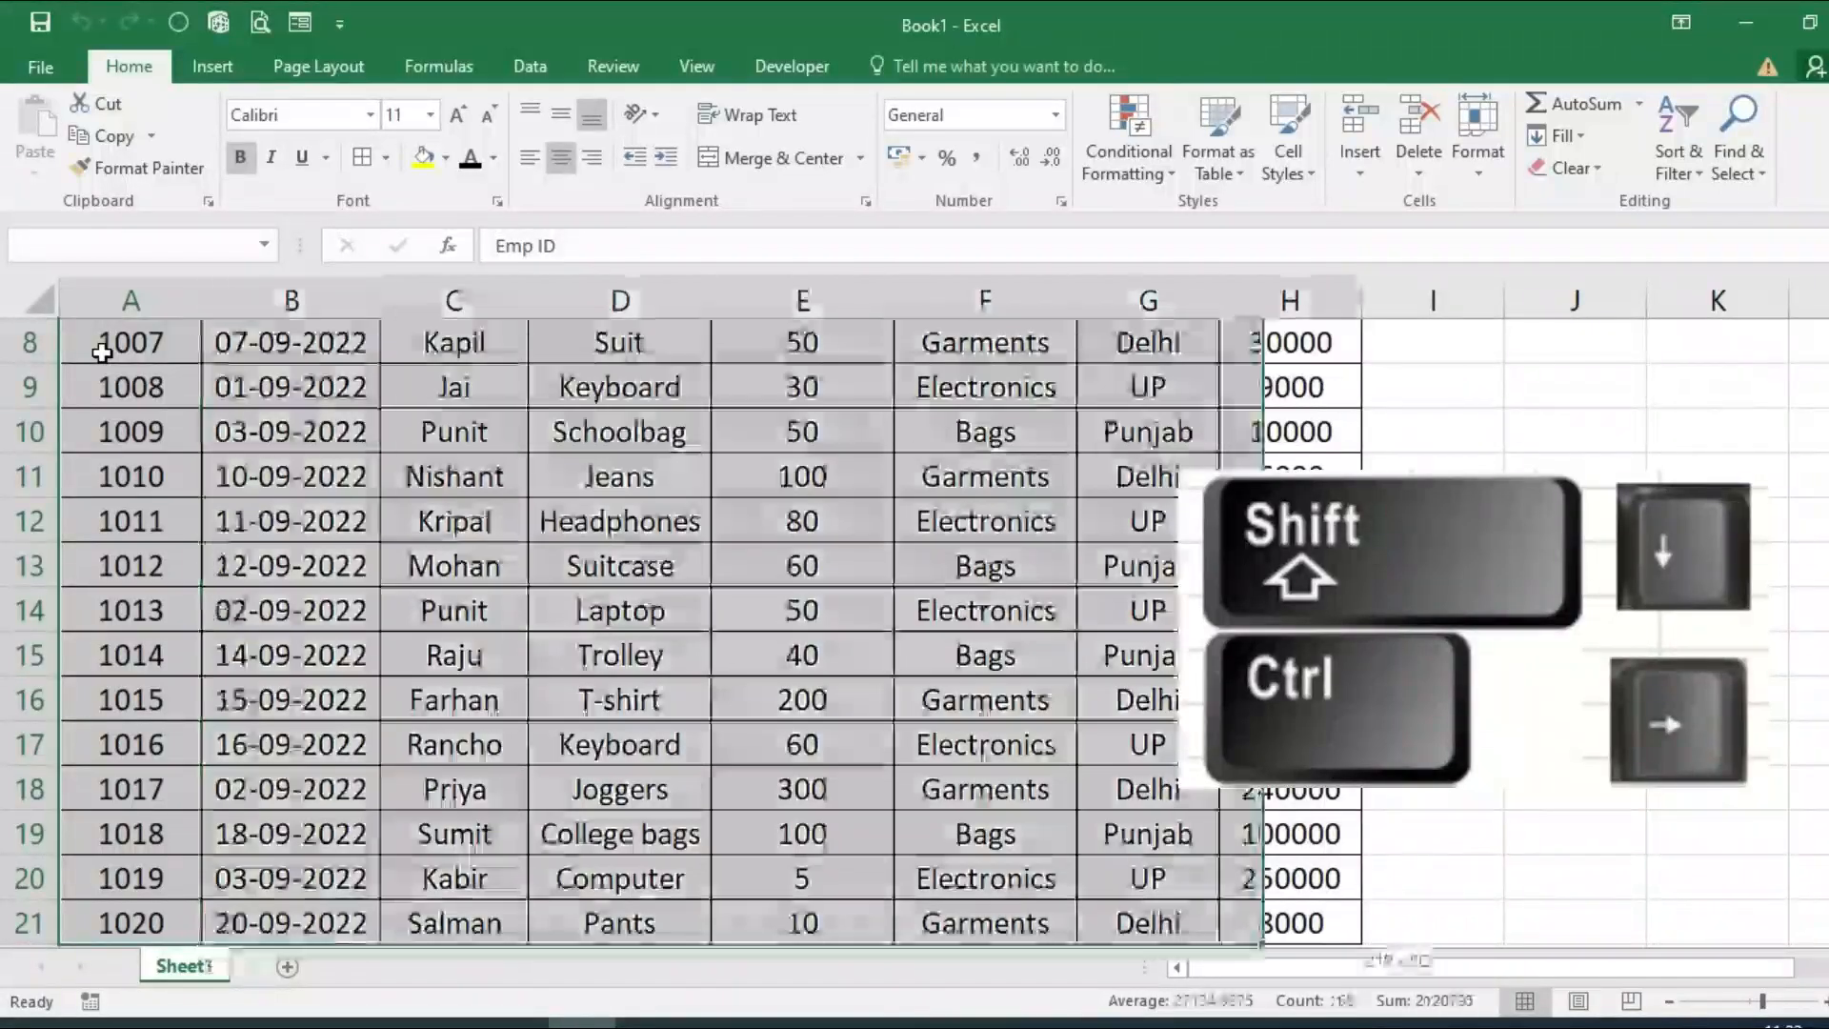
scroll(321, 515, "up", 3)
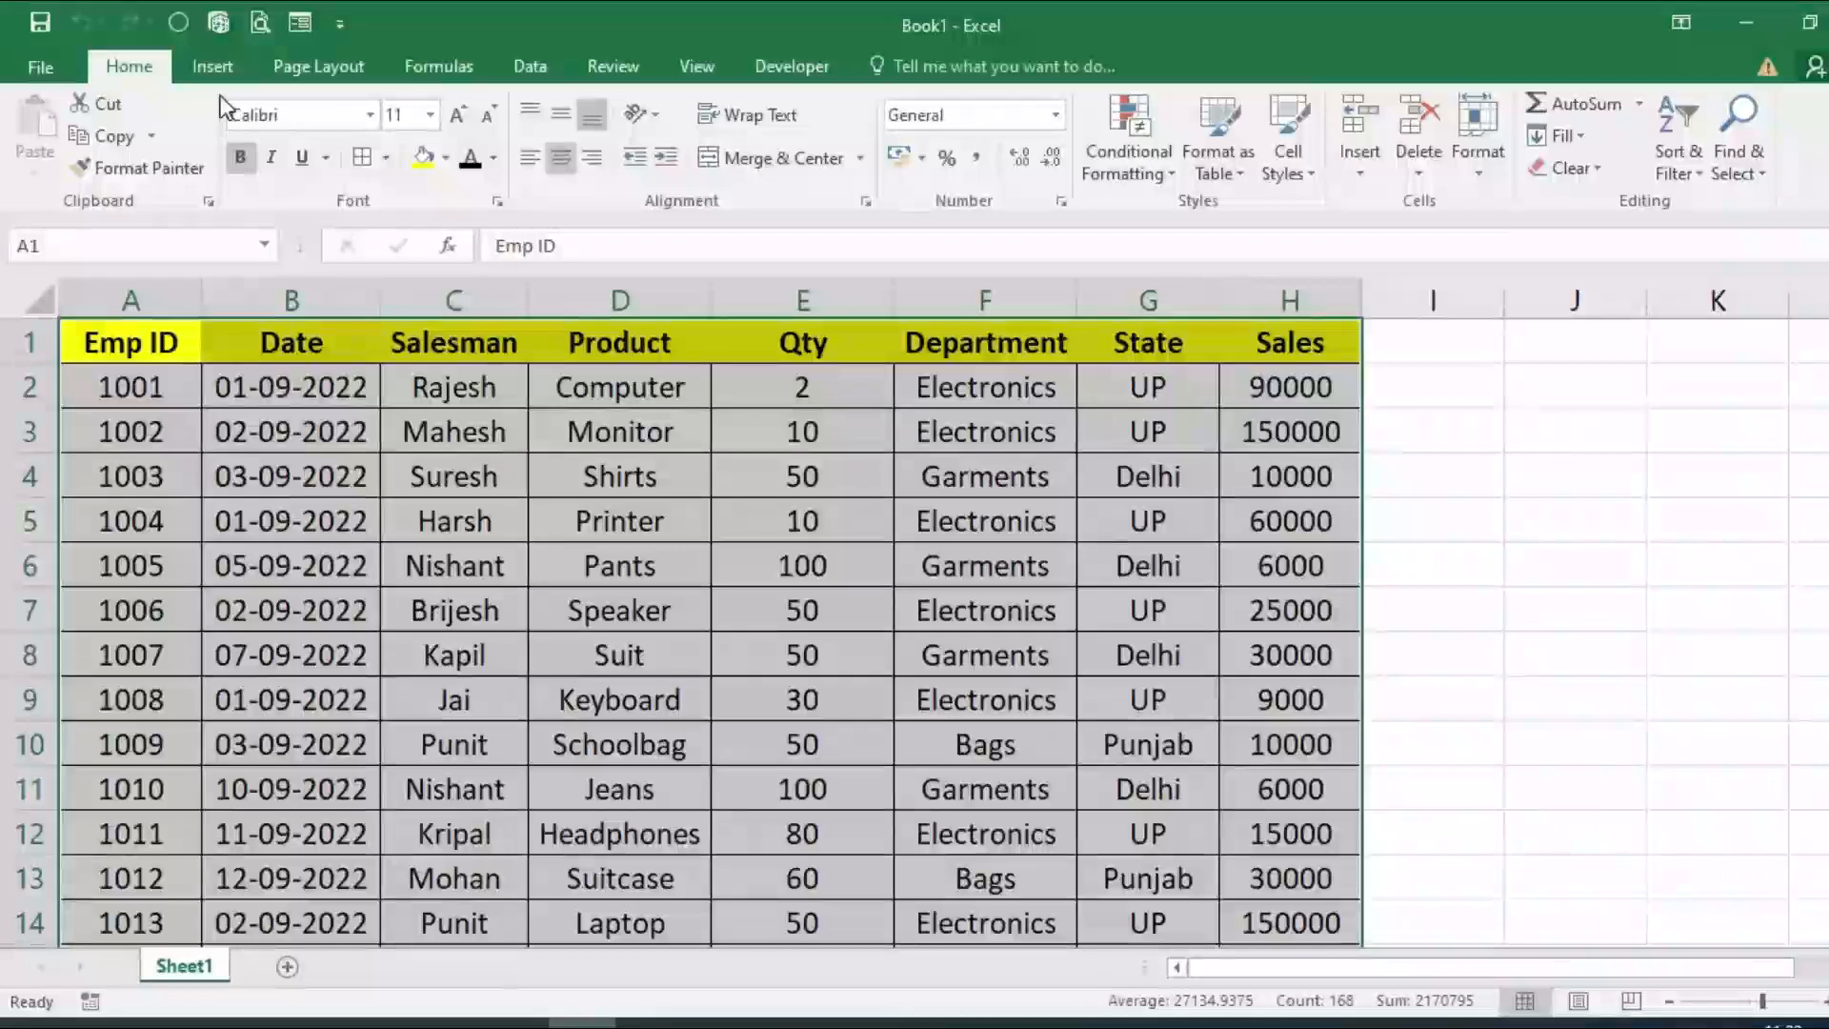
Step: Create a PivotTable from Sheet1!$A$1:$H$21 on a new worksheet and move the field list away from the middle of the sheet
left_click(214, 69)
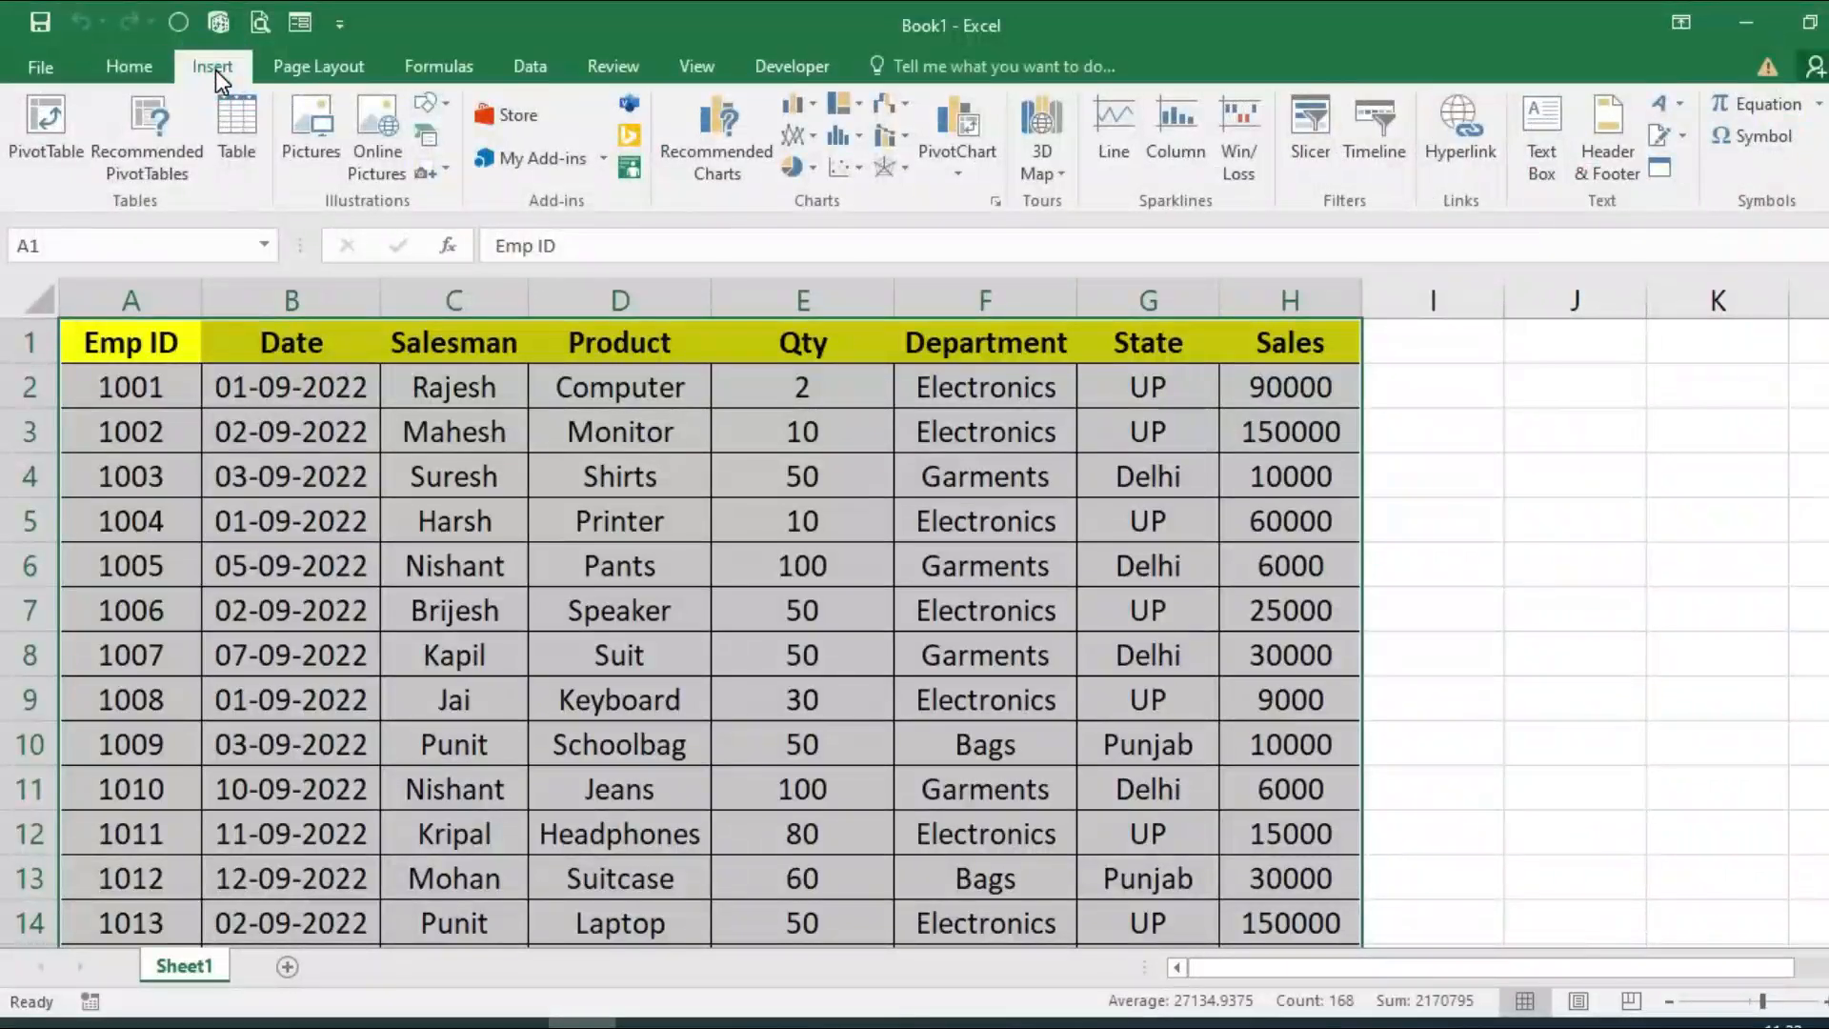
left_click(40, 133)
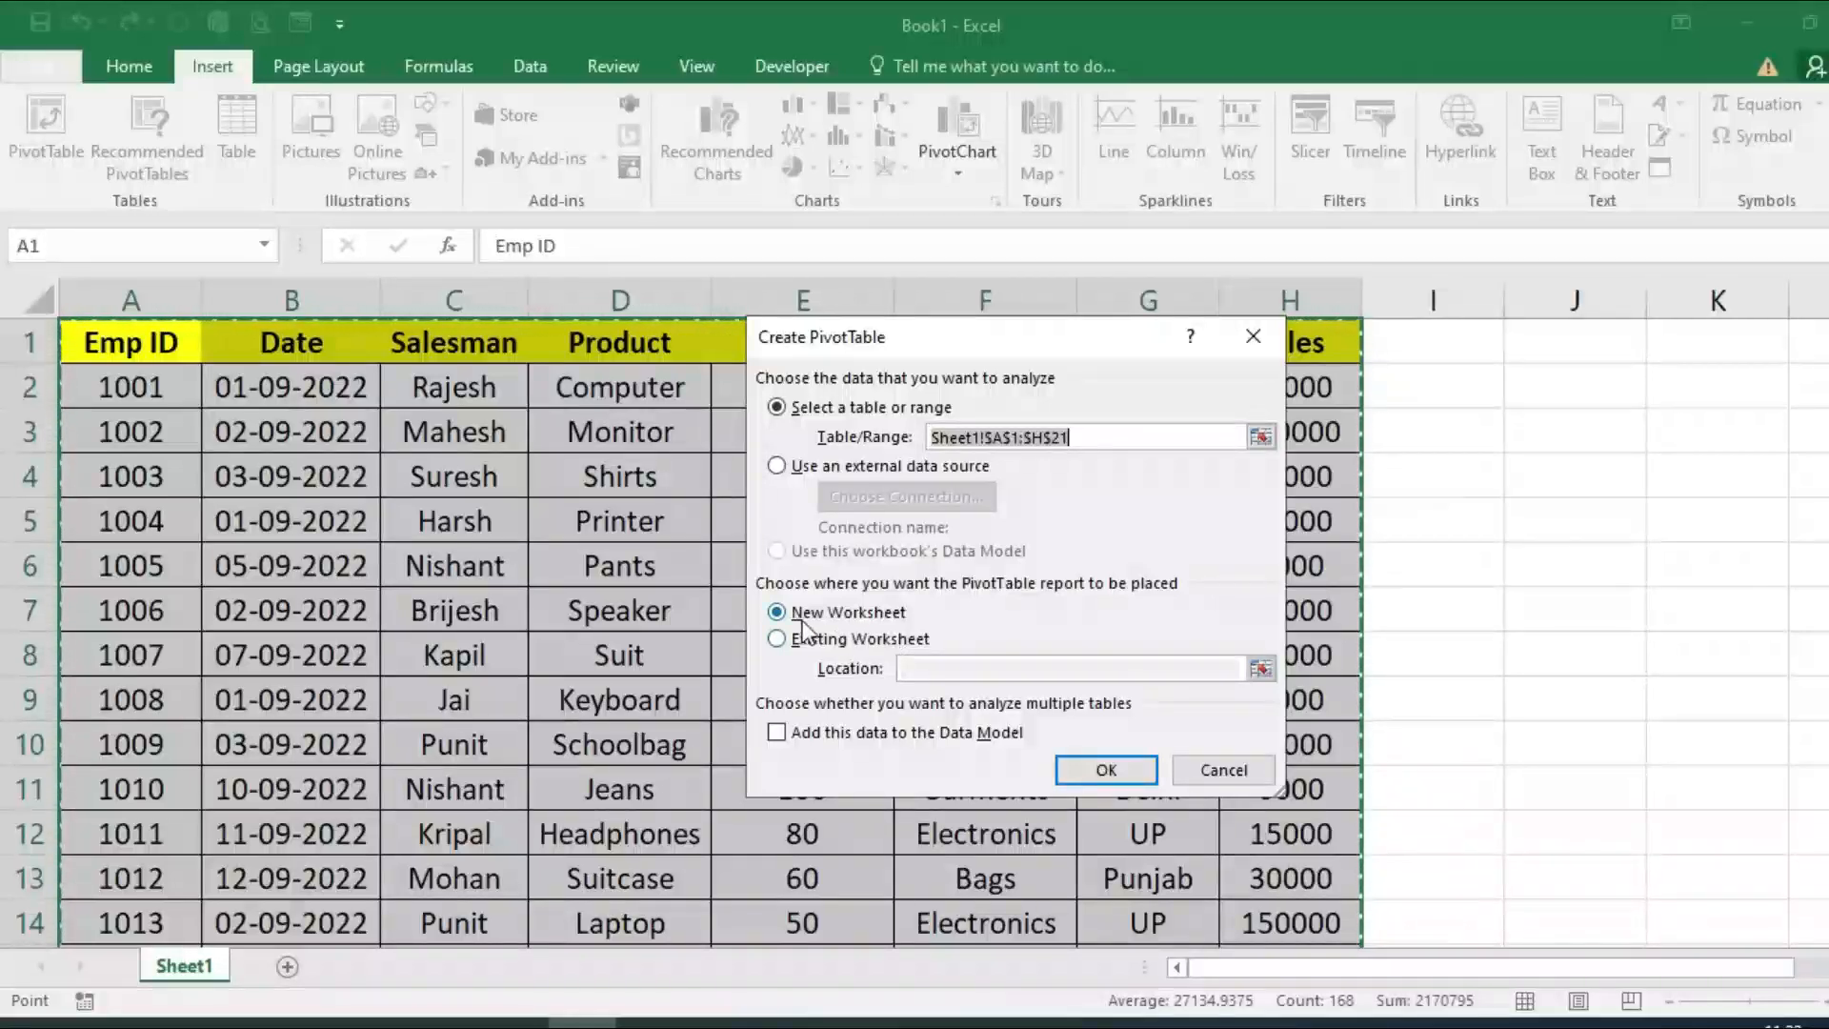
left_click(1107, 772)
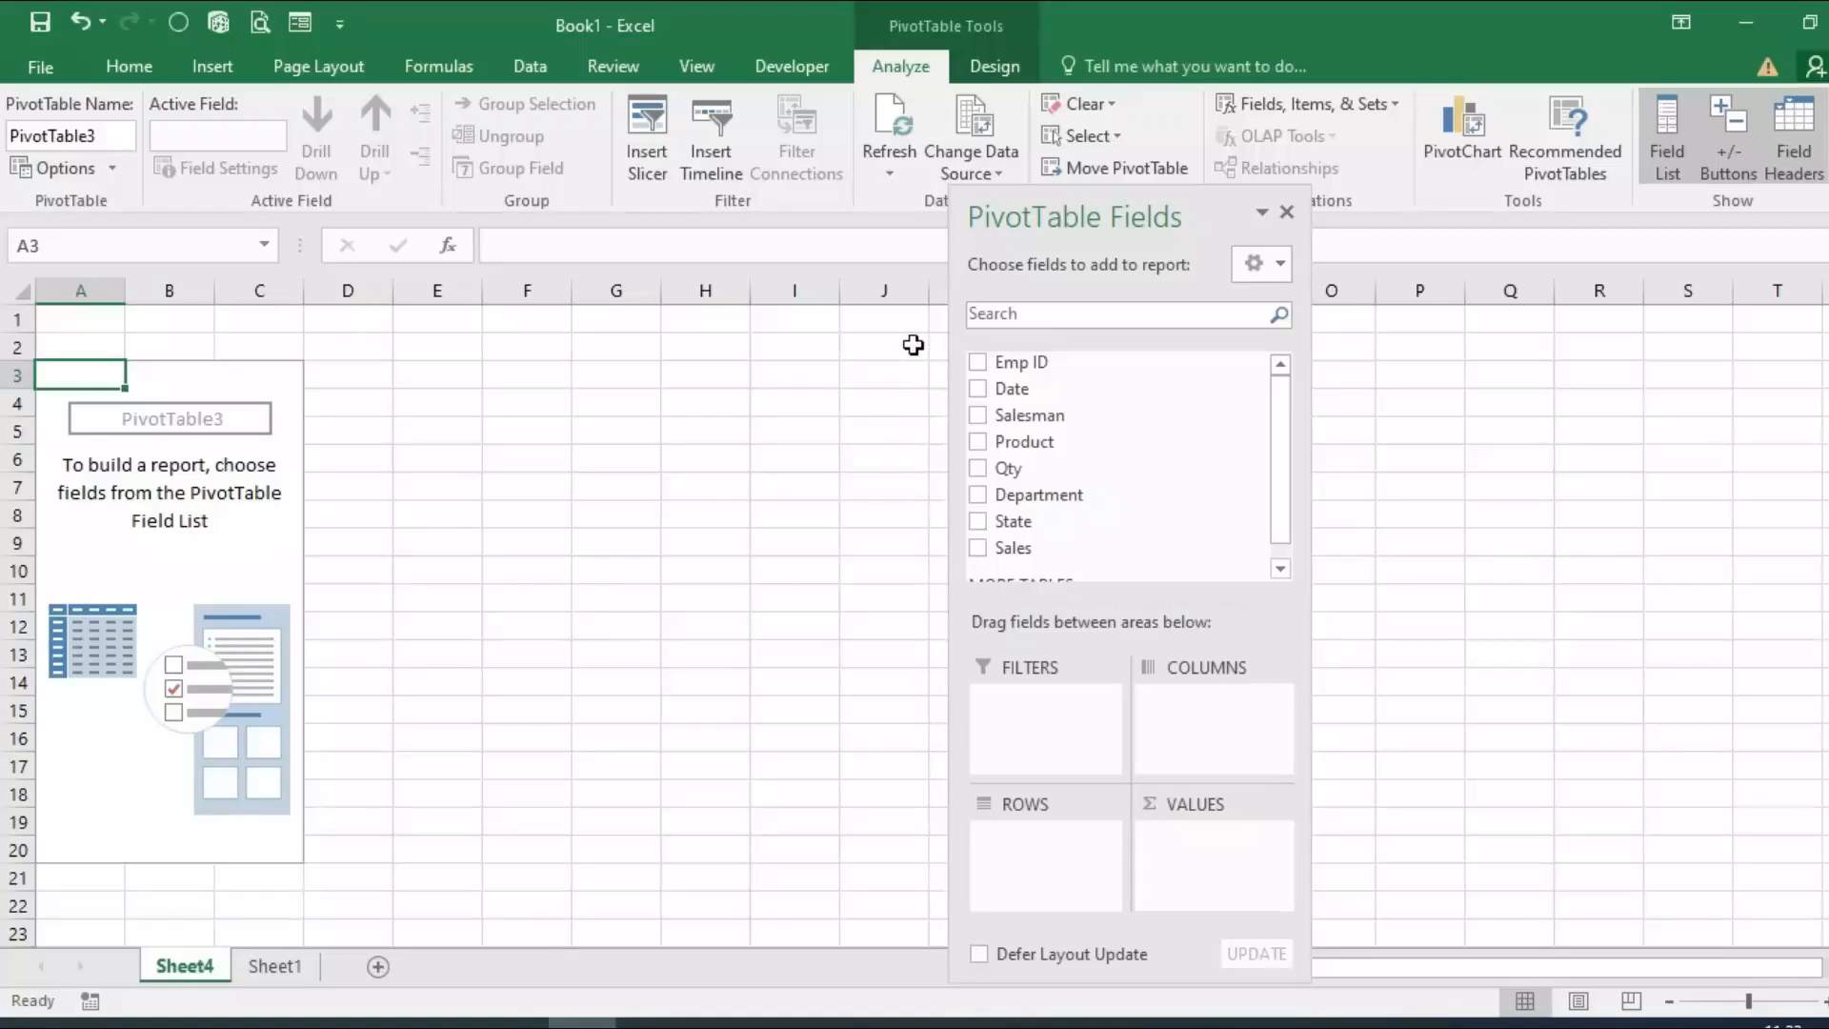
left_click_drag(1052, 218, 1528, 223)
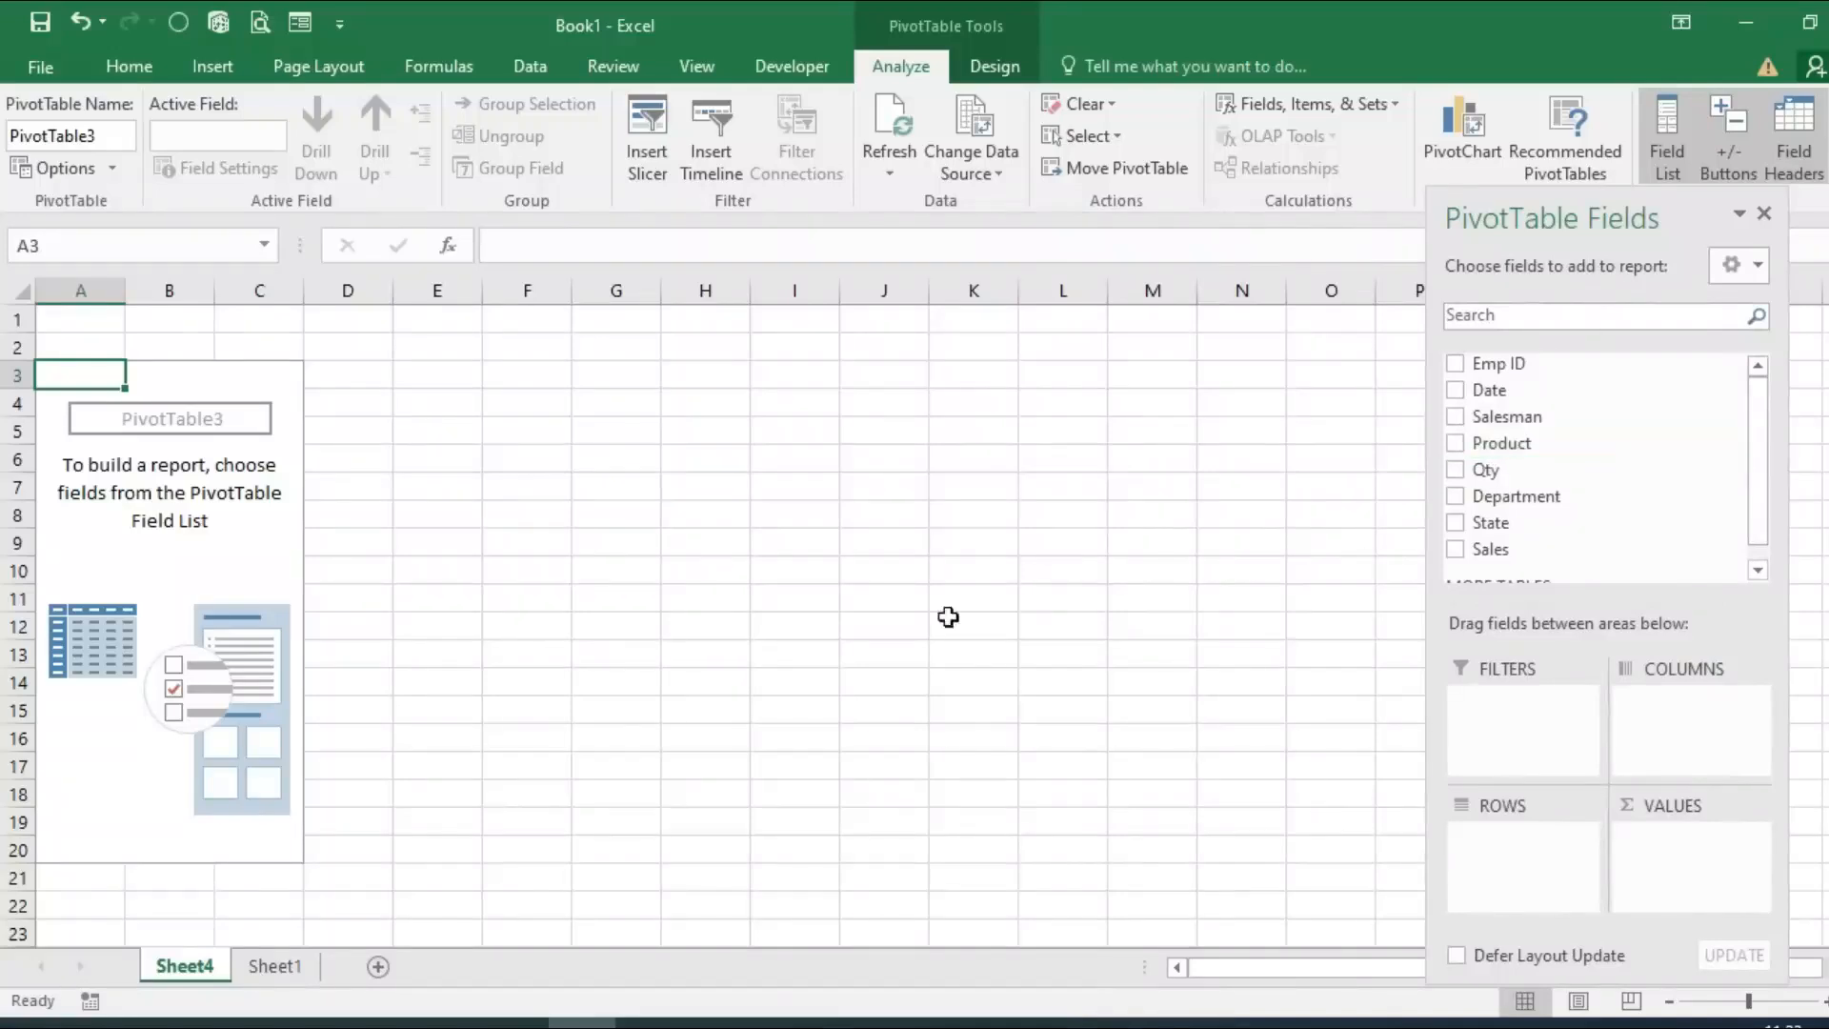
Step: Compare the column headings and Department entries on Sheet1 with the PivotTable field list on Sheet4
left_click(307, 978)
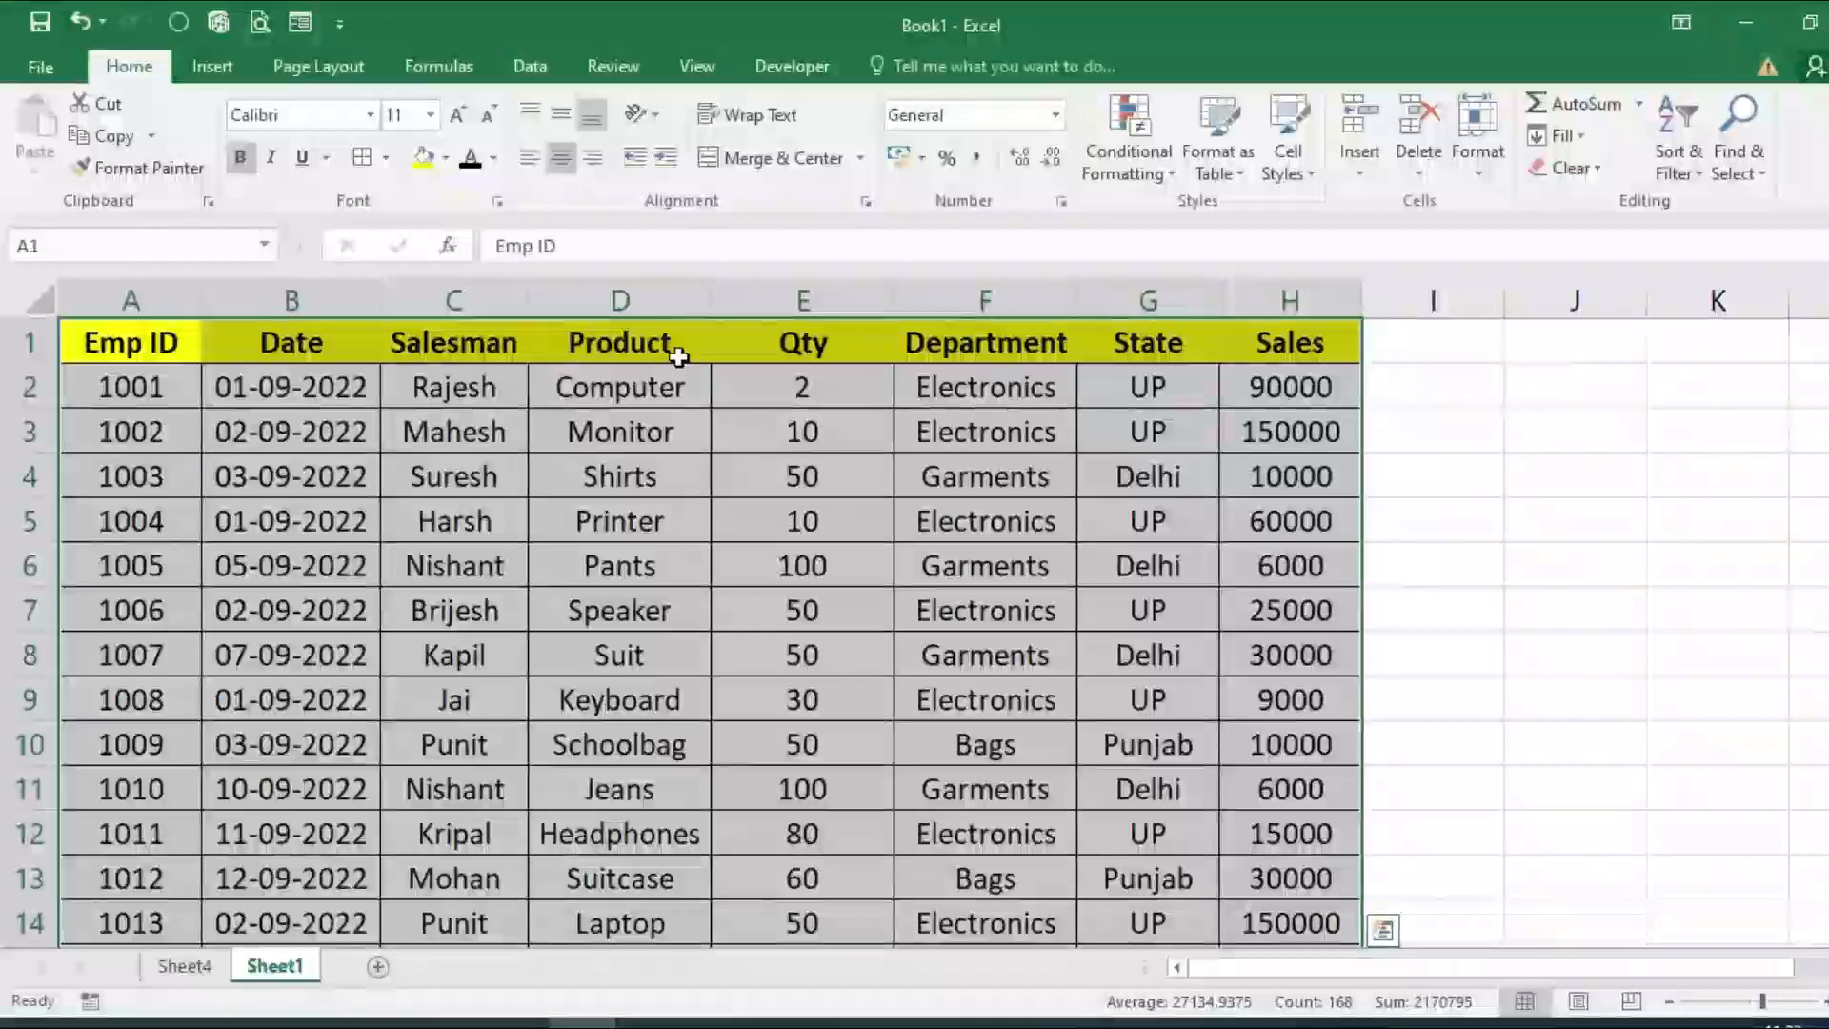
left_click(184, 966)
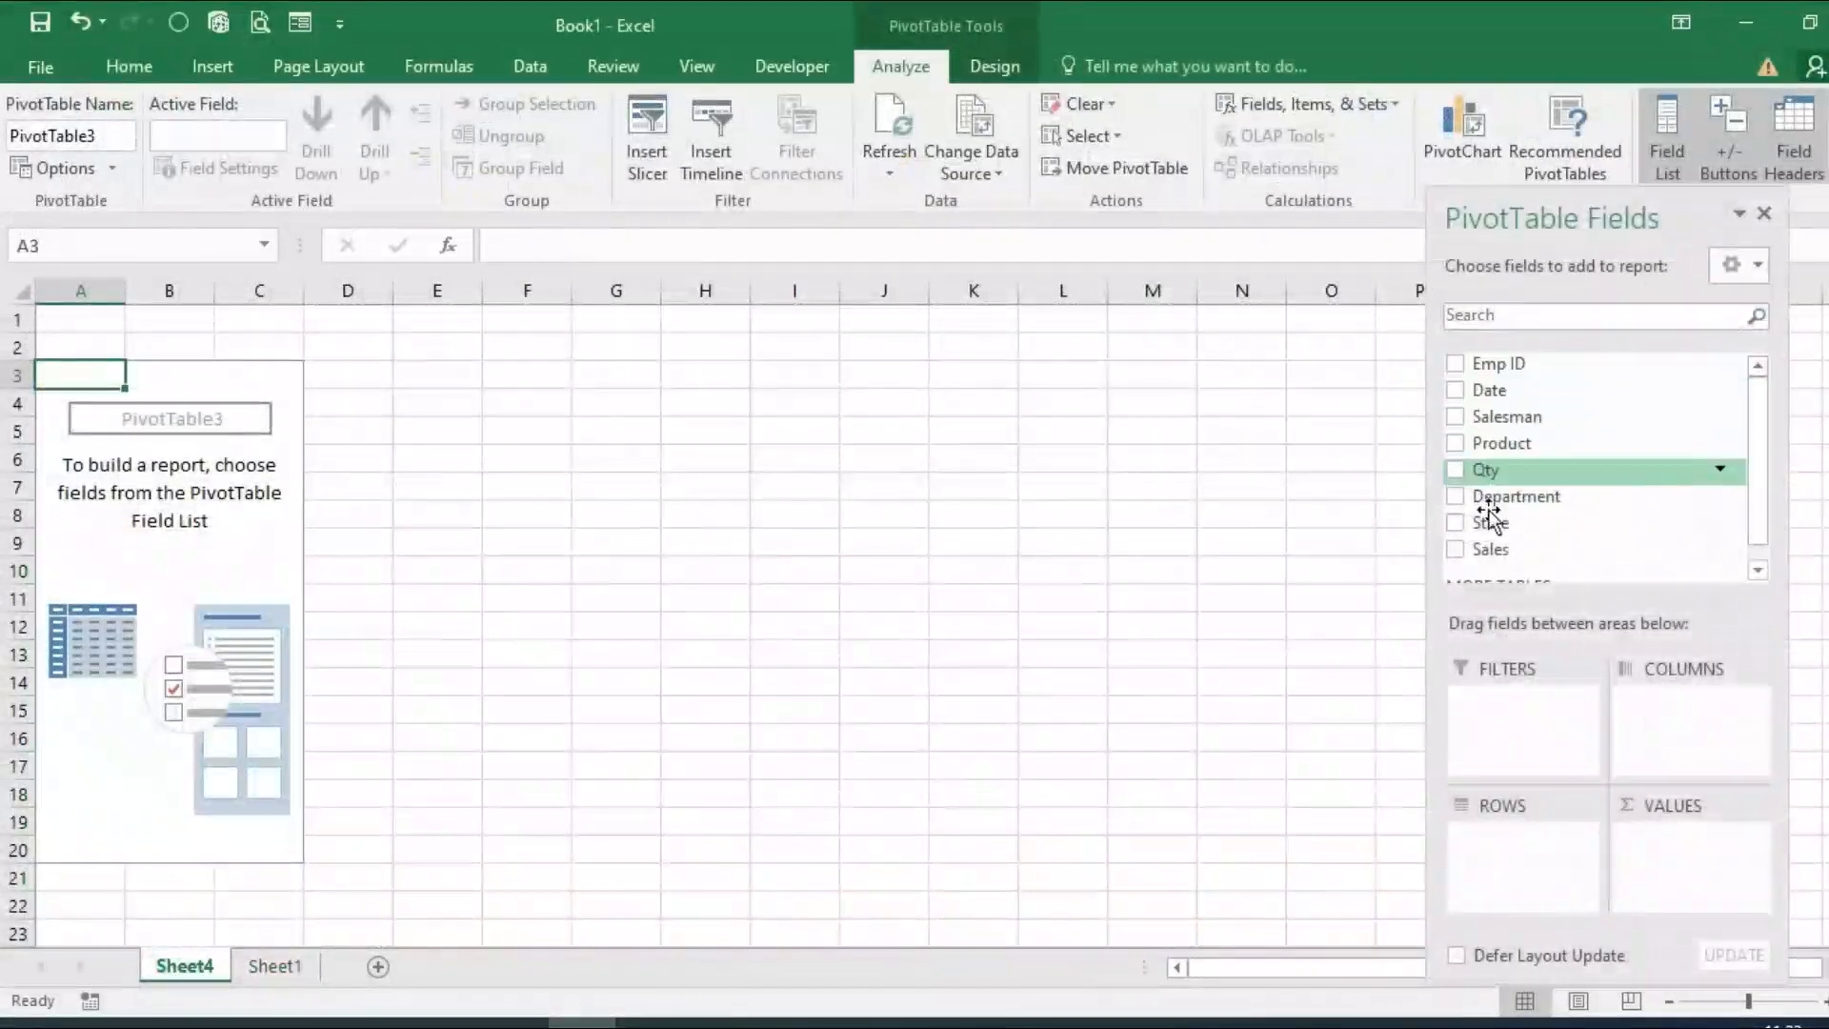
mouse_move(1763, 466)
left_mouse_down()
mouse_move(1758, 524)
mouse_move(1751, 454)
left_mouse_up()
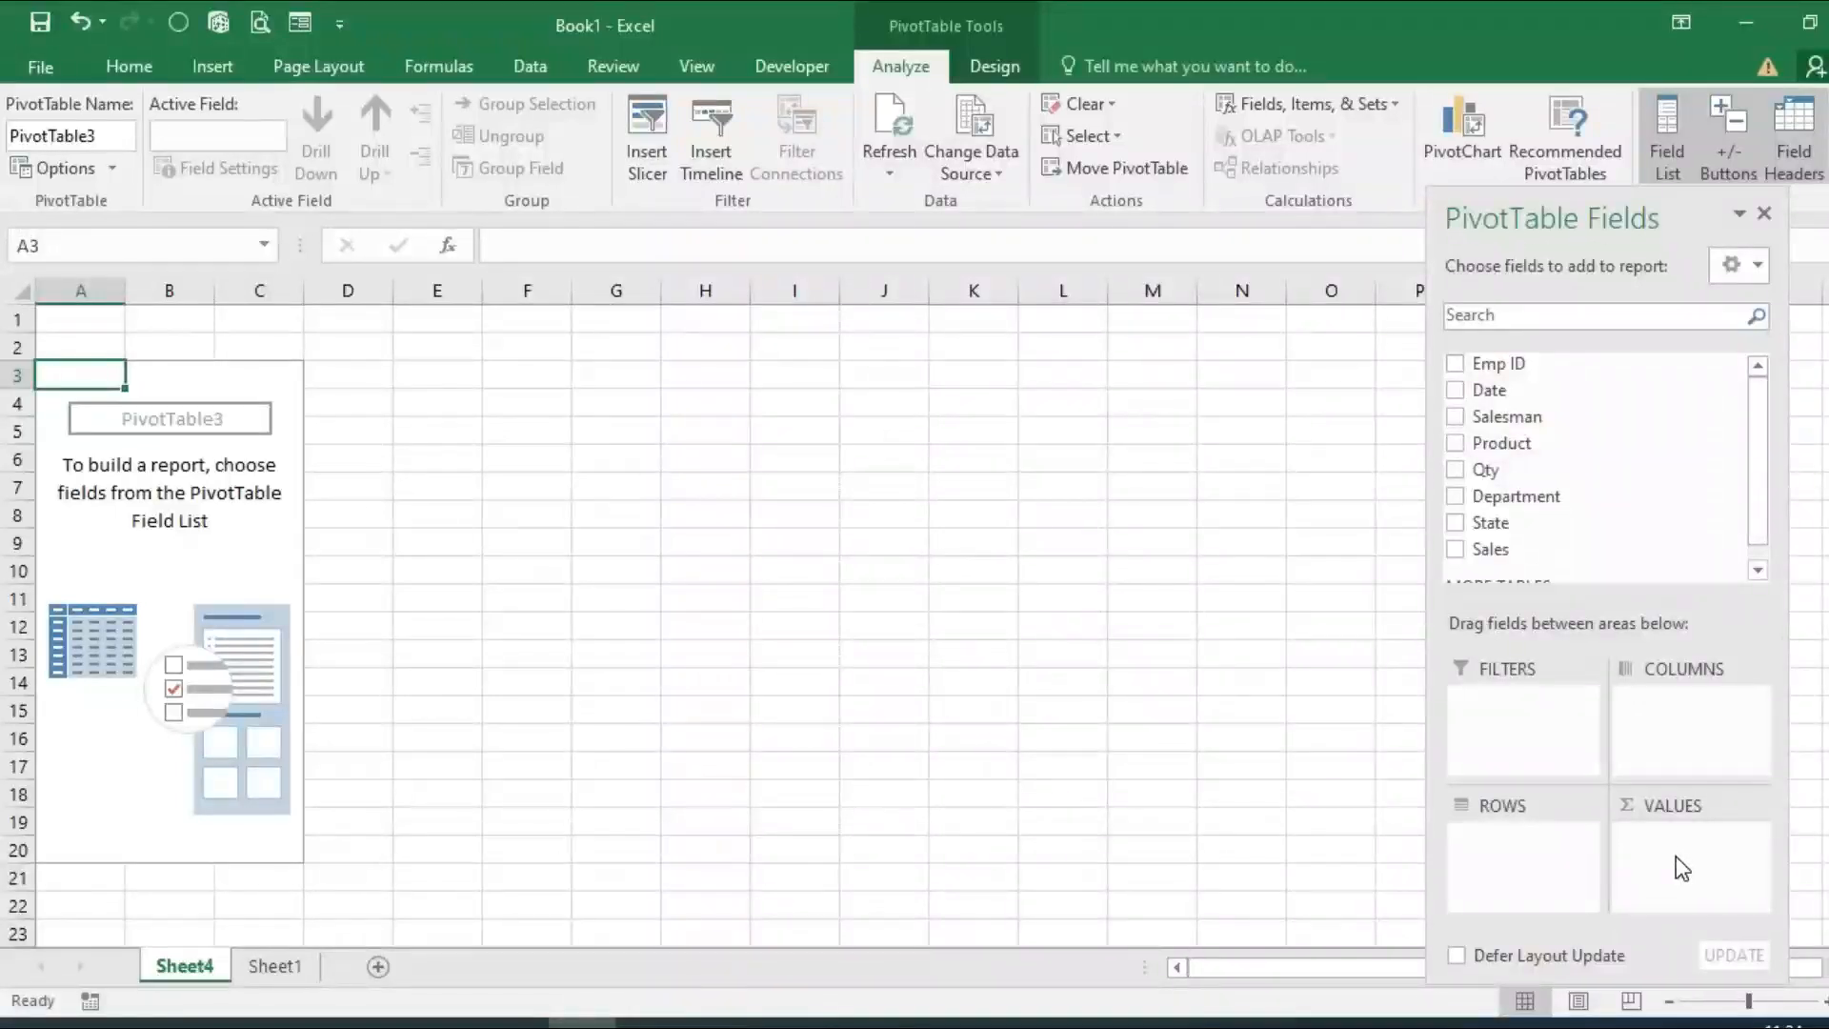
left_click(263, 965)
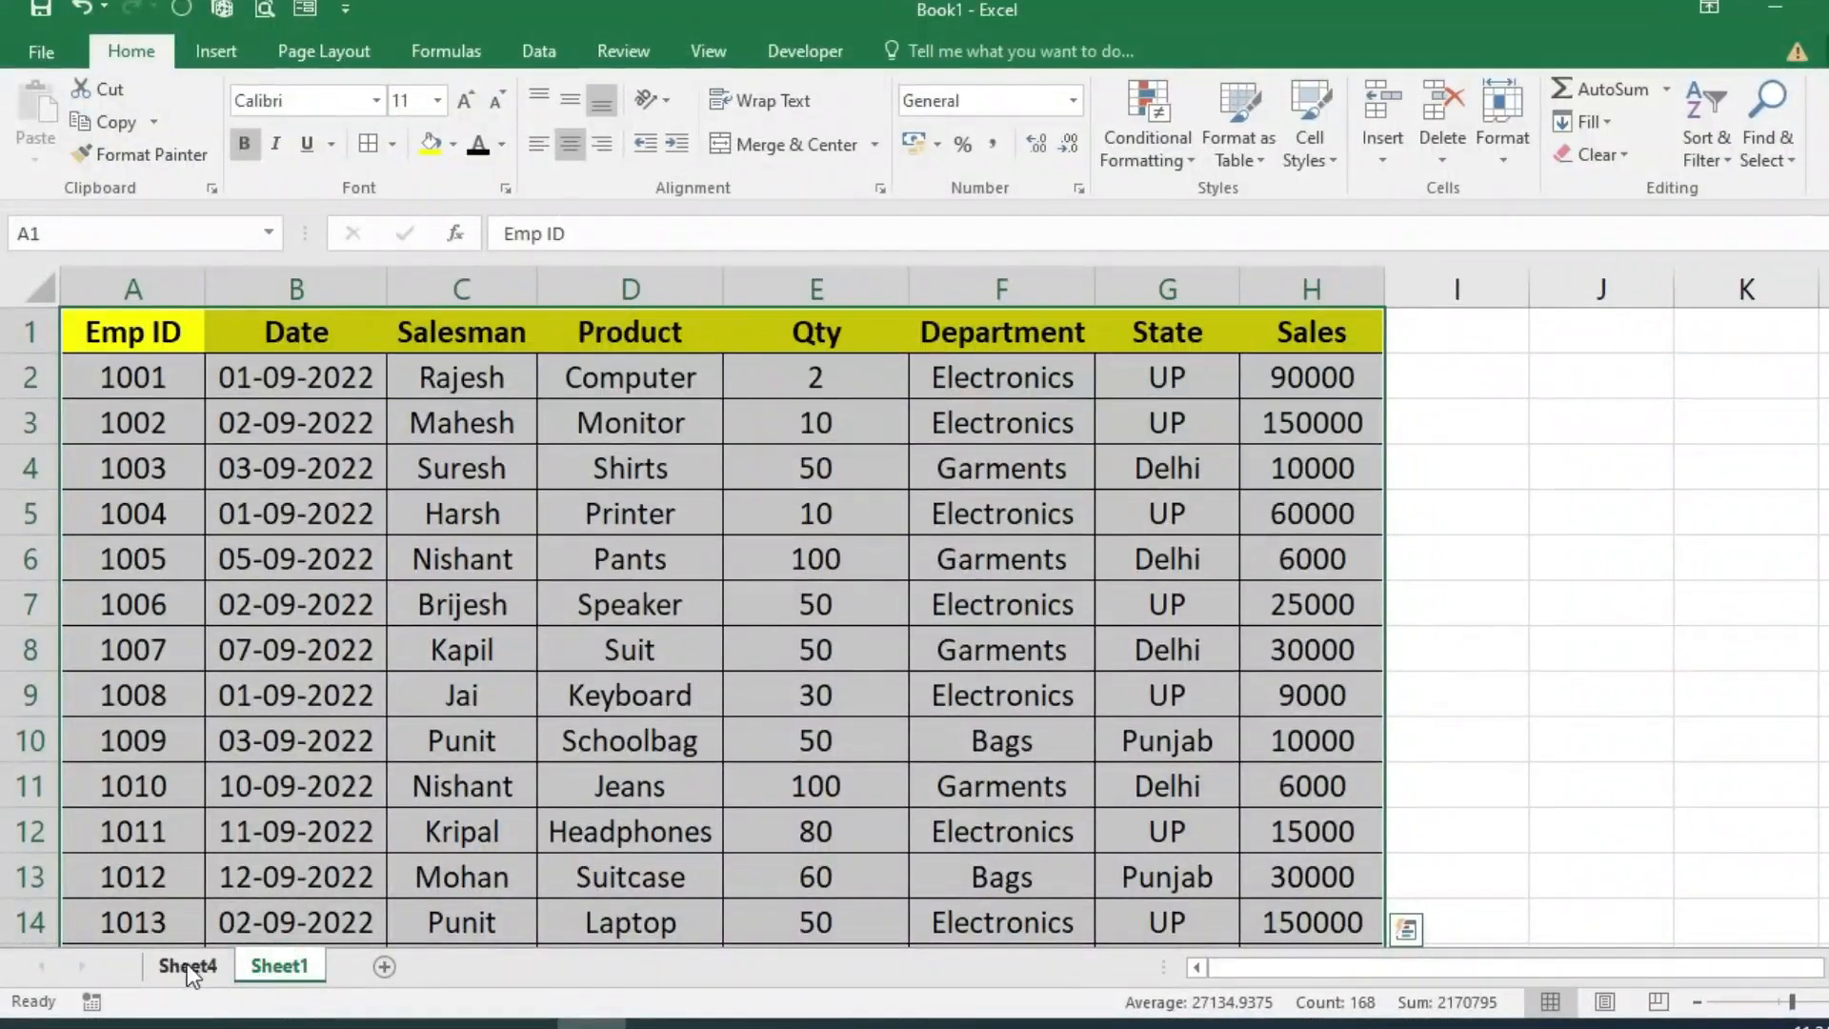
left_click(183, 965)
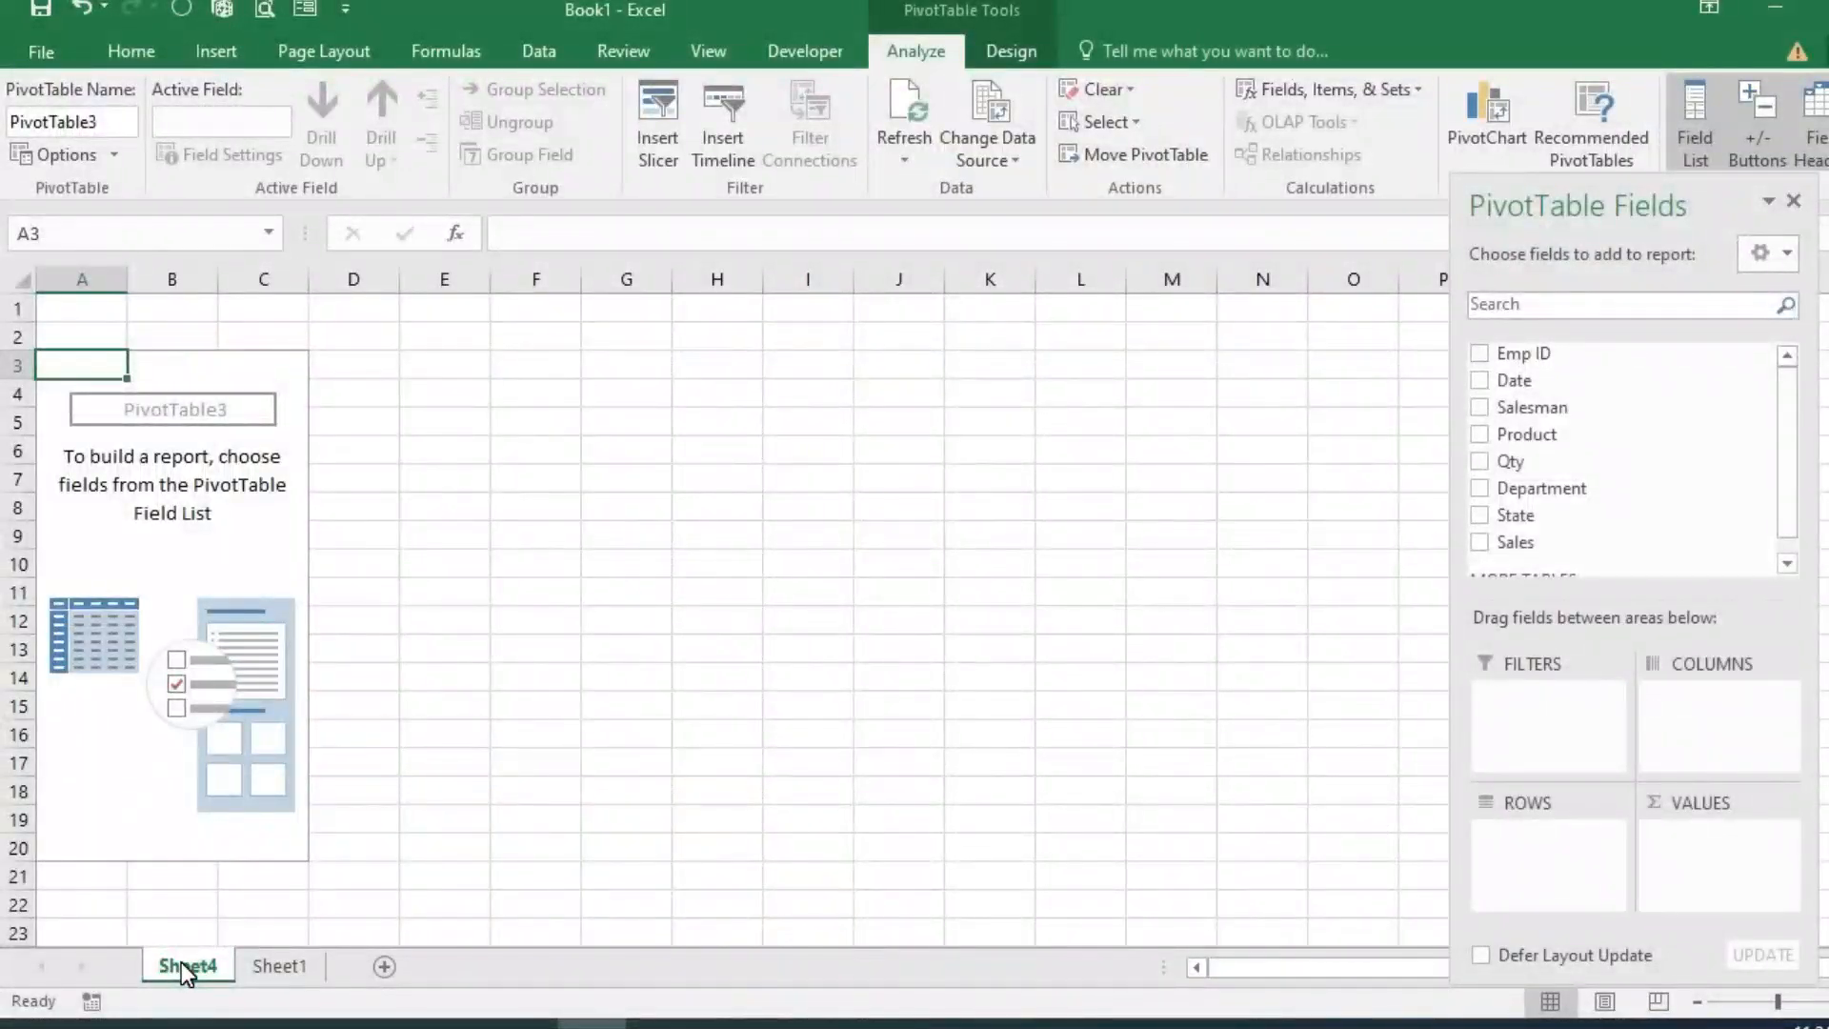
left_click(276, 966)
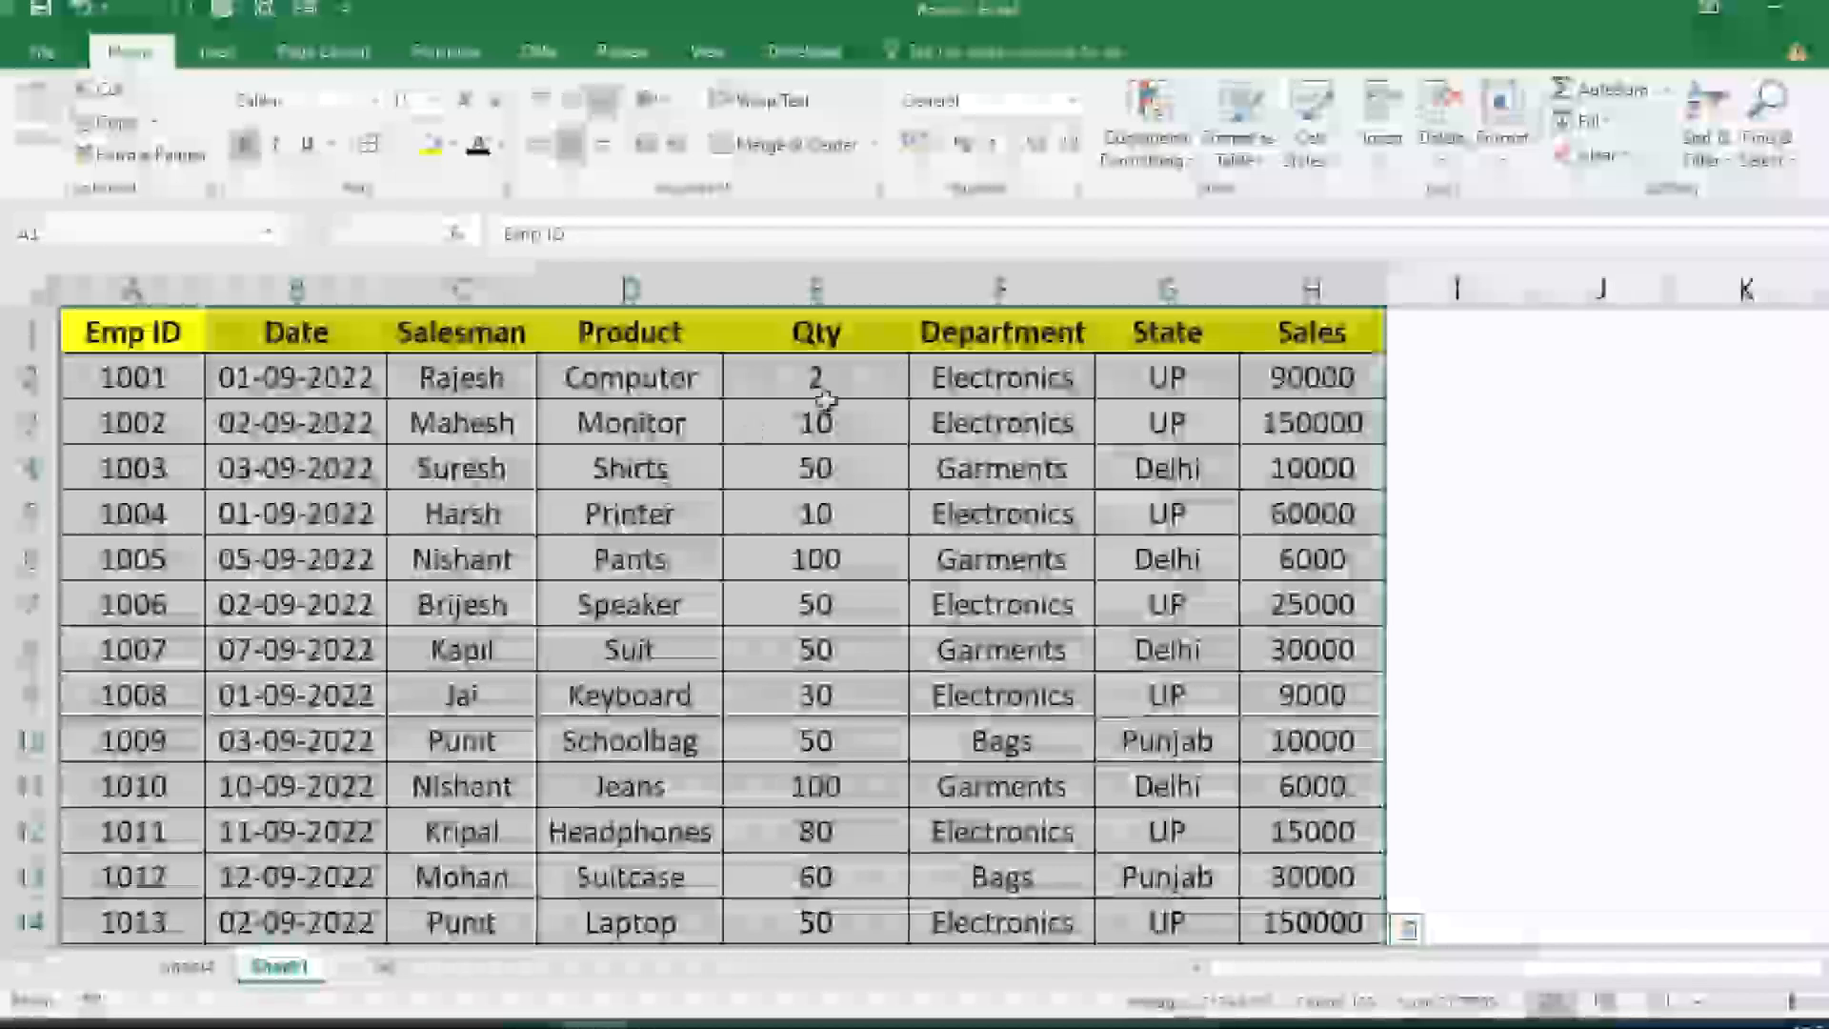
left_click_drag(1001, 331, 984, 911)
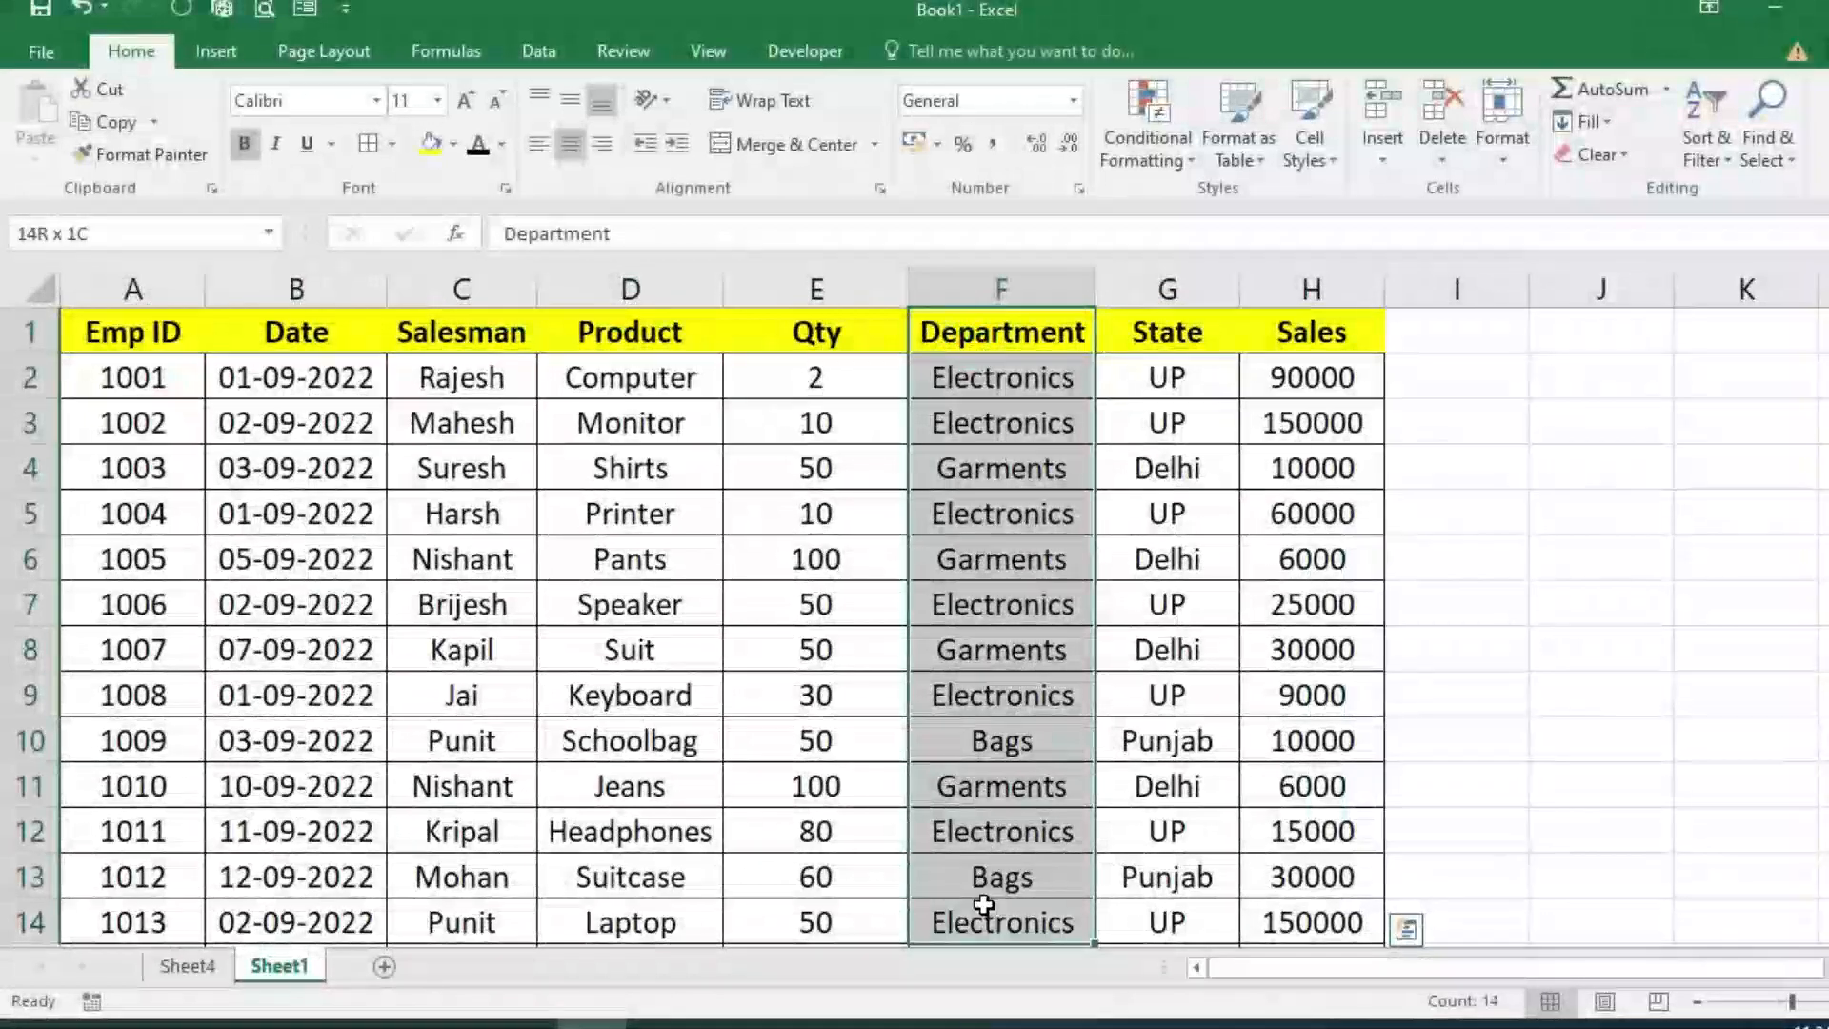
Step: Add Department to the Rows area and Sales to the Values area of the PivotTable on Sheet4
left_click(215, 968)
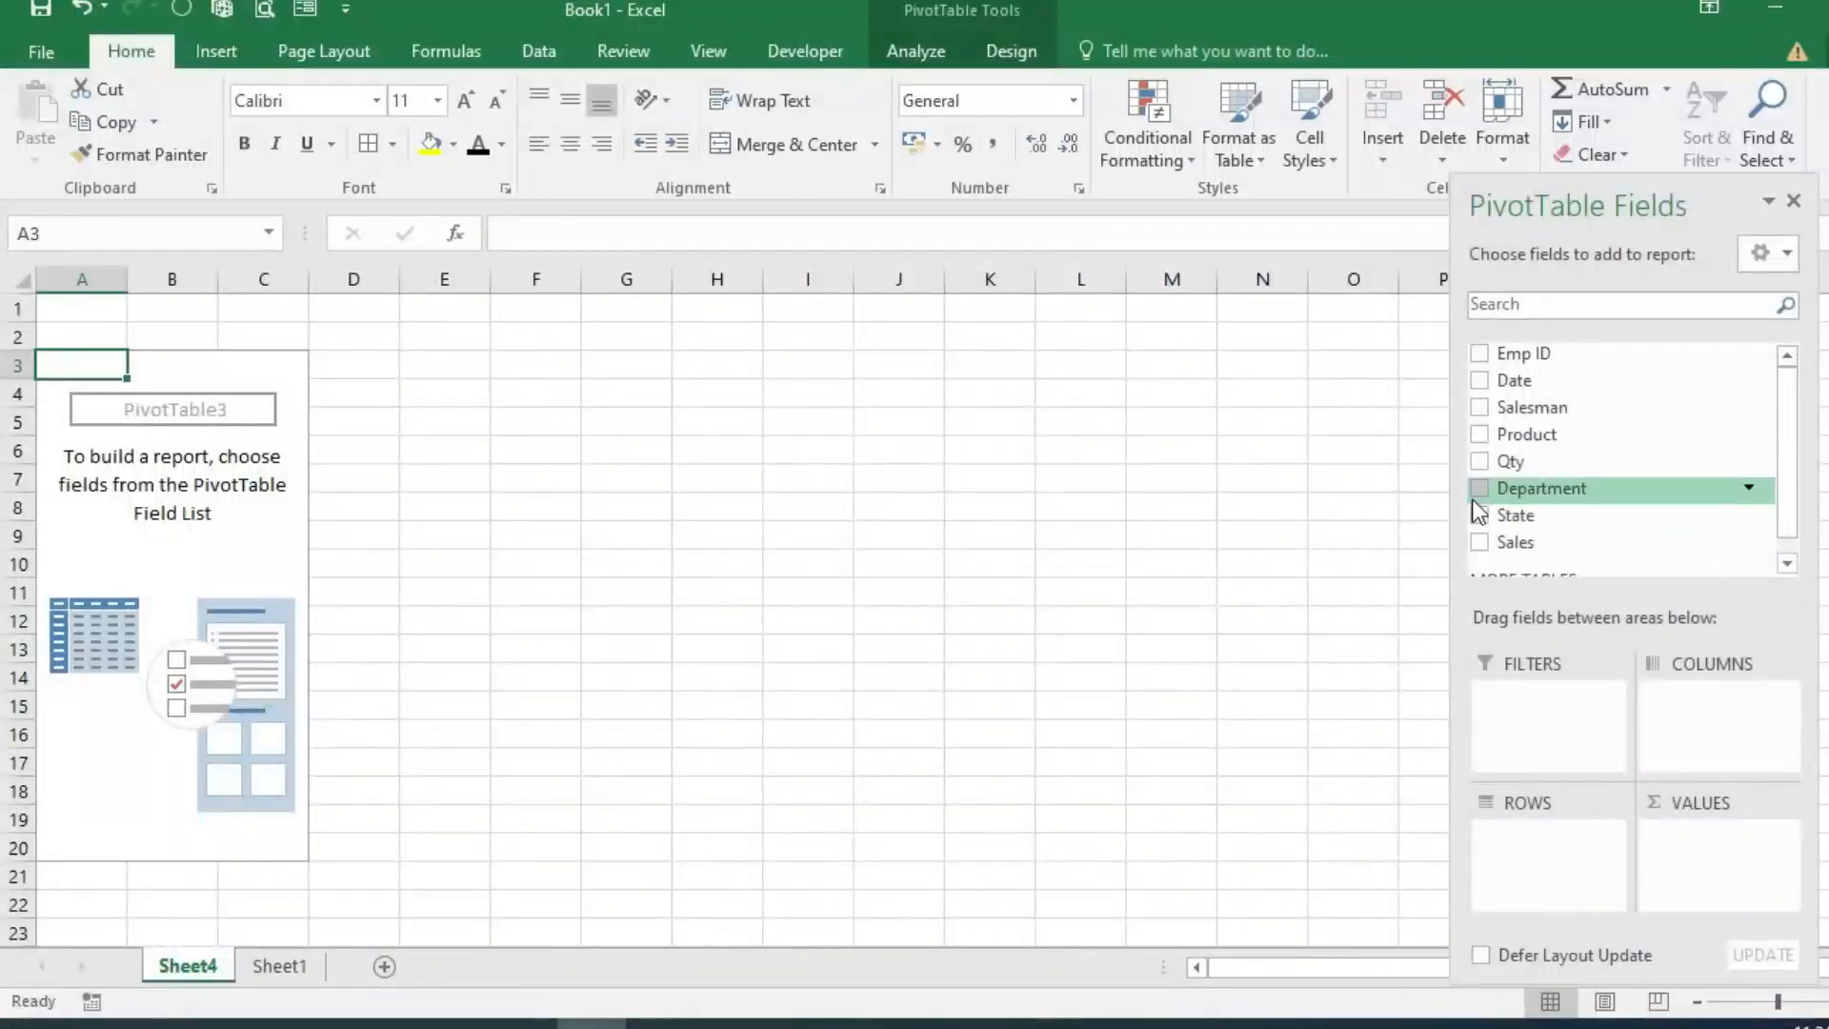
left_click_drag(1503, 494, 1517, 855)
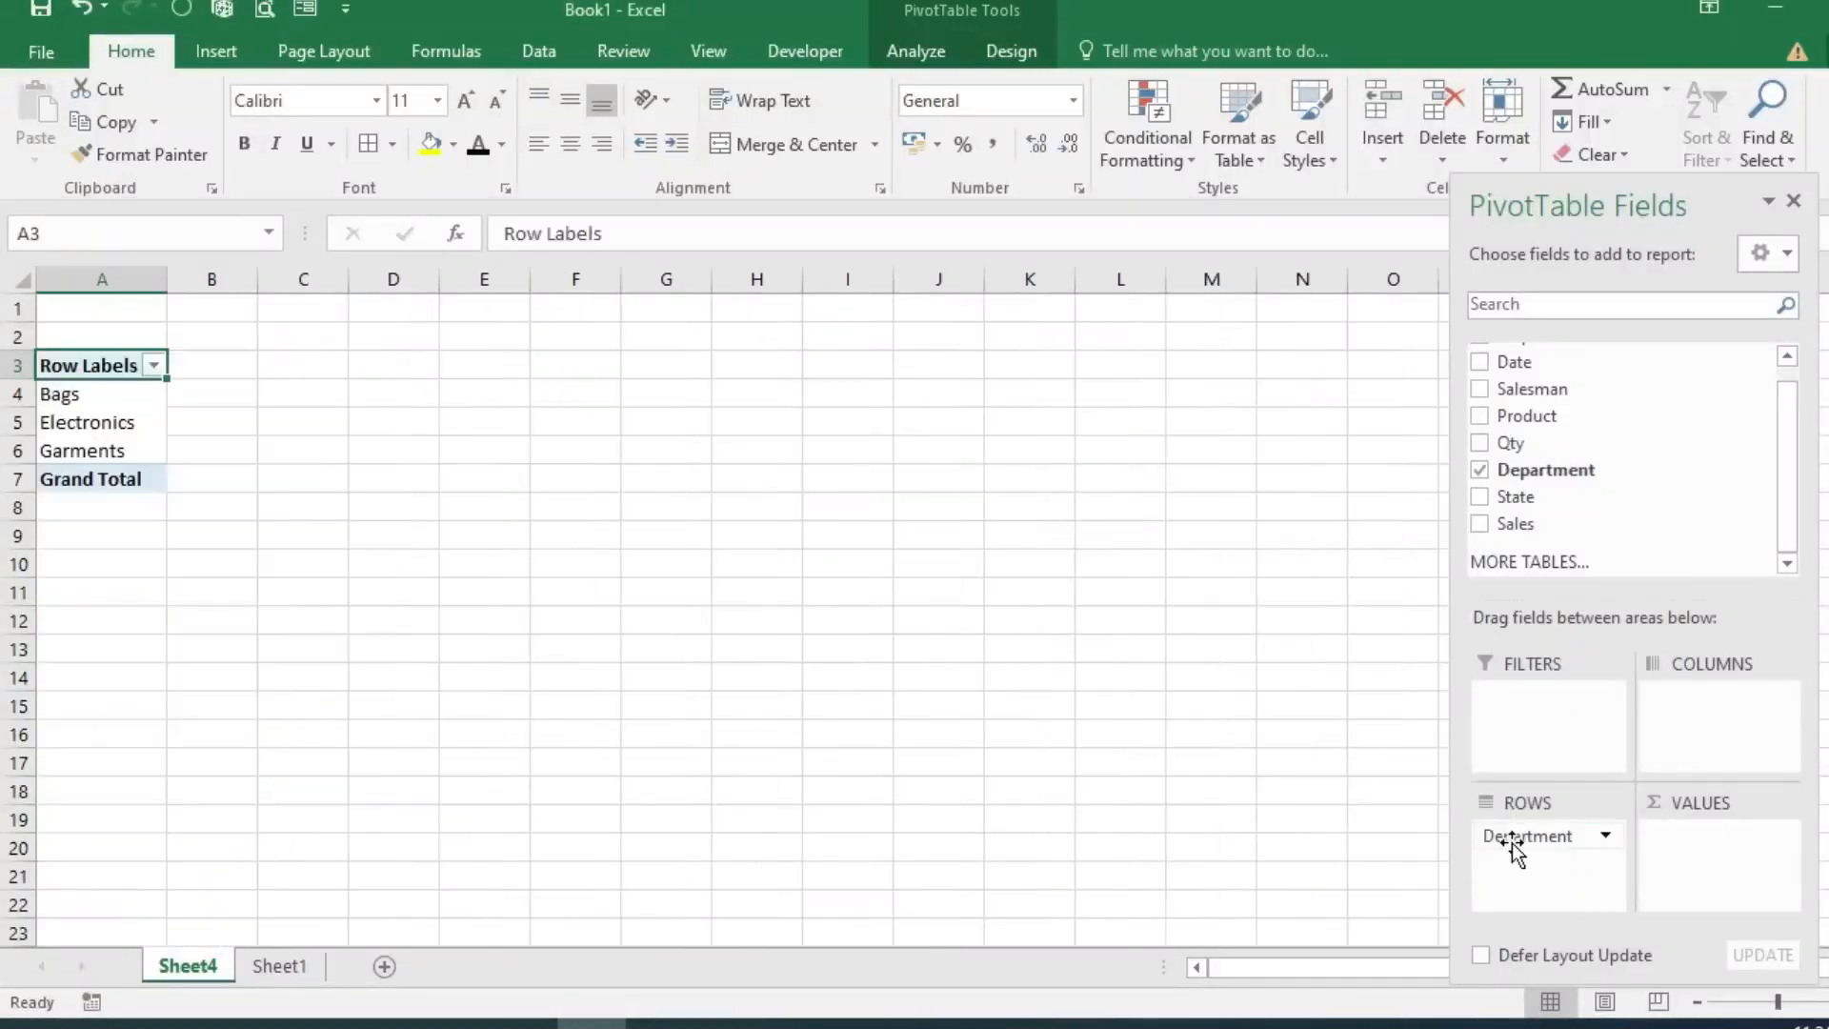
left_click(53, 395)
left_click(60, 423)
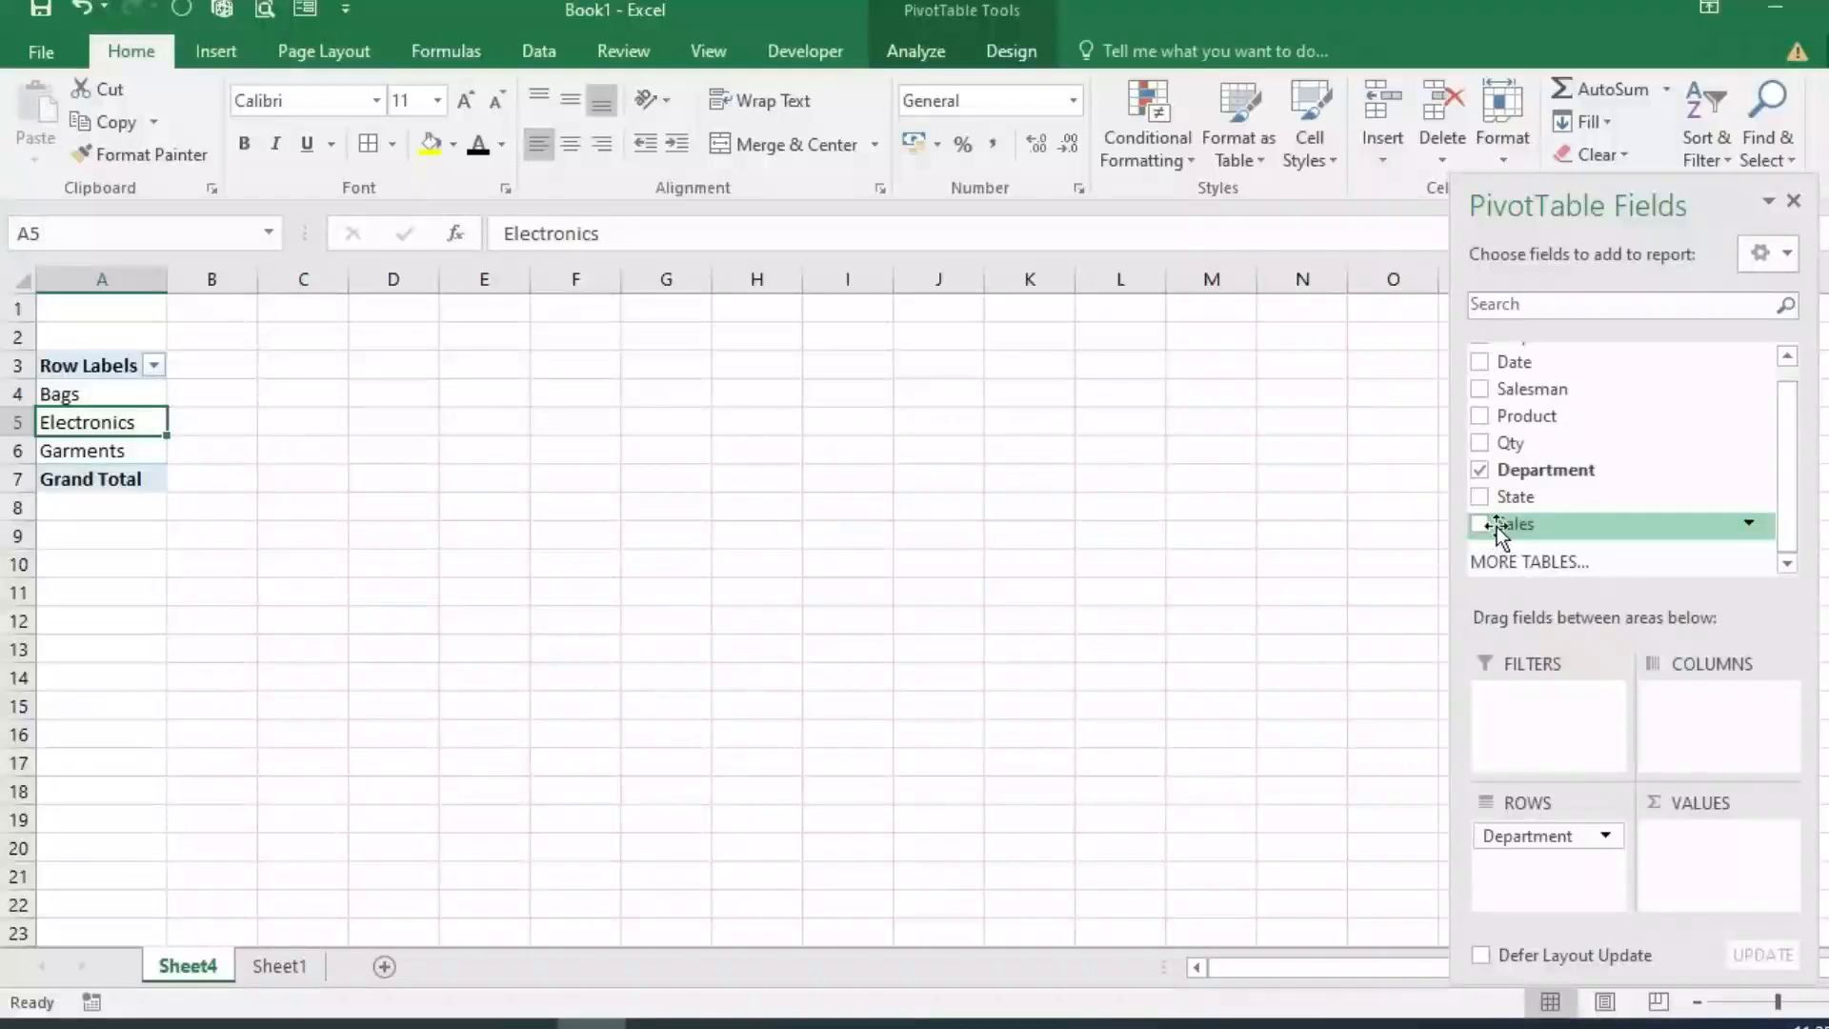
left_click_drag(1498, 526, 1674, 852)
left_click(249, 515)
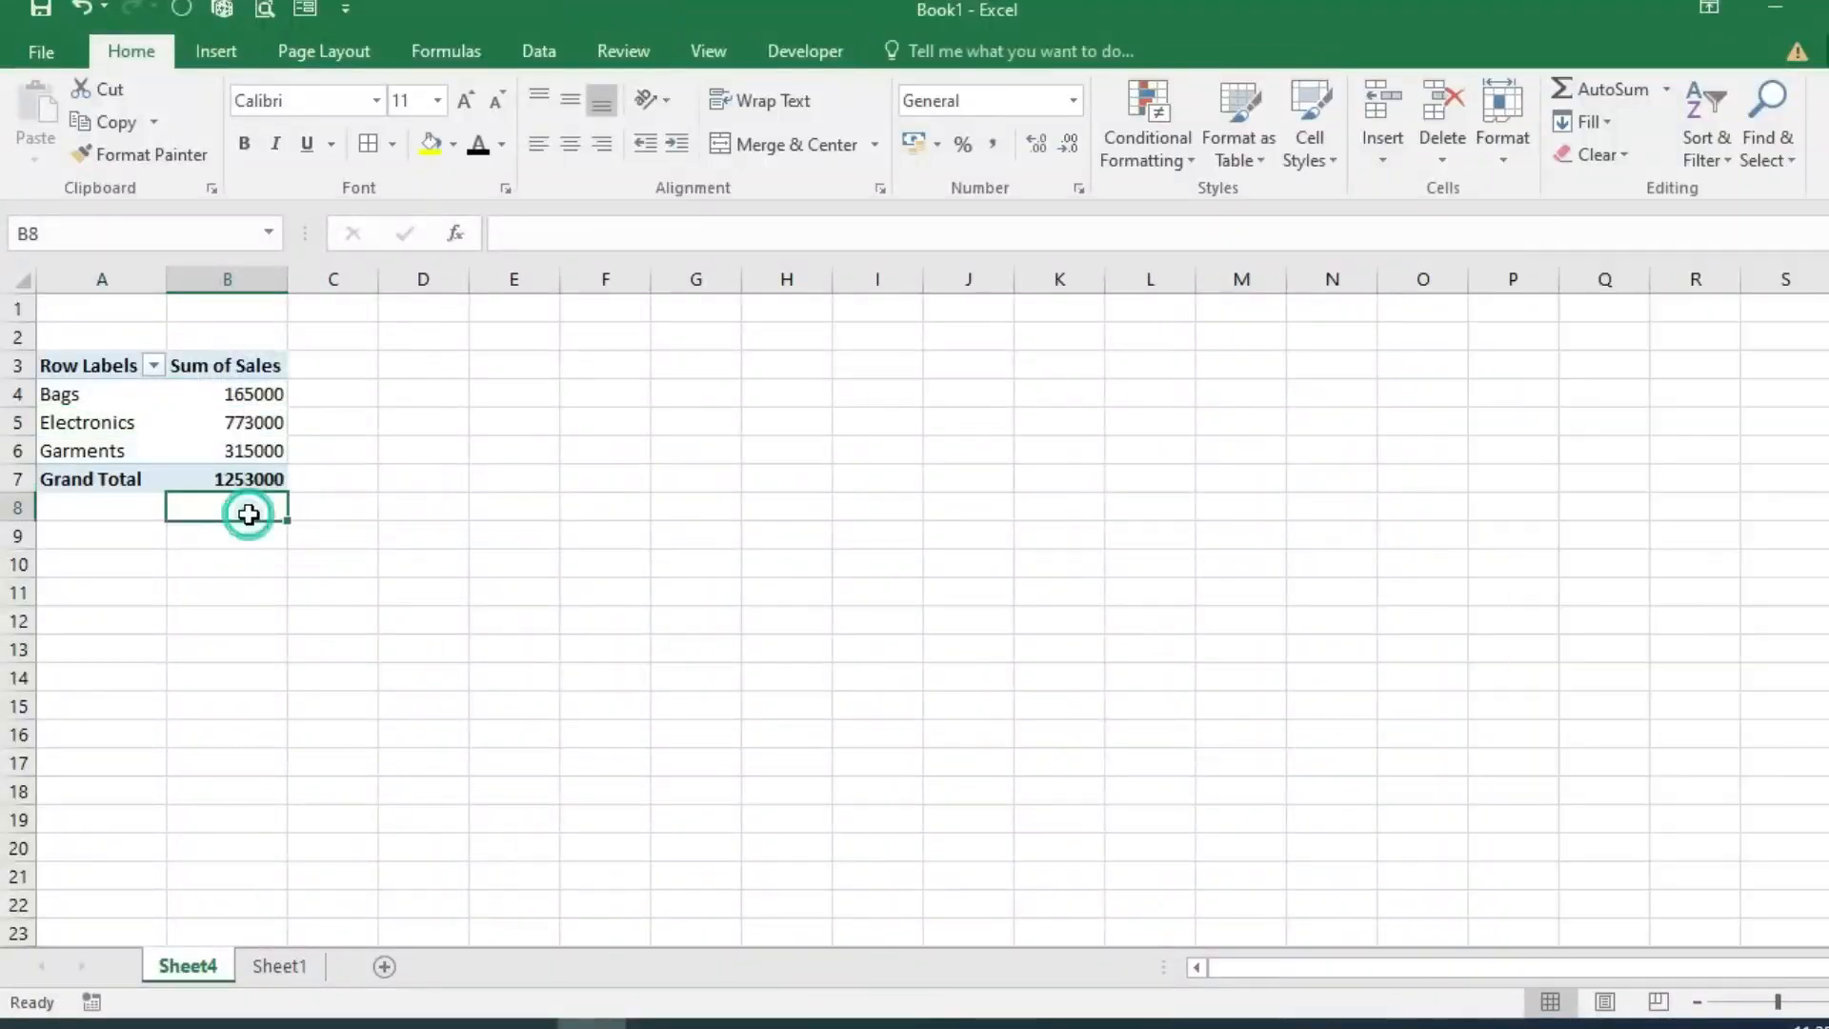
Step: Check the sum of the Sales column on Sheet1 against the PivotTable's grand total on Sheet4
left_click(279, 967)
left_click_drag(1315, 380, 1347, 992)
scroll(984, 676, "up", 3)
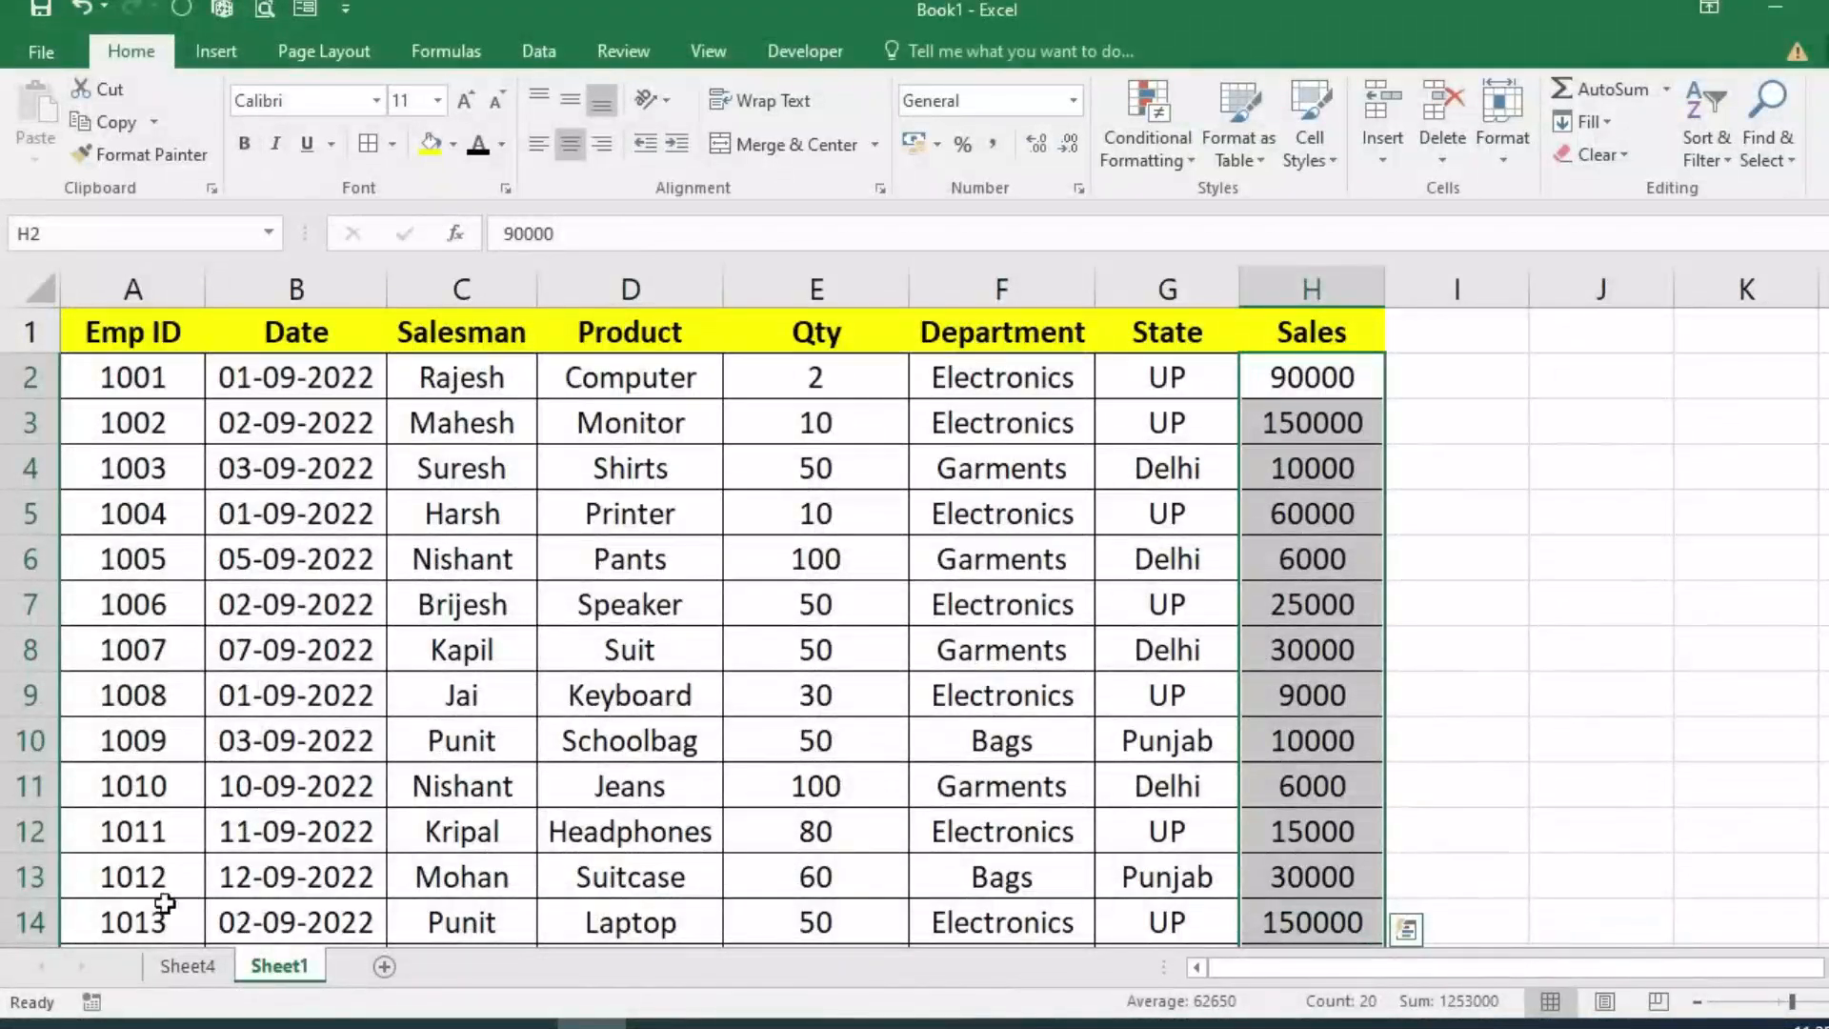
left_click(204, 970)
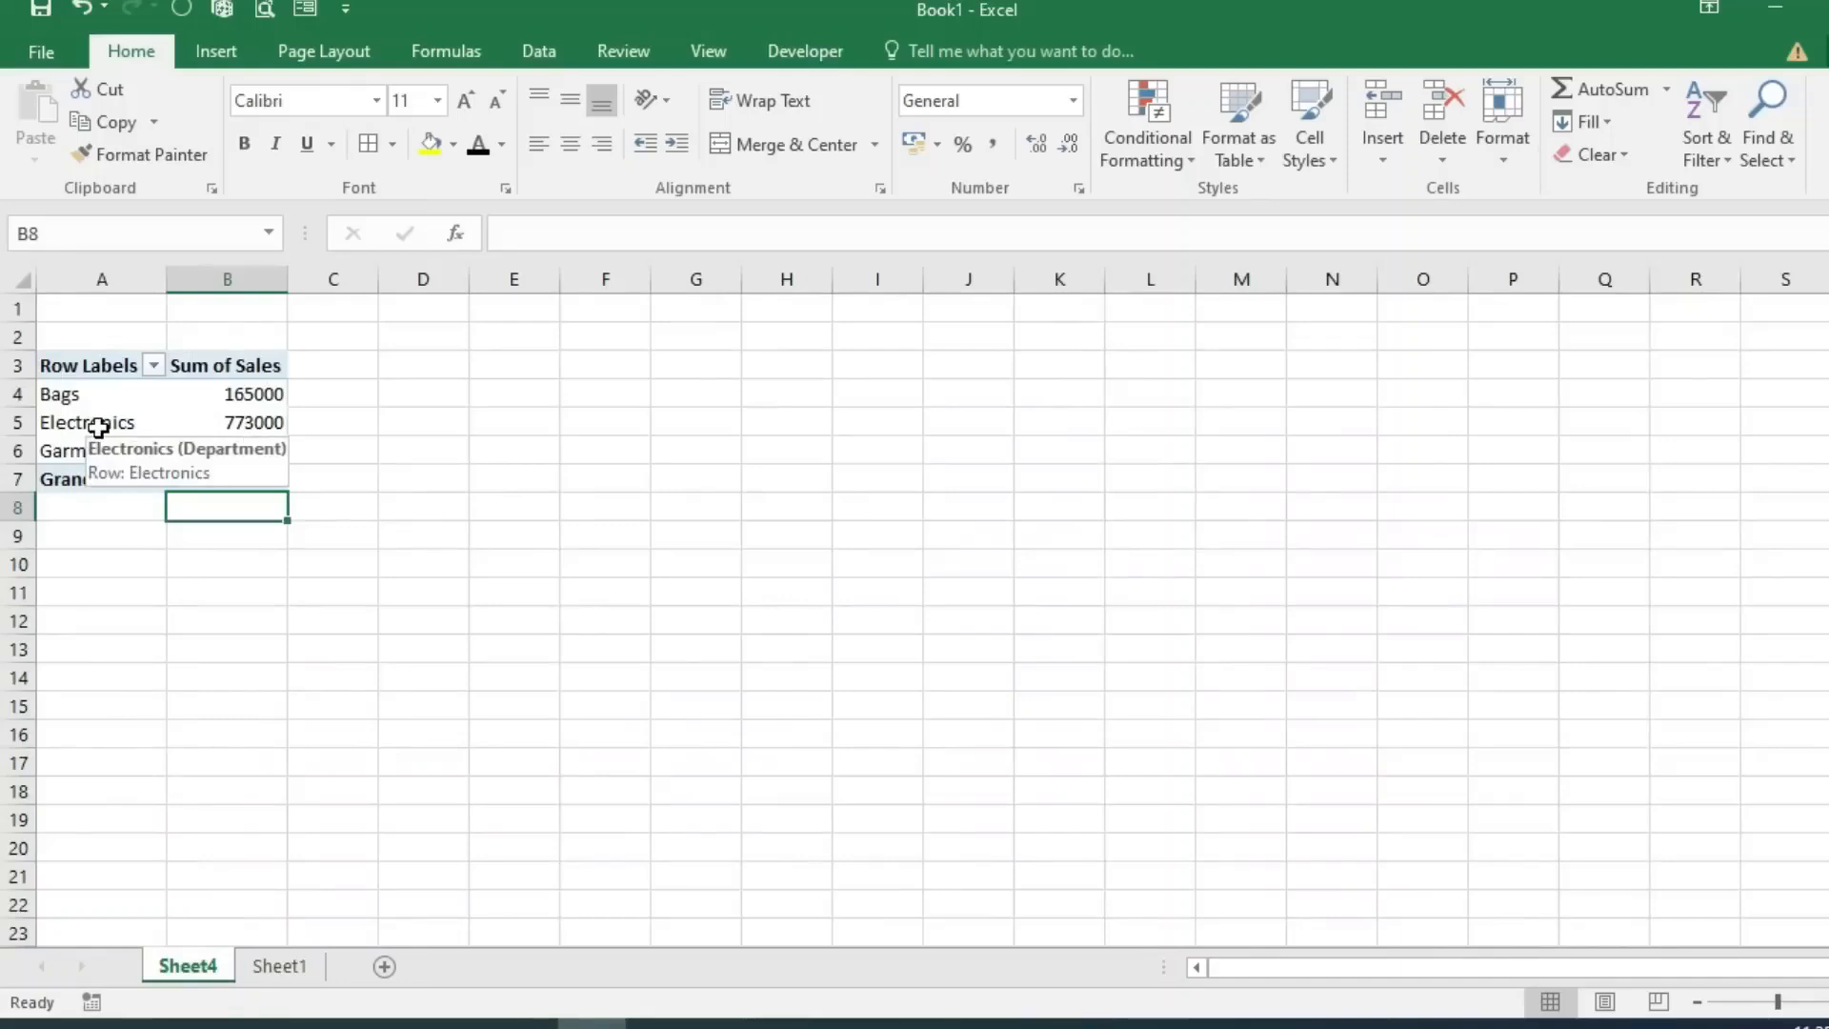
Step: Examine the sales sums for Bags and Electronics and the grand total in the PivotTable
left_click_drag(65, 397, 228, 394)
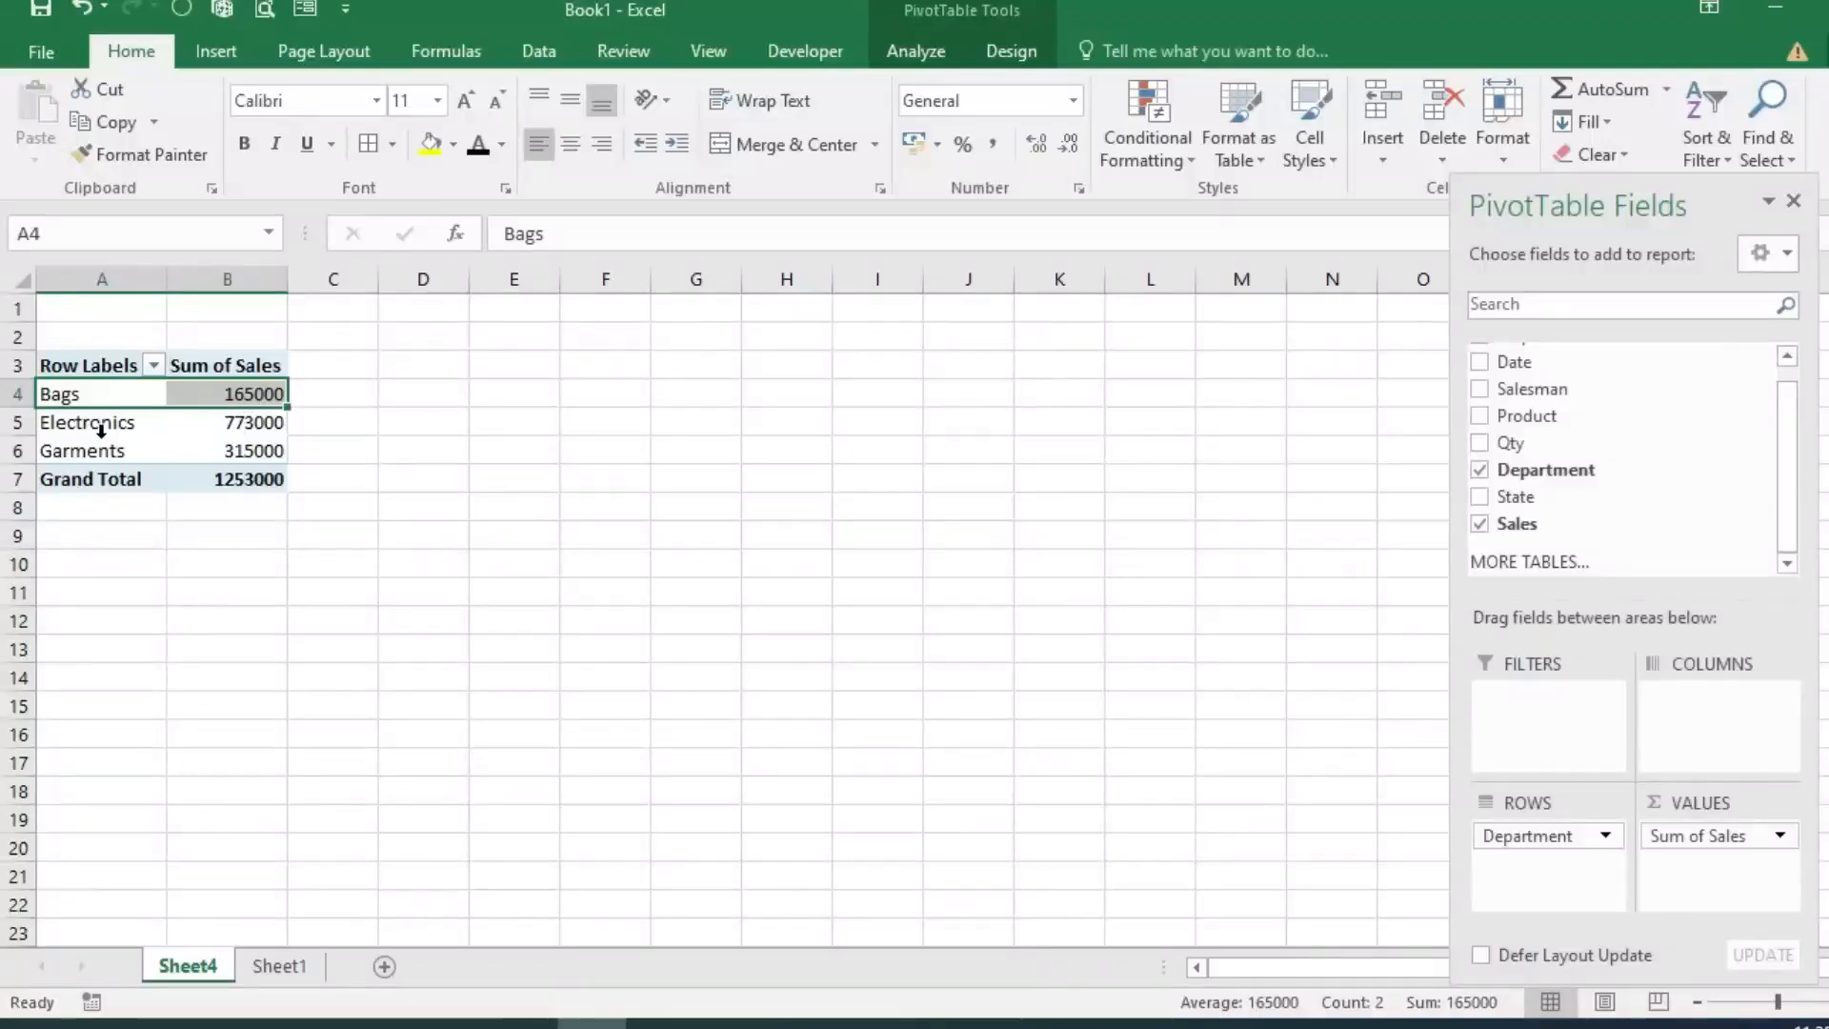
left_click(216, 425)
scroll(217, 545, "up", 4)
scroll(217, 545, "up", 2)
scroll(217, 545, "up", 2)
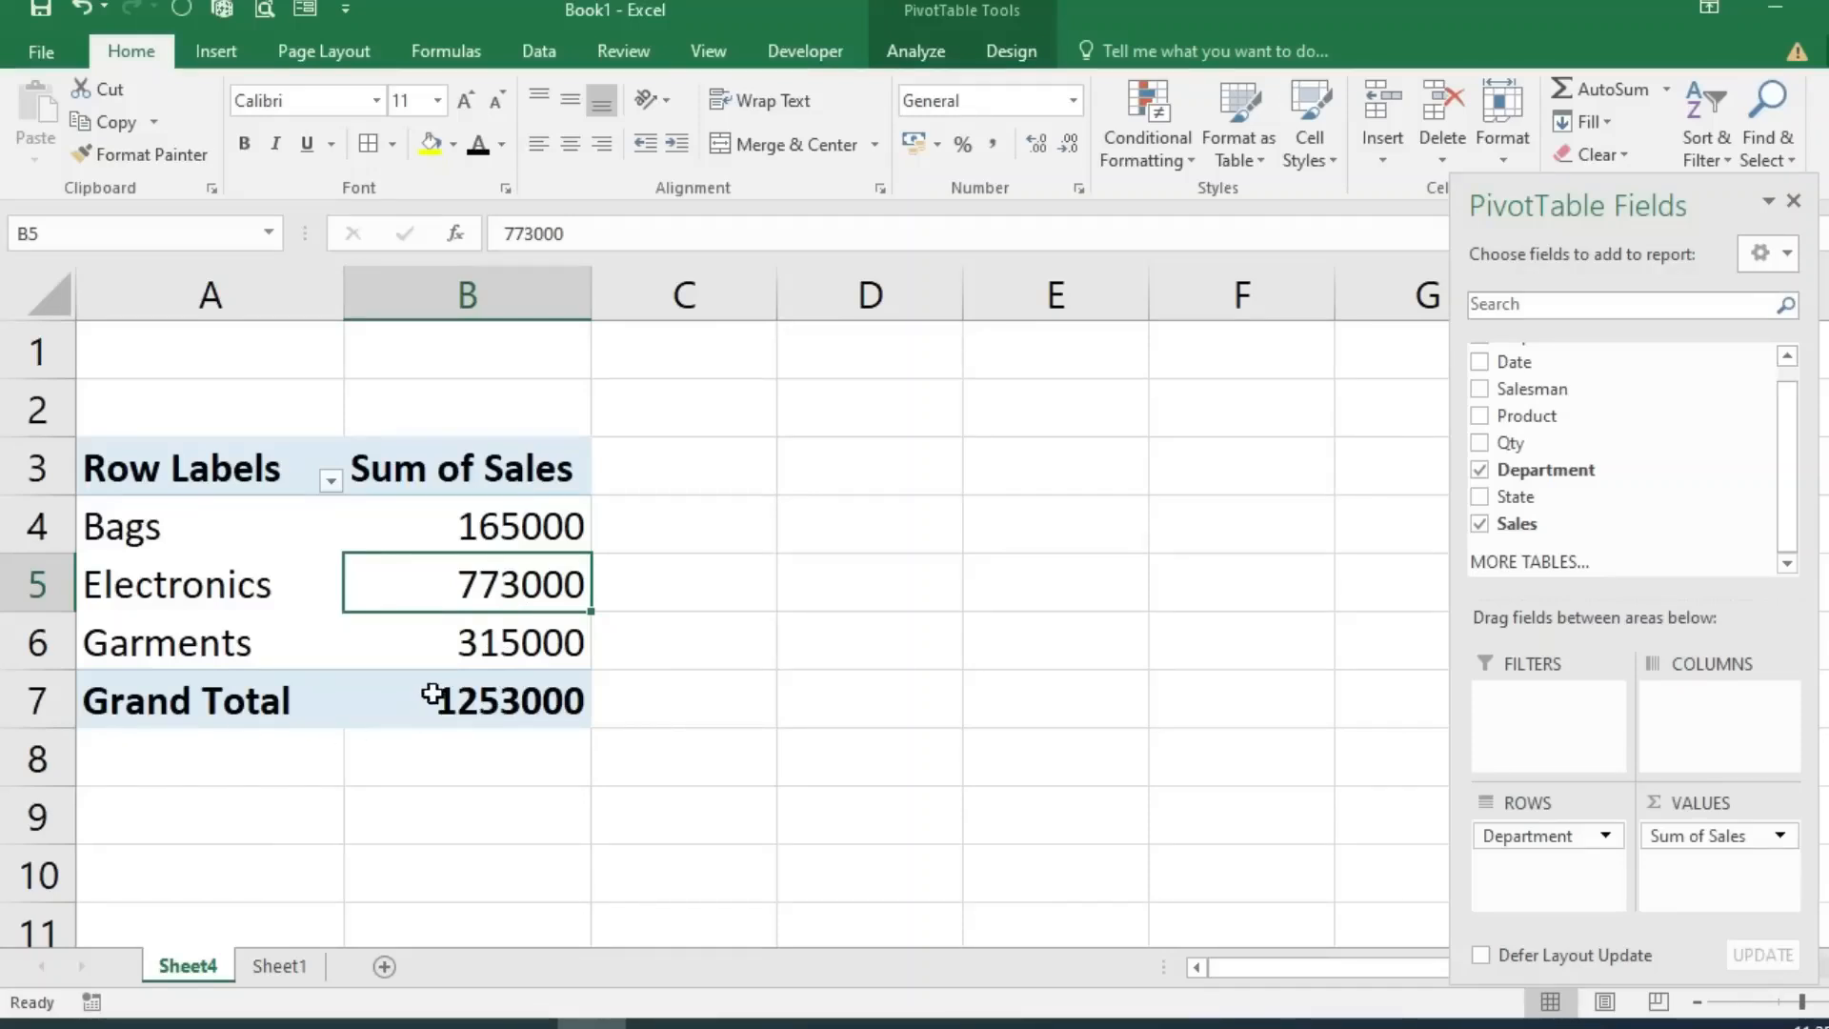
left_click(431, 694)
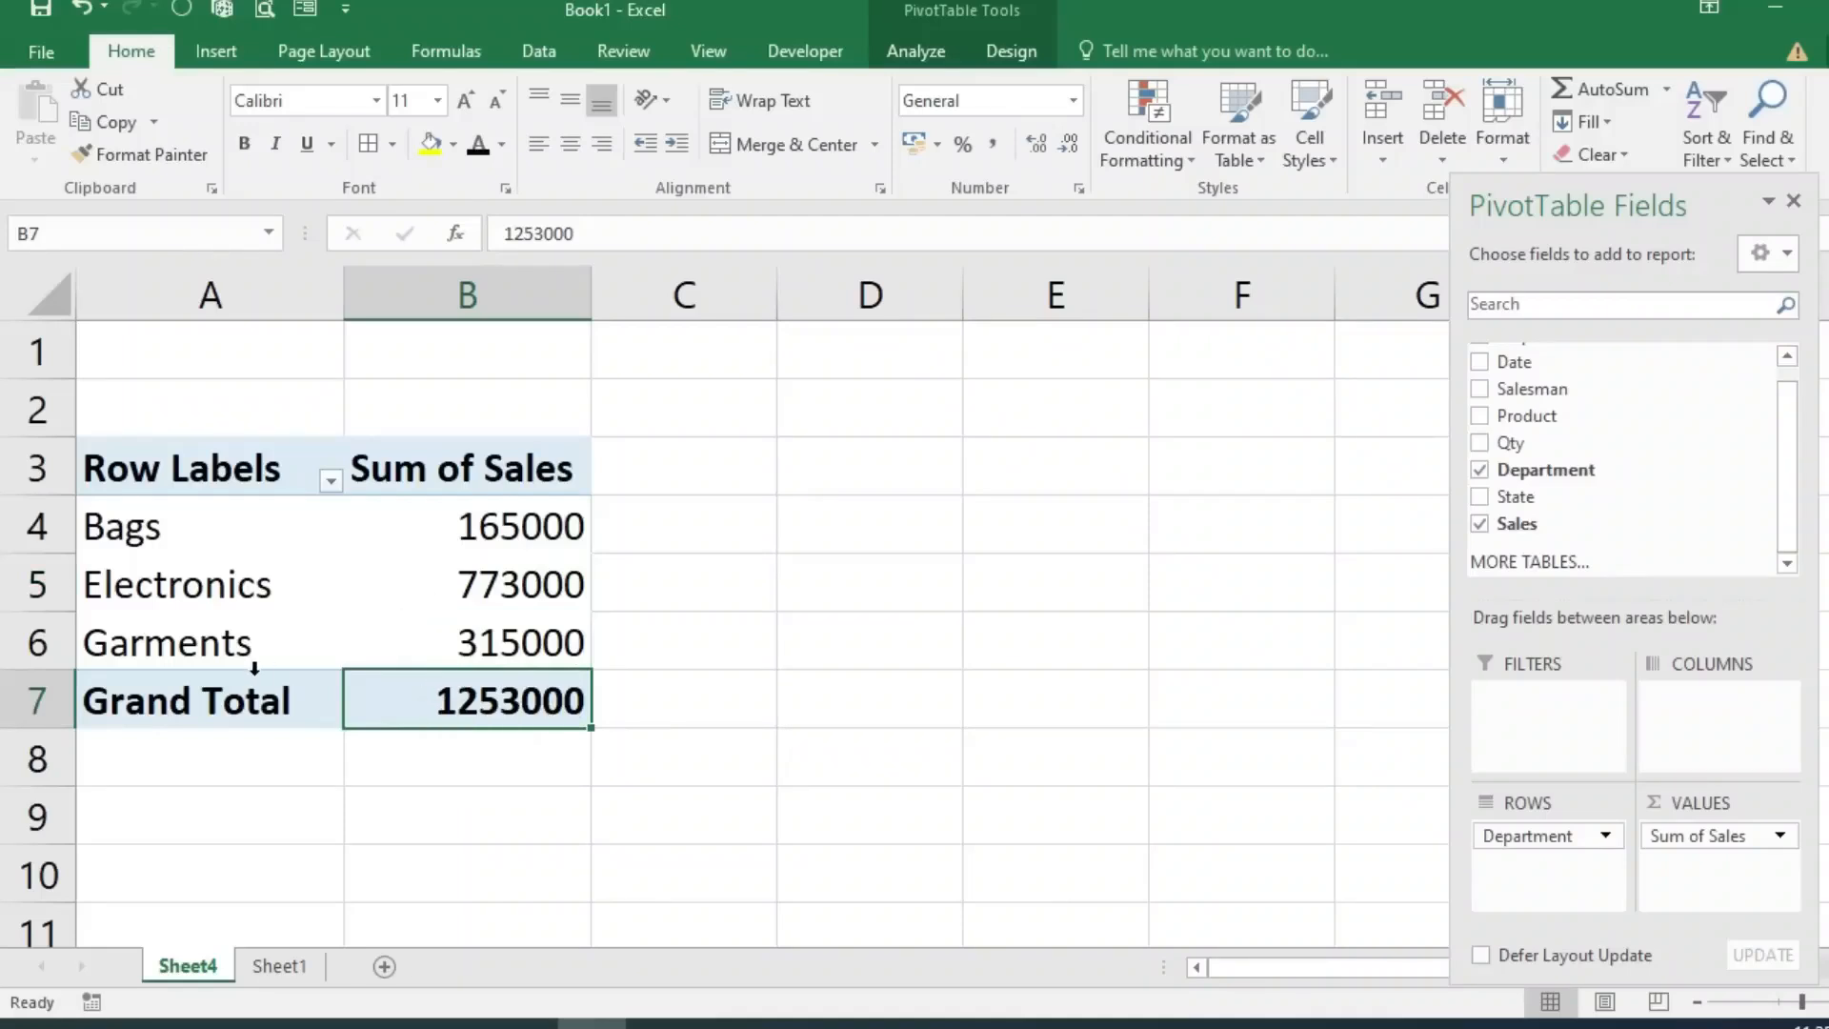
scroll(254, 669, "down", 3)
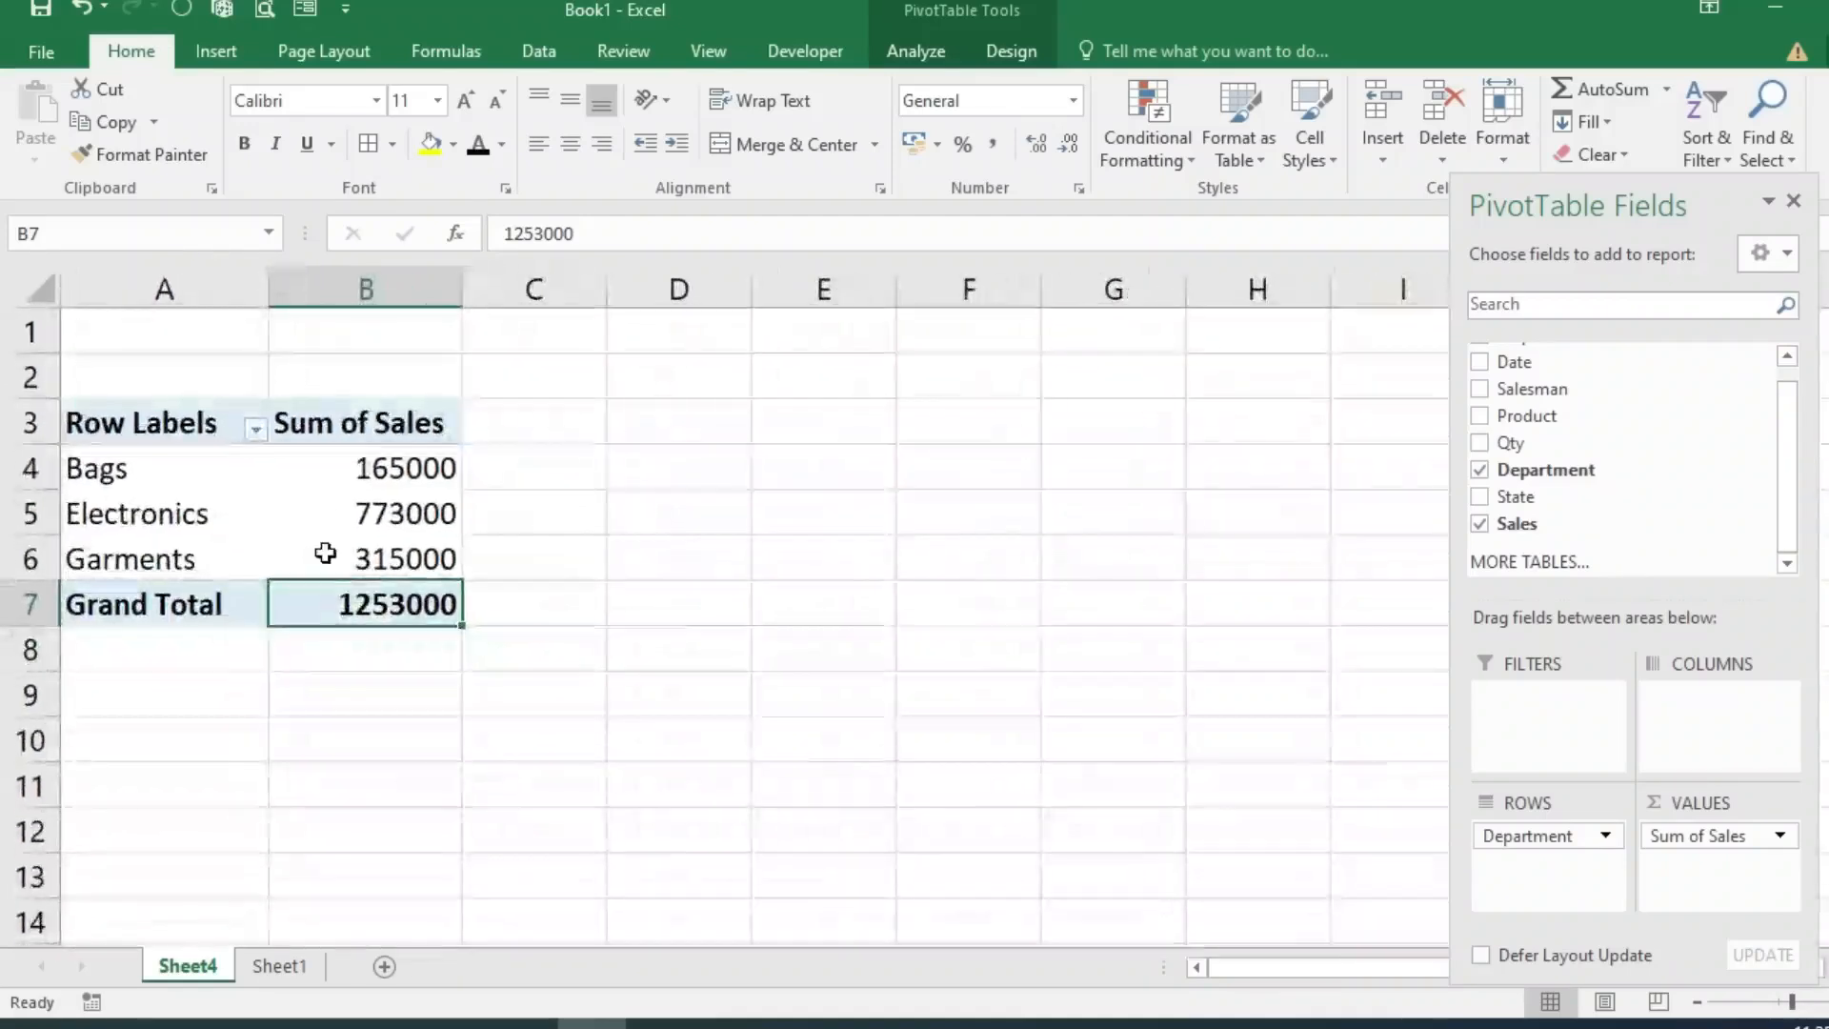
Step: Extract the records behind the Electronics sales sum to a new sheet, autofit its Date column and review the Department entries
left_click(349, 514)
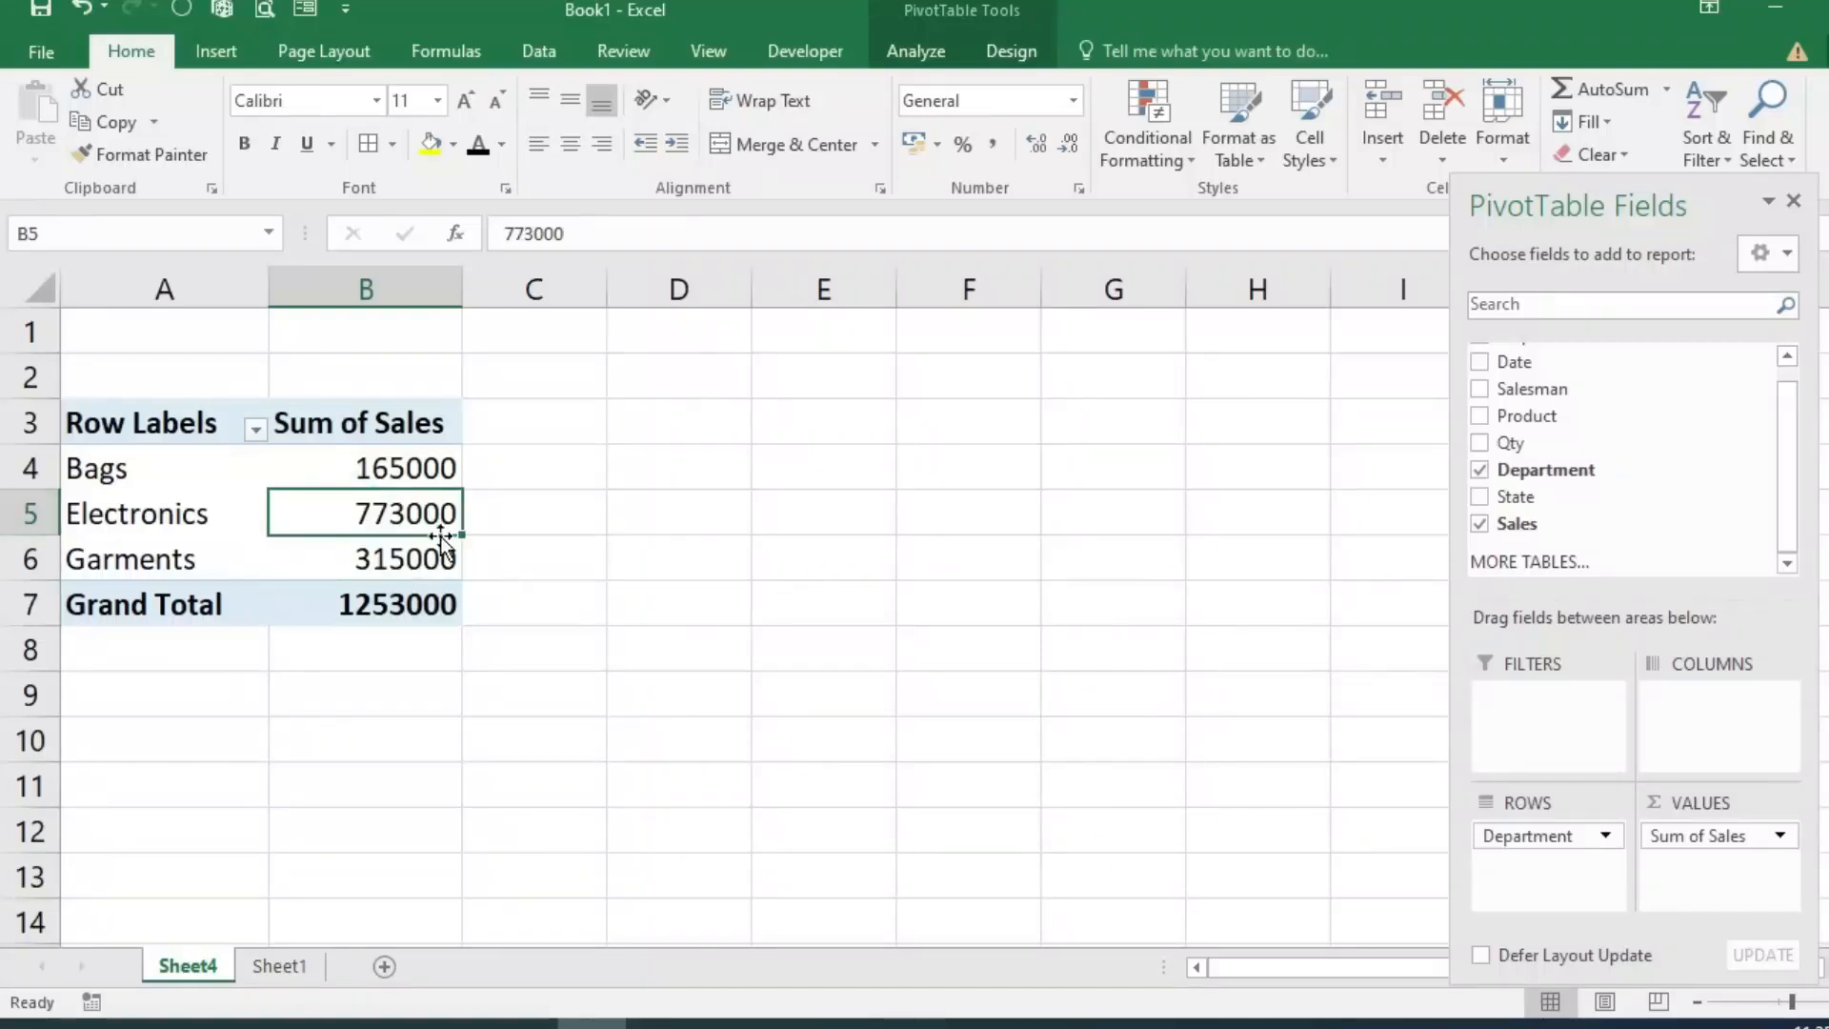
double_click(412, 522)
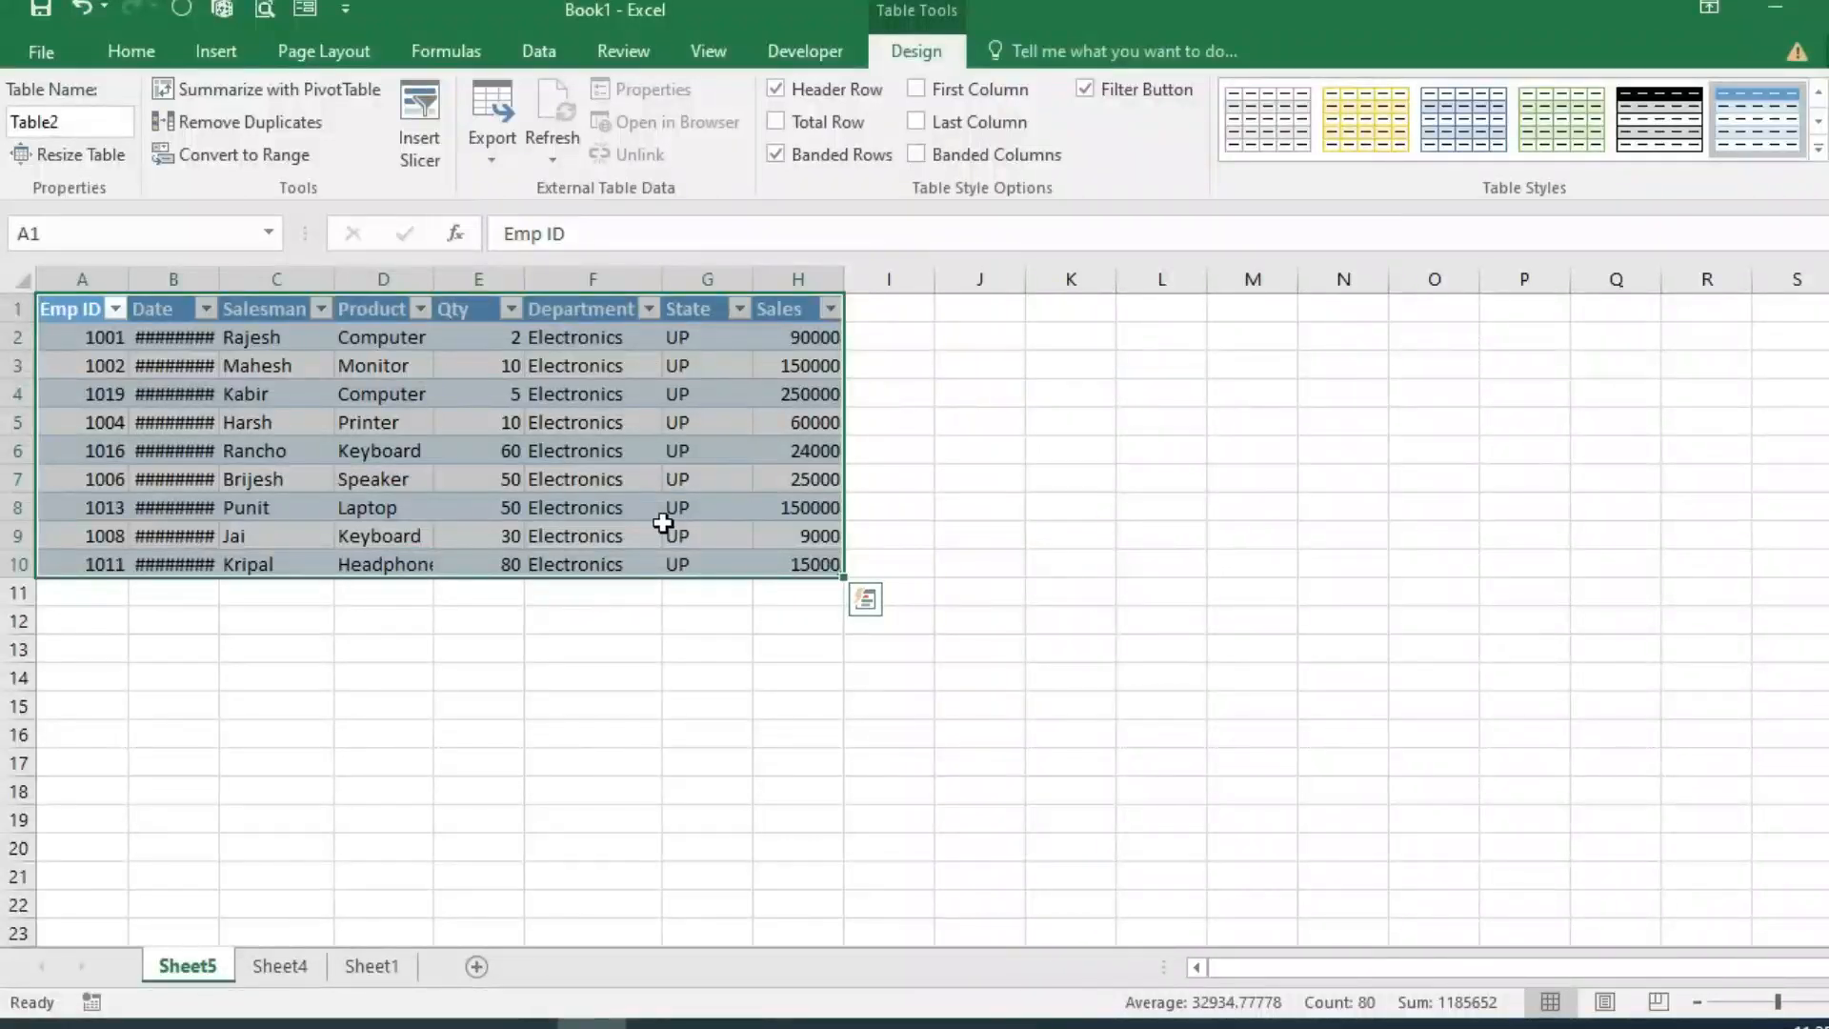
double_click(219, 278)
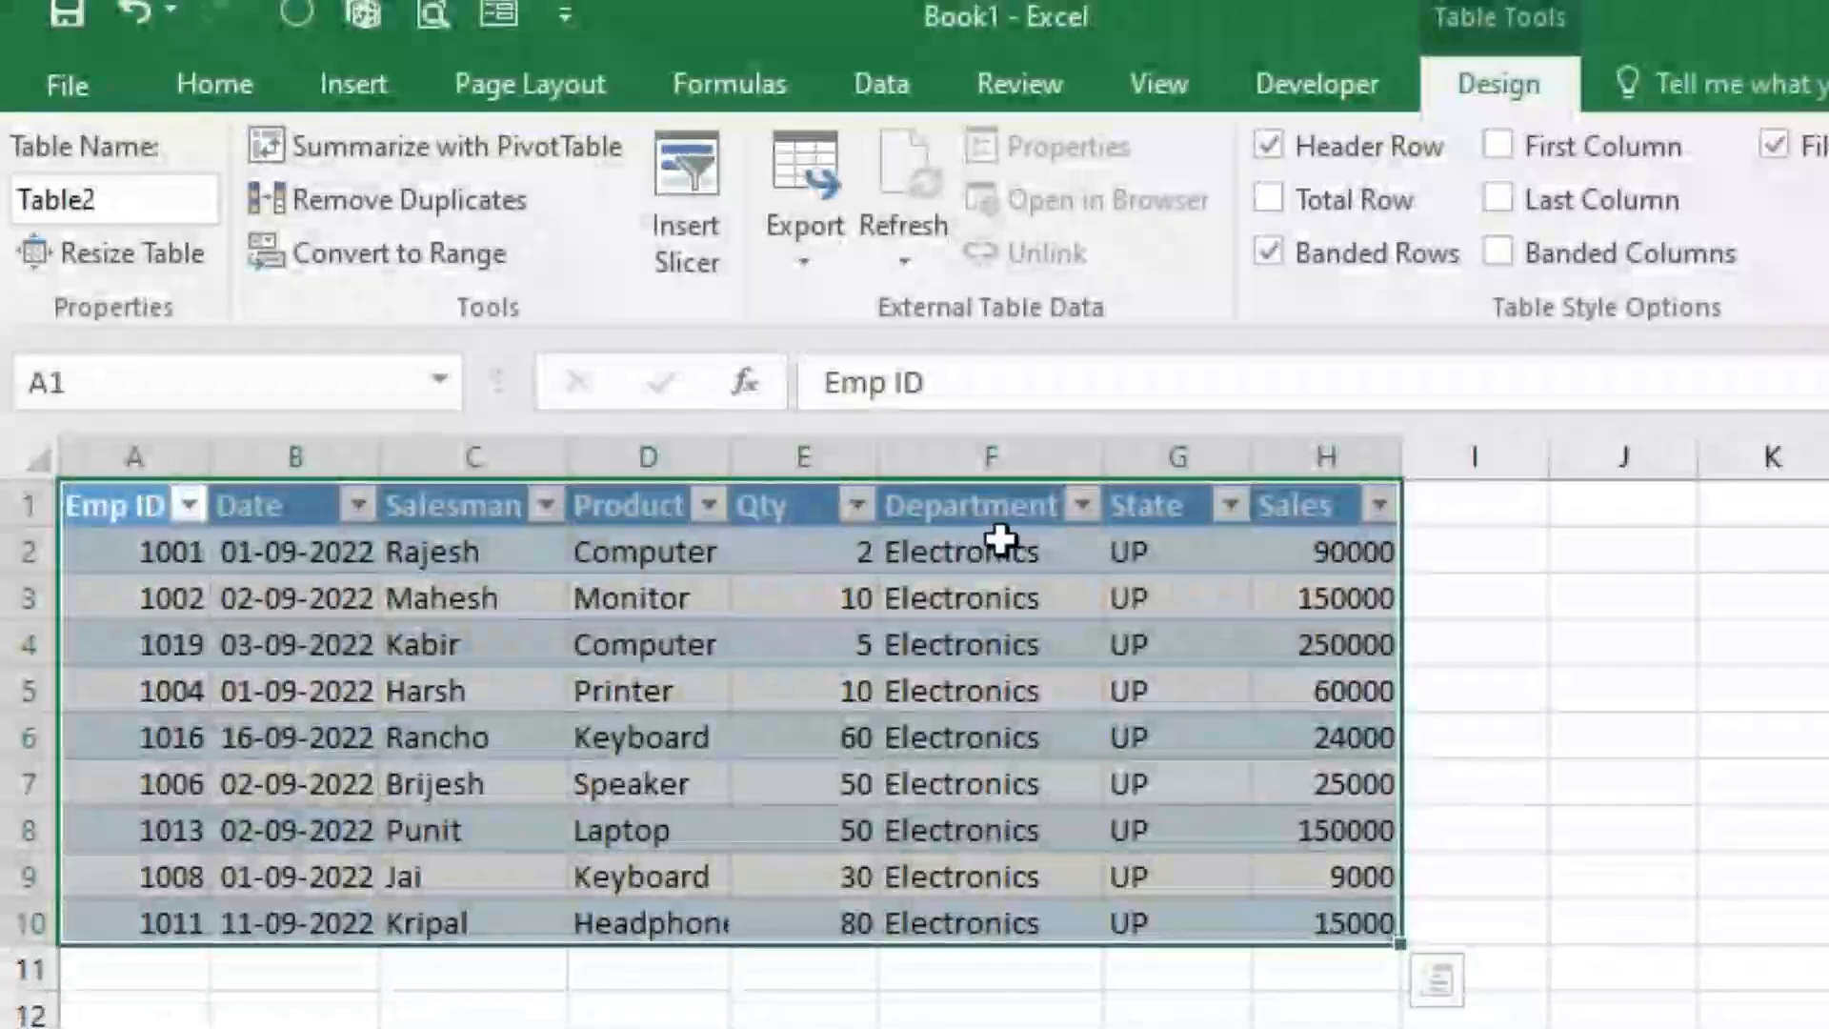
left_click_drag(1003, 541, 1000, 923)
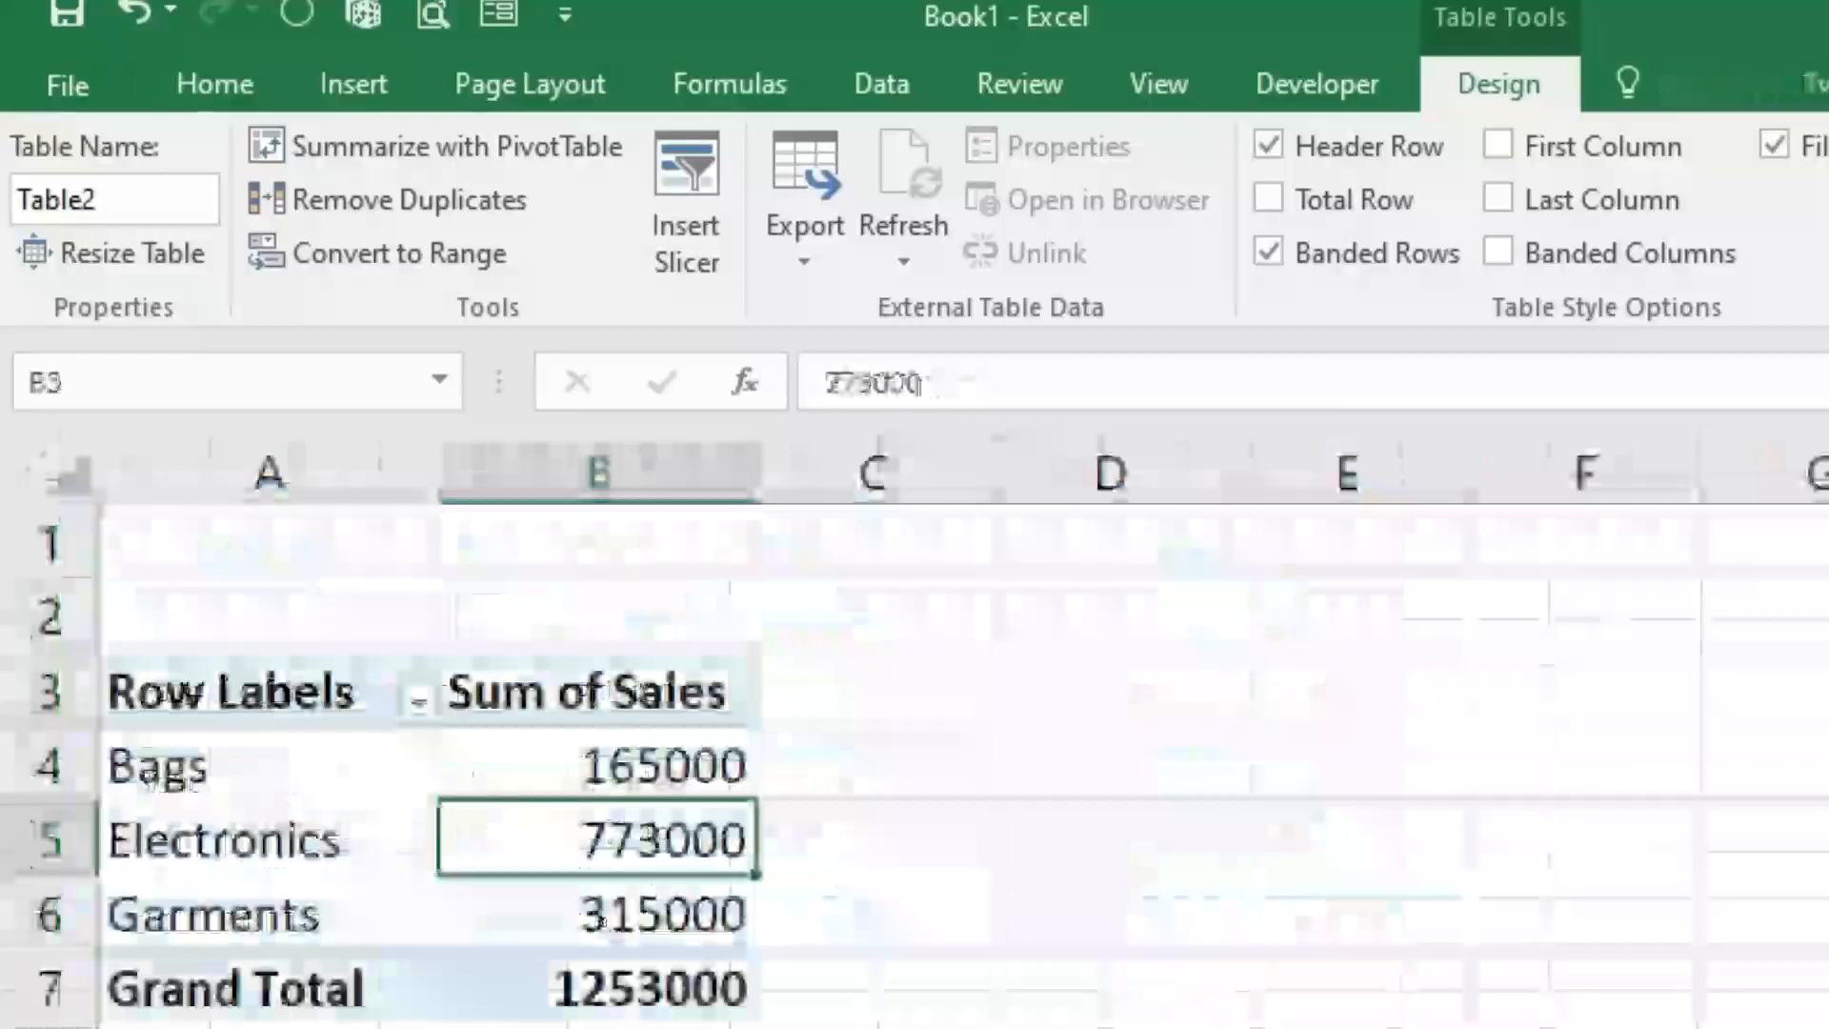
Step: Extract the records behind the Bags sales sum to a new sheet and widen its Date and Product columns to fit their contents
left_click(130, 769)
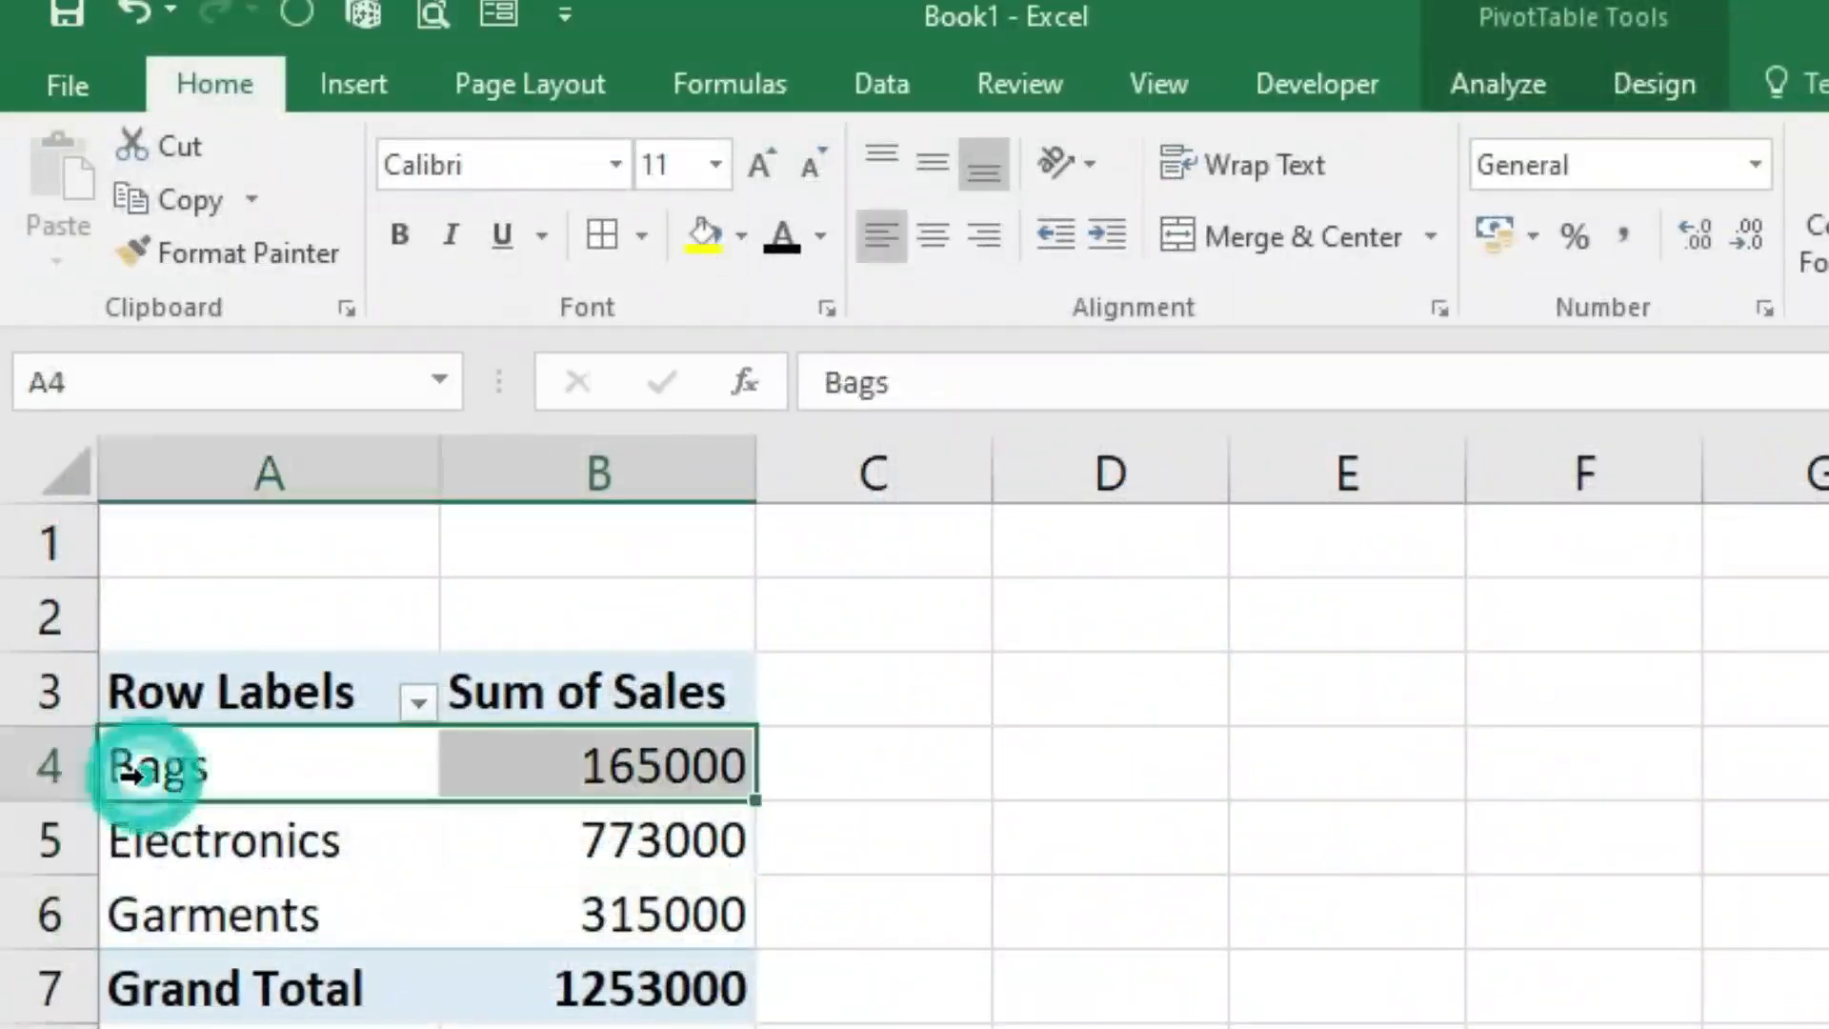
left_click(548, 758)
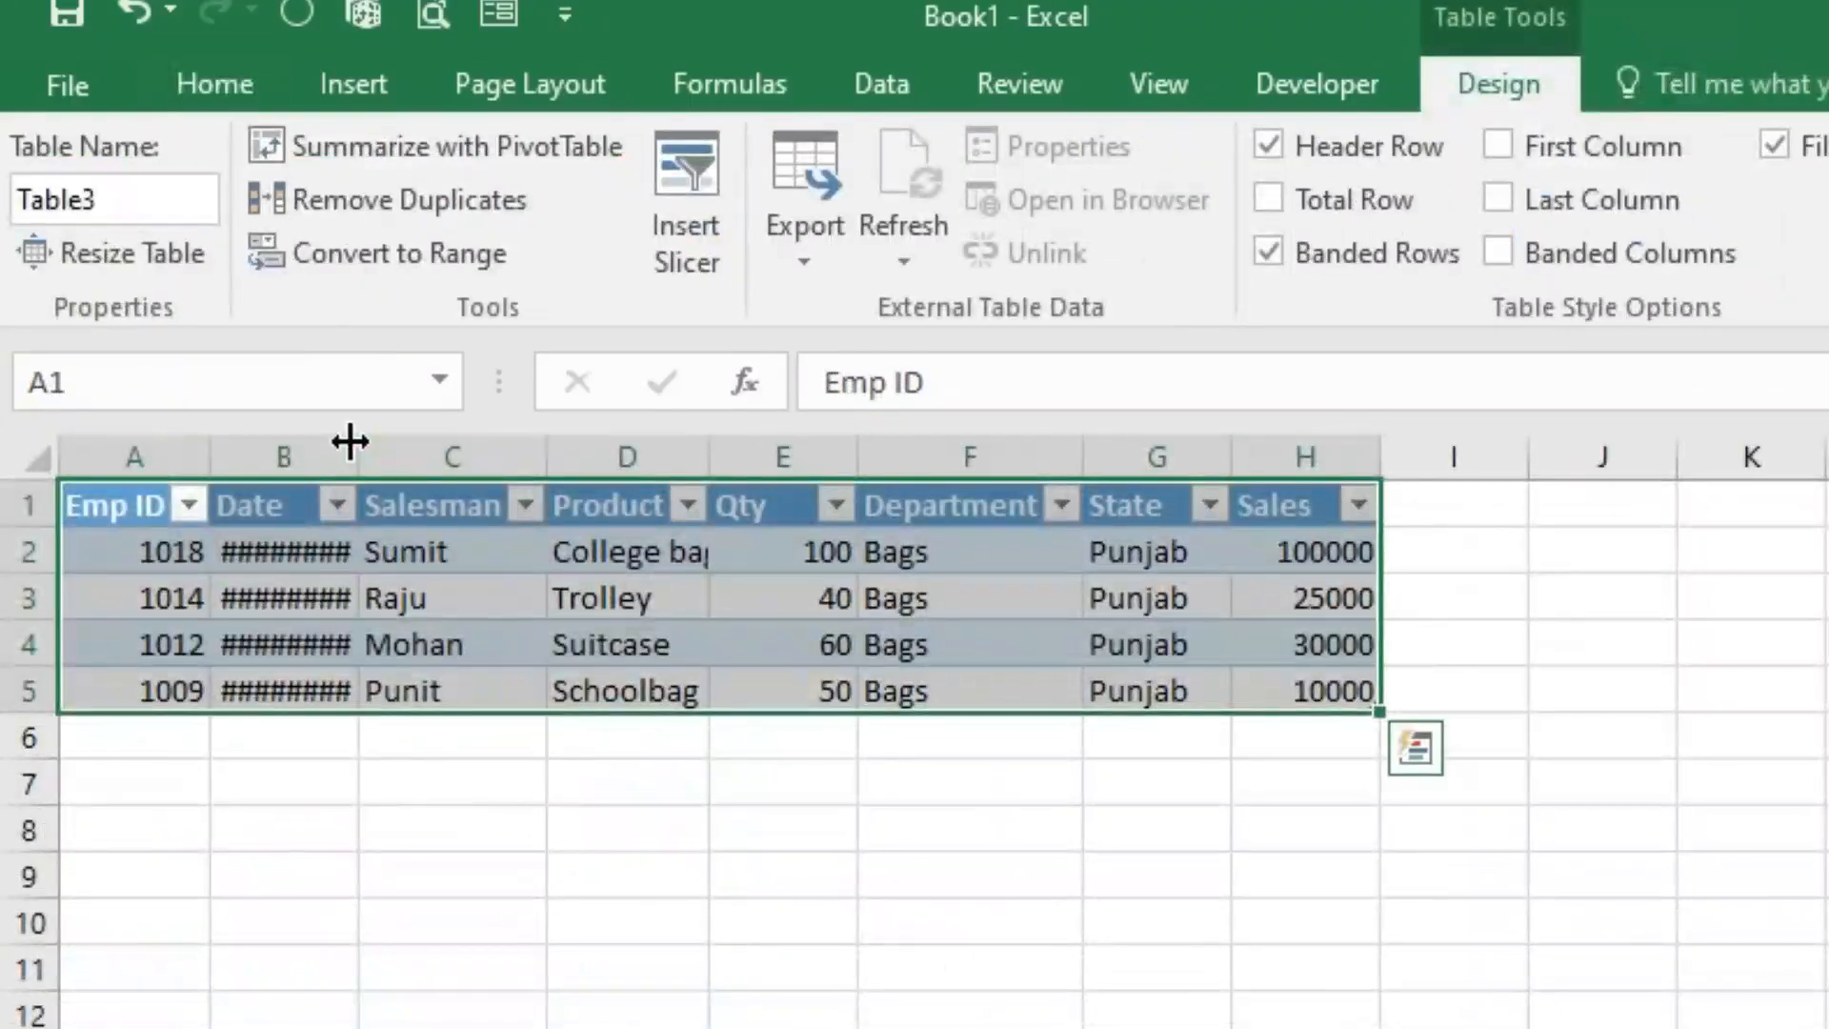
left_click_drag(349, 448, 407, 466)
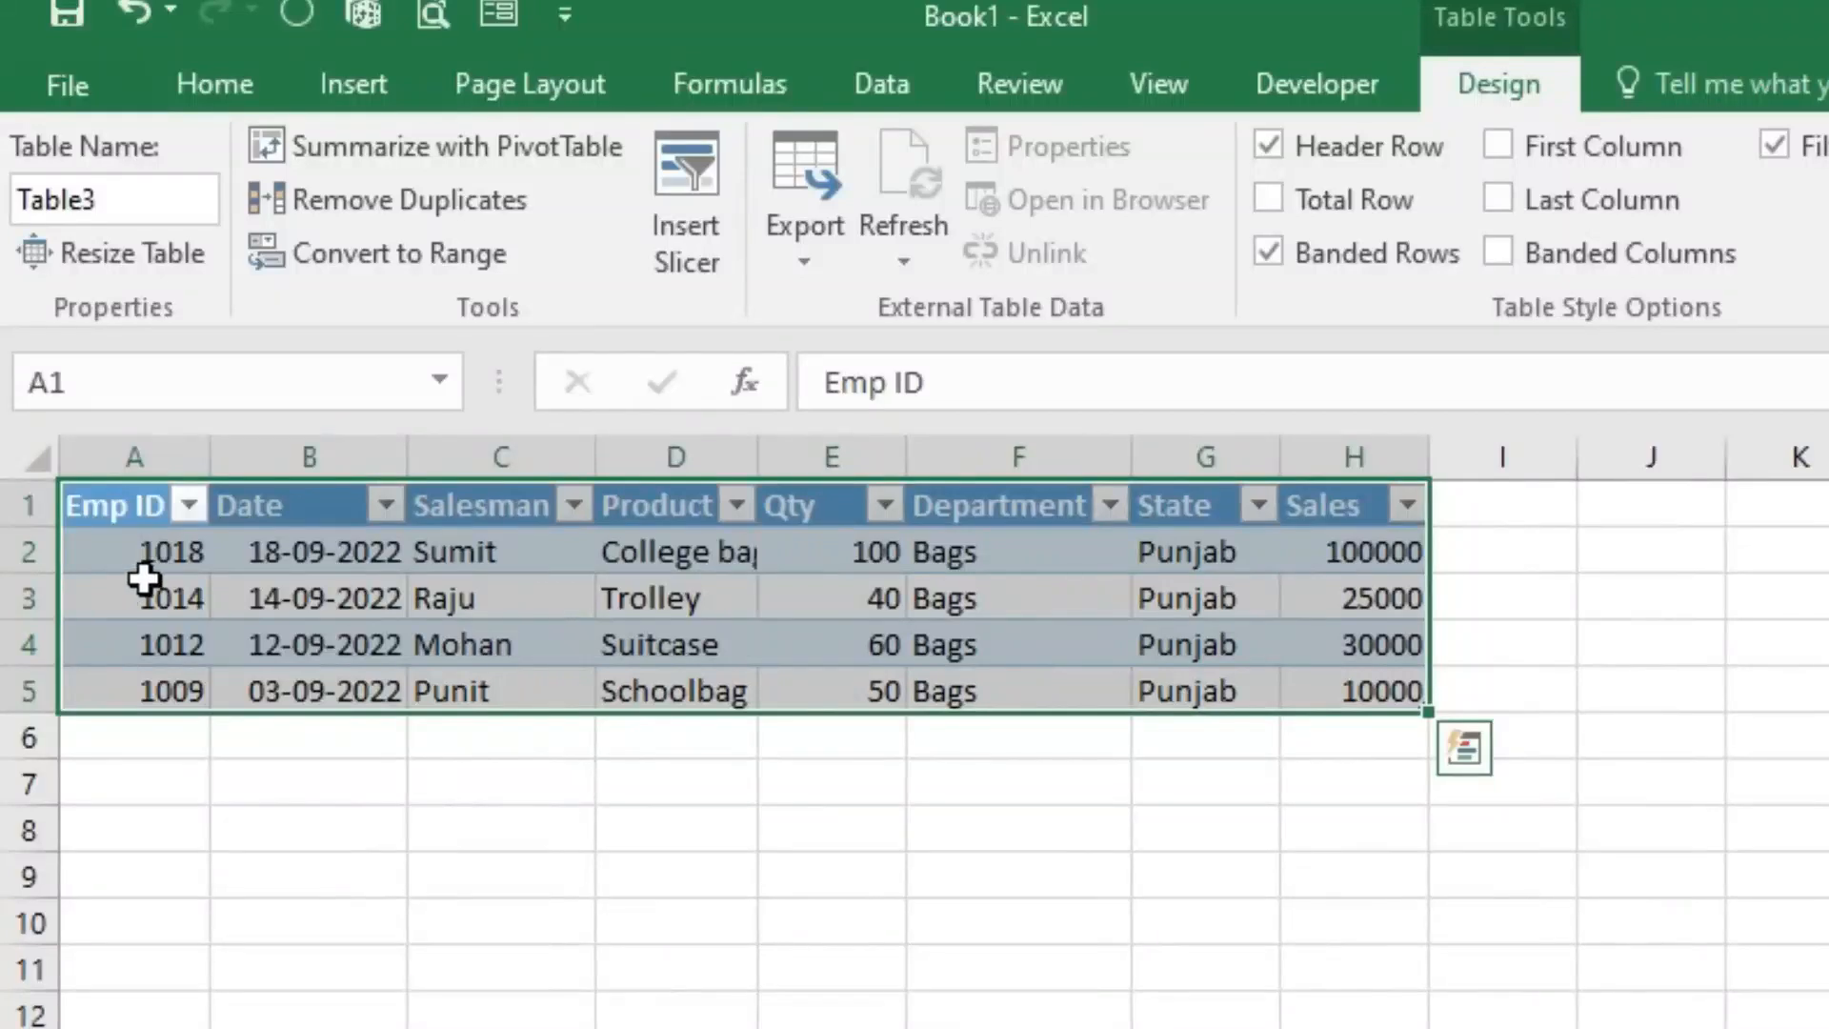
left_click_drag(531, 543, 539, 696)
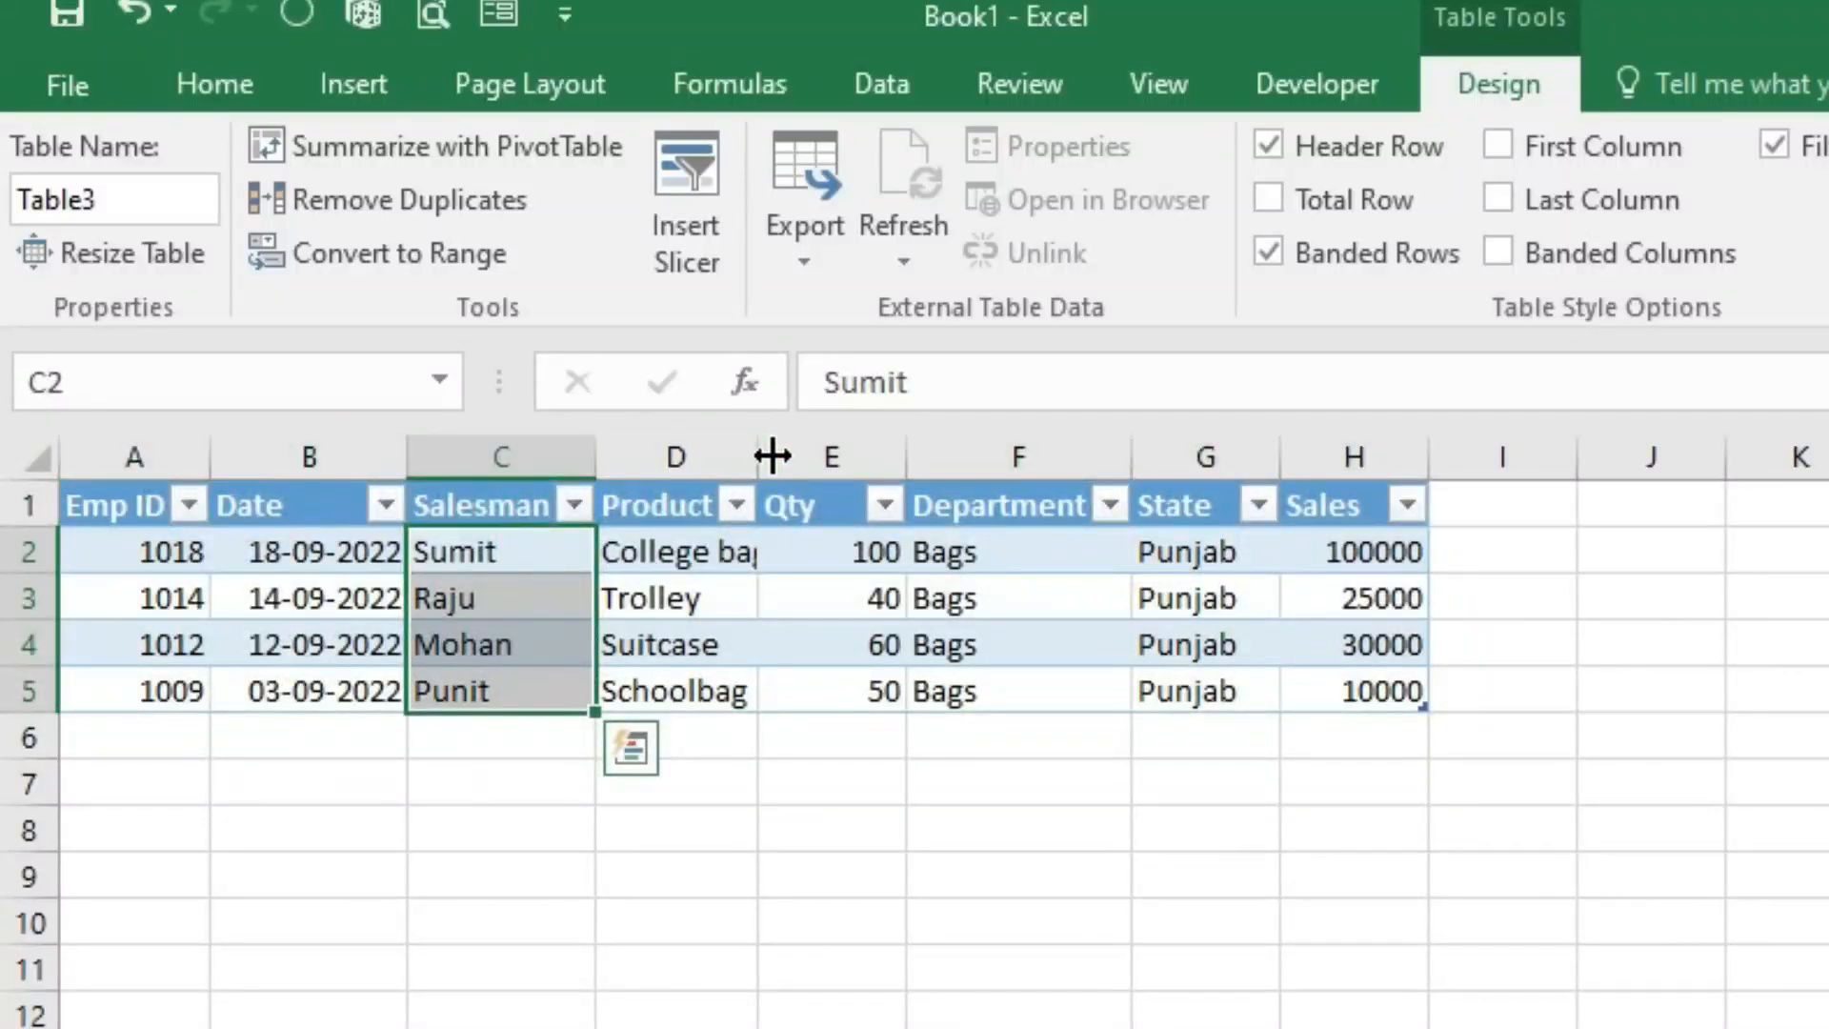
left_click_drag(772, 456, 806, 457)
left_click_drag(1368, 557, 1381, 694)
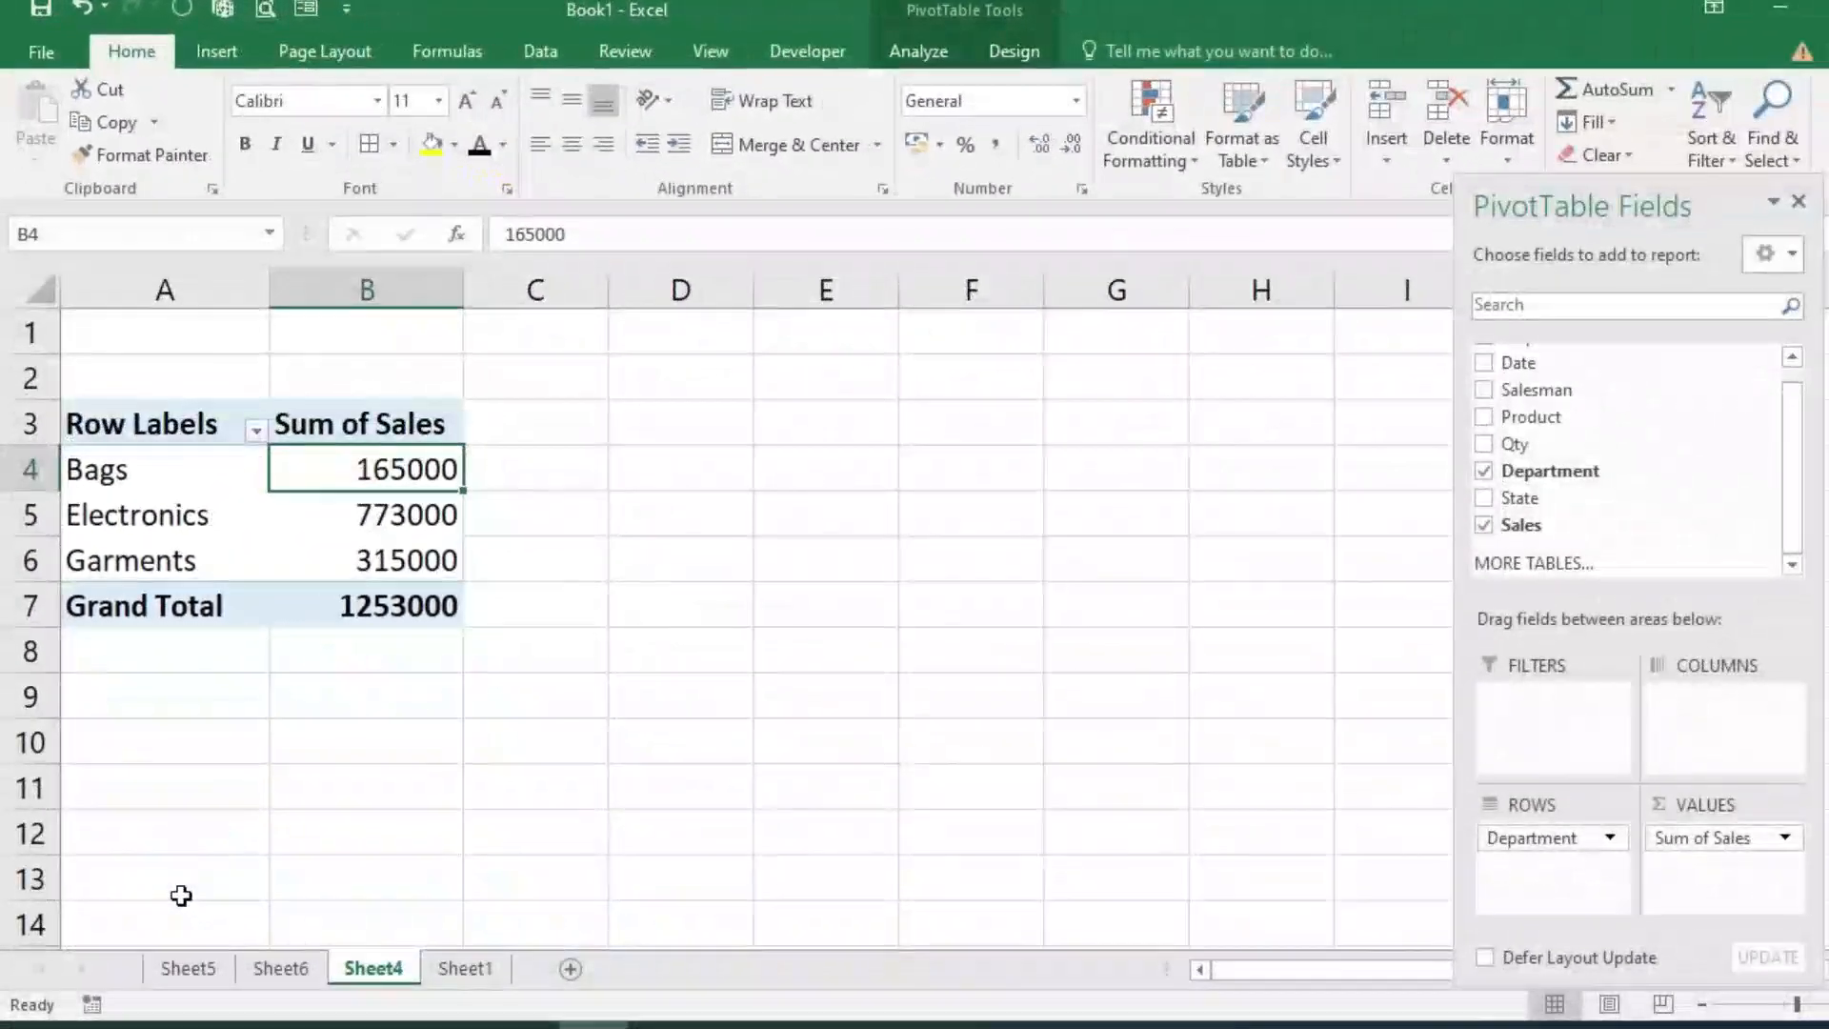
Step: Compare the department sales sums on Sheet4 with the extracted Electronics records on Sheet5 and Bags records on Sheet6
left_click(97, 472)
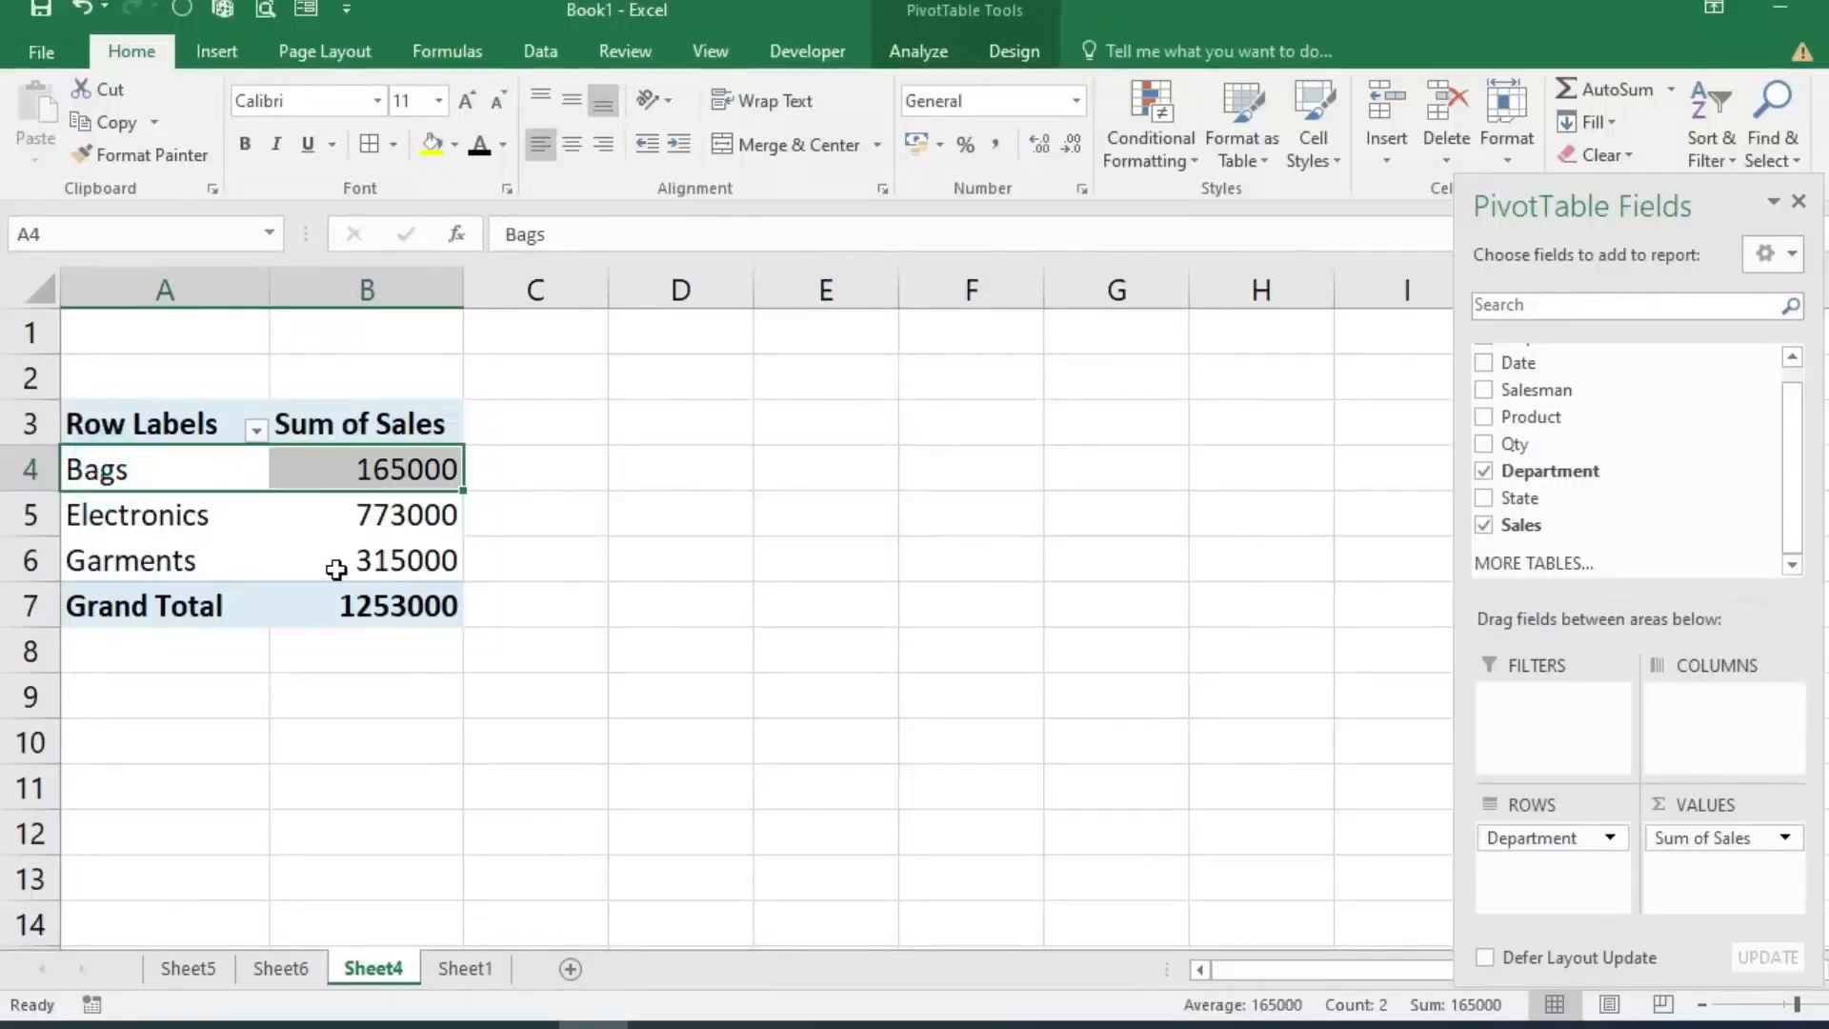
left_click_drag(393, 435, 406, 598)
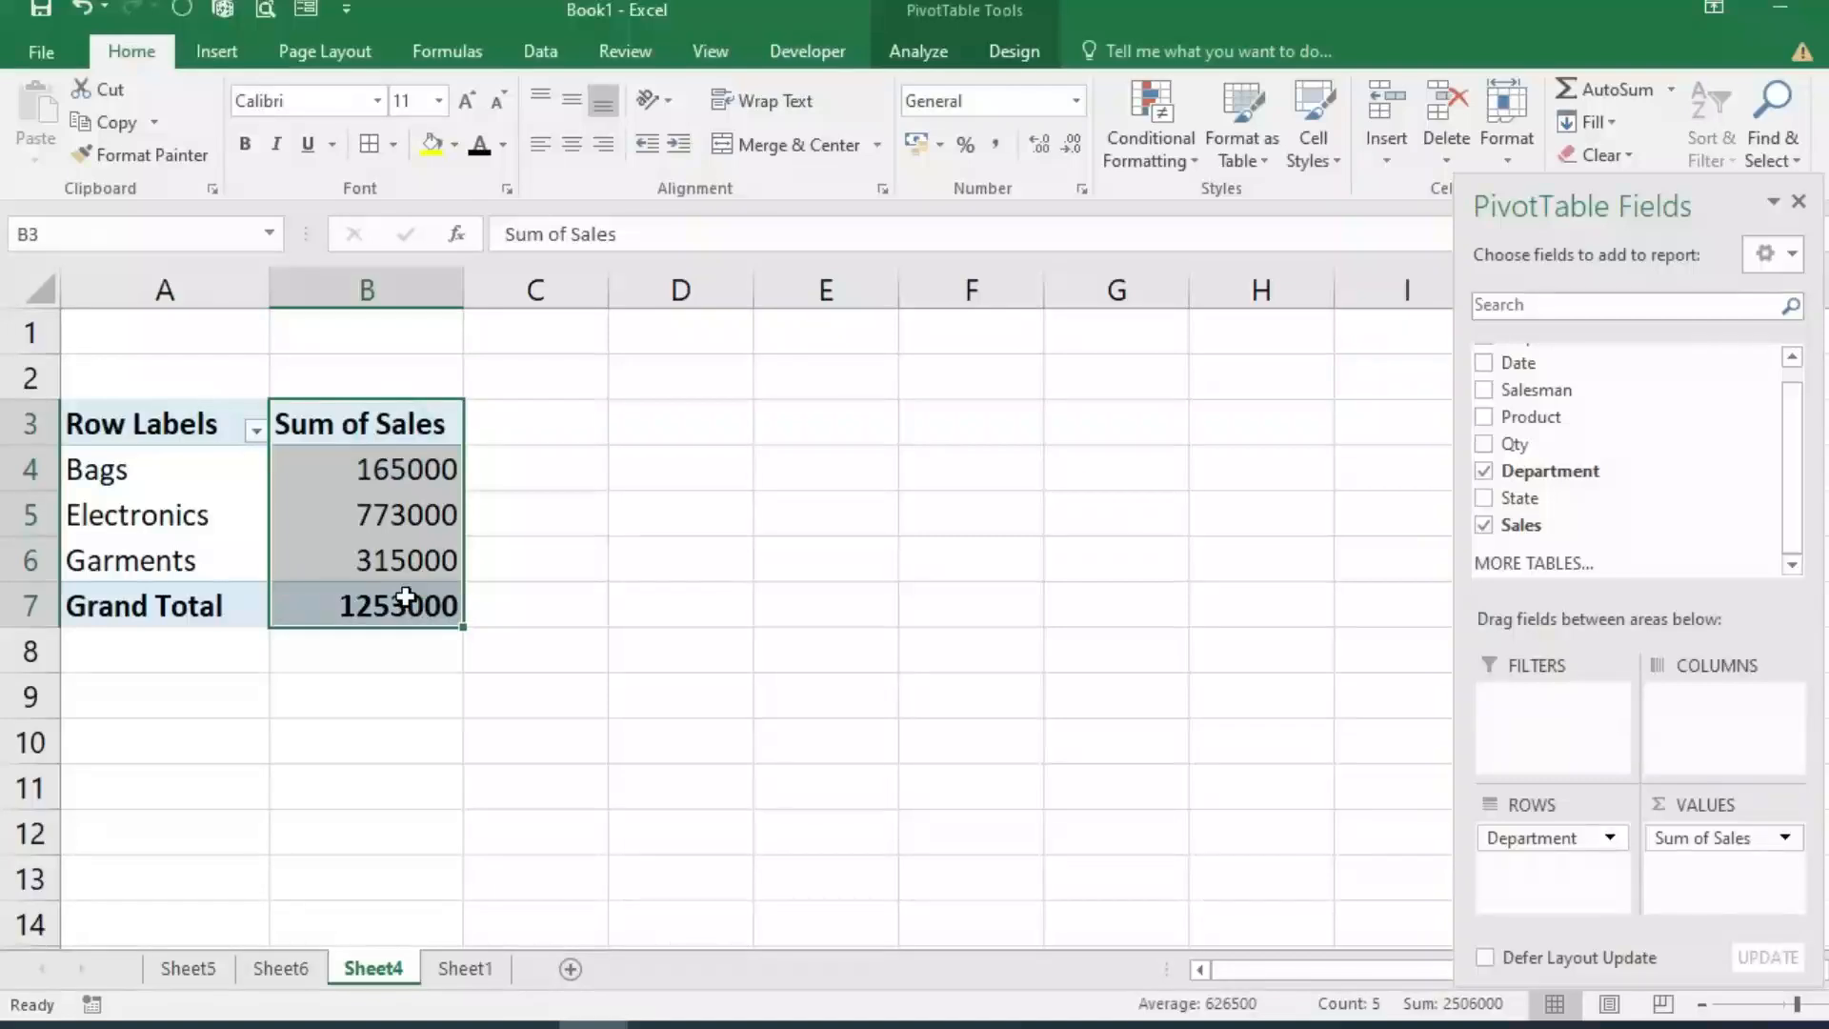
left_click(184, 970)
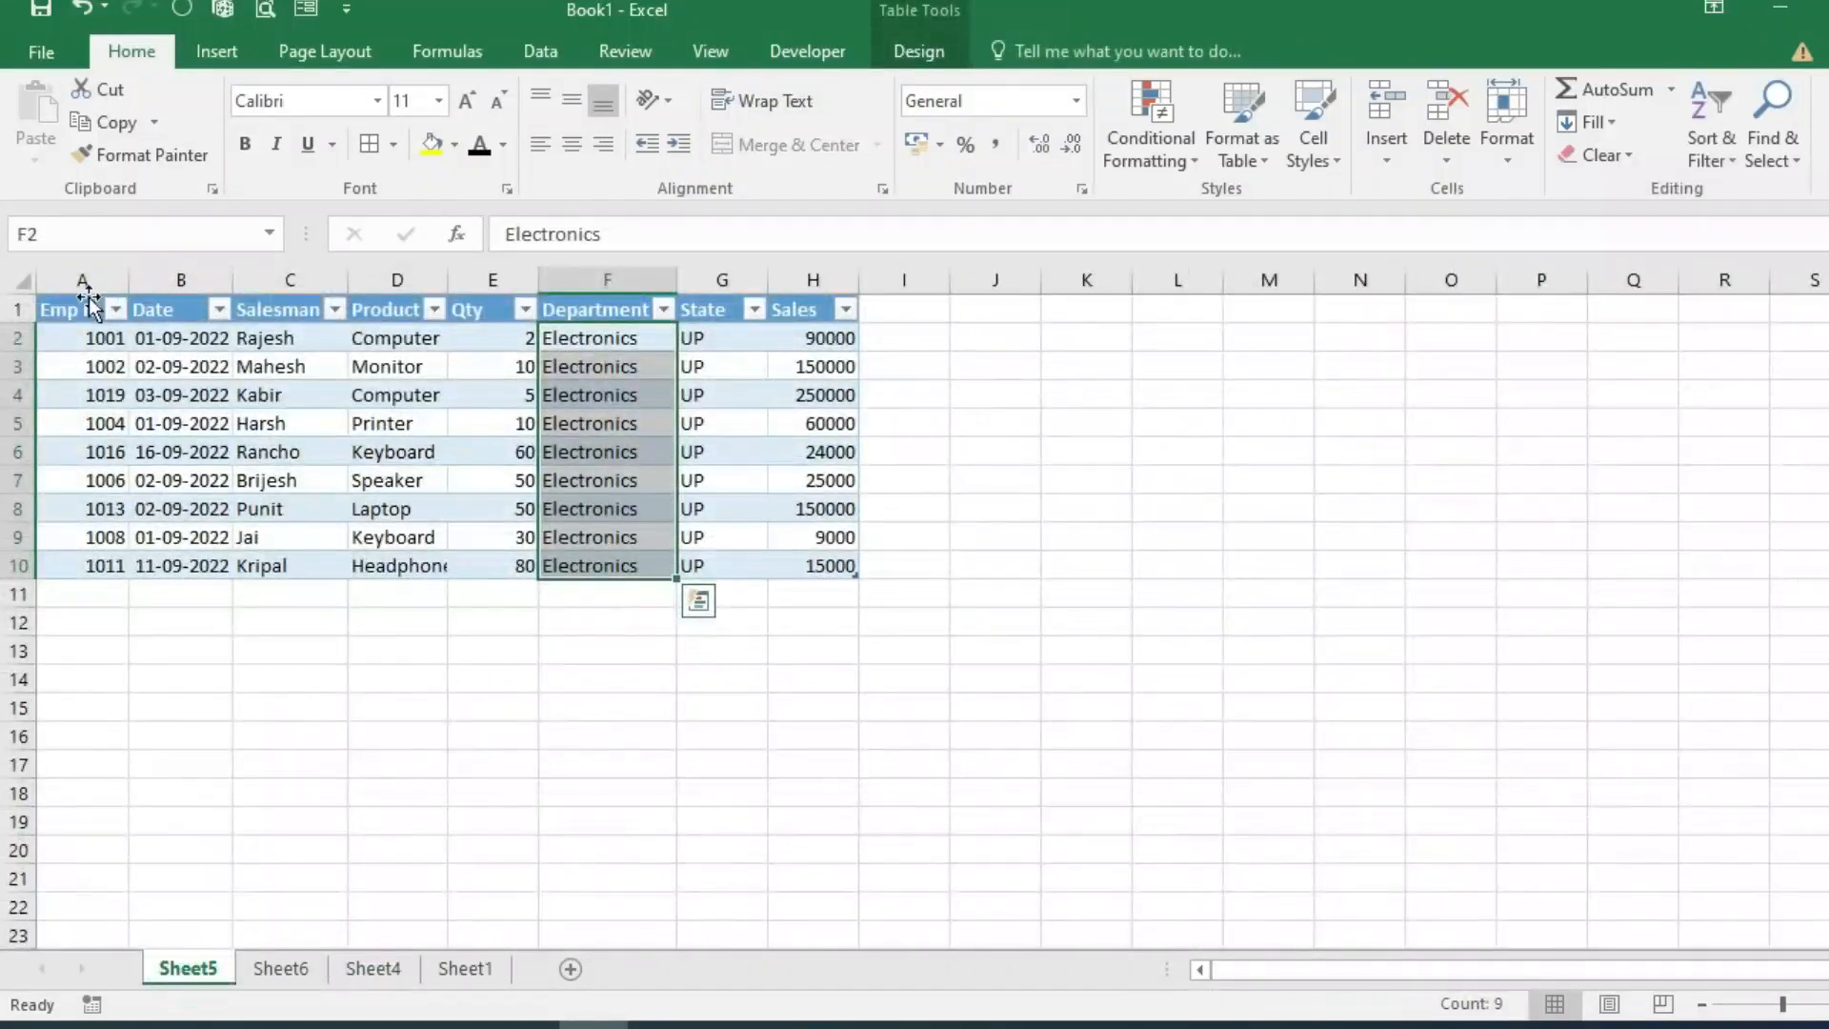
left_click(279, 969)
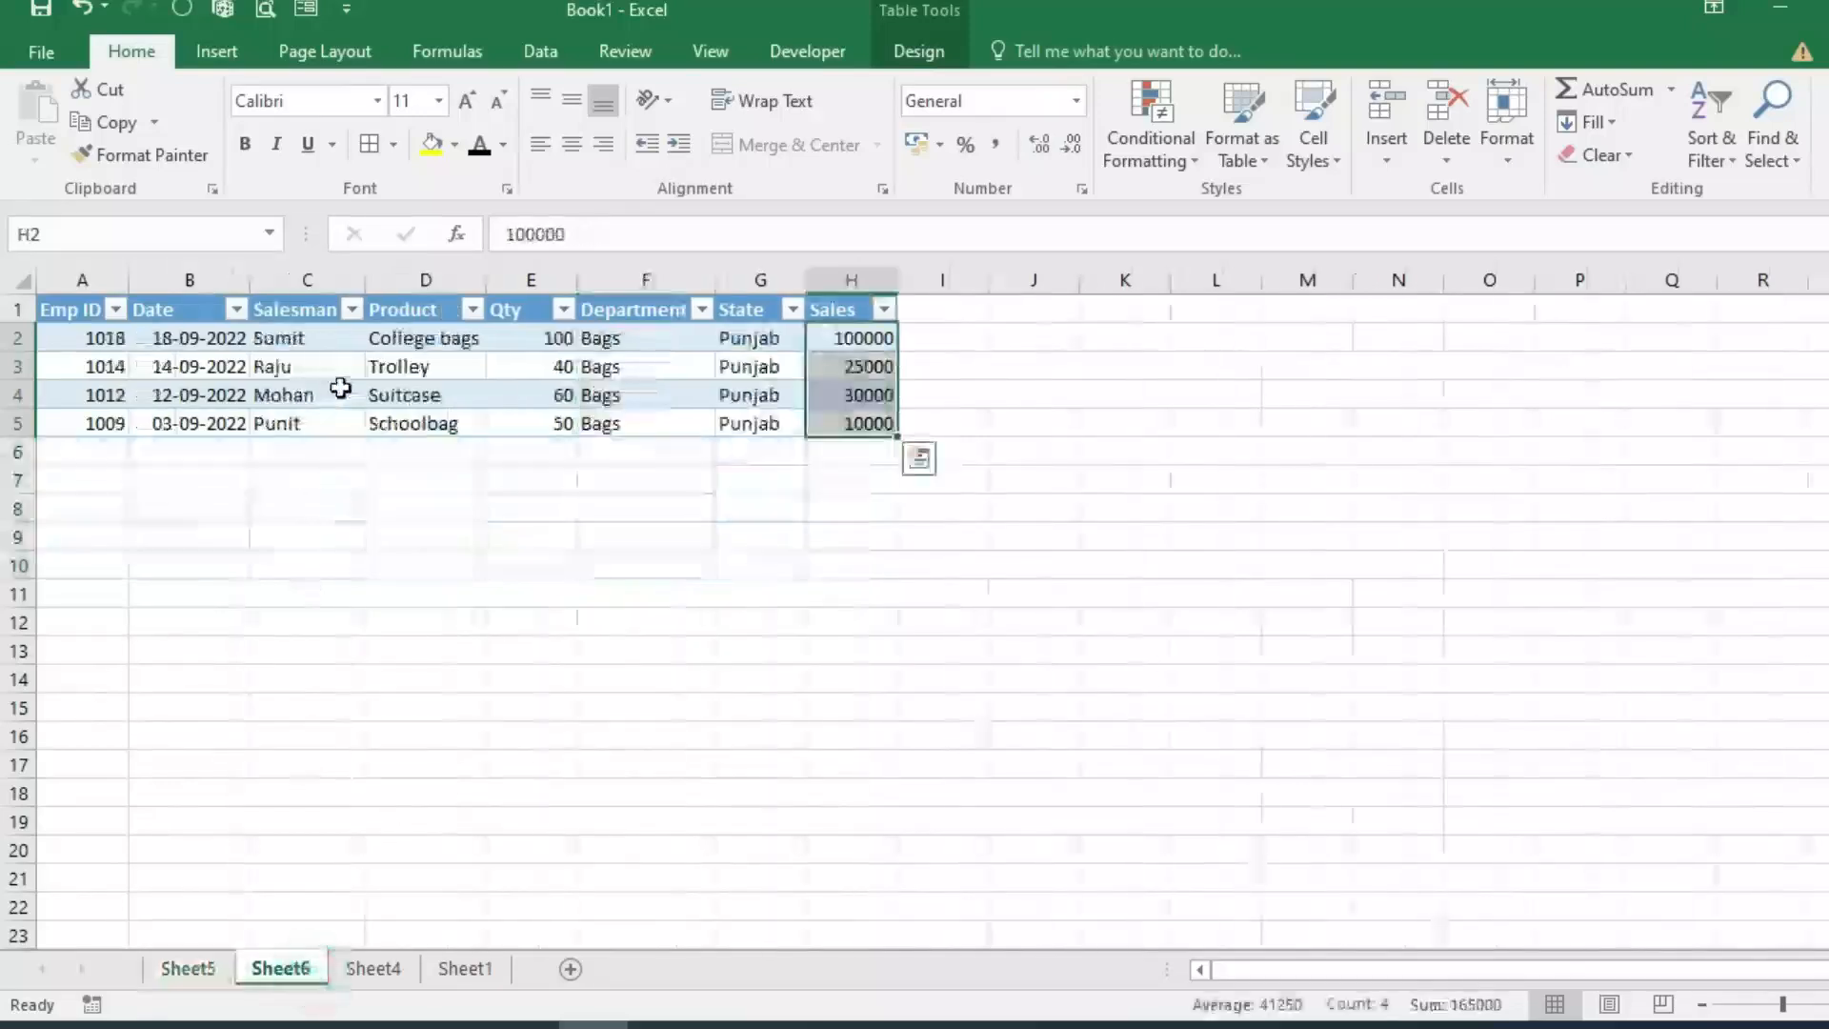
left_click(367, 970)
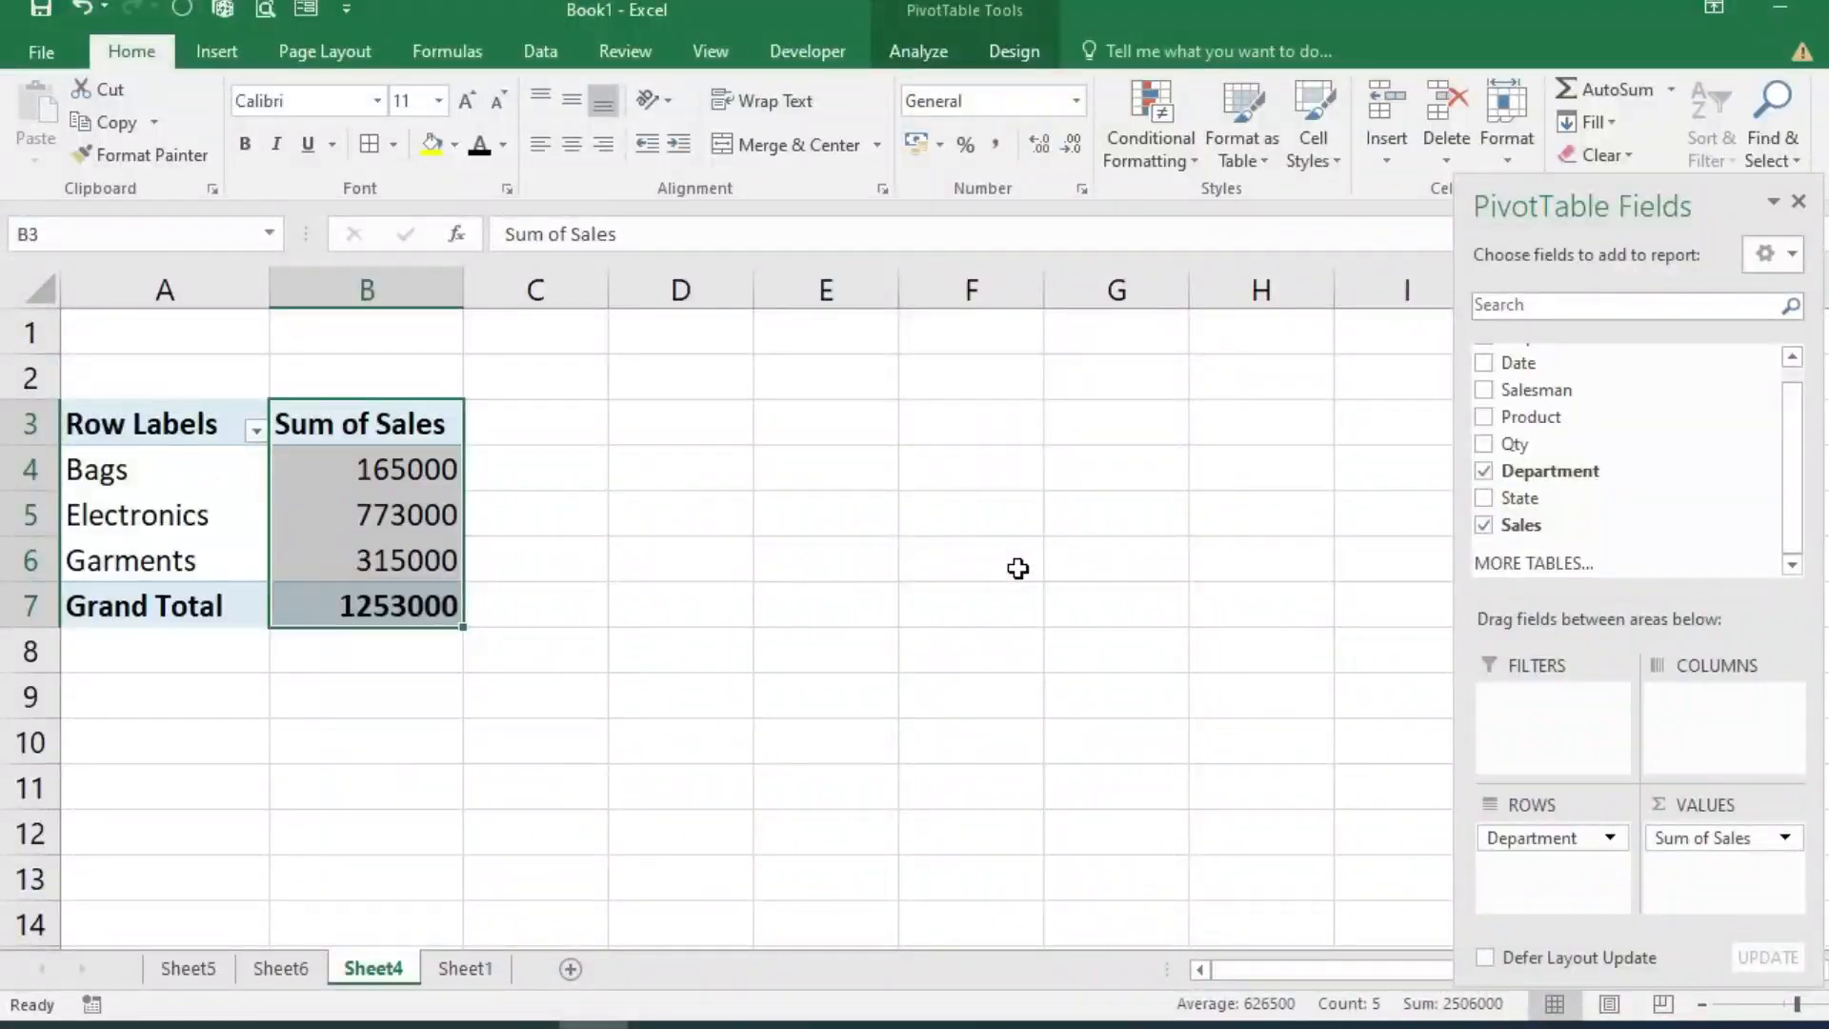
left_click(402, 522)
right_click(398, 518)
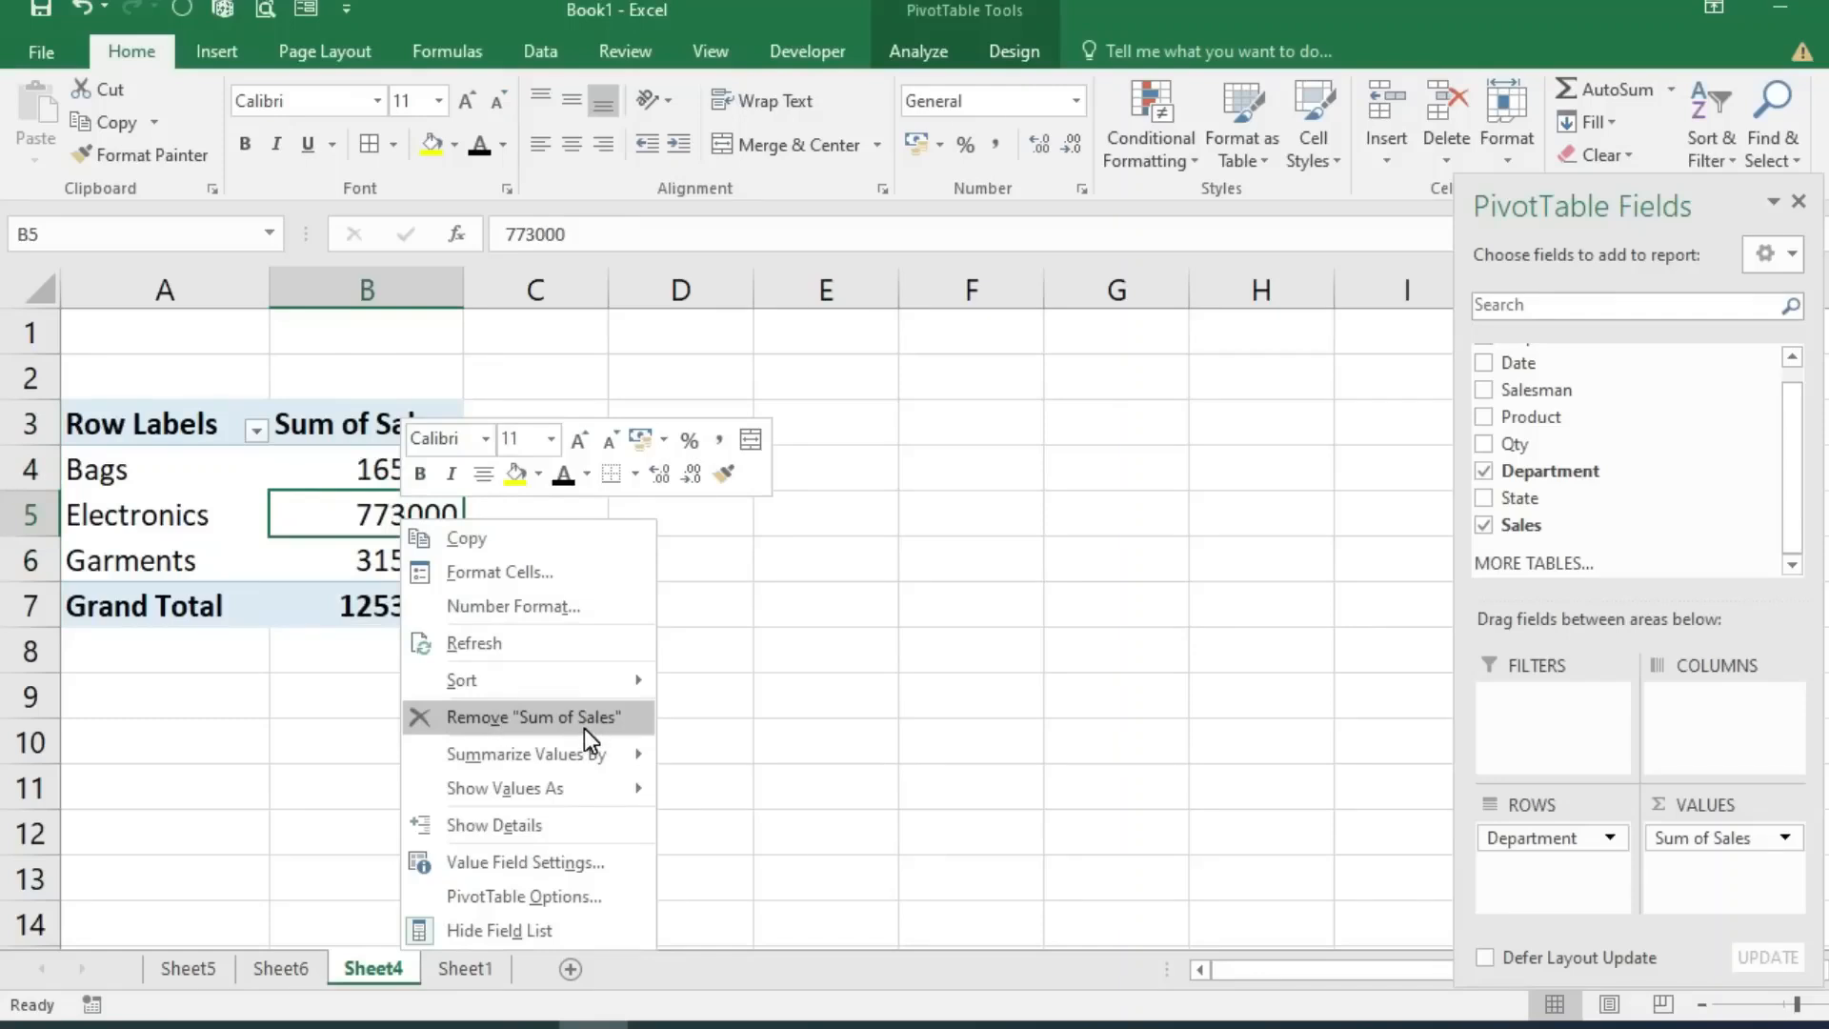
left_click(1462, 688)
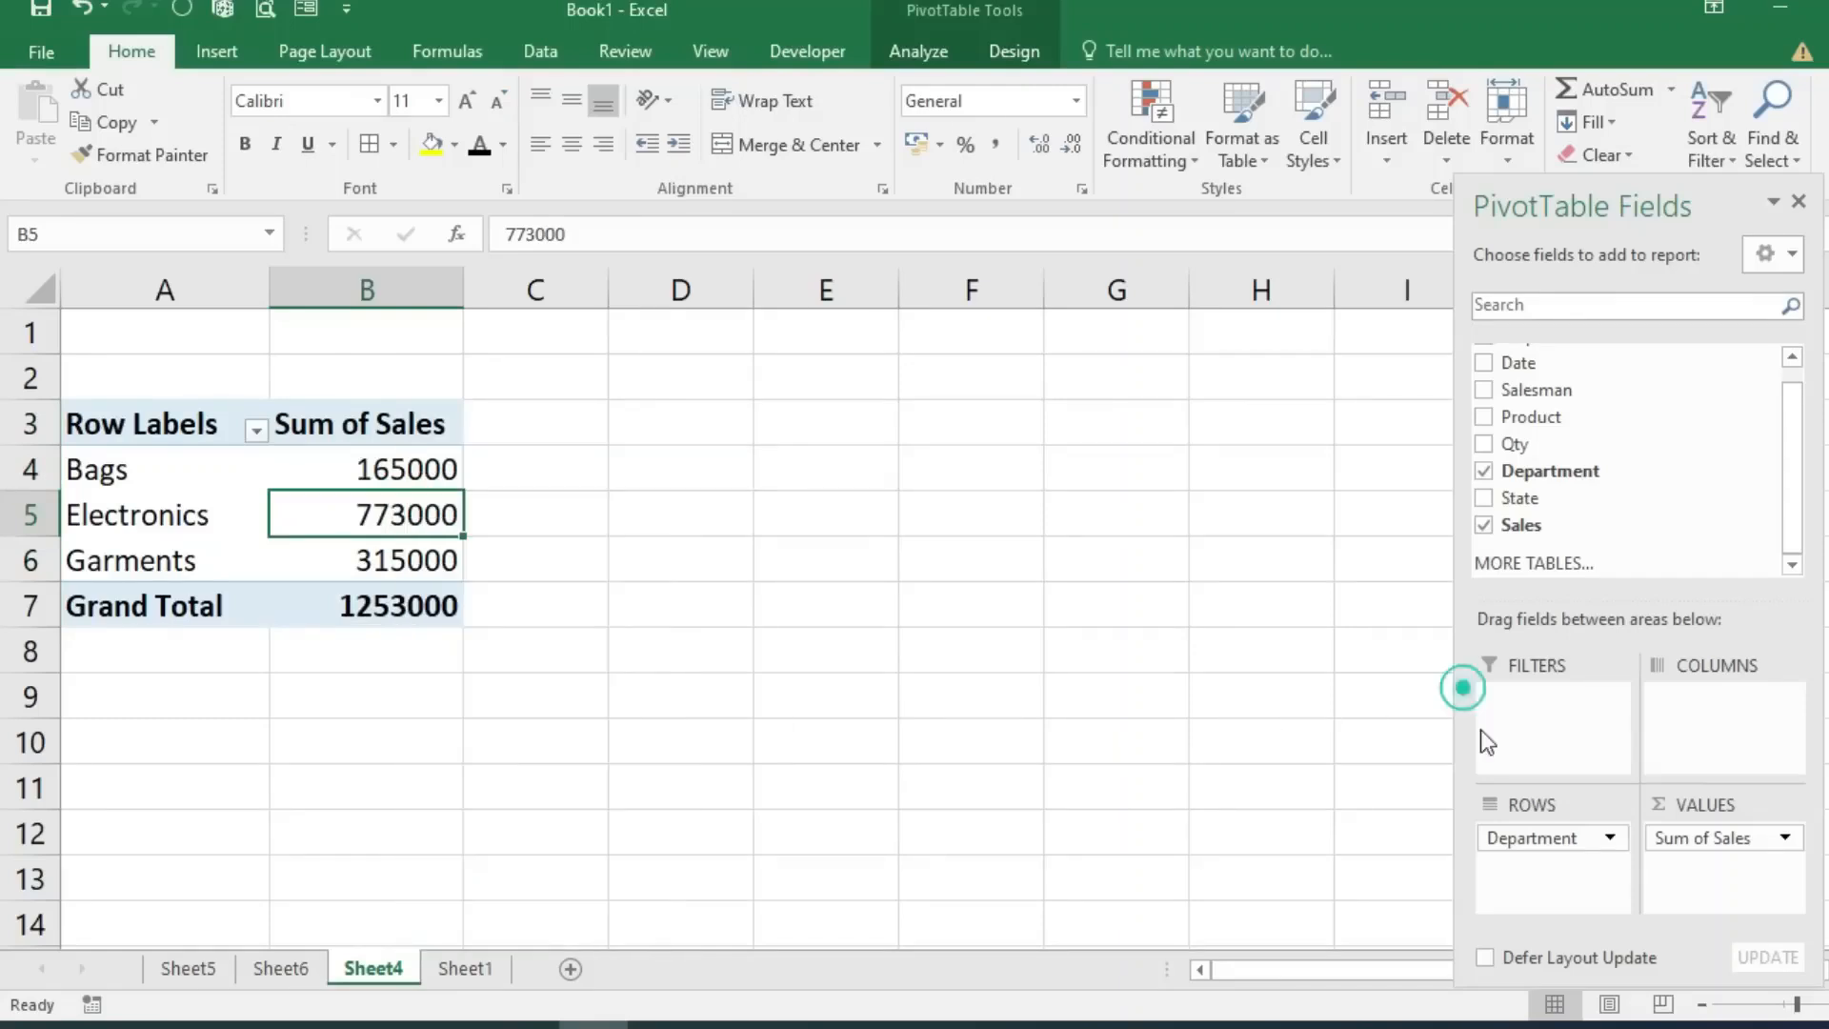
left_click(1784, 838)
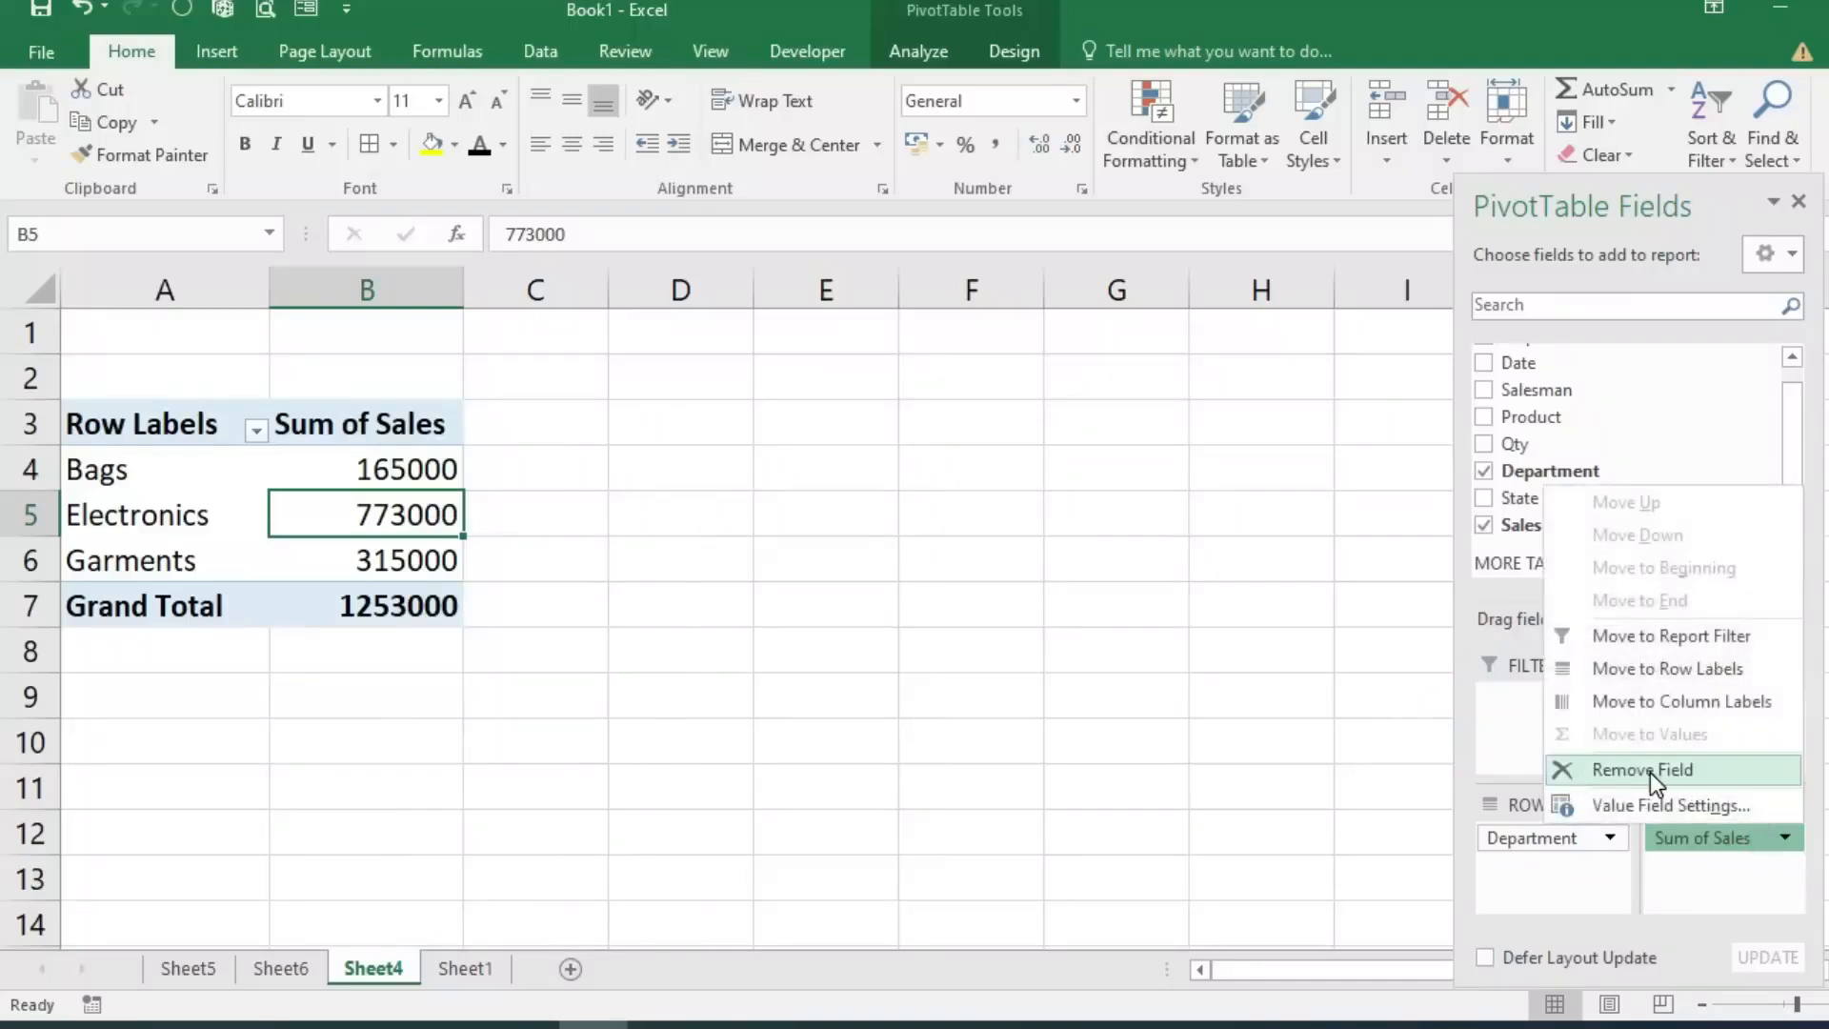
left_click(1688, 891)
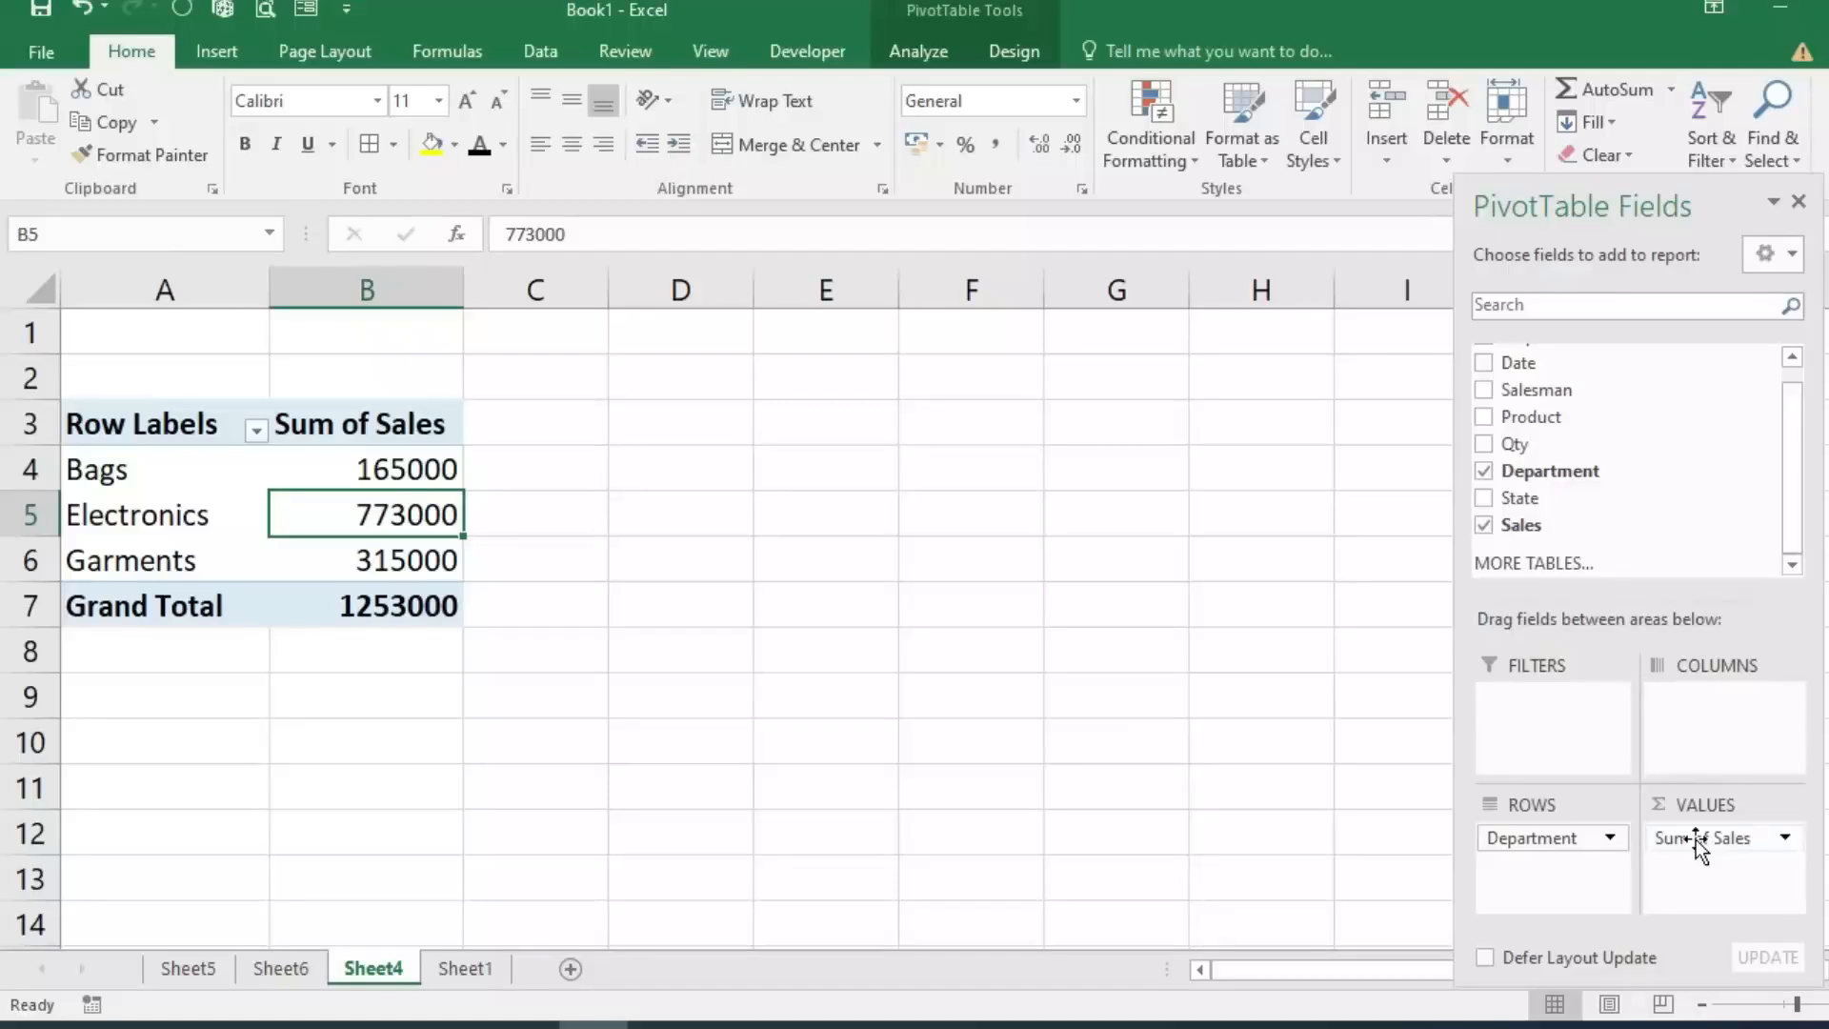
Step: Remove Sum of Sales from the Values area and Department from the Rows area to empty the PivotTable
left_click_drag(1695, 838, 1629, 515)
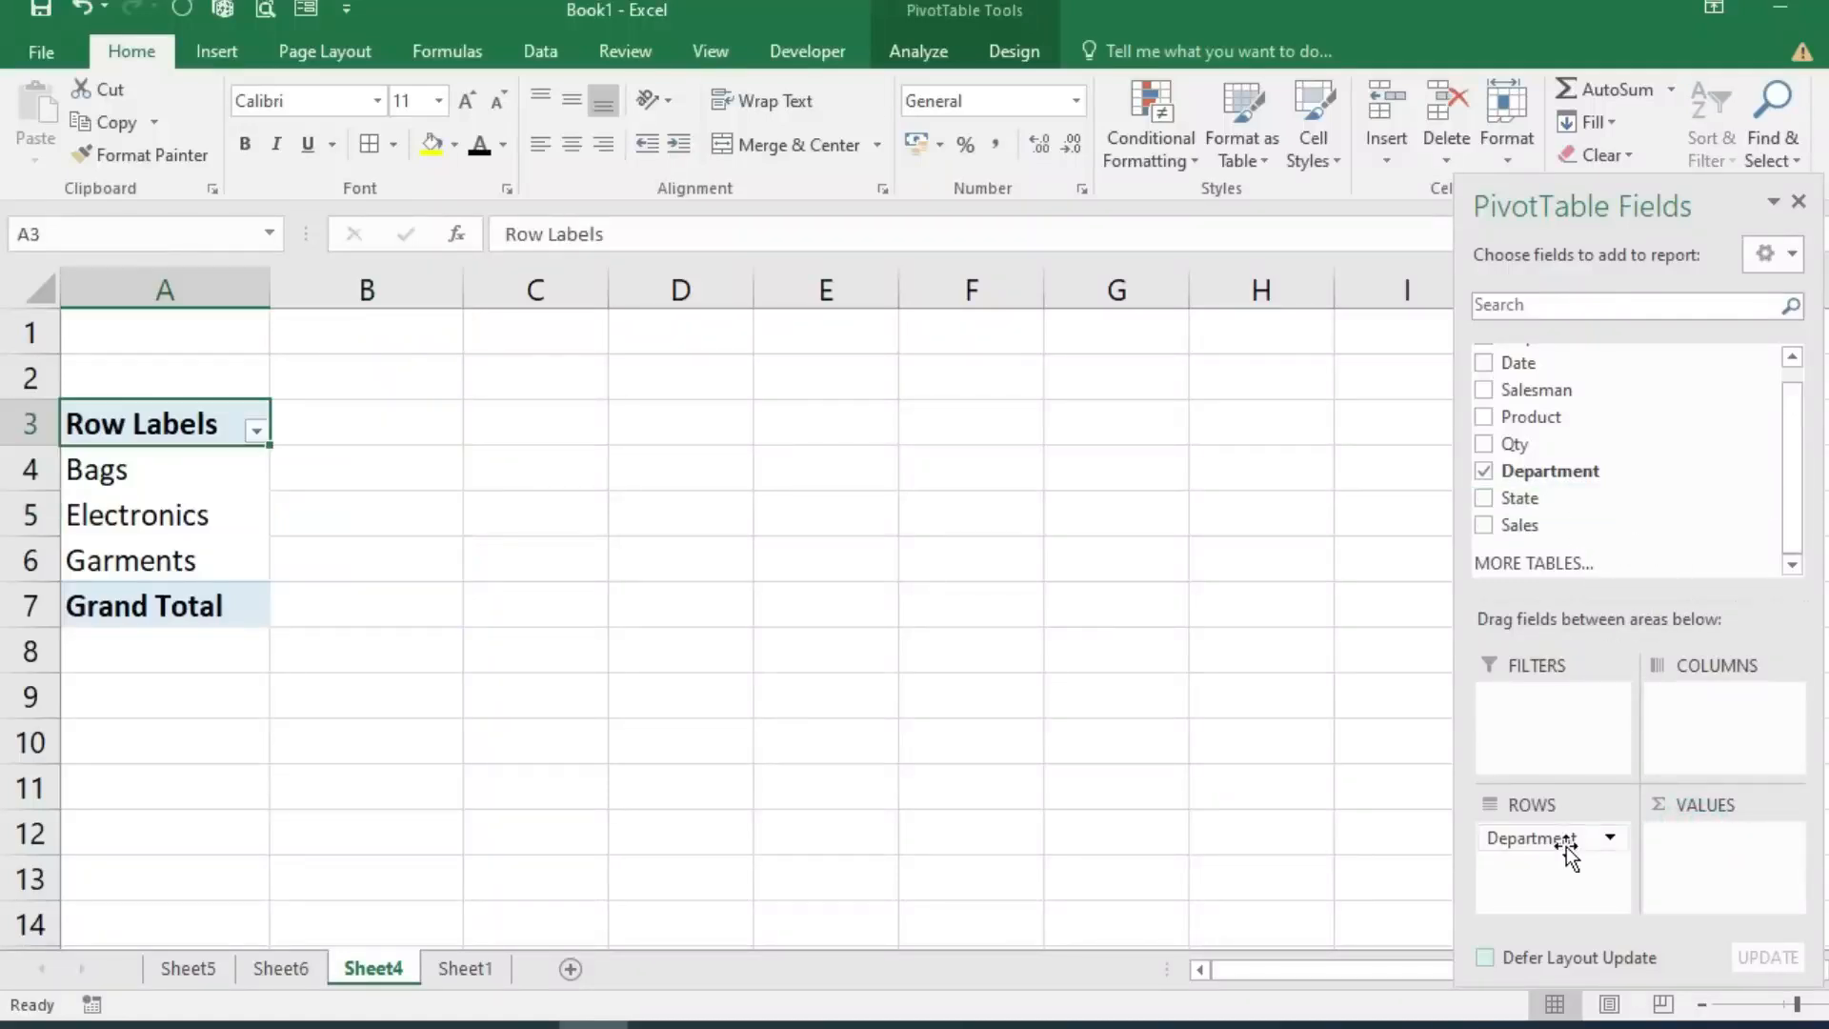
left_click_drag(1566, 846, 1572, 511)
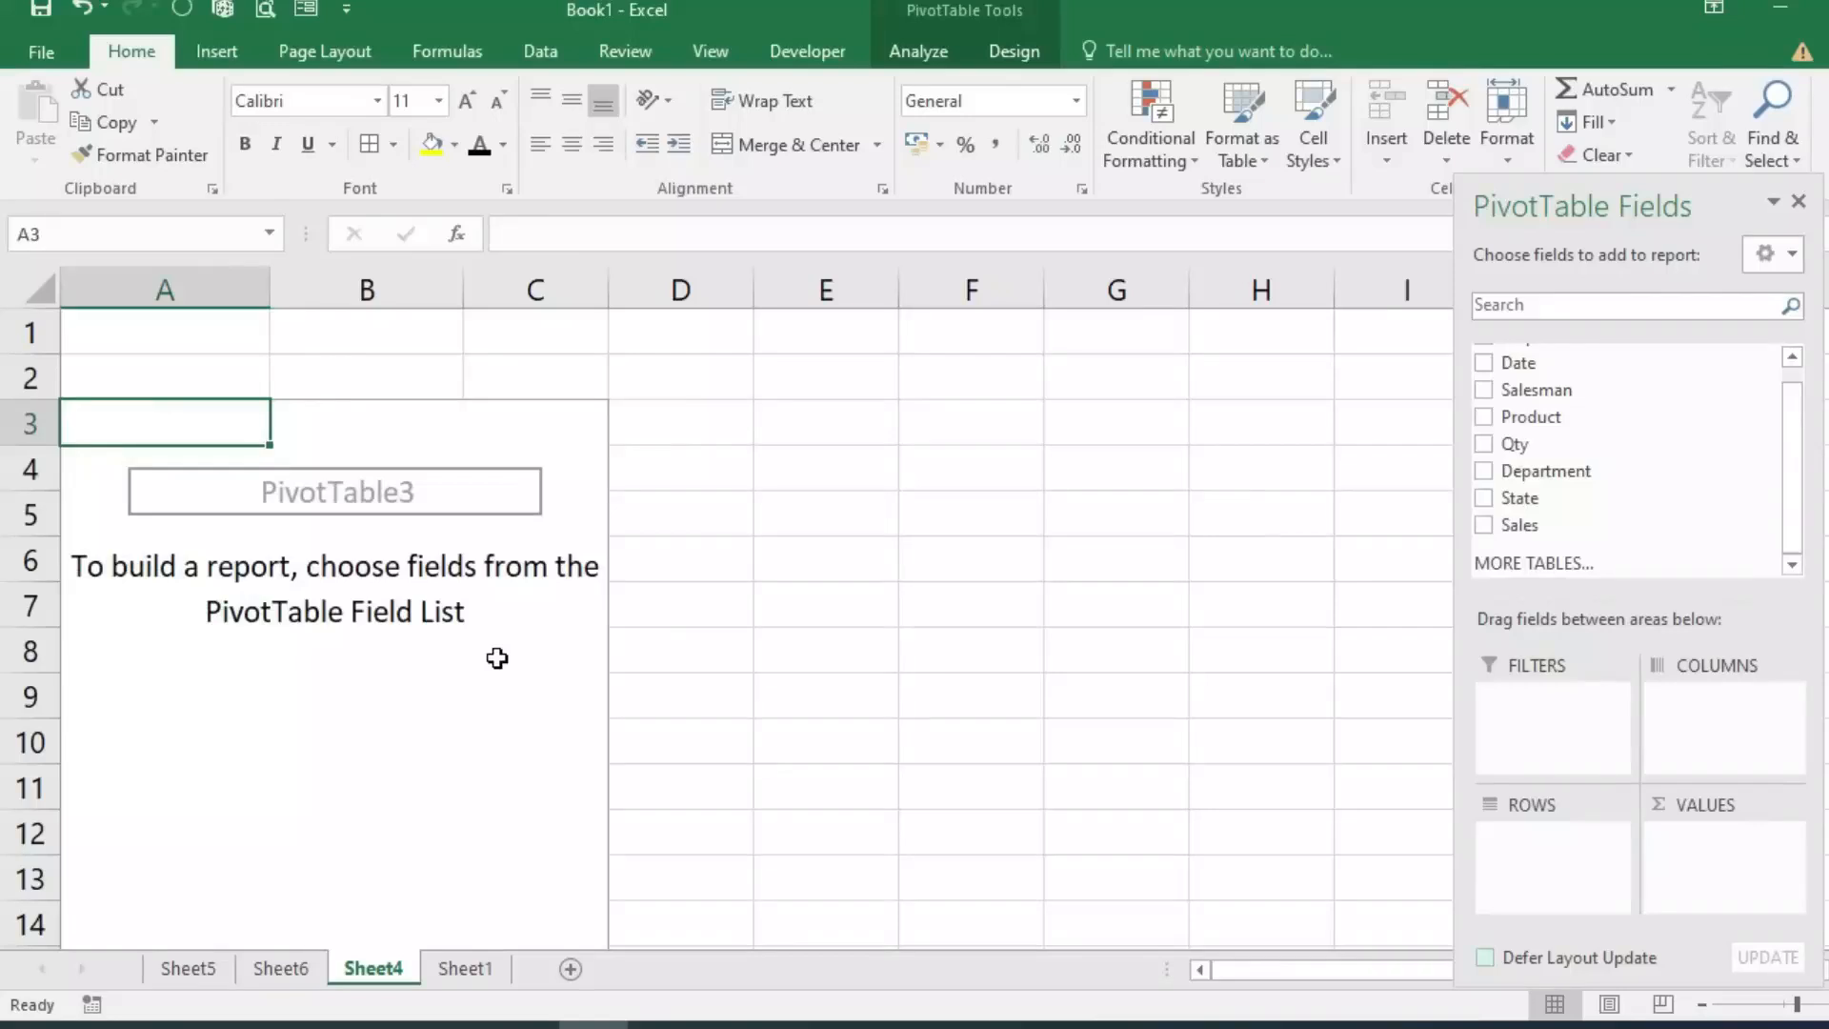
left_click(885, 585)
scroll(535, 578, "down", 3)
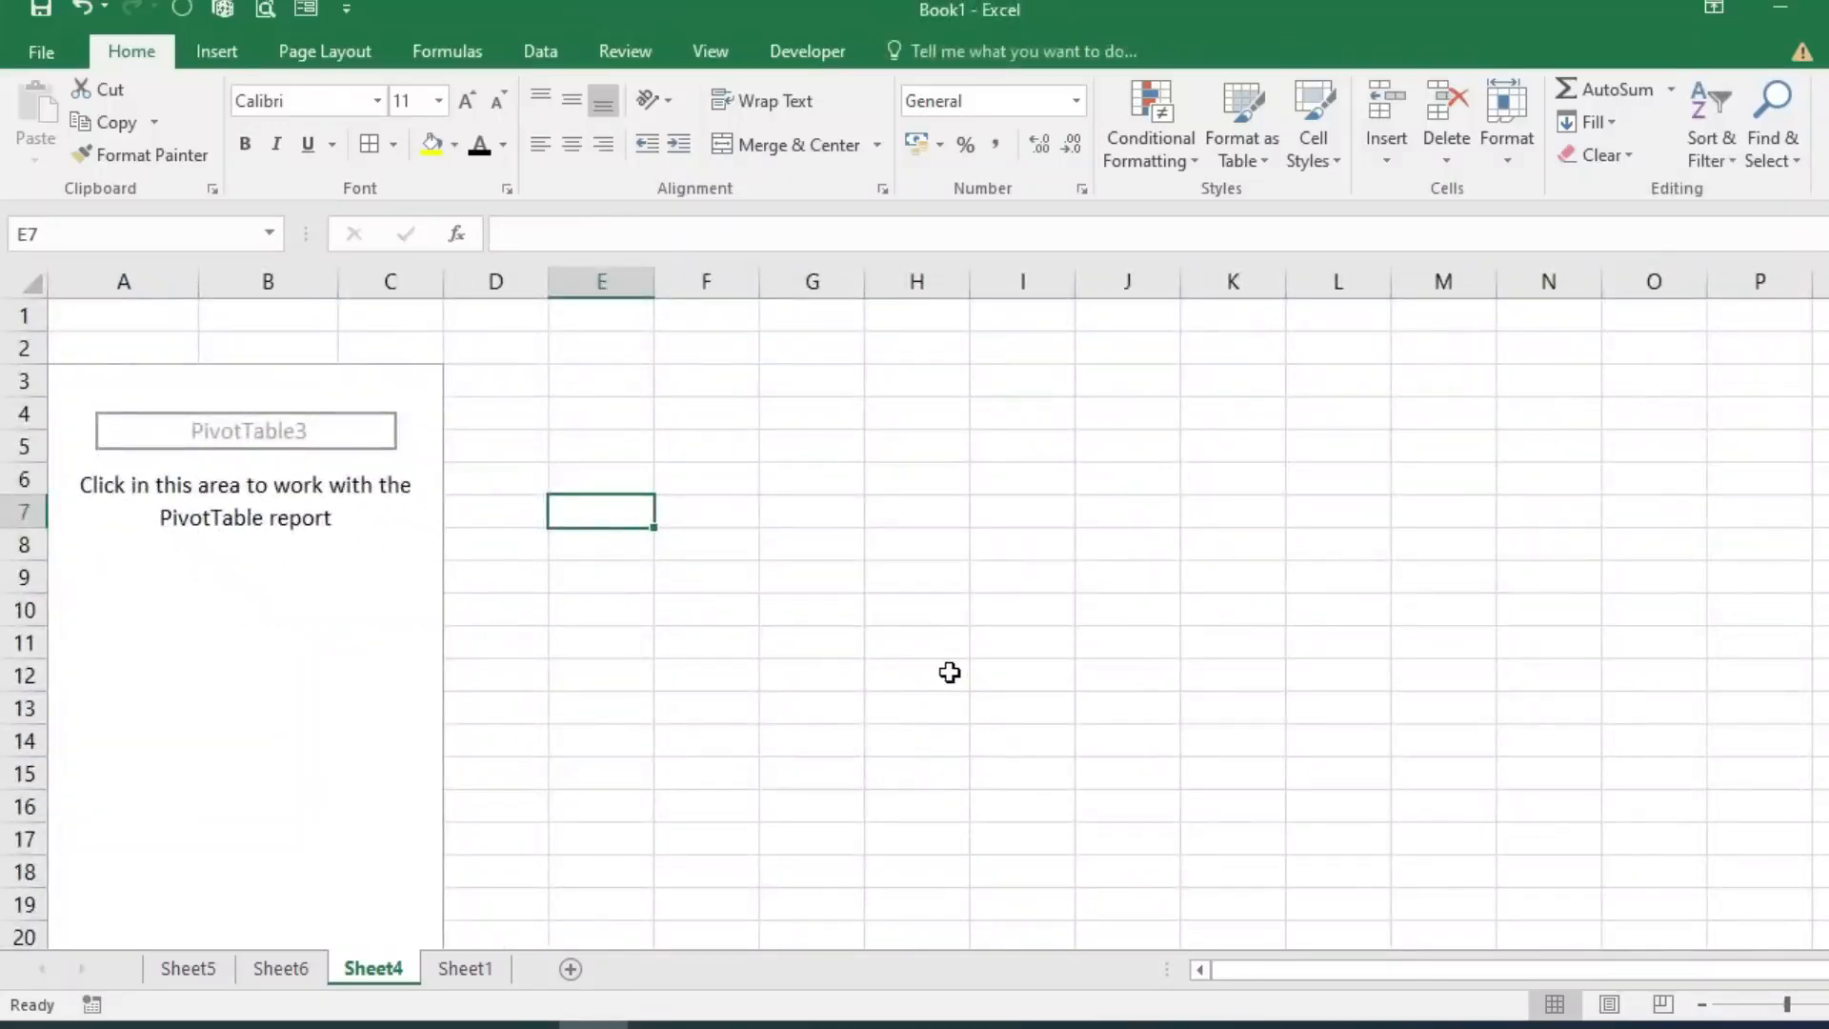
Step: Fill the empty PivotTable with Department in the Rows area and Sales in the Values area
left_click(295, 581)
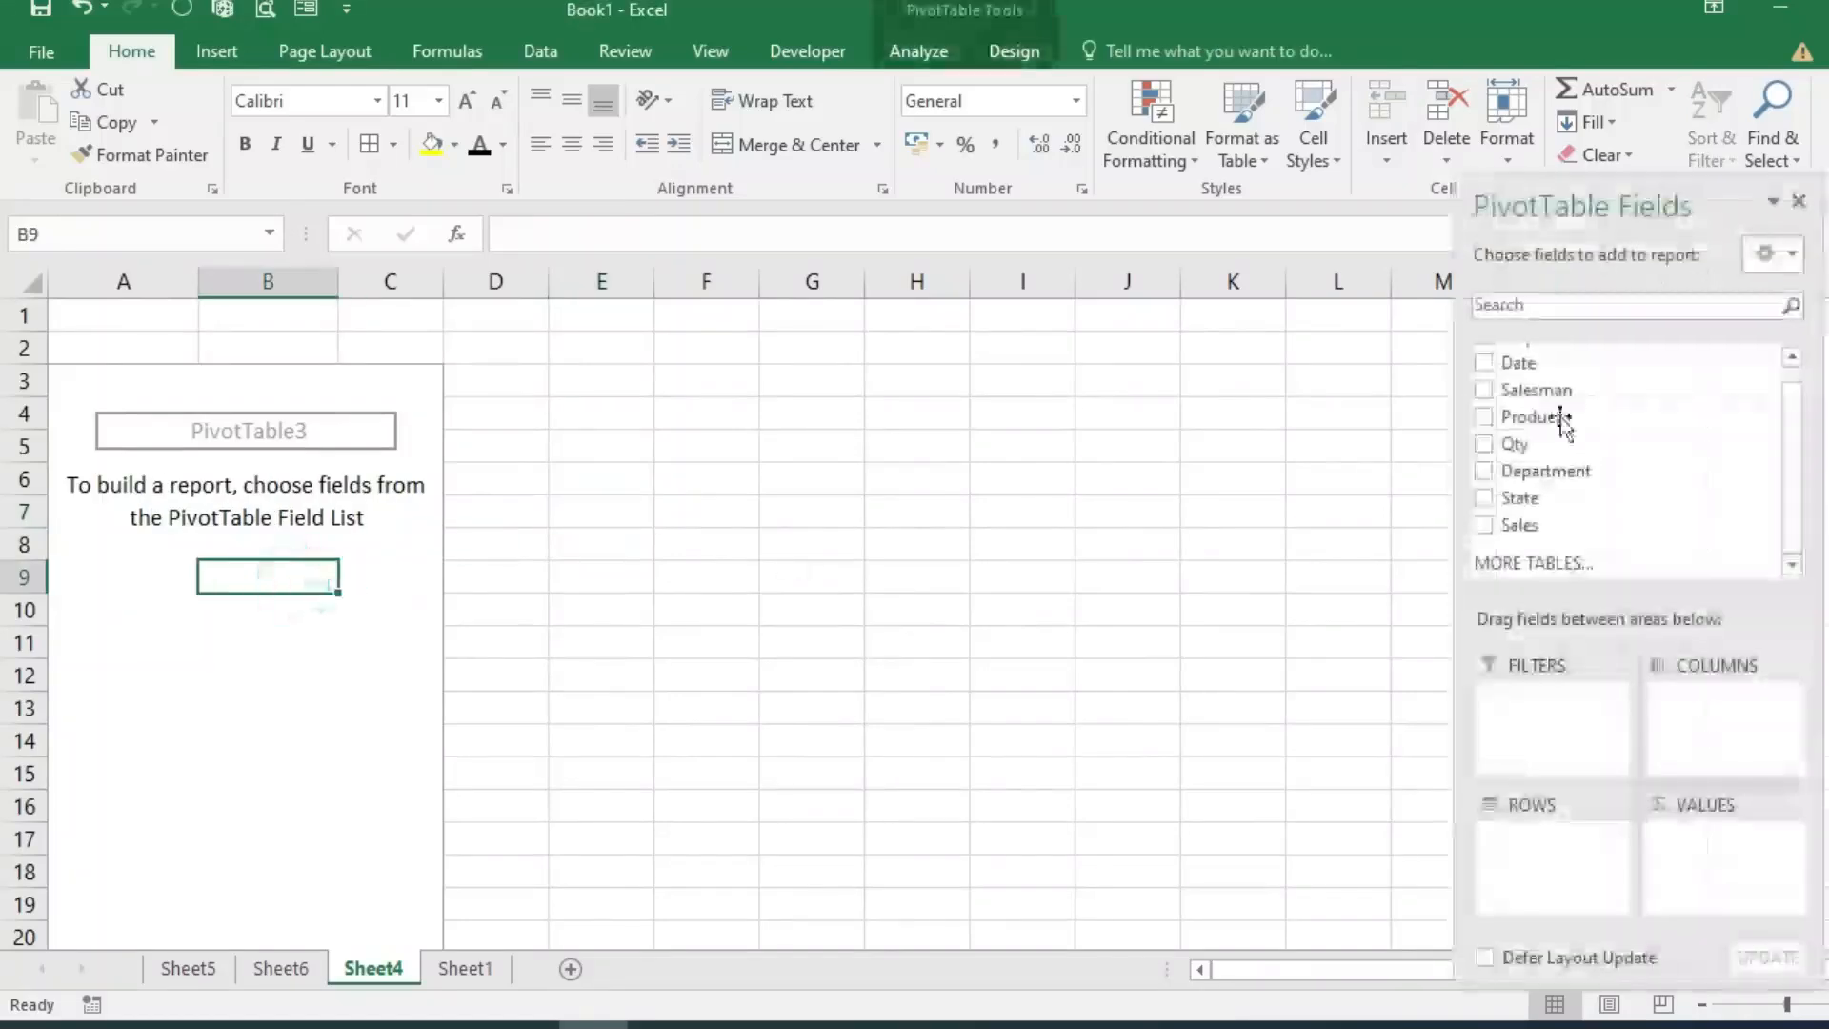
left_click(1032, 479)
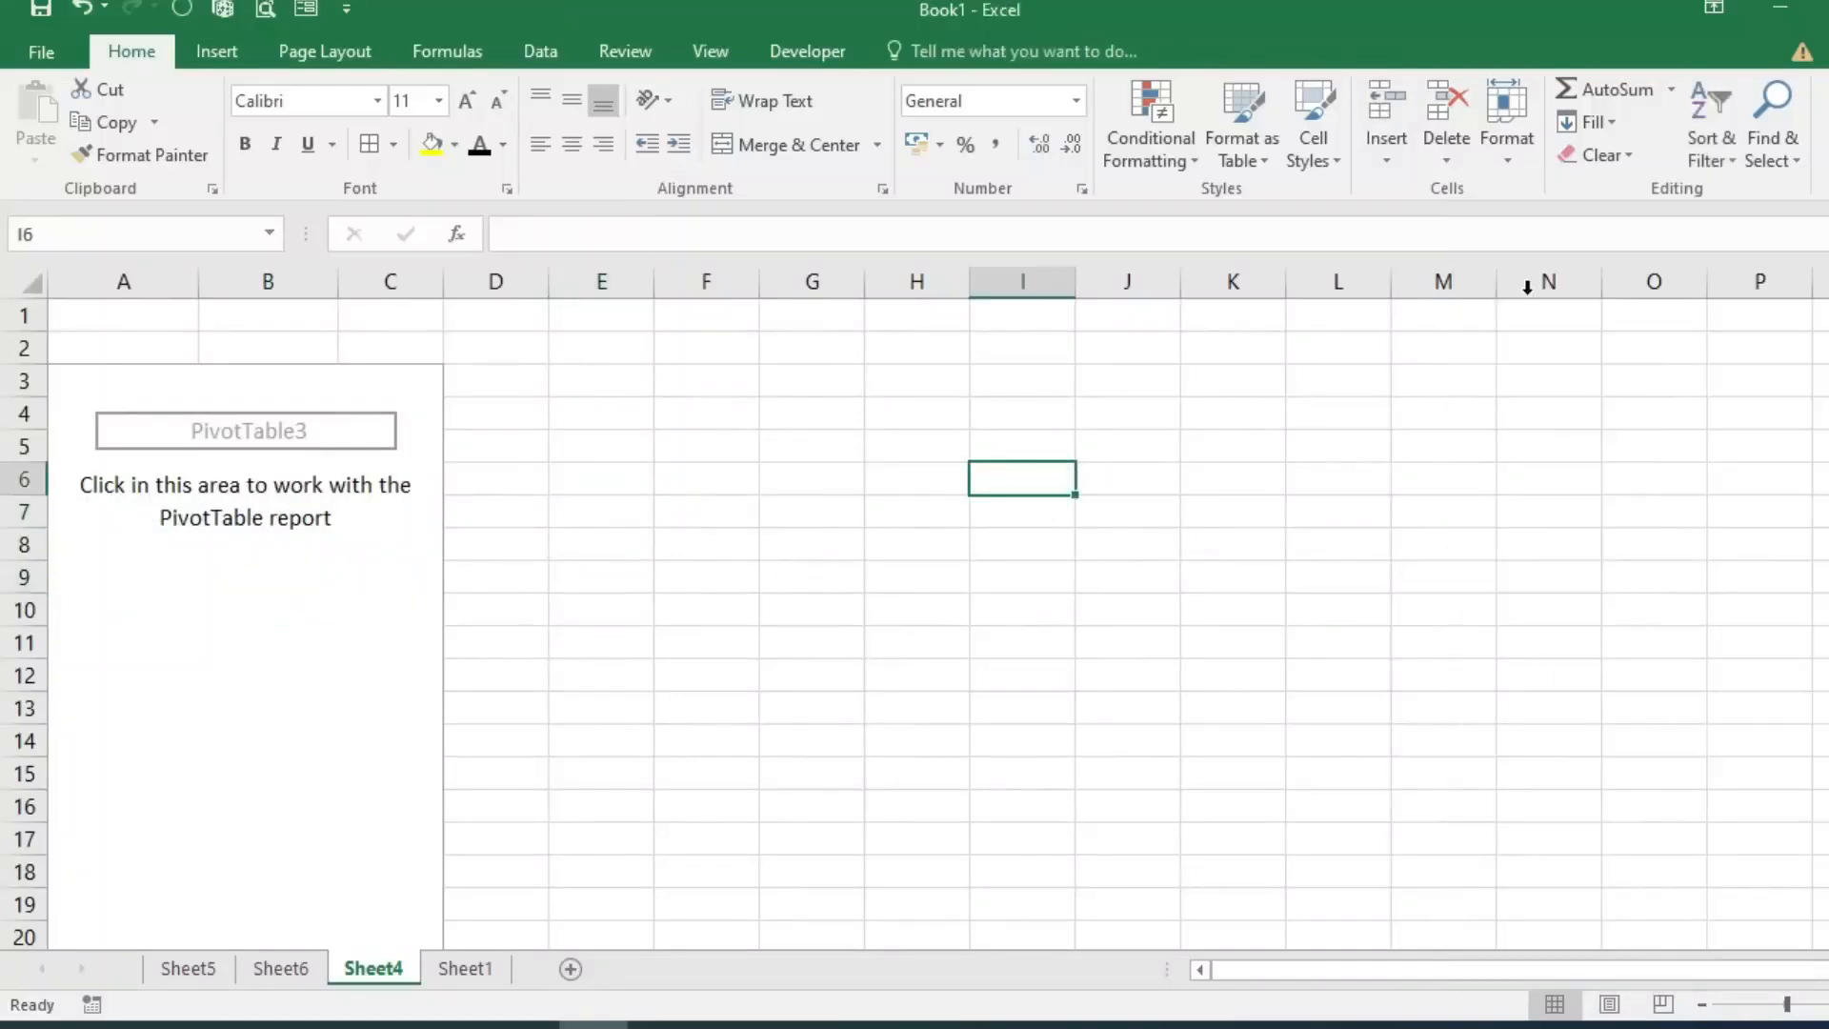
left_click(152, 546)
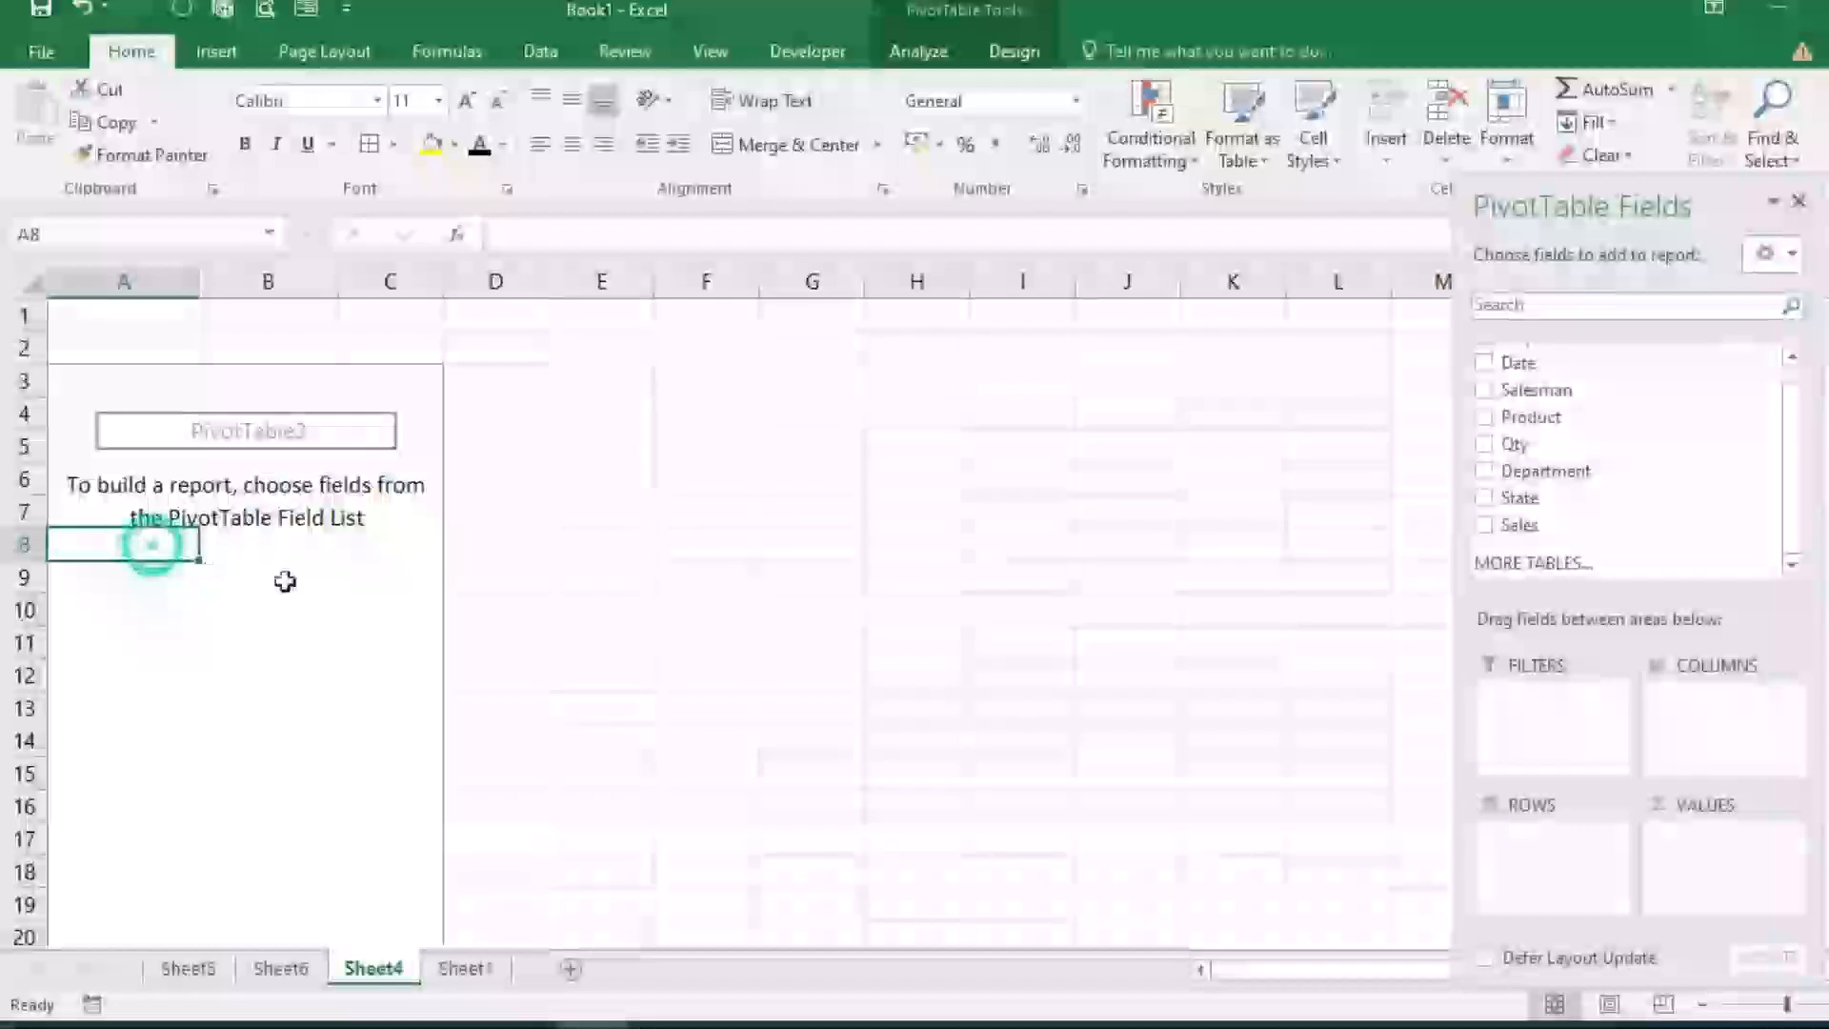
left_click_drag(1530, 482, 1531, 848)
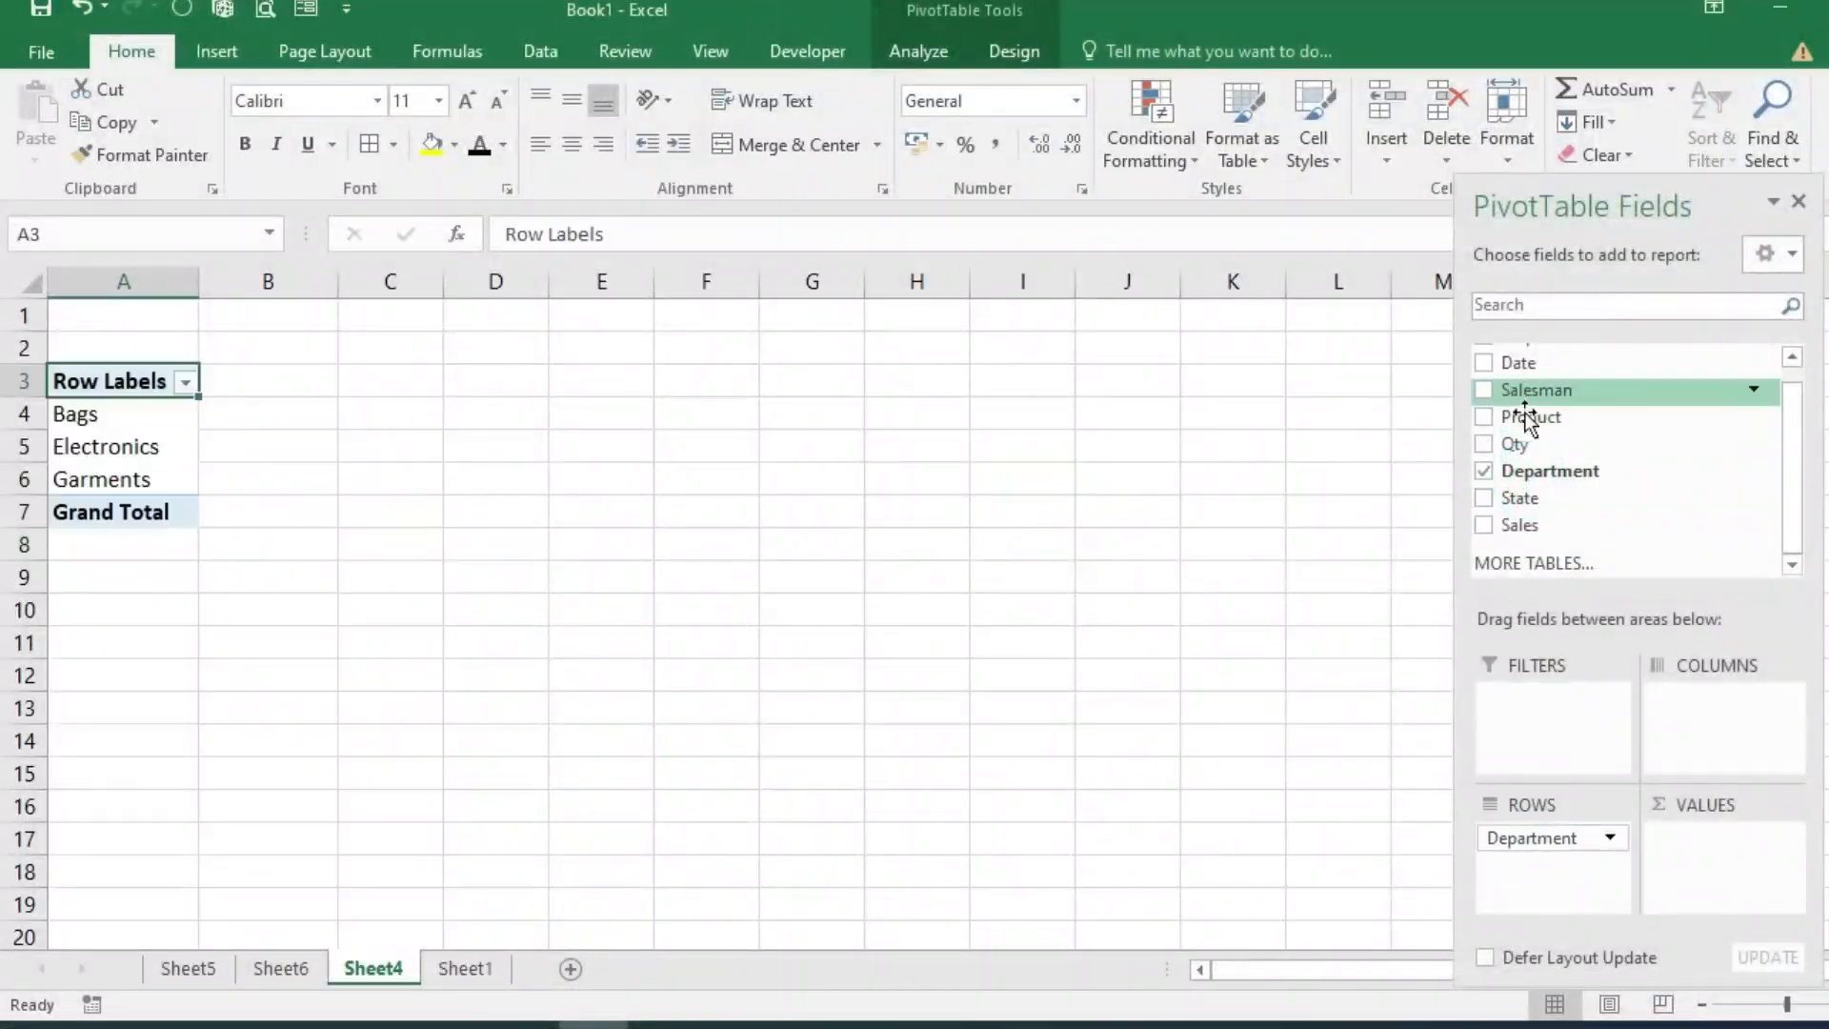
left_click_drag(1528, 523, 1671, 853)
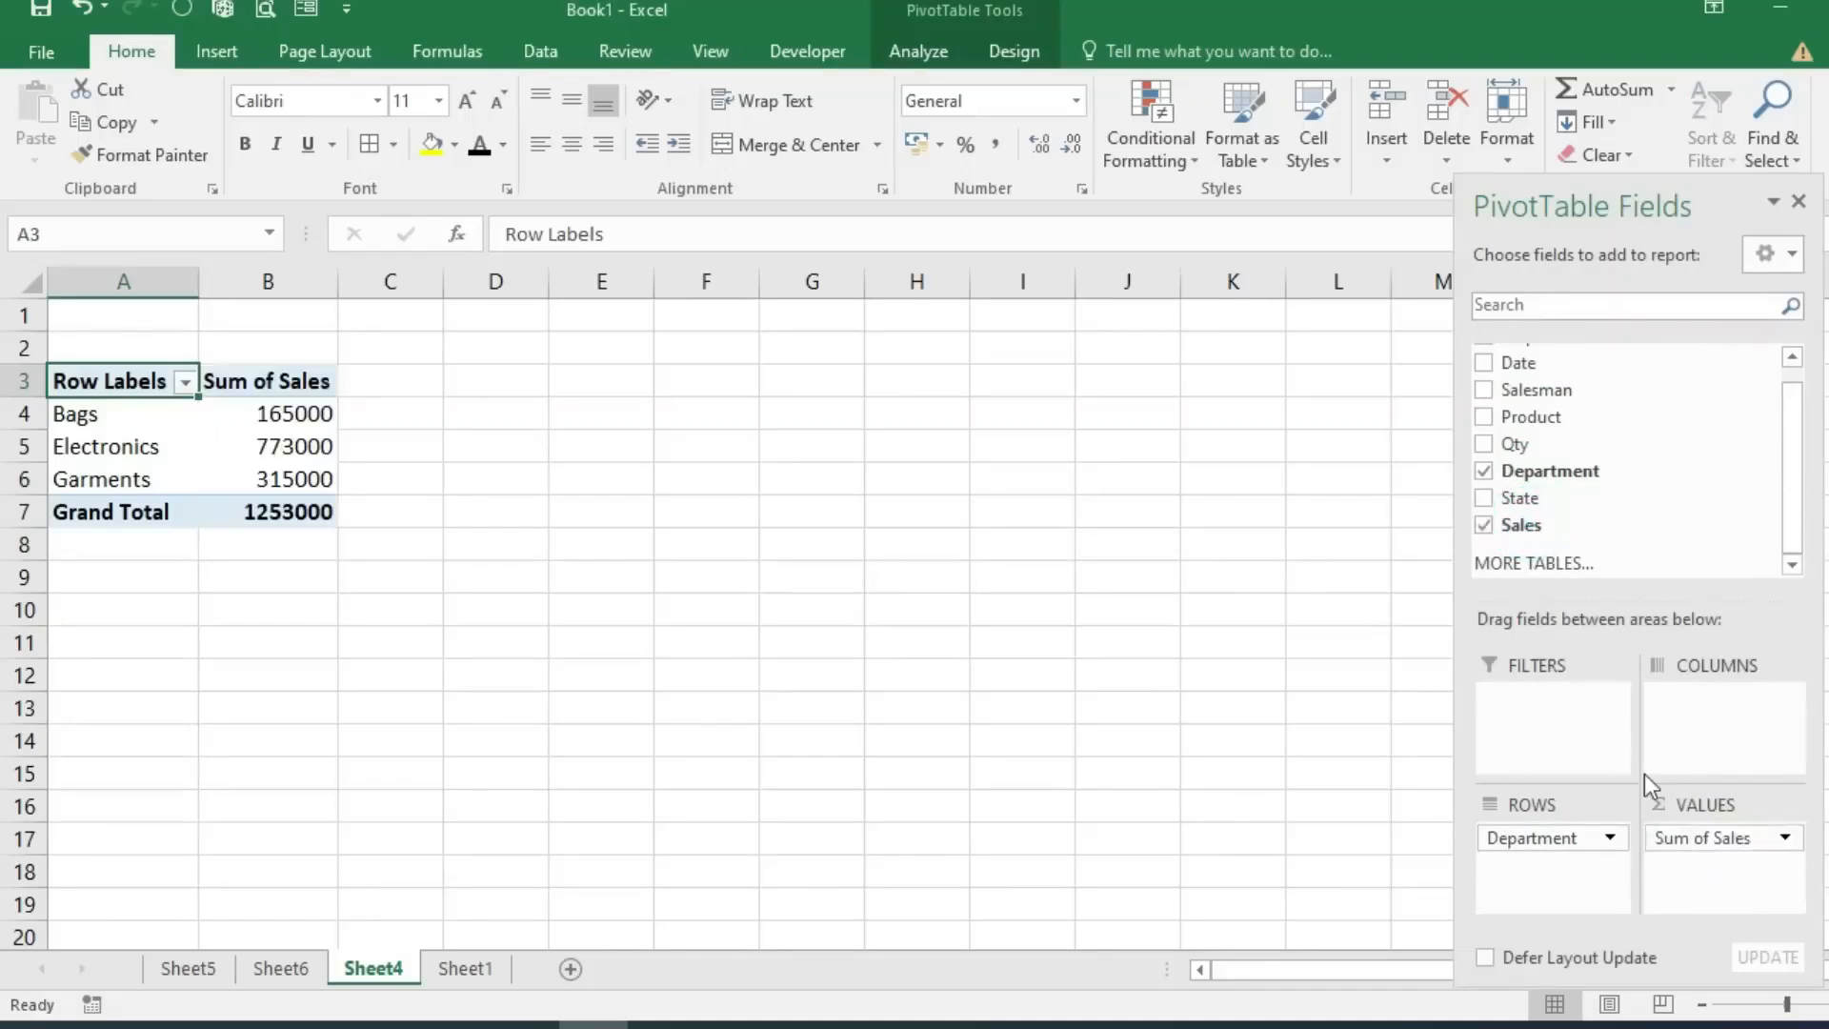
Step: Select the PivotTable and close its PivotTable Fields list
left_click(851, 547)
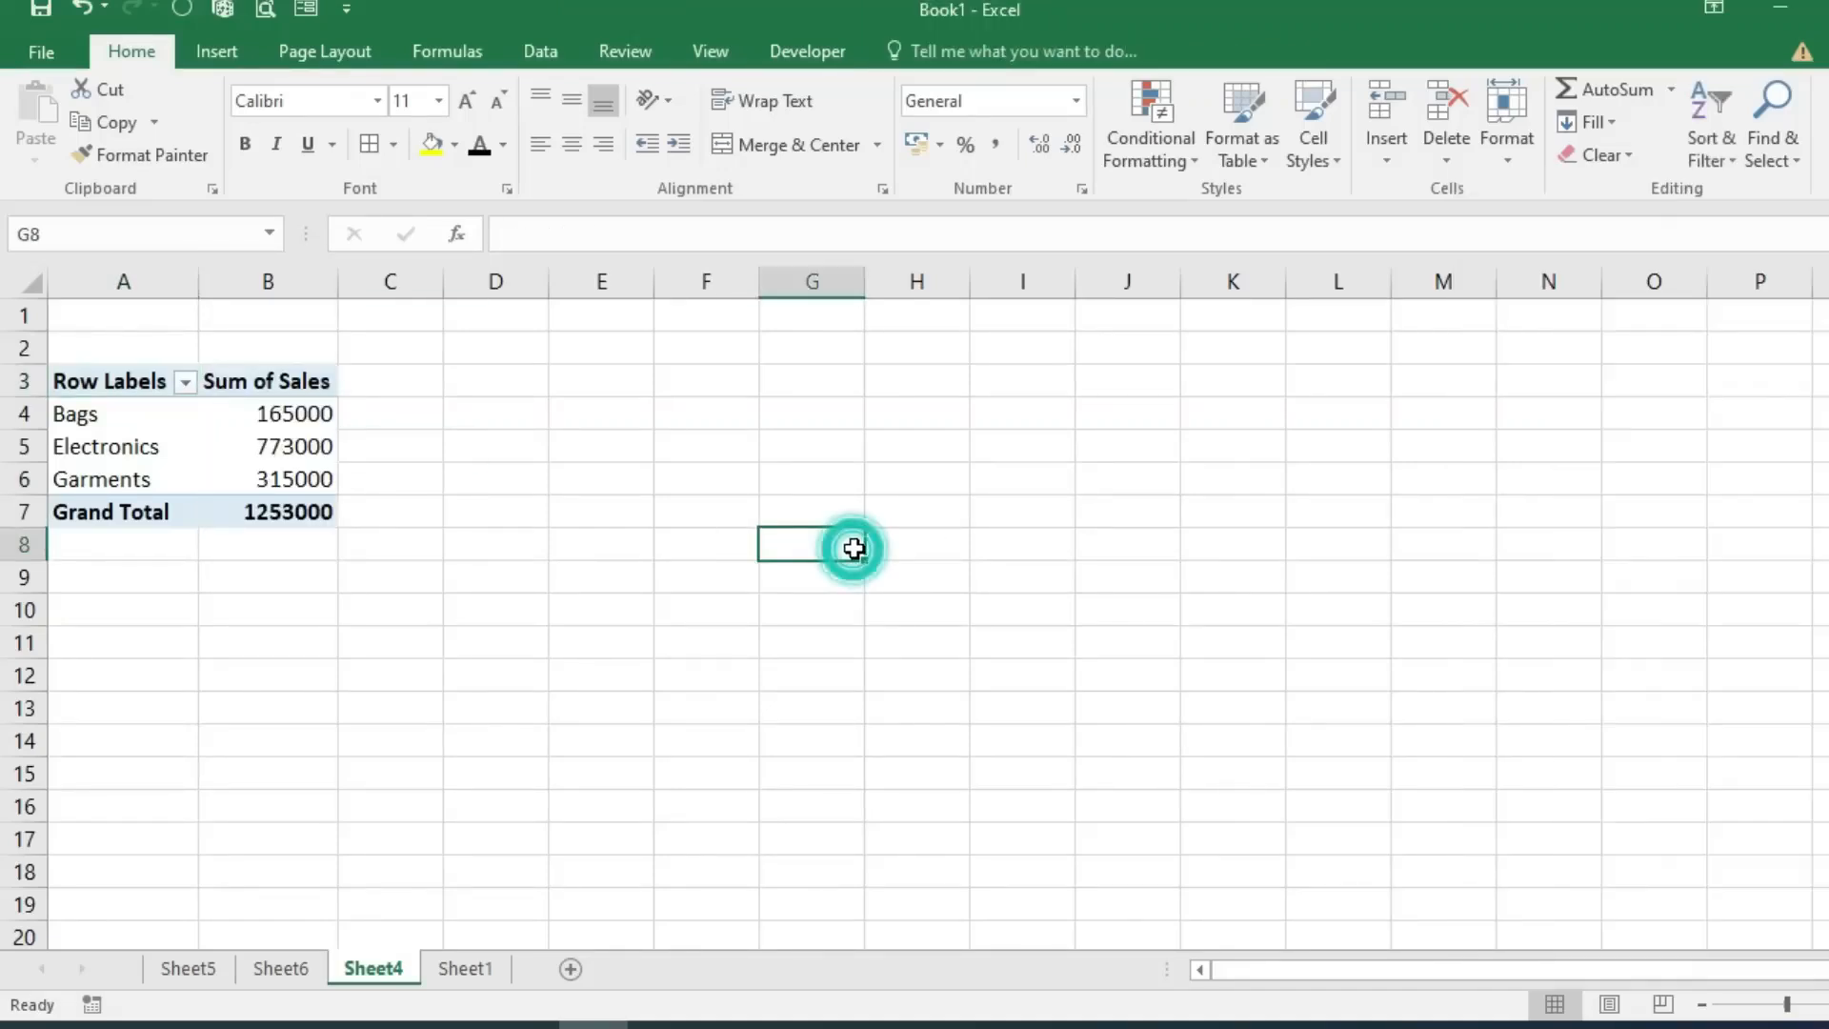
left_click(265, 468)
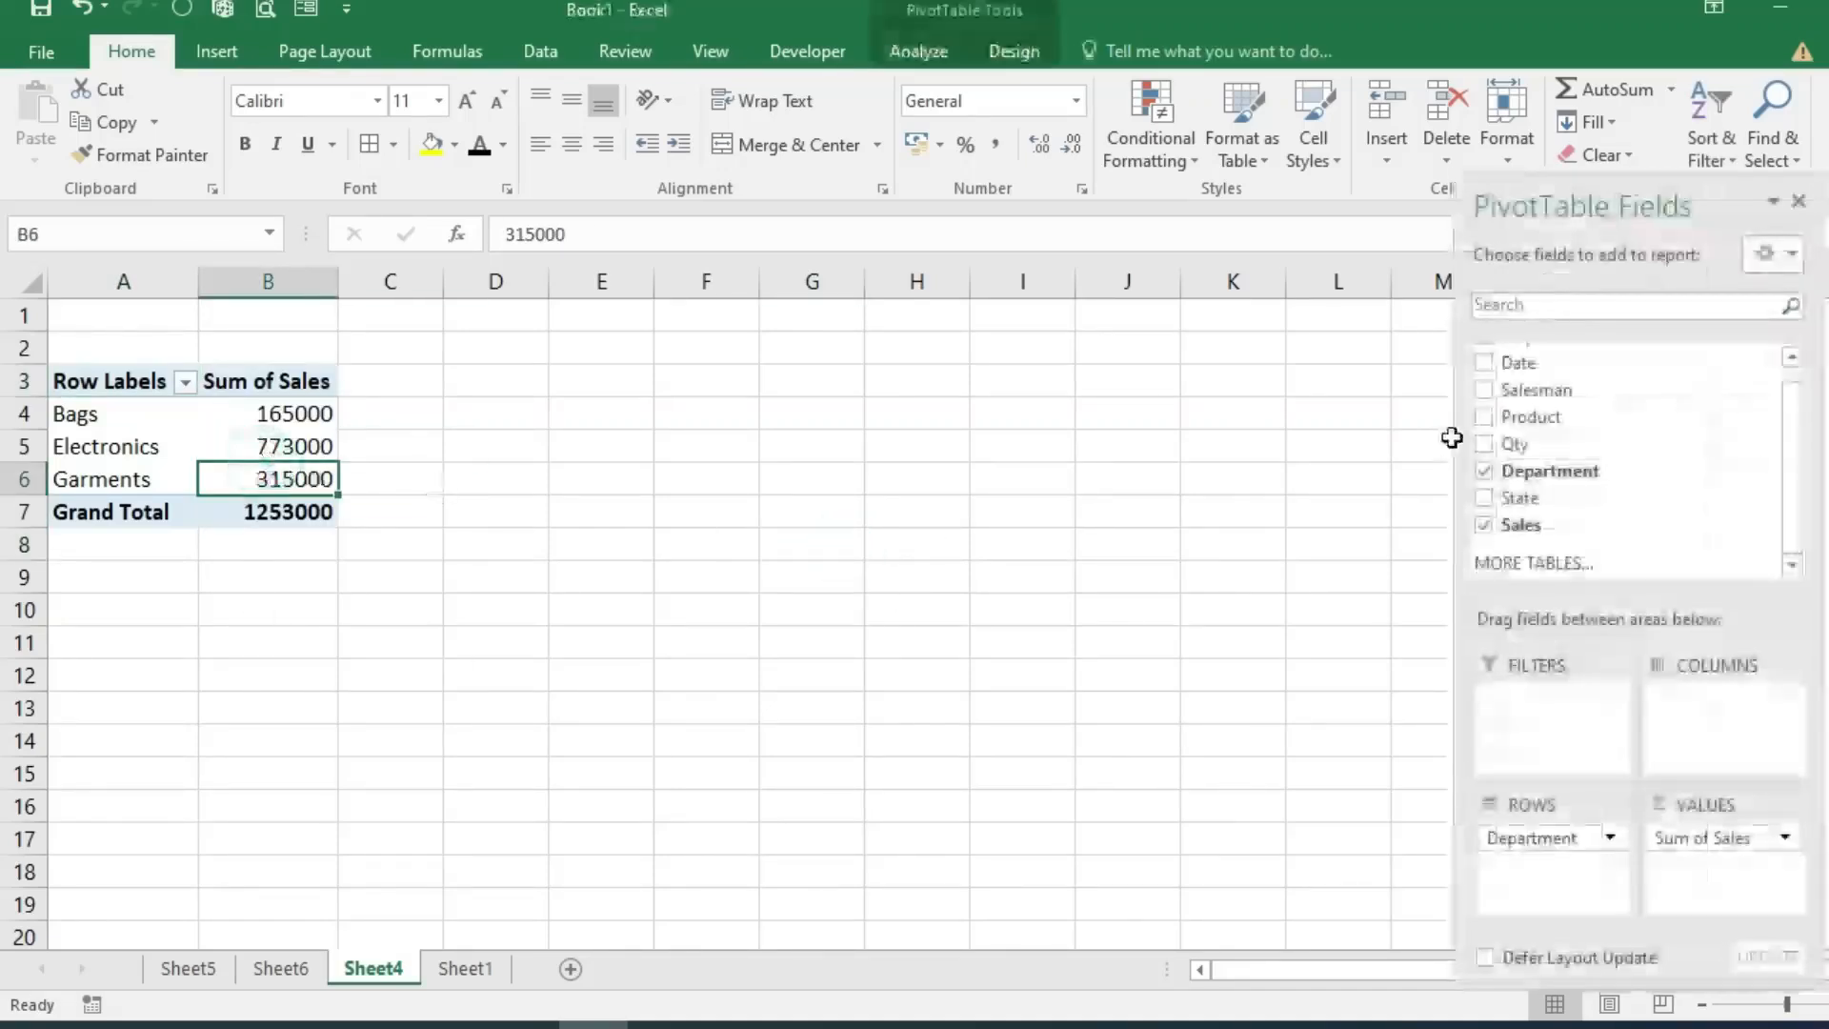
left_click(1799, 204)
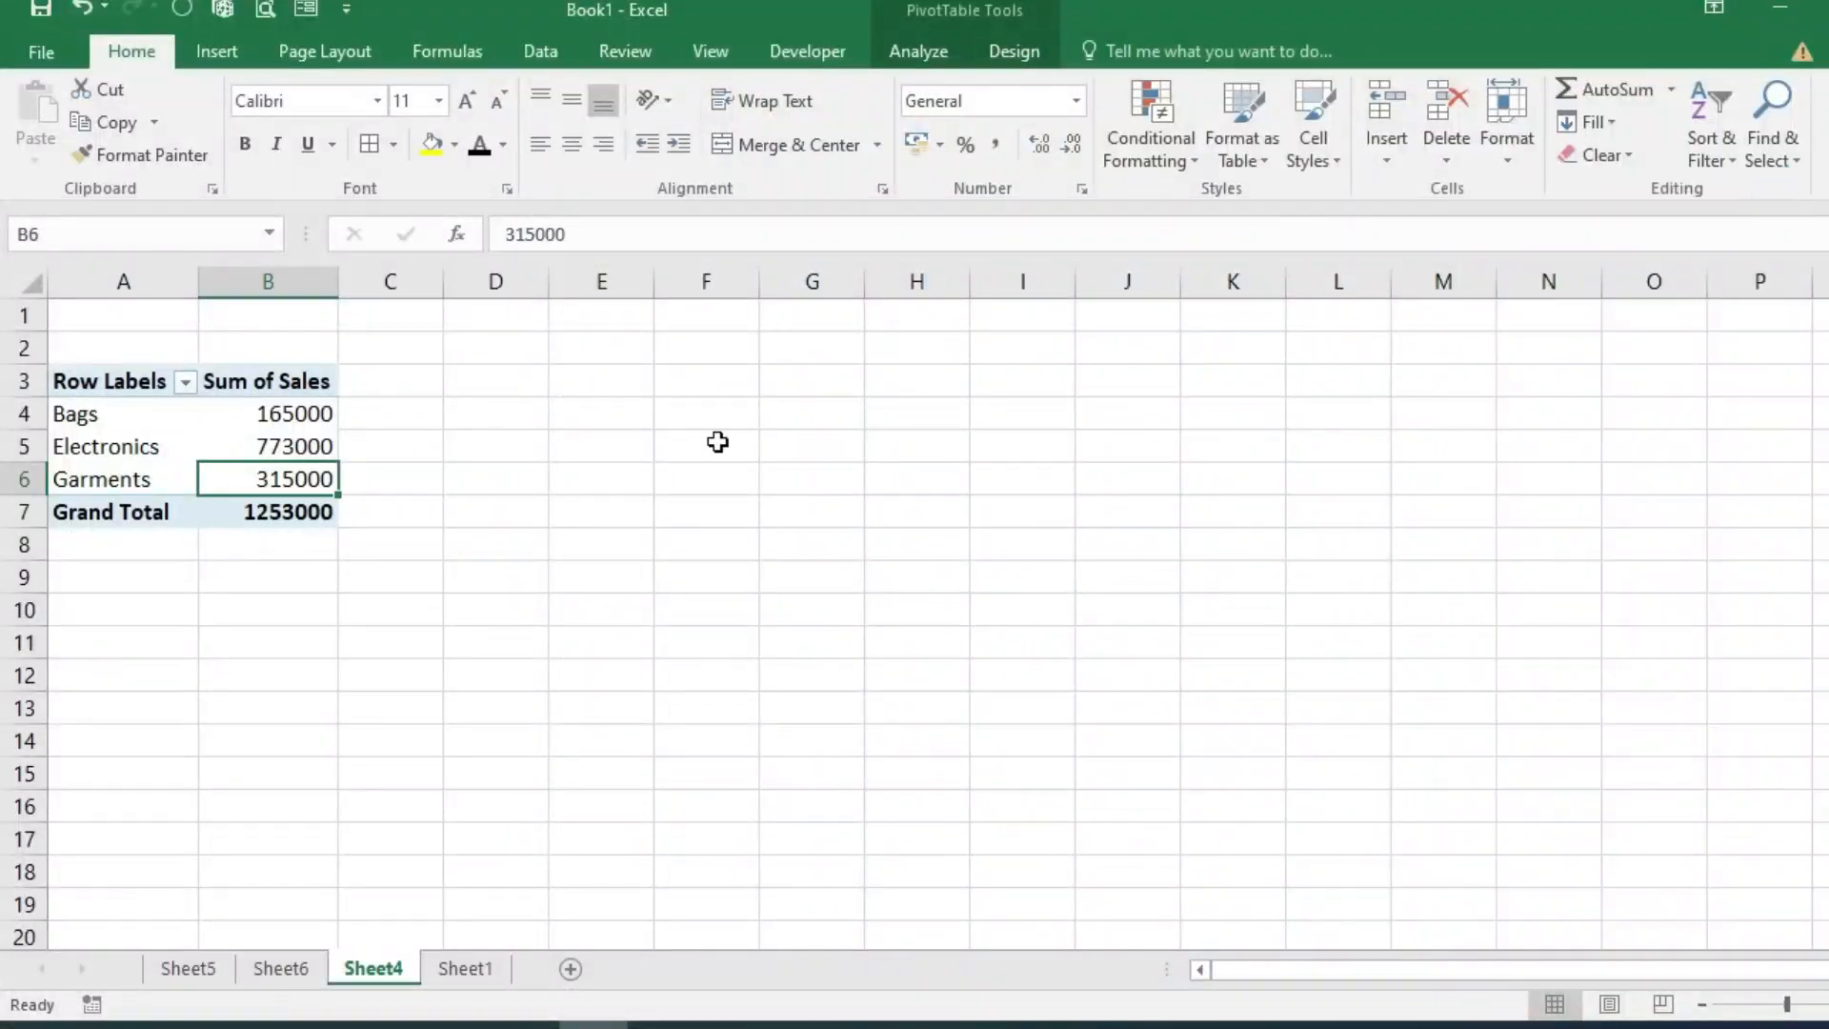
left_click(683, 515)
left_click(828, 537)
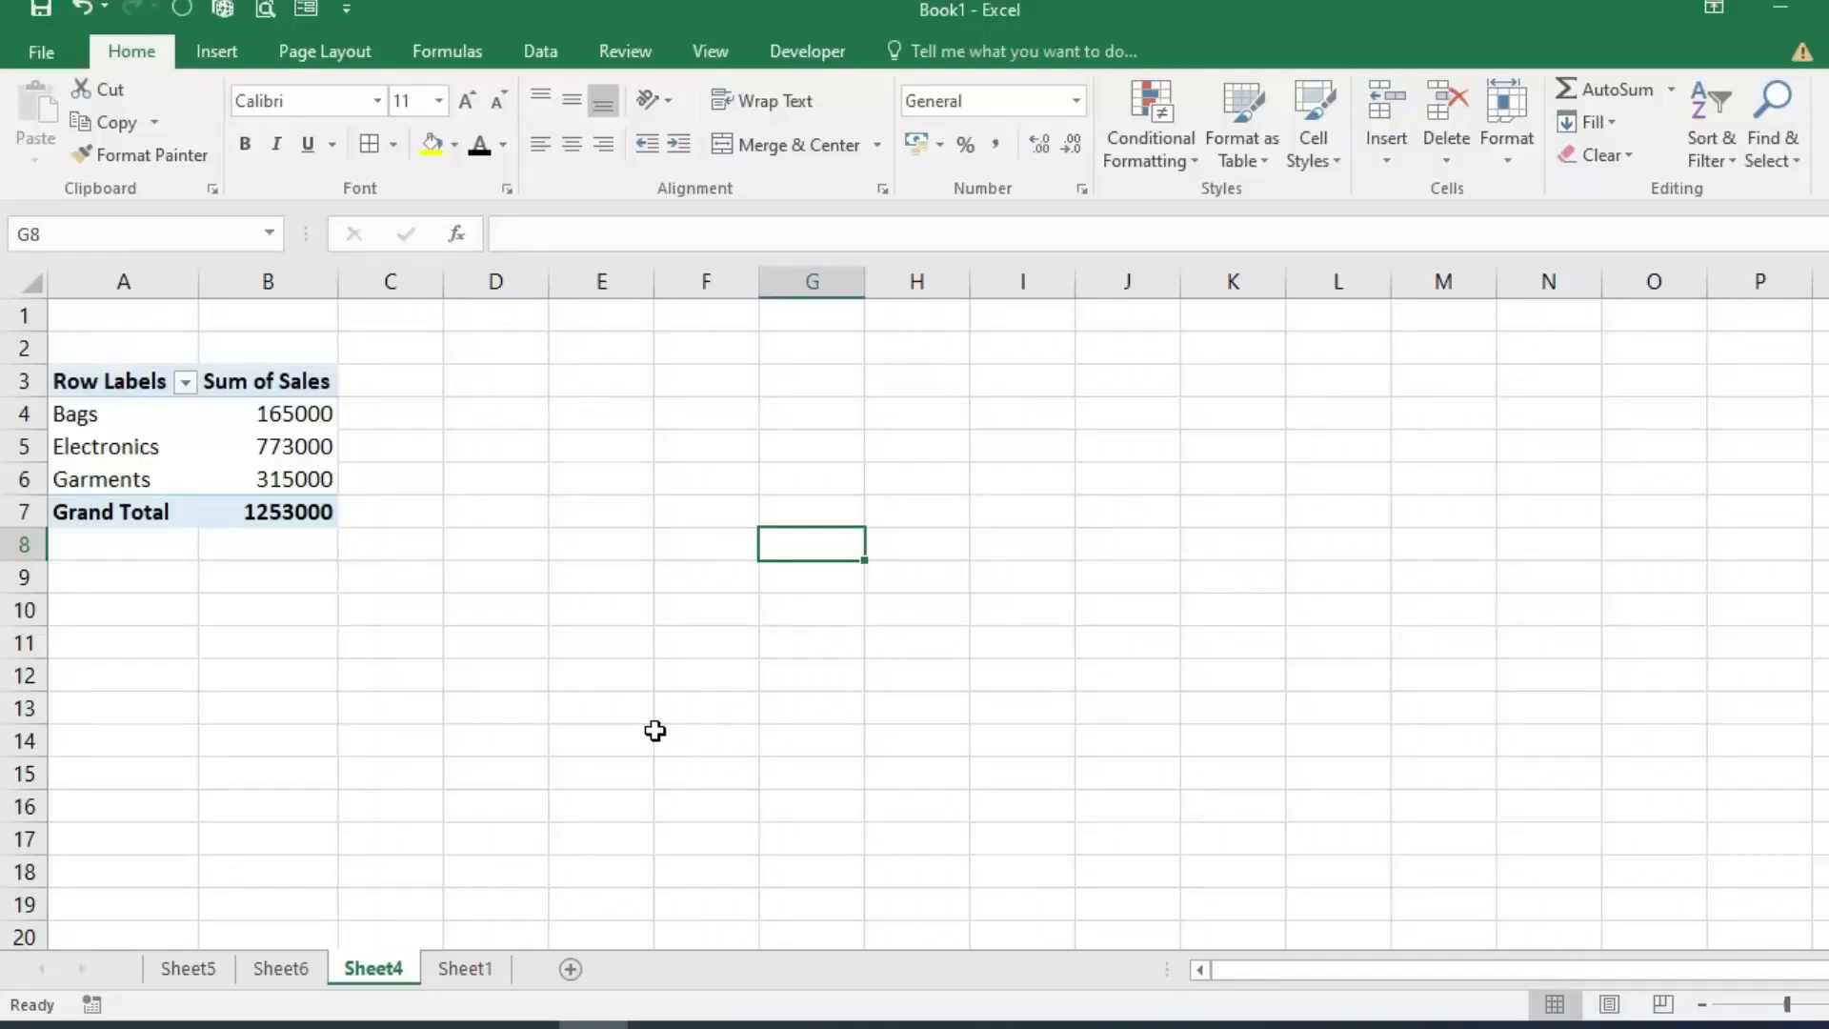
Step: Select a cell in the PivotTable and show the Field List again
left_click(242, 452)
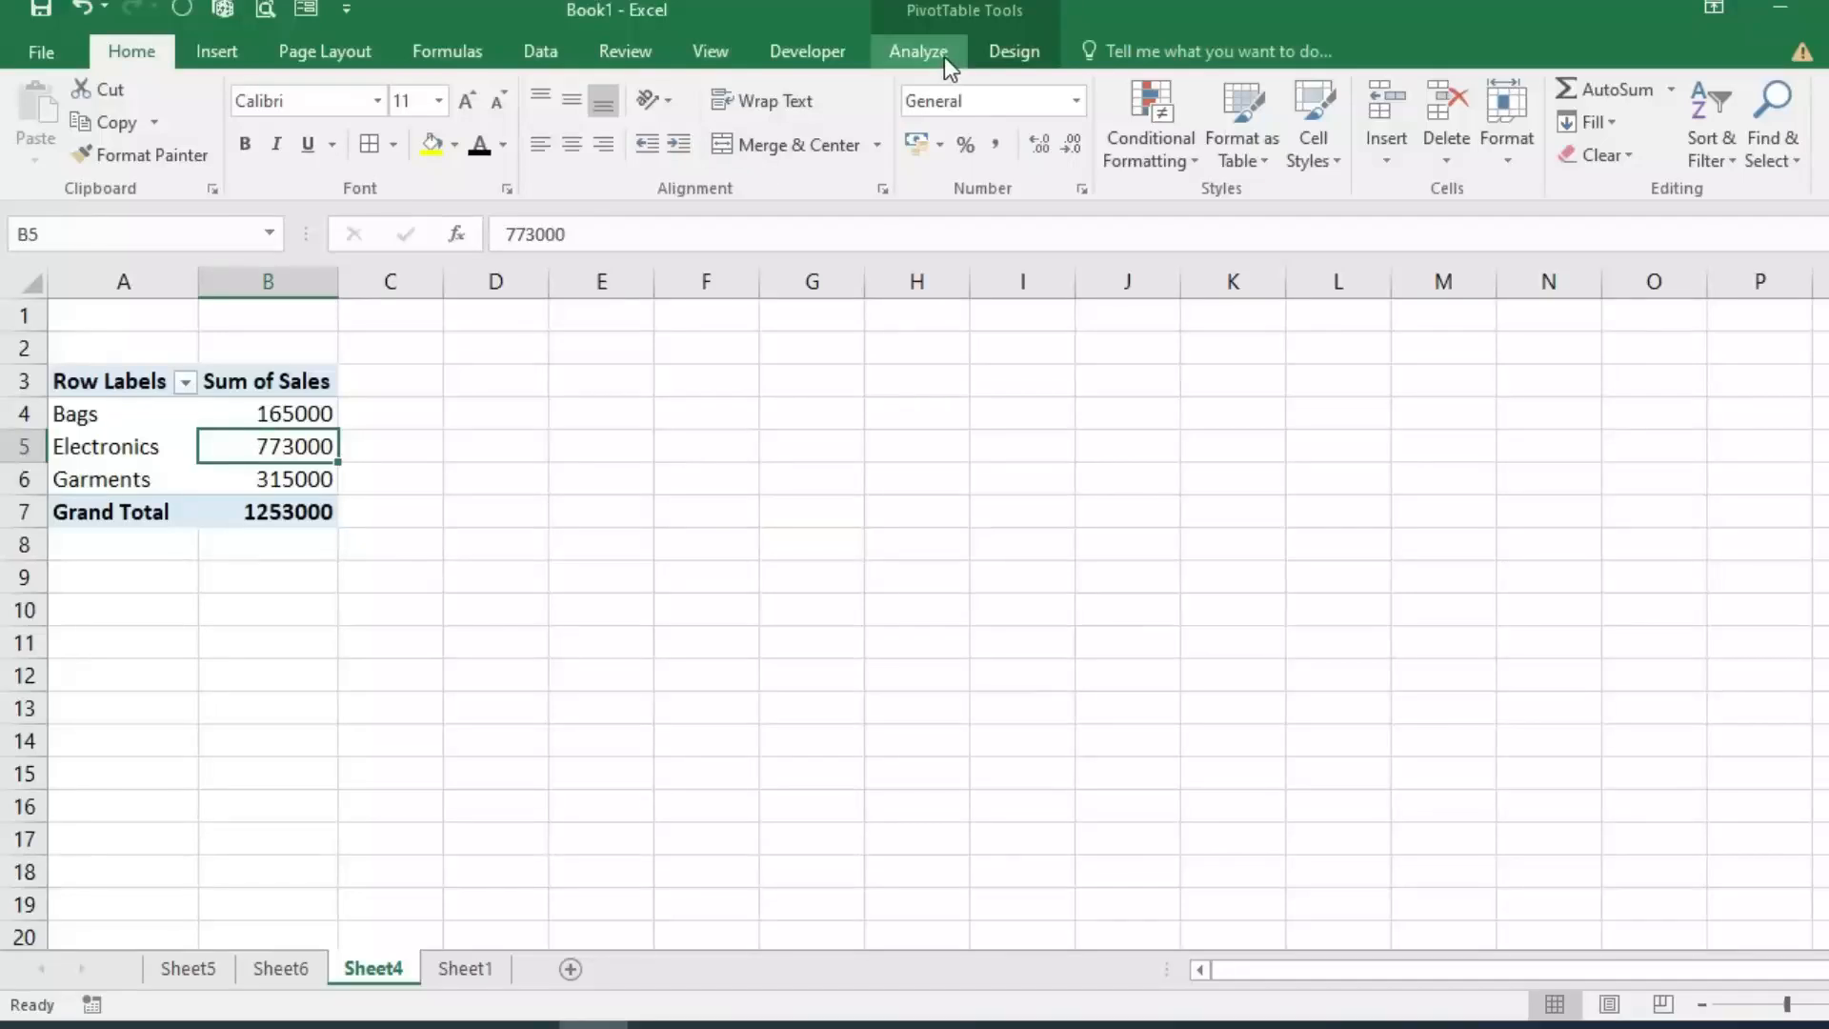
left_click(919, 53)
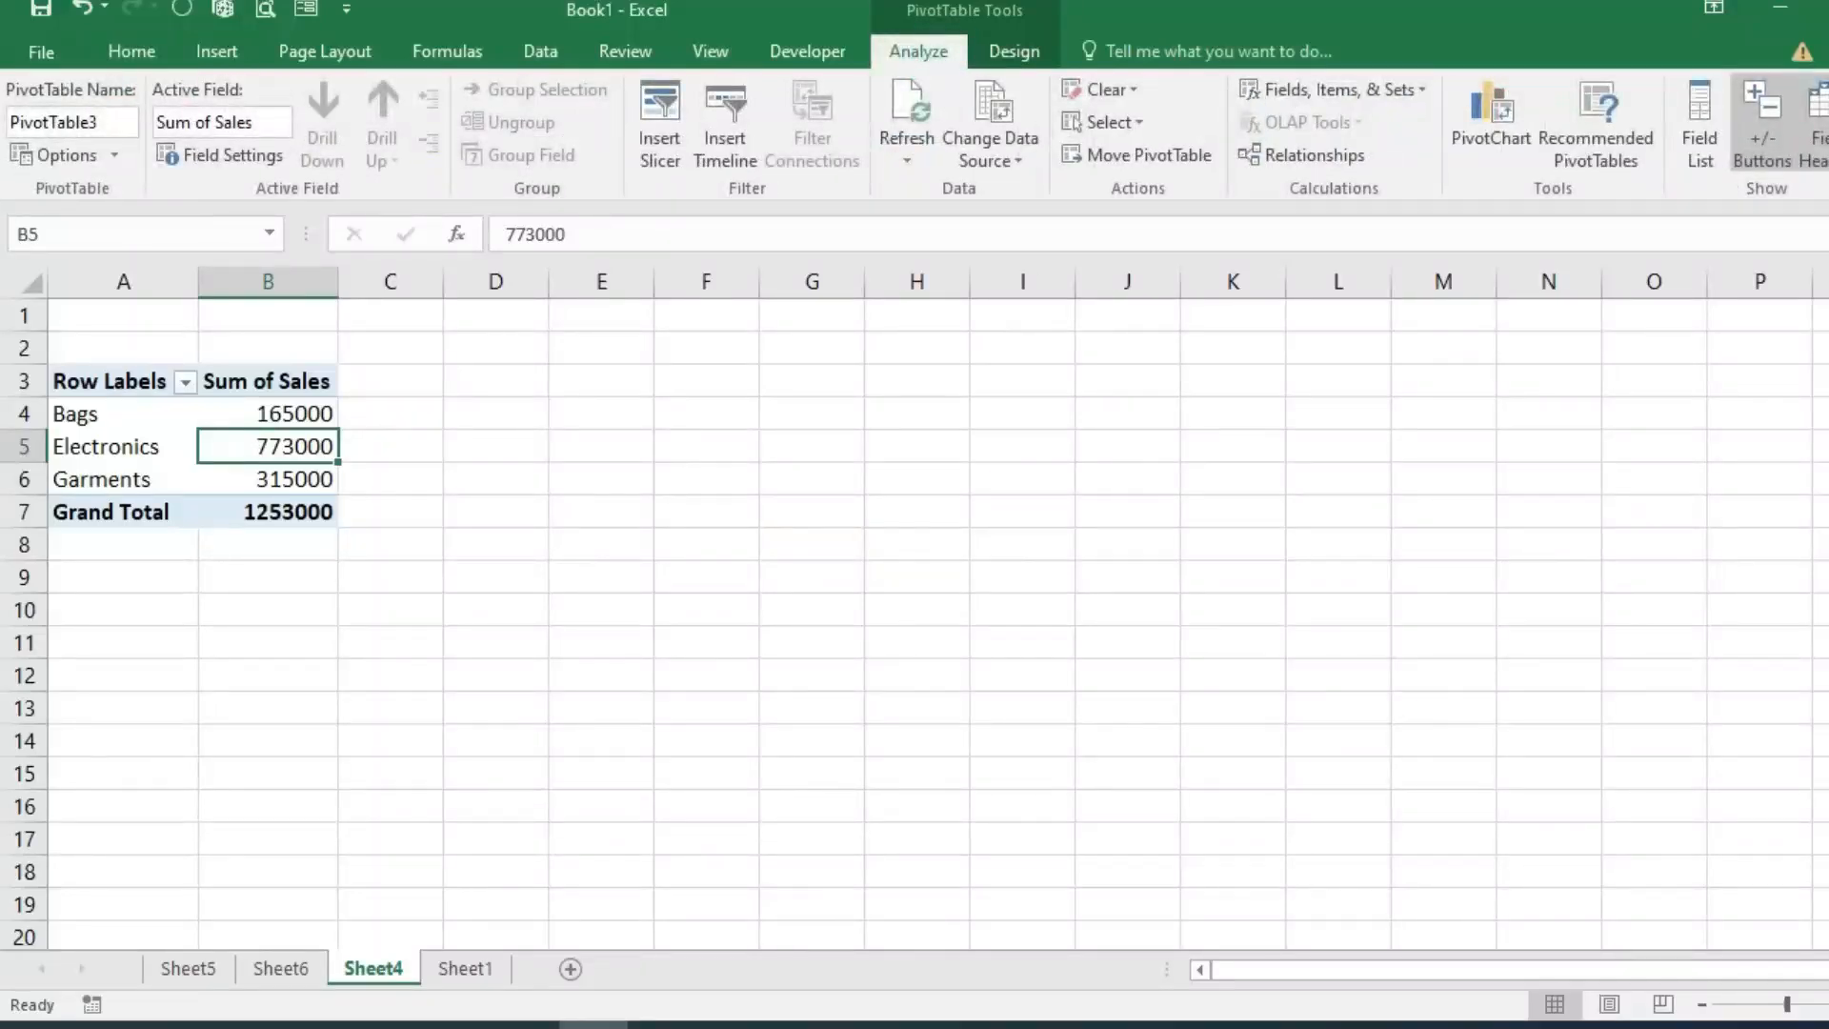
left_click(1693, 118)
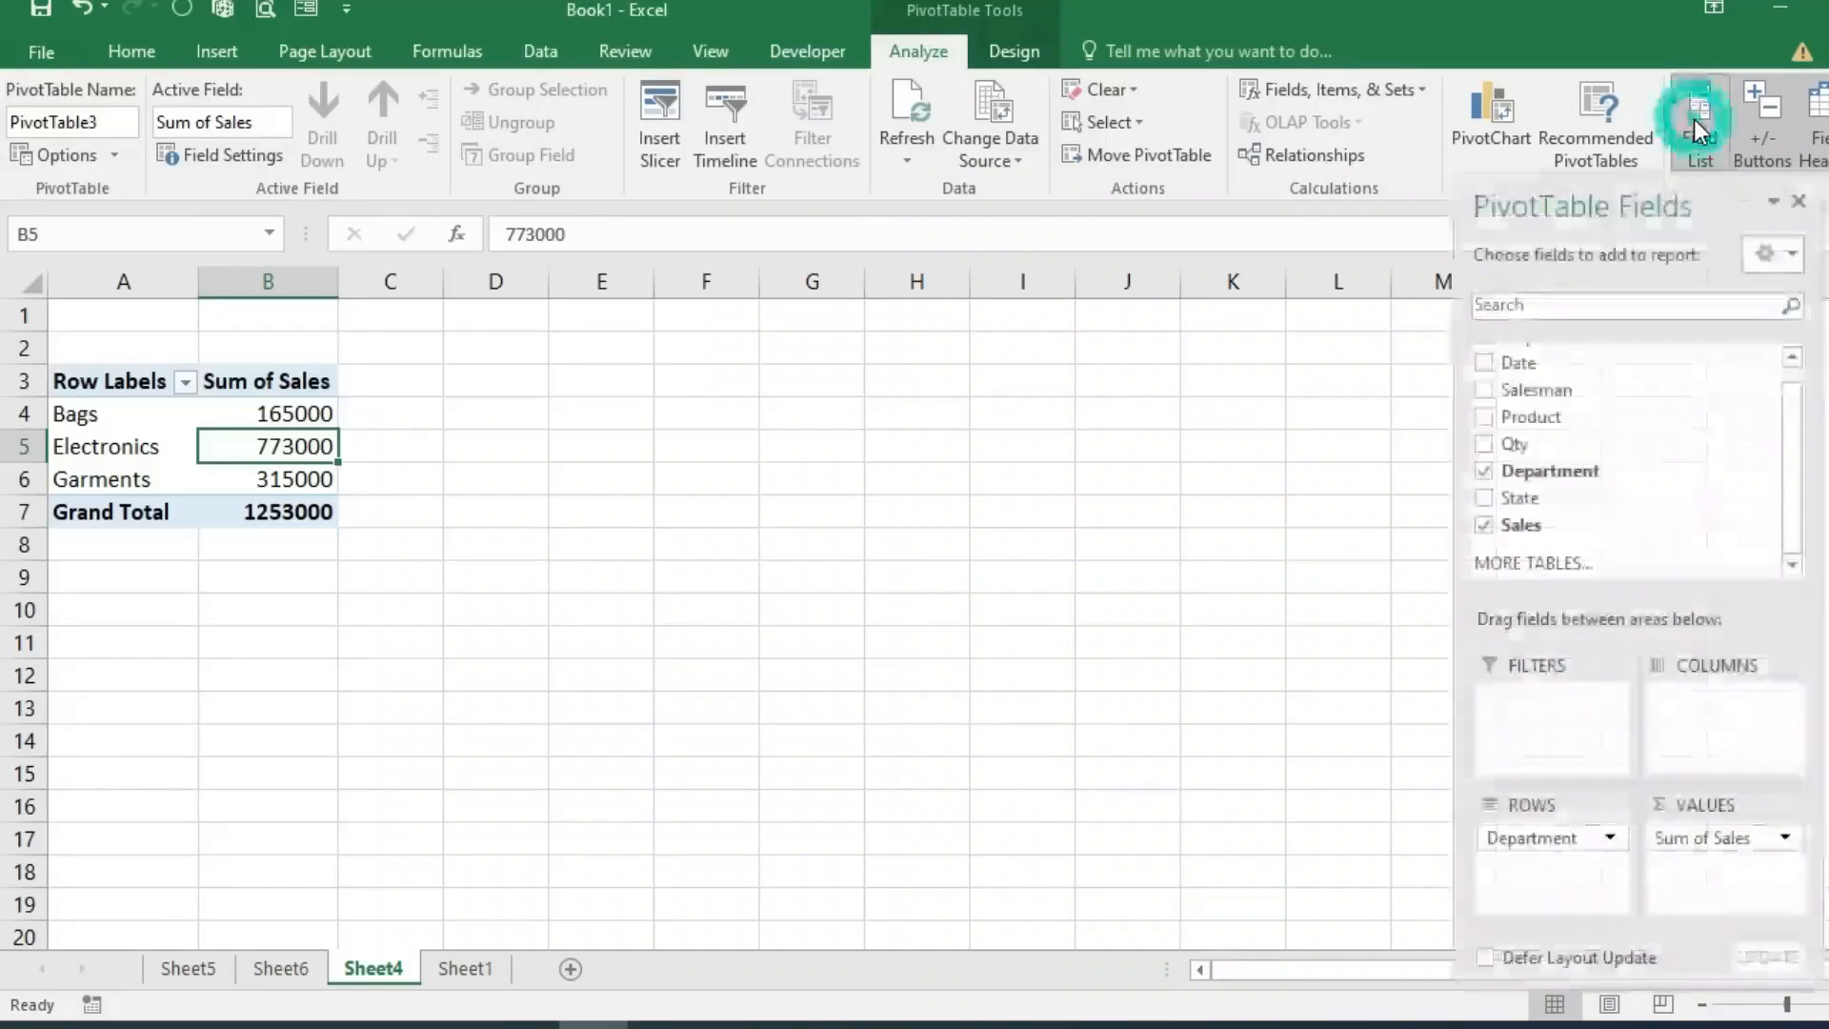
left_click_drag(1629, 202, 1315, 261)
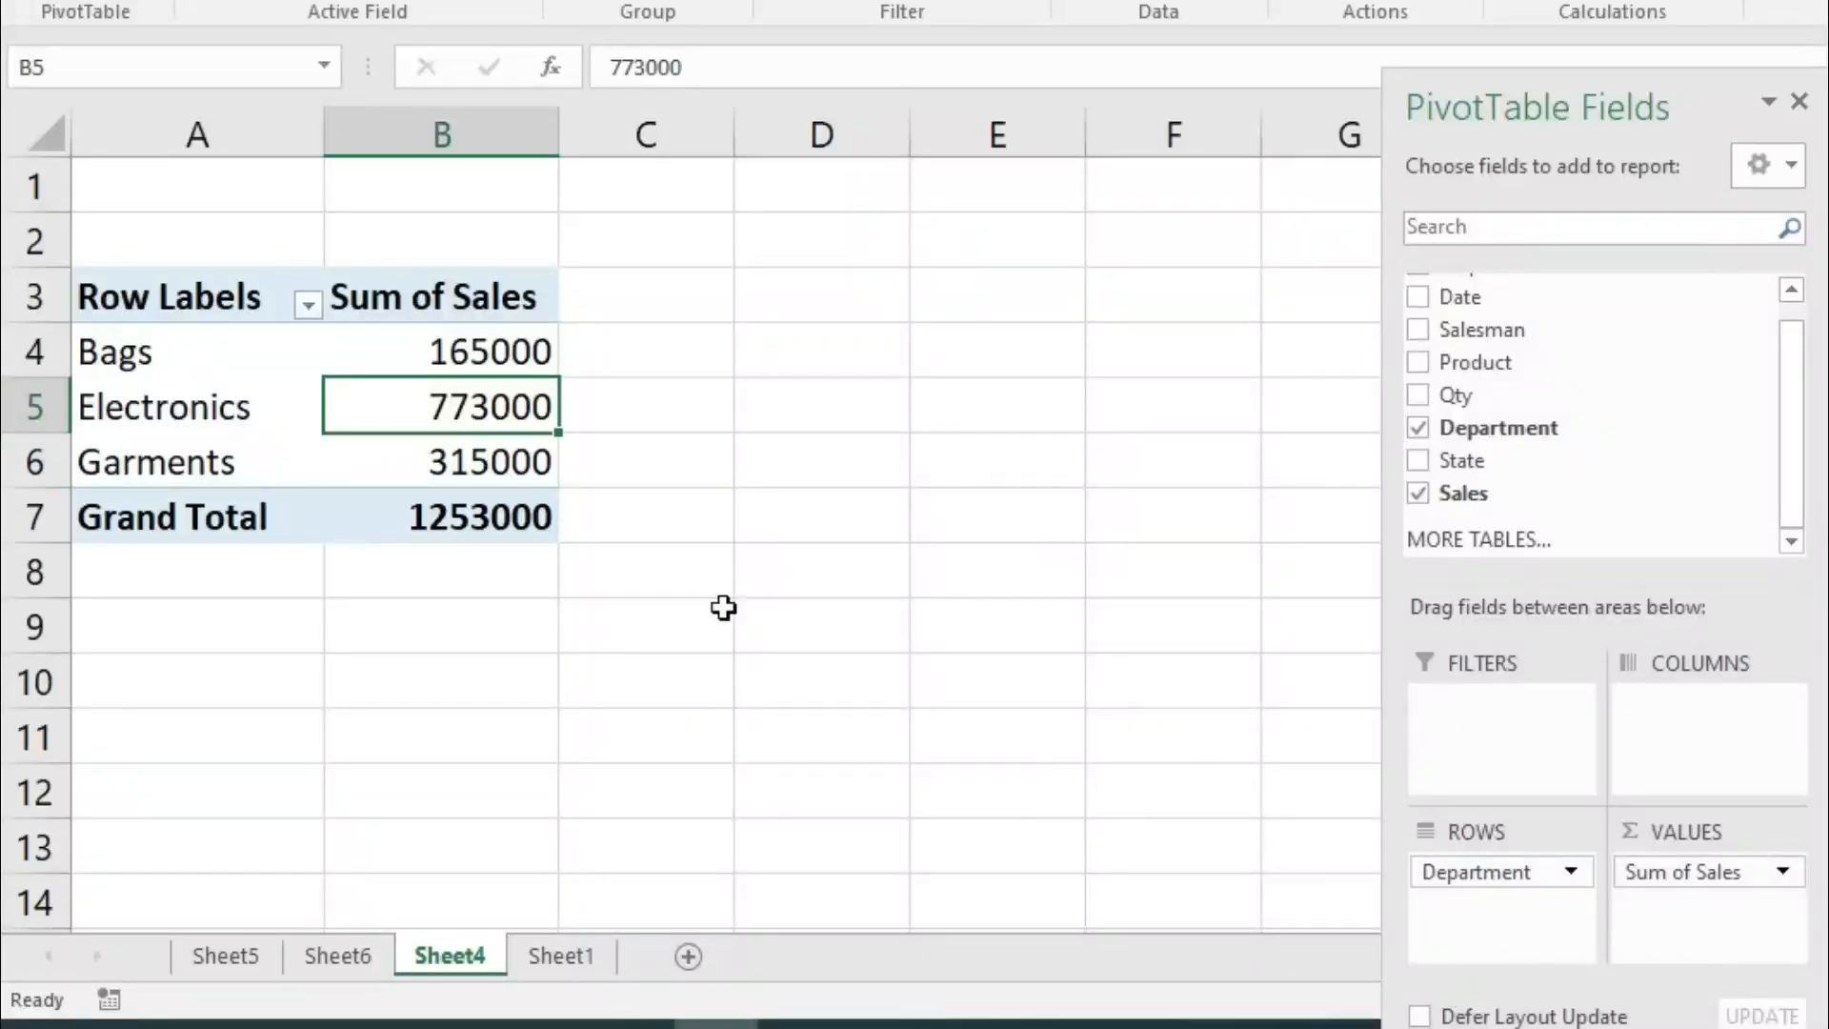
Step: Move Department from the Rows area to the Columns area and add Salesman to the Rows area
left_click_drag(1466, 884, 1619, 738)
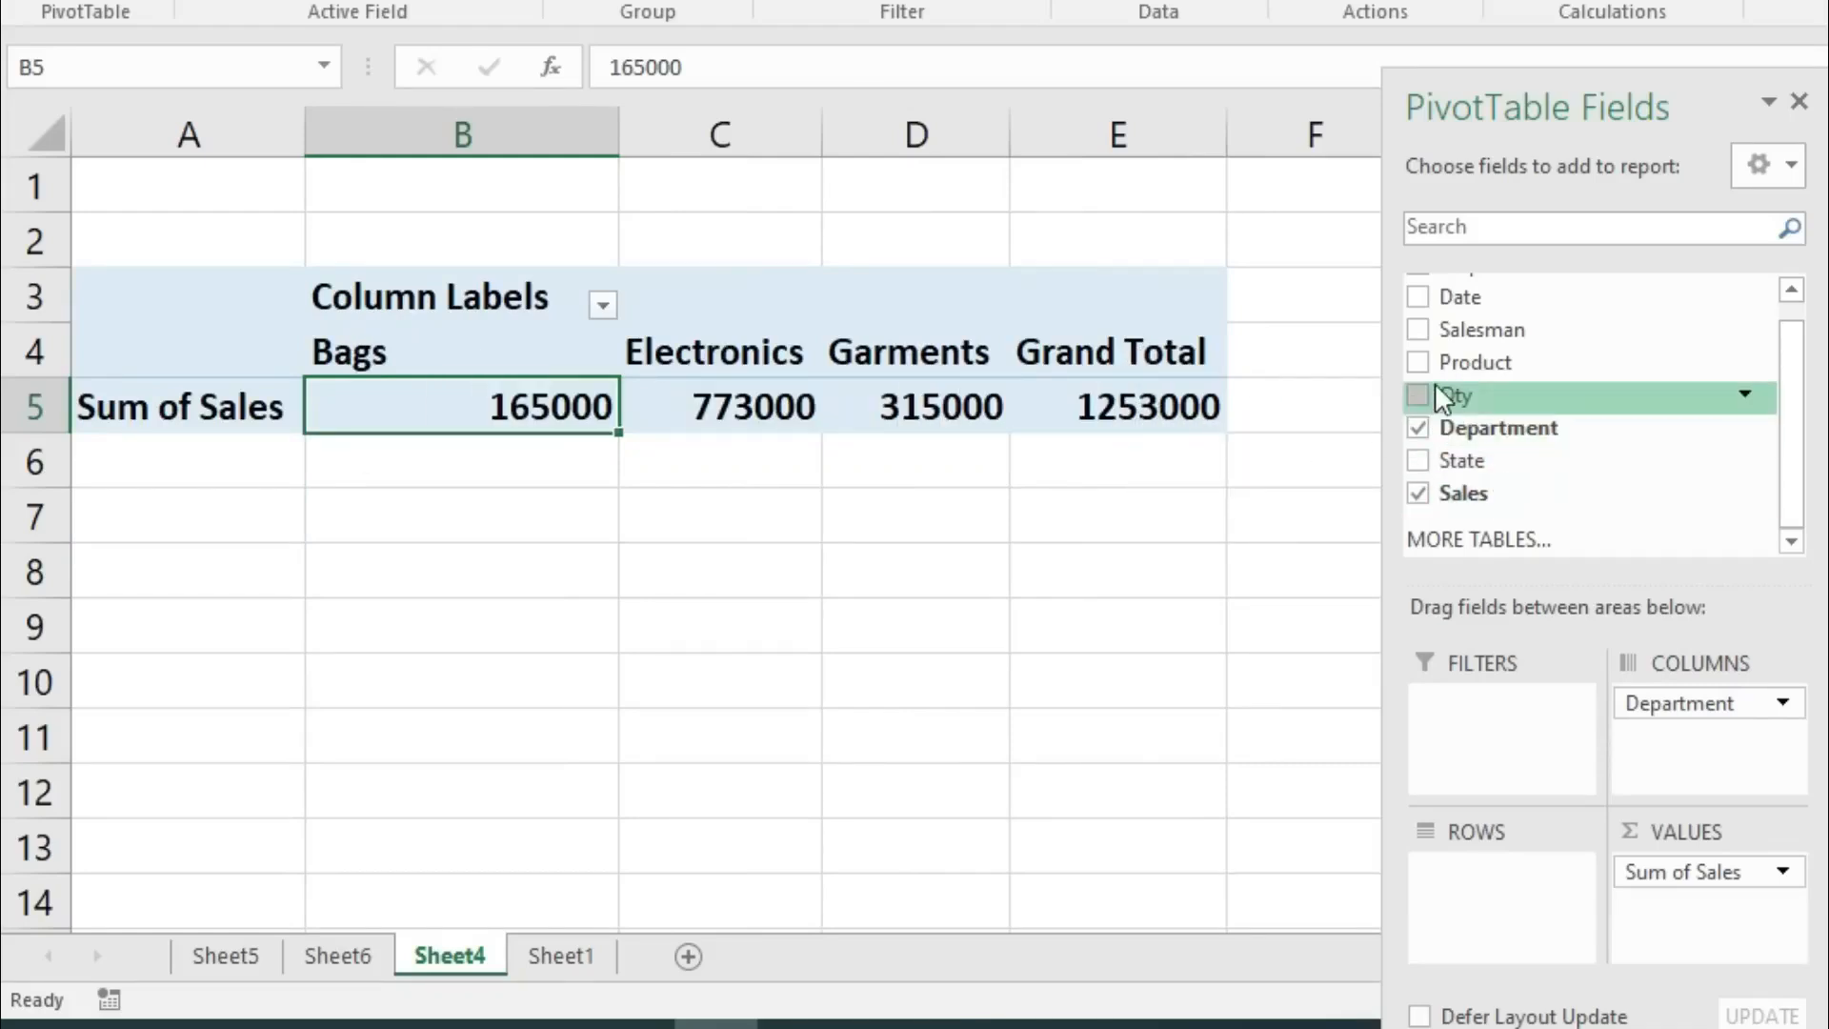
left_click_drag(1445, 329, 1462, 876)
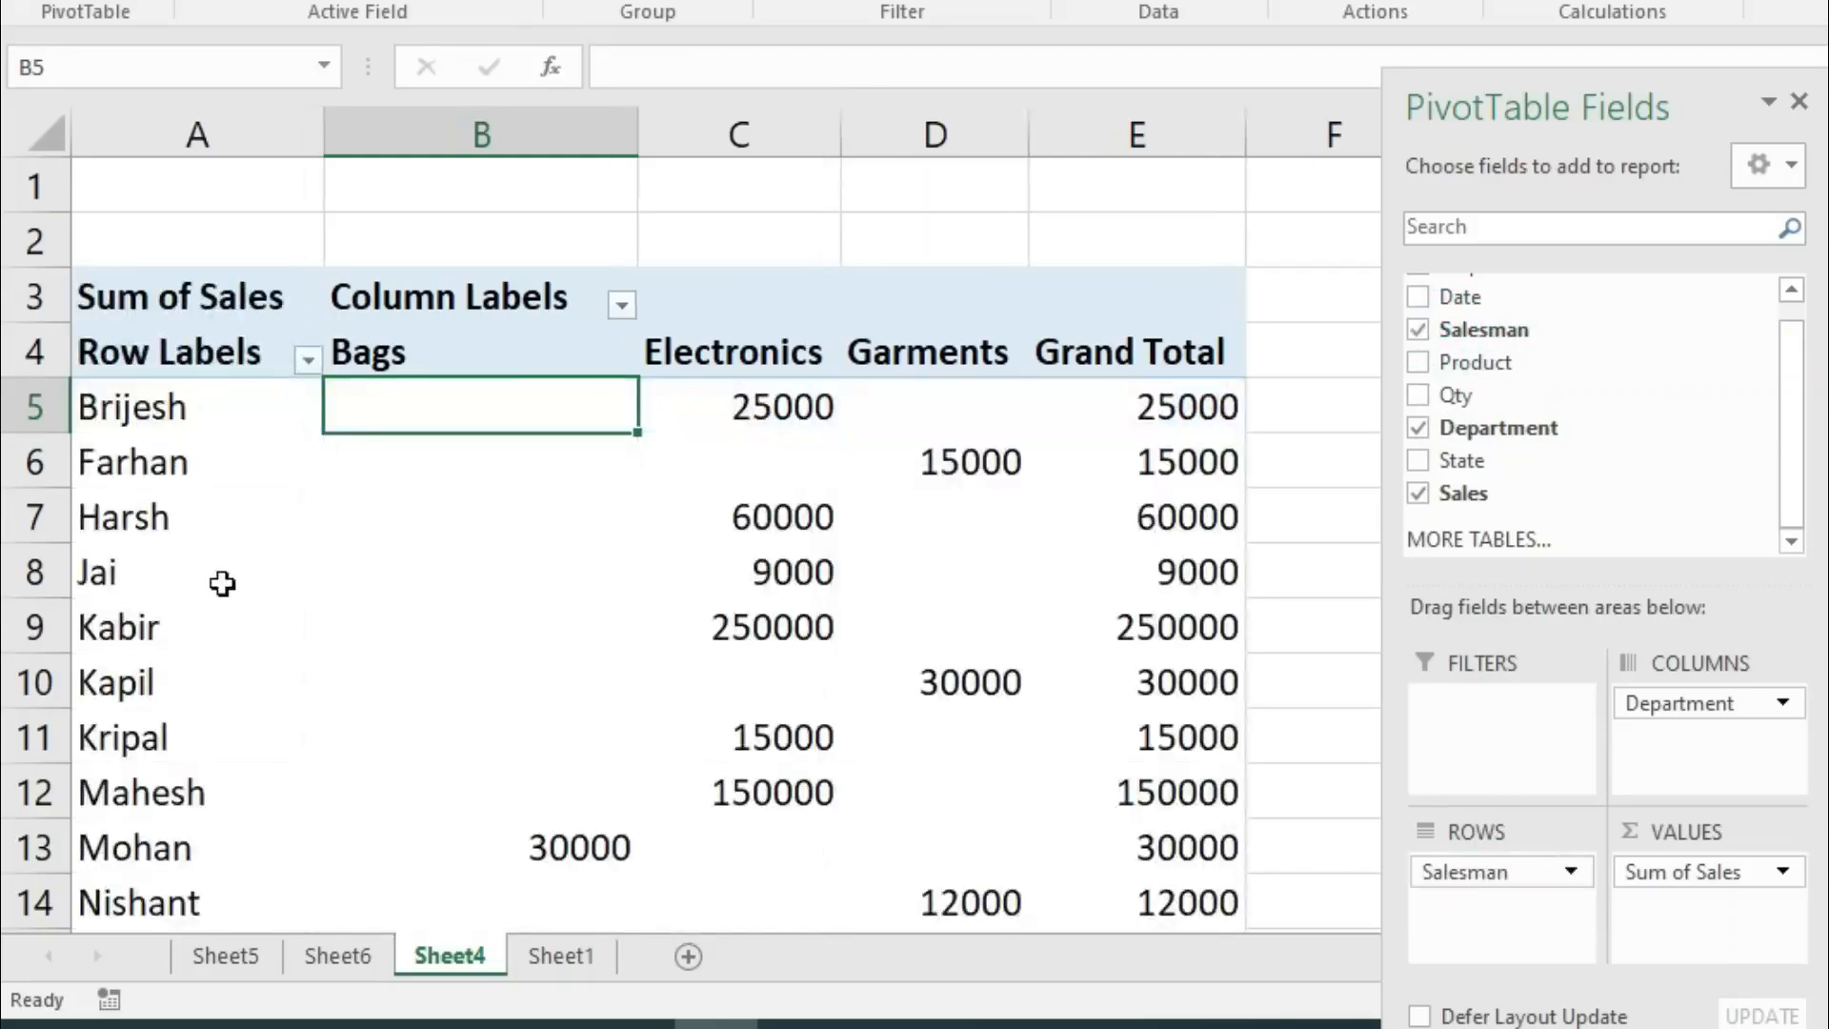
scroll(193, 465, "down", 1)
scroll(193, 464, "up", 1)
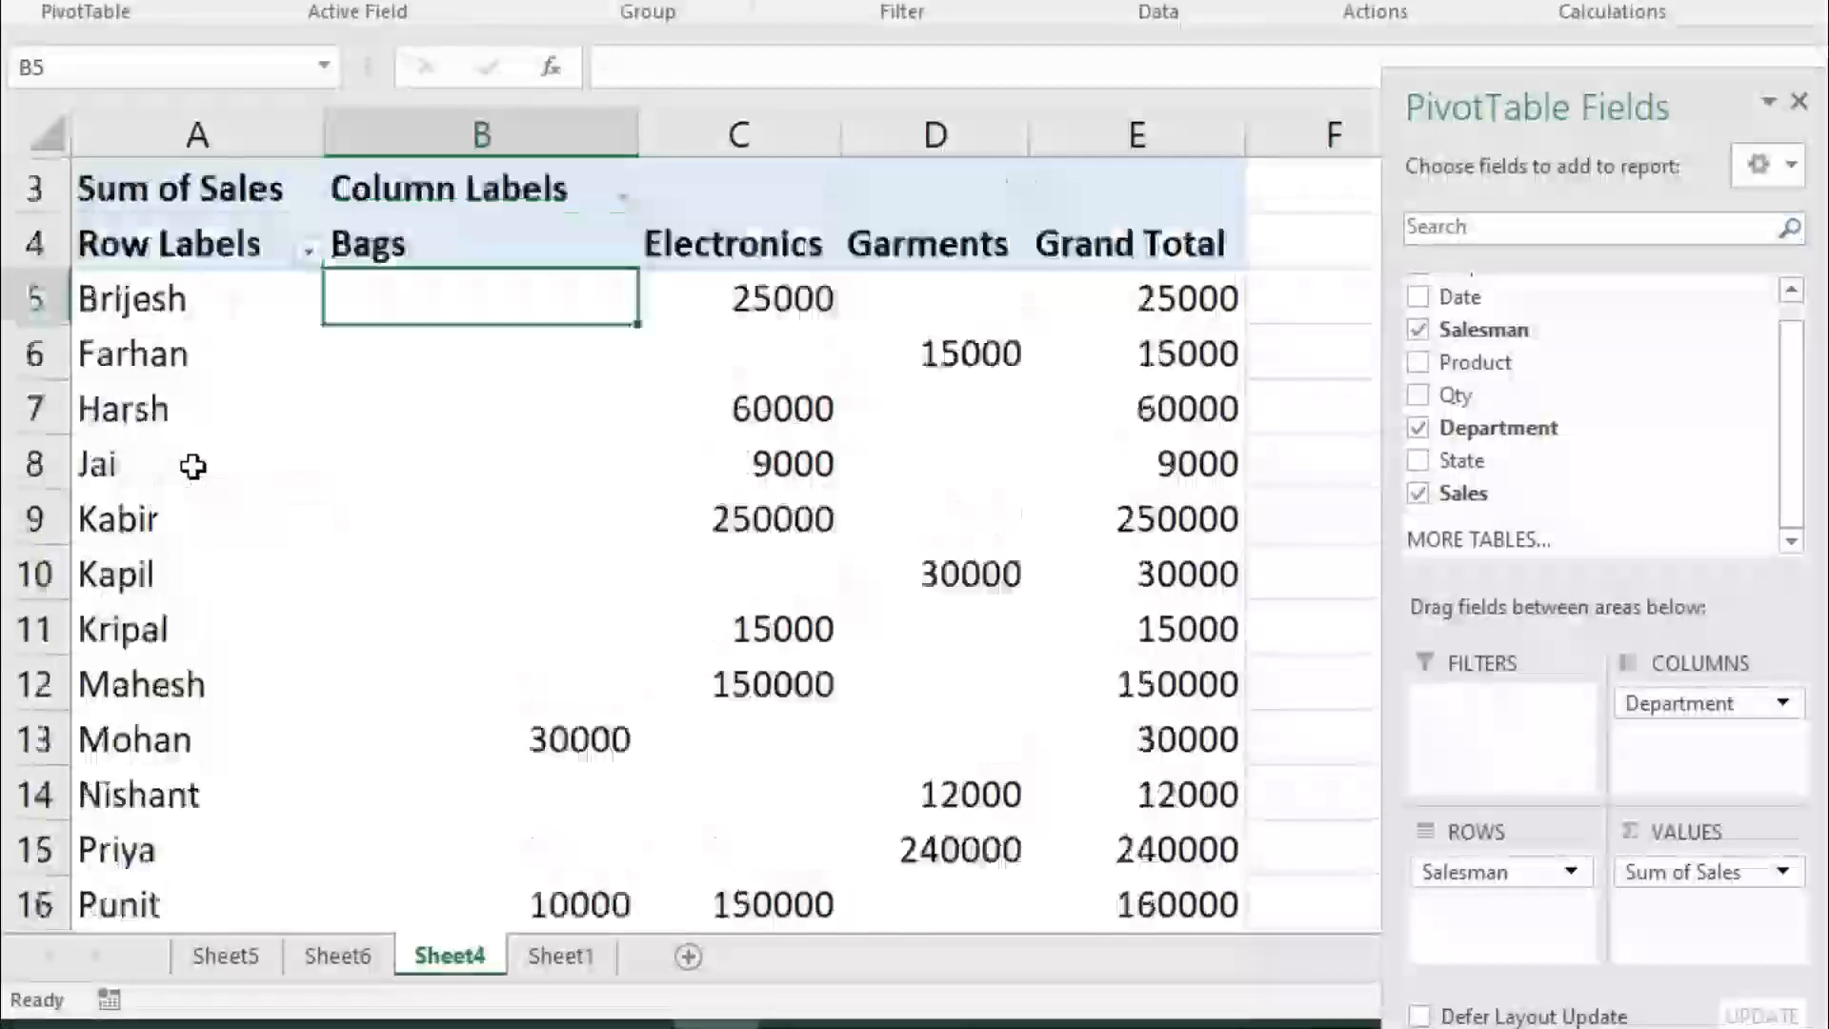
Step: Go through the first six salesman rows of the PivotTable one by one
left_click(157, 414)
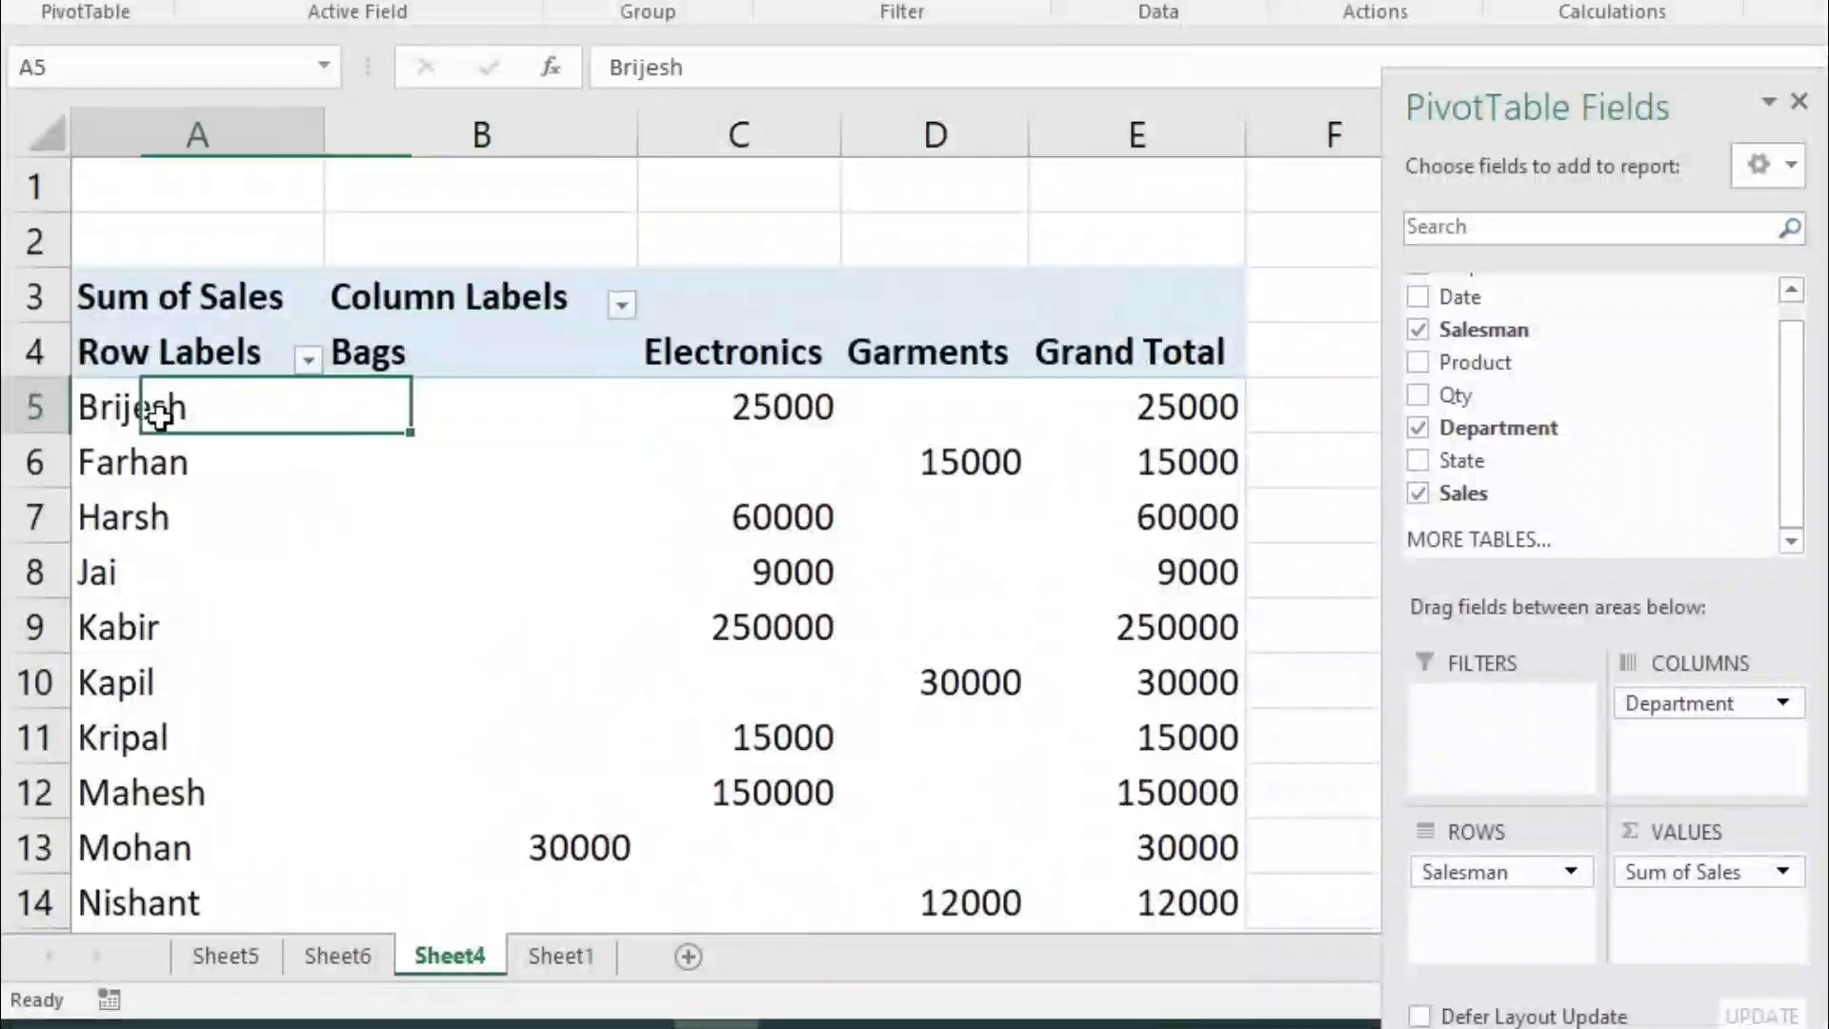
left_click(143, 461)
left_click(128, 519)
left_click(111, 567)
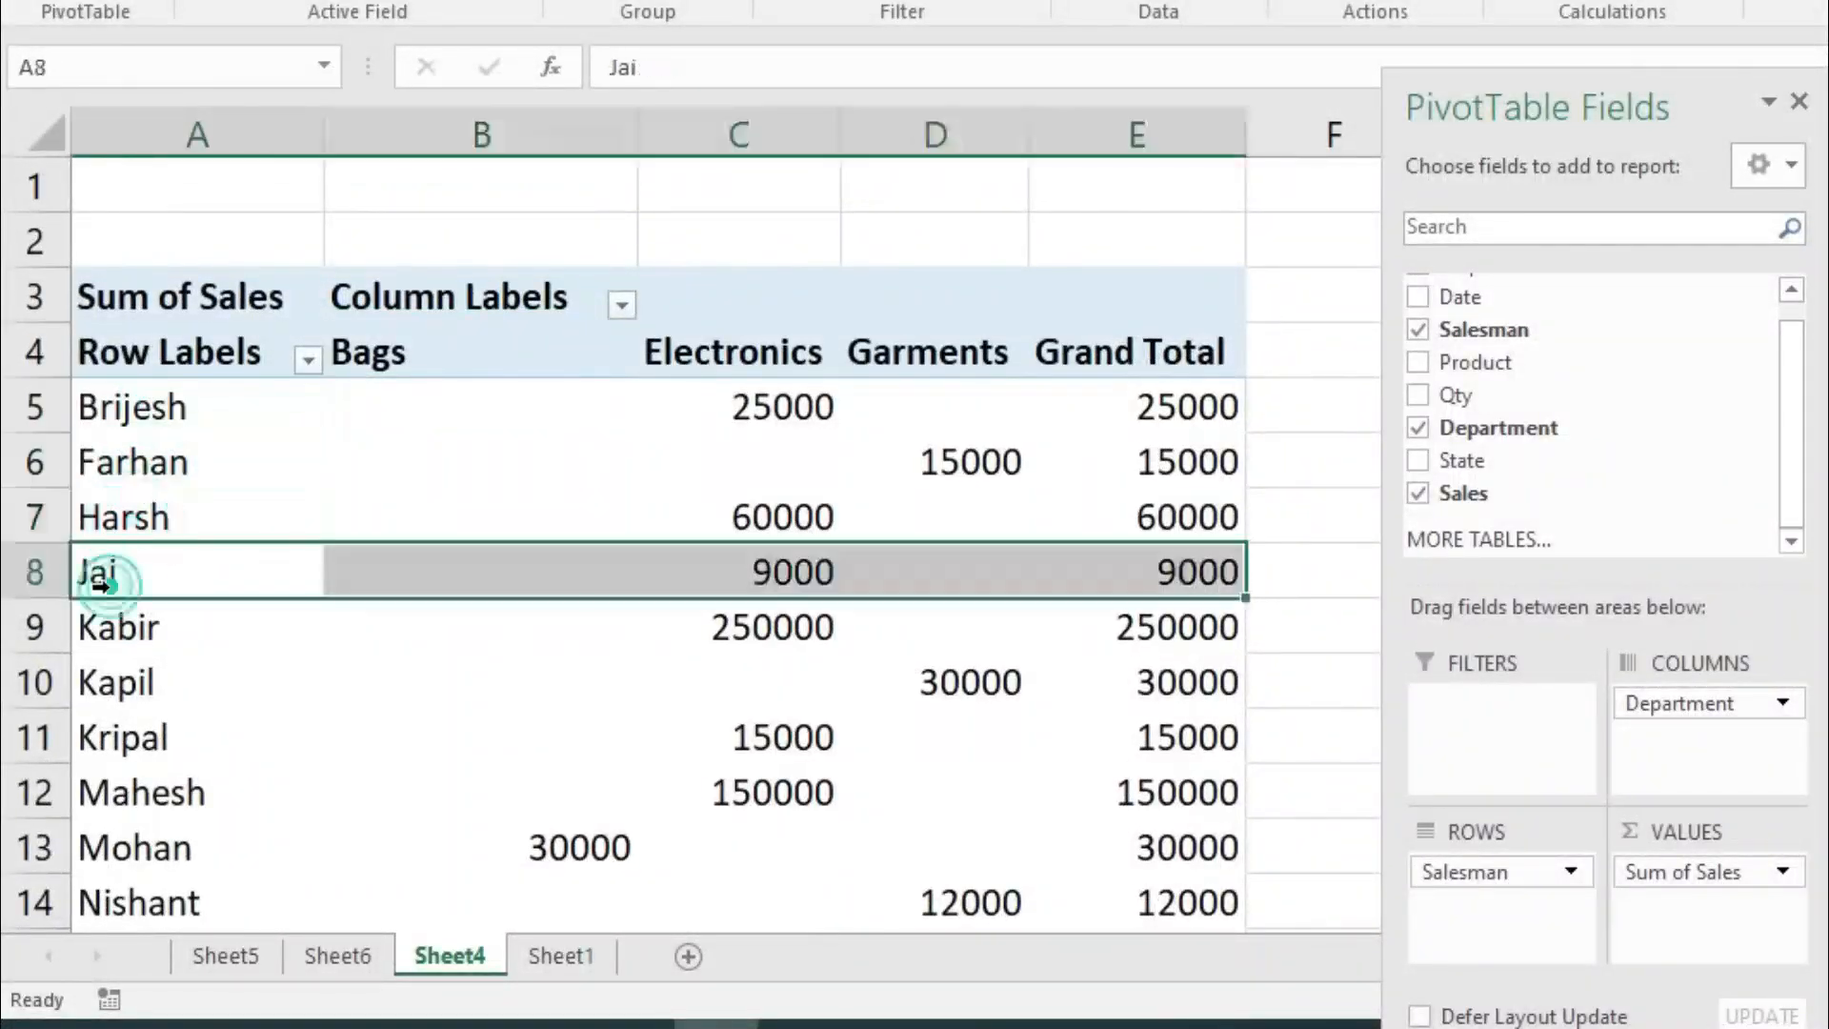
left_click(119, 627)
left_click(113, 684)
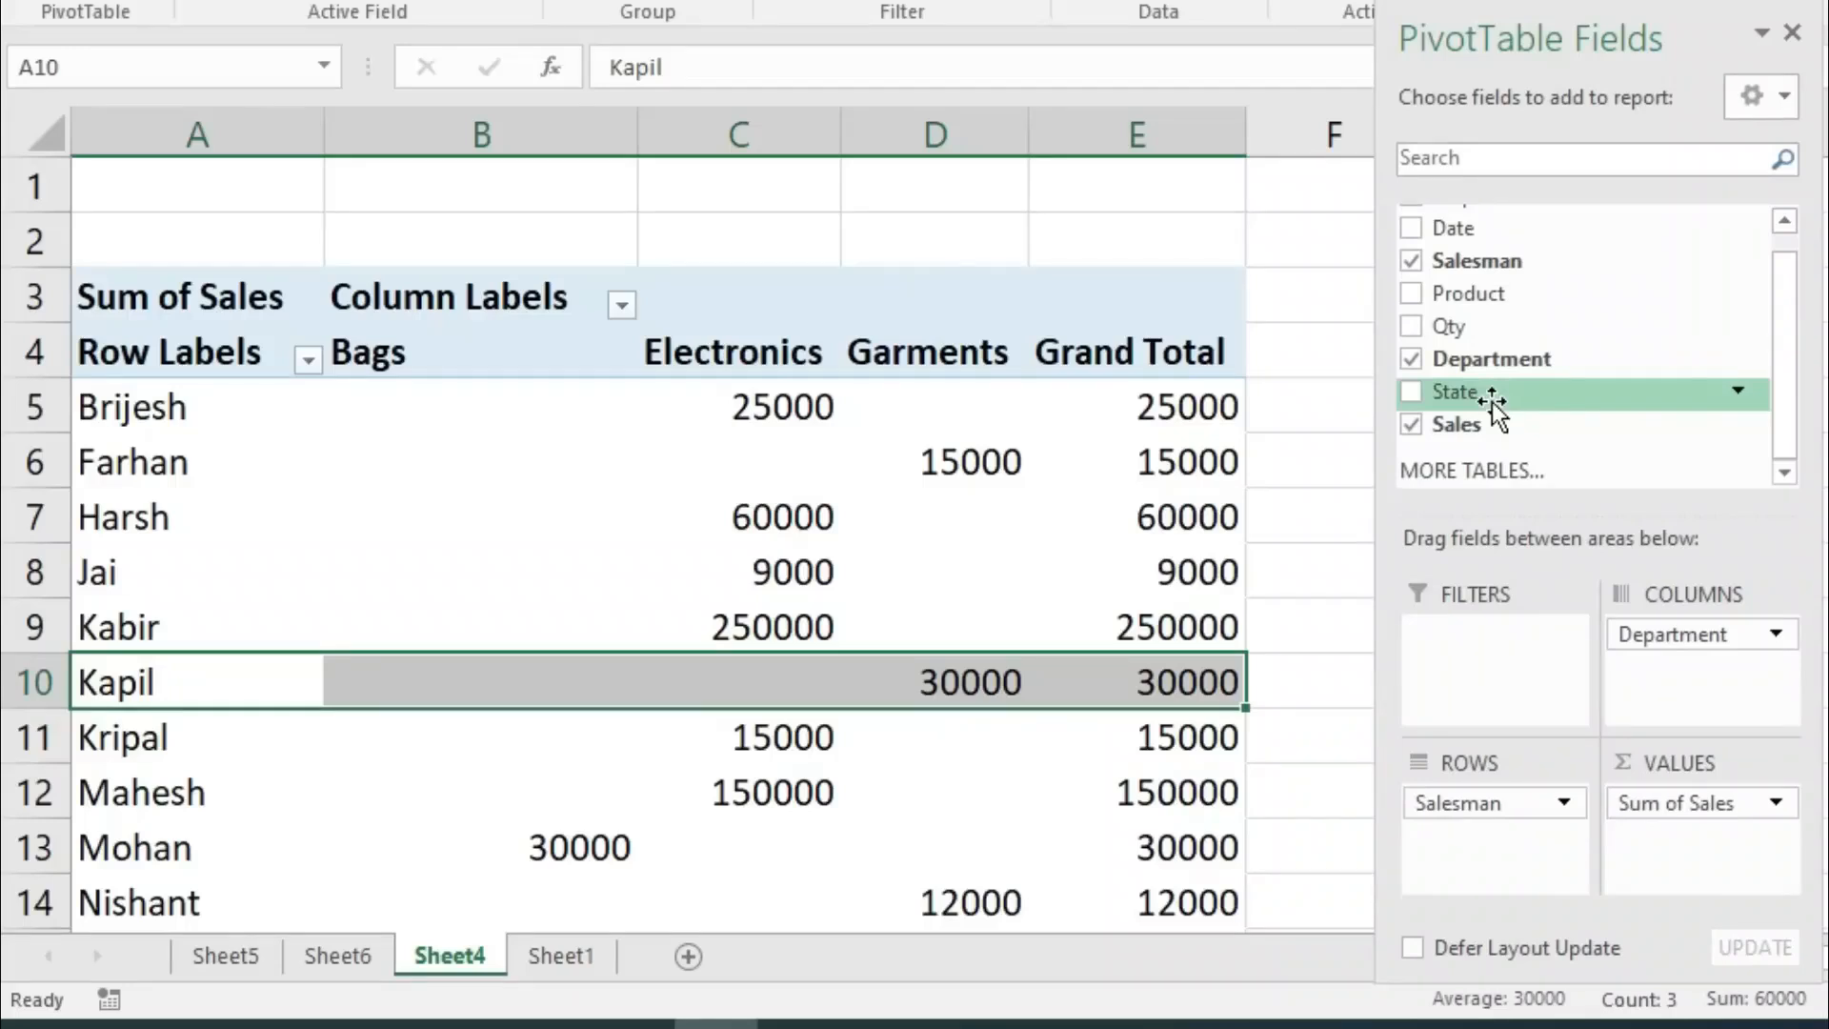
Step: Try Salesman below Department in the Columns area, and return it to the Rows area
left_click_drag(1501, 808, 1661, 673)
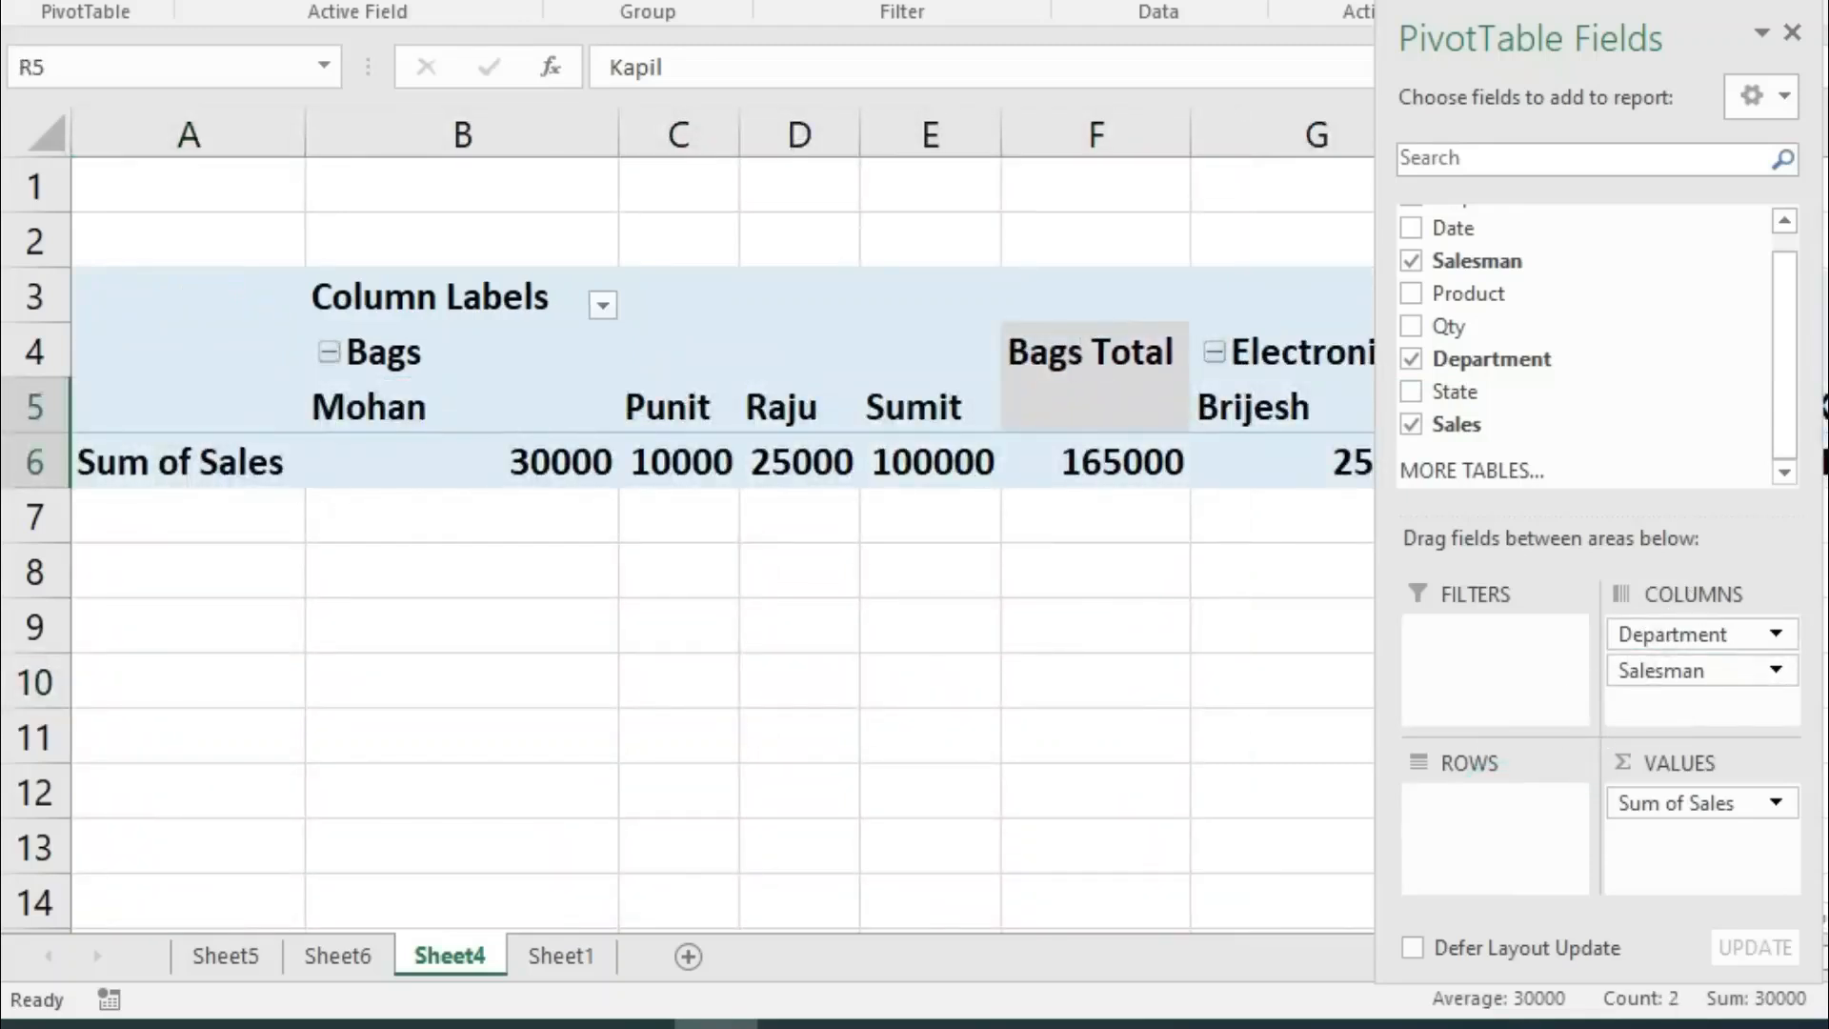
scroll(724, 400, "right", 10)
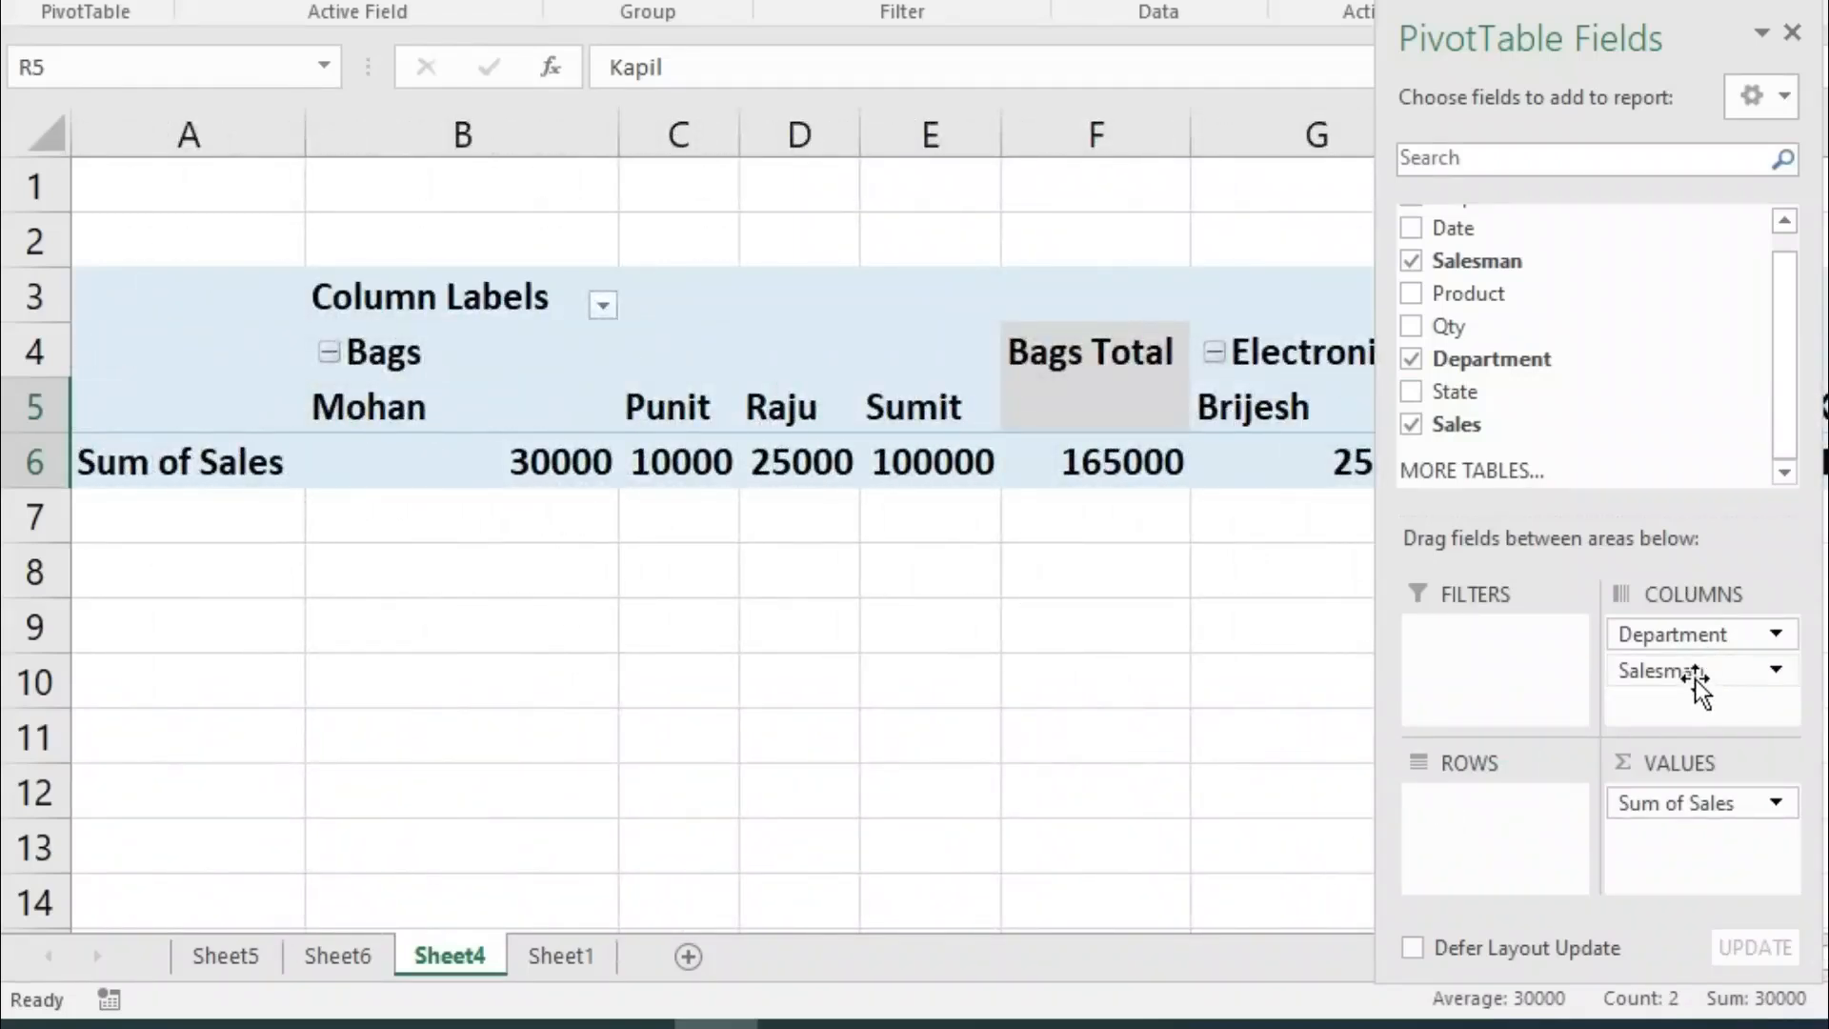
left_click_drag(1695, 678, 1453, 809)
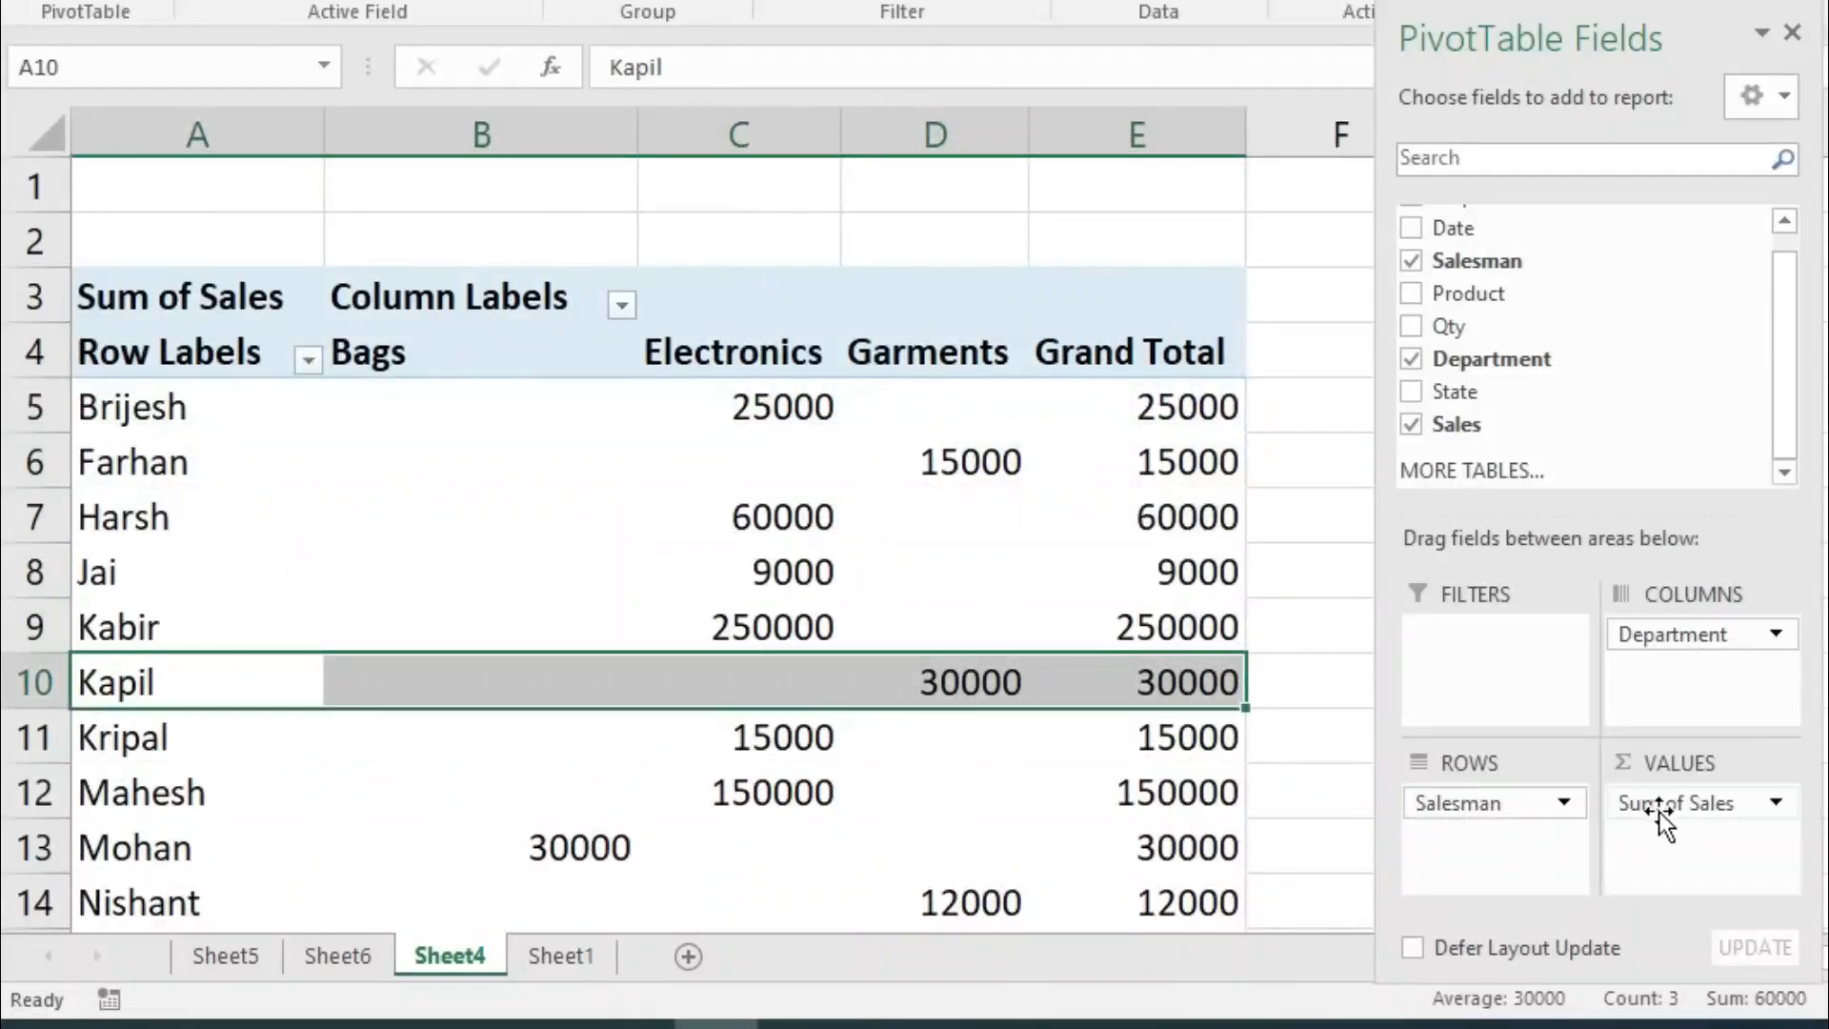
Step: Review the sales values listed for the salesmen under Bags, Electronics and Garments
left_click_drag(765, 405, 756, 727)
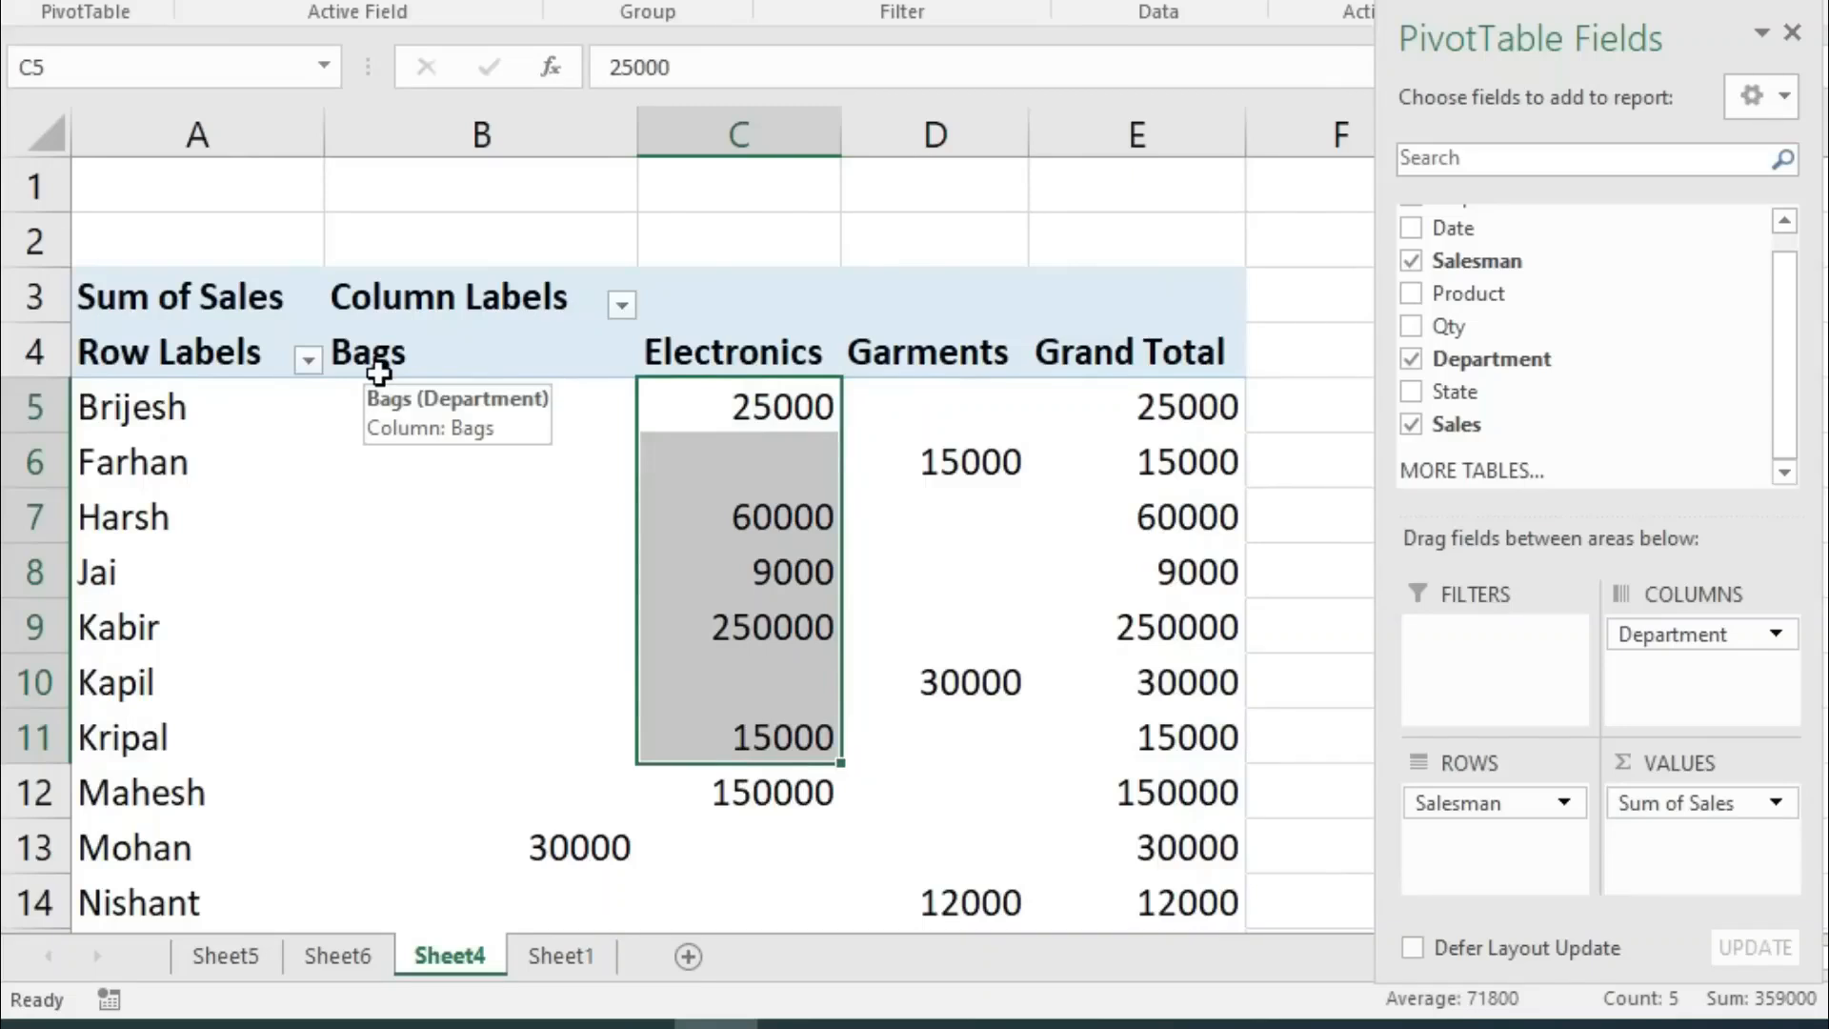
left_click_drag(400, 397, 419, 741)
left_click_drag(760, 391, 767, 690)
left_click_drag(980, 412, 971, 686)
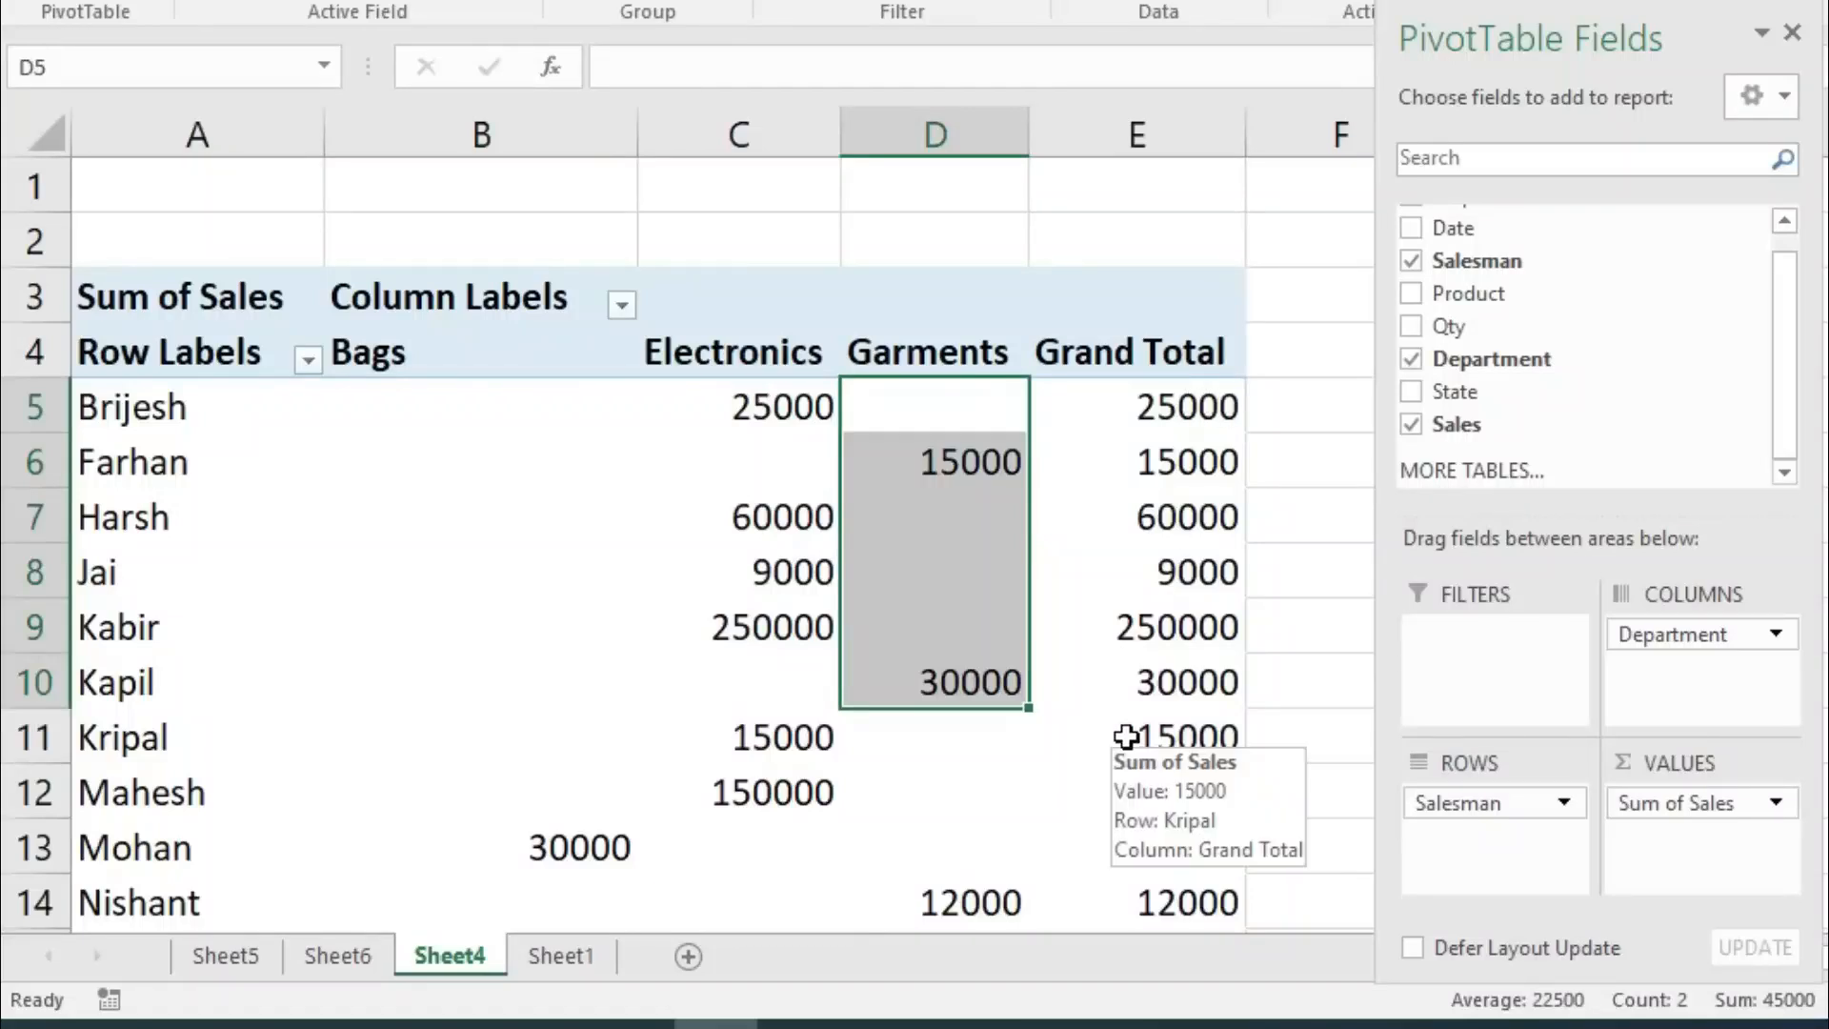
Step: Move Department from the Columns area to the Filters area and review the PivotTable down to its grand total
left_click_drag(1726, 638, 1492, 669)
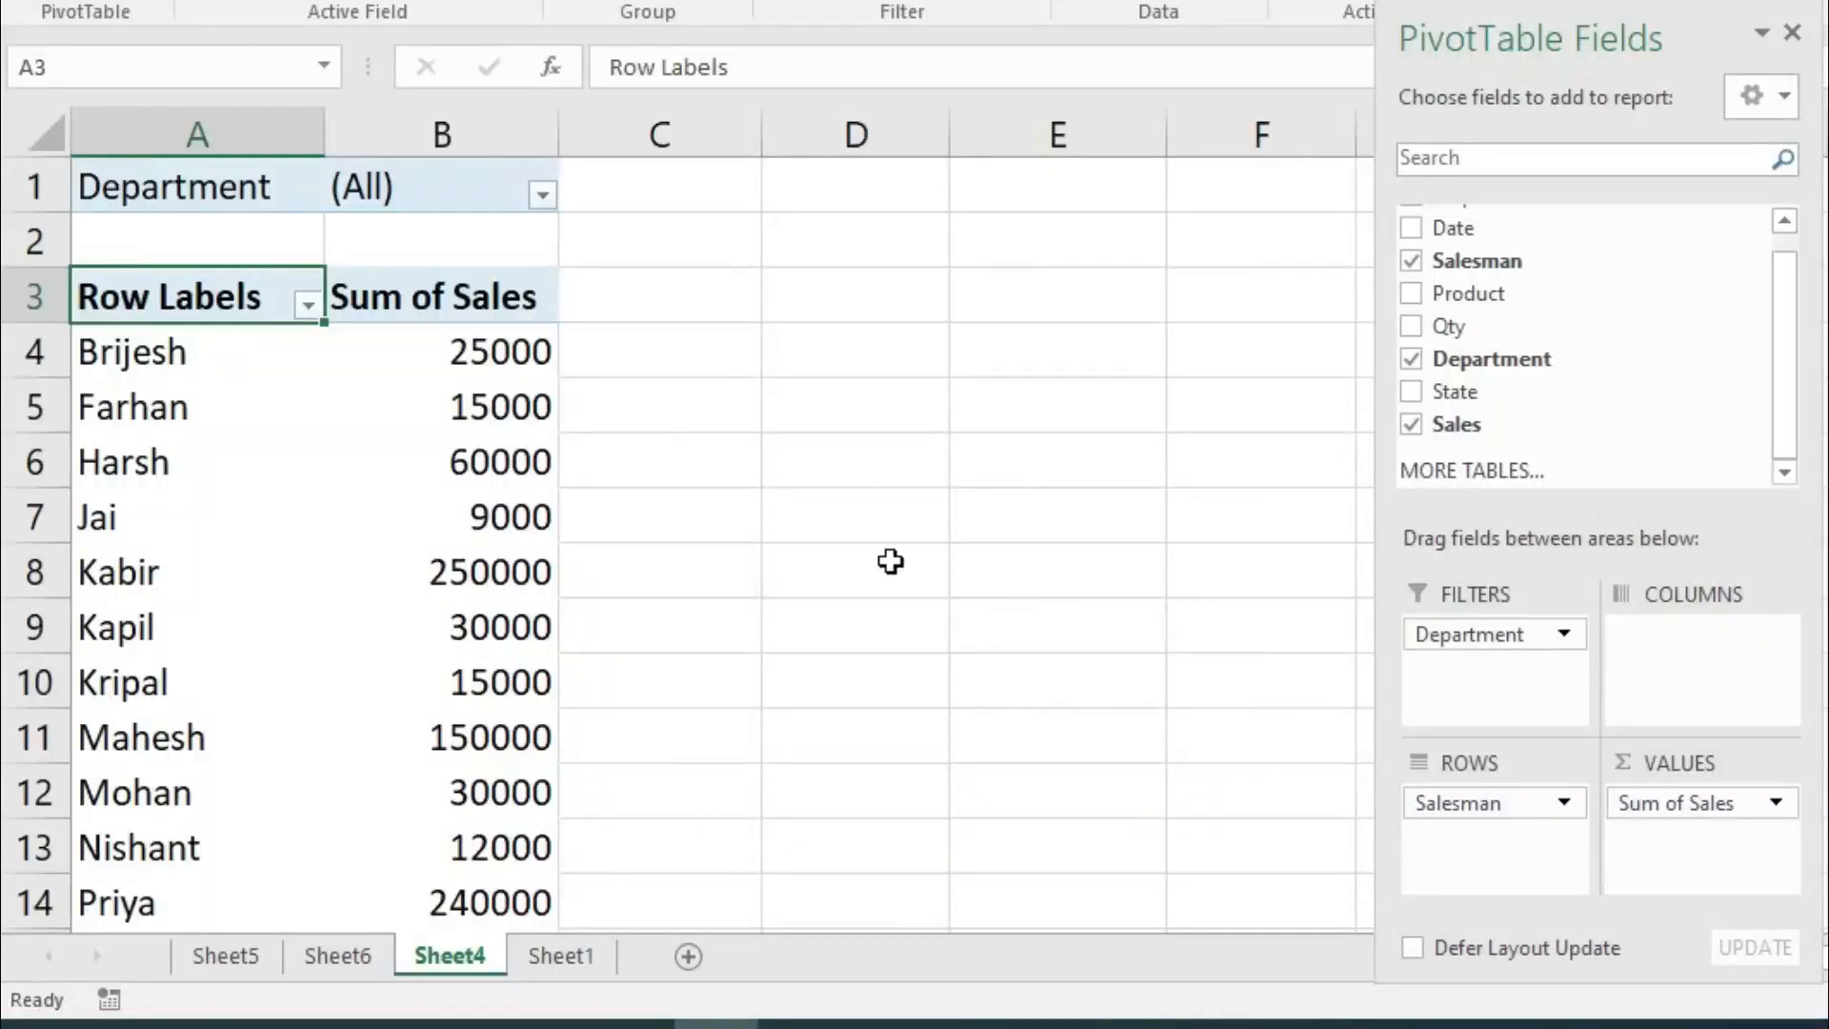
scroll(849, 506, "down", 2)
scroll(850, 505, "down", 3)
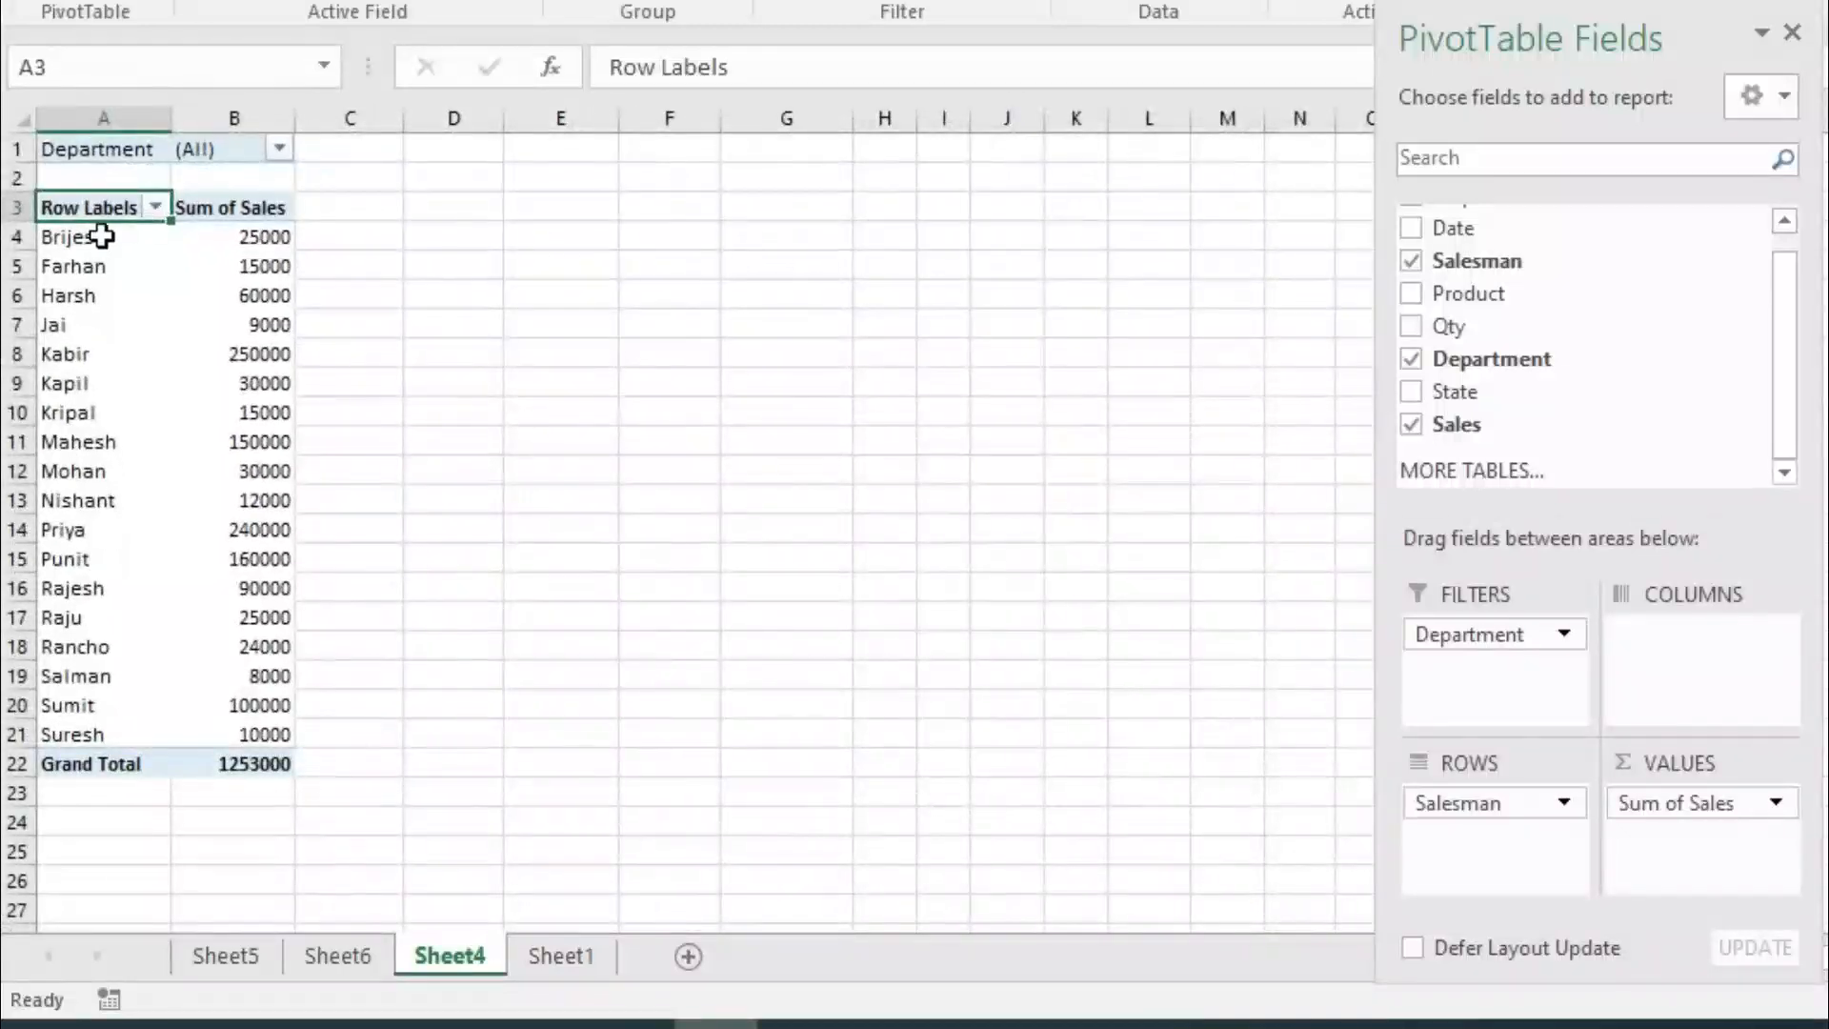
scroll(105, 621, "up", 3)
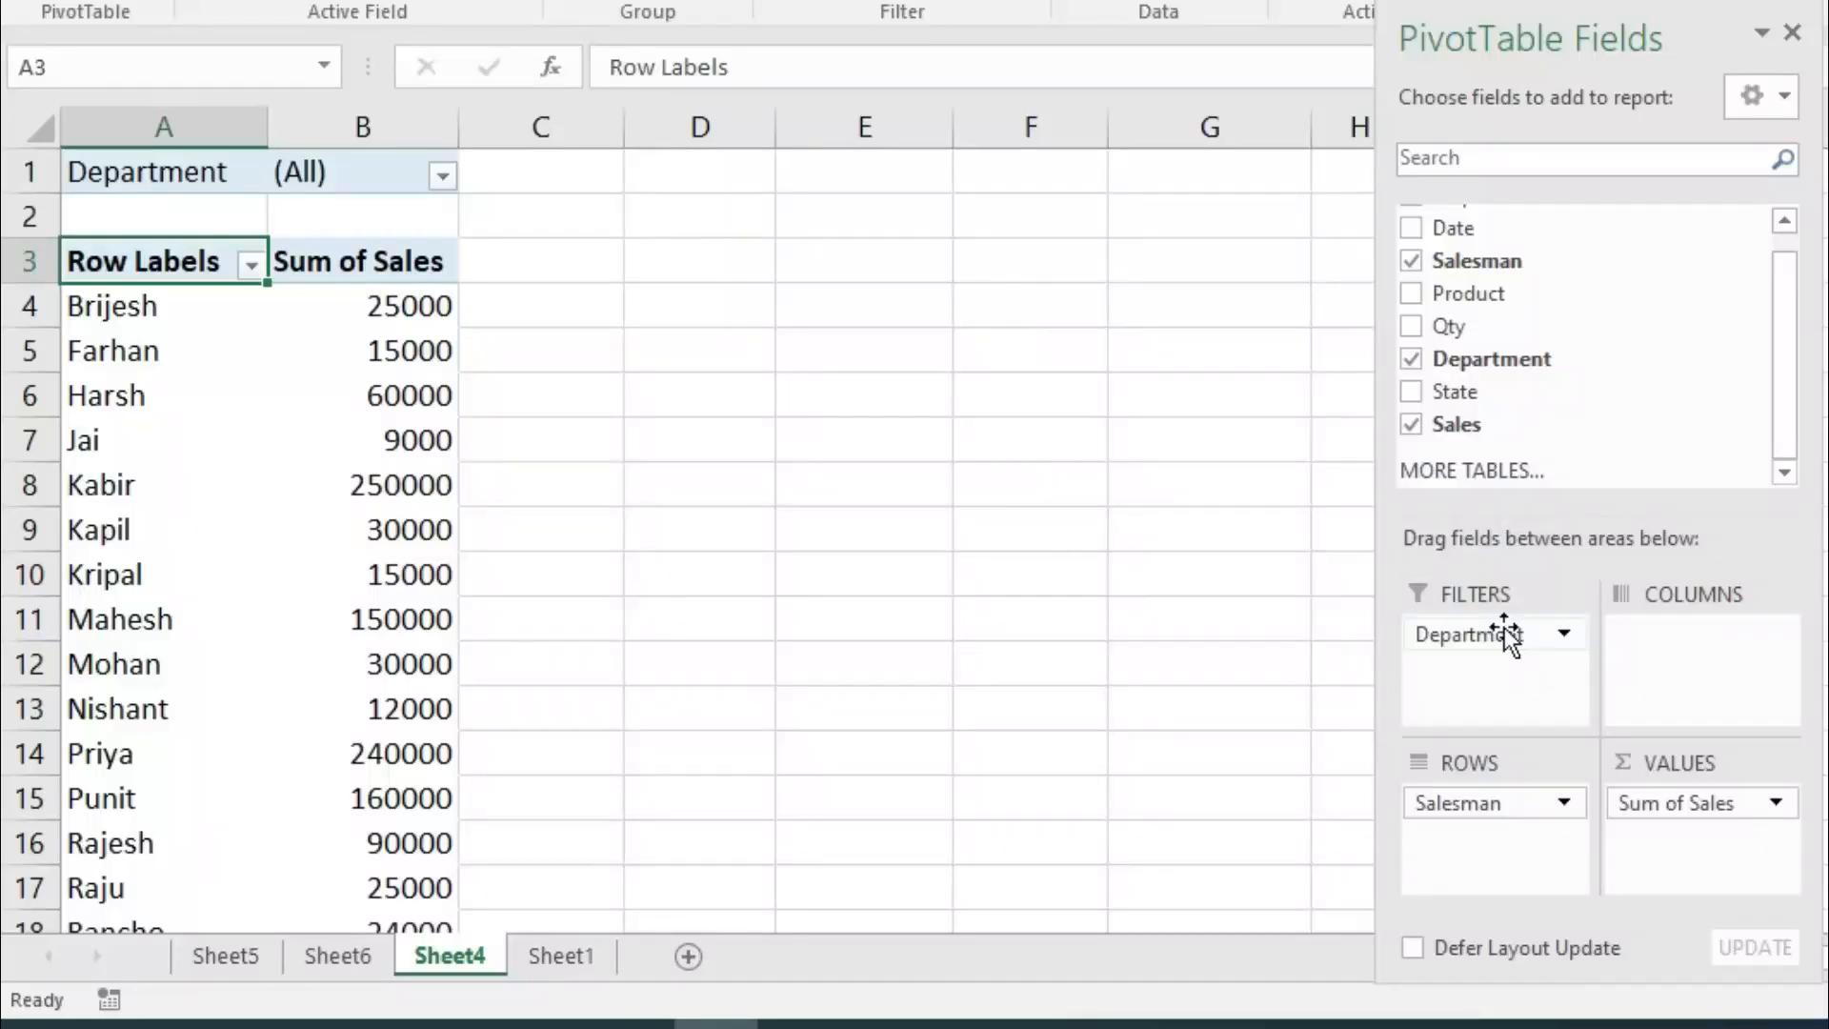
Step: Filter the PivotTable to the Bags department with the Department report filter
left_click(442, 178)
left_click(105, 286)
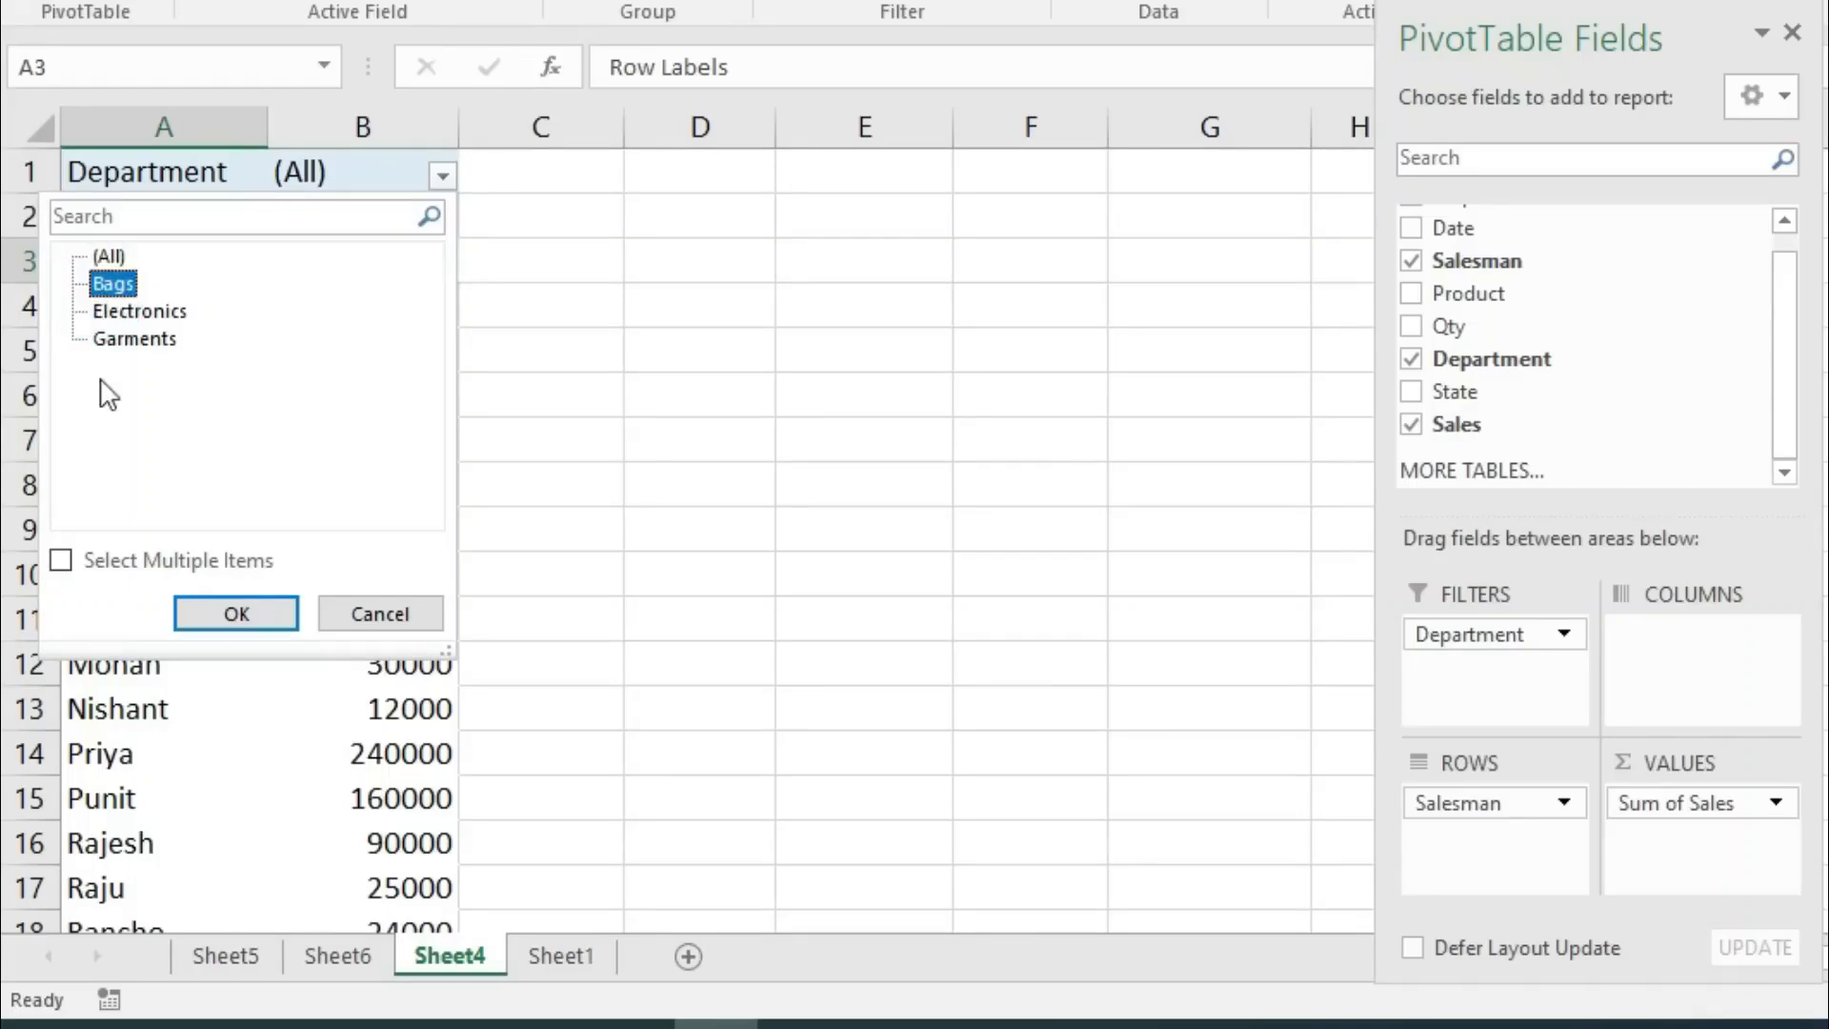
left_click(215, 621)
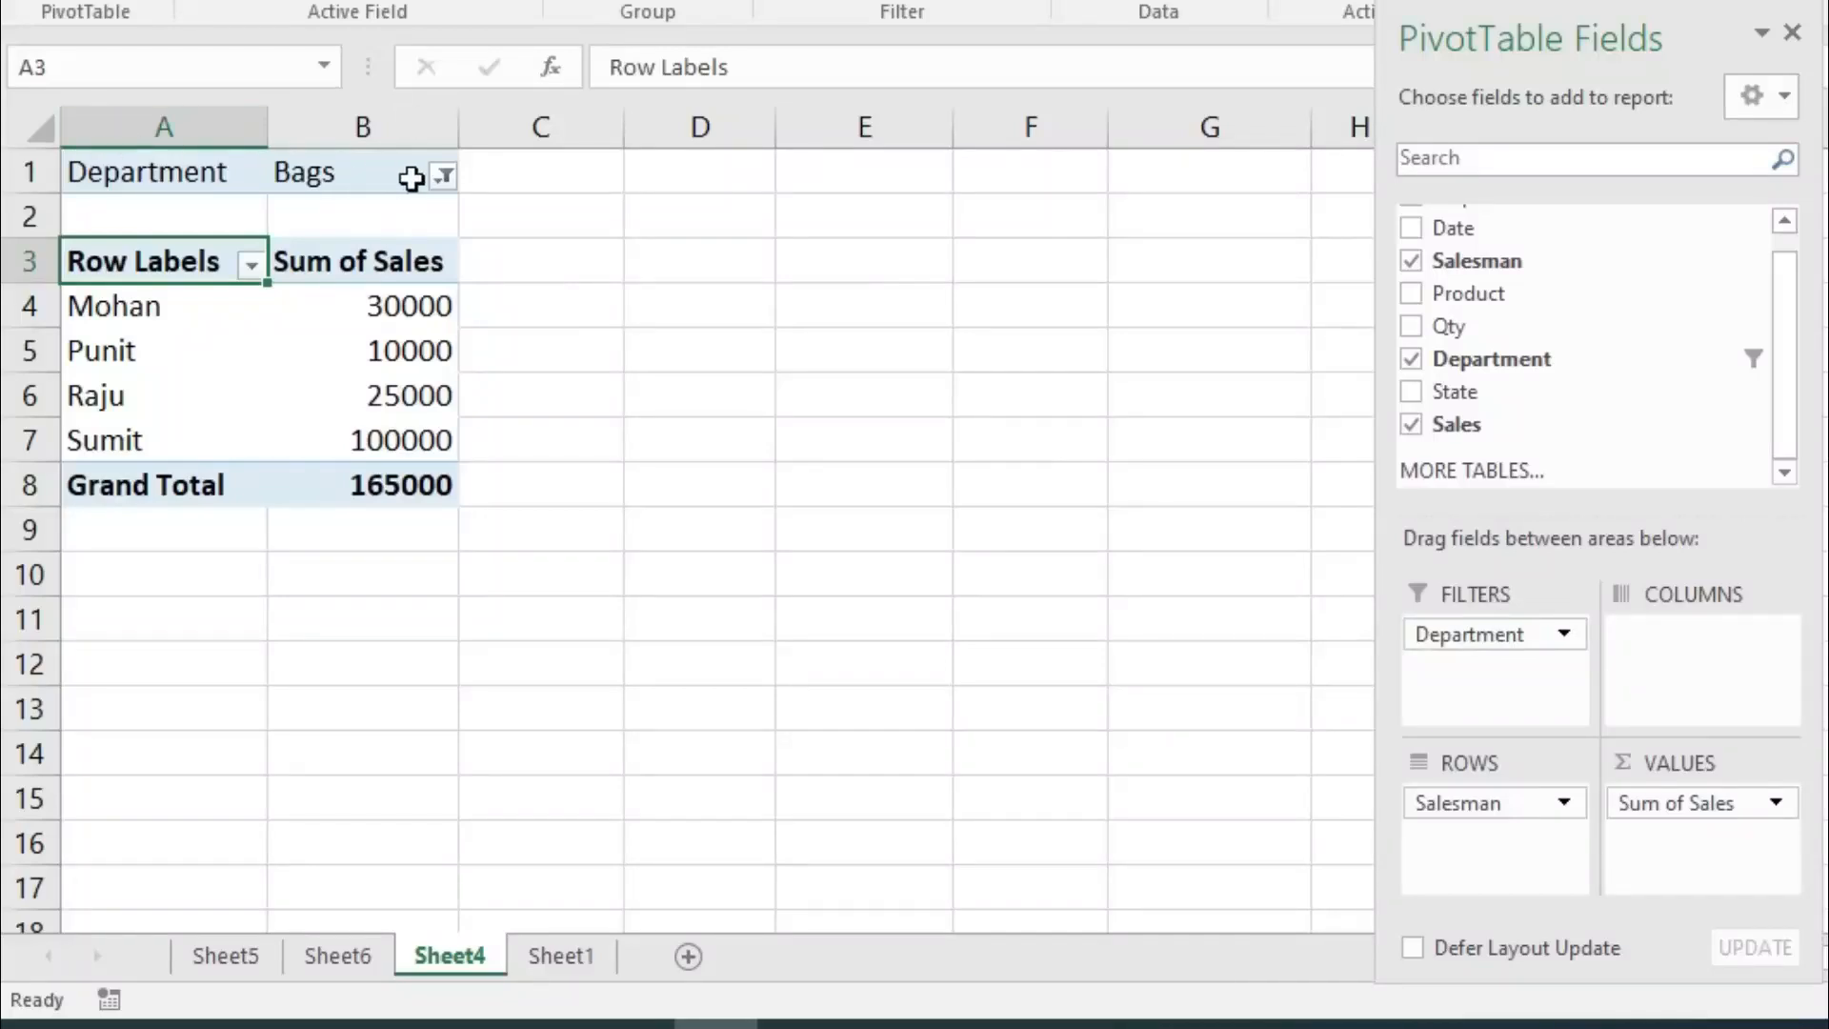
Step: Switch the Department report filter to Electronics and select the grand total of sales
left_click(440, 177)
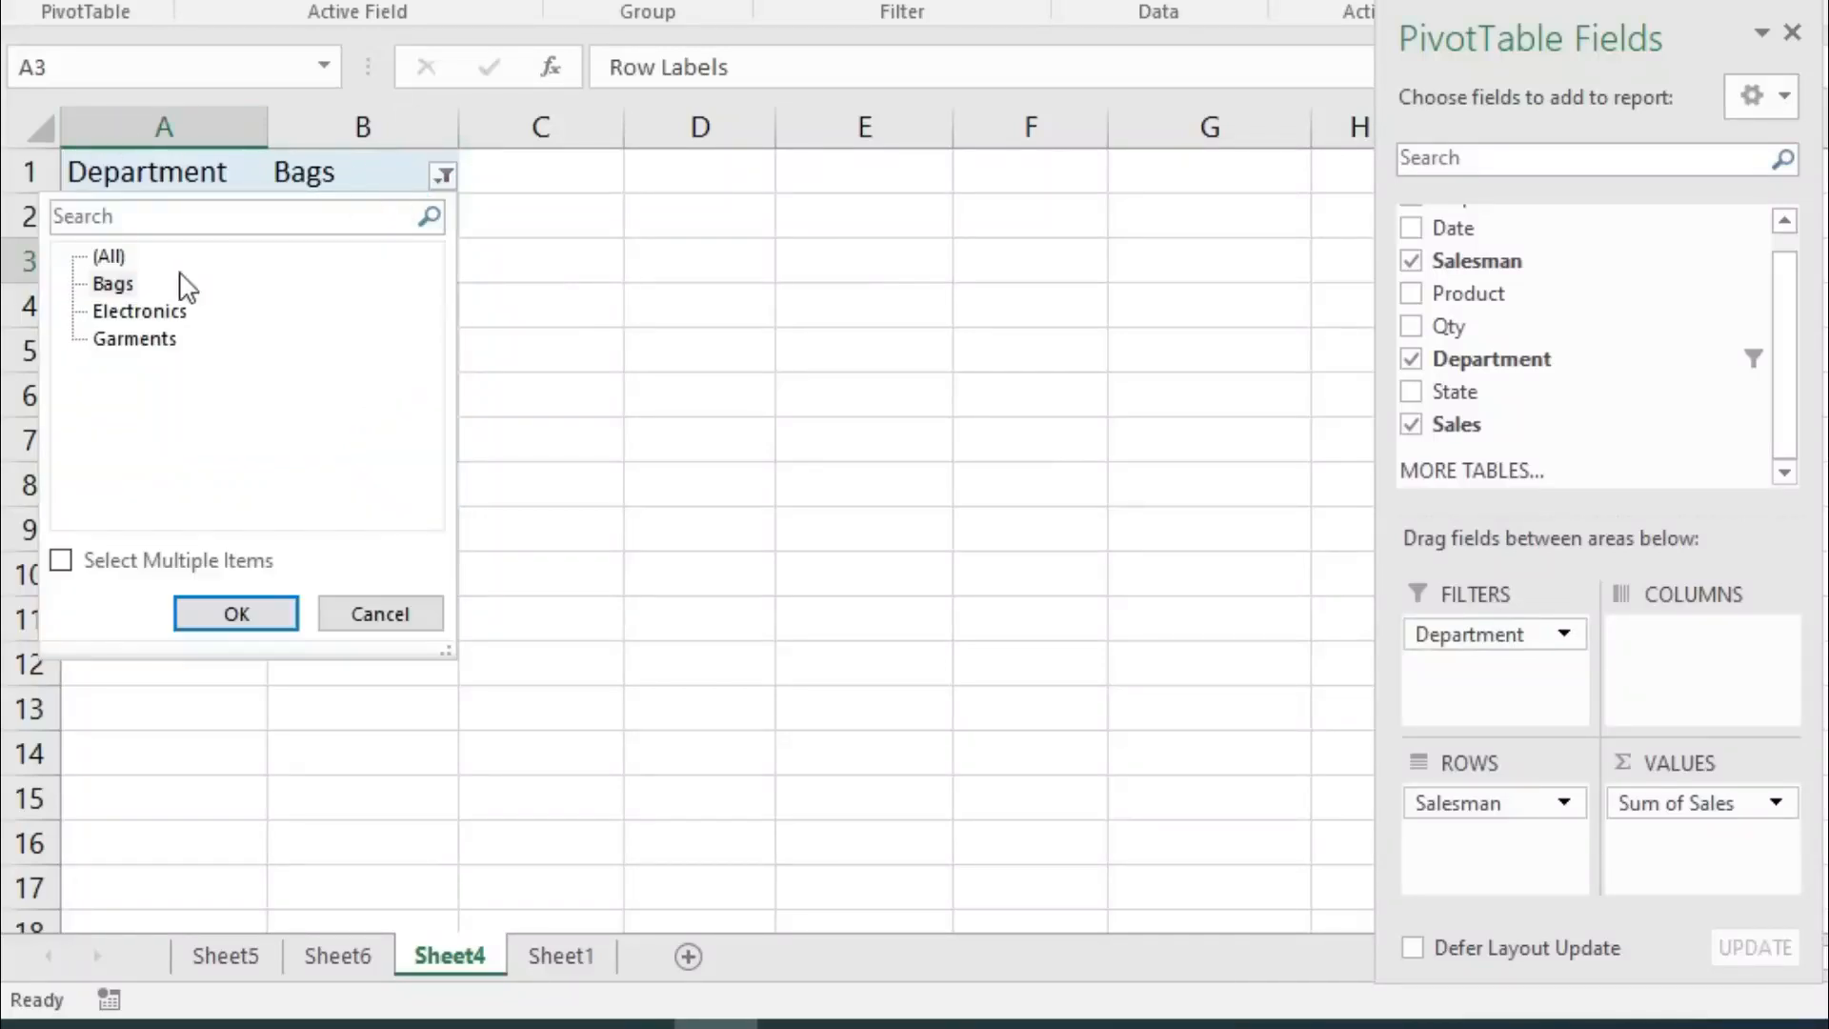
left_click(160, 318)
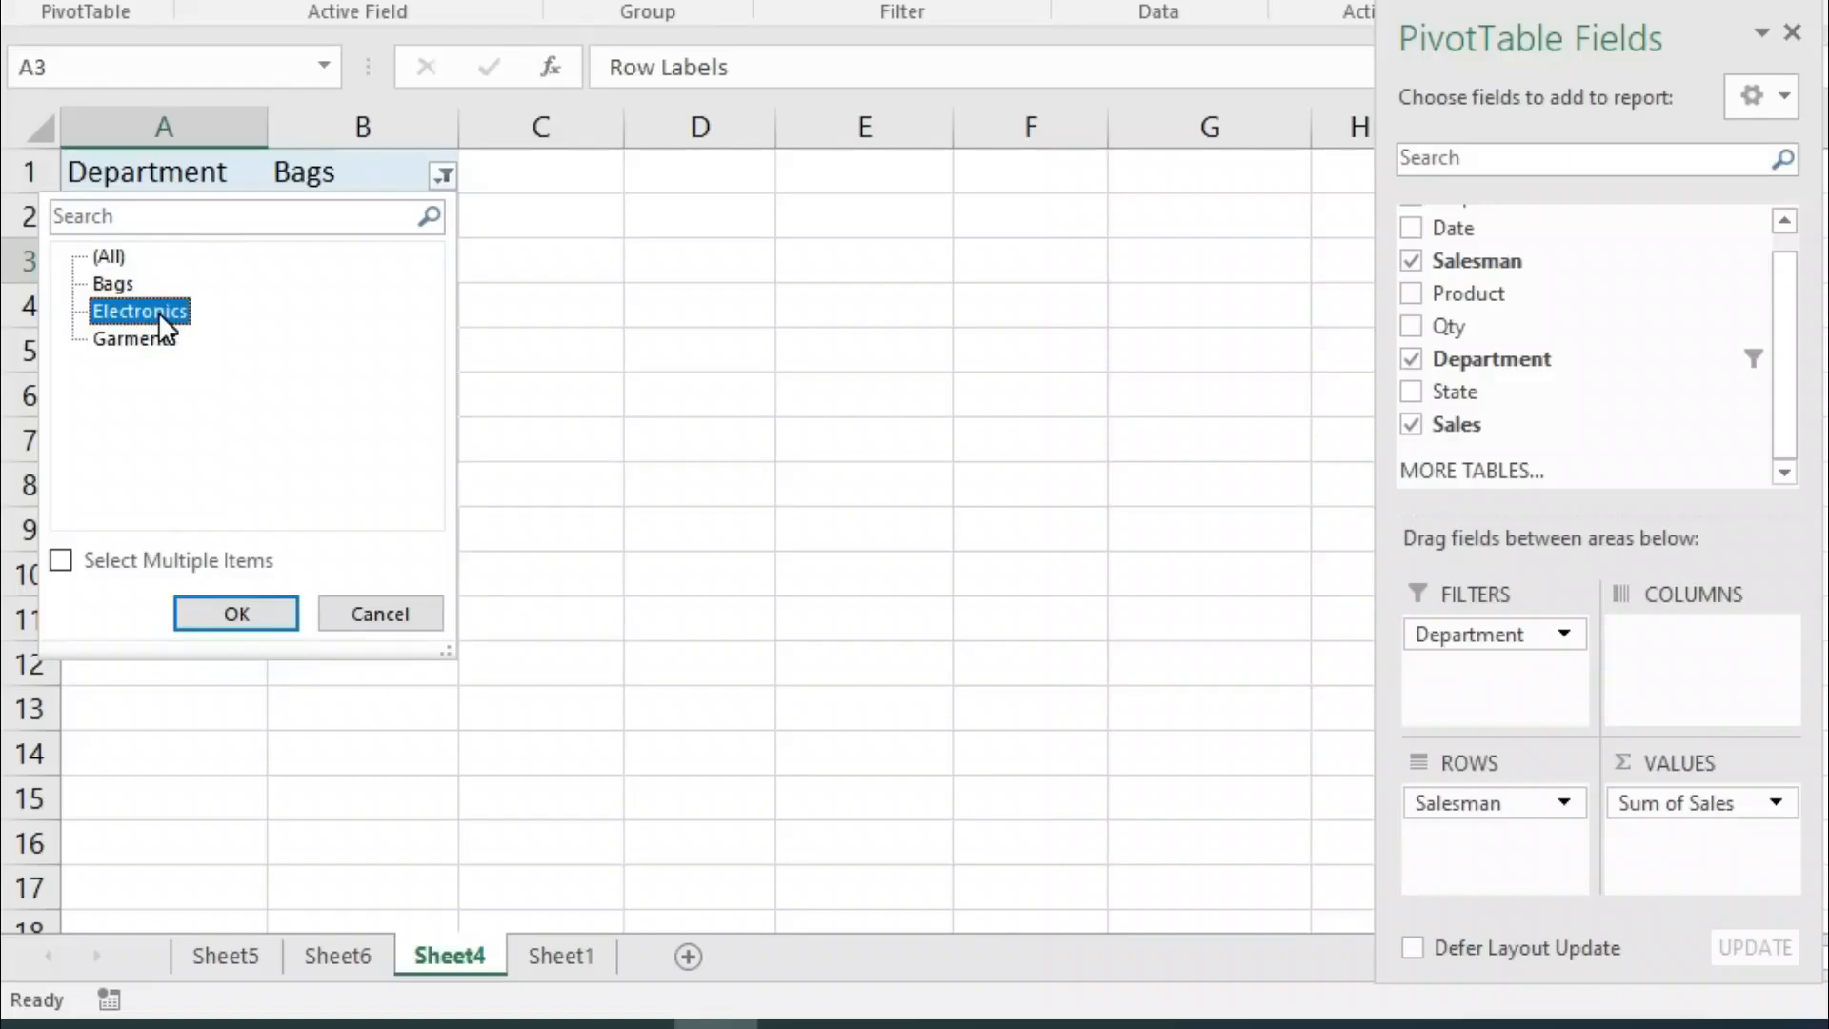
left_click(229, 614)
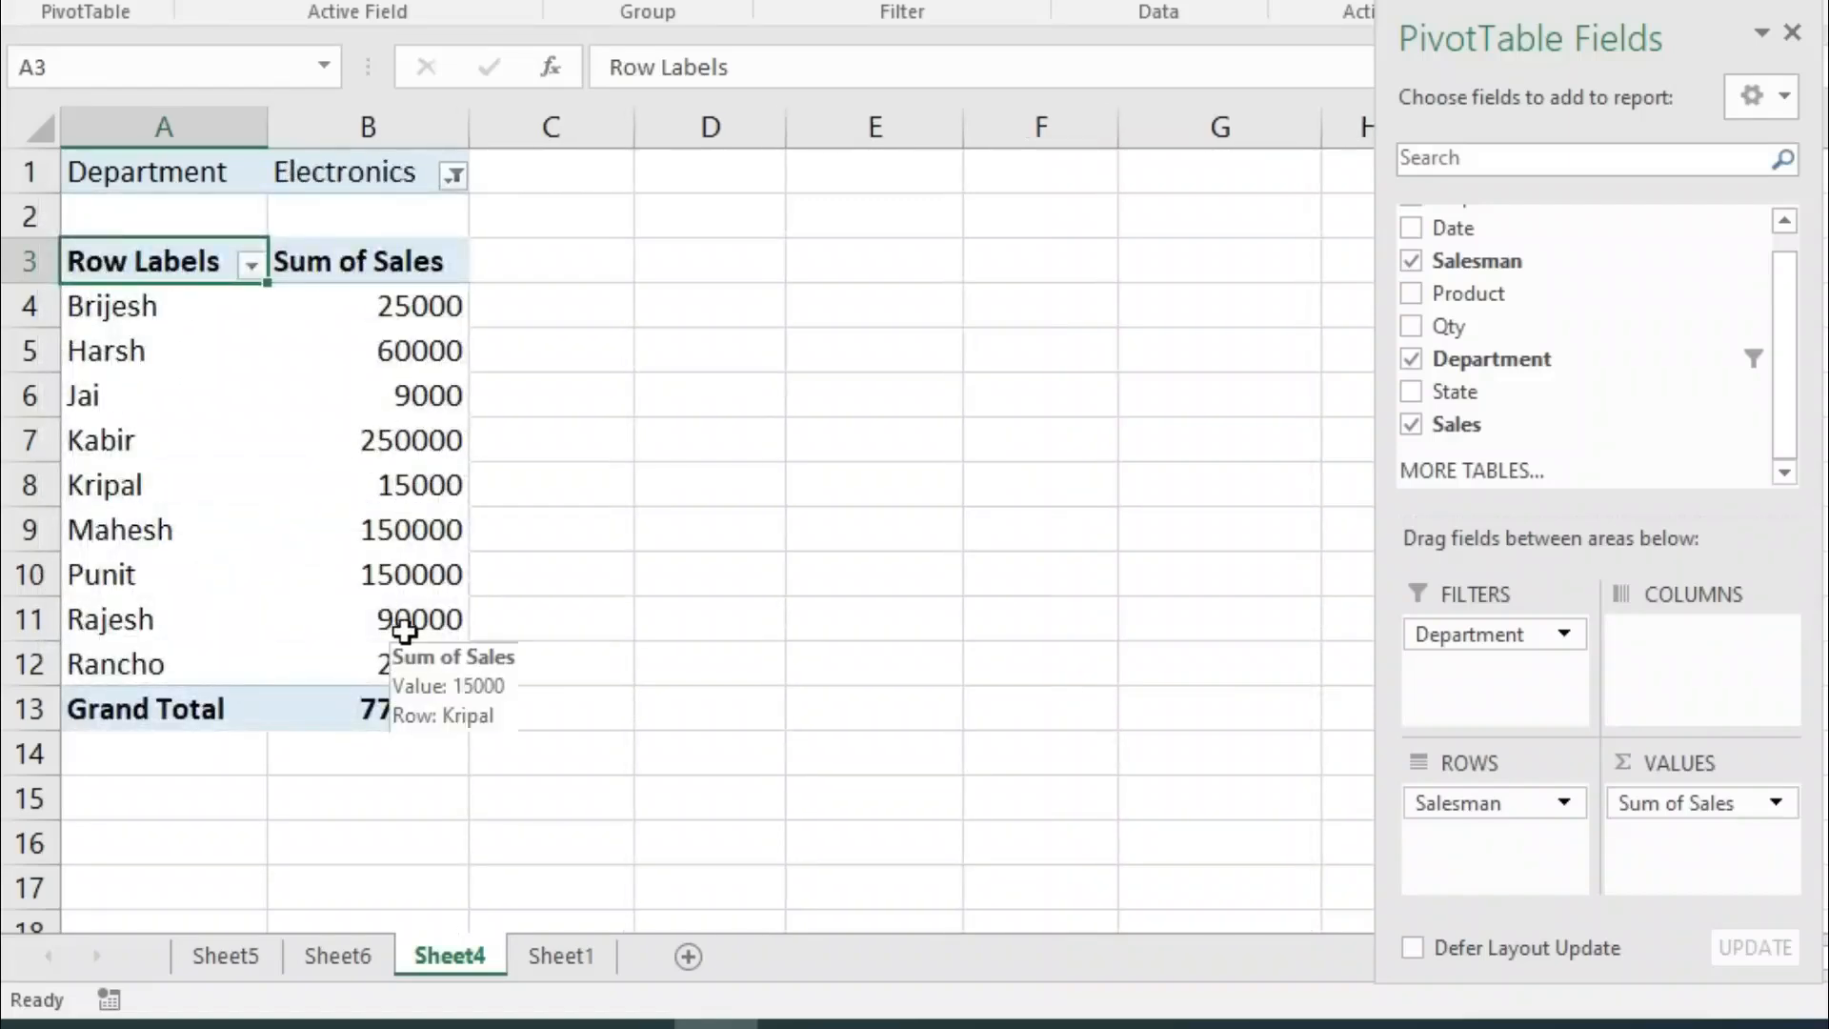
left_click(358, 716)
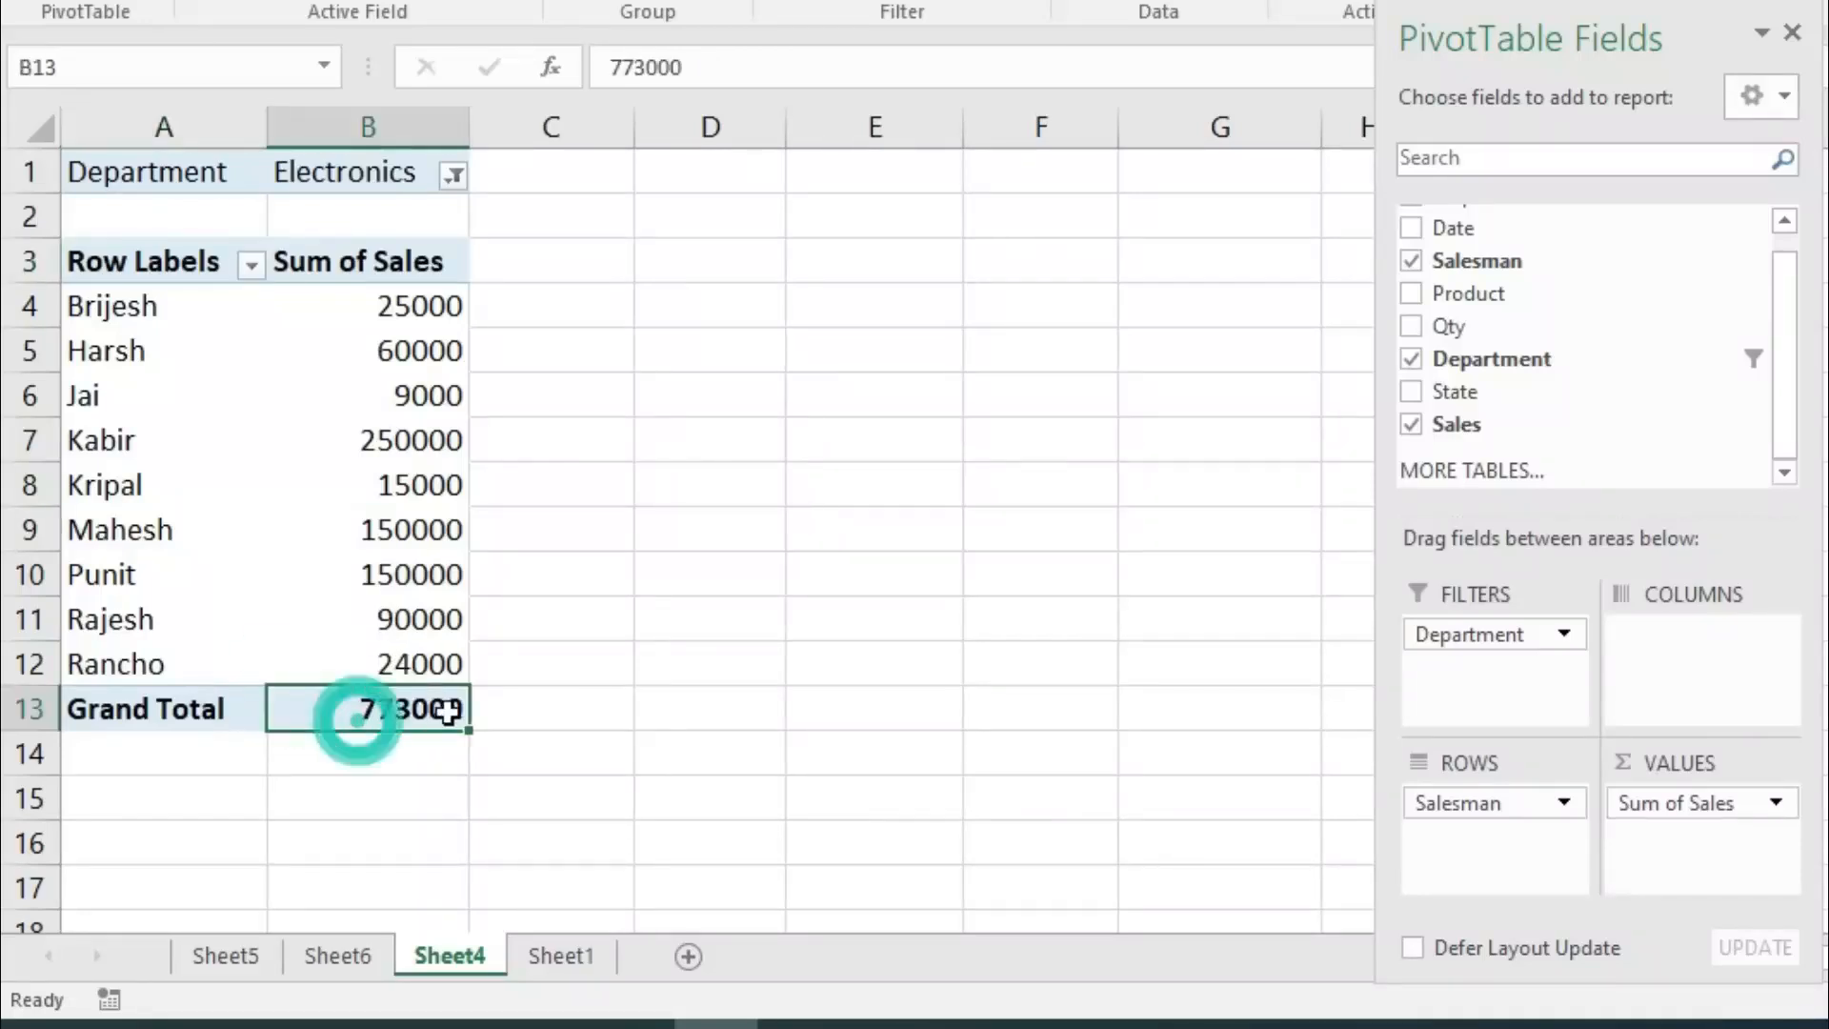
Step: Switch the Department report filter to Garments and select a sales value in the PivotTable
left_click(454, 175)
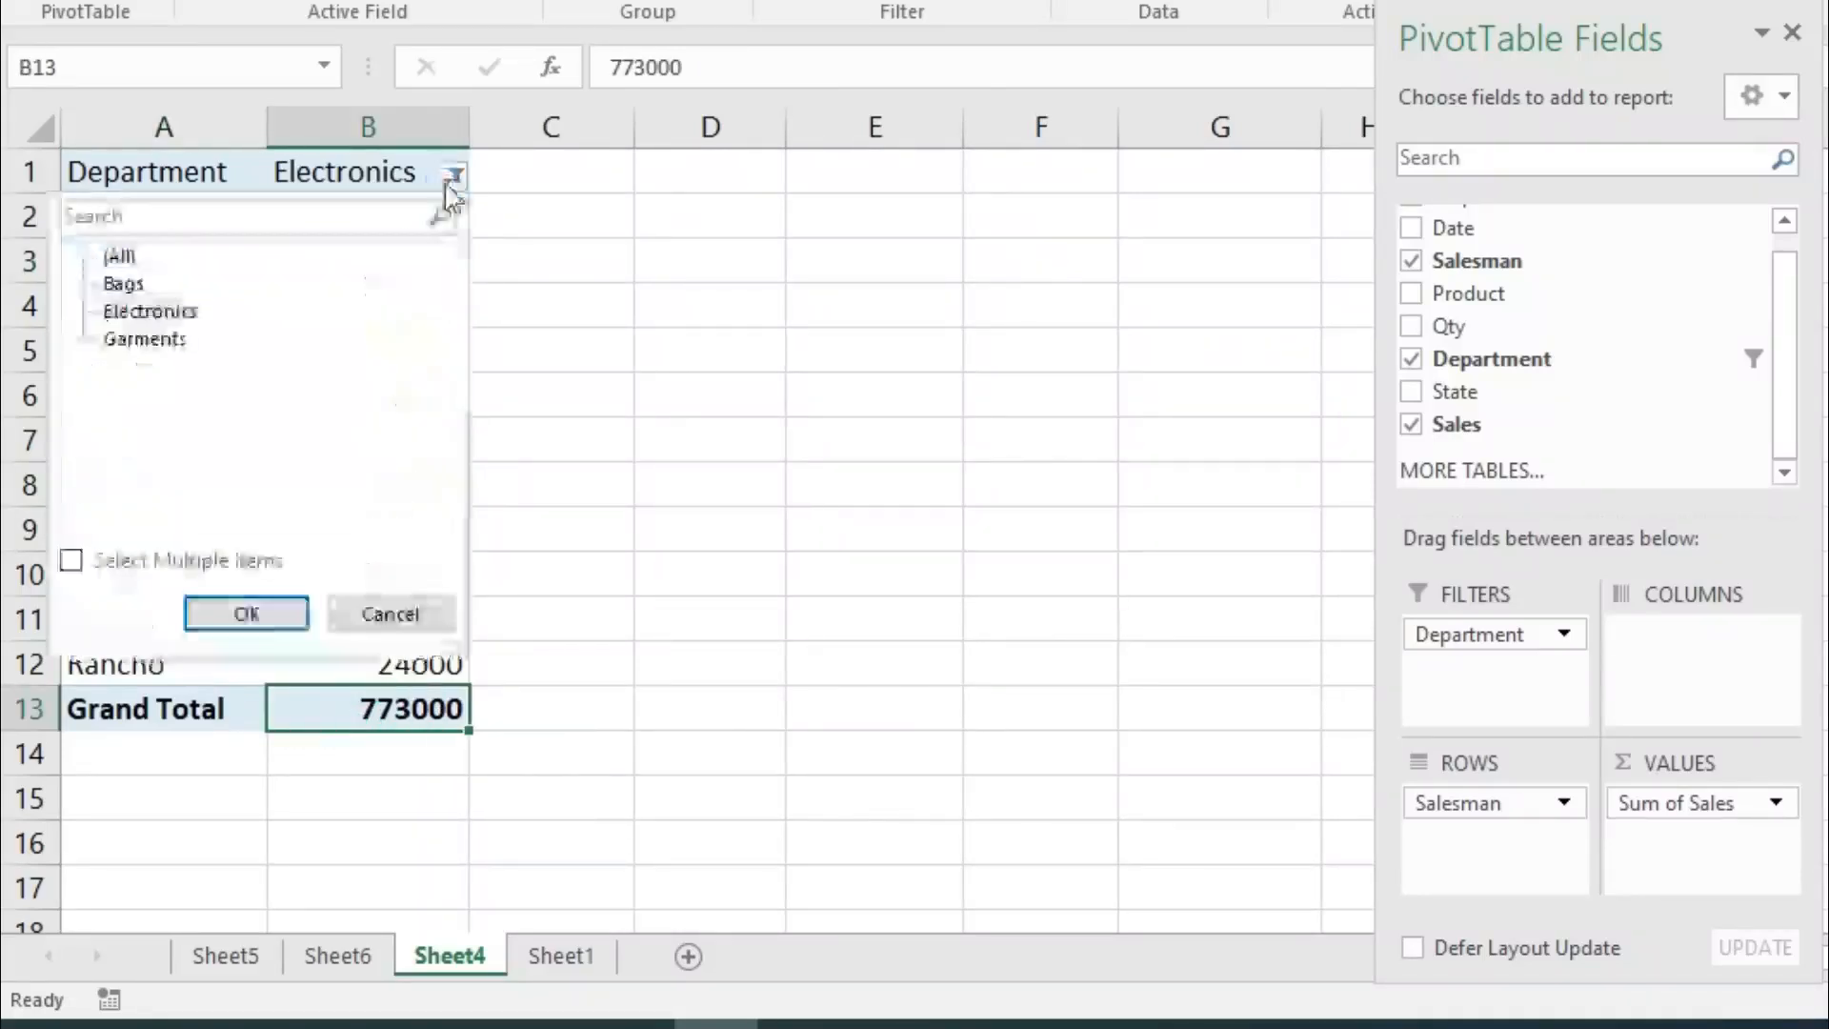
left_click(130, 343)
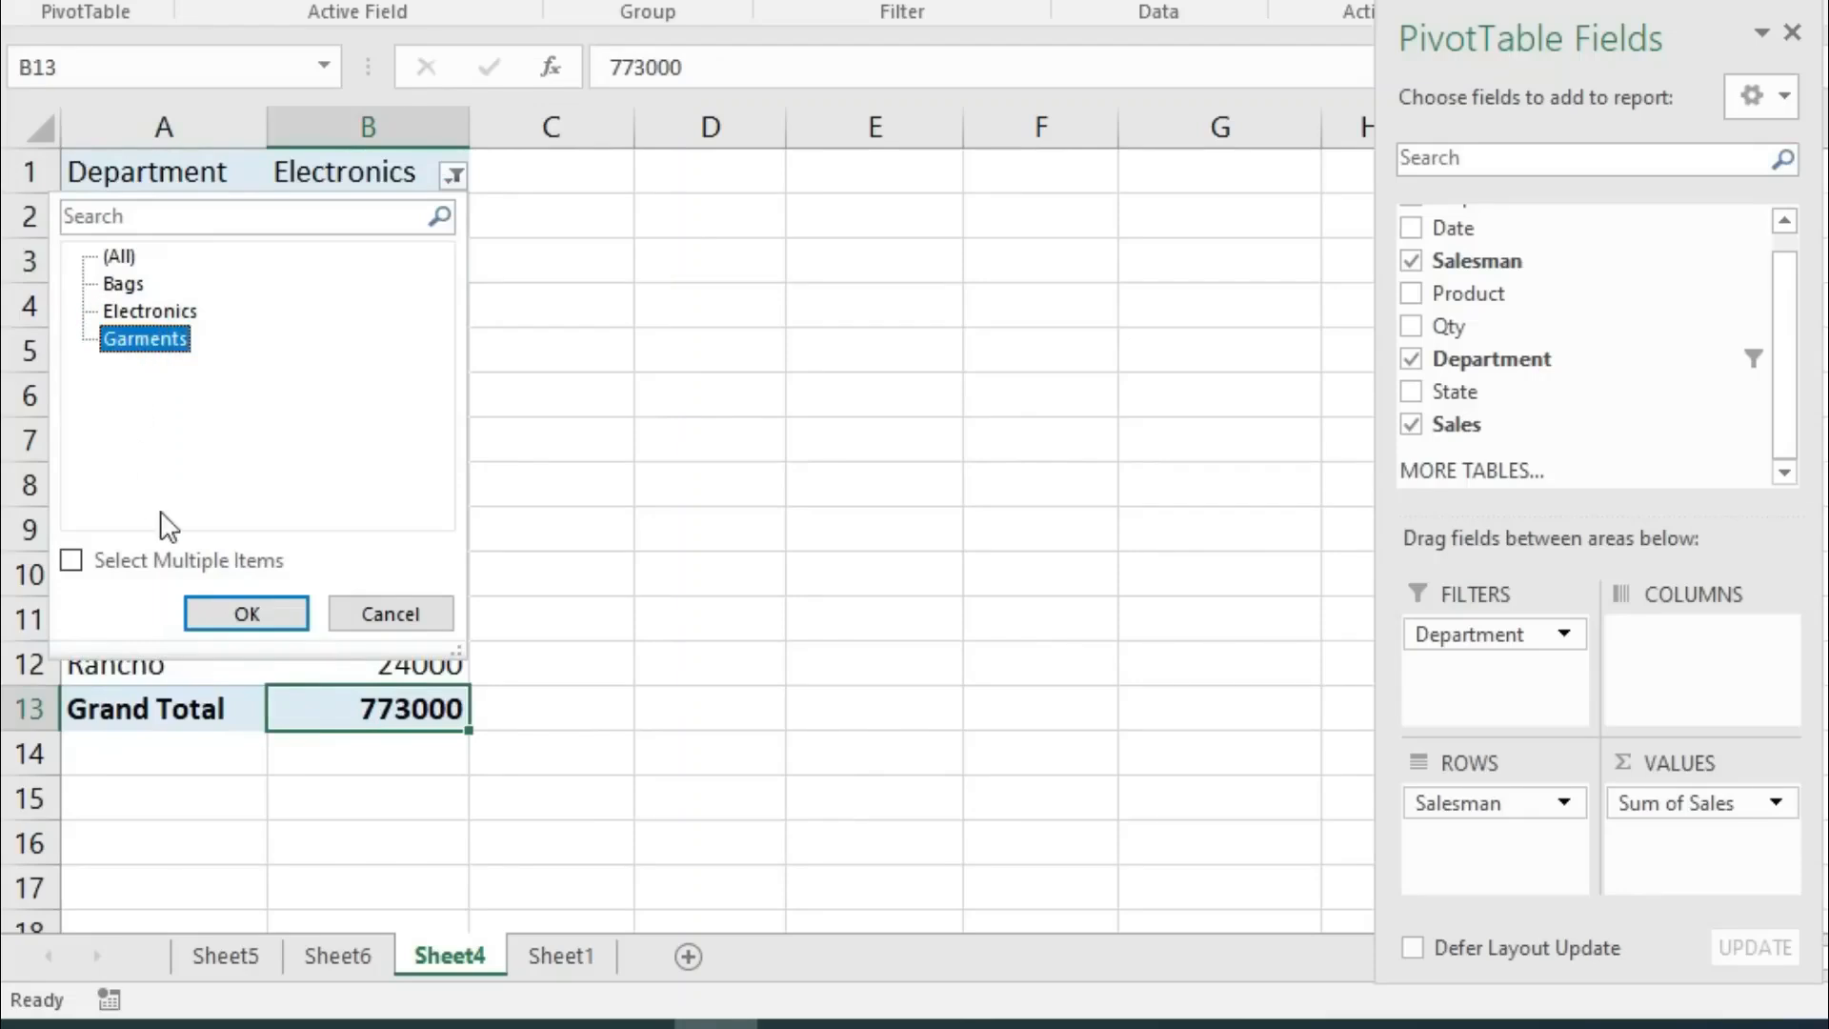
left_click(212, 606)
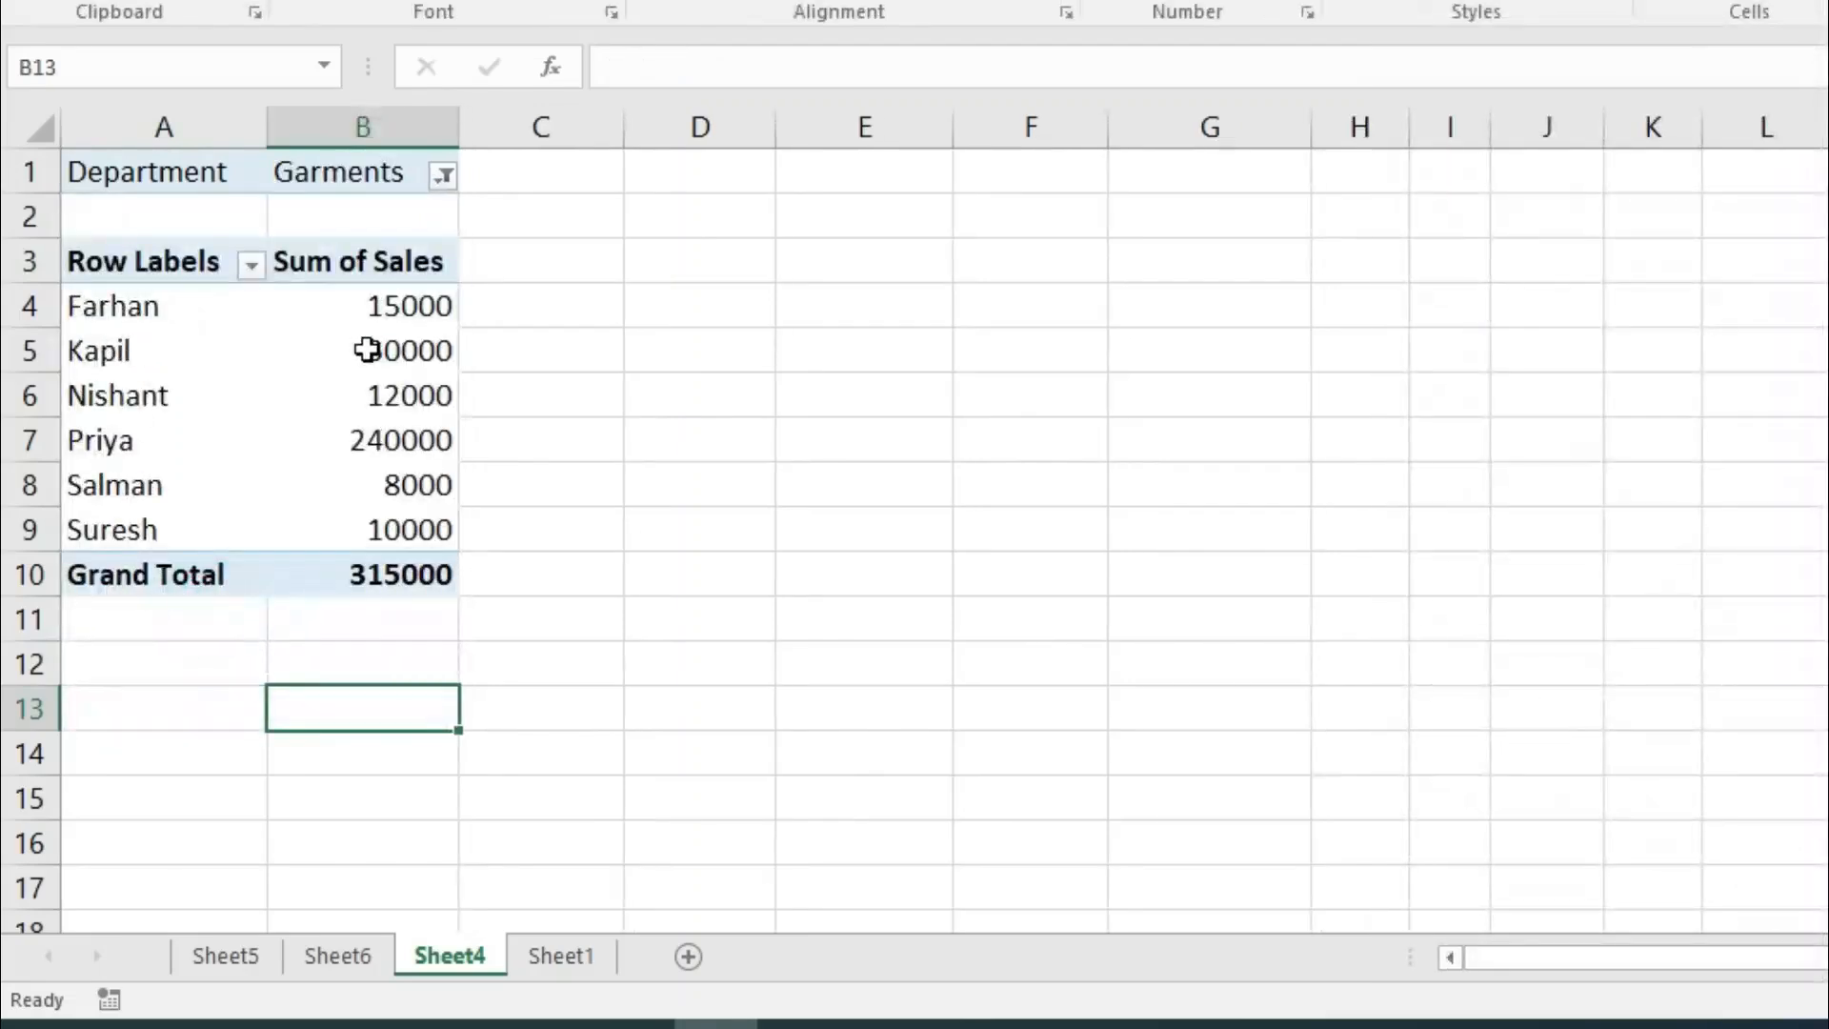
left_click(362, 395)
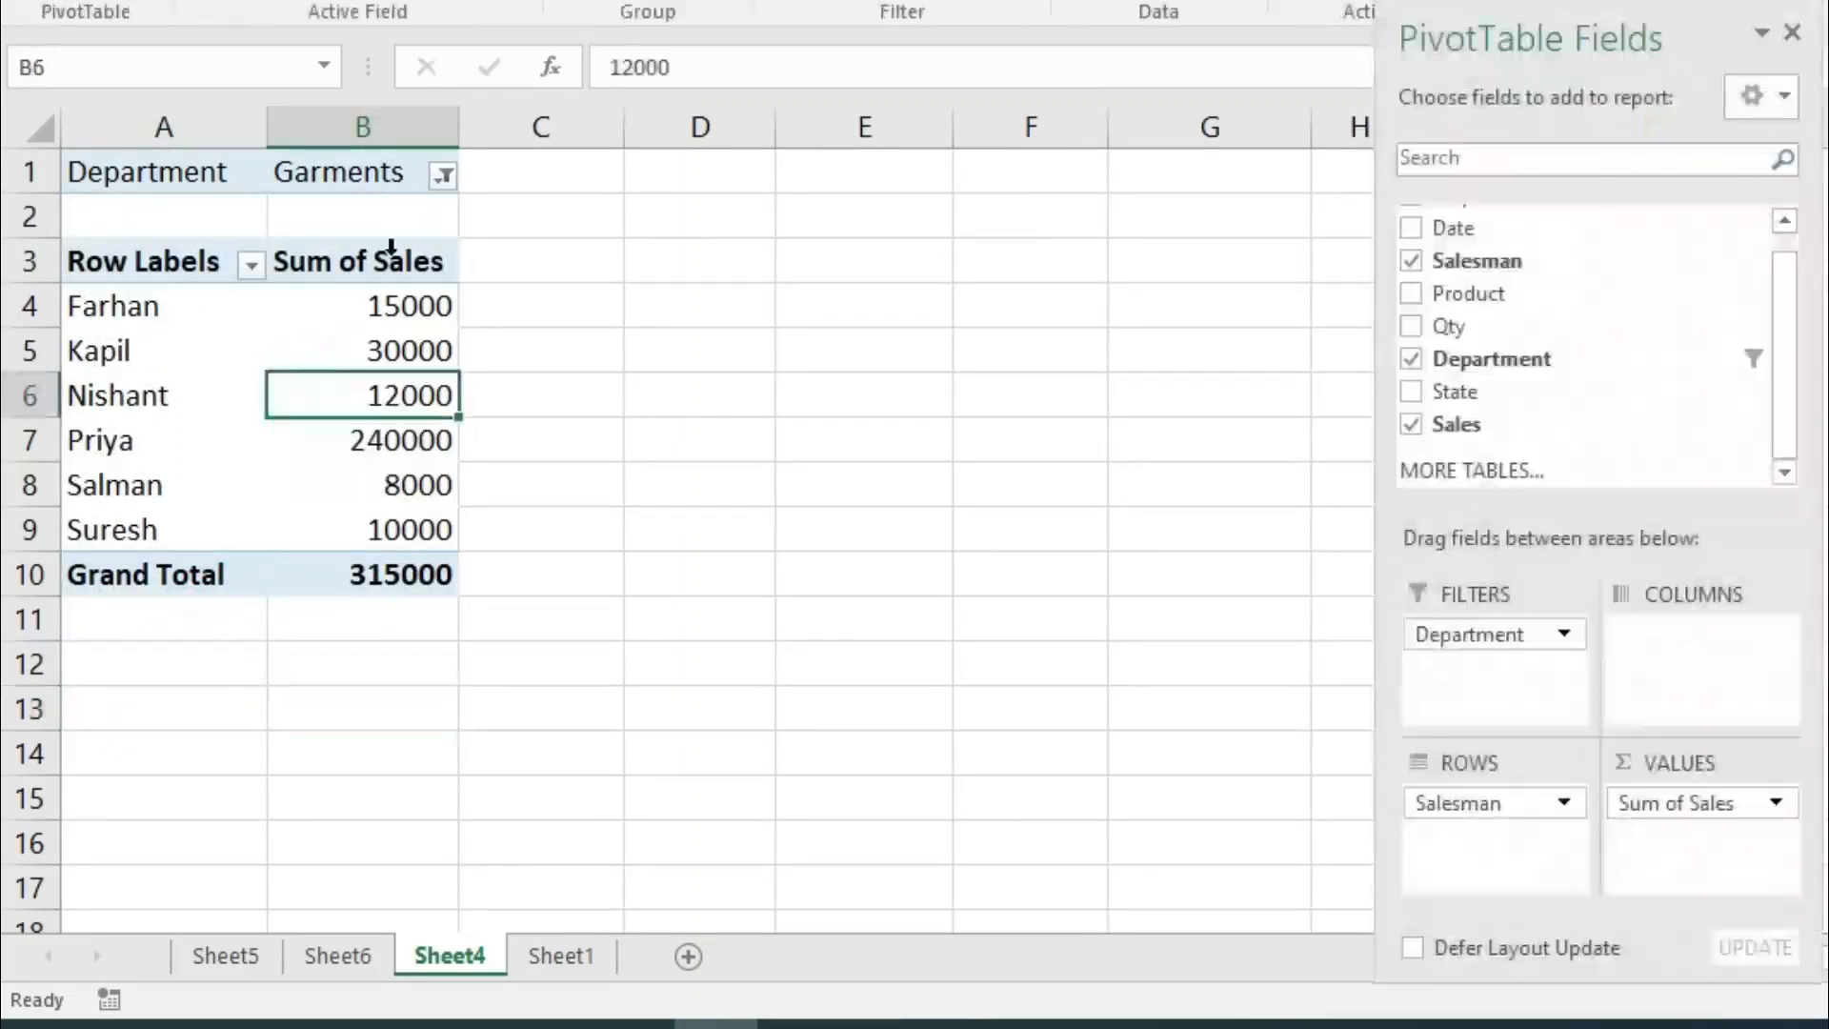
Step: Reset the Department report filter to (All)
left_click(442, 177)
left_click(122, 253)
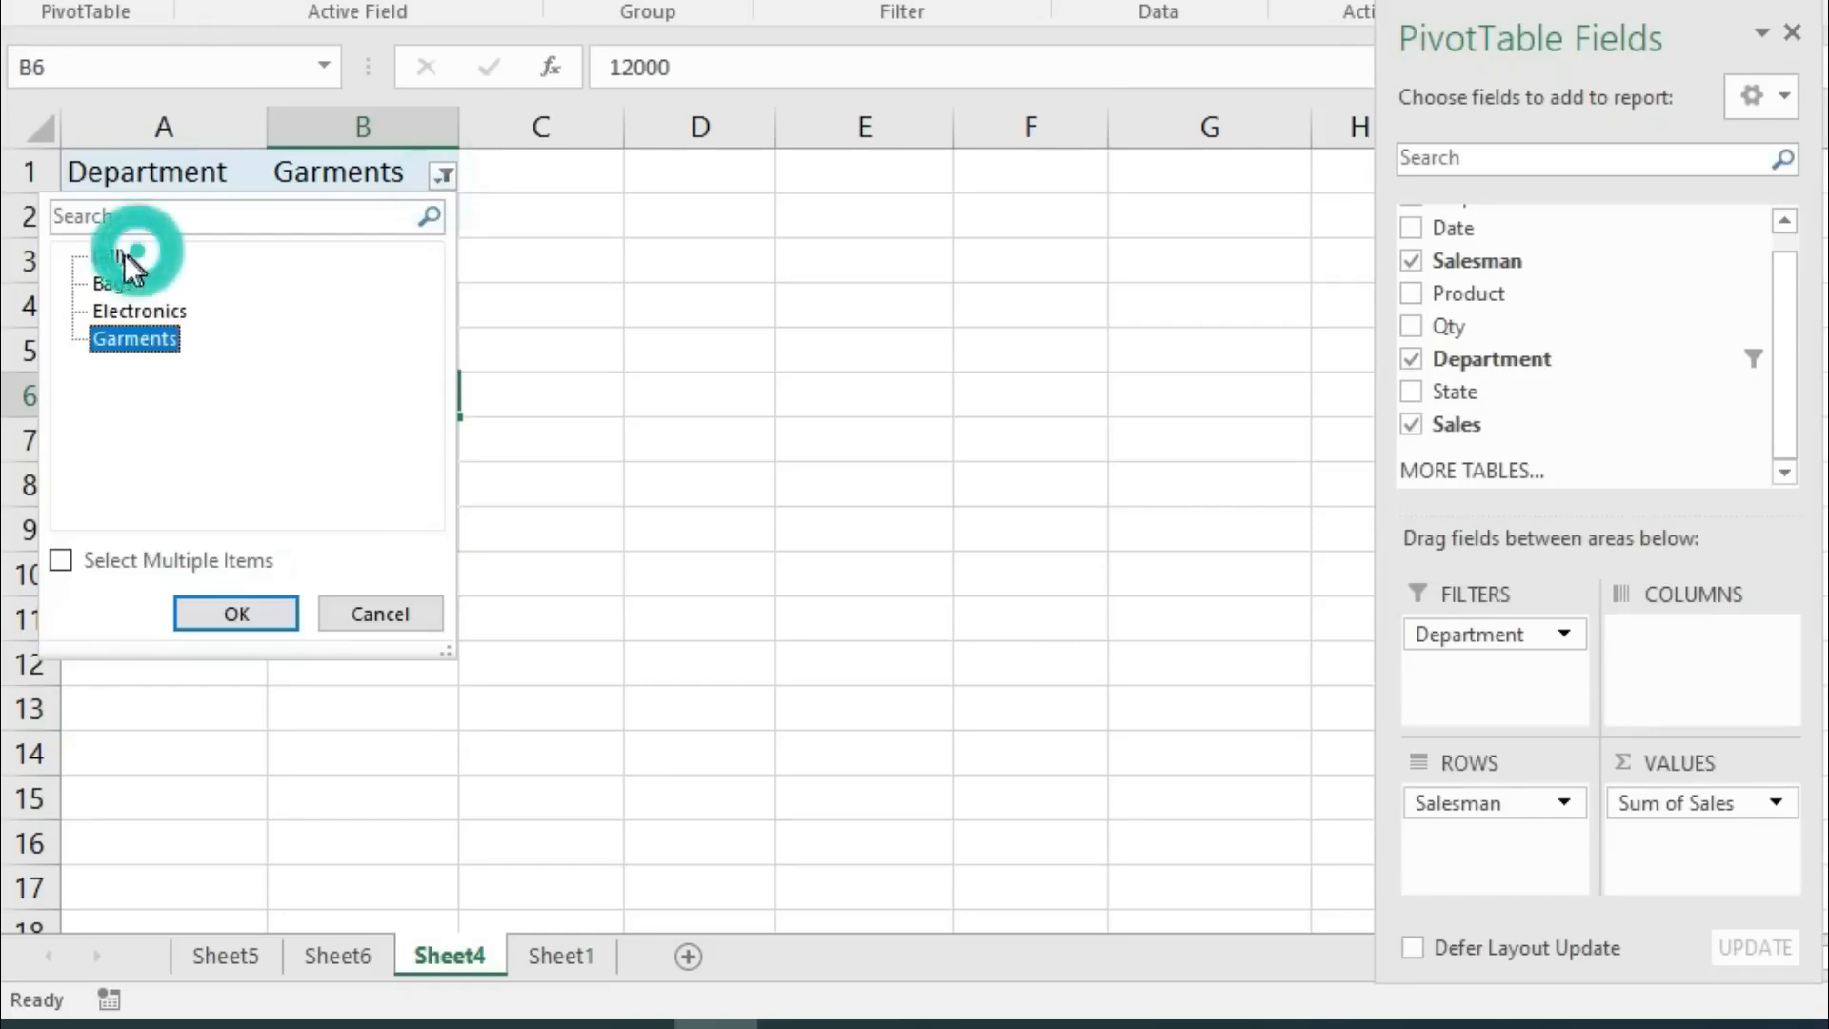
left_click(211, 617)
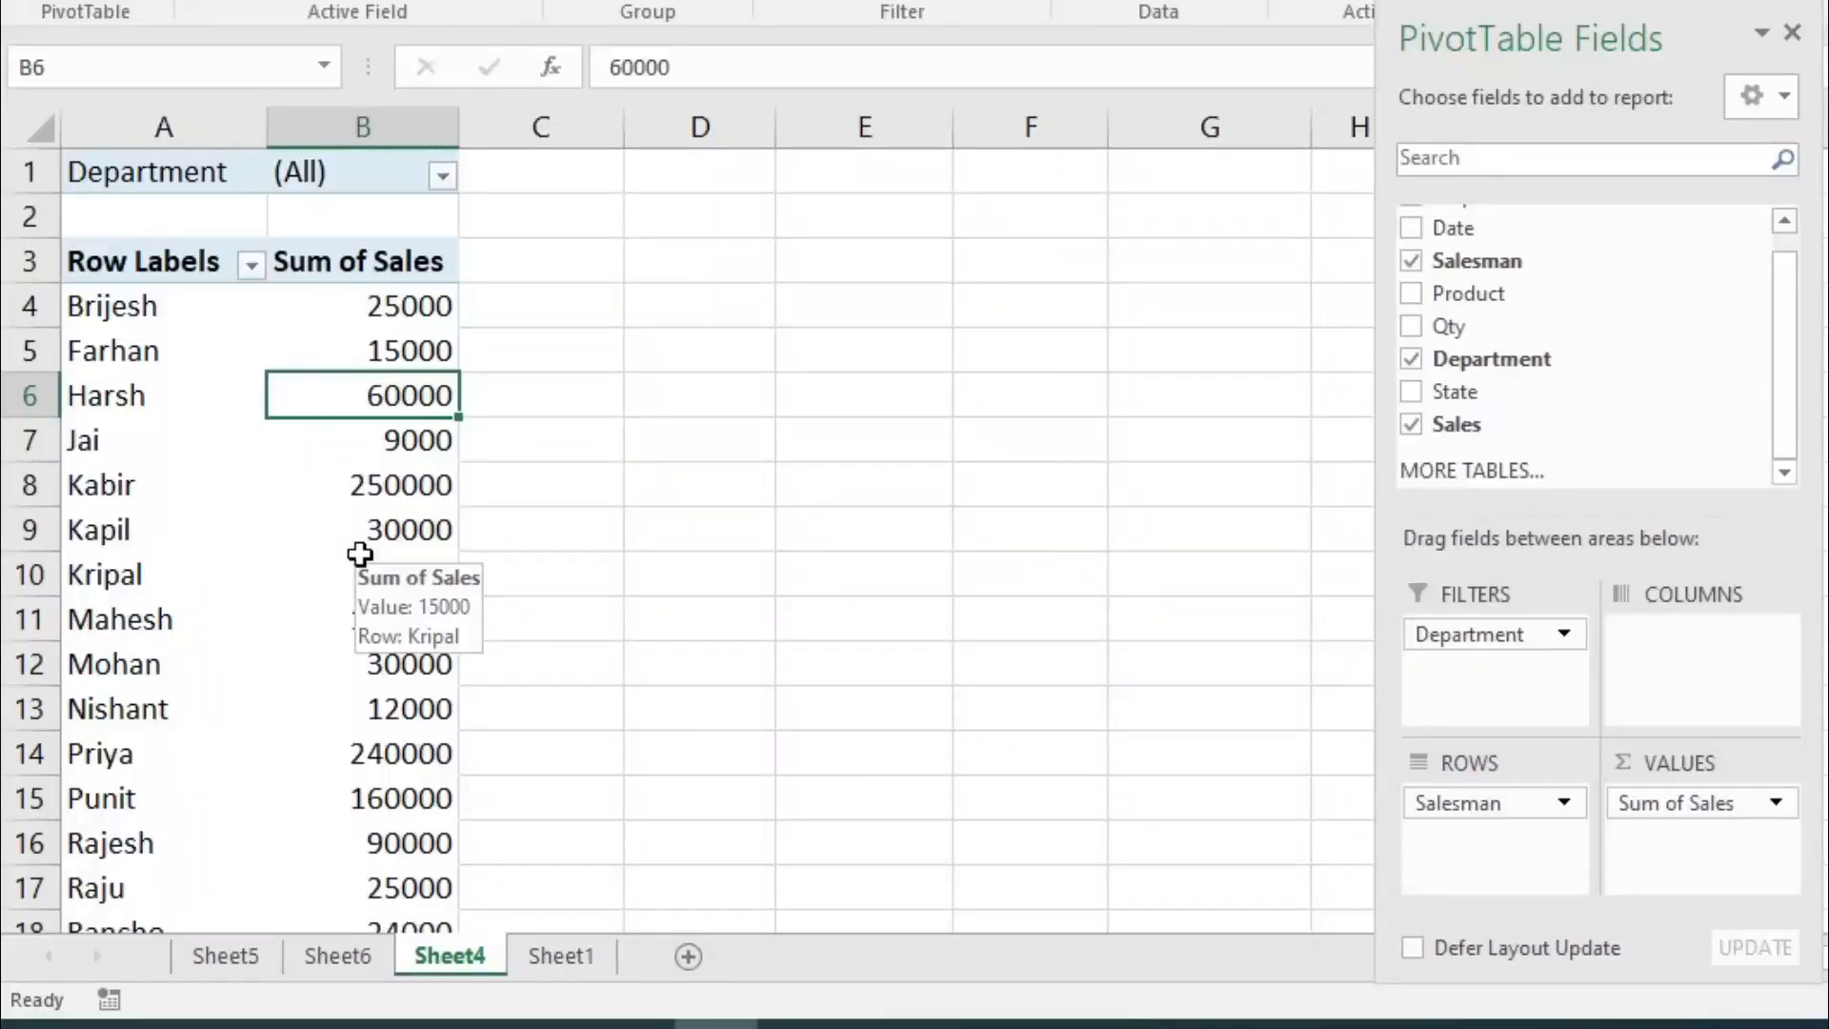
Step: Remove Department from the Filters area and add State there instead
left_click_drag(1557, 646, 1533, 367)
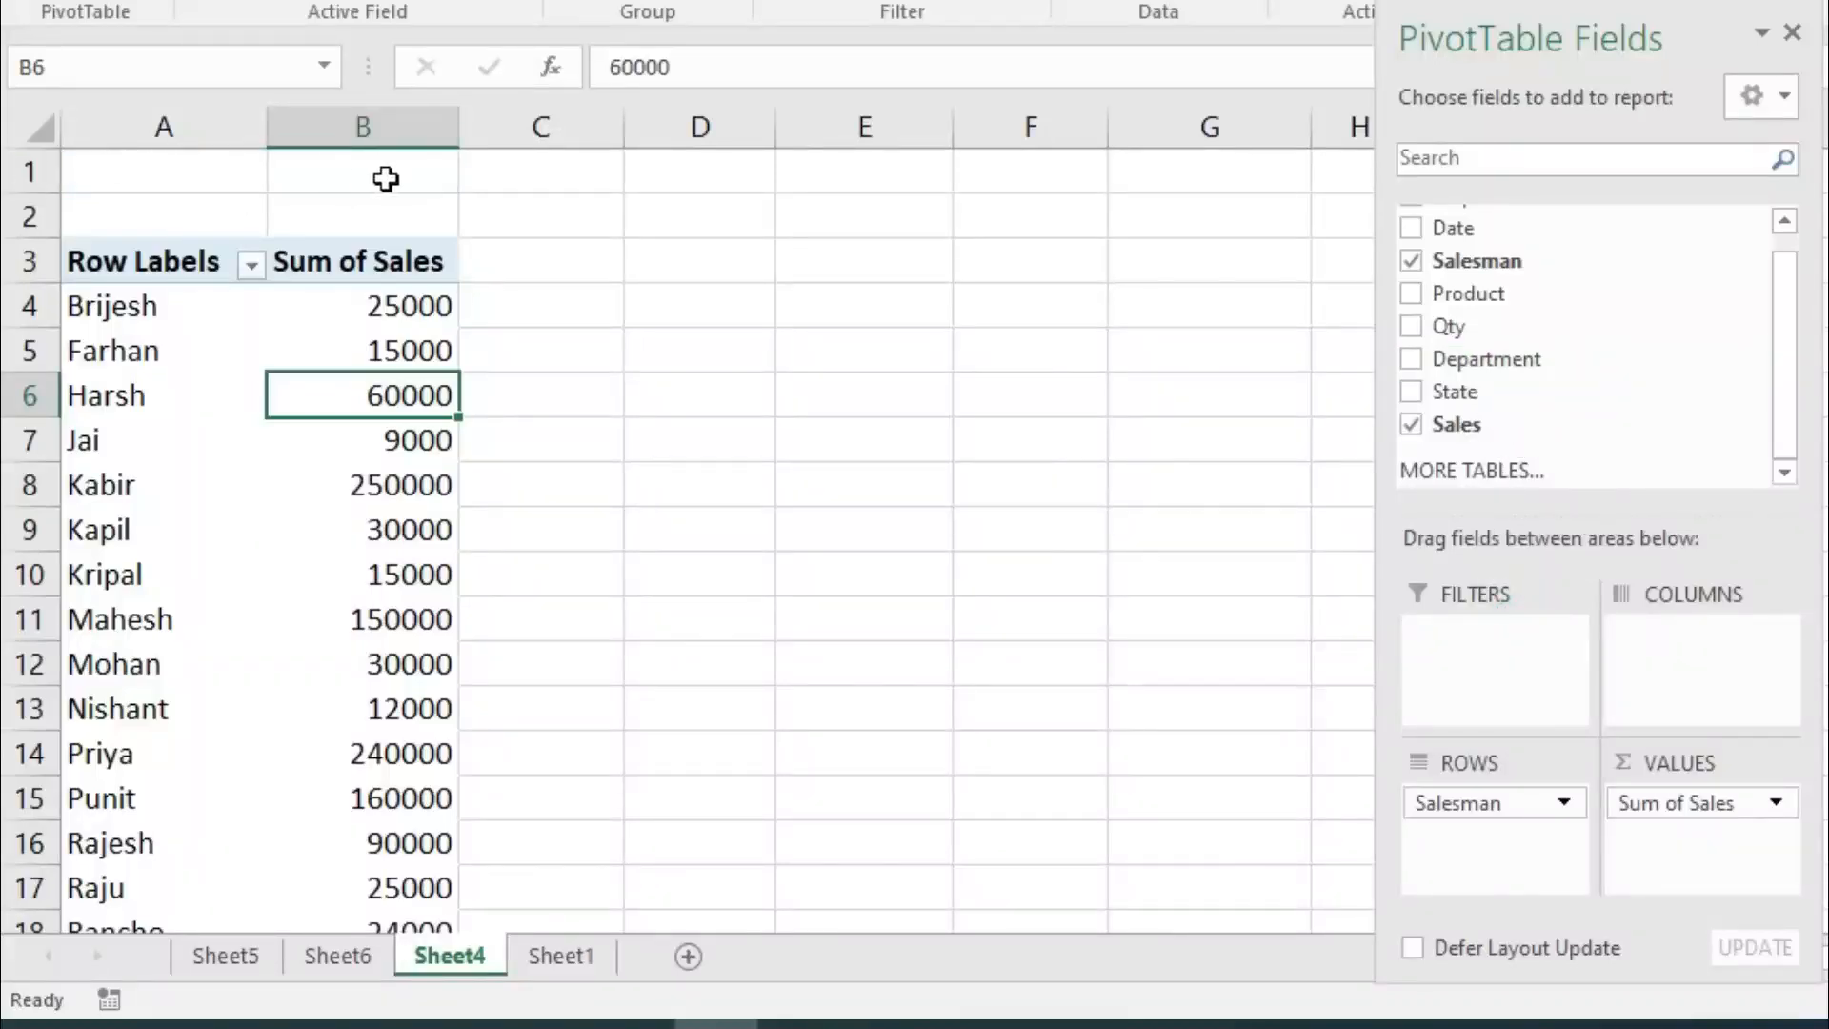
left_click_drag(1448, 391, 1433, 640)
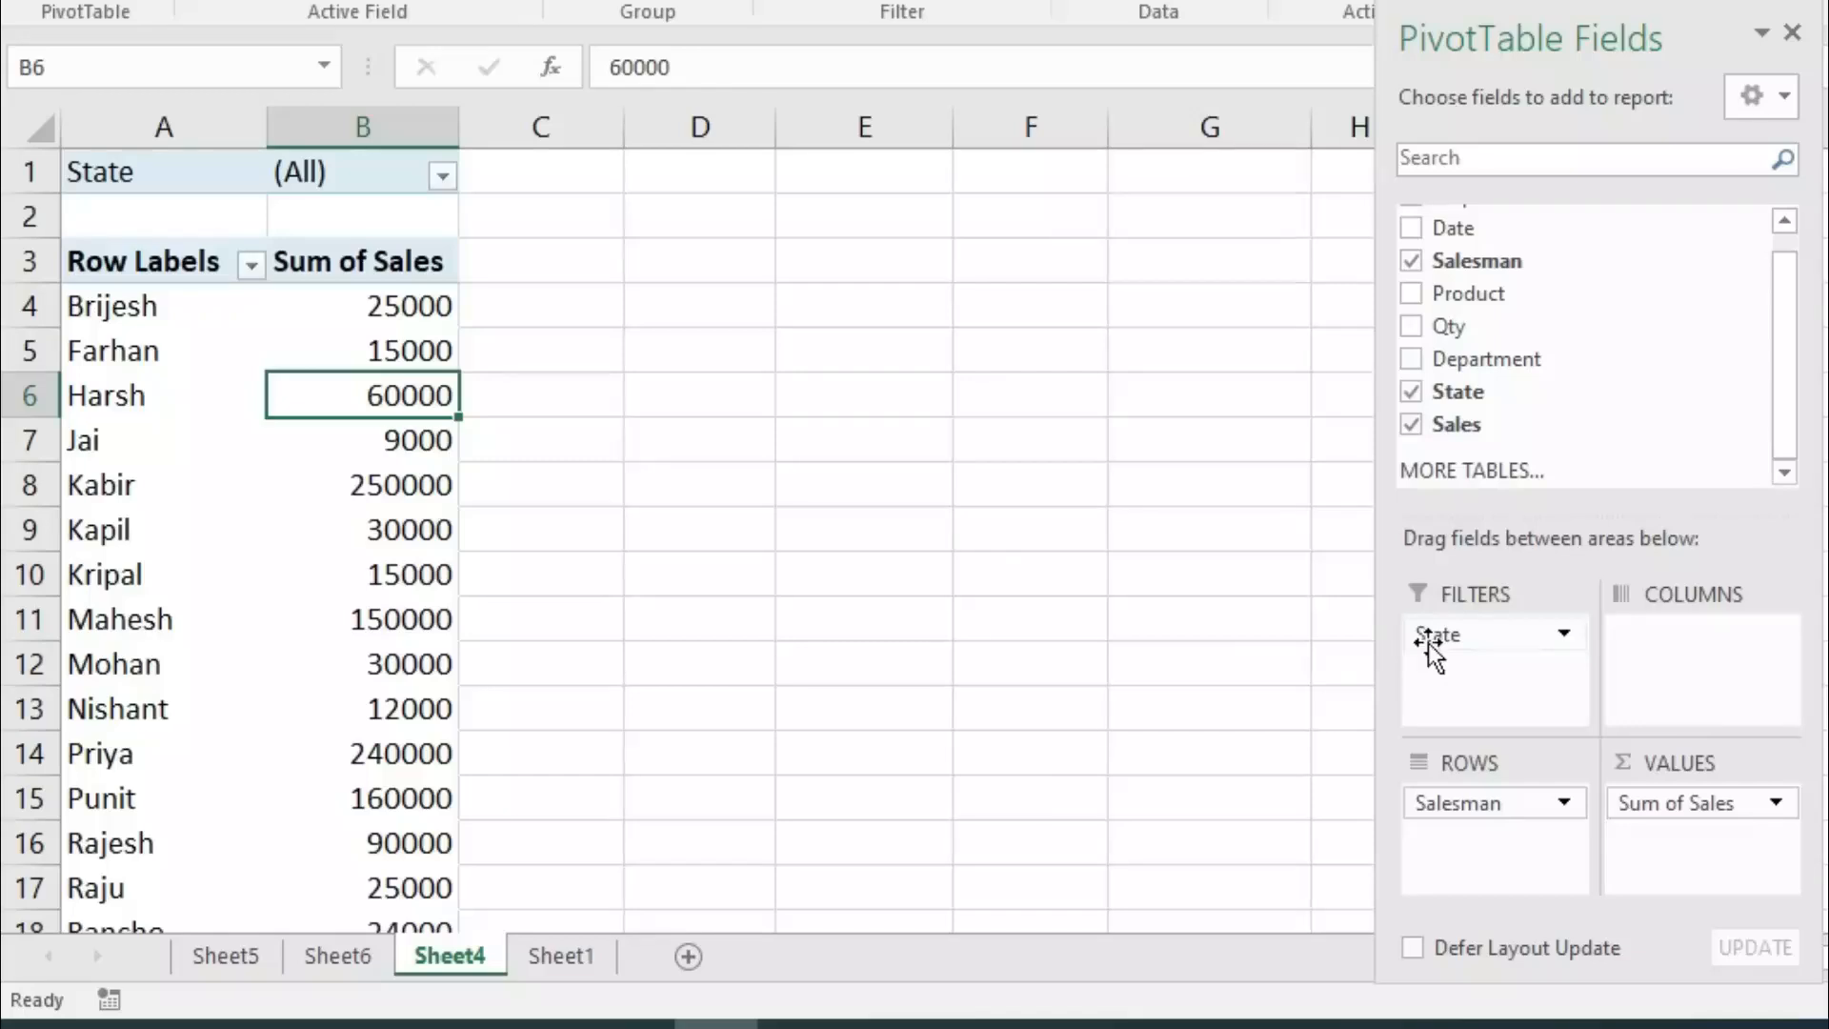
Step: Filter the PivotTable by State to Delhi, and change the filter to Punjab
left_click(444, 177)
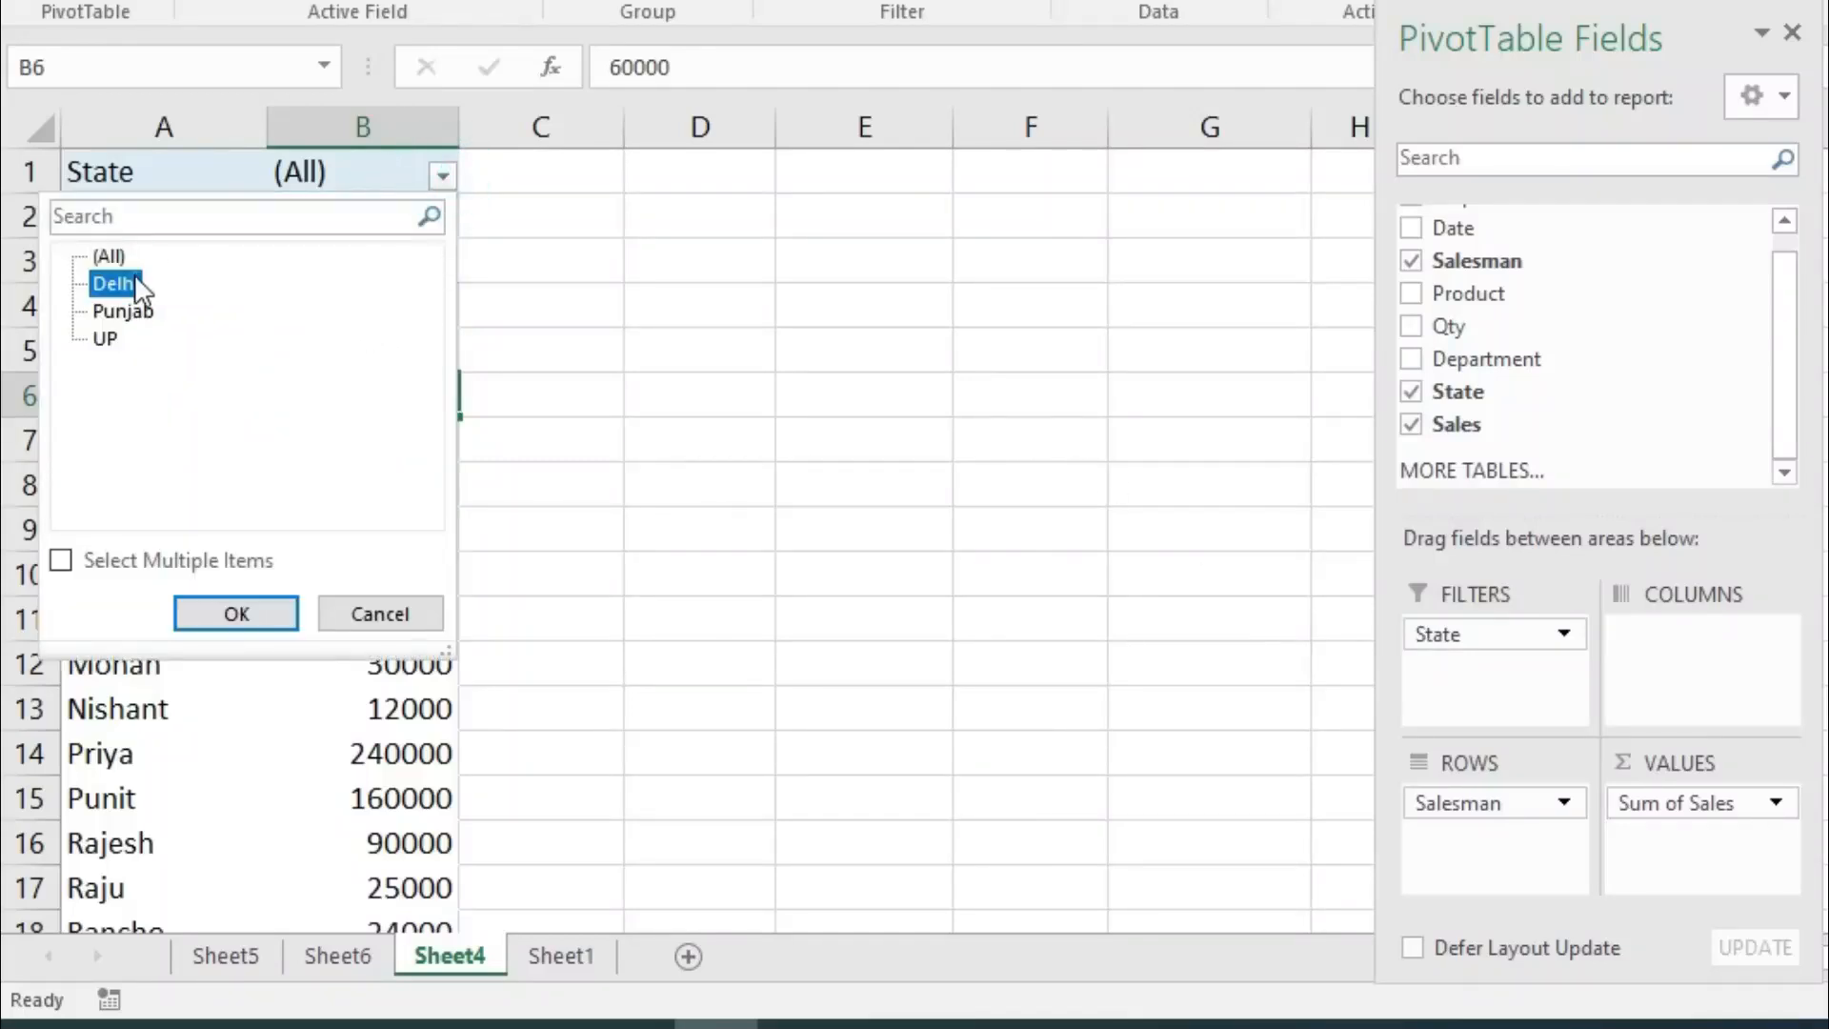
left_click(229, 613)
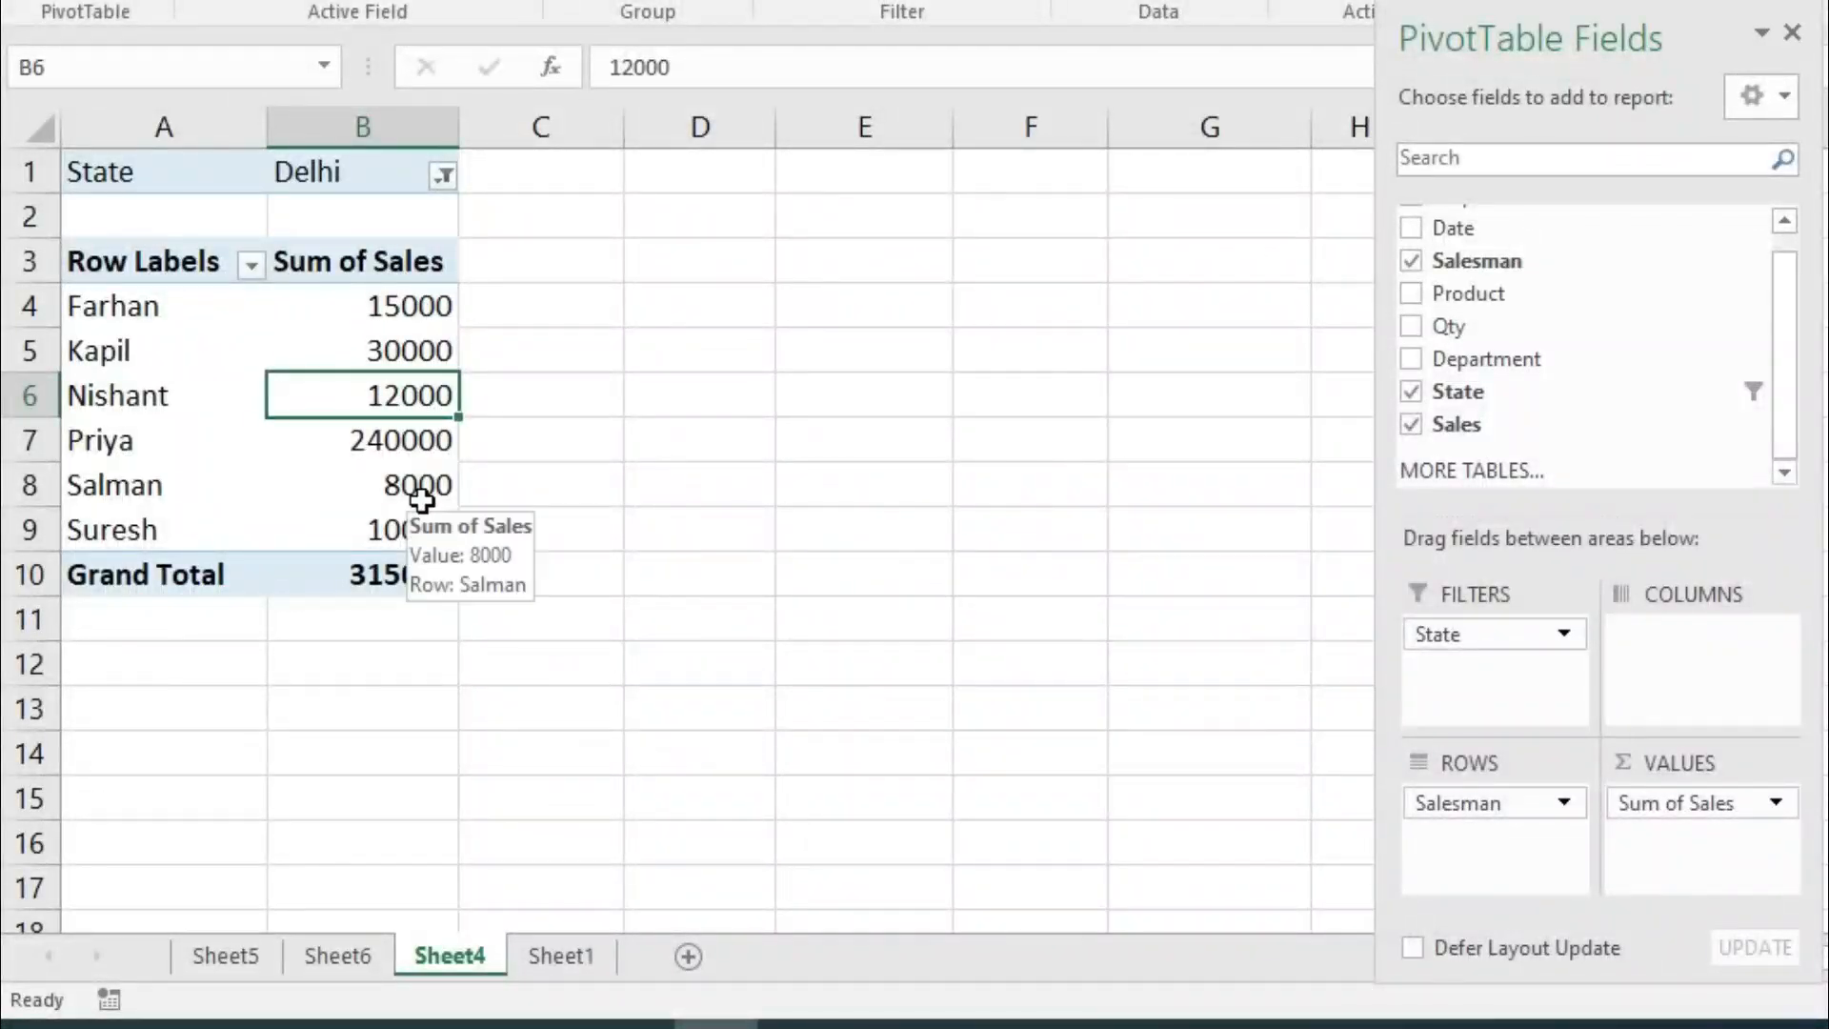
left_click(444, 176)
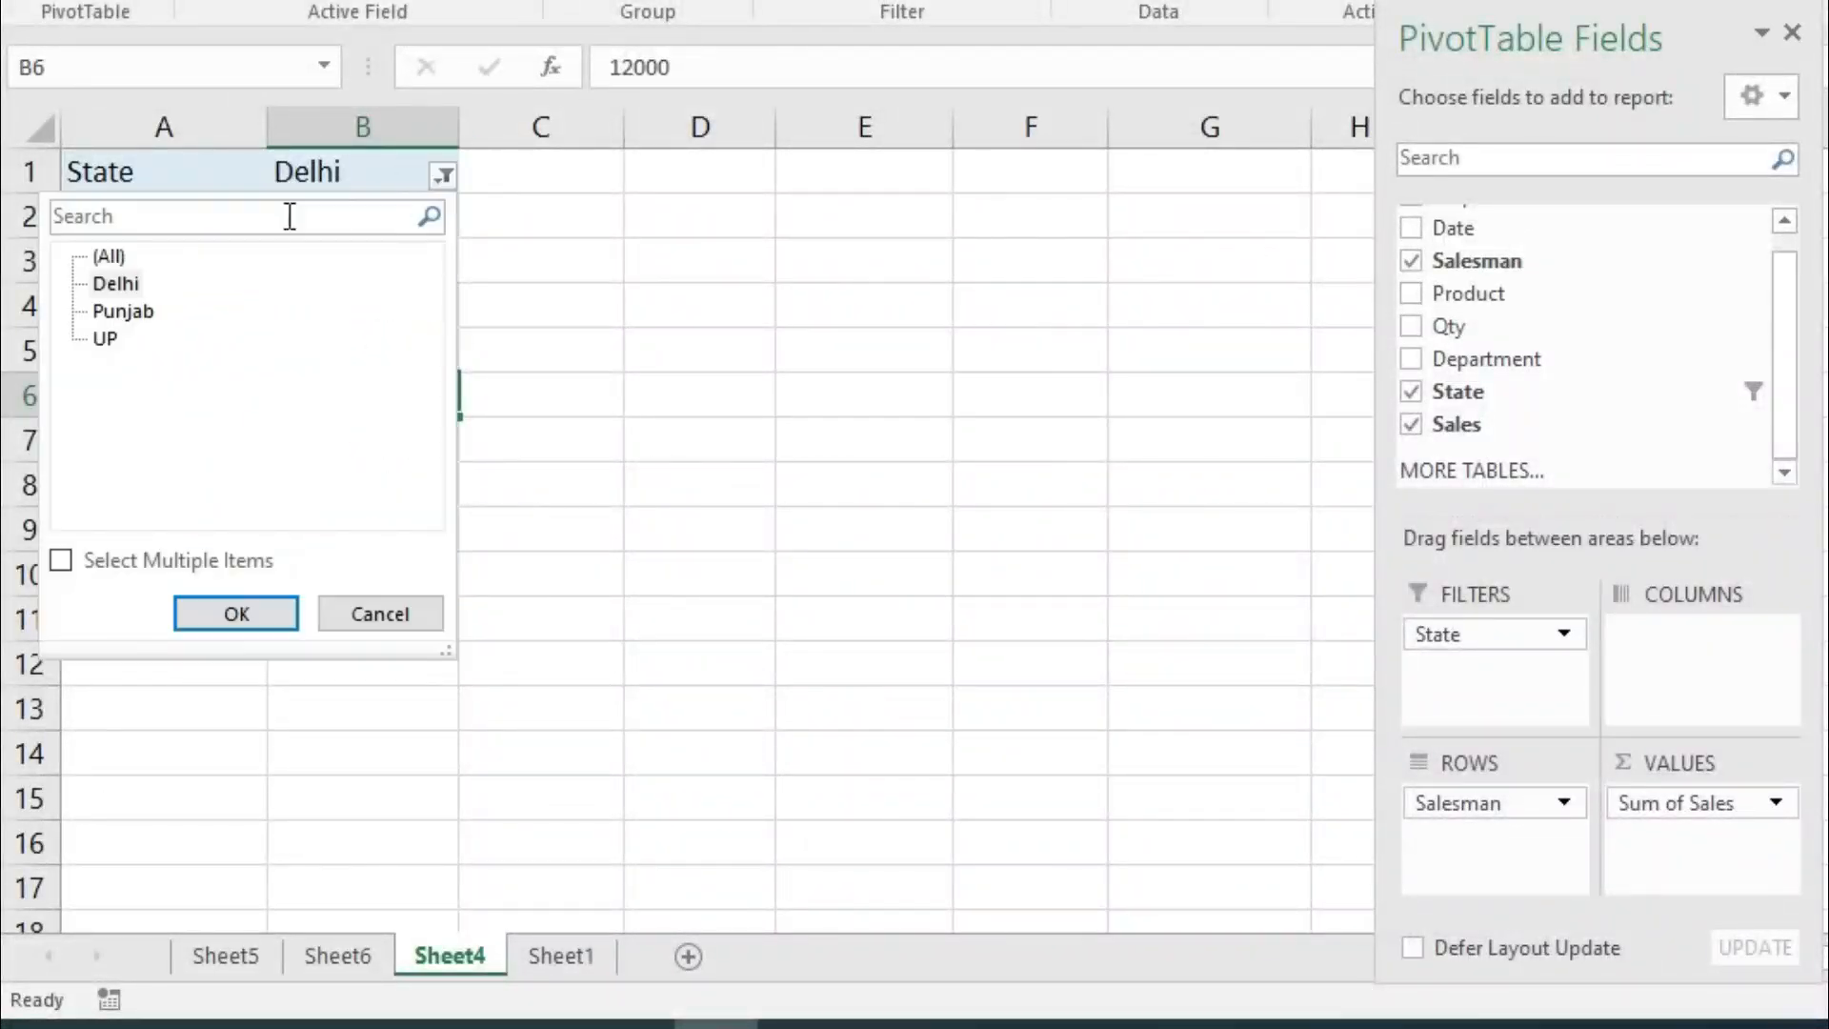
left_click(226, 619)
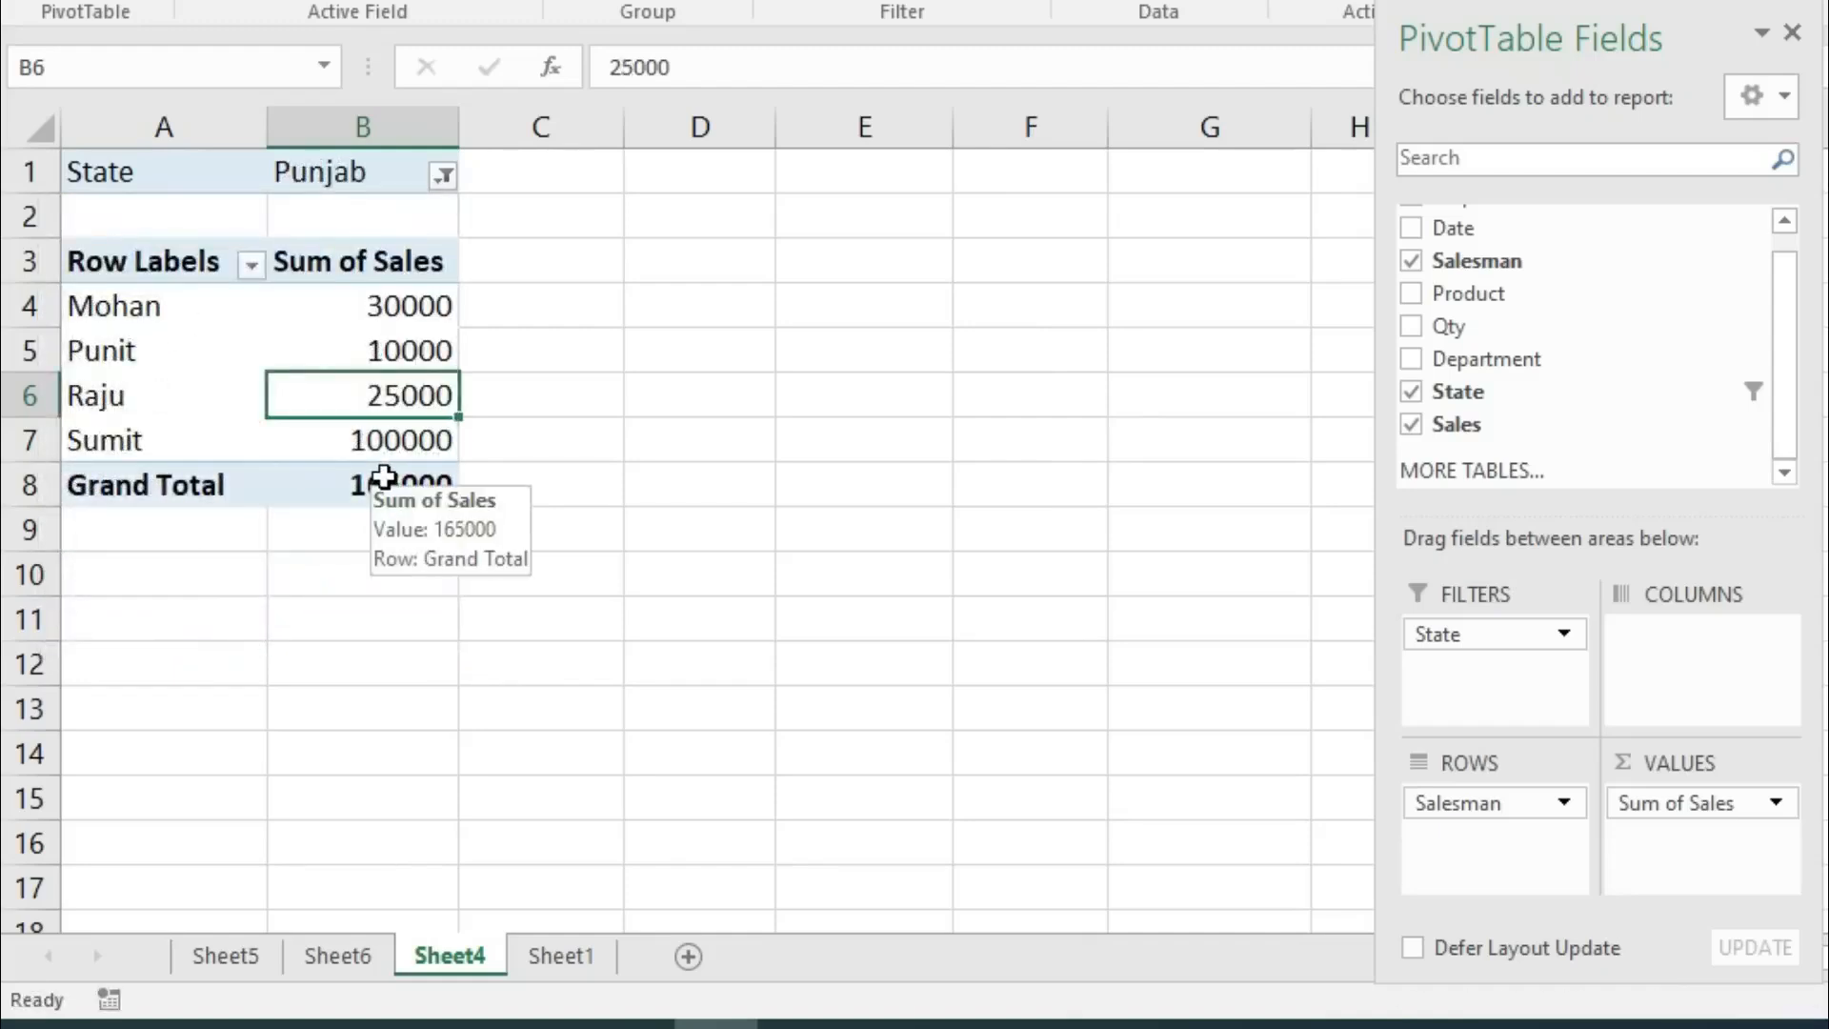
Step: Set the State report filter of the PivotTable to UP
left_click(444, 175)
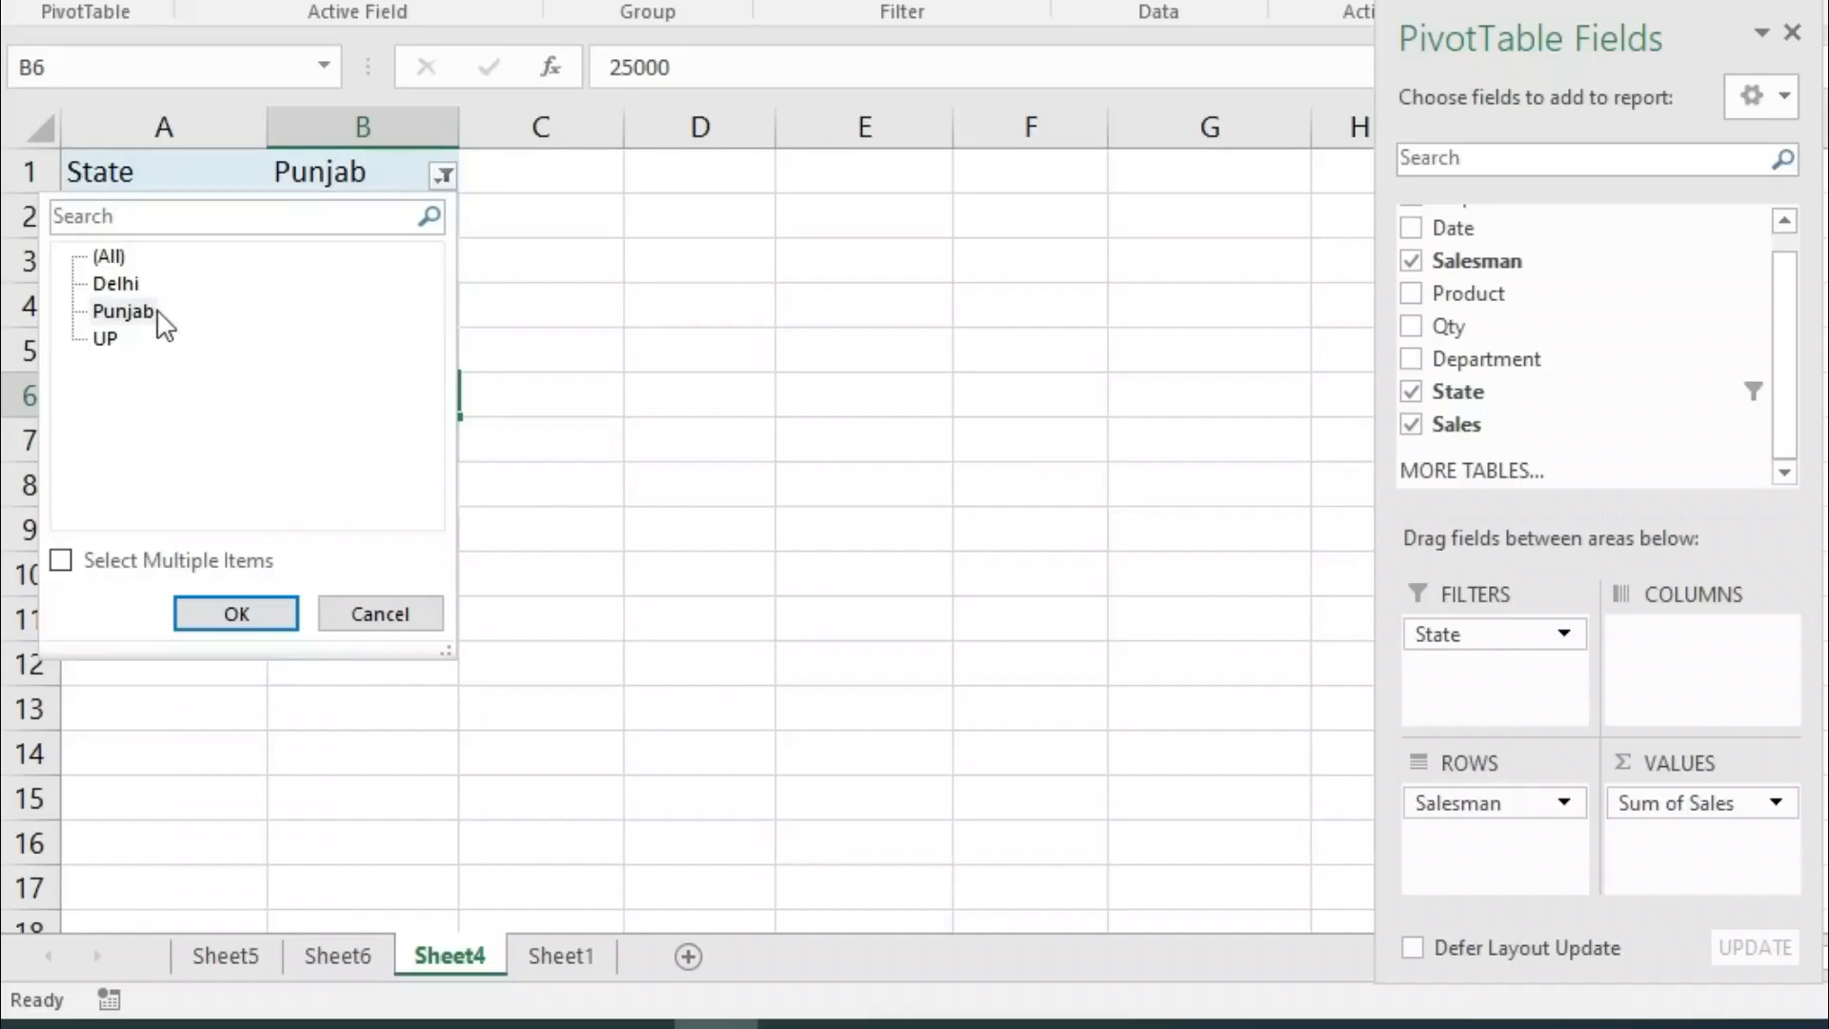
left_click(135, 345)
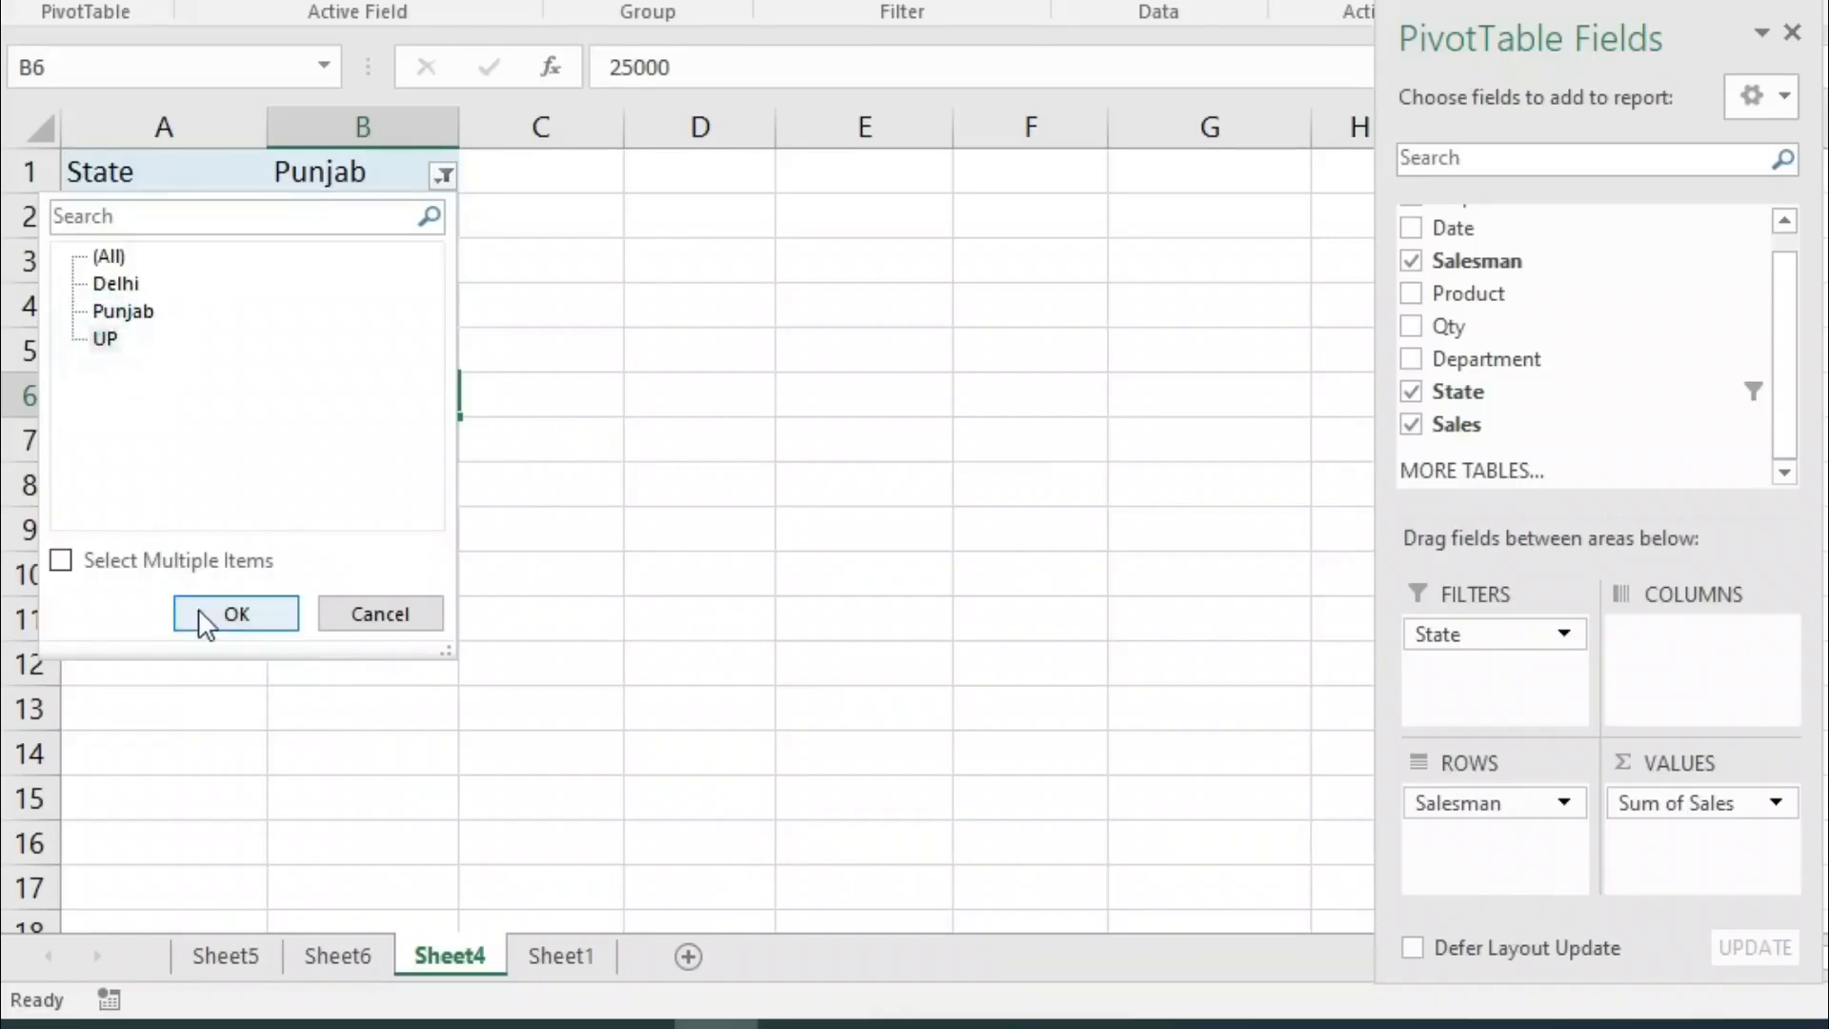
left_click(221, 617)
mouse_move(352, 594)
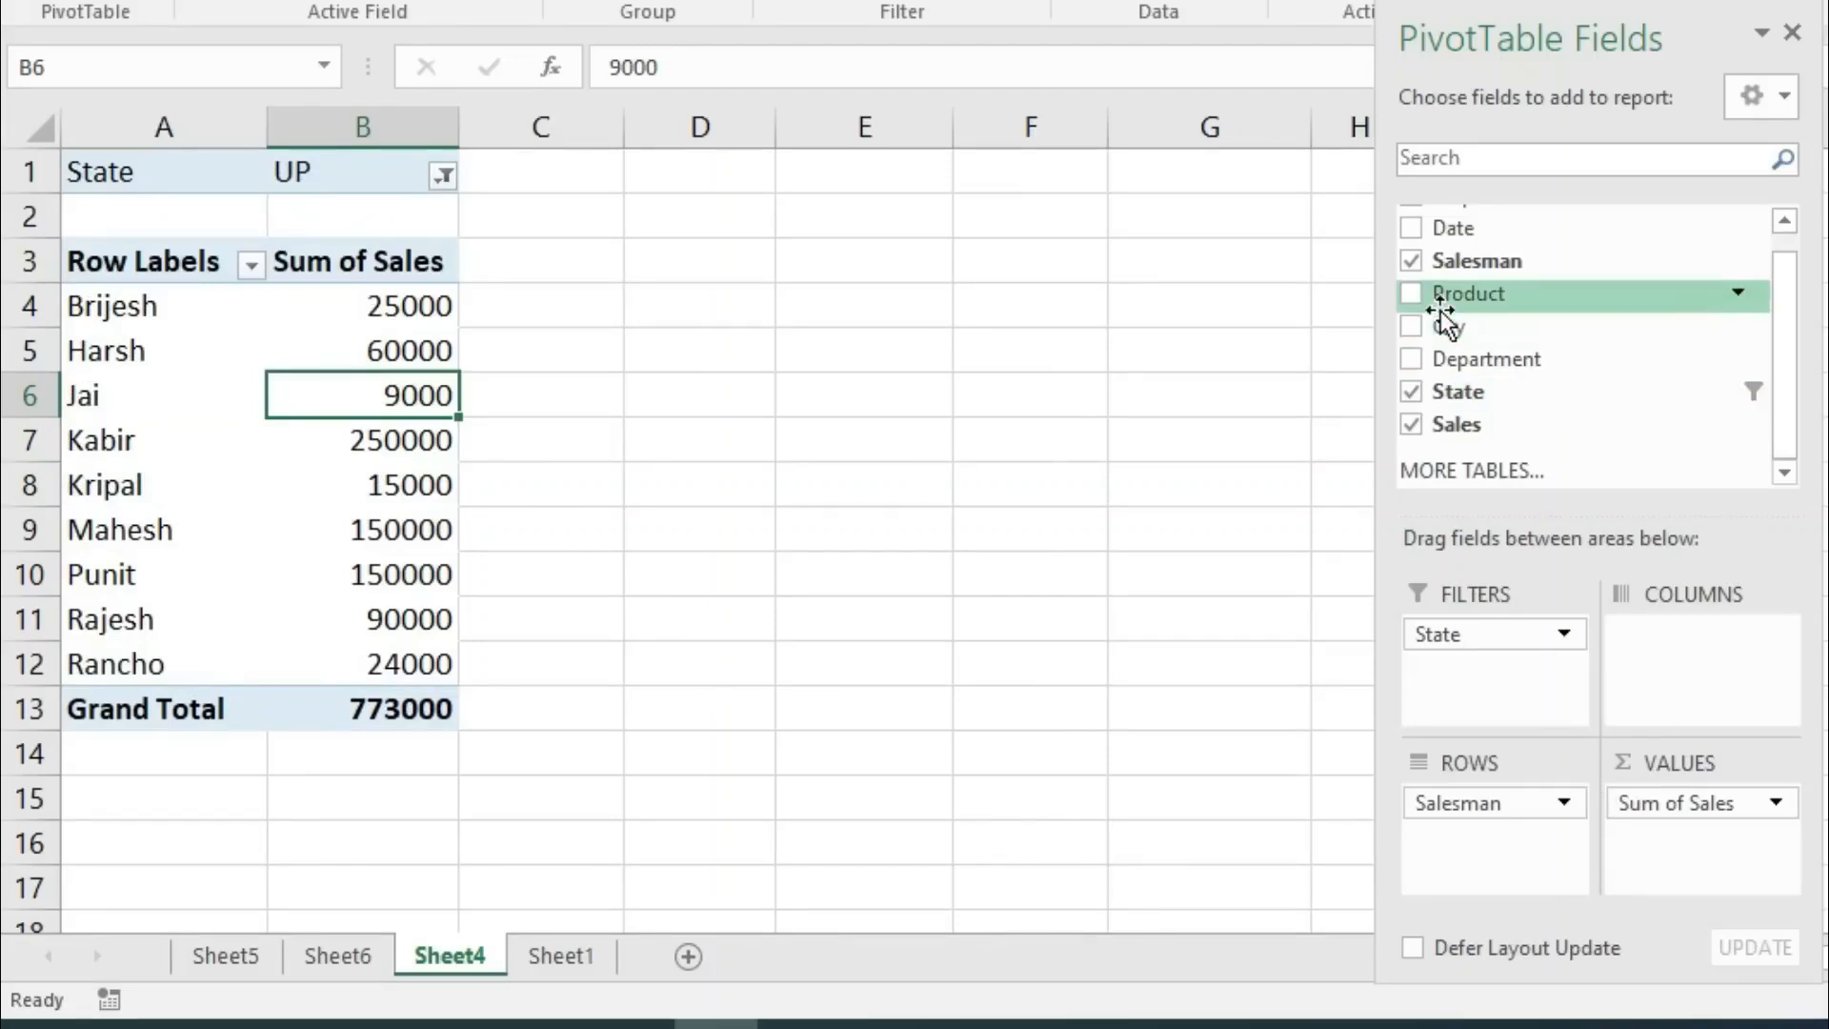
Step: Replace Salesman with Product in the Rows area and select a few of the listed products
left_click(1693, 652)
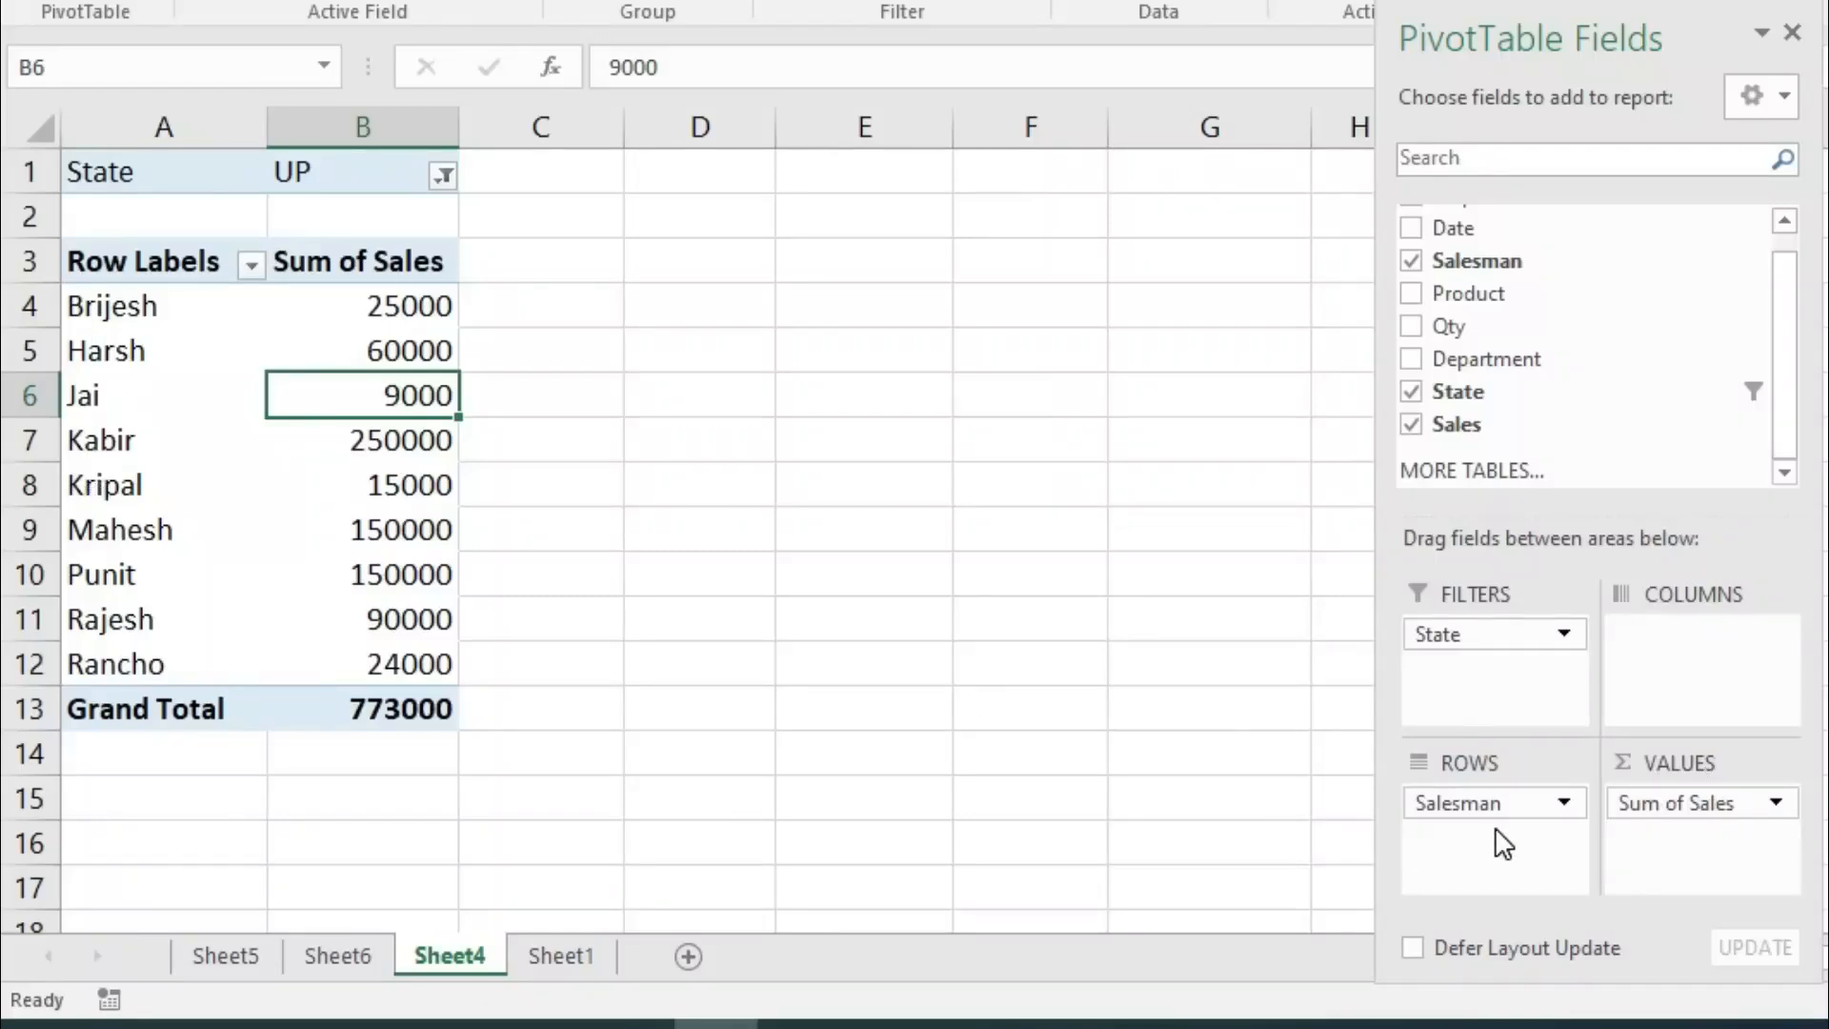
left_click_drag(1500, 810, 1586, 415)
left_click_drag(1521, 307, 1489, 826)
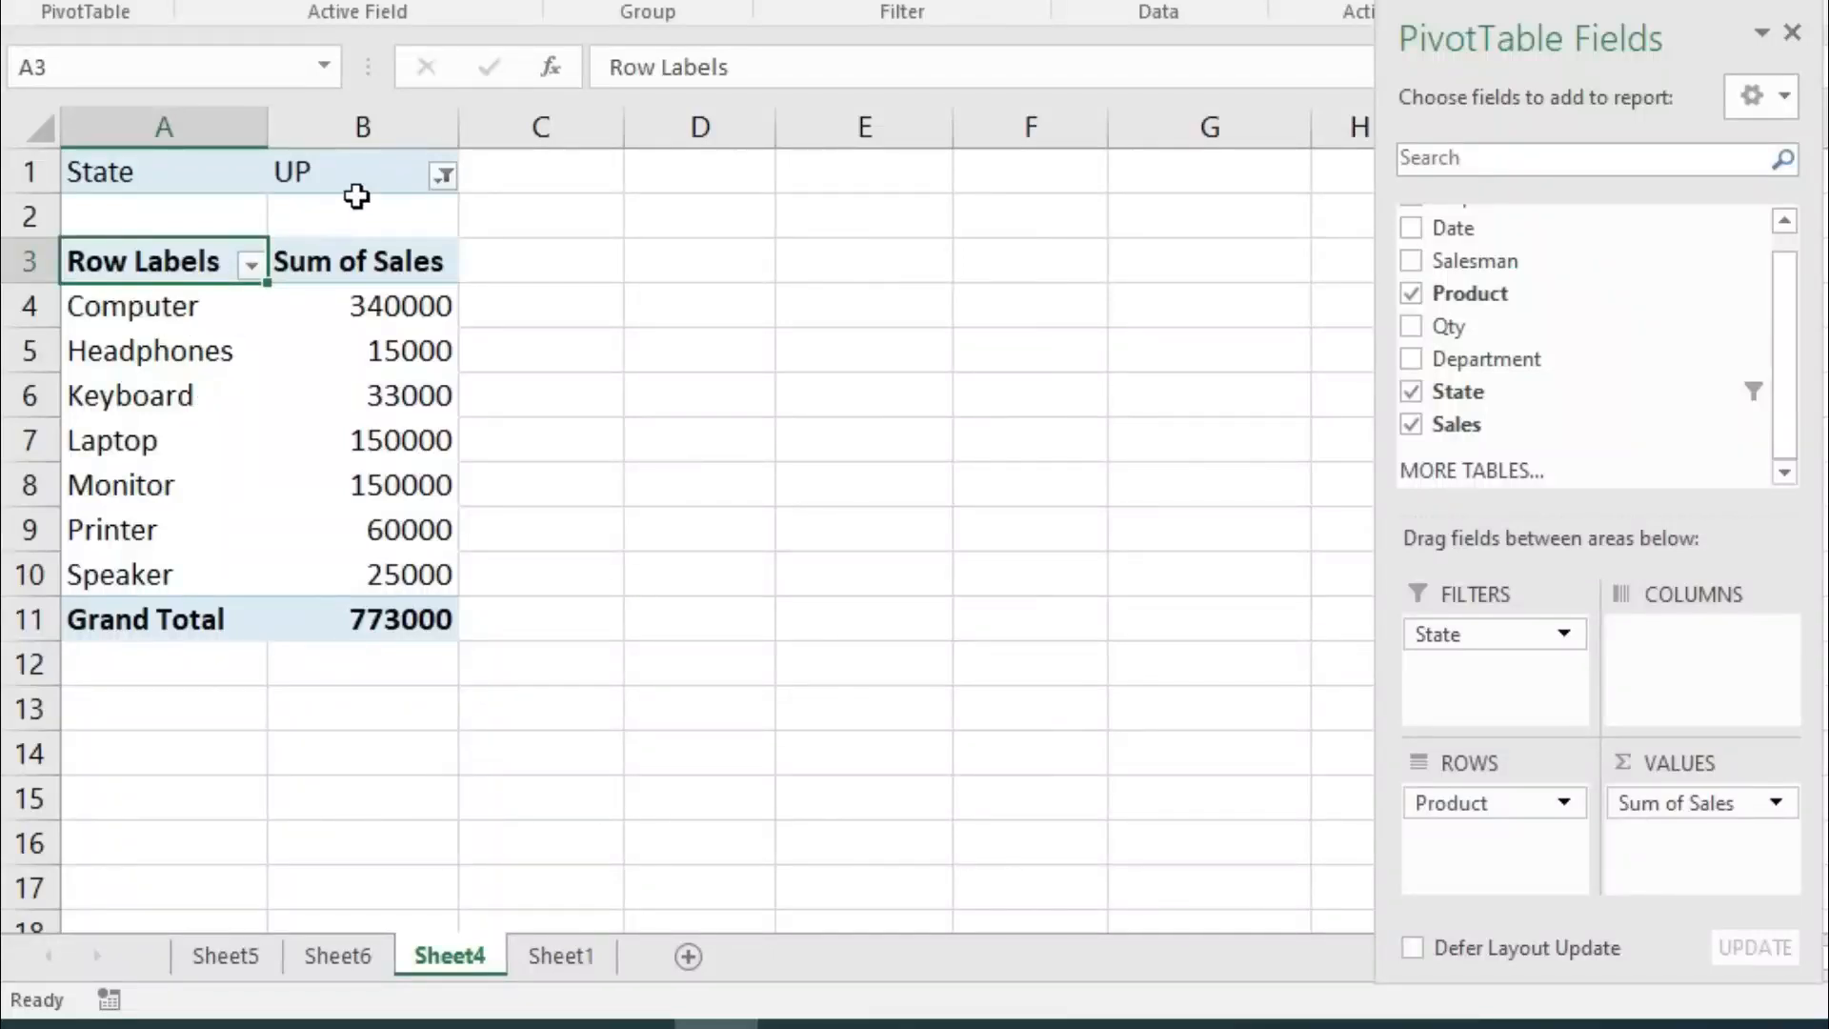
left_click_drag(182, 350, 181, 485)
left_click(444, 177)
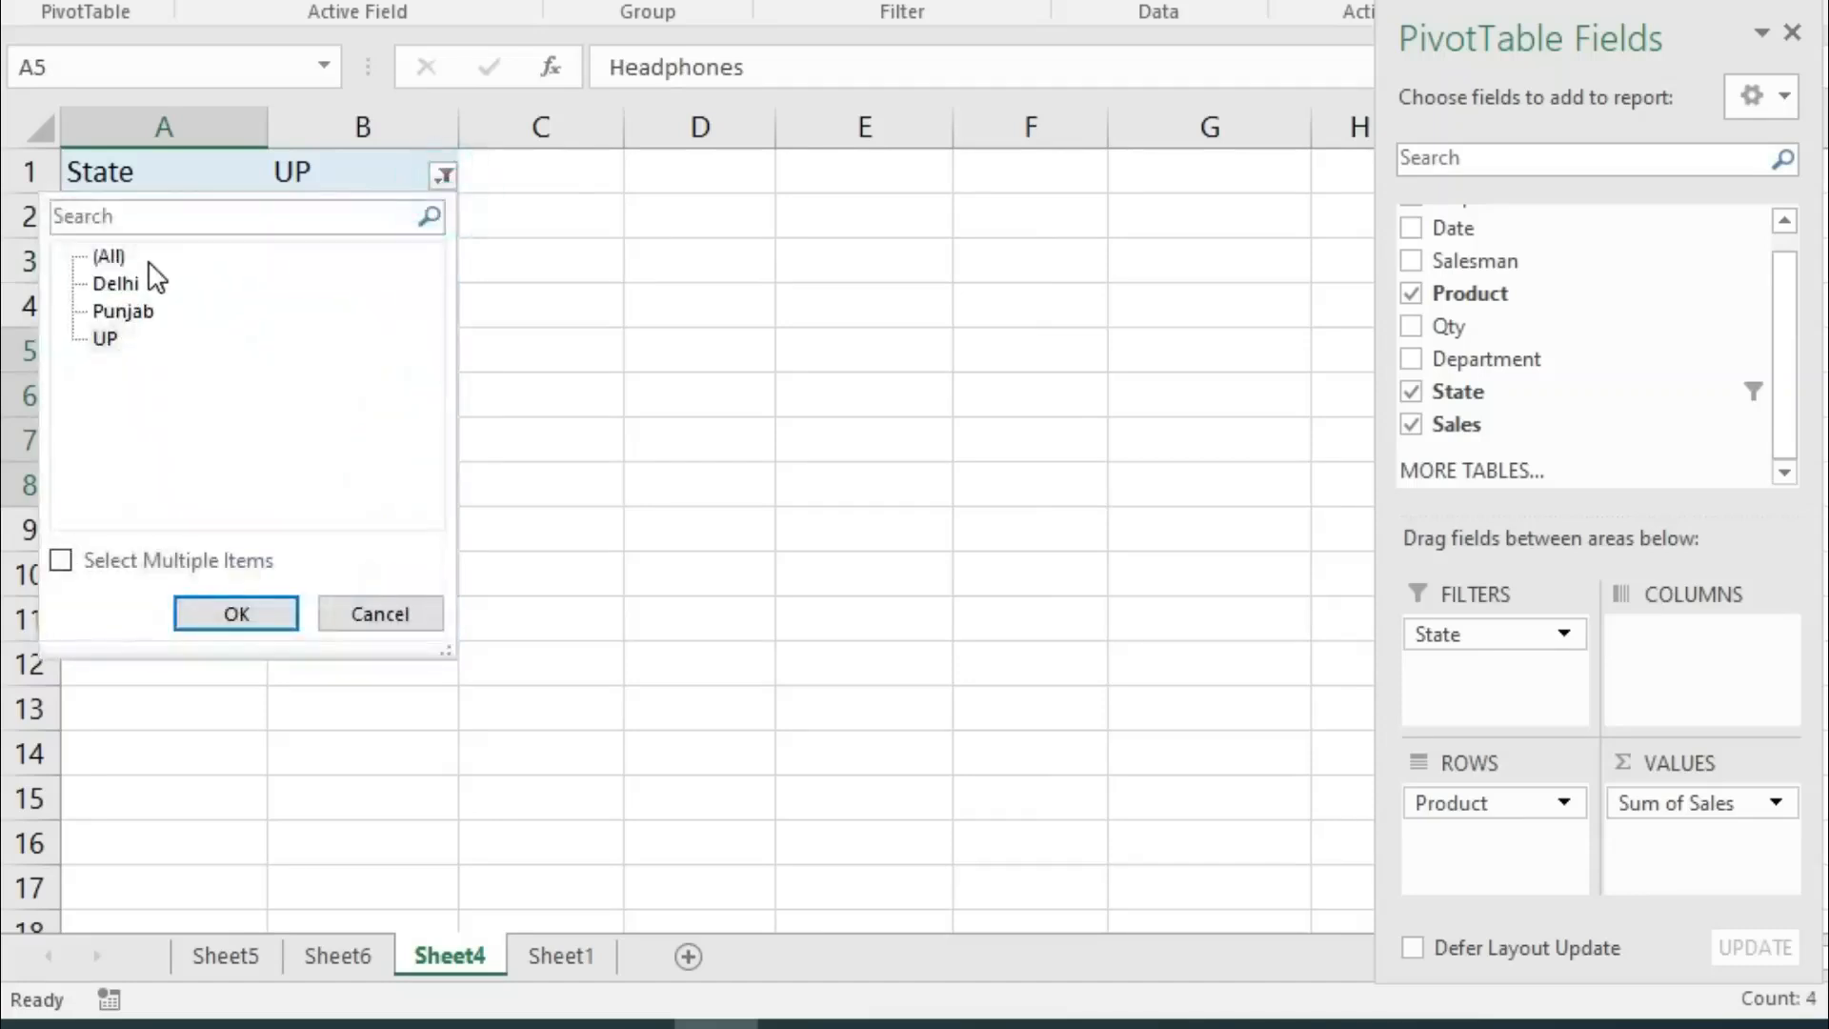
left_click(376, 614)
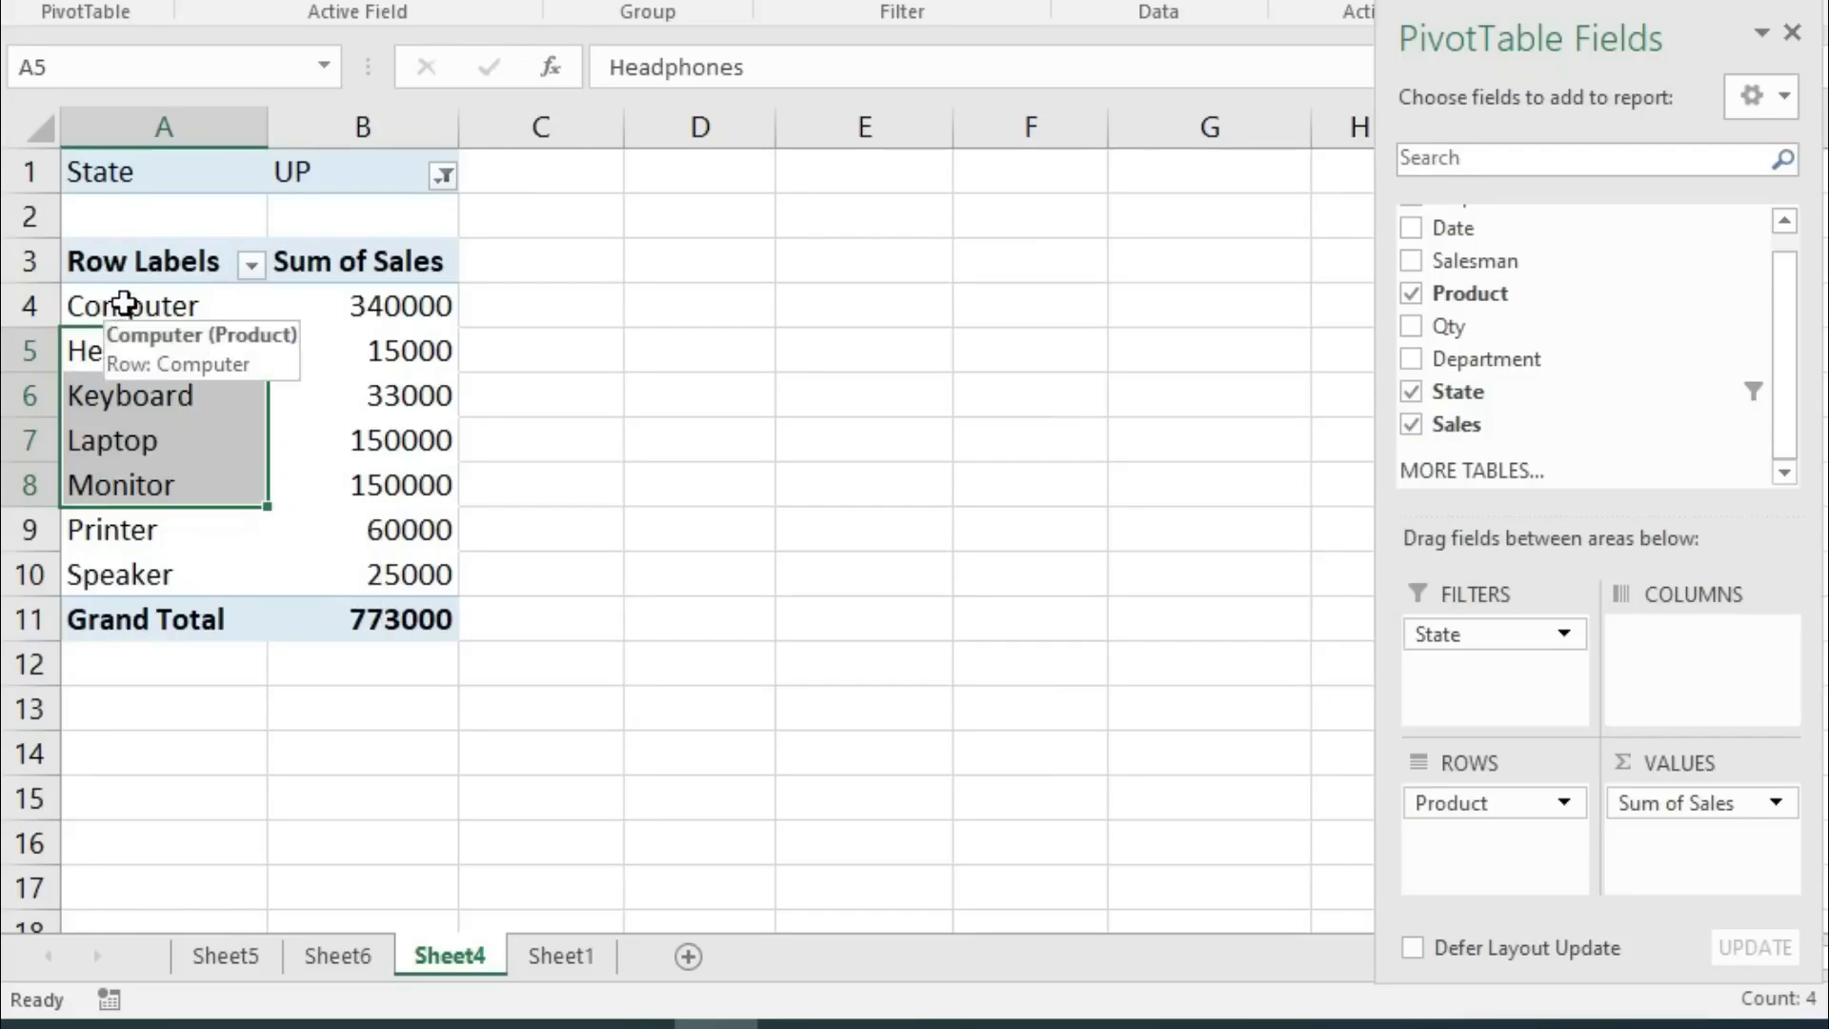
left_click(125, 360)
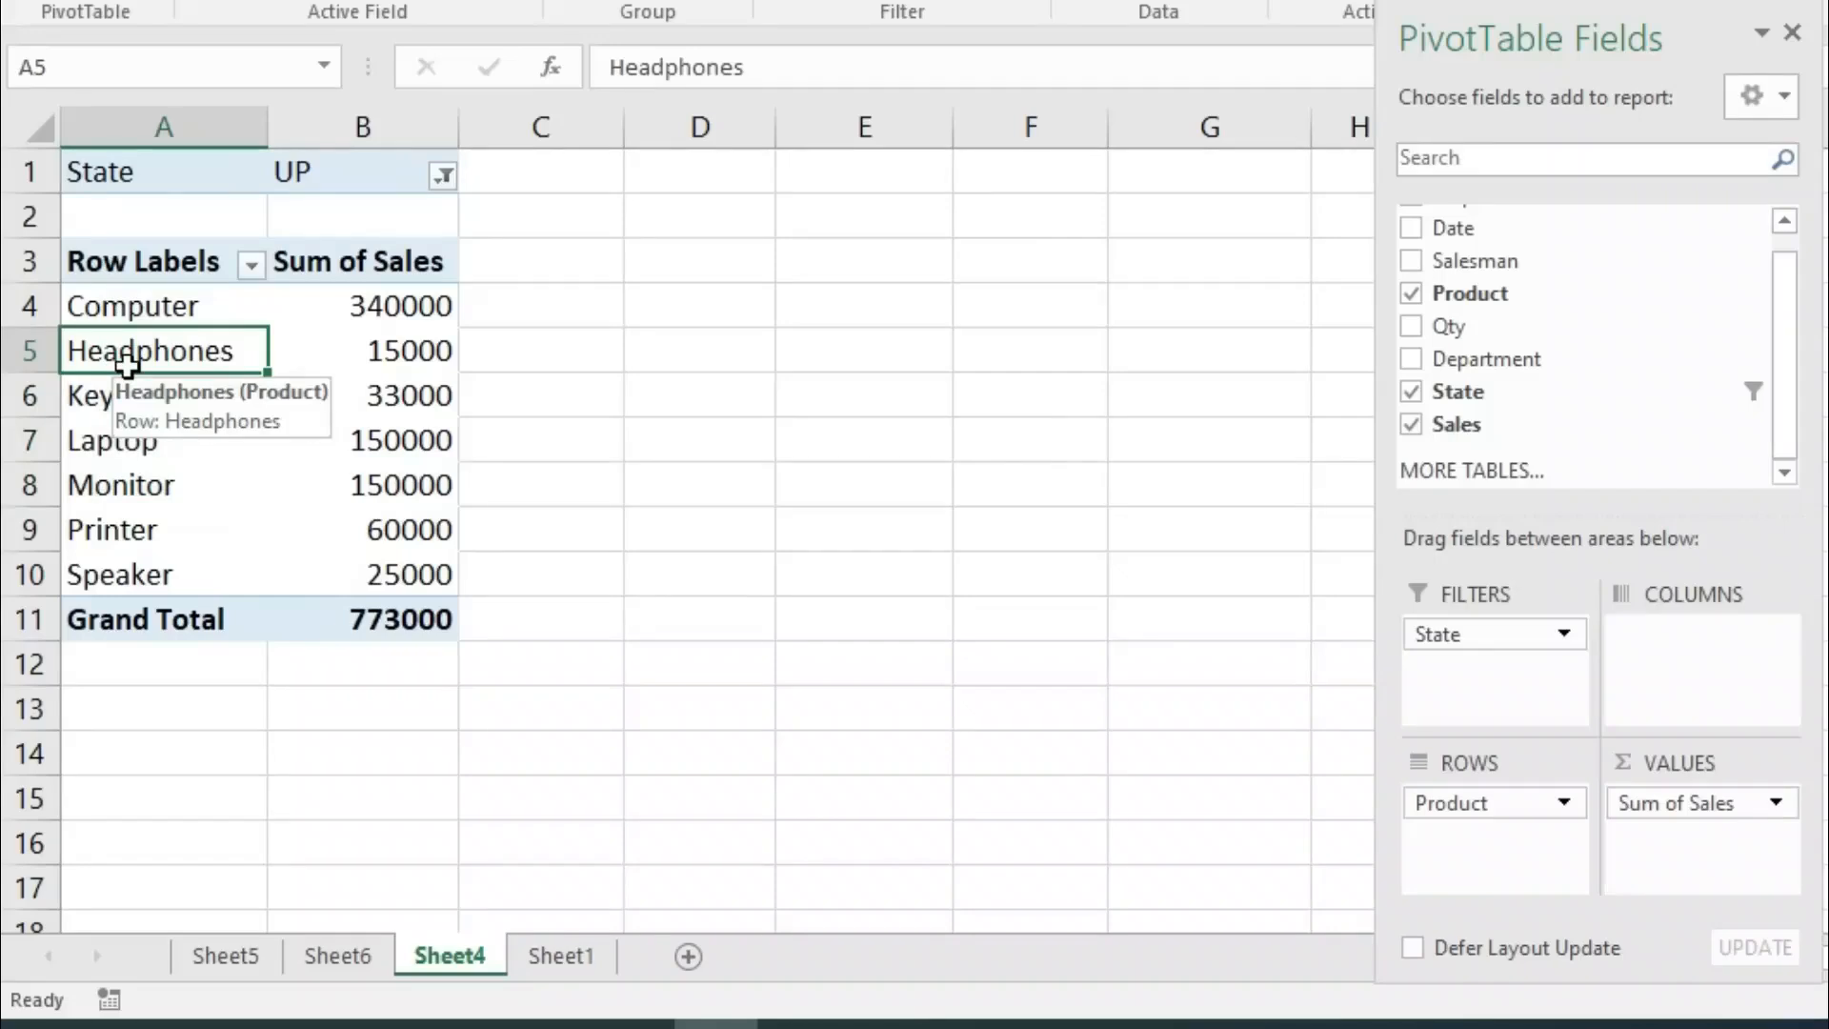
Step: Add Qty below Product in the Rows area and compare the sales amounts of the quantities under Computer
left_click_drag(1449, 332, 1486, 857)
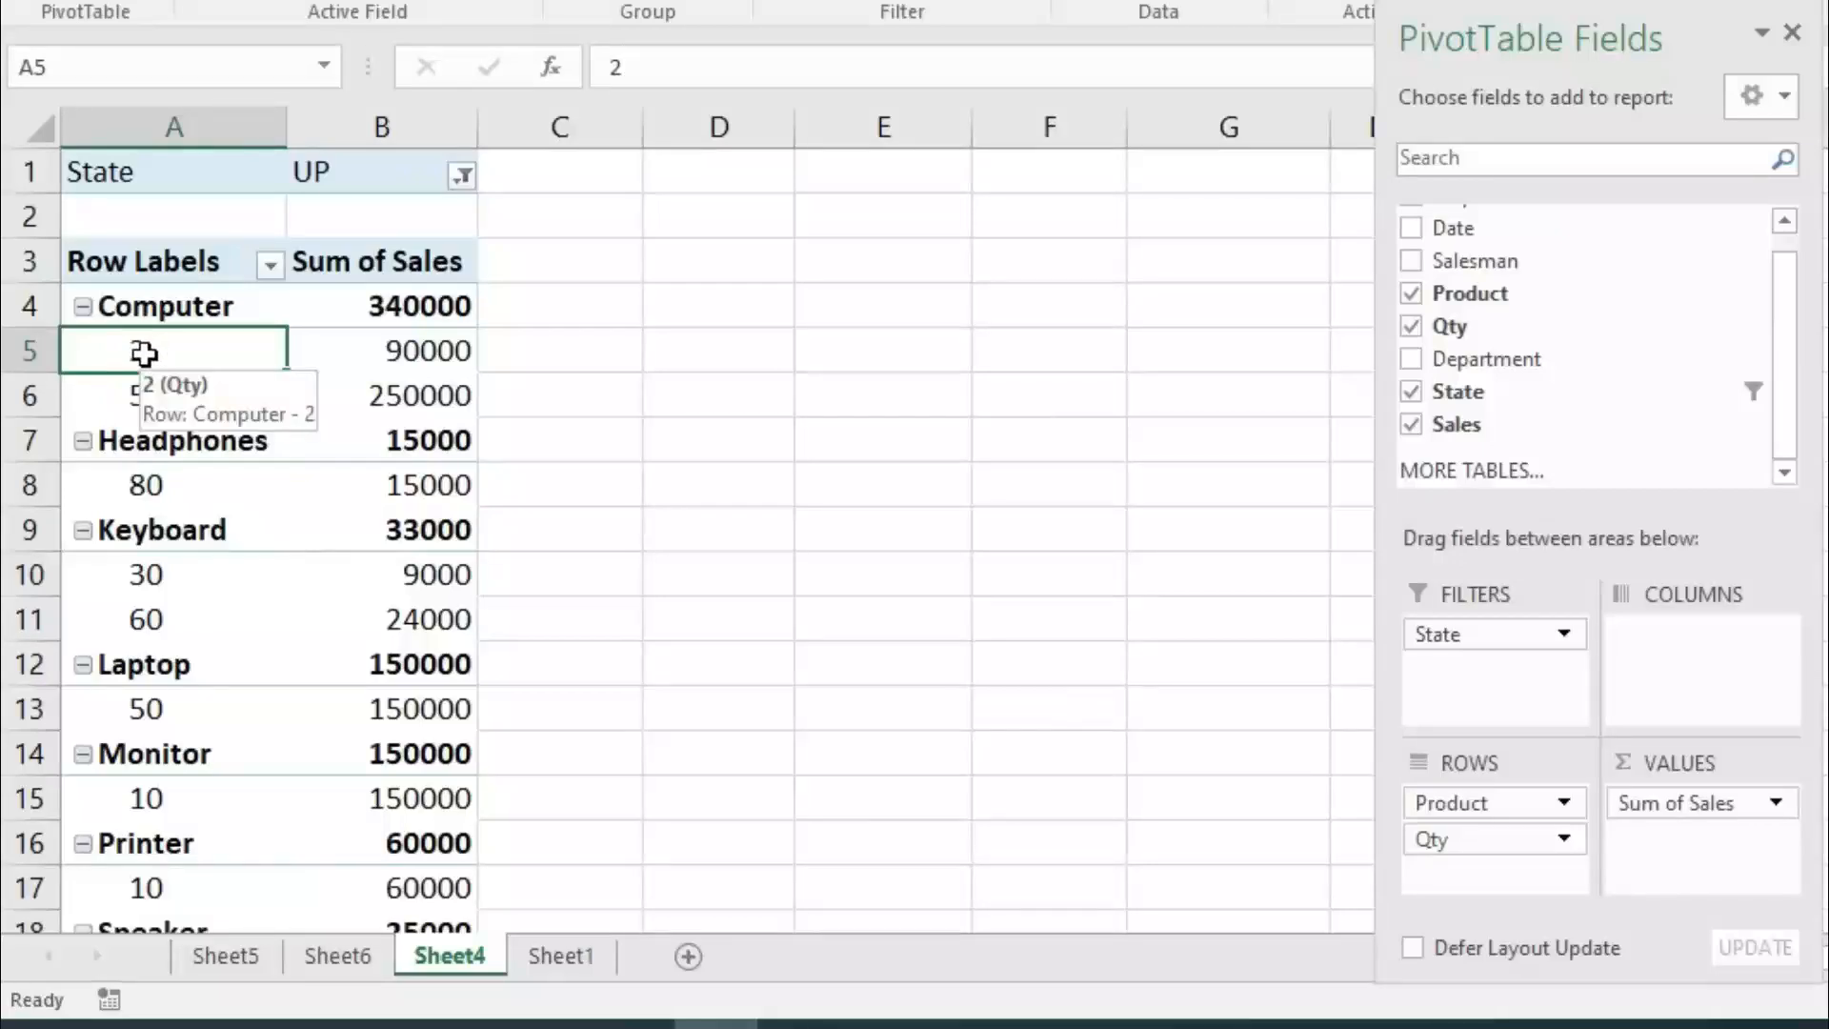
left_click(409, 352)
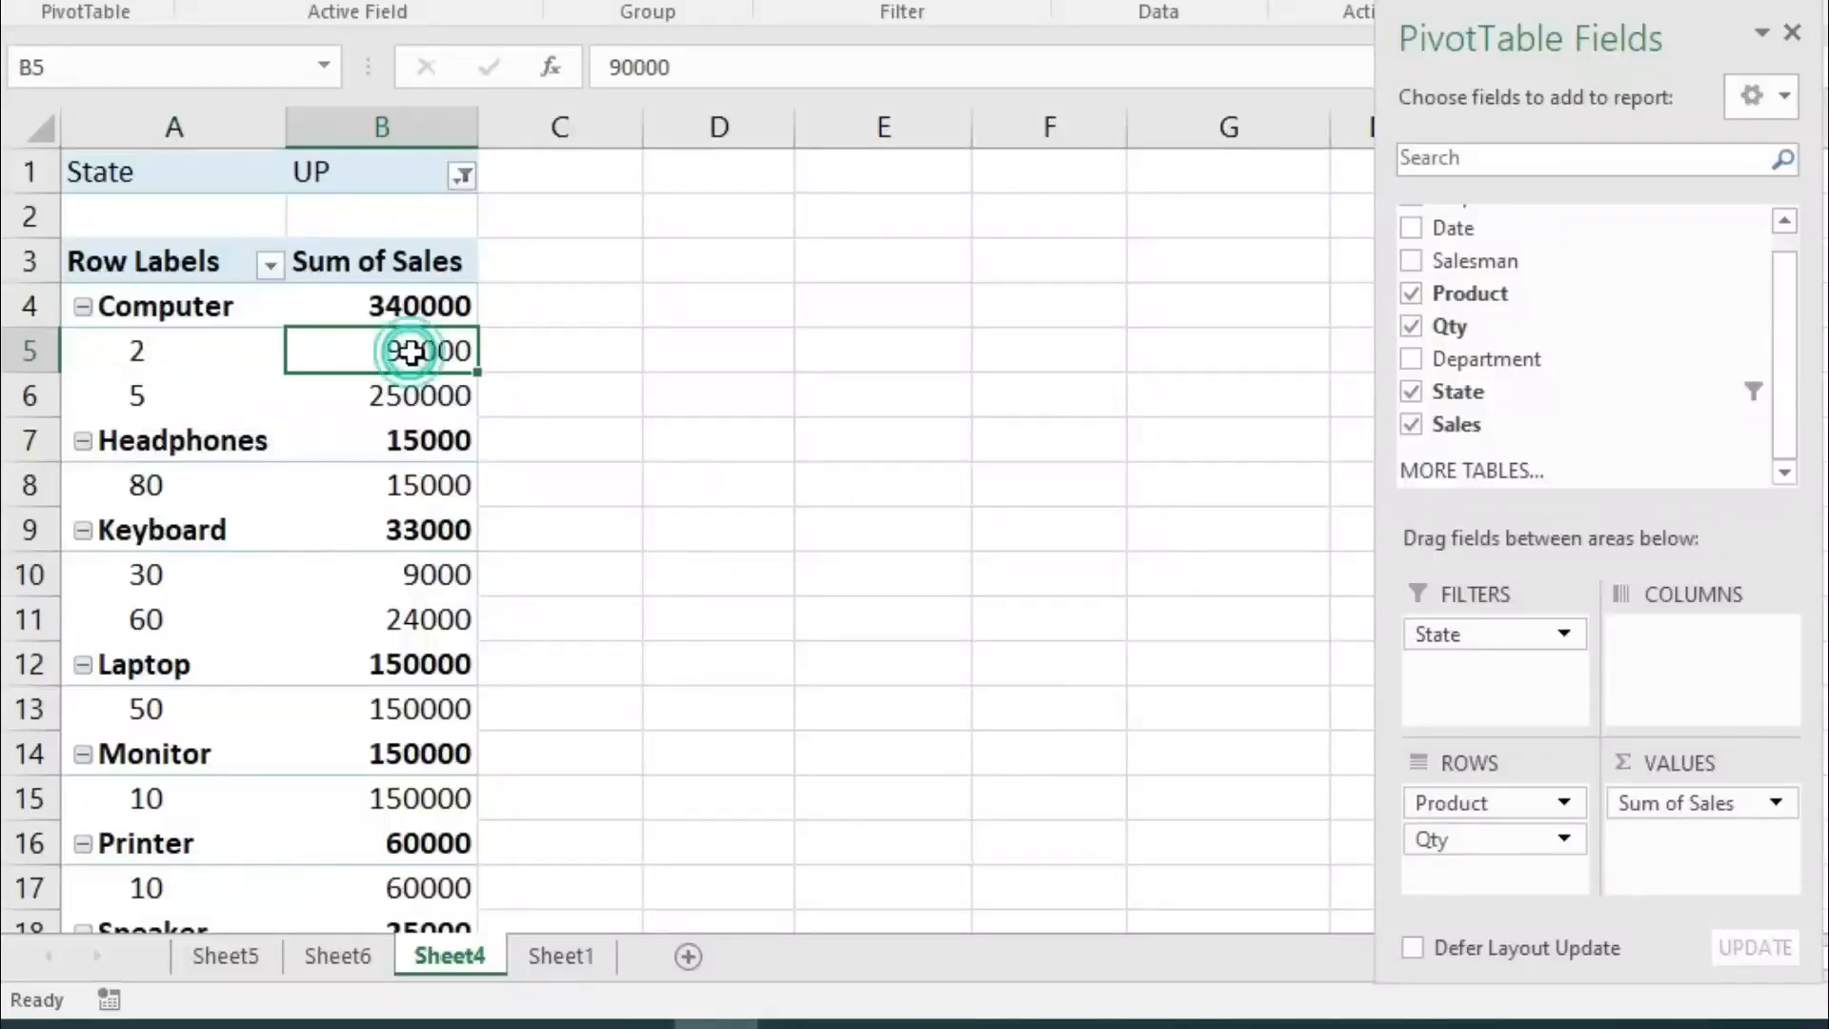
left_click(145, 395)
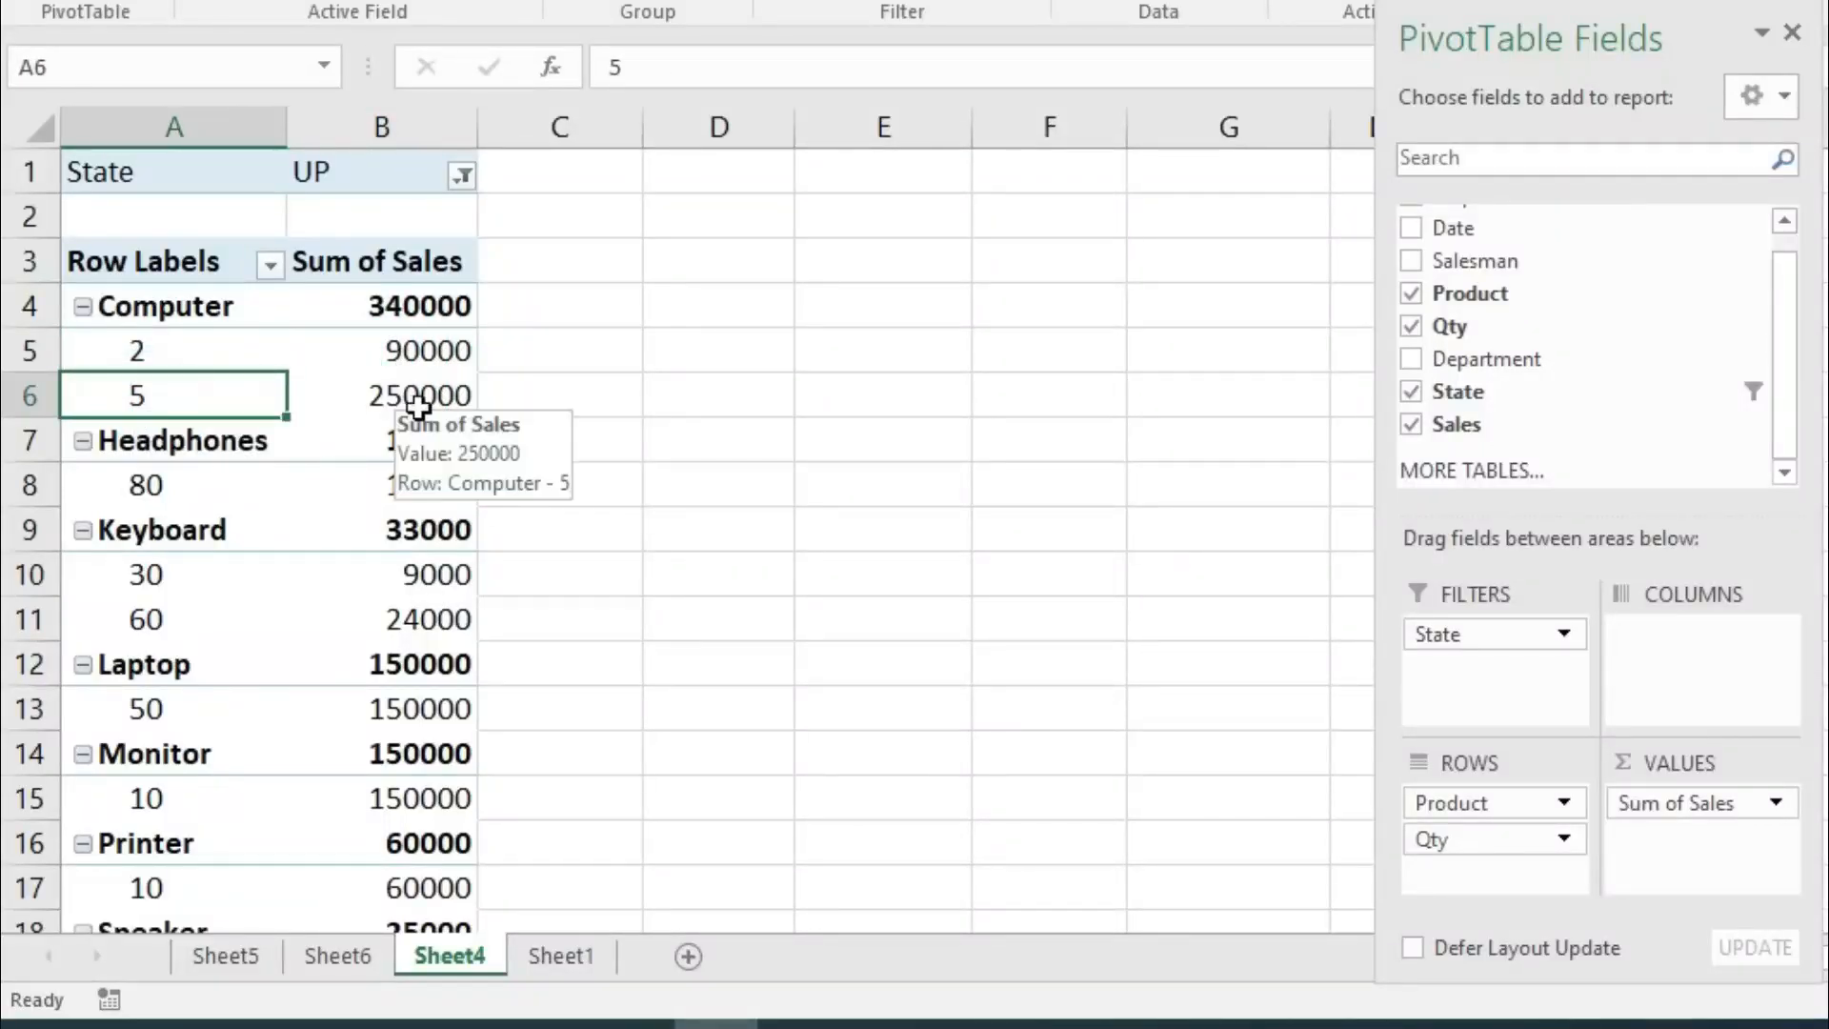
left_click_drag(376, 349, 392, 393)
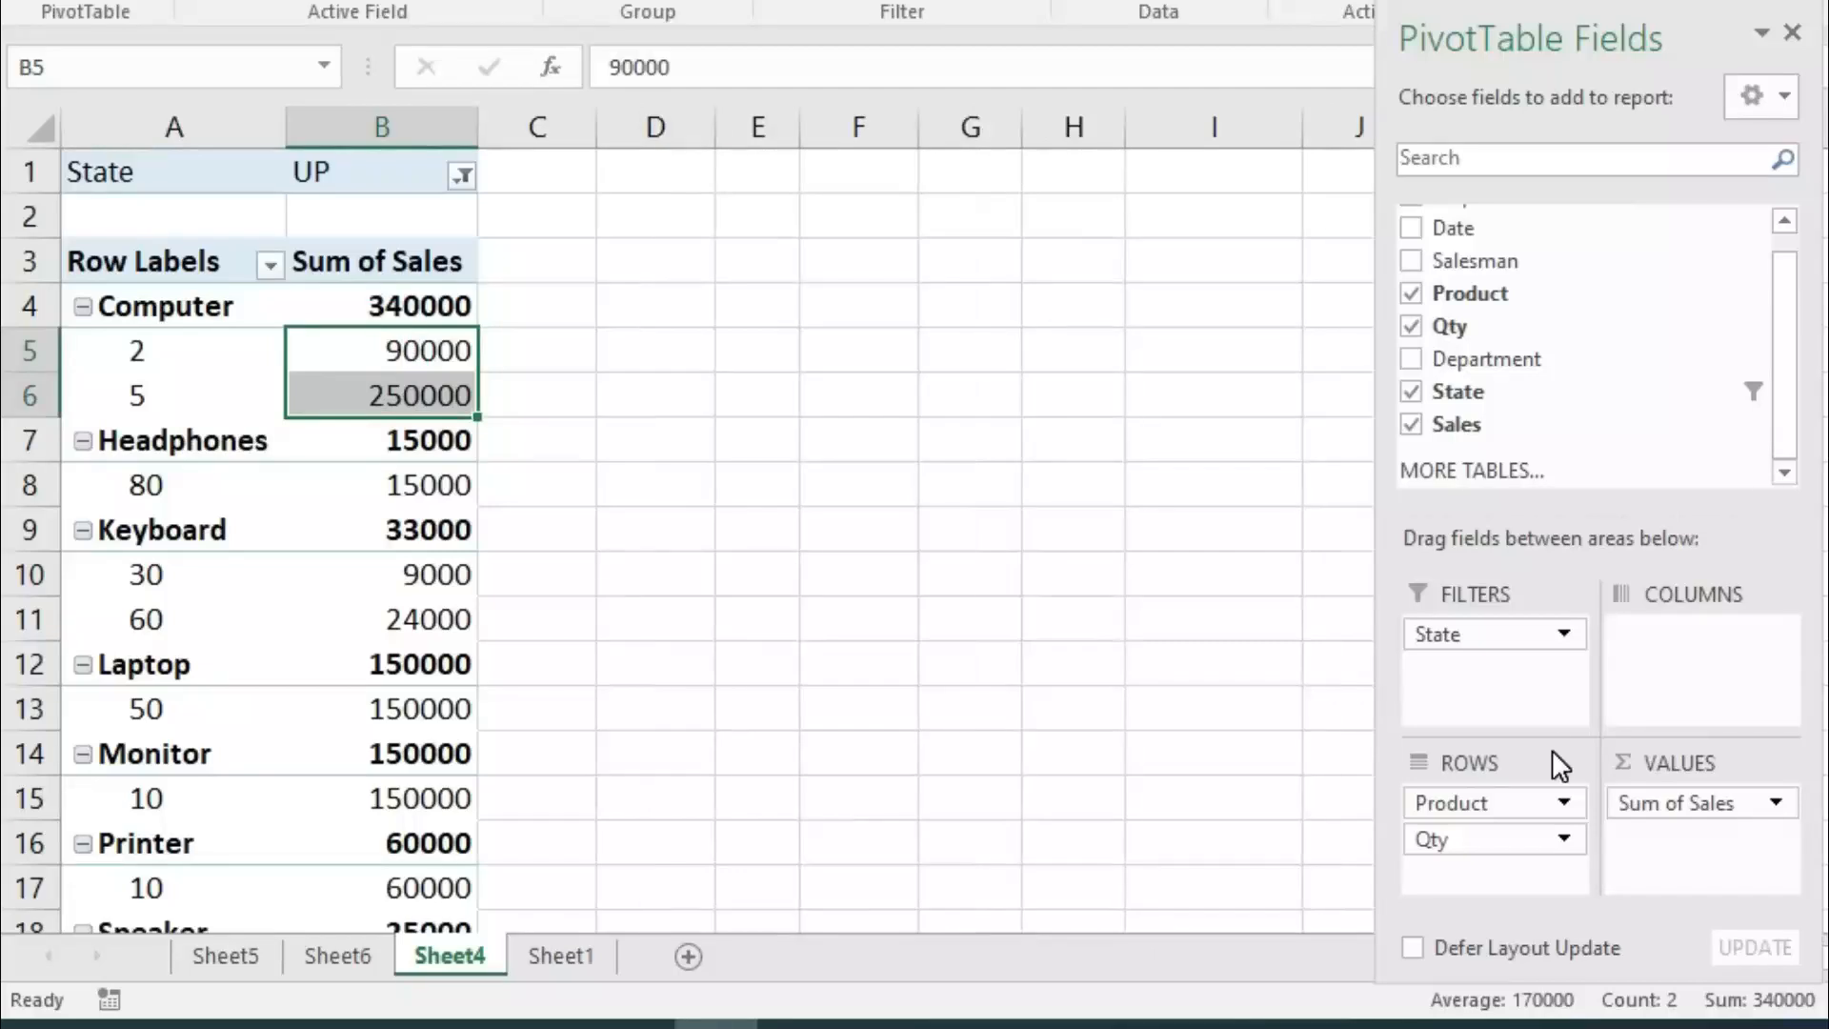
Step: Add Salesman below Qty in the Rows area and check the quantity and salesman entries under Computer
left_click_drag(1471, 261, 1492, 878)
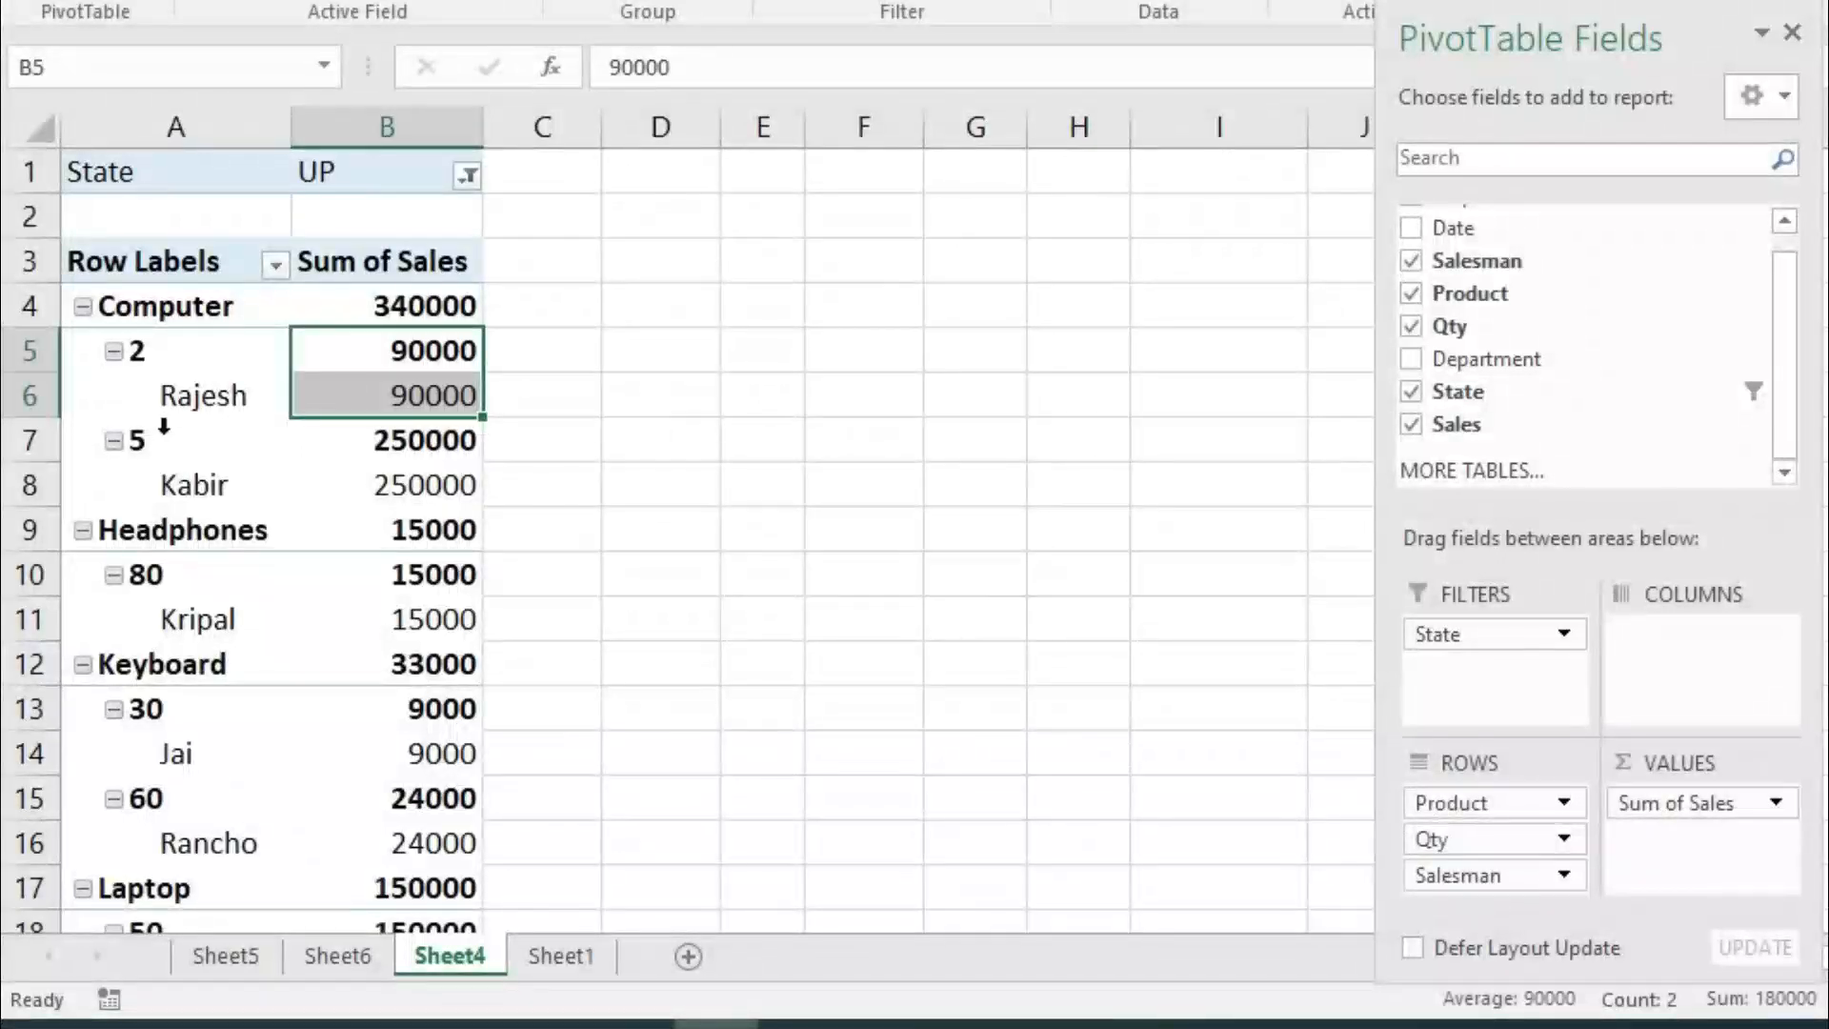
left_click(133, 304)
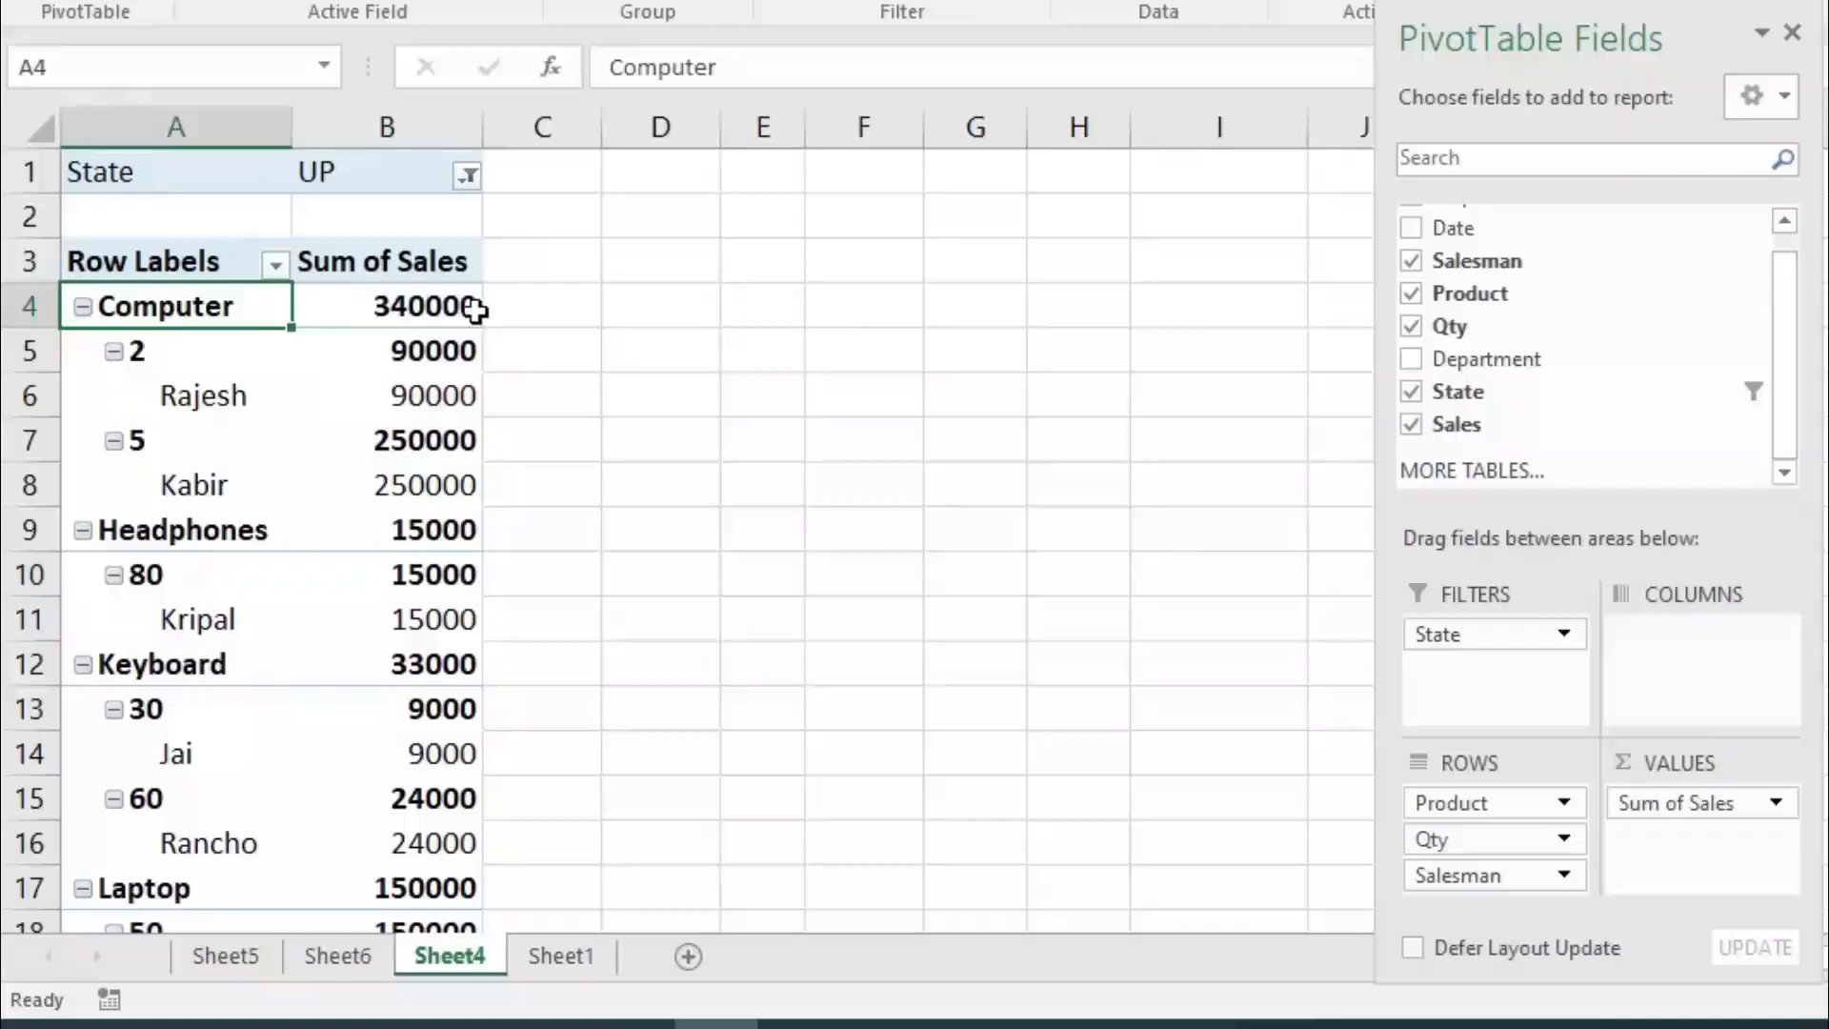
mouse_move(372, 307)
left_click(198, 393)
left_click(153, 356)
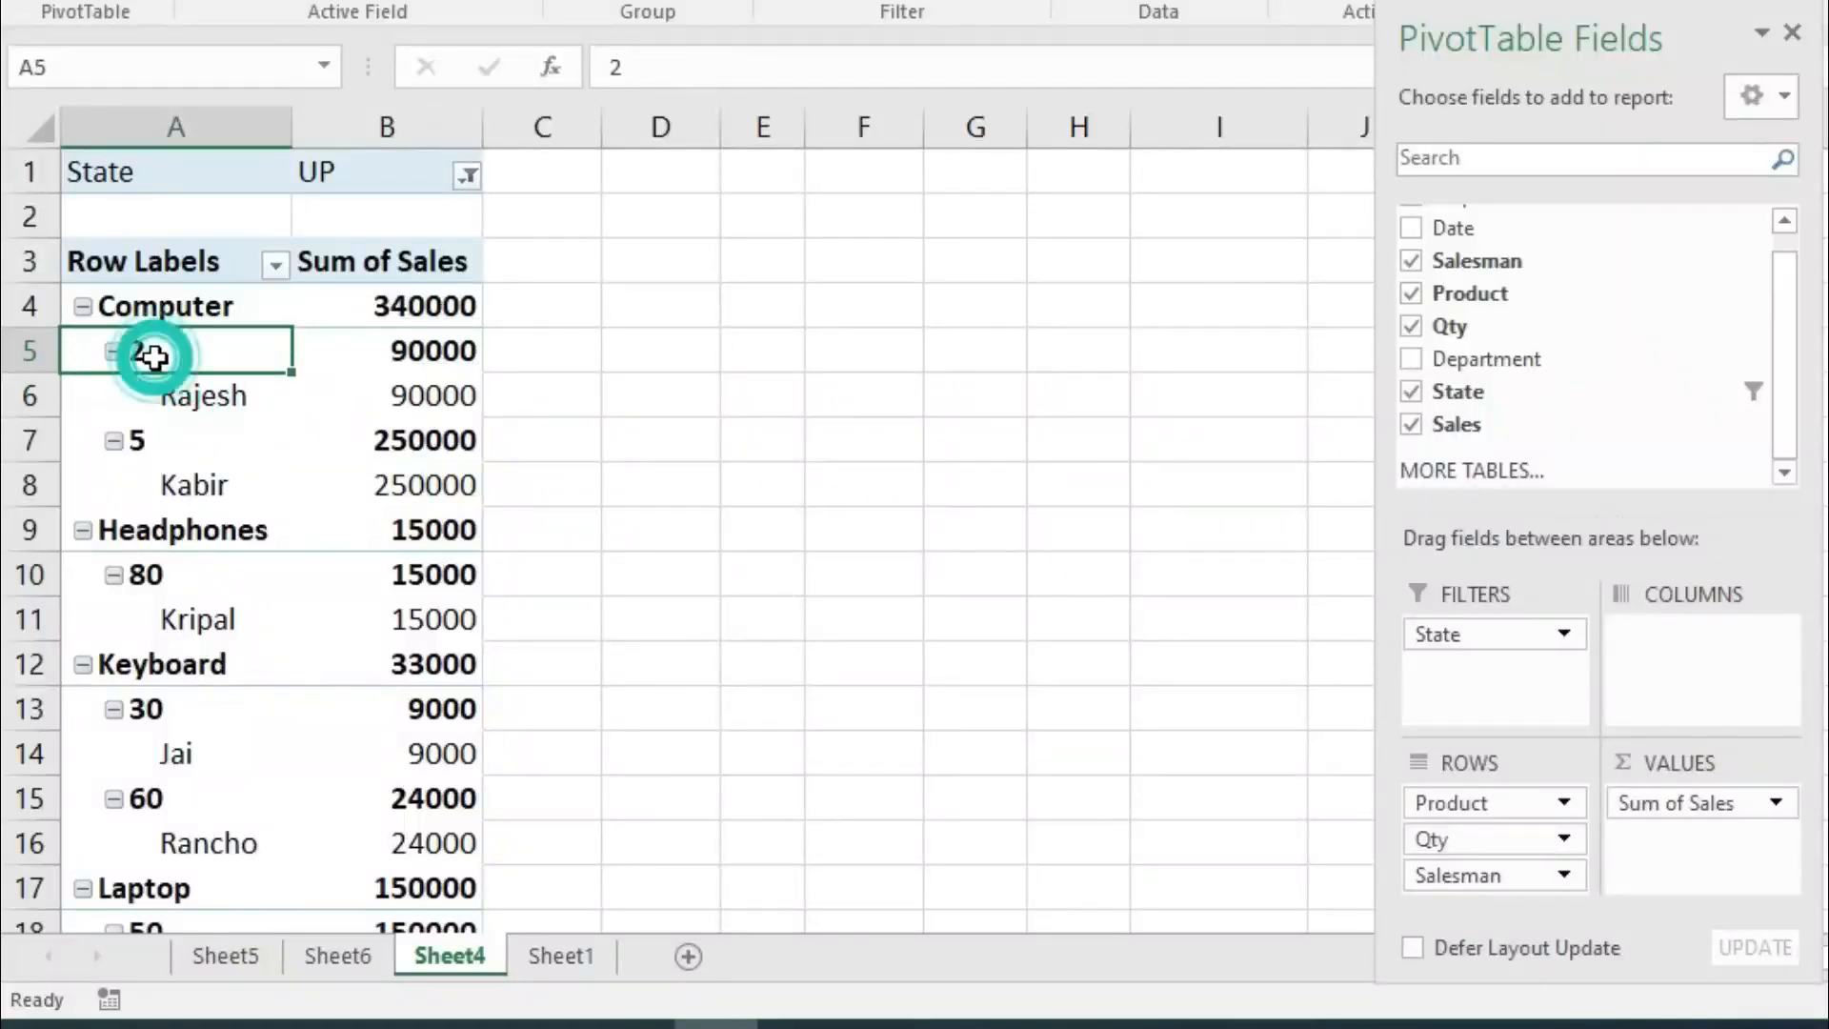
left_click(208, 486)
left_click(143, 445)
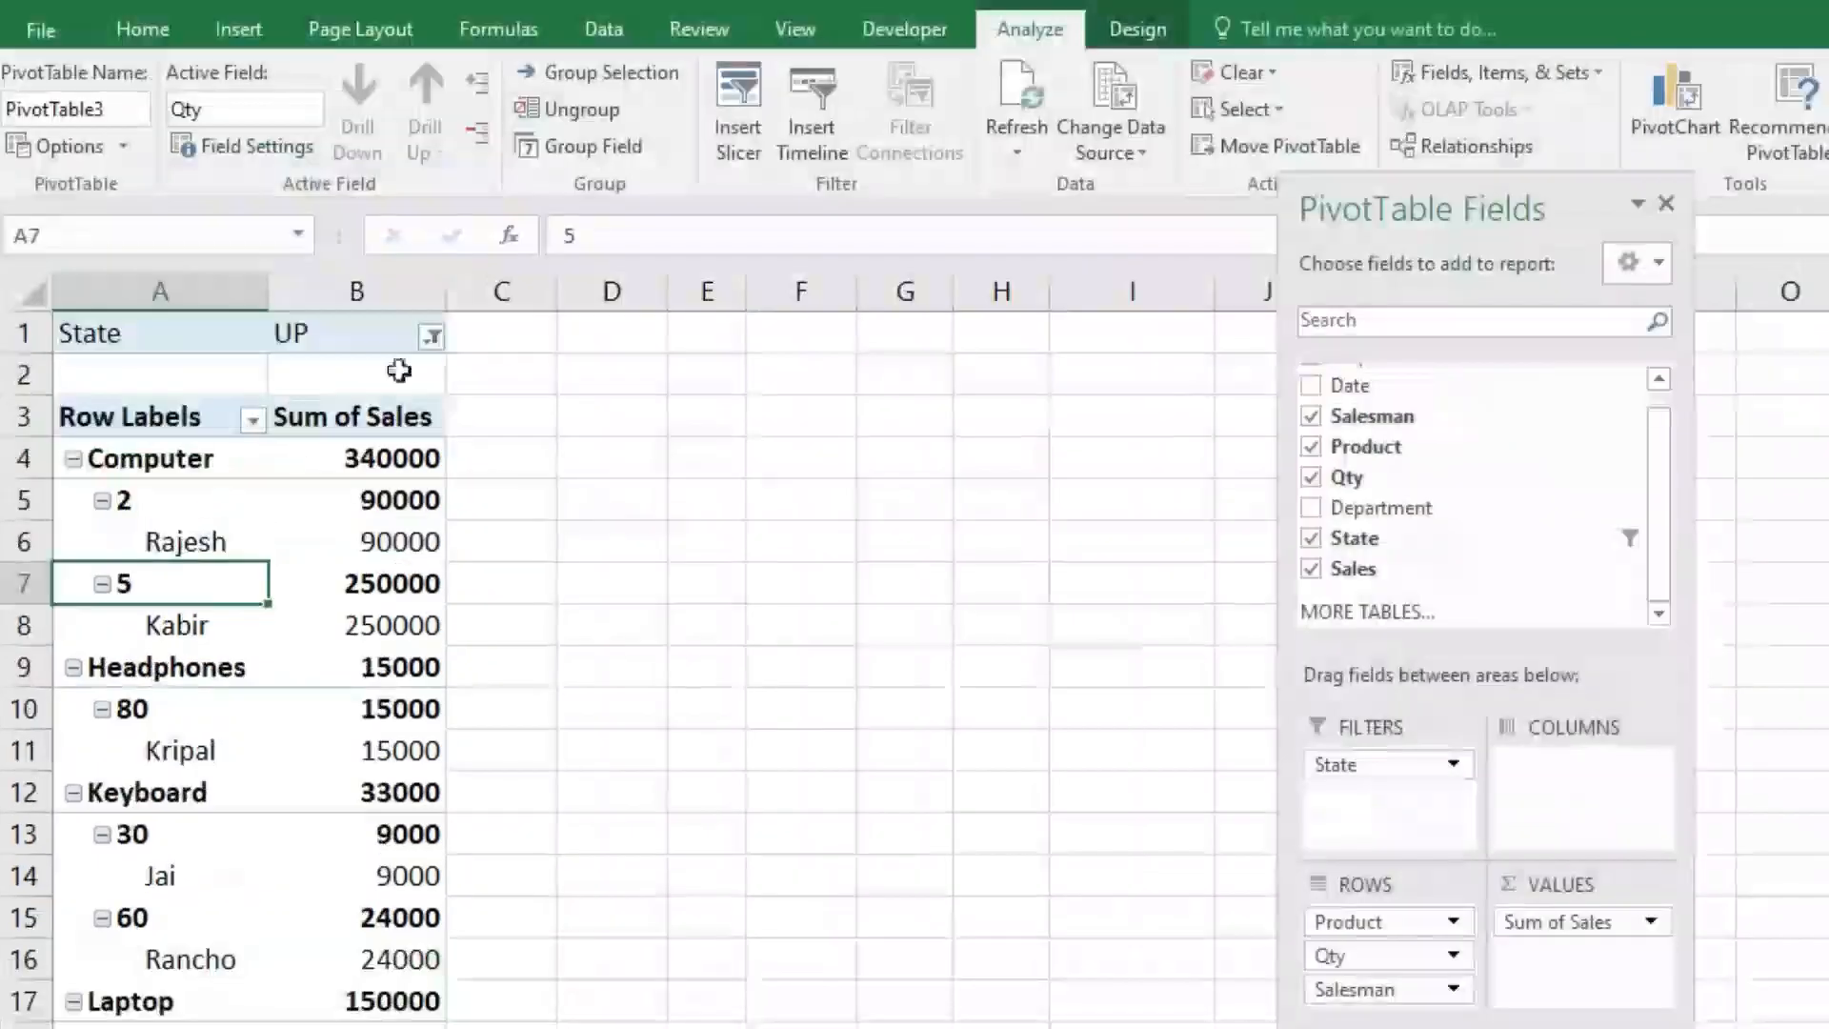
Step: Set the PivotTable's report layout to Outline Form and review the Product, Qty, Salesman and Sum of Sales columns
left_click(1124, 31)
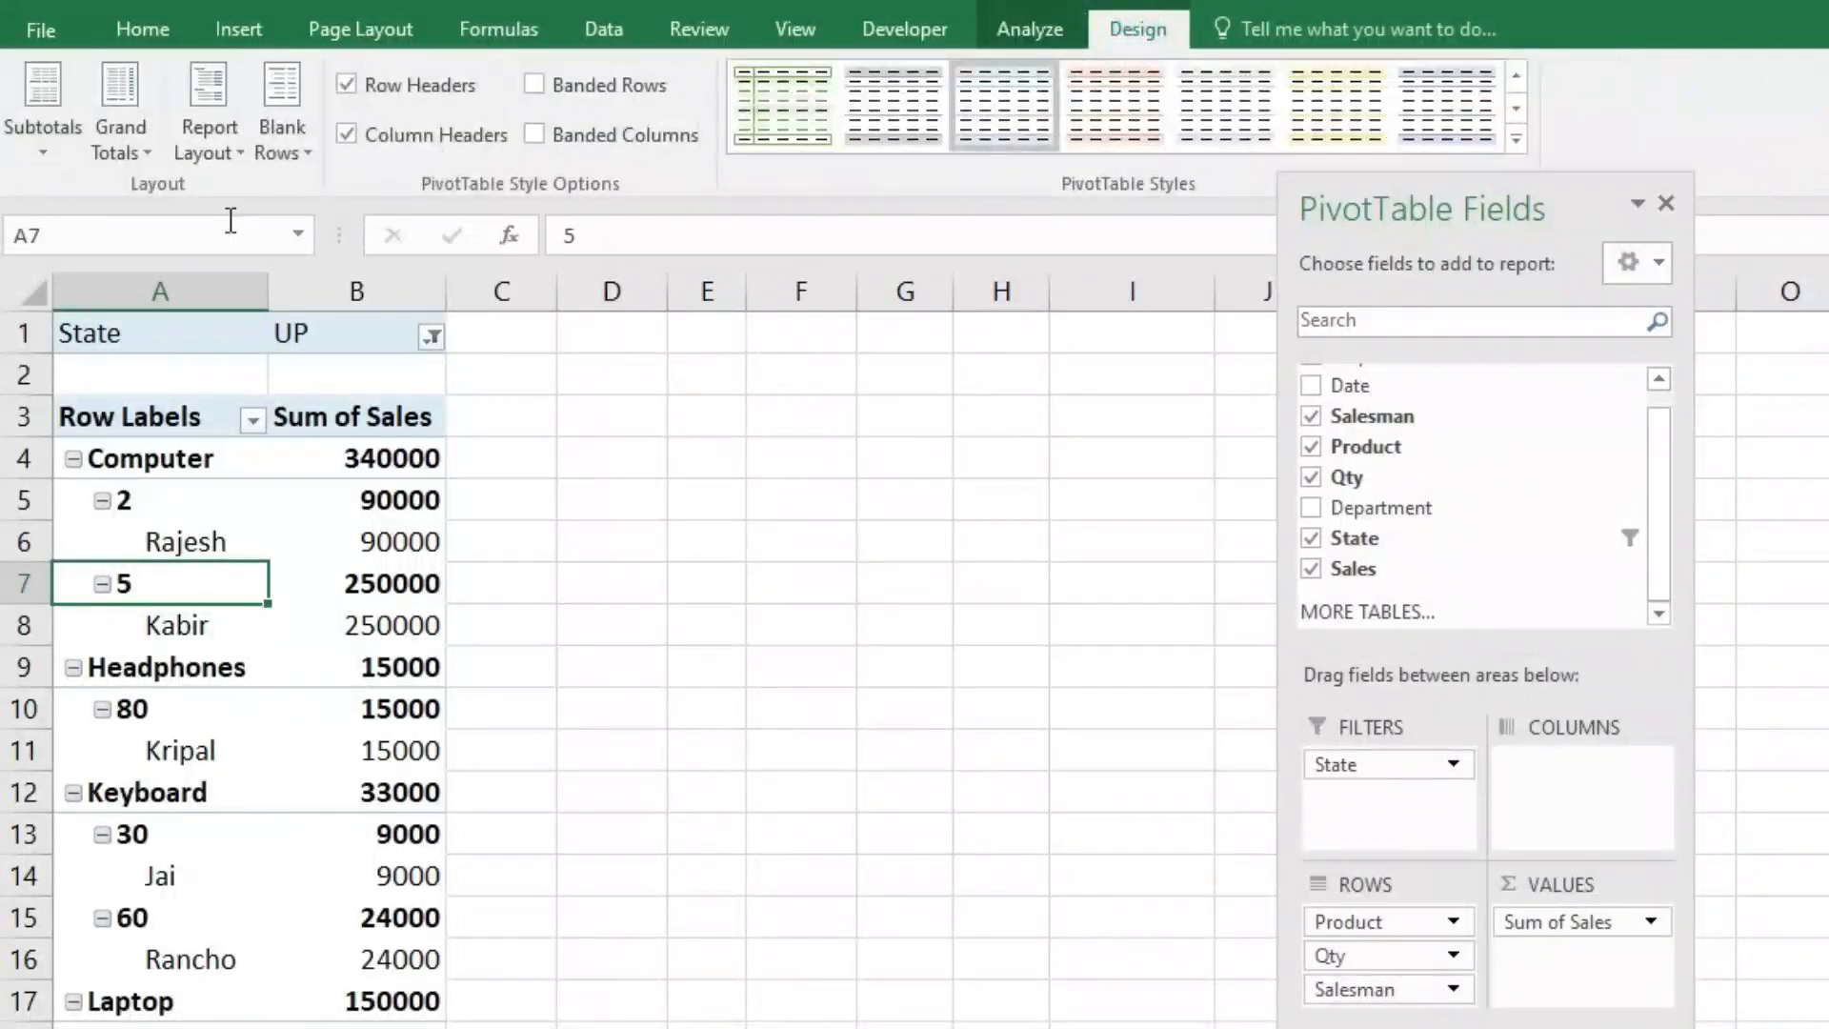
left_click(237, 157)
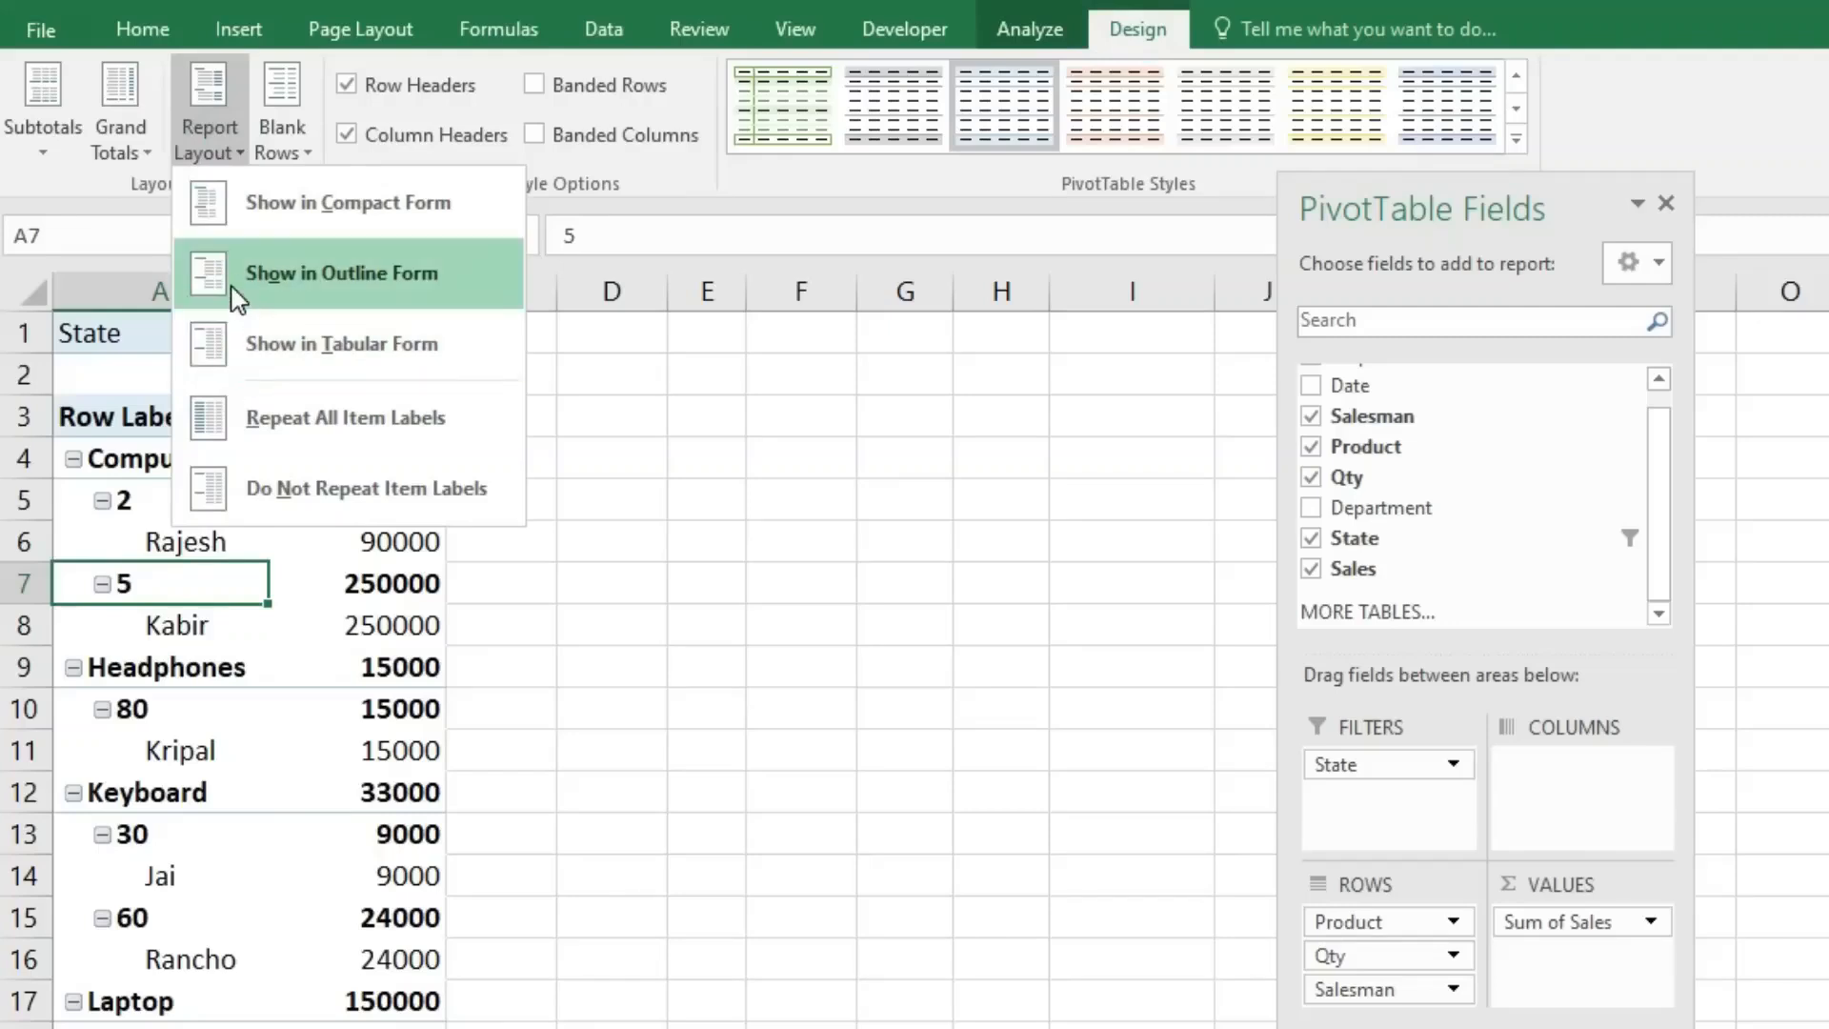
left_click(323, 273)
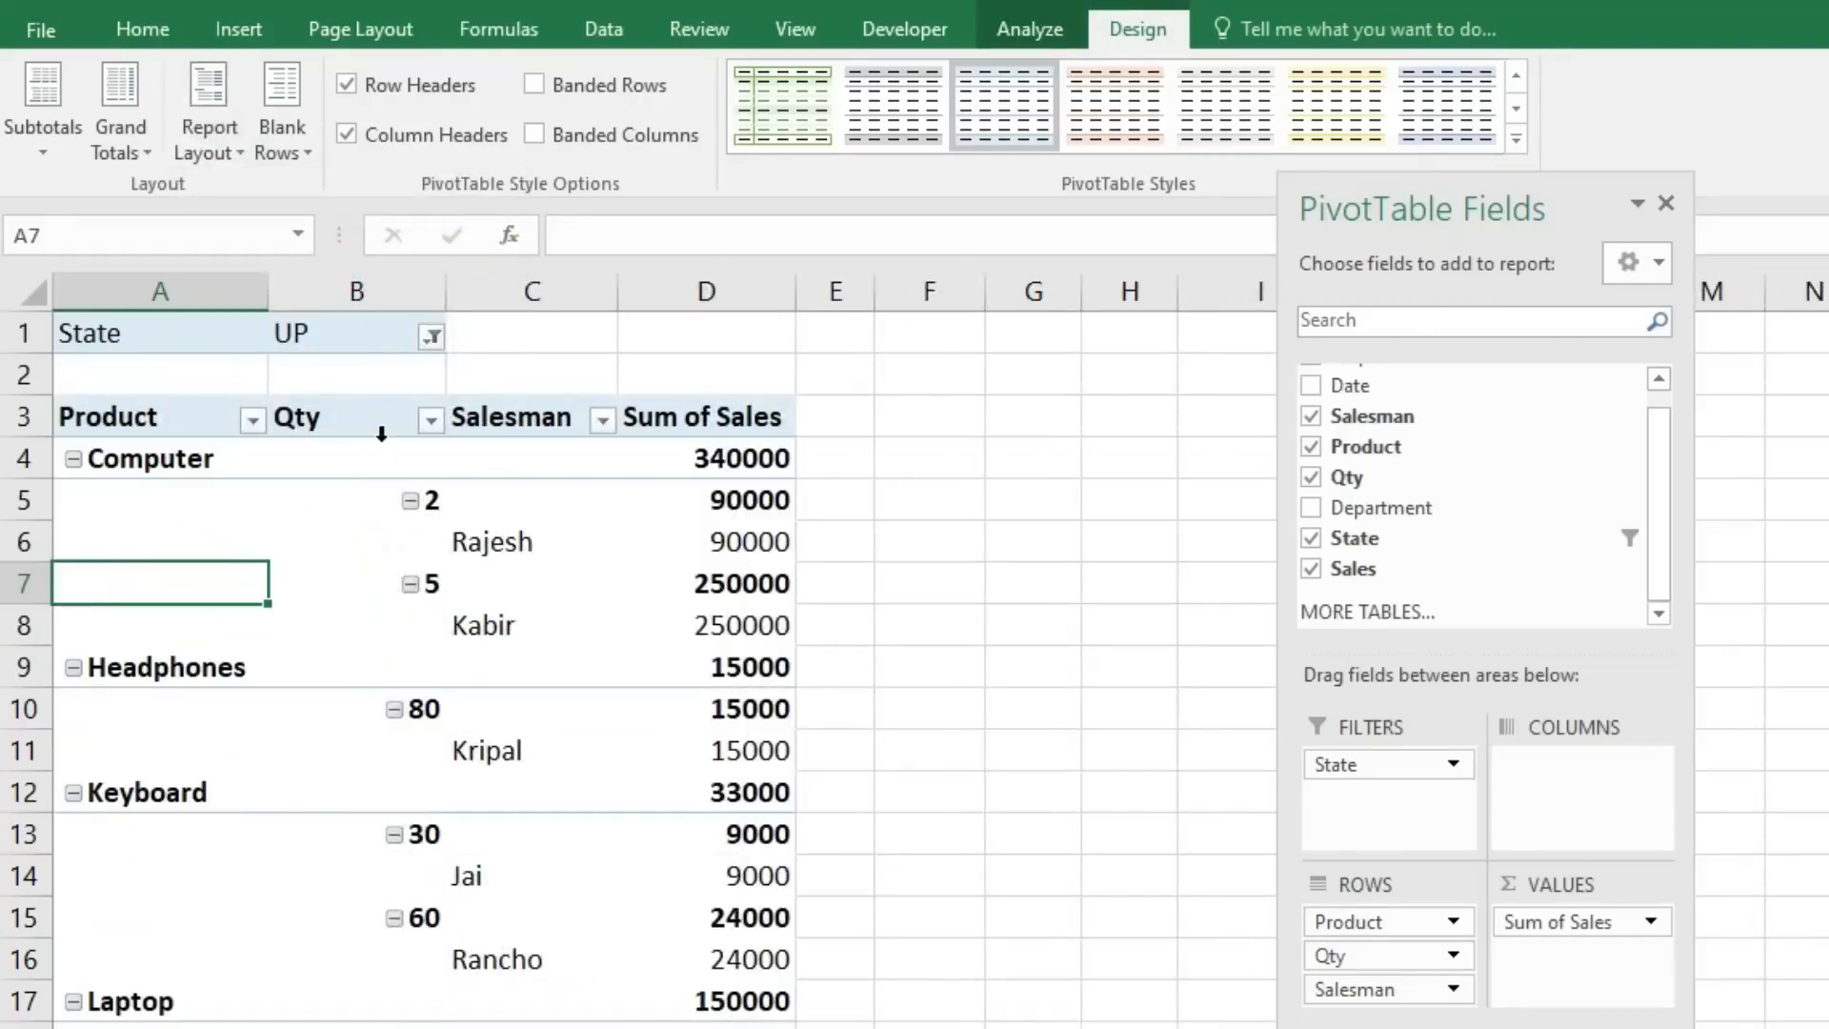
left_click_drag(143, 461, 143, 816)
left_click_drag(384, 421, 367, 917)
left_click_drag(512, 468, 515, 963)
left_click_drag(703, 461, 734, 830)
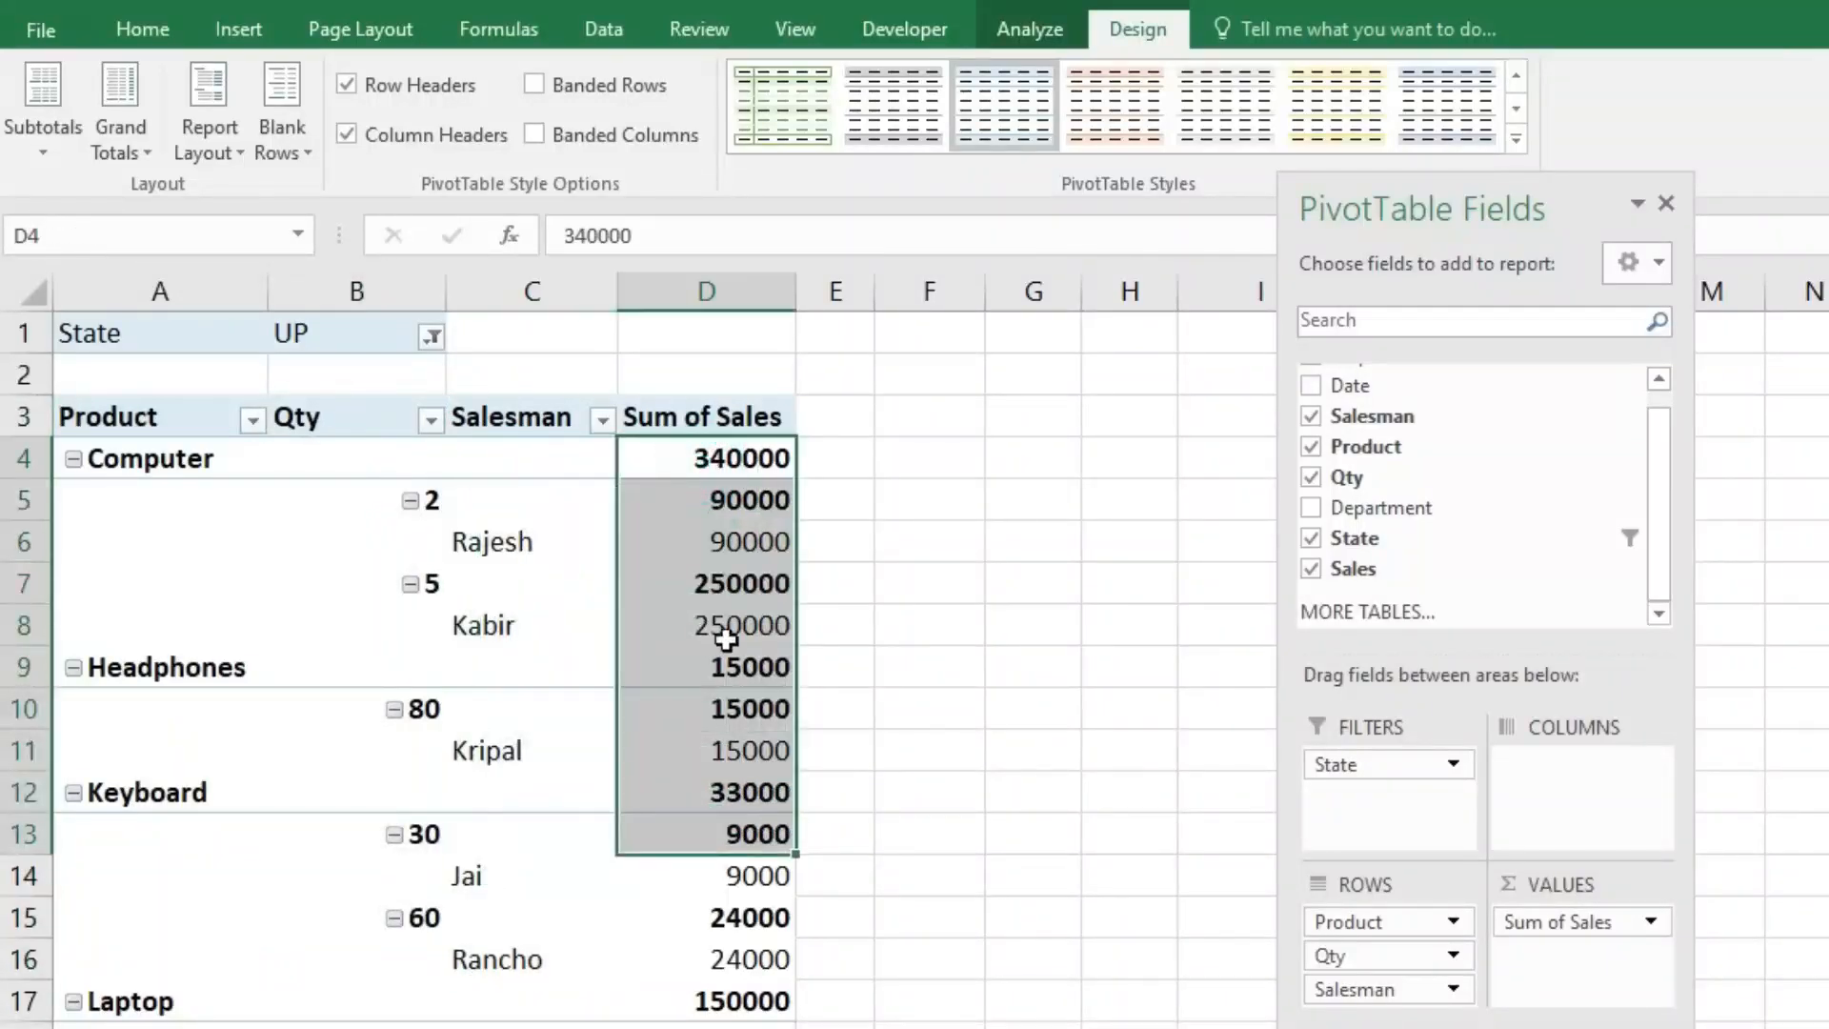
Step: Set the PivotTable to show no subtotals and check the salesmen's sales amounts under Computer
left_click(740, 500)
left_click(740, 526)
left_click(741, 499)
left_click(734, 541)
mouse_move(734, 541)
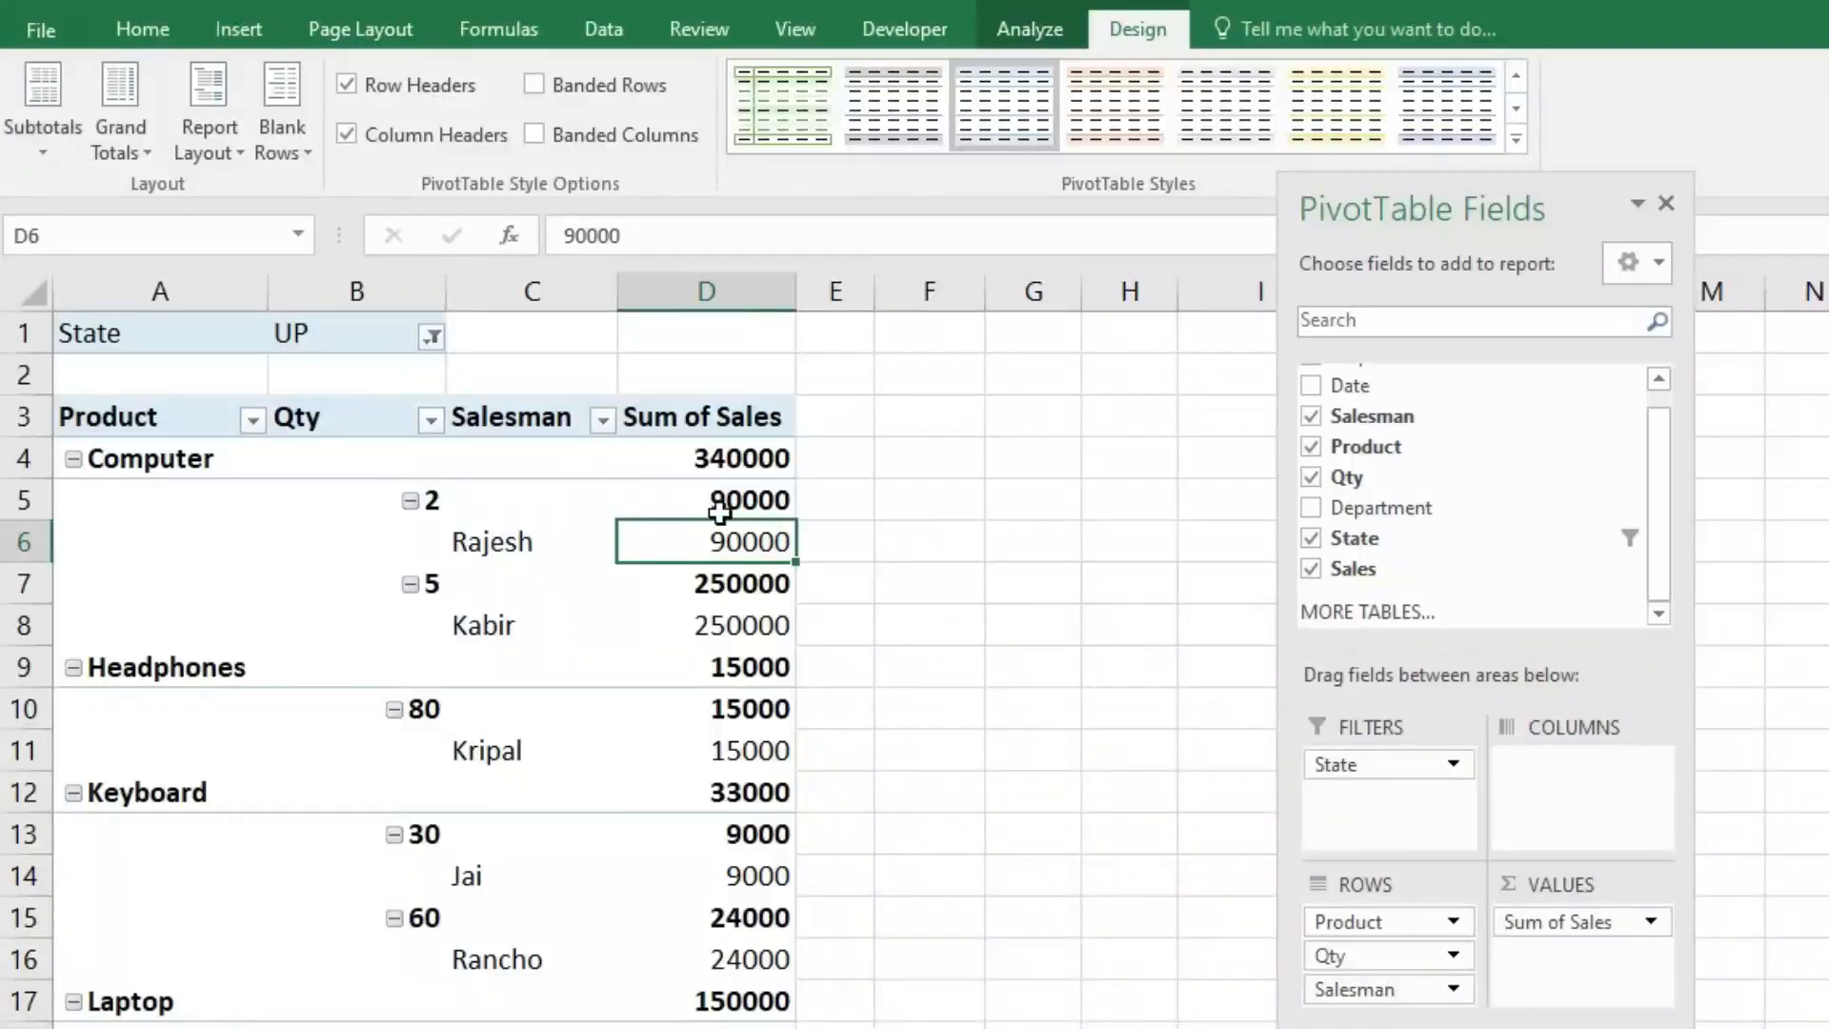
left_click(42, 134)
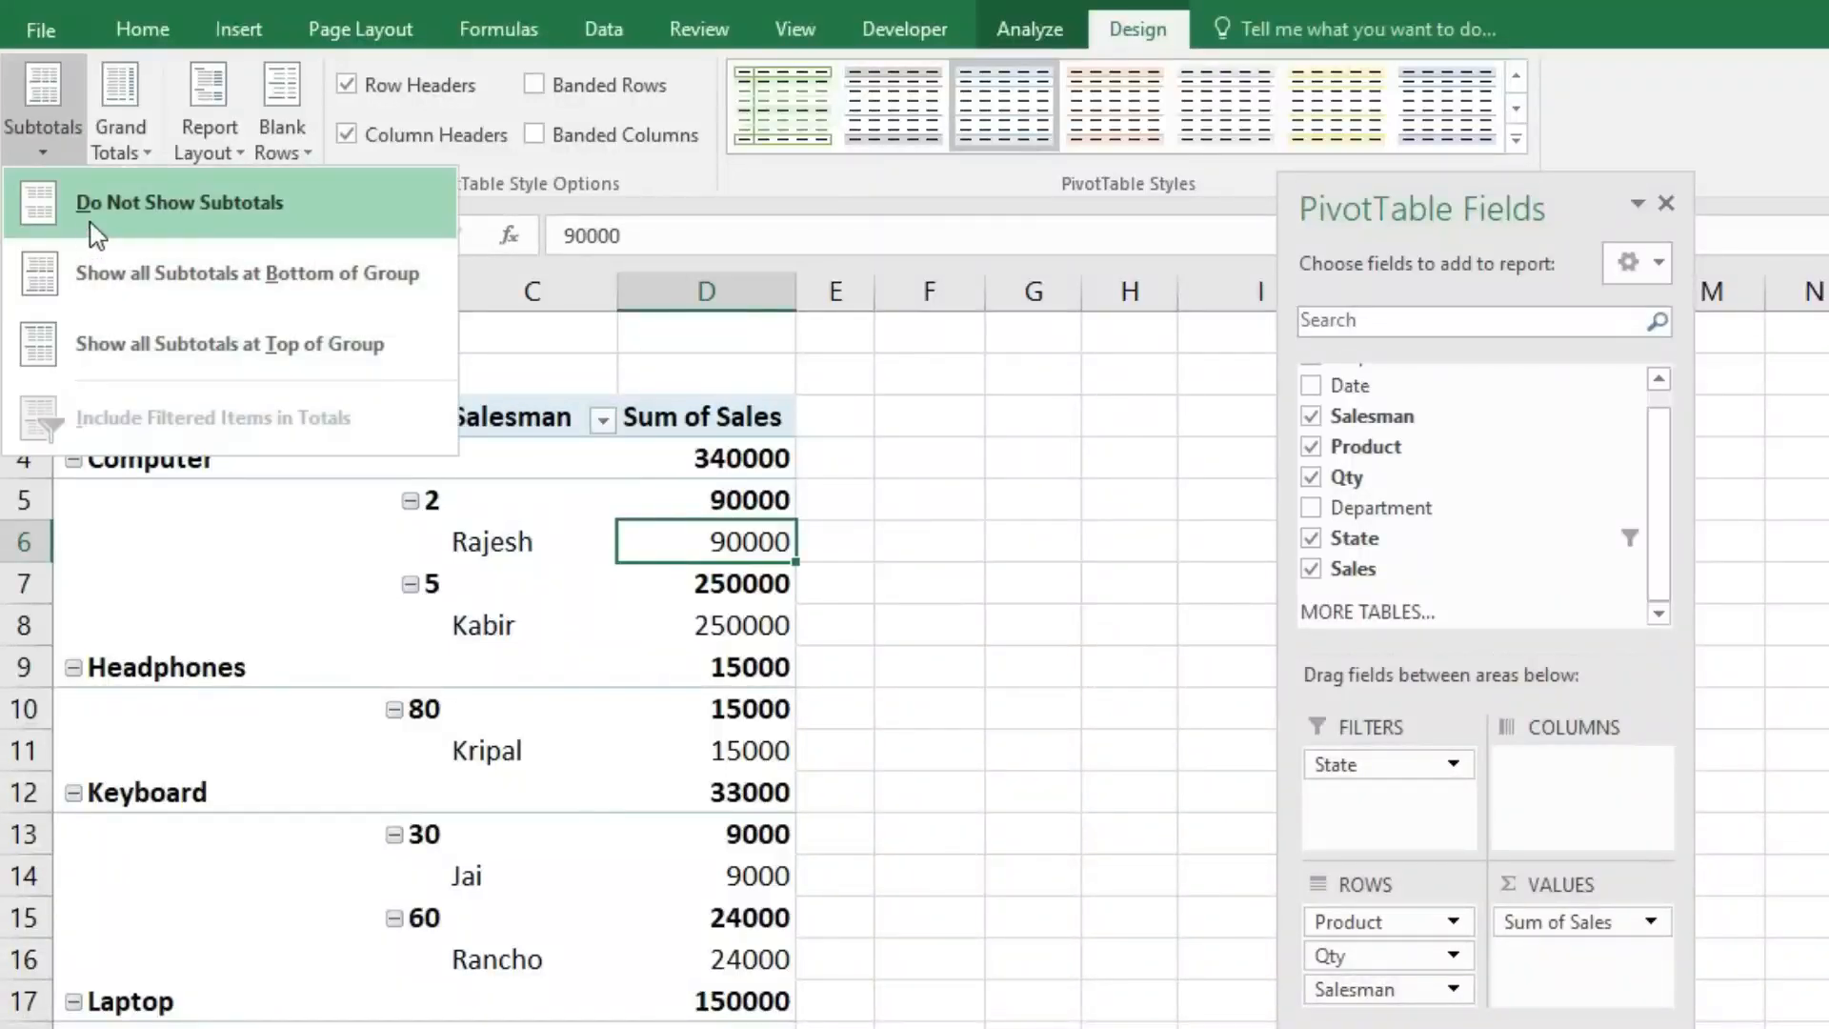
left_click(228, 230)
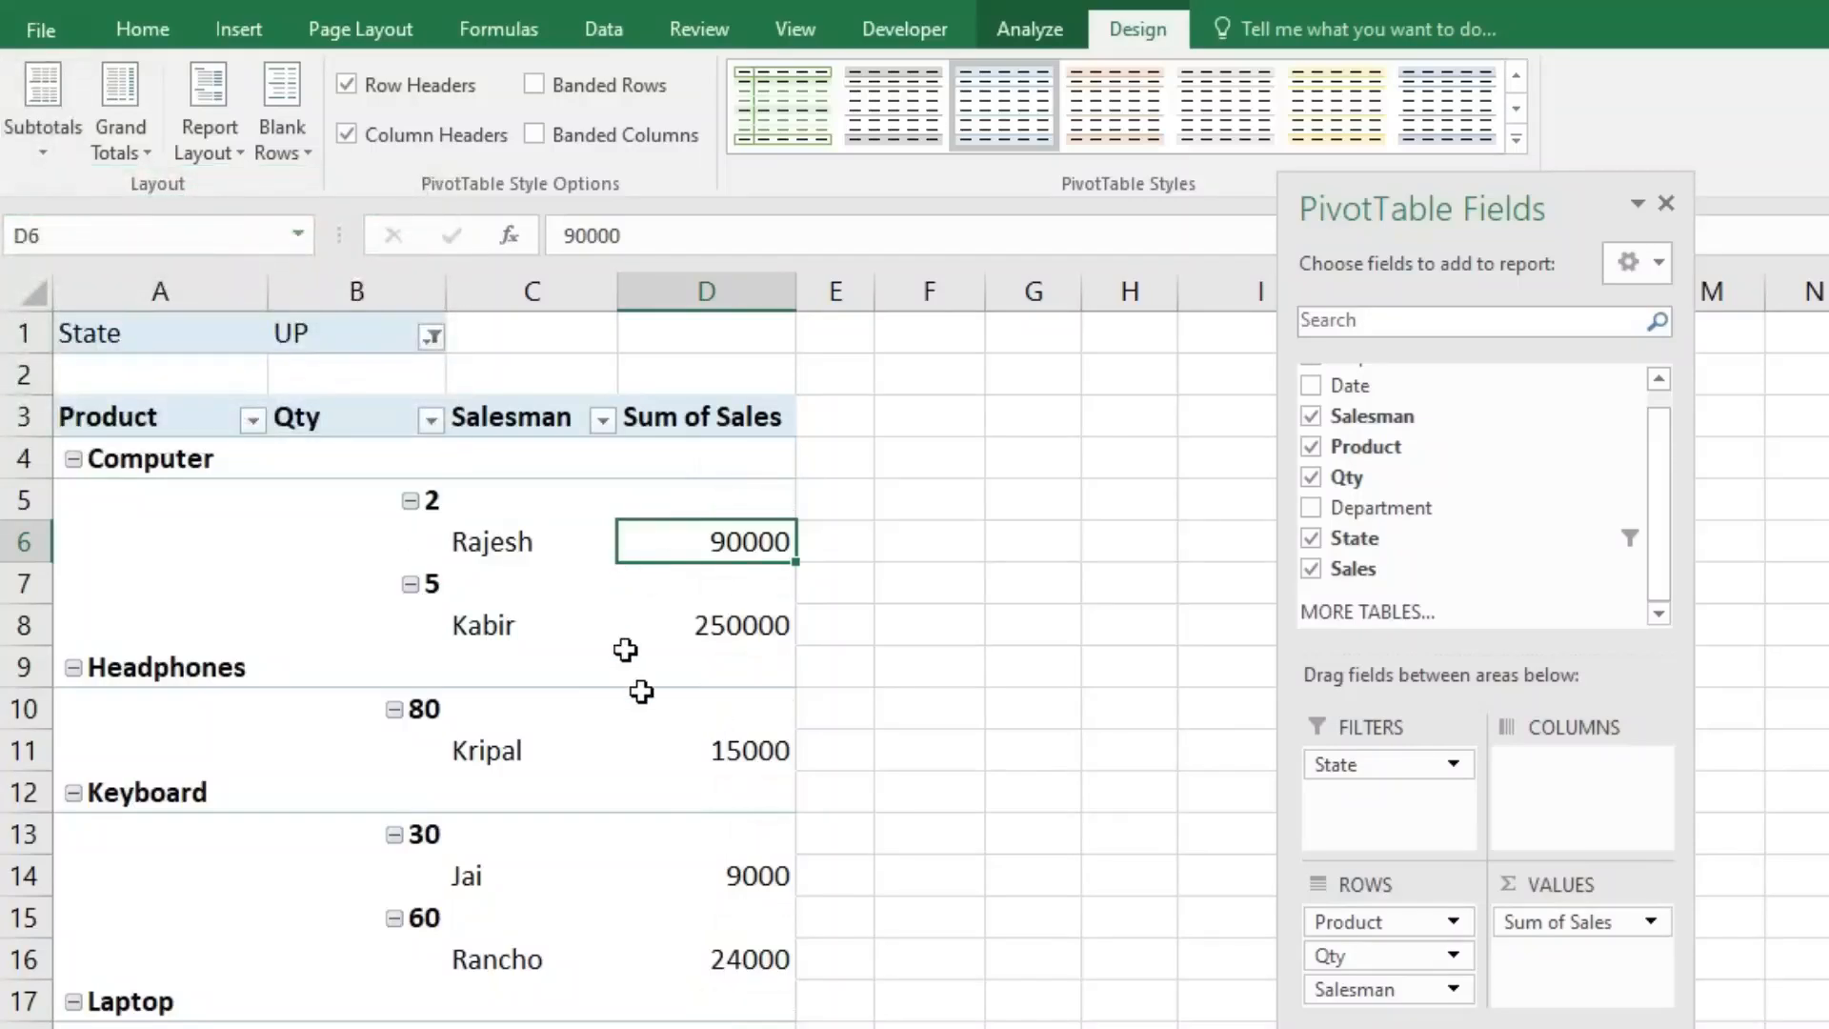
left_click(531, 543)
left_click(747, 538)
left_click(464, 628)
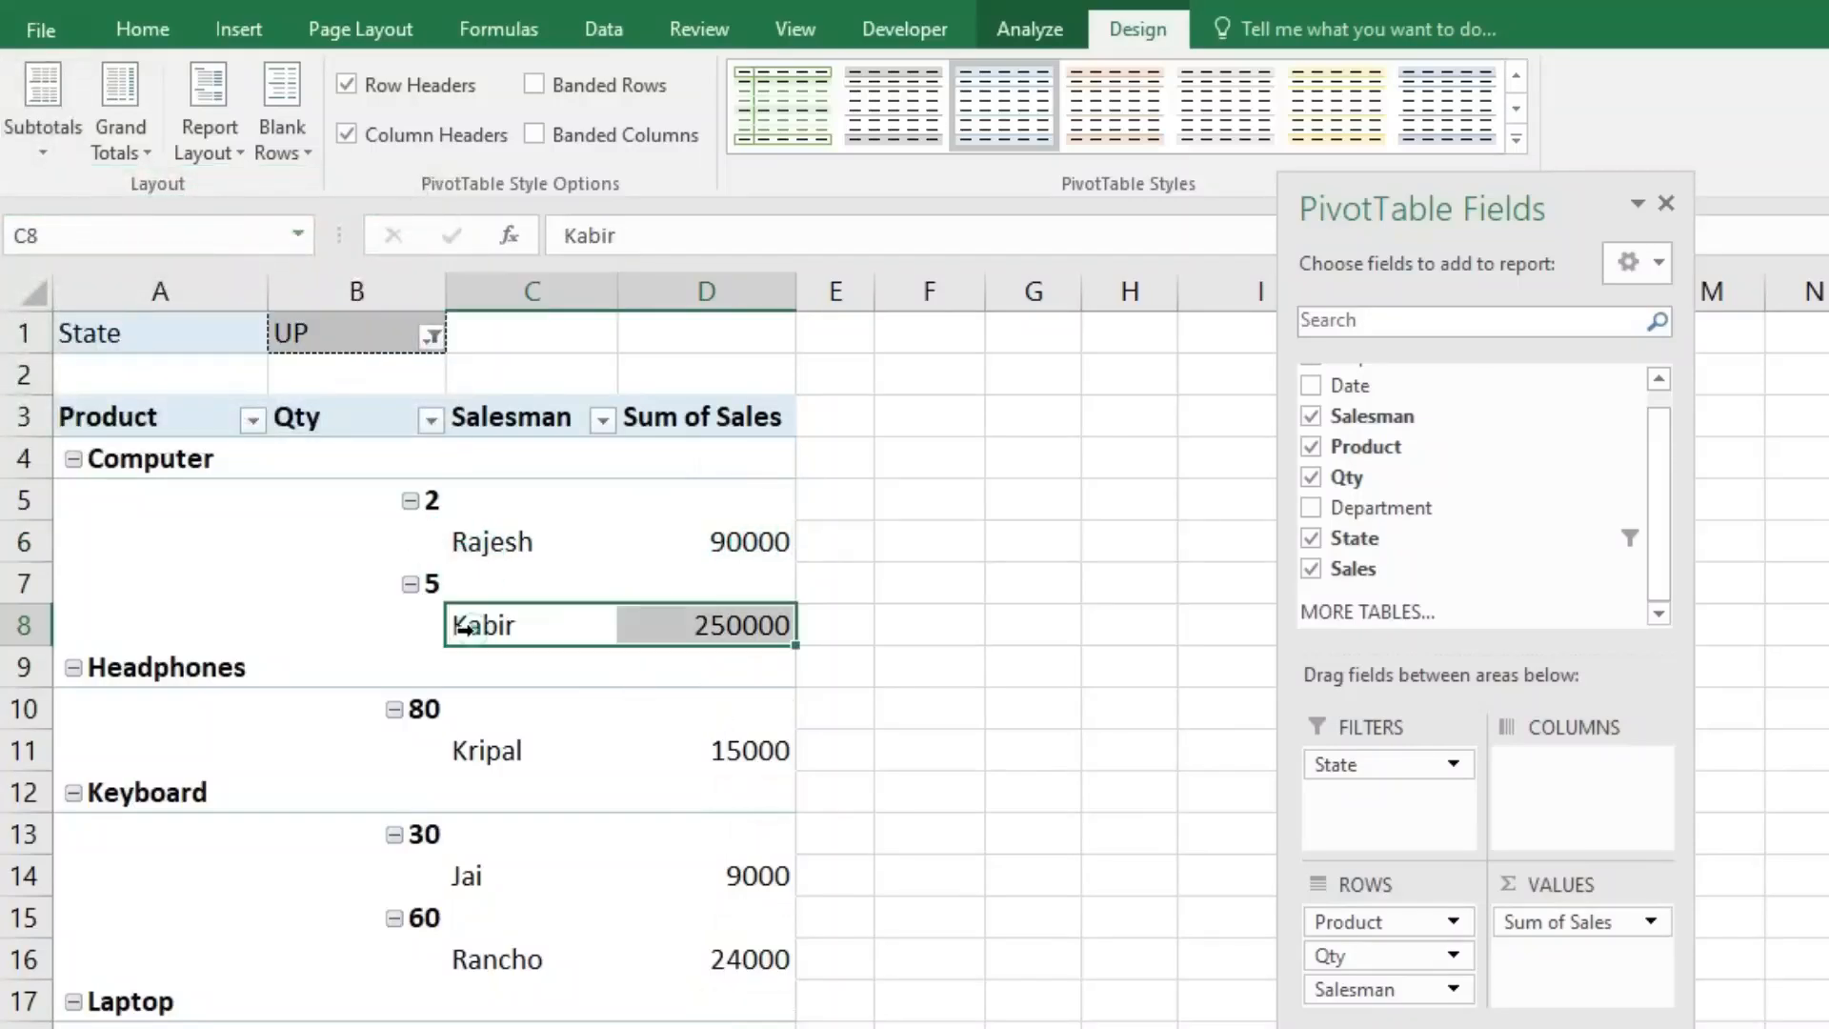
mouse_move(696, 624)
Step: Show all PivotTable subtotals at the bottom of each group
left_click(41, 122)
left_click(400, 362)
left_click(41, 133)
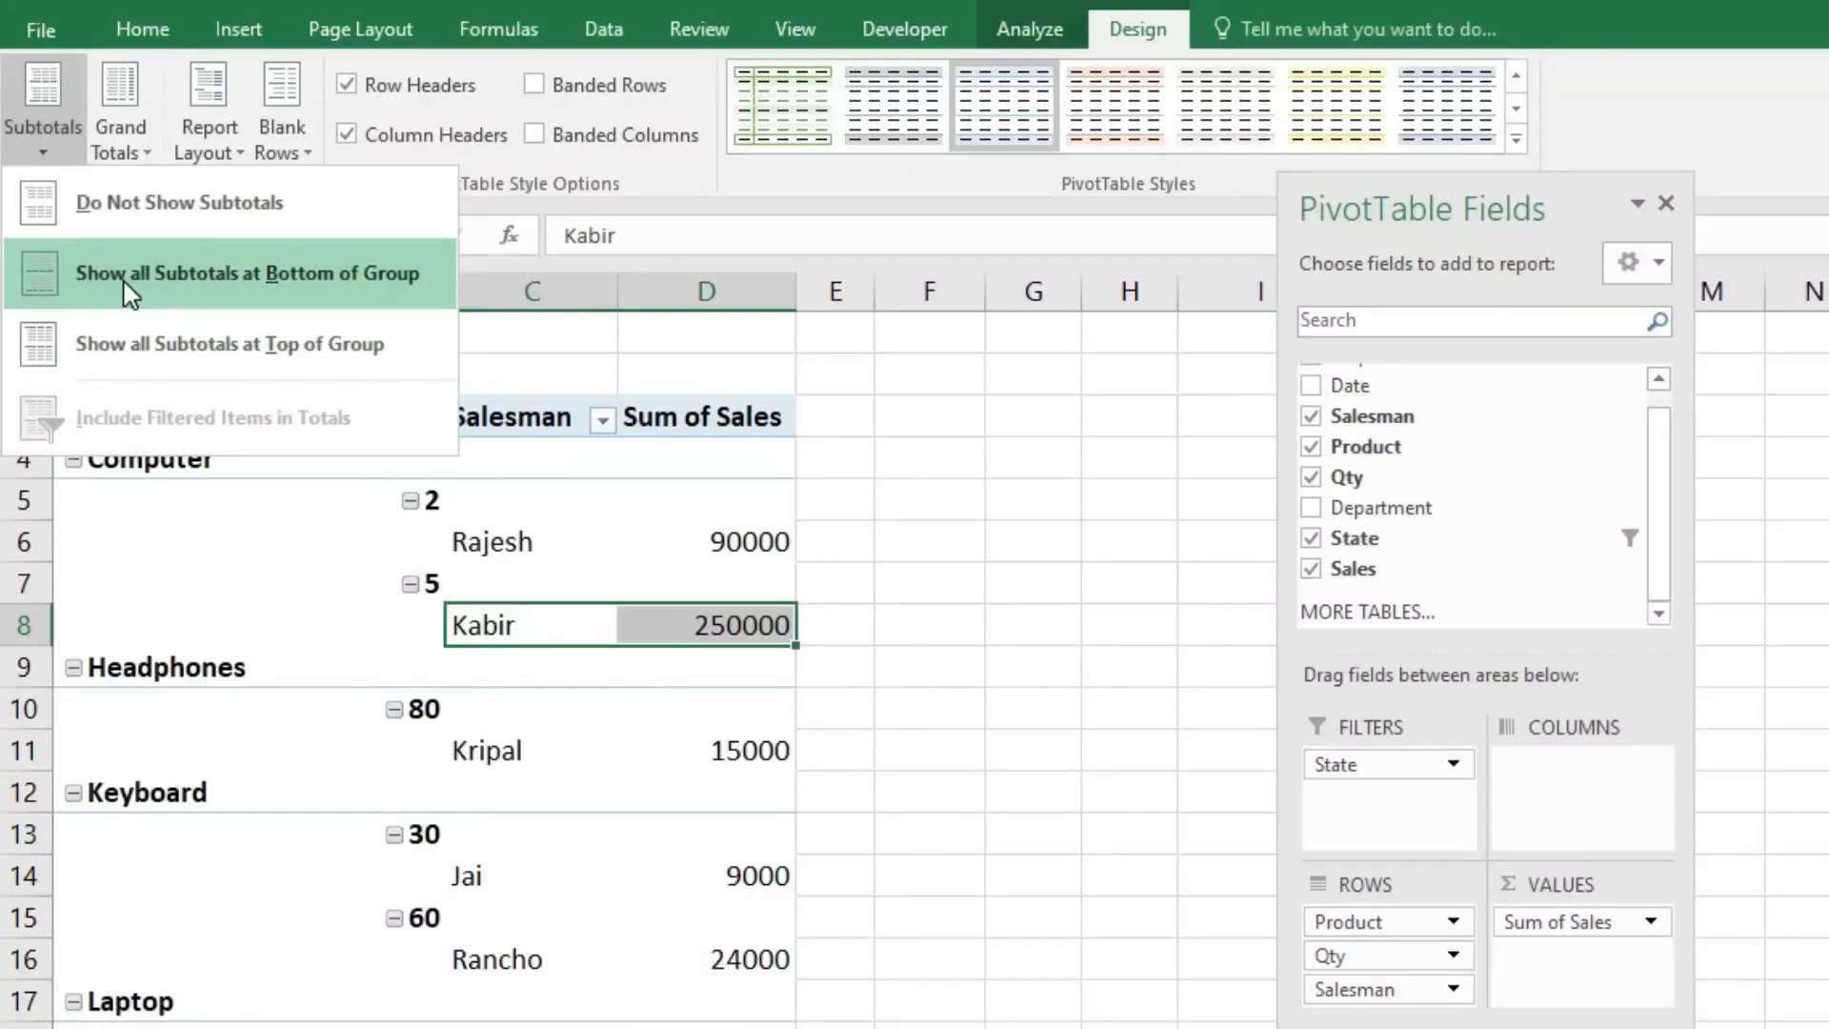
left_click(386, 291)
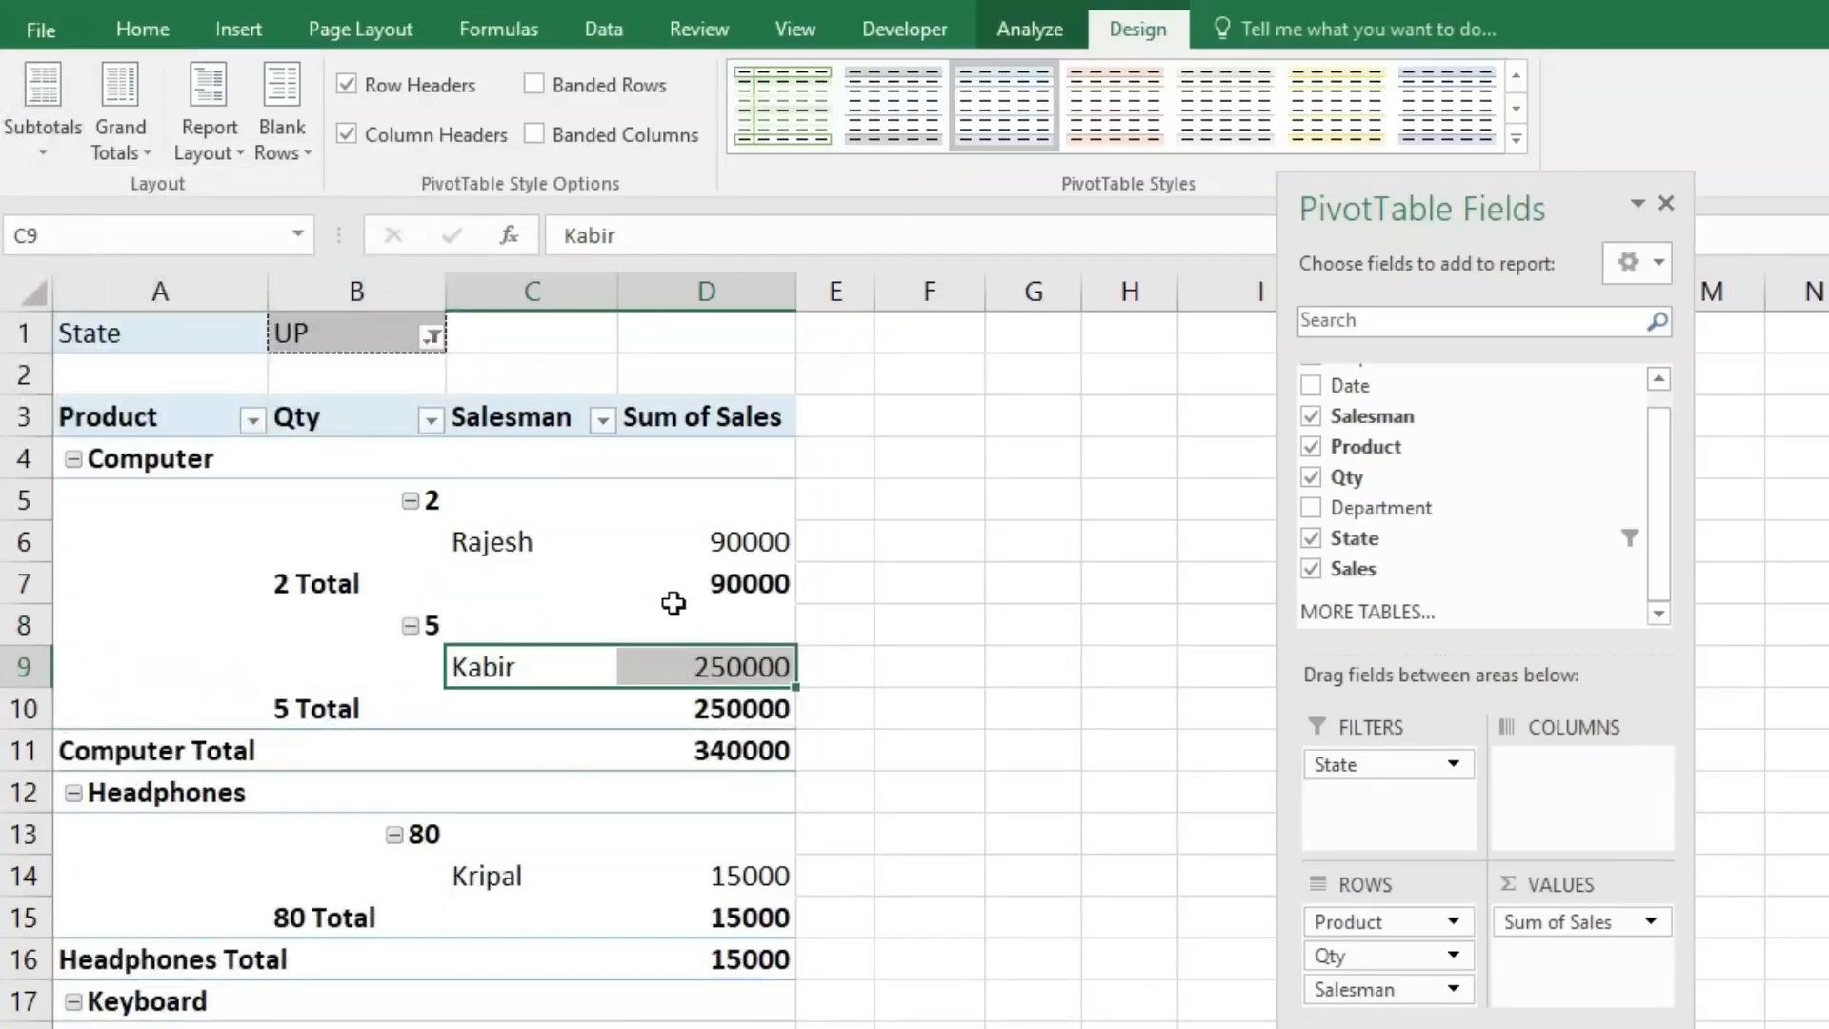
Step: Examine the quantity and product subtotals under Computer and the rest of the PivotTable
left_click(733, 584)
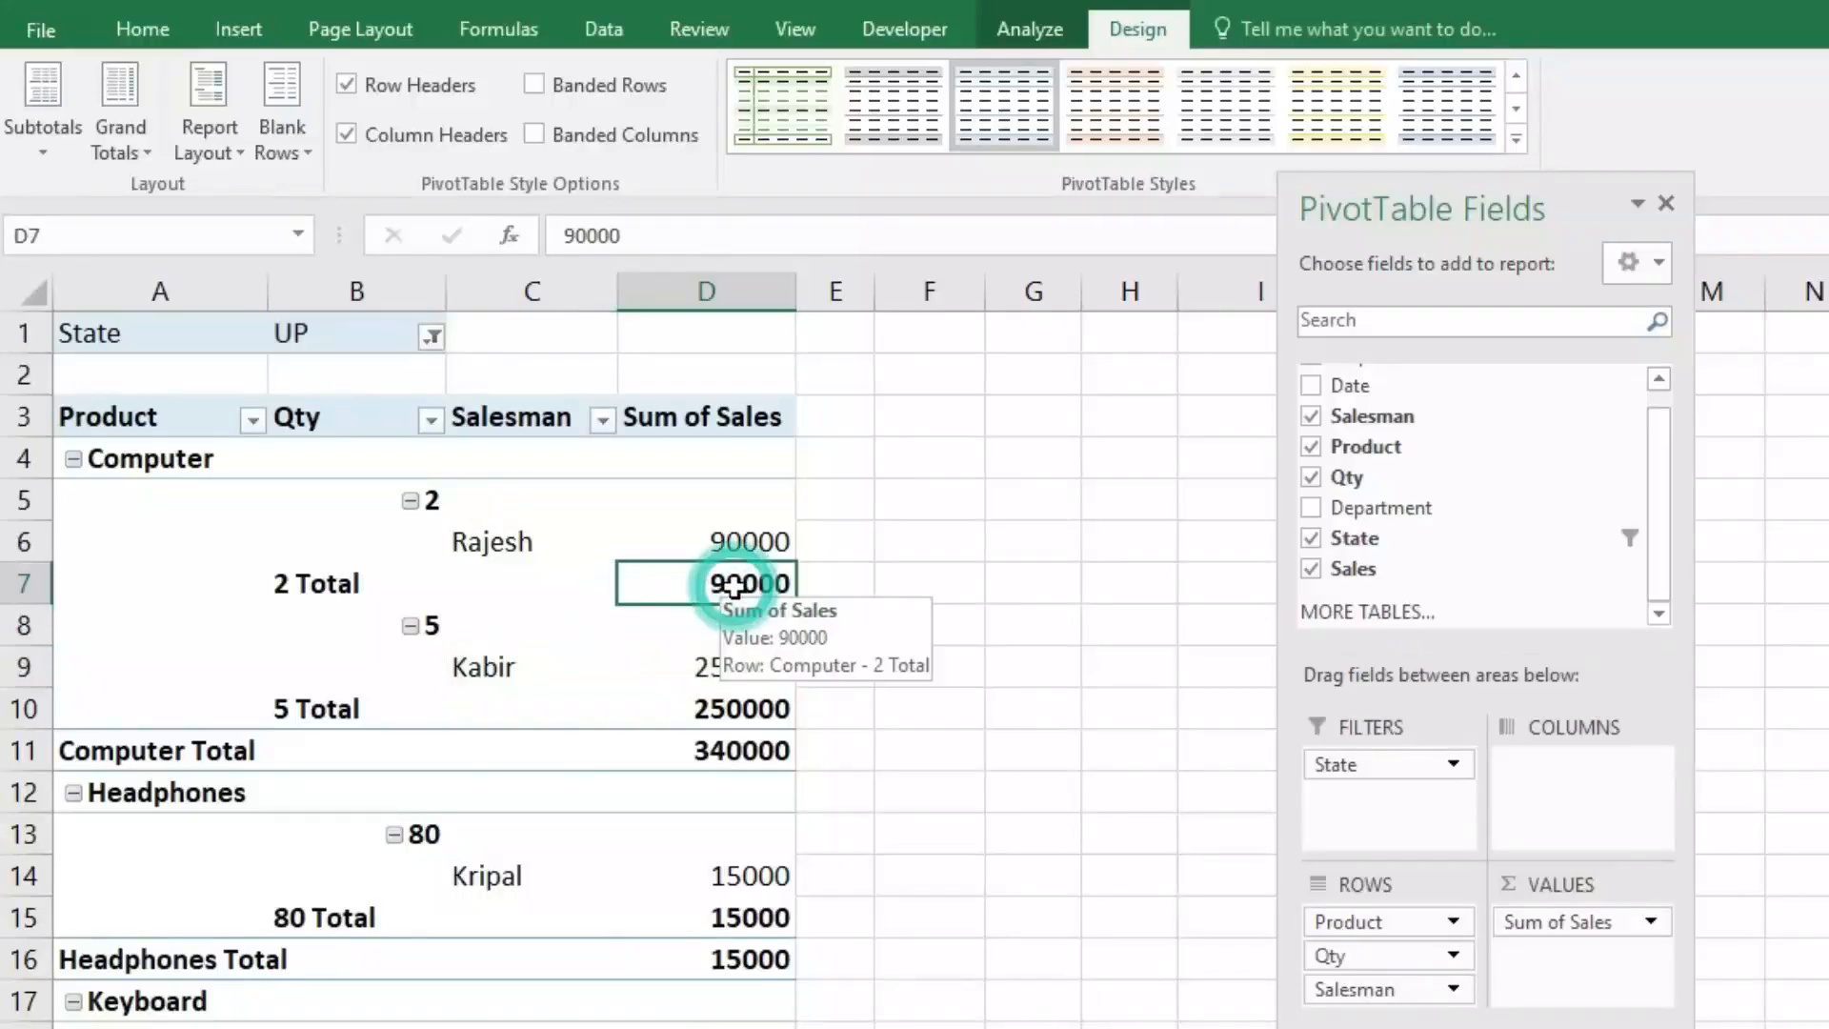
left_click(712, 707)
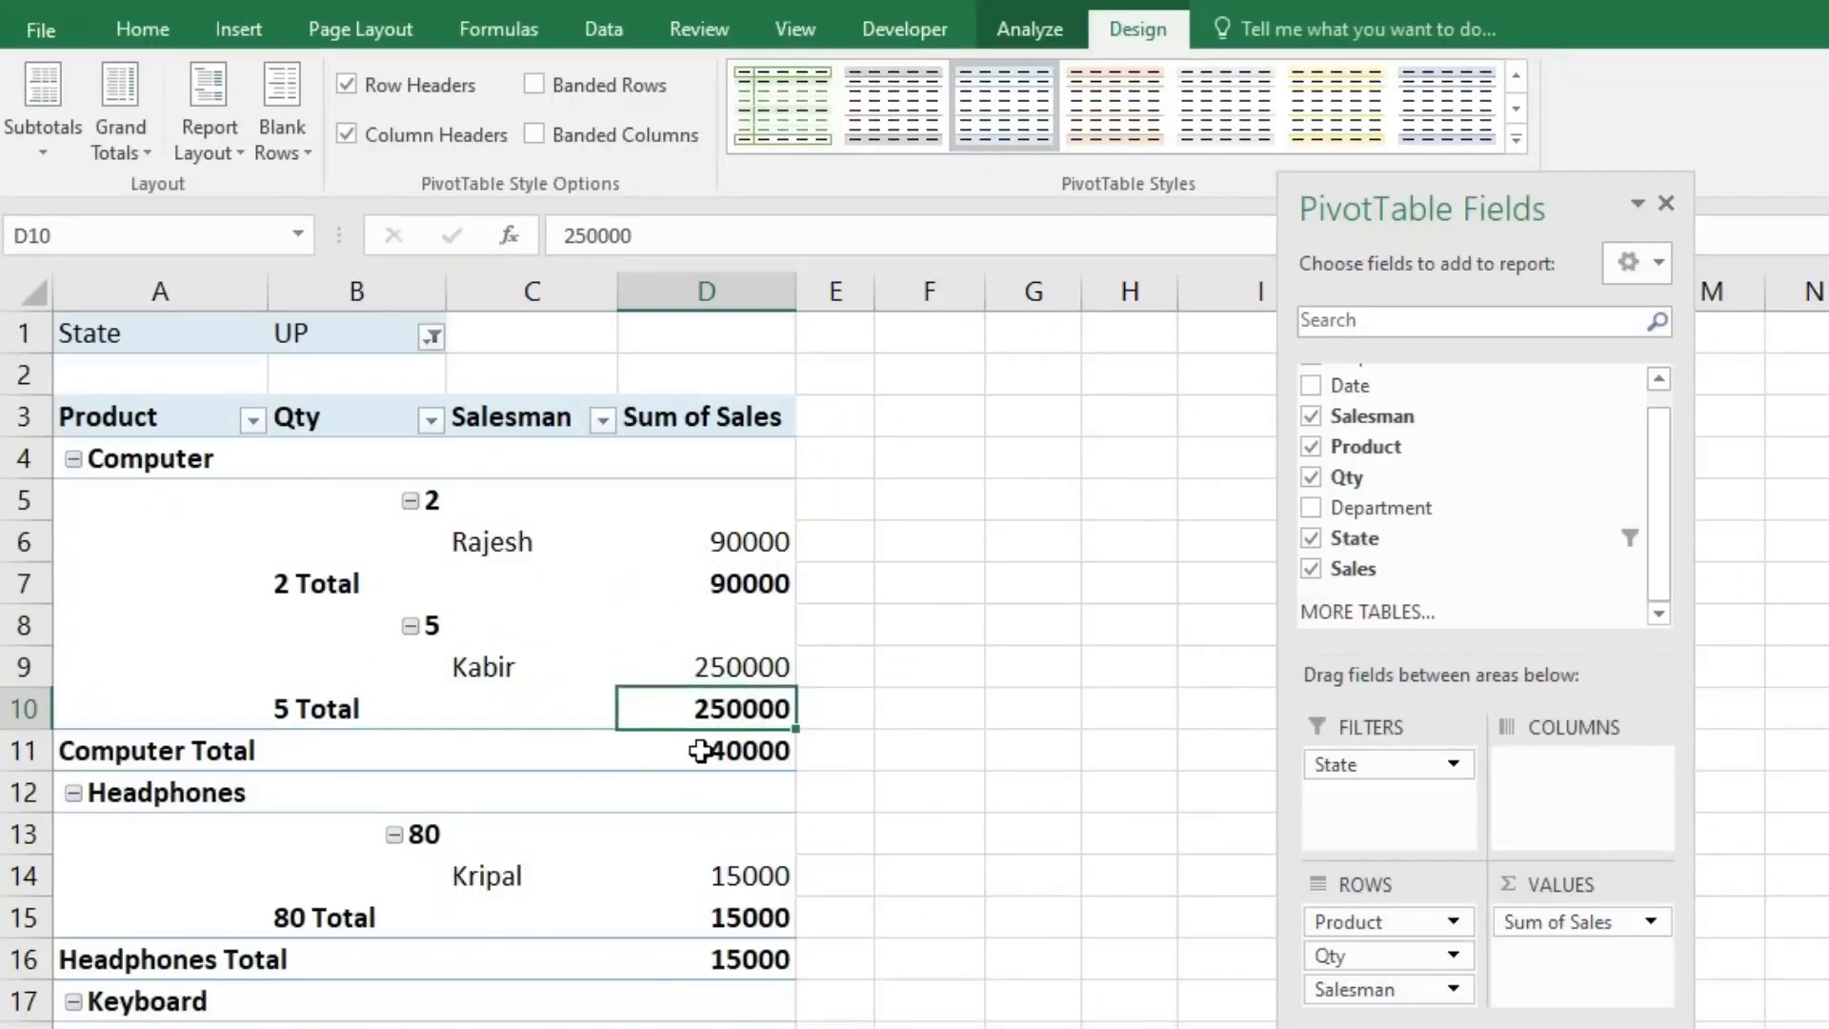
left_click(700, 751)
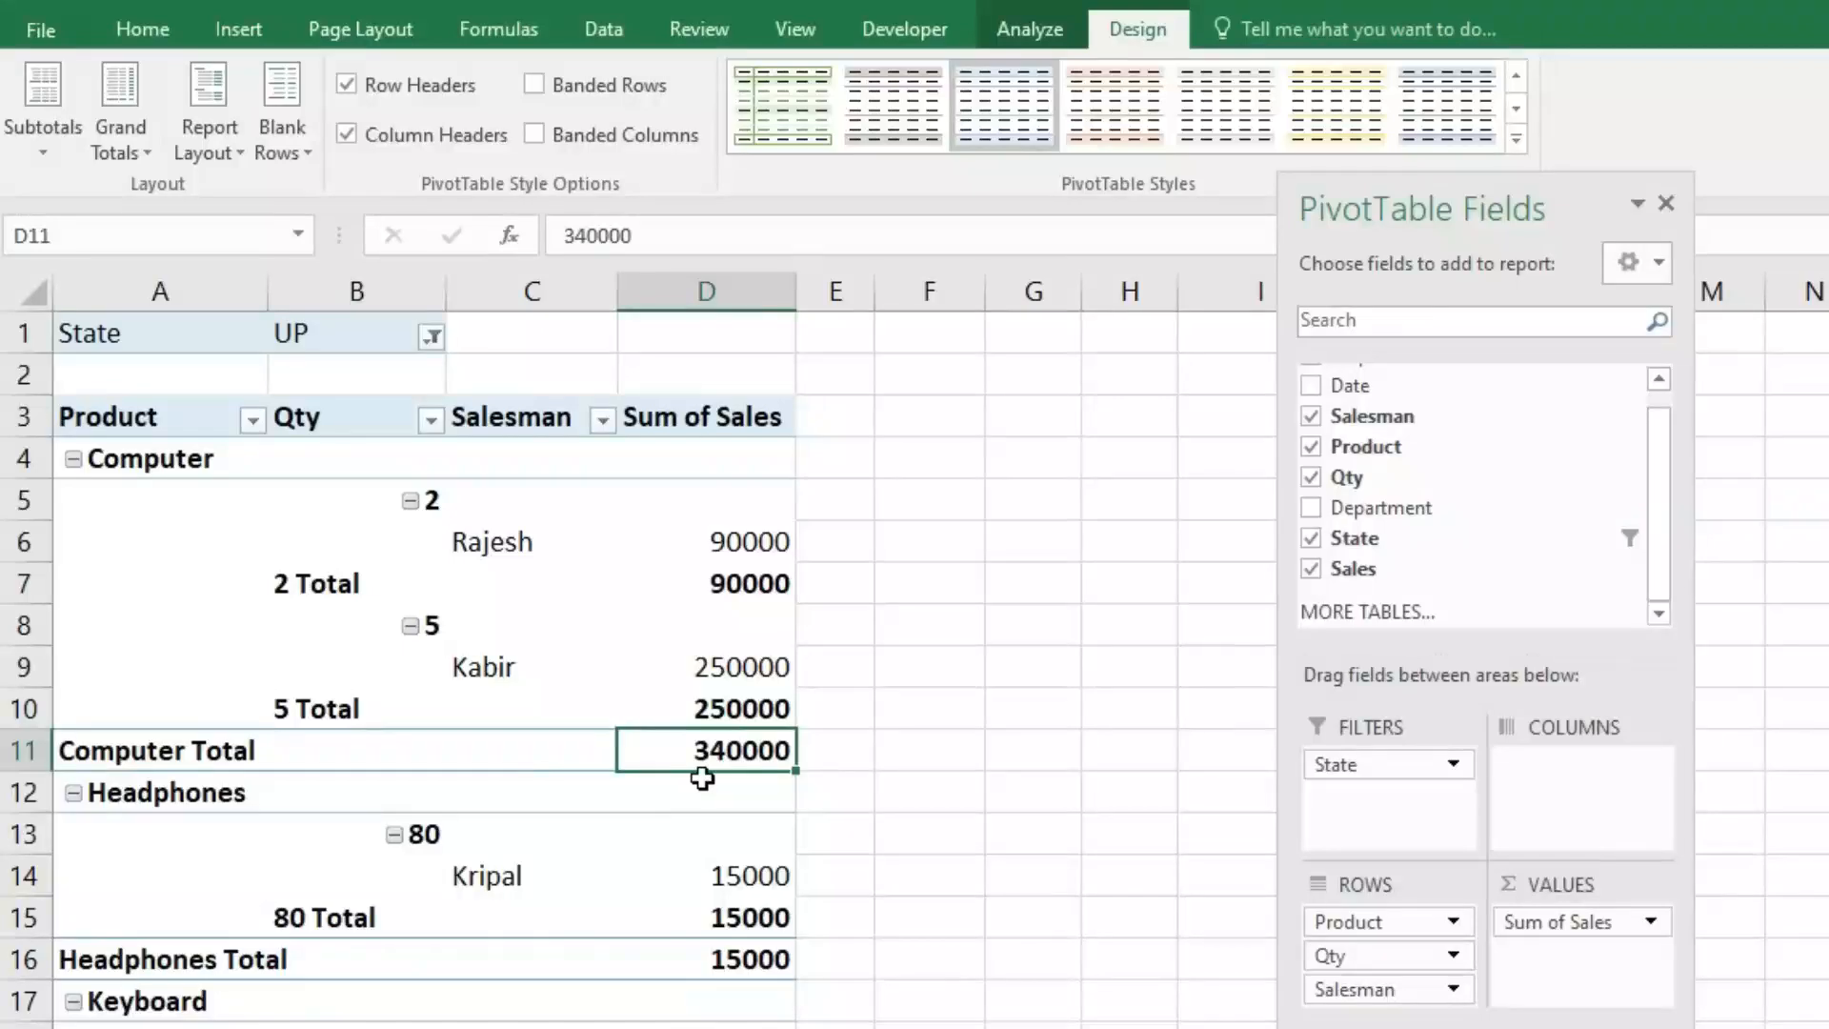
scroll(712, 781, "down", 3)
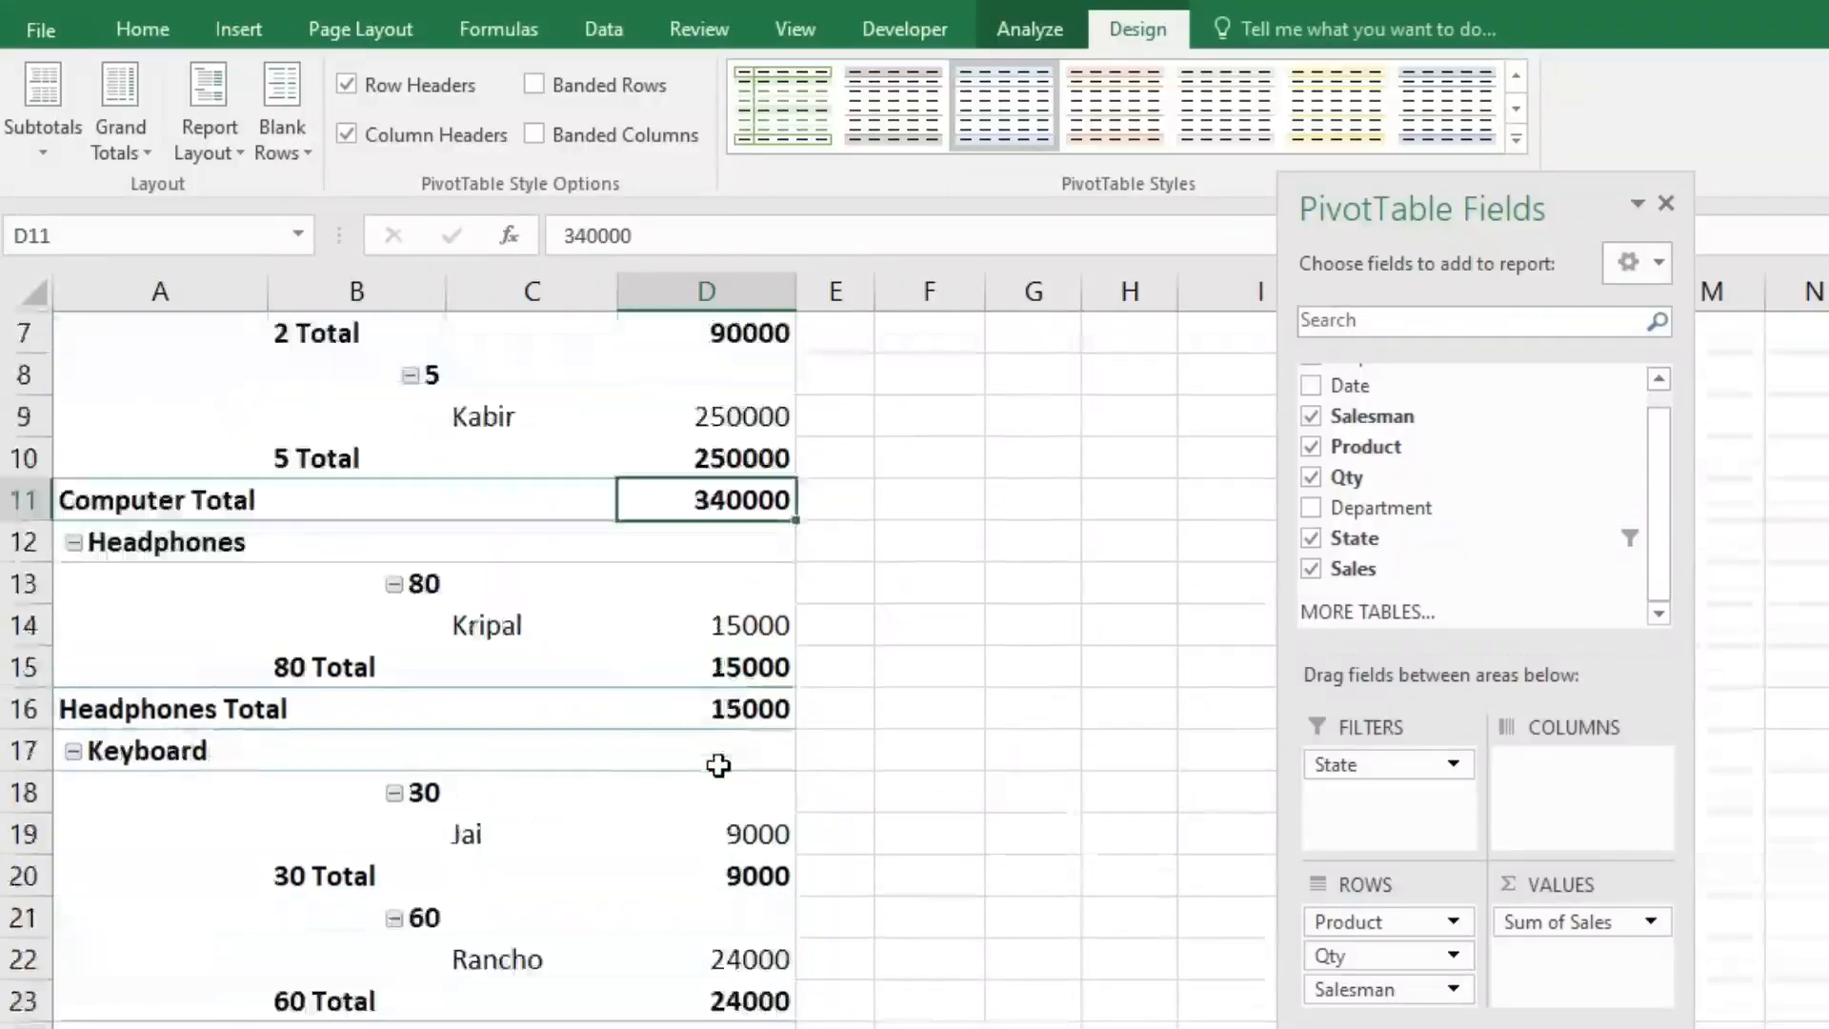
mouse_move(677, 858)
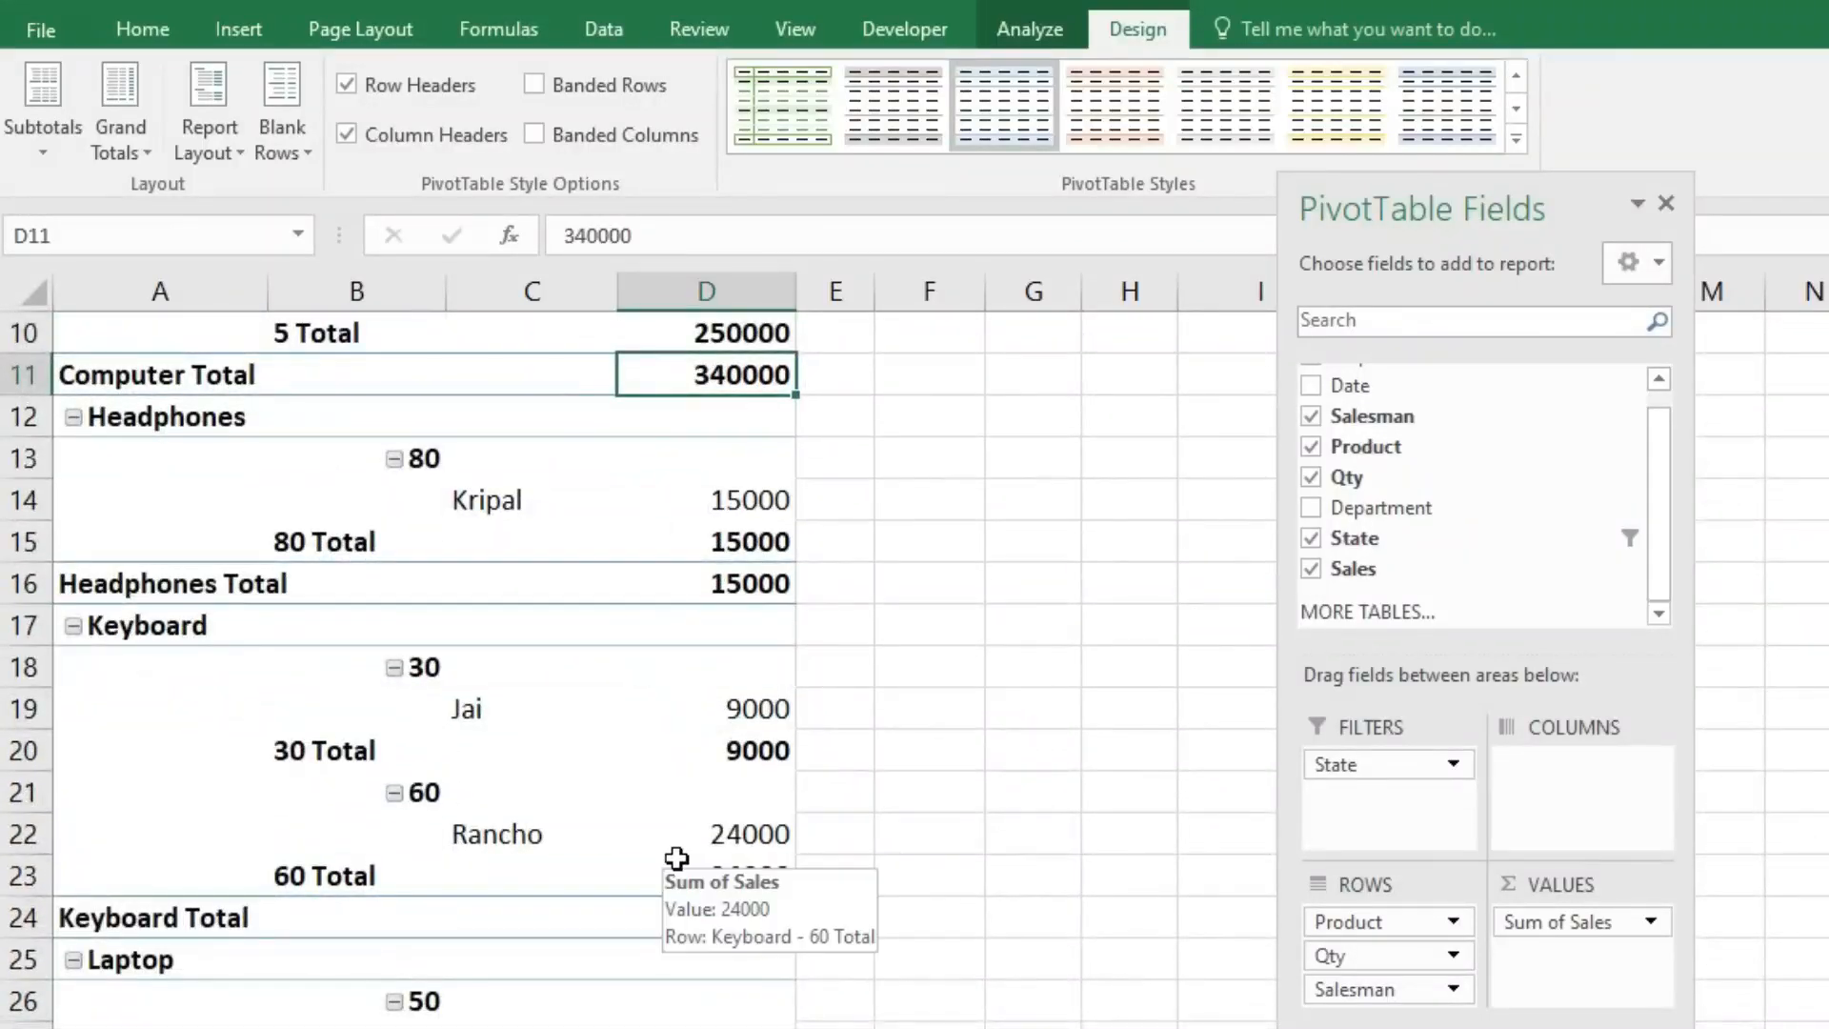
scroll(672, 860, "up", 3)
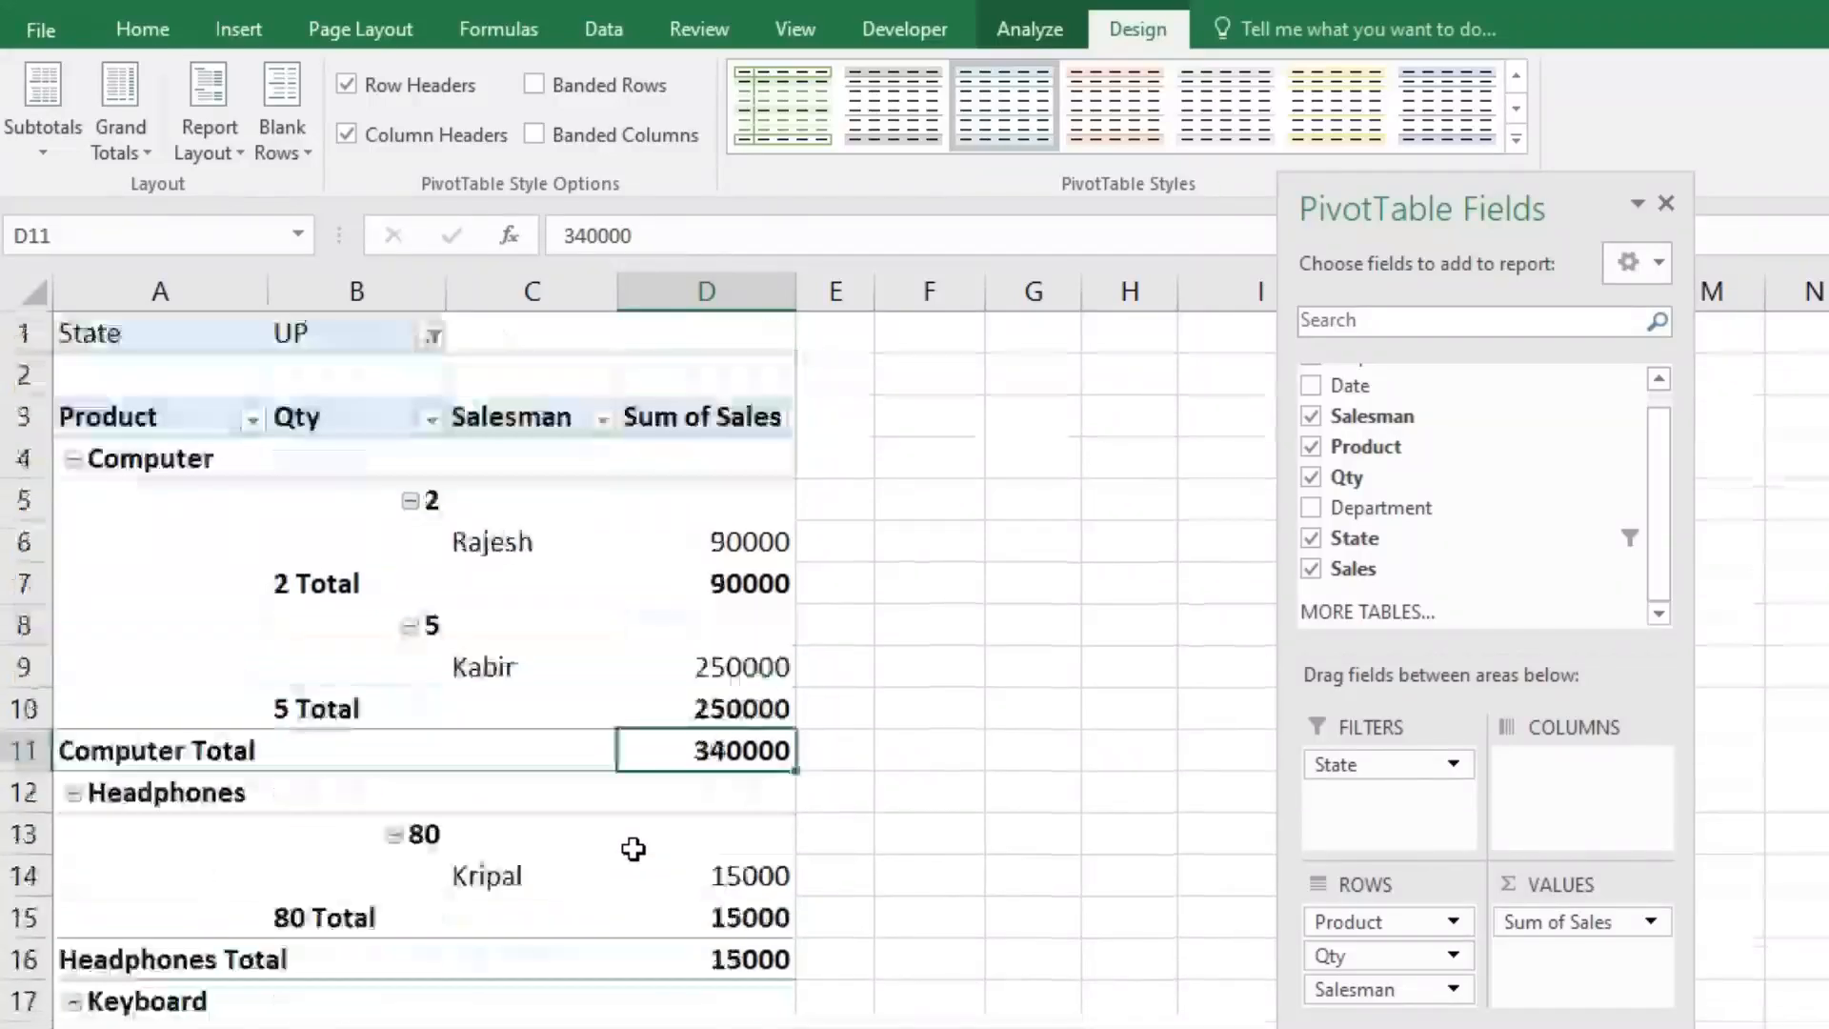
left_click_drag(139, 417, 711, 939)
scroll(438, 752, "up", 6)
scroll(438, 753, "up", 3)
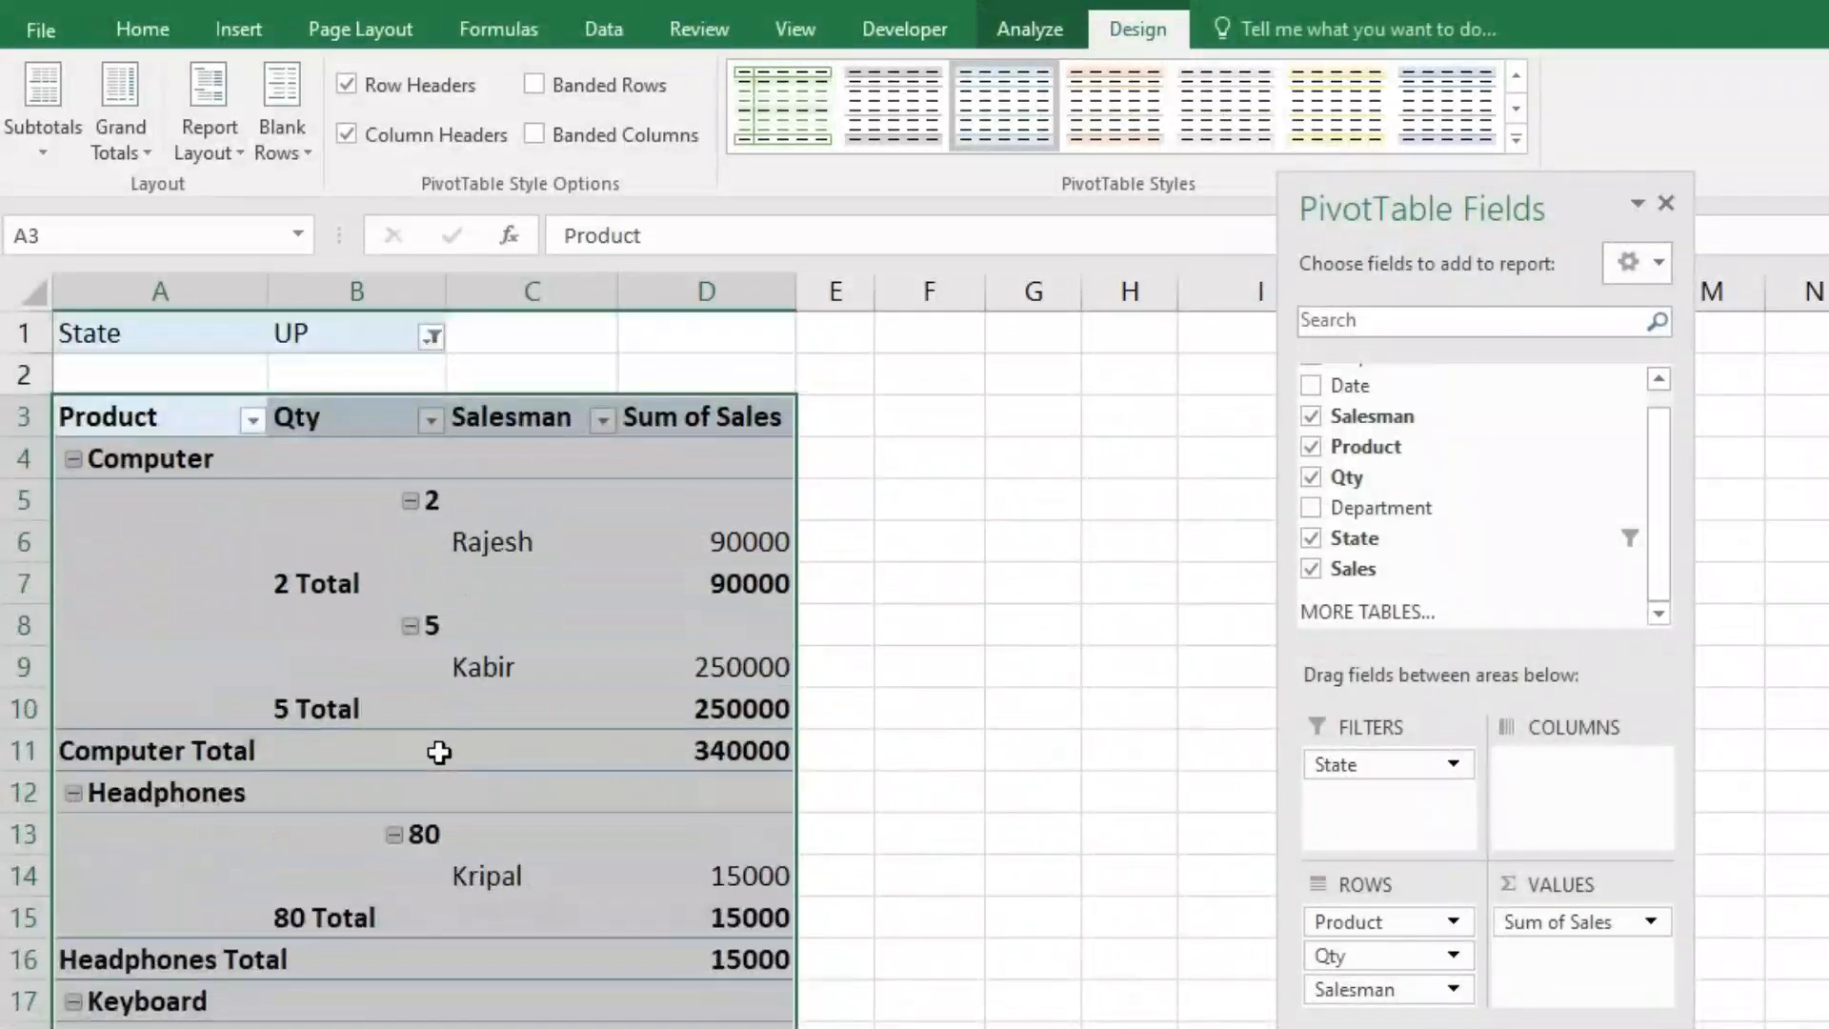
left_click(319, 505)
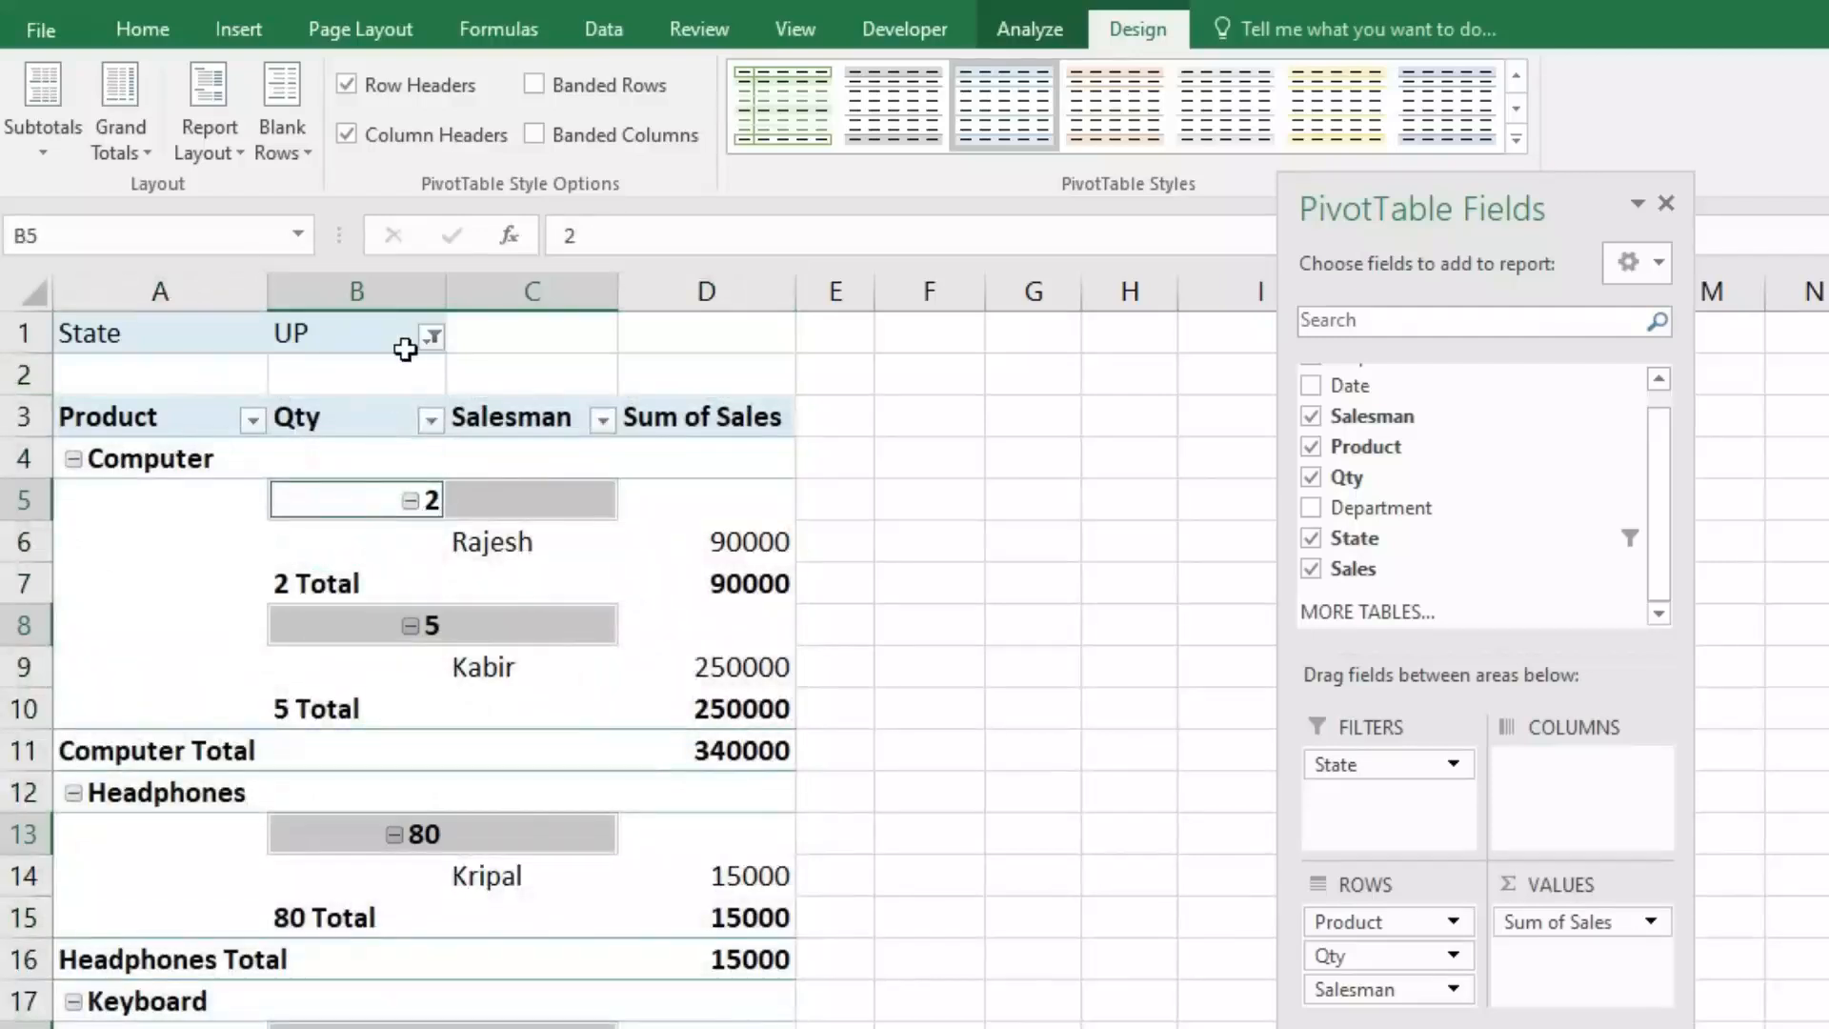
Step: Set the State report filter to Delhi and look through the filtered PivotTable
left_click(432, 336)
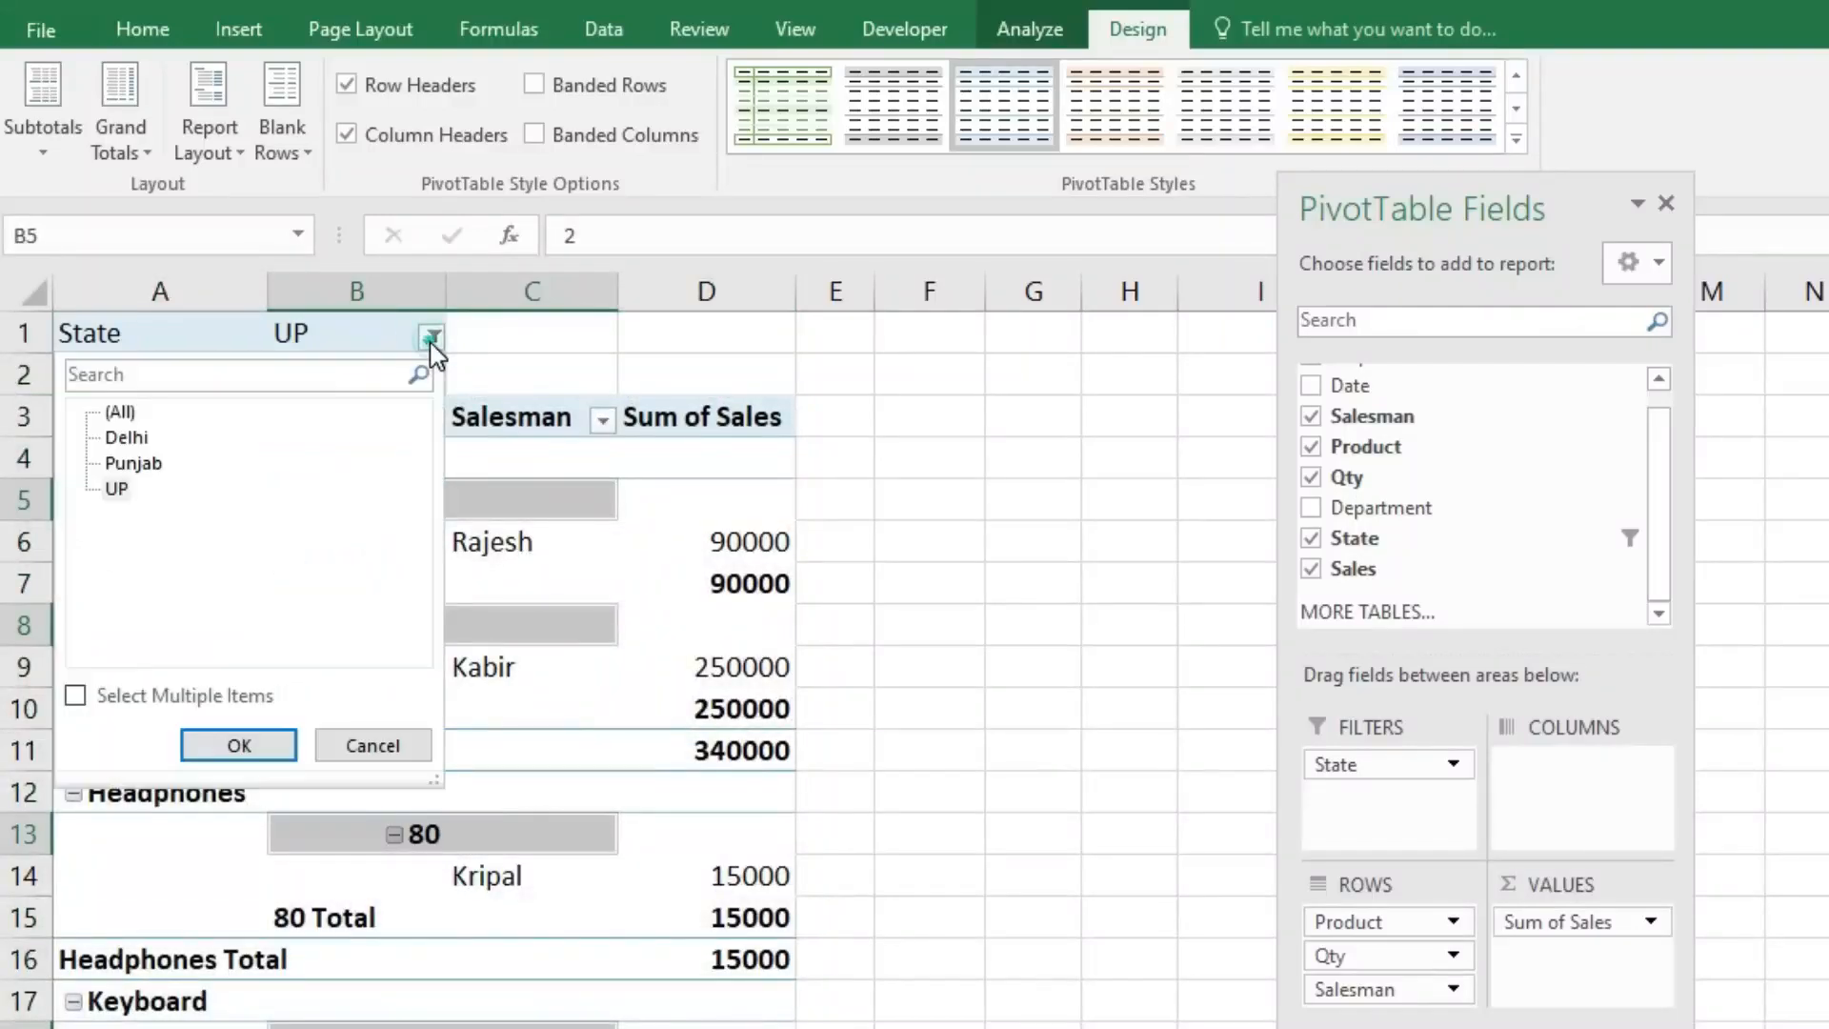
left_click(124, 438)
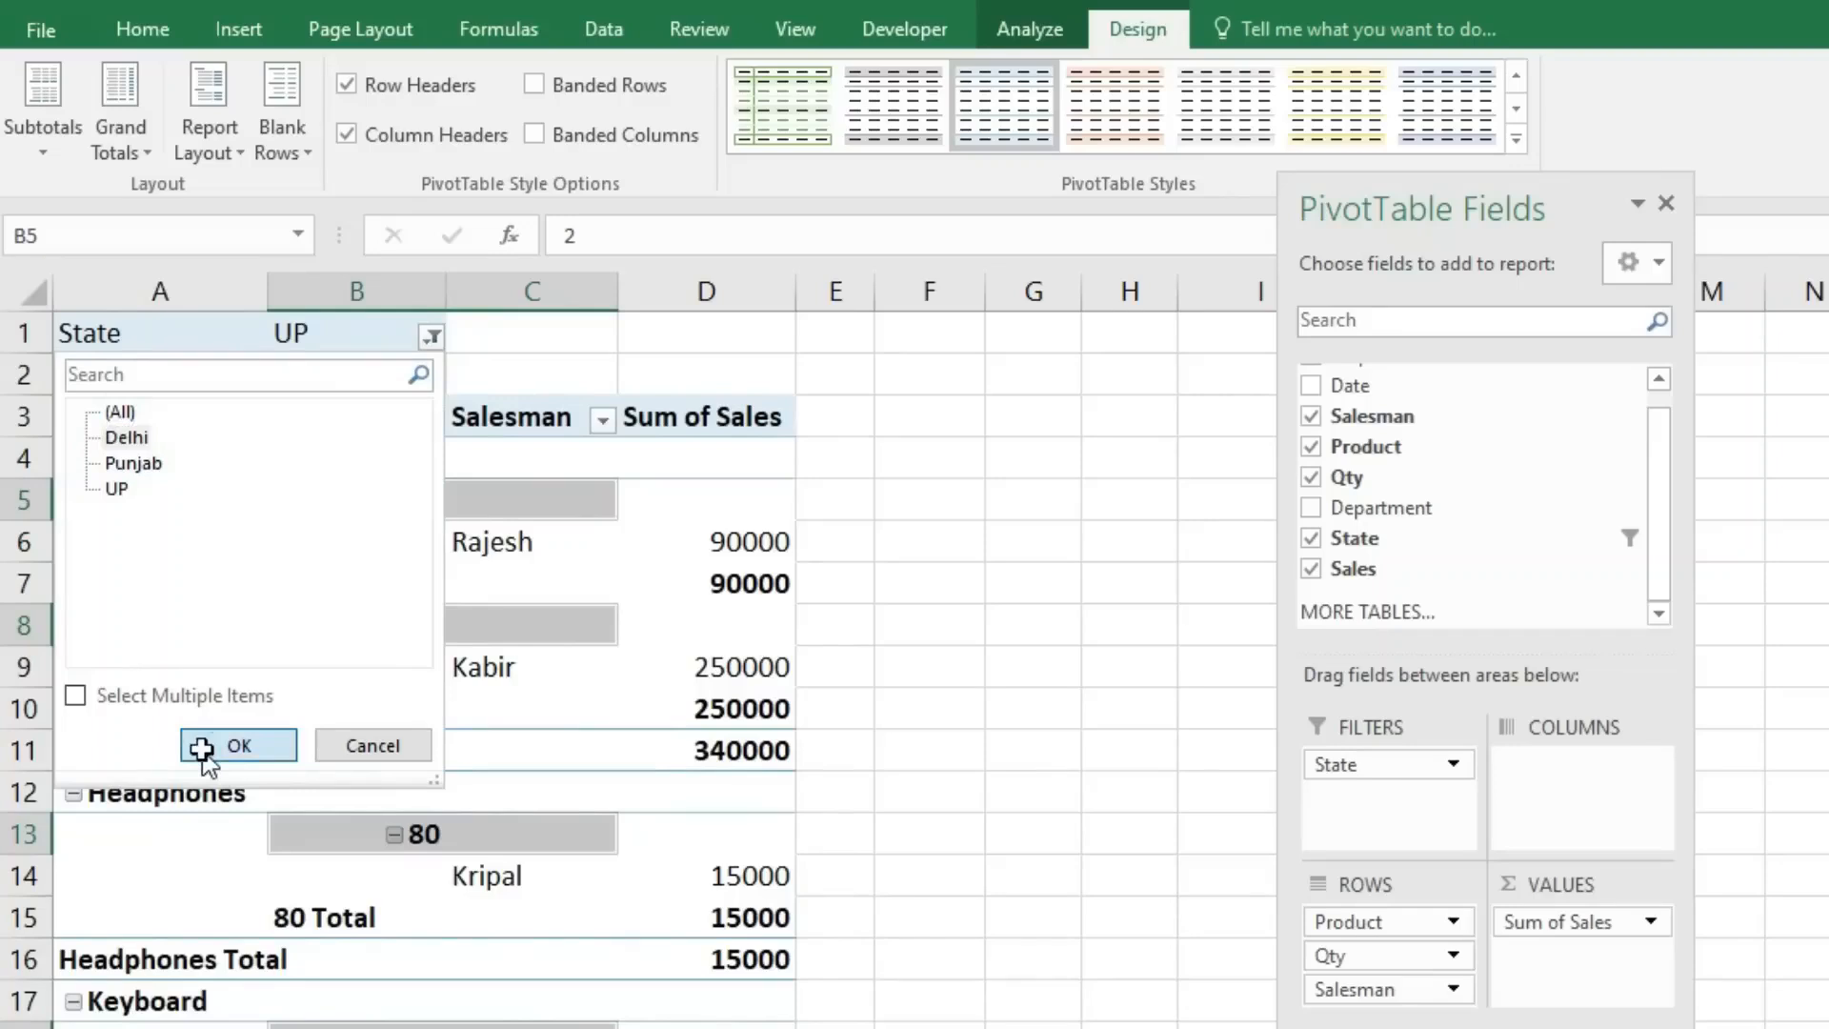
left_click(204, 747)
scroll(404, 837, "down", 4)
scroll(405, 838, "up", 4)
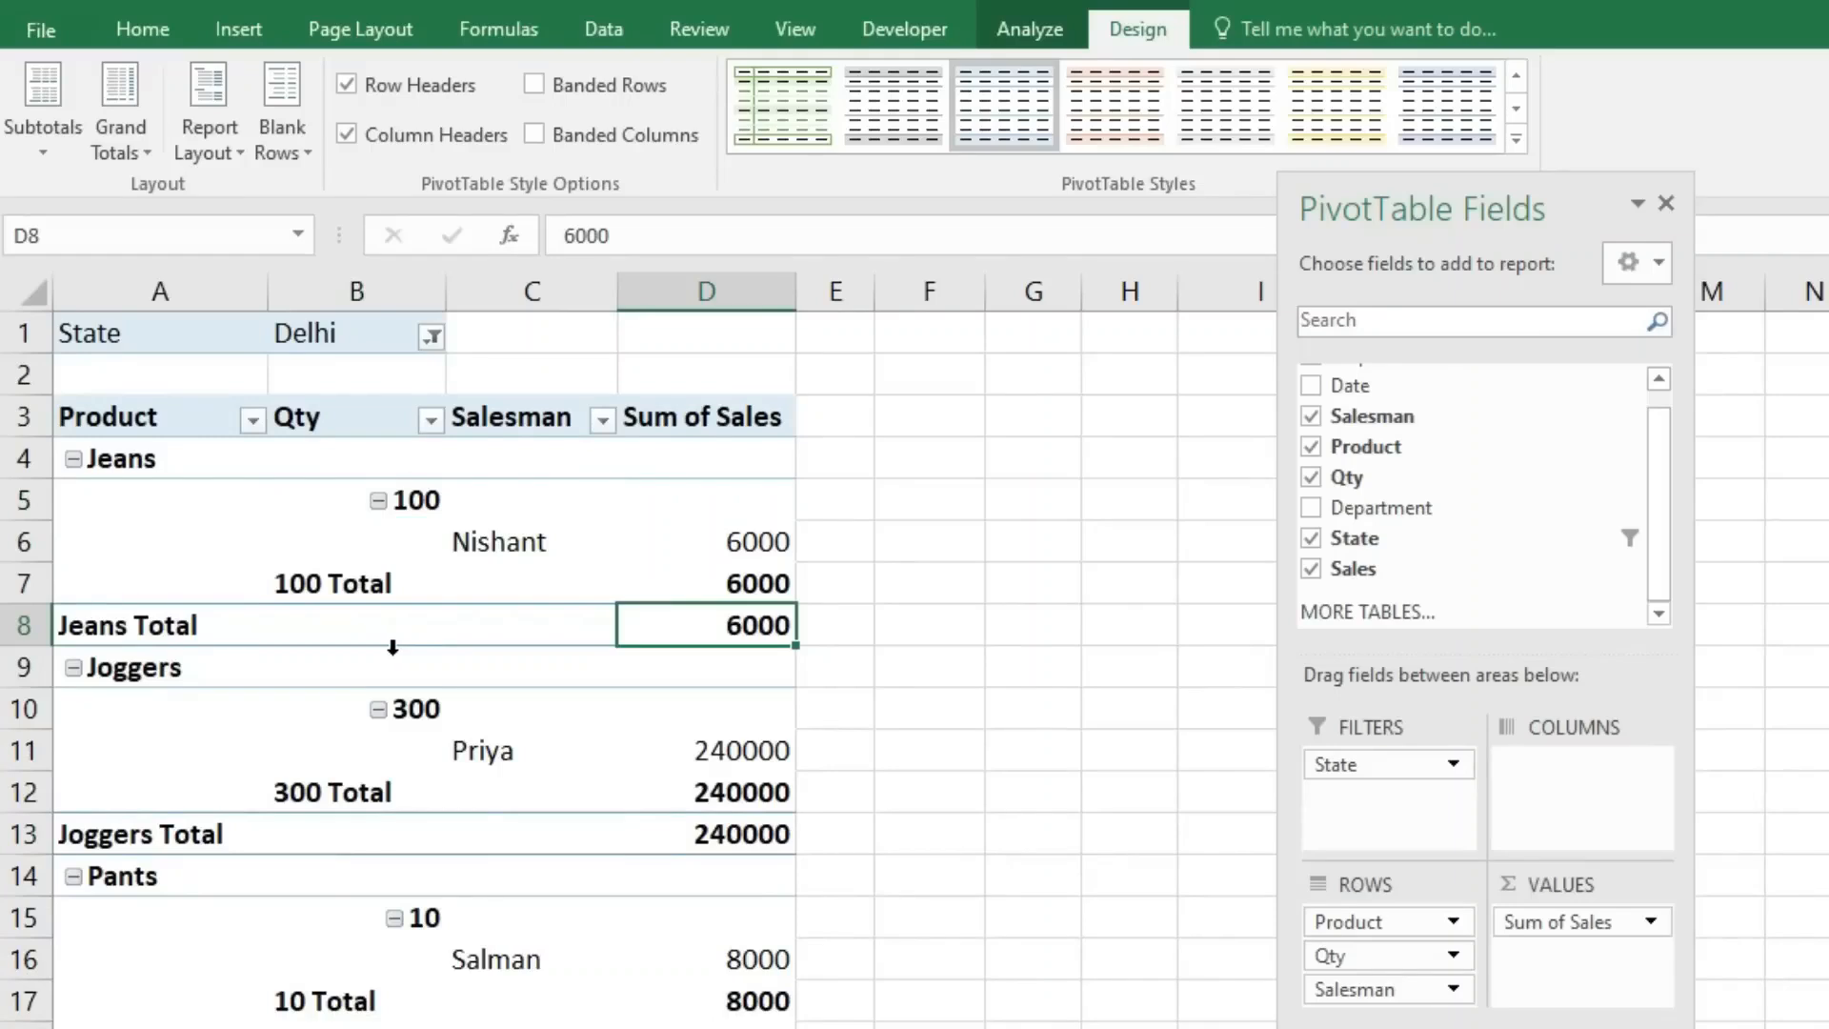
Step: Set the PivotTable's report layout to Tabular Form
left_click(212, 153)
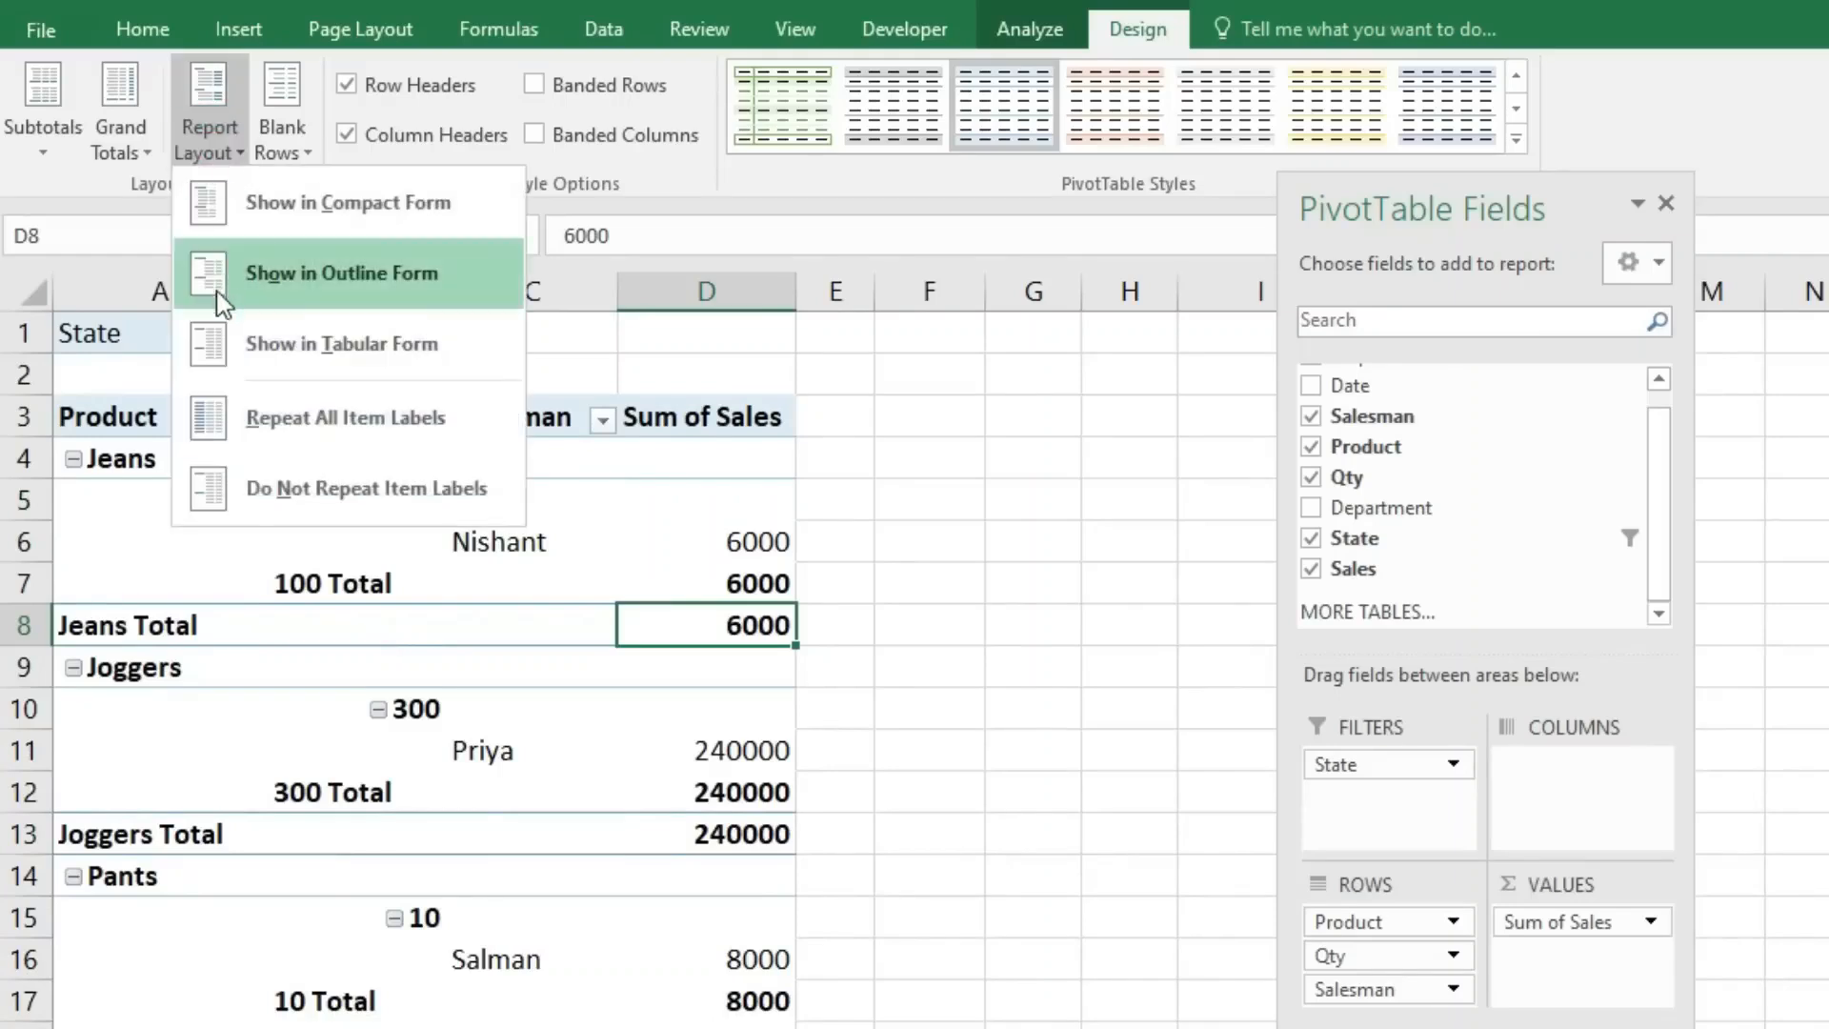
left_click(225, 345)
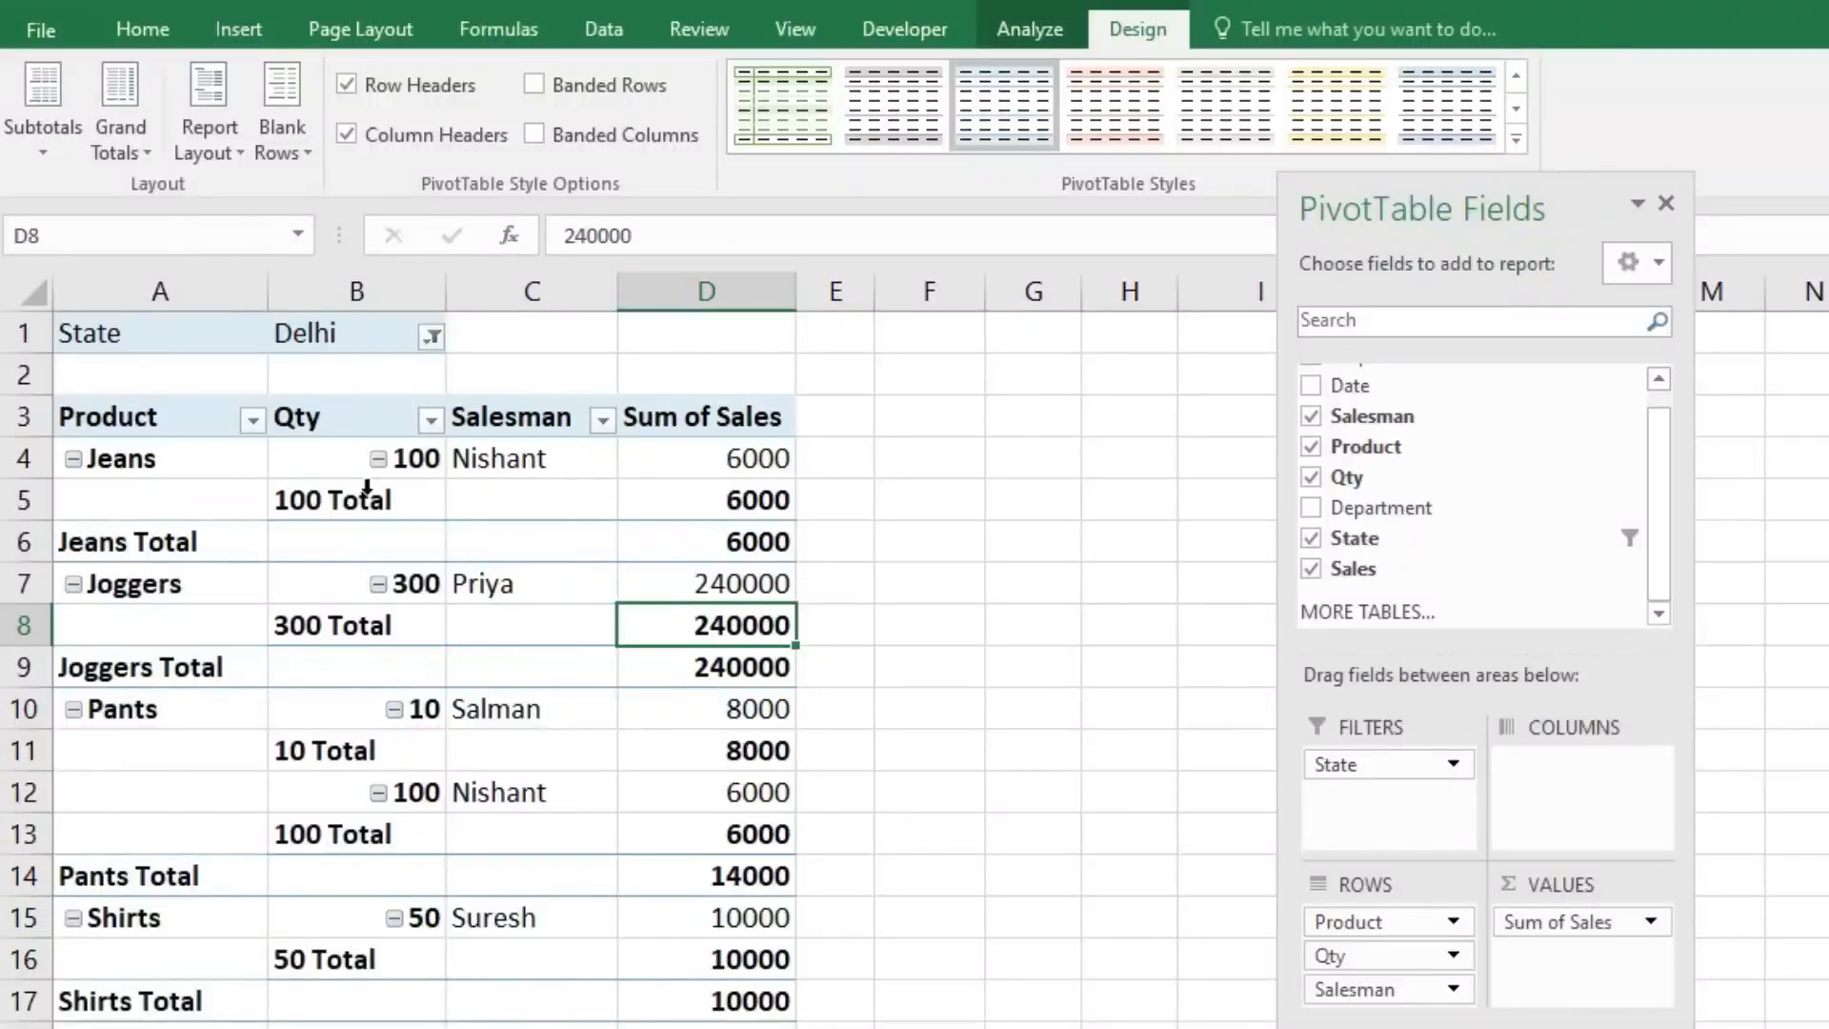
Step: Turn off all subtotals in the PivotTable and look along the Jeans row
left_click(44, 133)
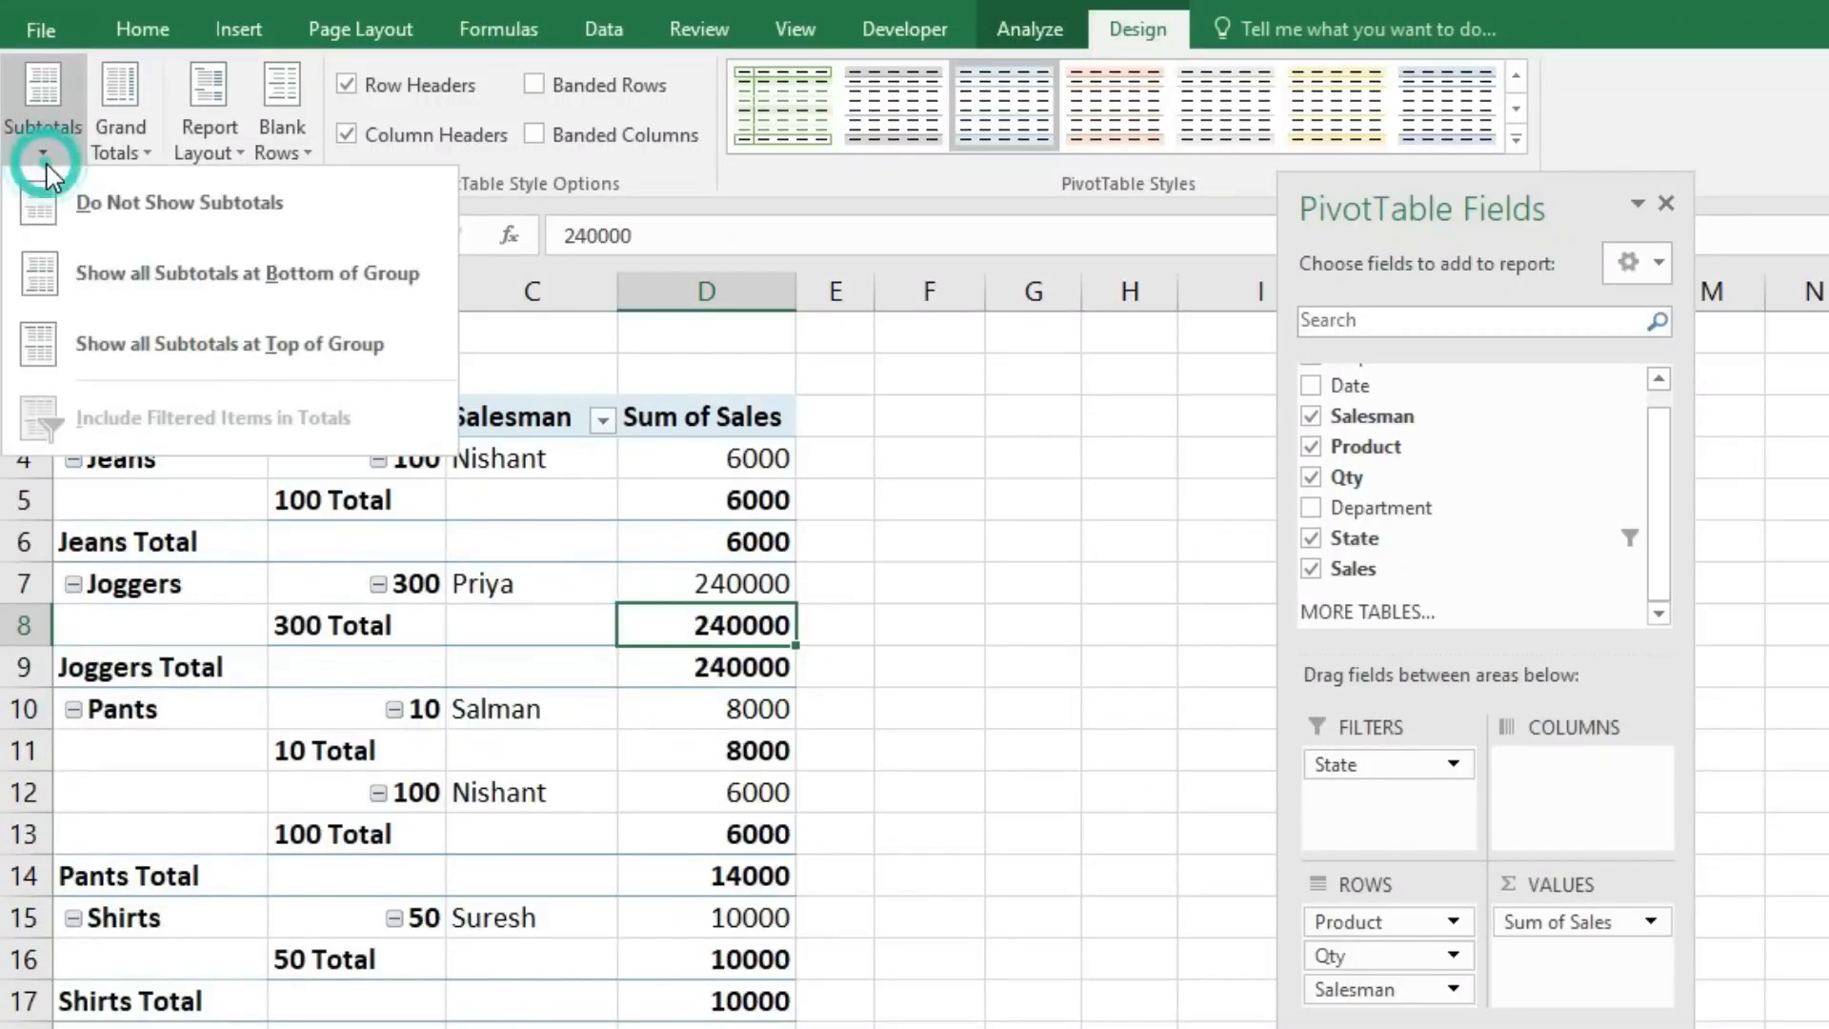
left_click(246, 202)
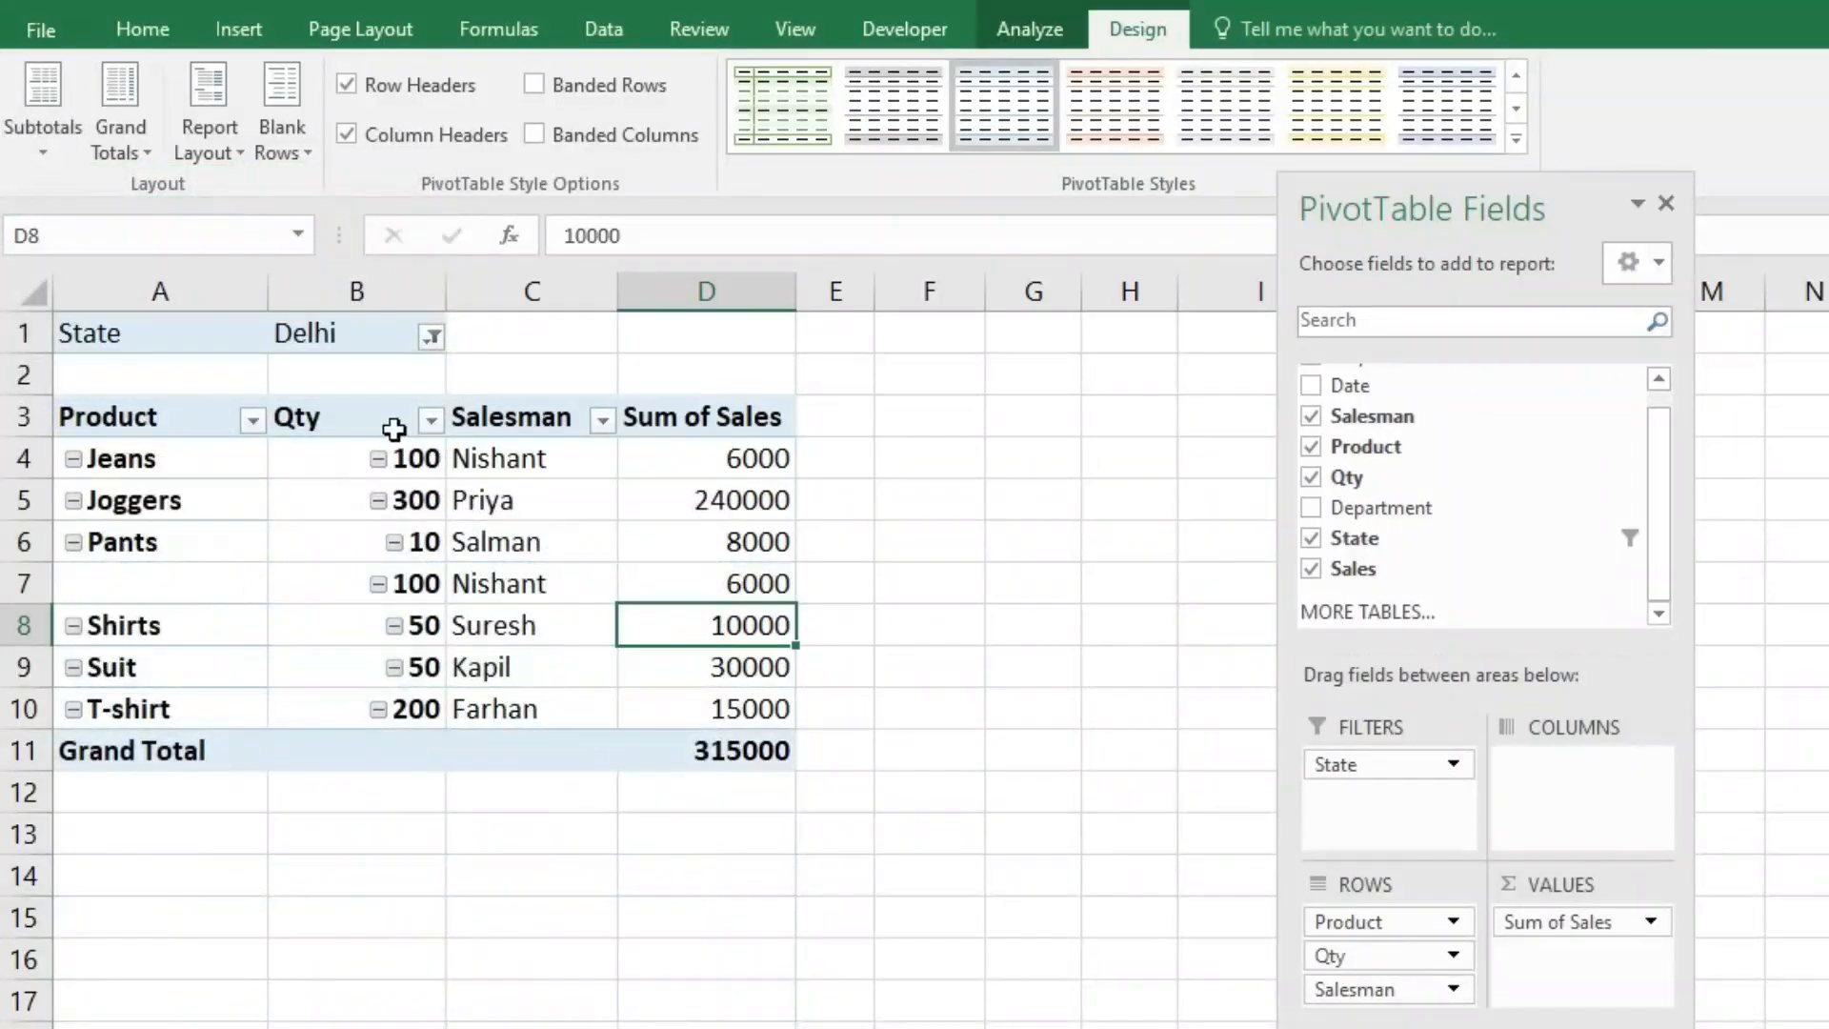
left_click(141, 463)
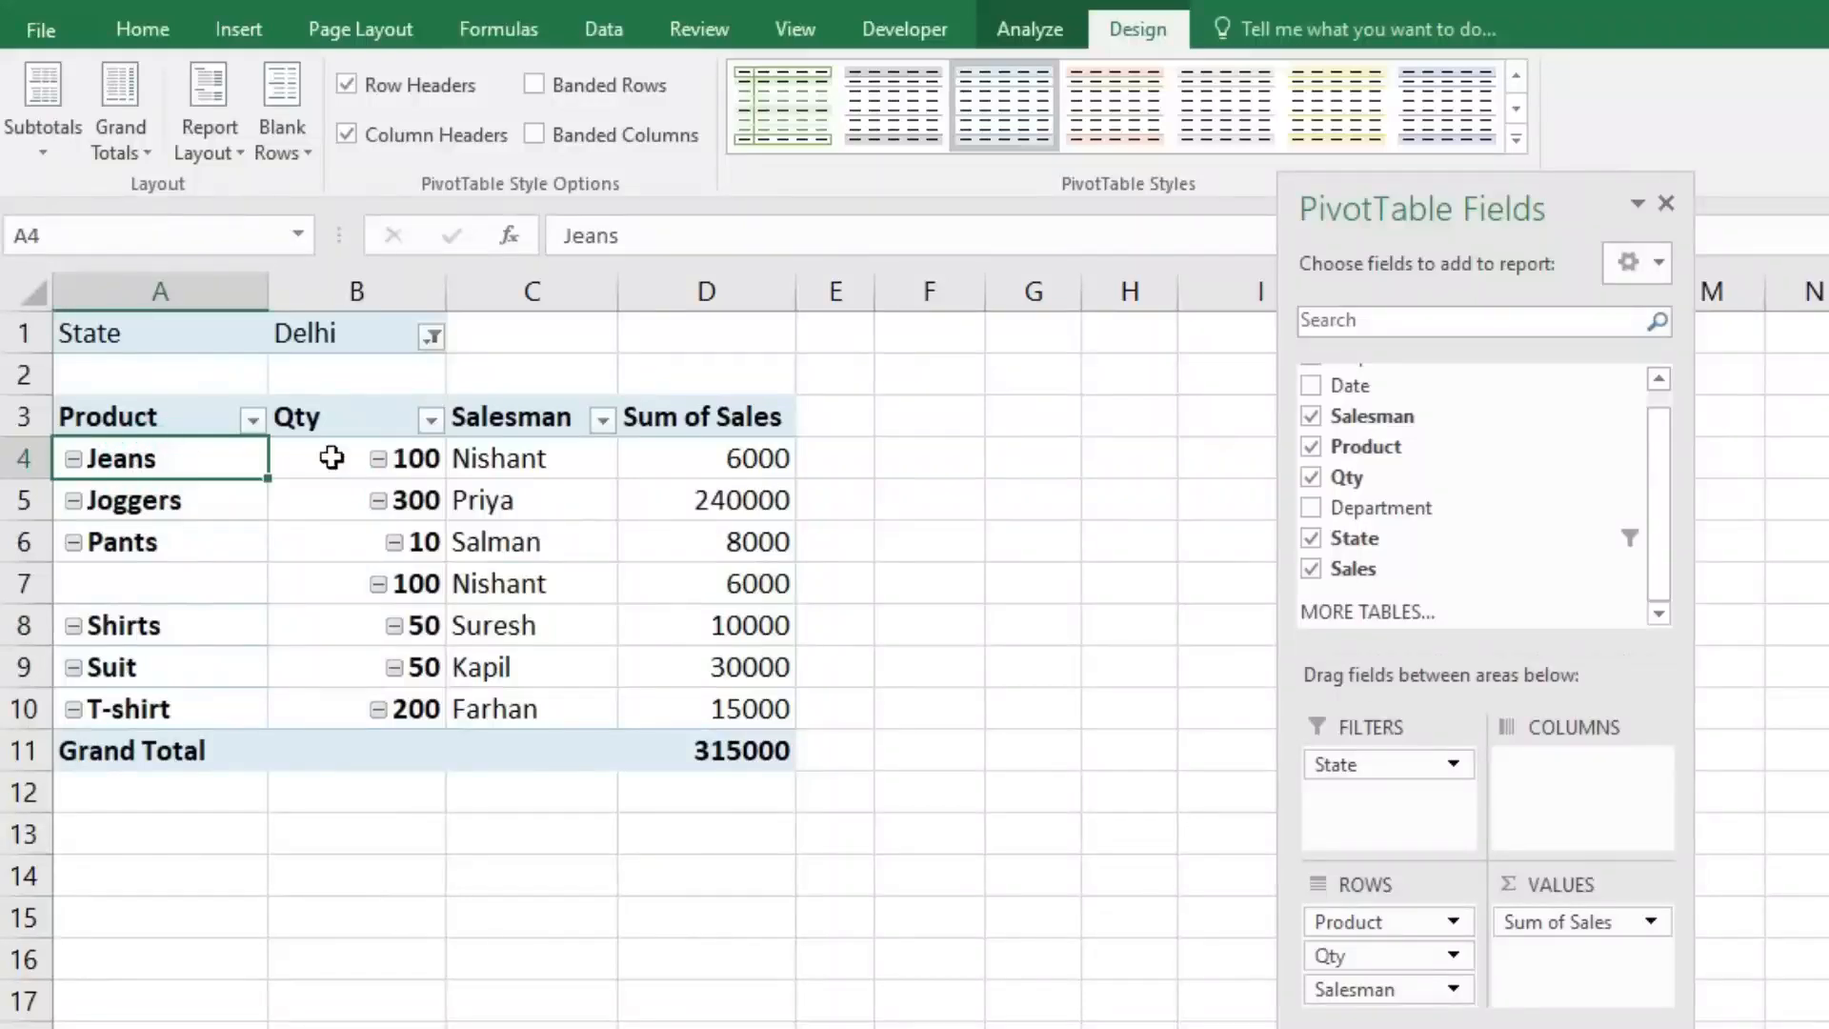
left_click(362, 459)
left_click(505, 458)
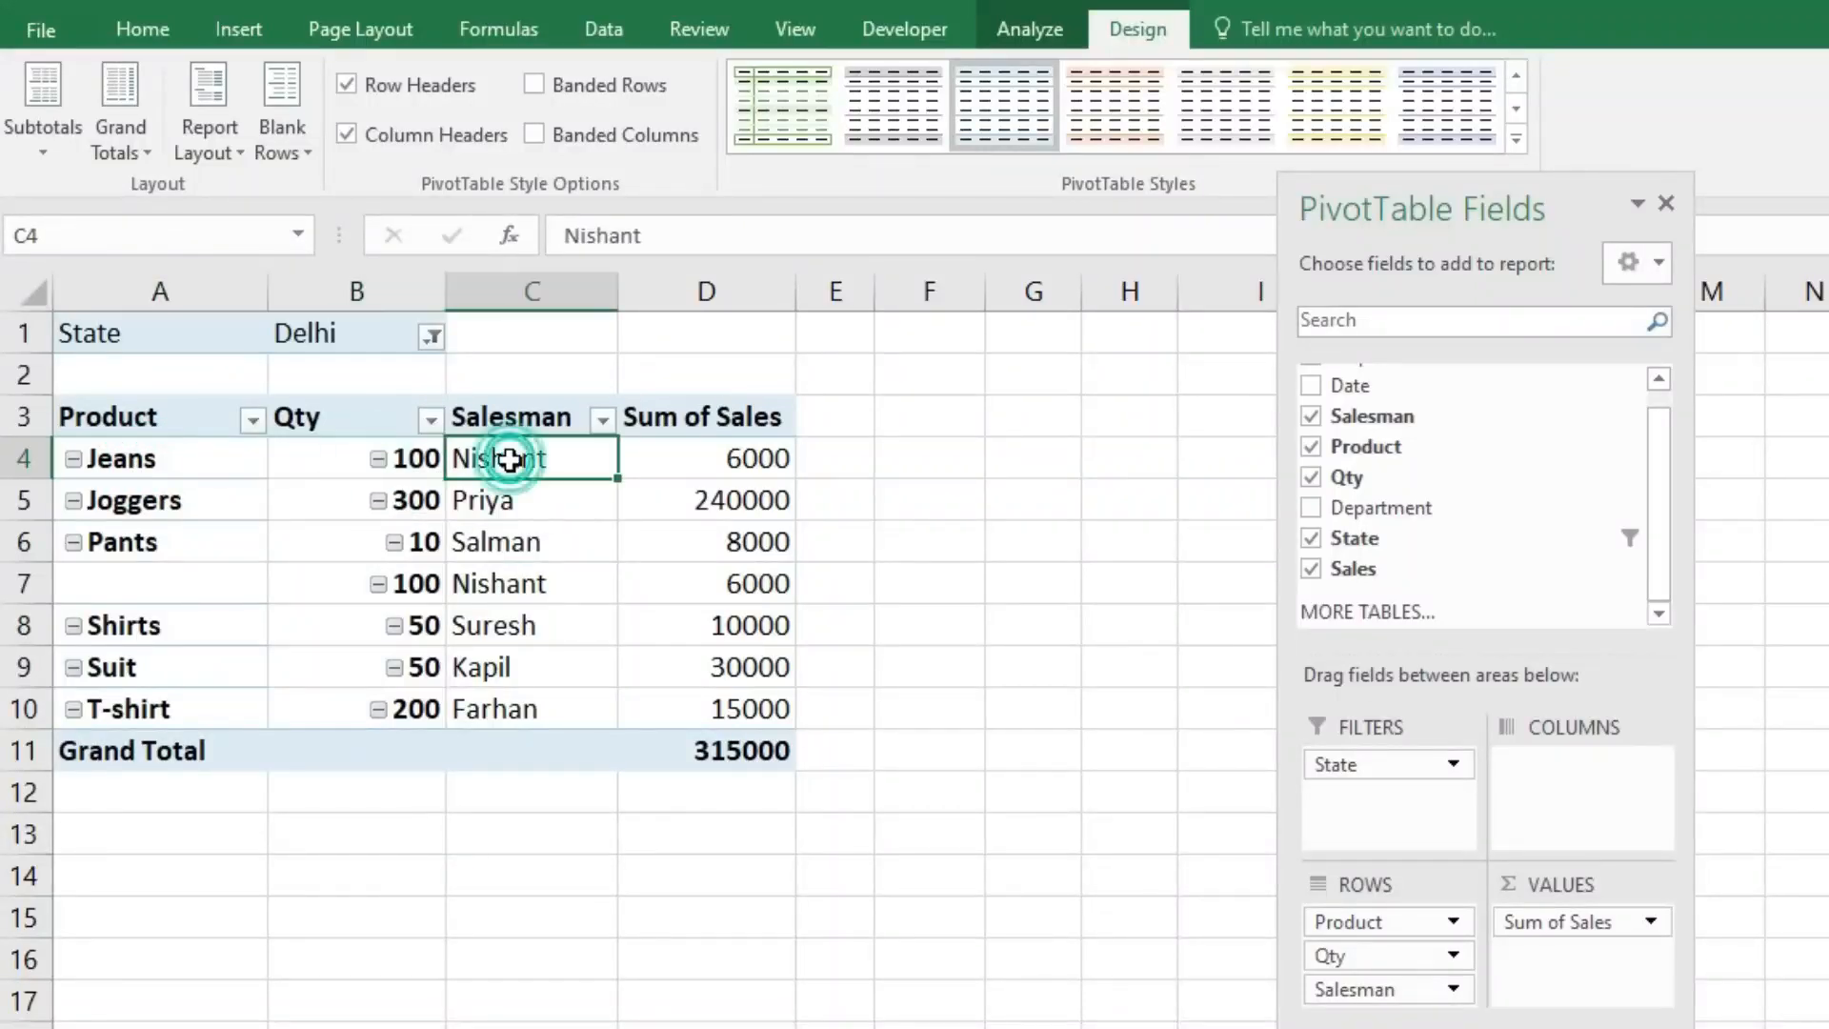
left_click(709, 468)
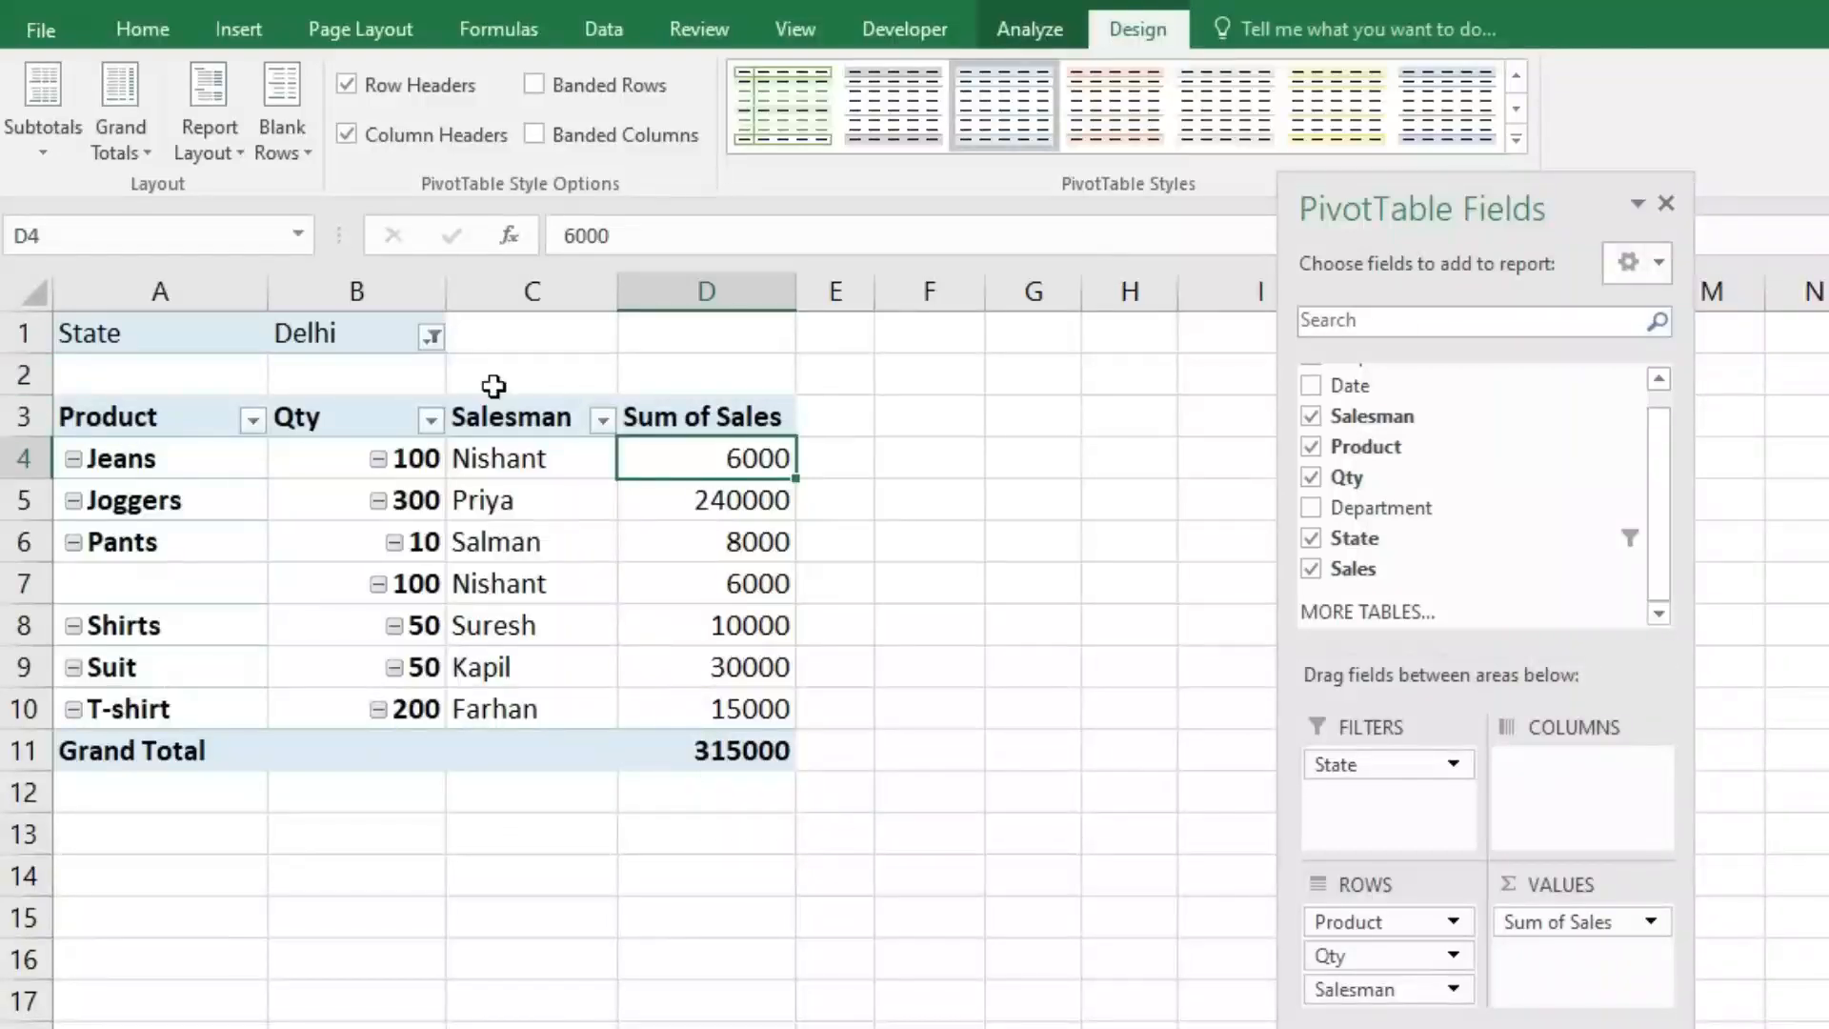
Step: Apply a blue medium PivotTable style and add all borders to the table range A3:D11
left_click(1516, 139)
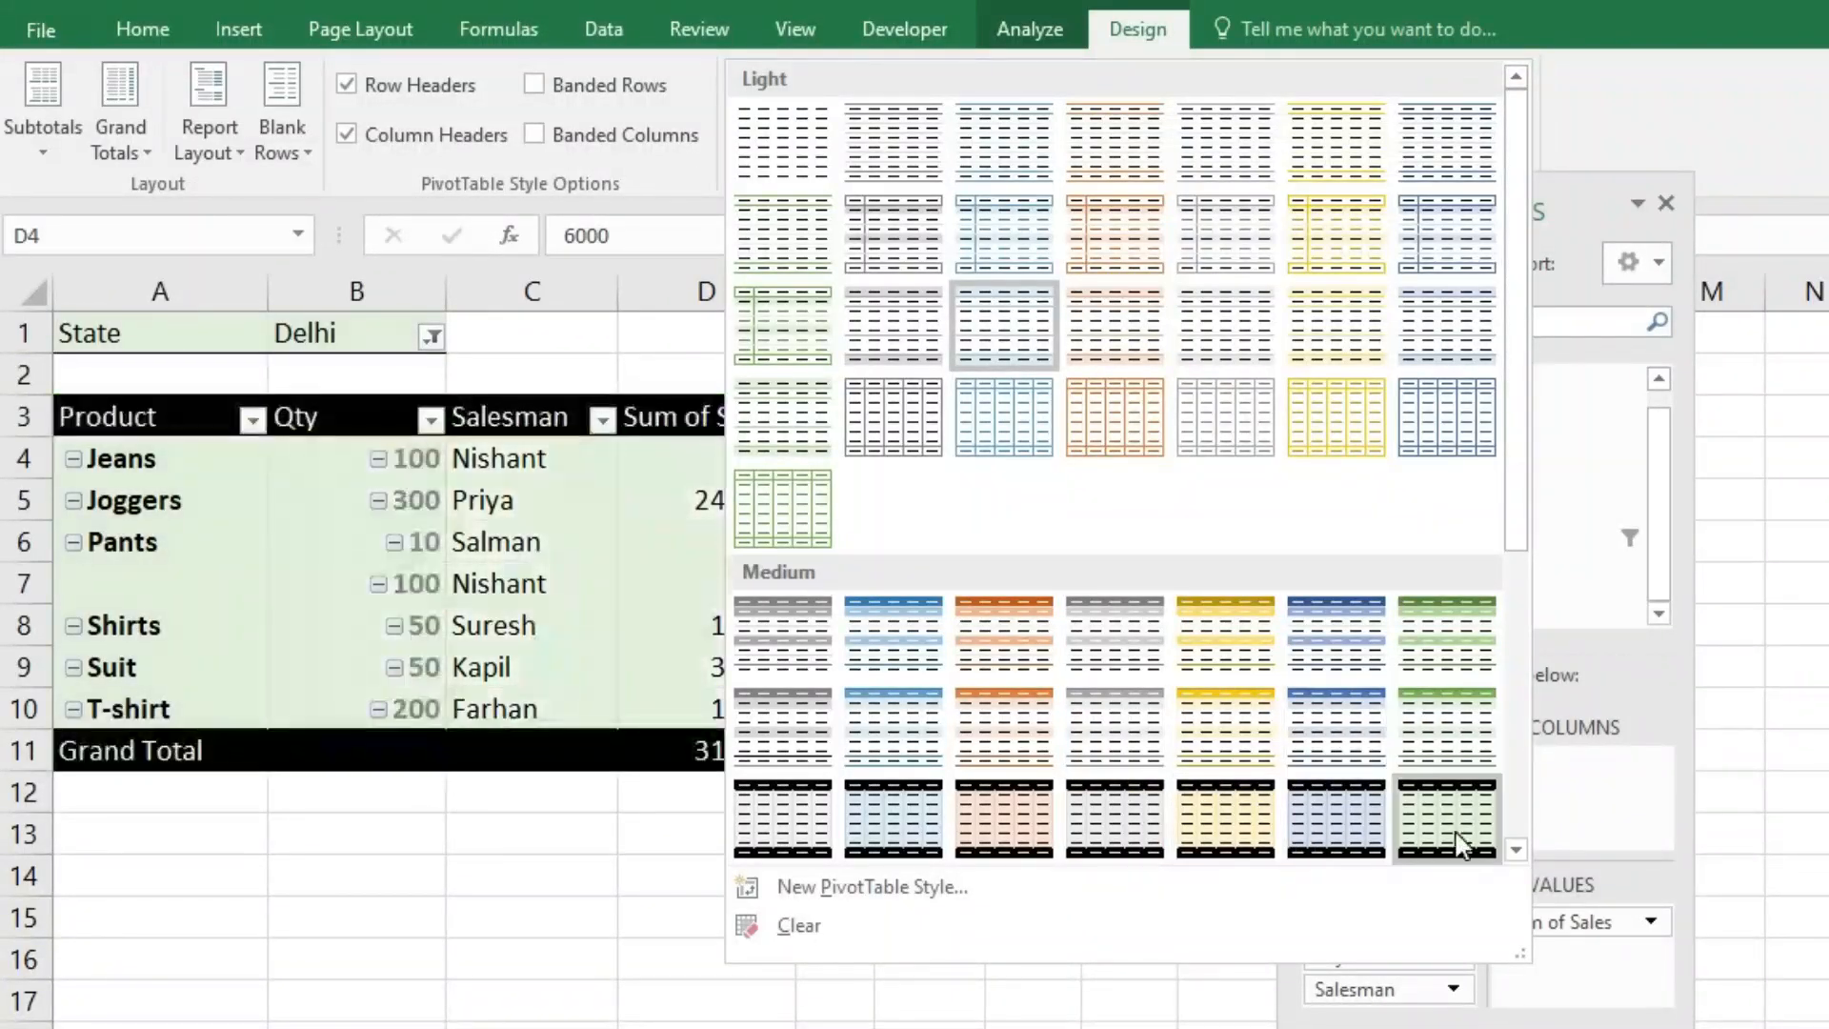
left_click(1357, 757)
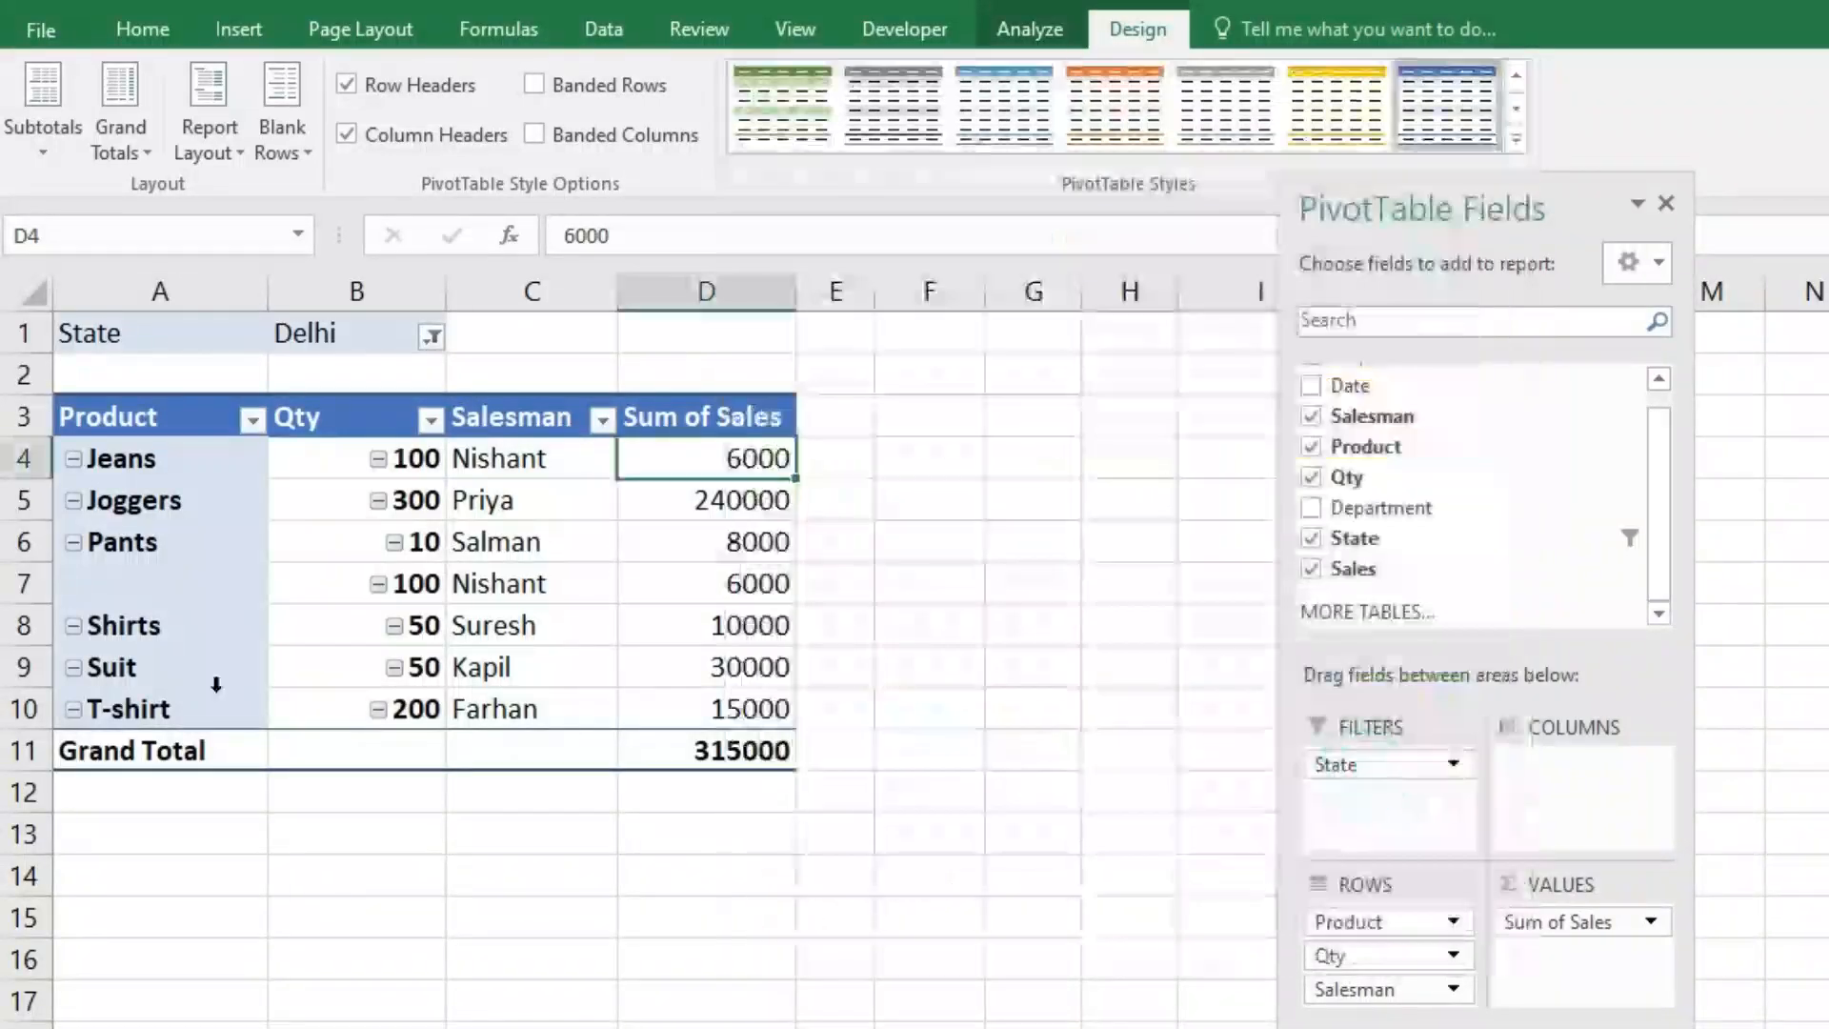
left_click_drag(176, 426, 681, 743)
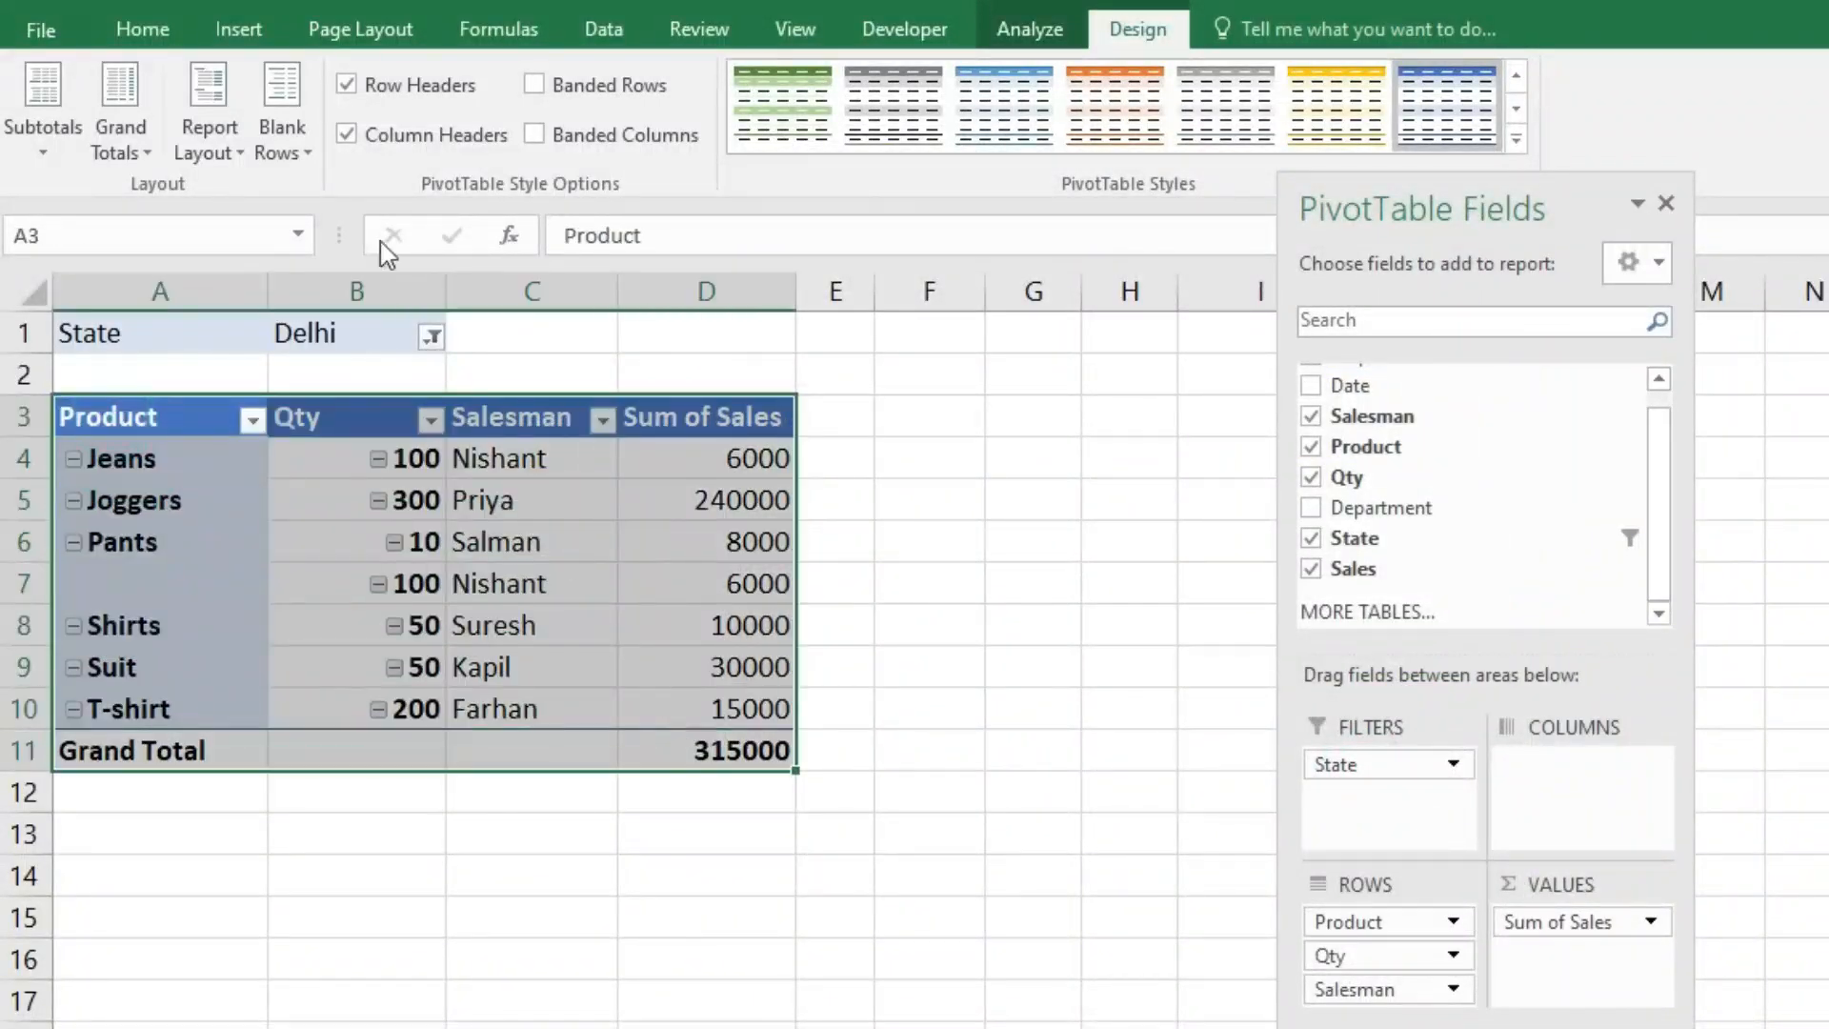
left_click(143, 29)
left_click(417, 136)
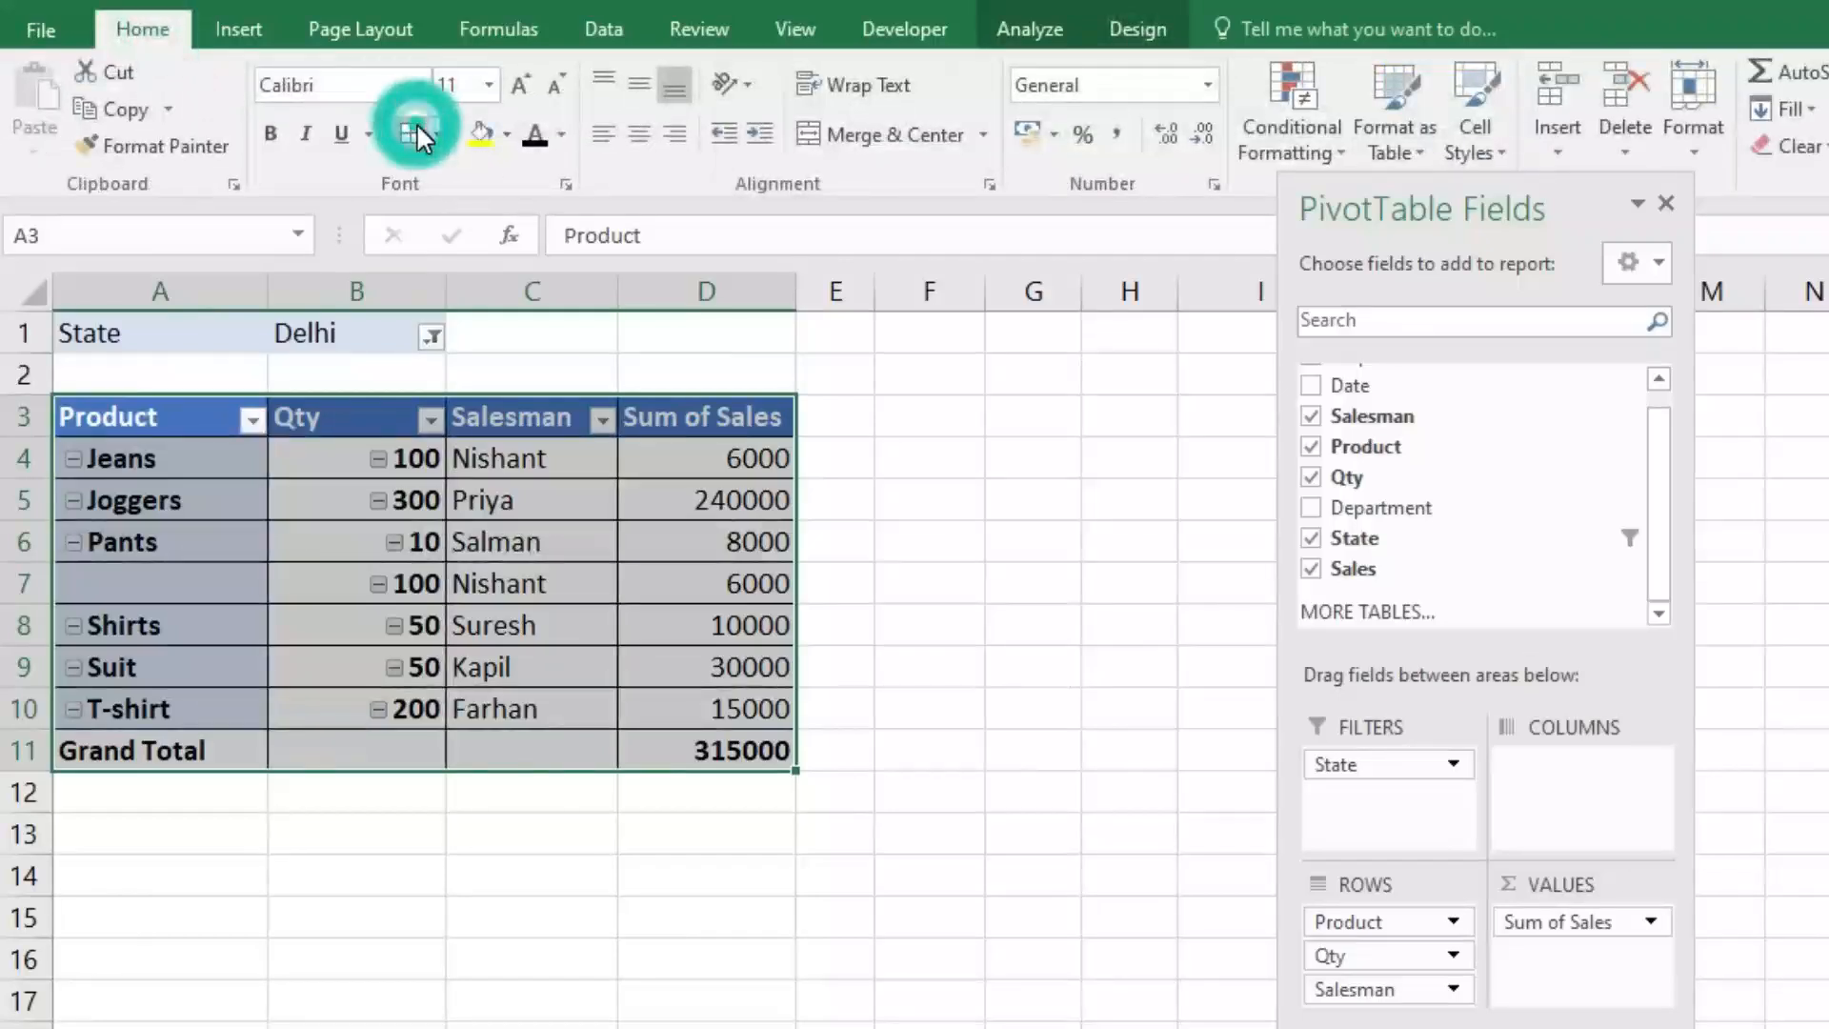
left_click(627, 703)
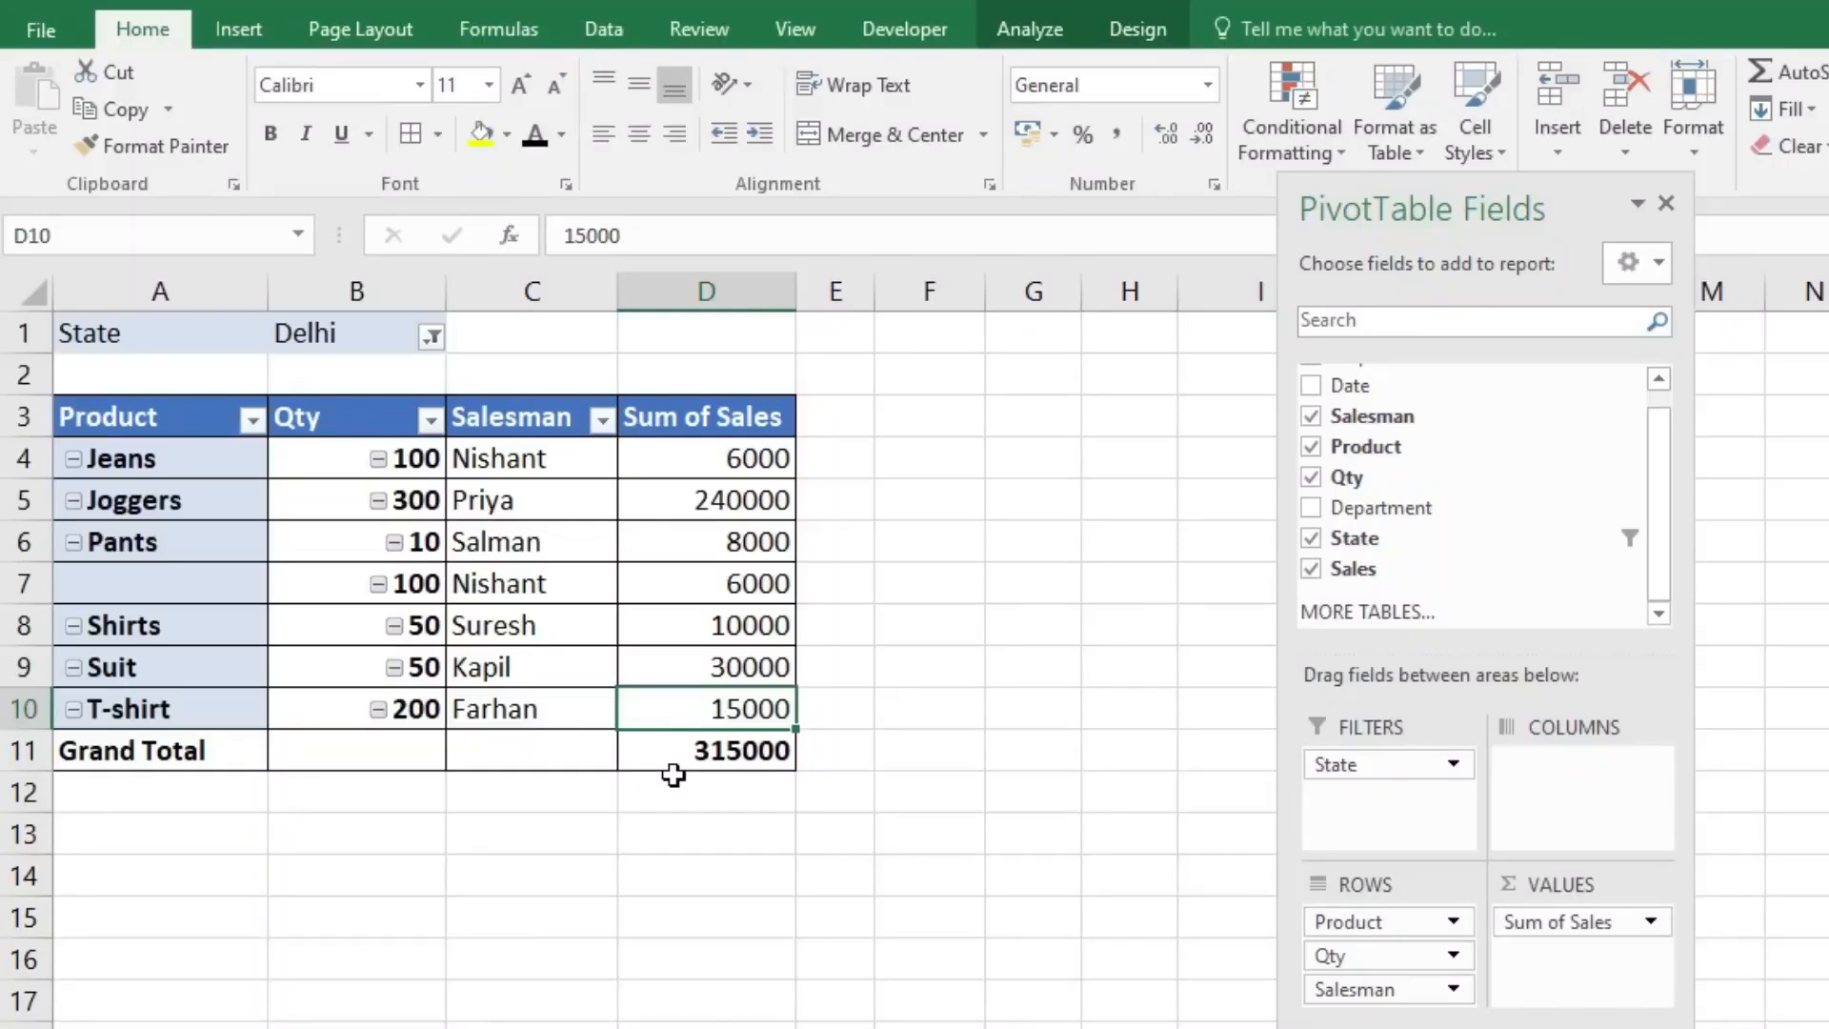
left_click(531, 509)
left_click(1024, 27)
left_click(1137, 29)
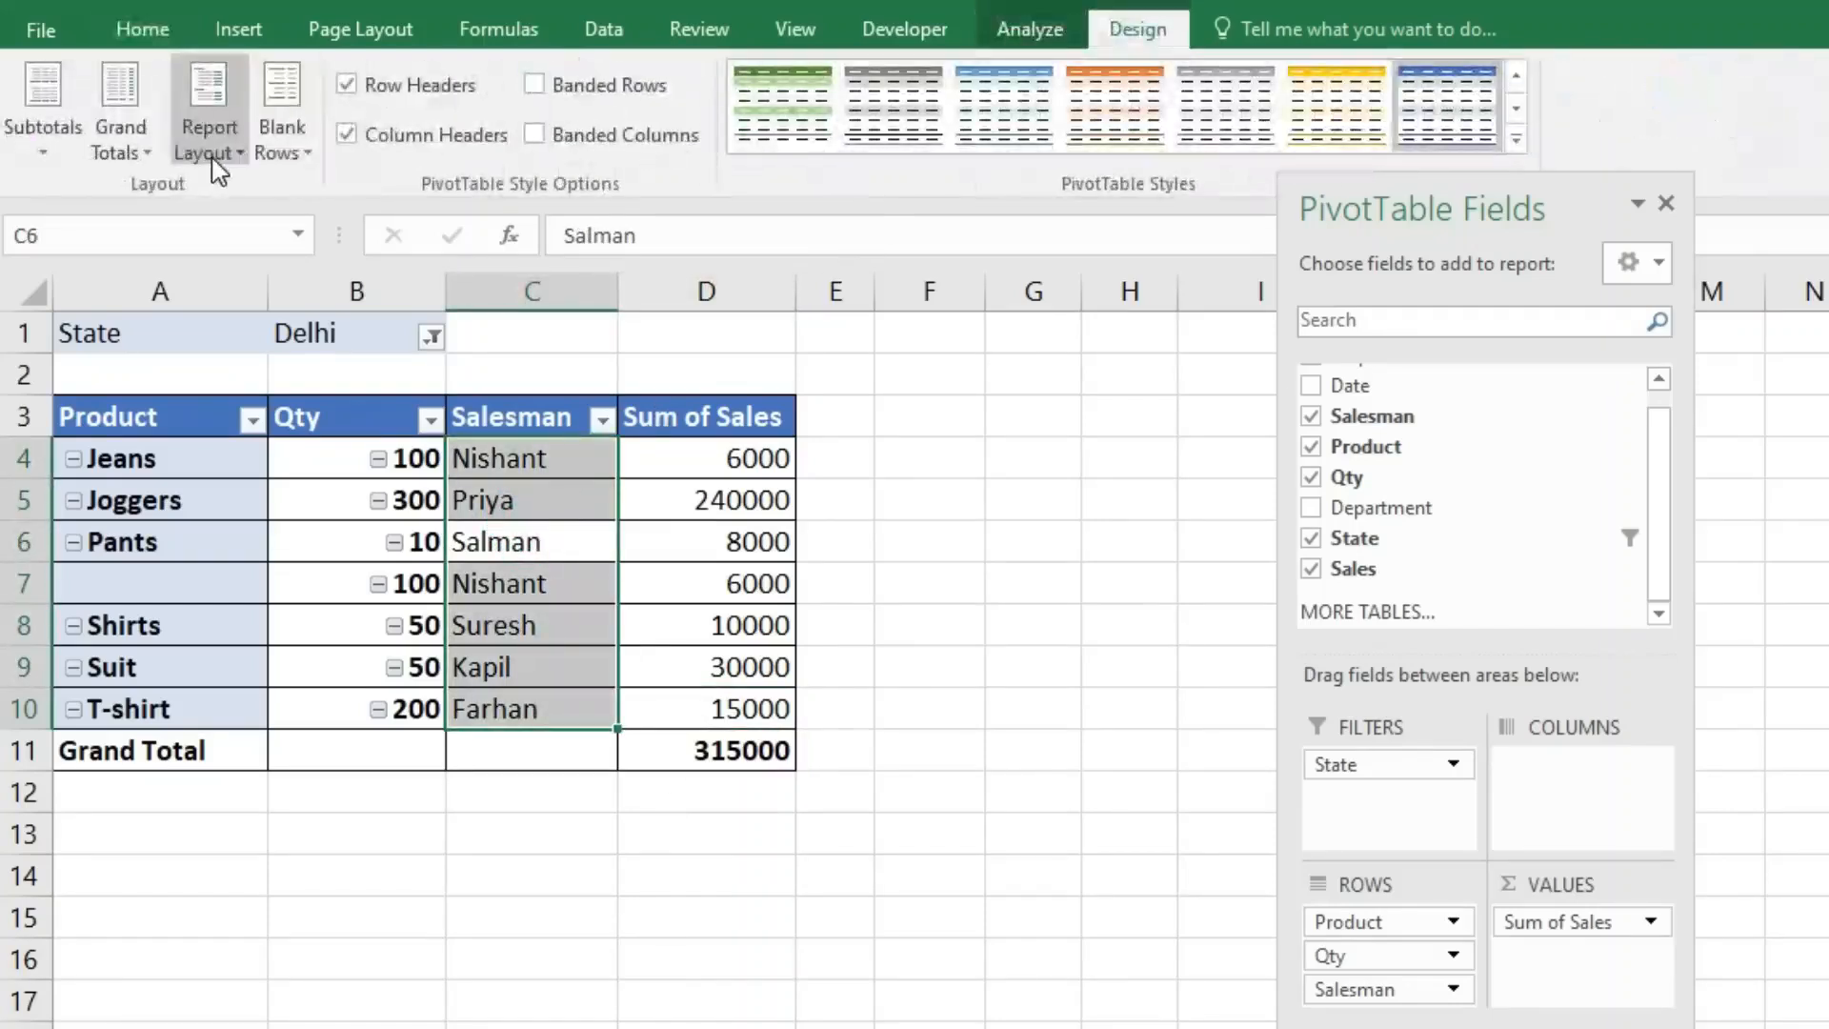
left_click(210, 159)
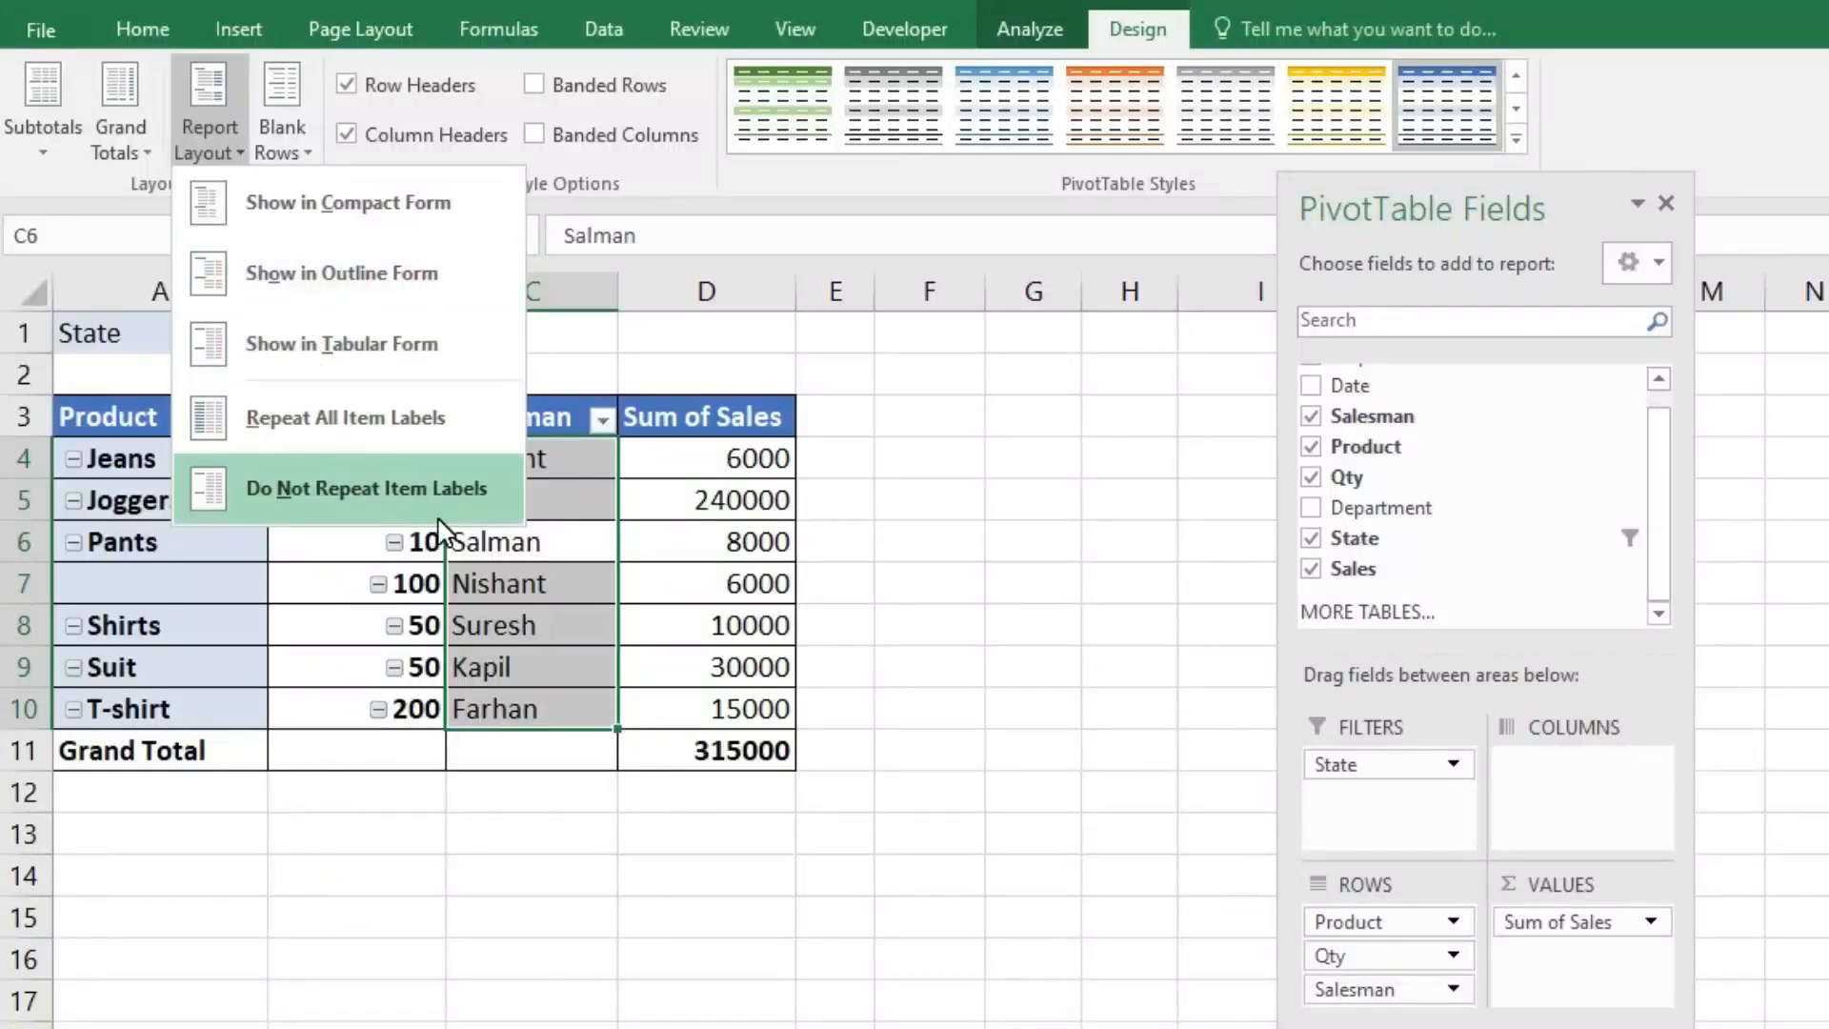
left_click(421, 579)
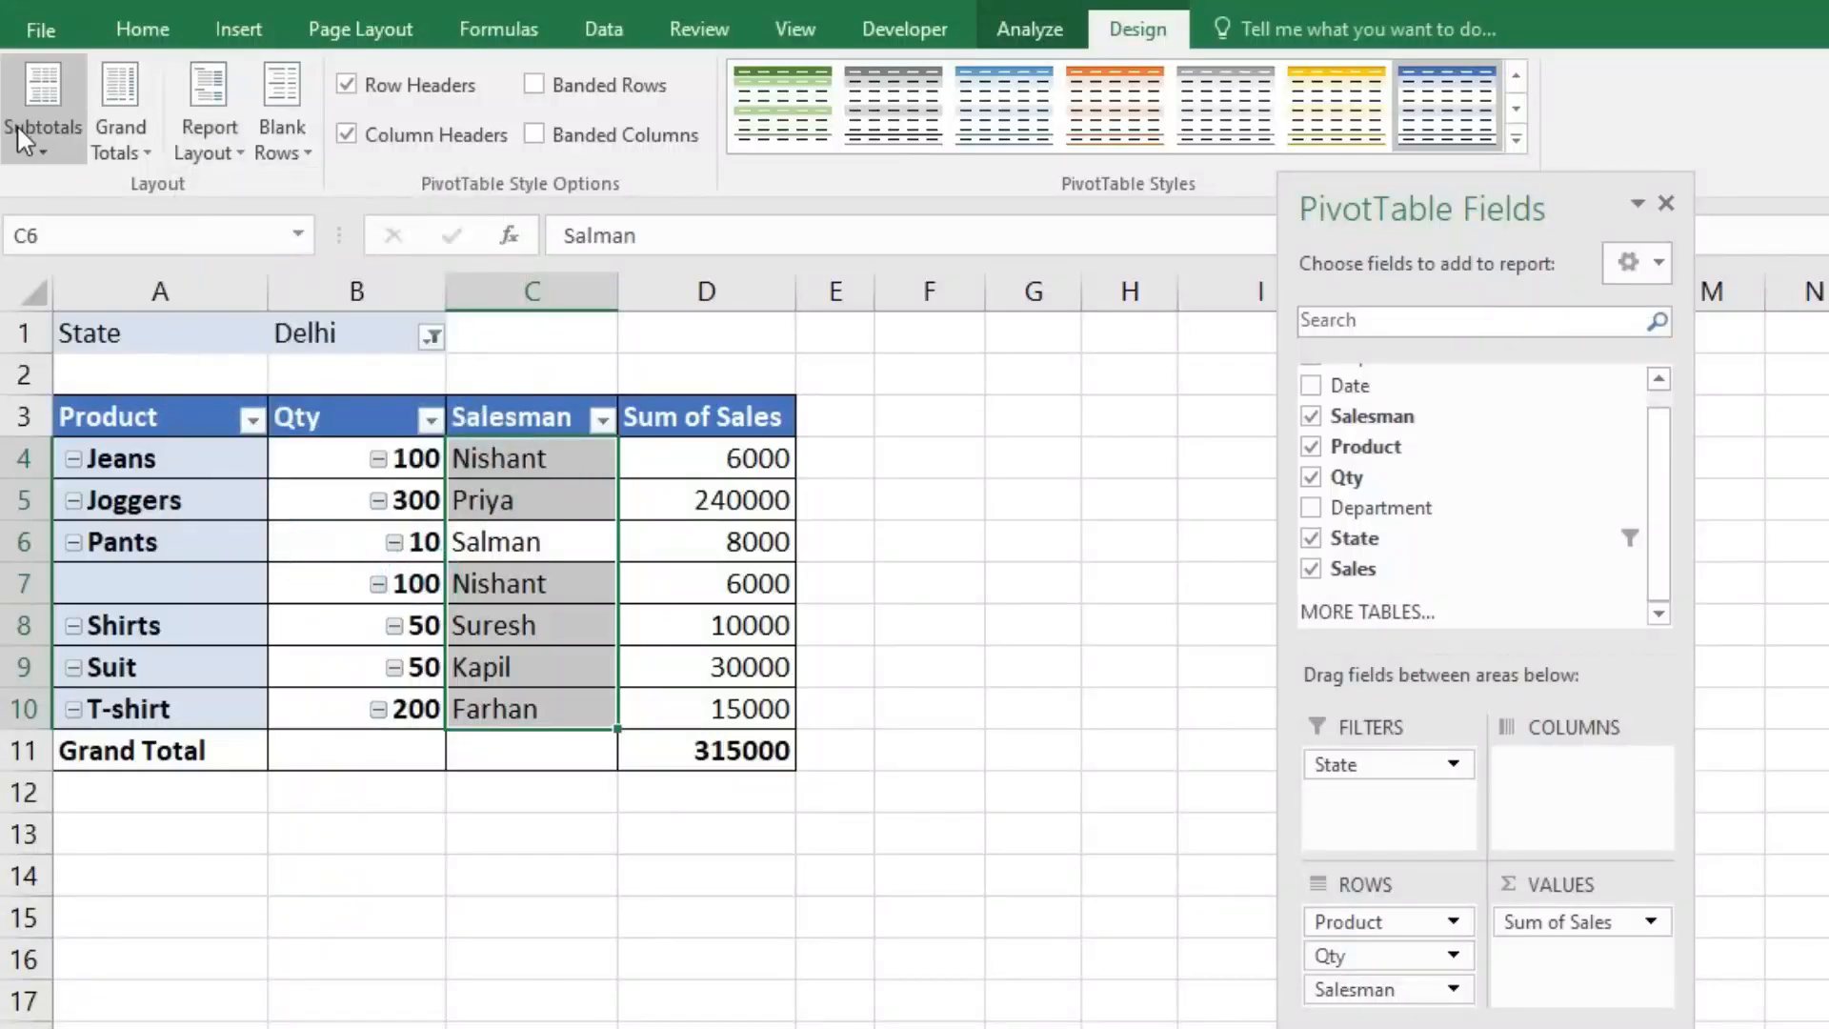
left_click(21, 143)
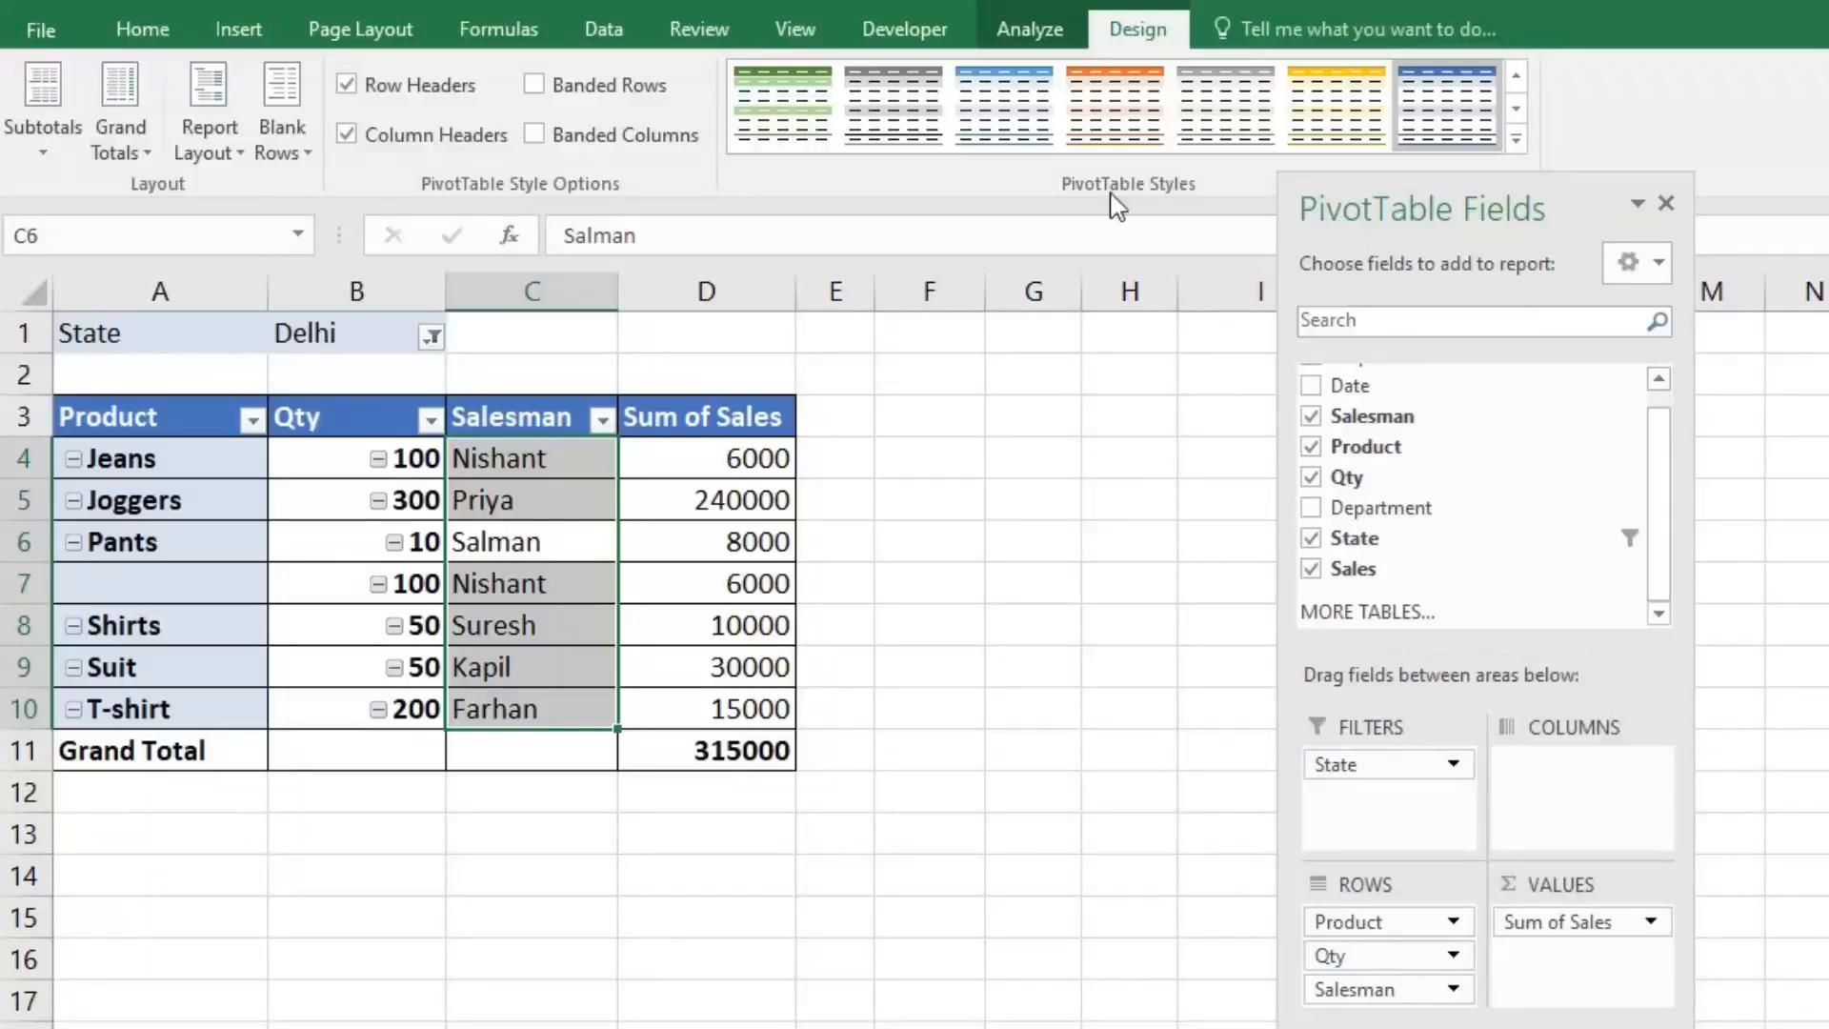
Step: Clear the whole PivotTable and rebuild it with Product in rows, Sales in values and Department as report filter
left_click(1054, 40)
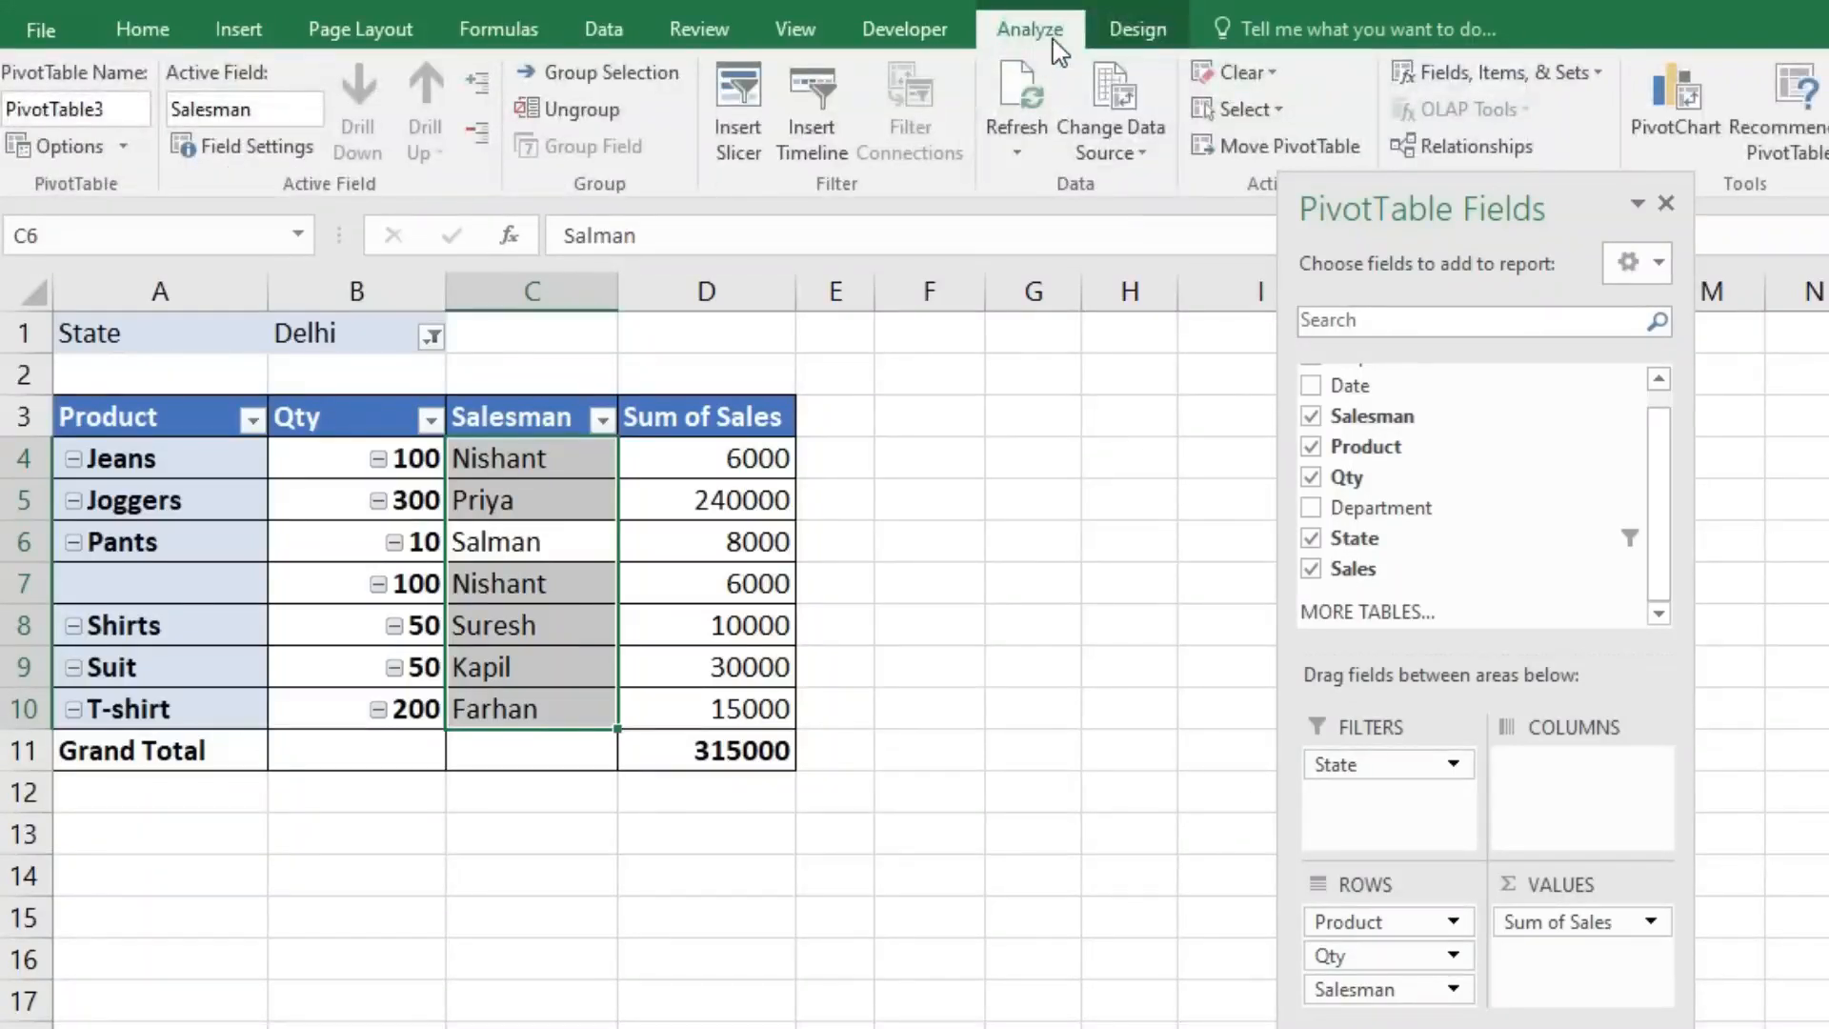
left_click(1270, 74)
left_click(1267, 112)
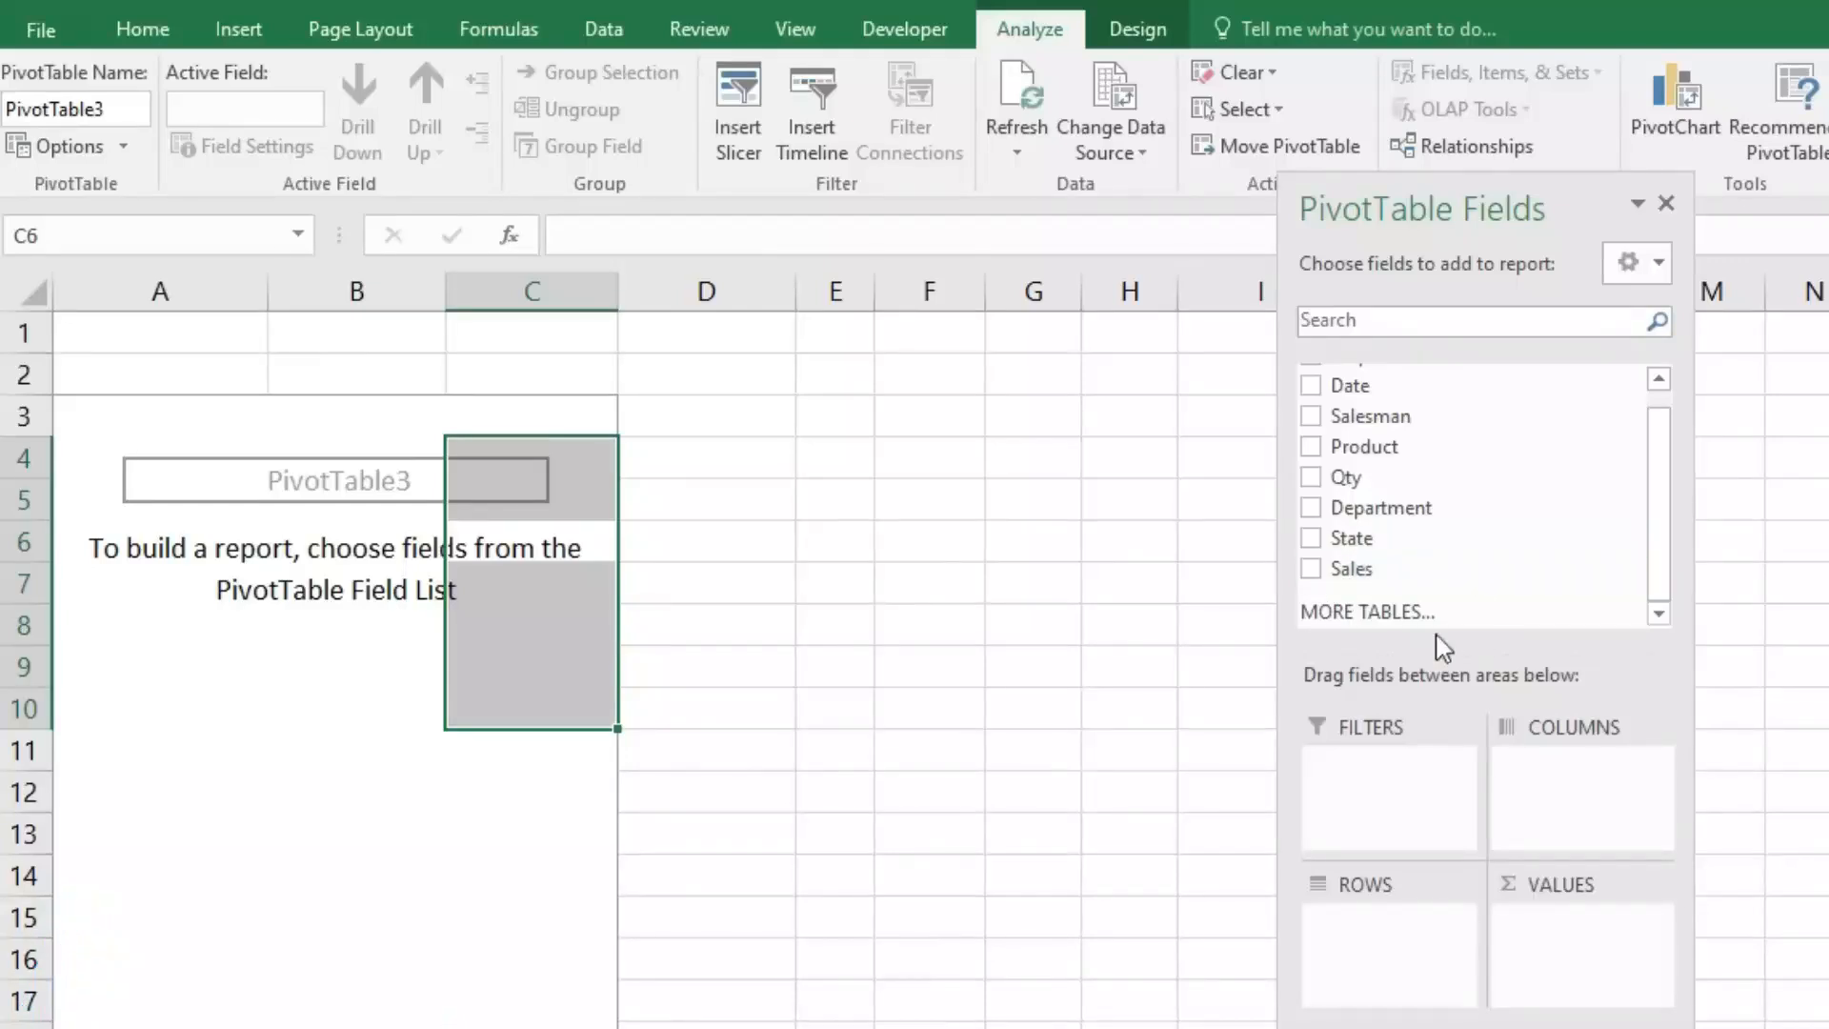
left_click_drag(1364, 459, 1376, 923)
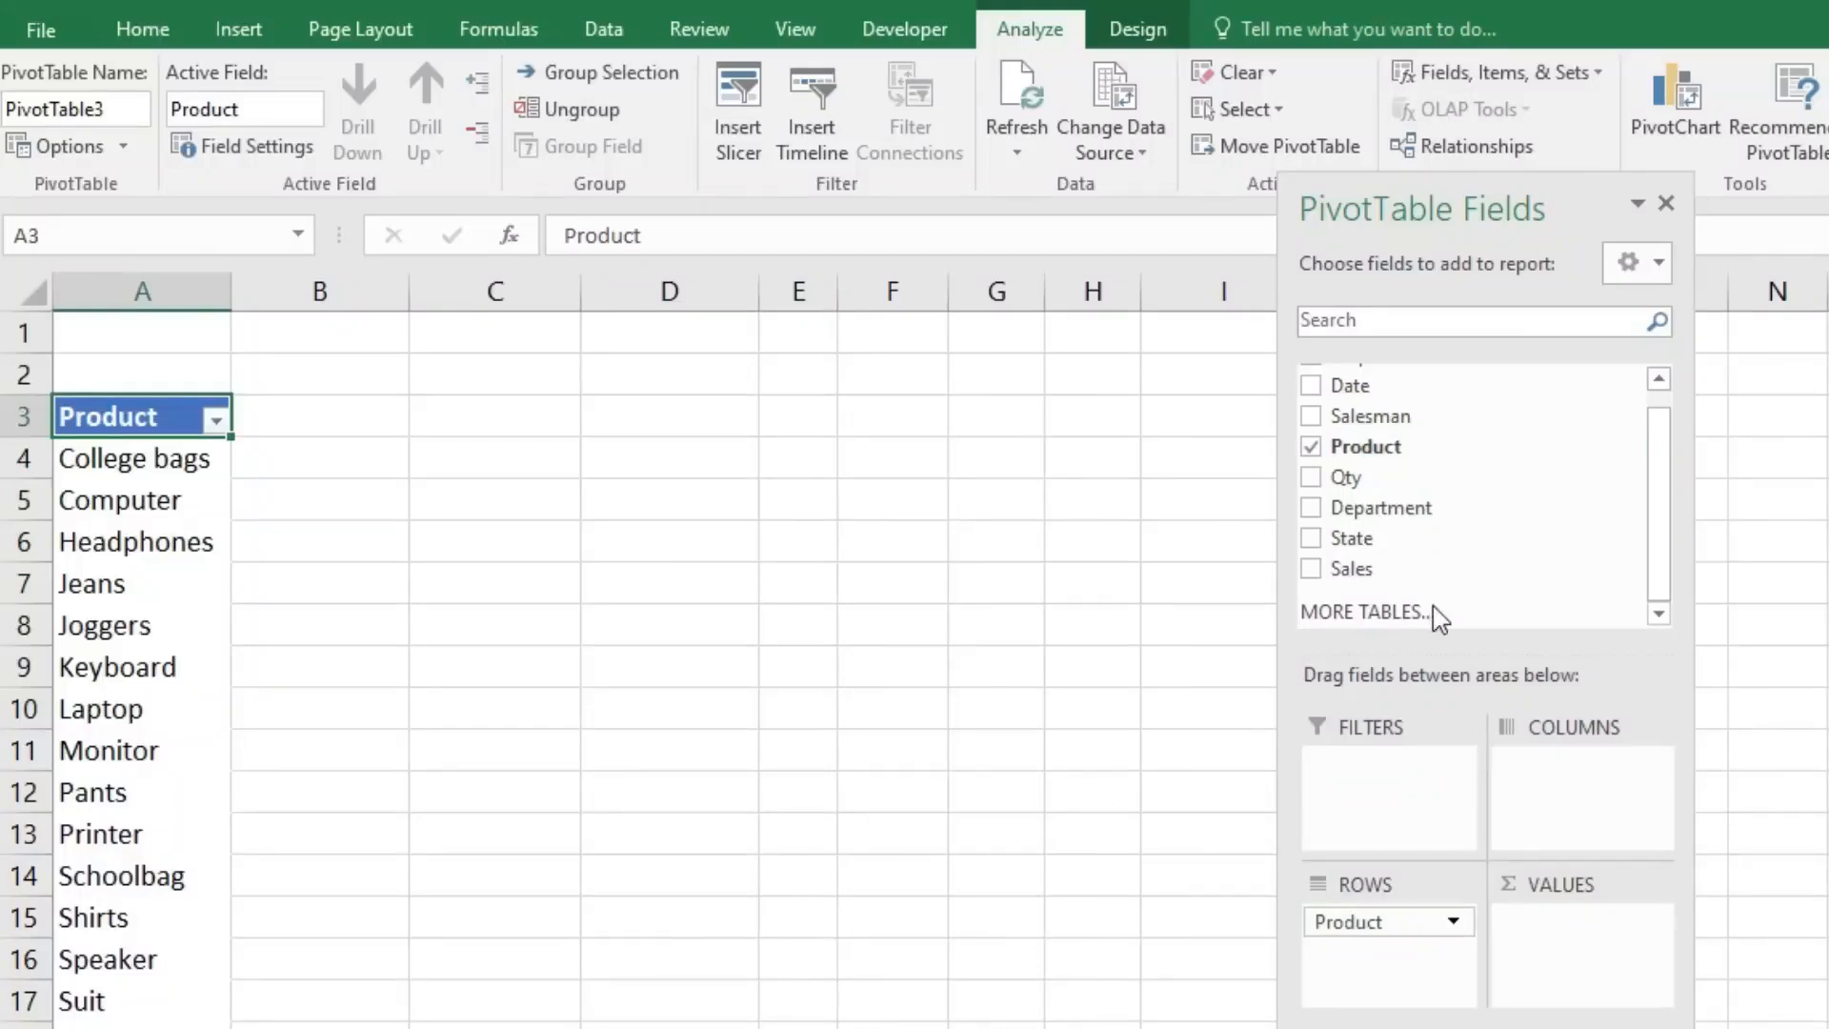
left_click_drag(1358, 567, 1550, 924)
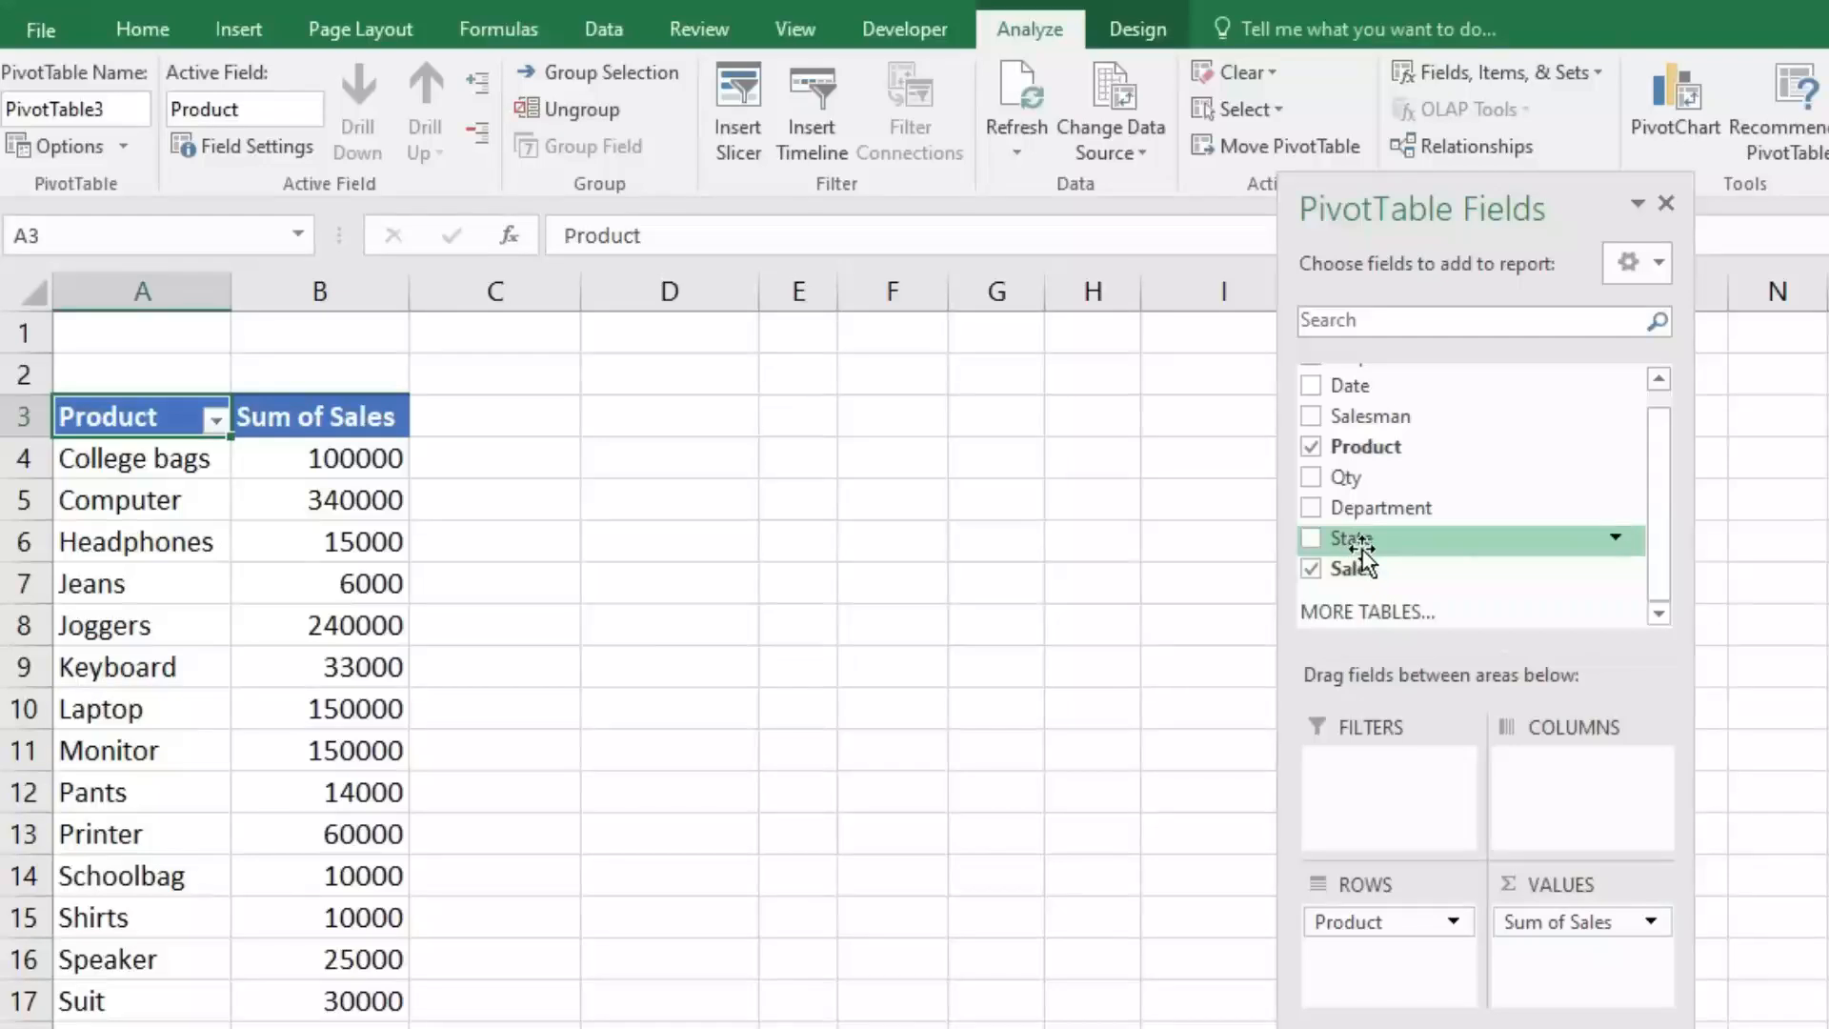
left_click_drag(1381, 514, 1388, 809)
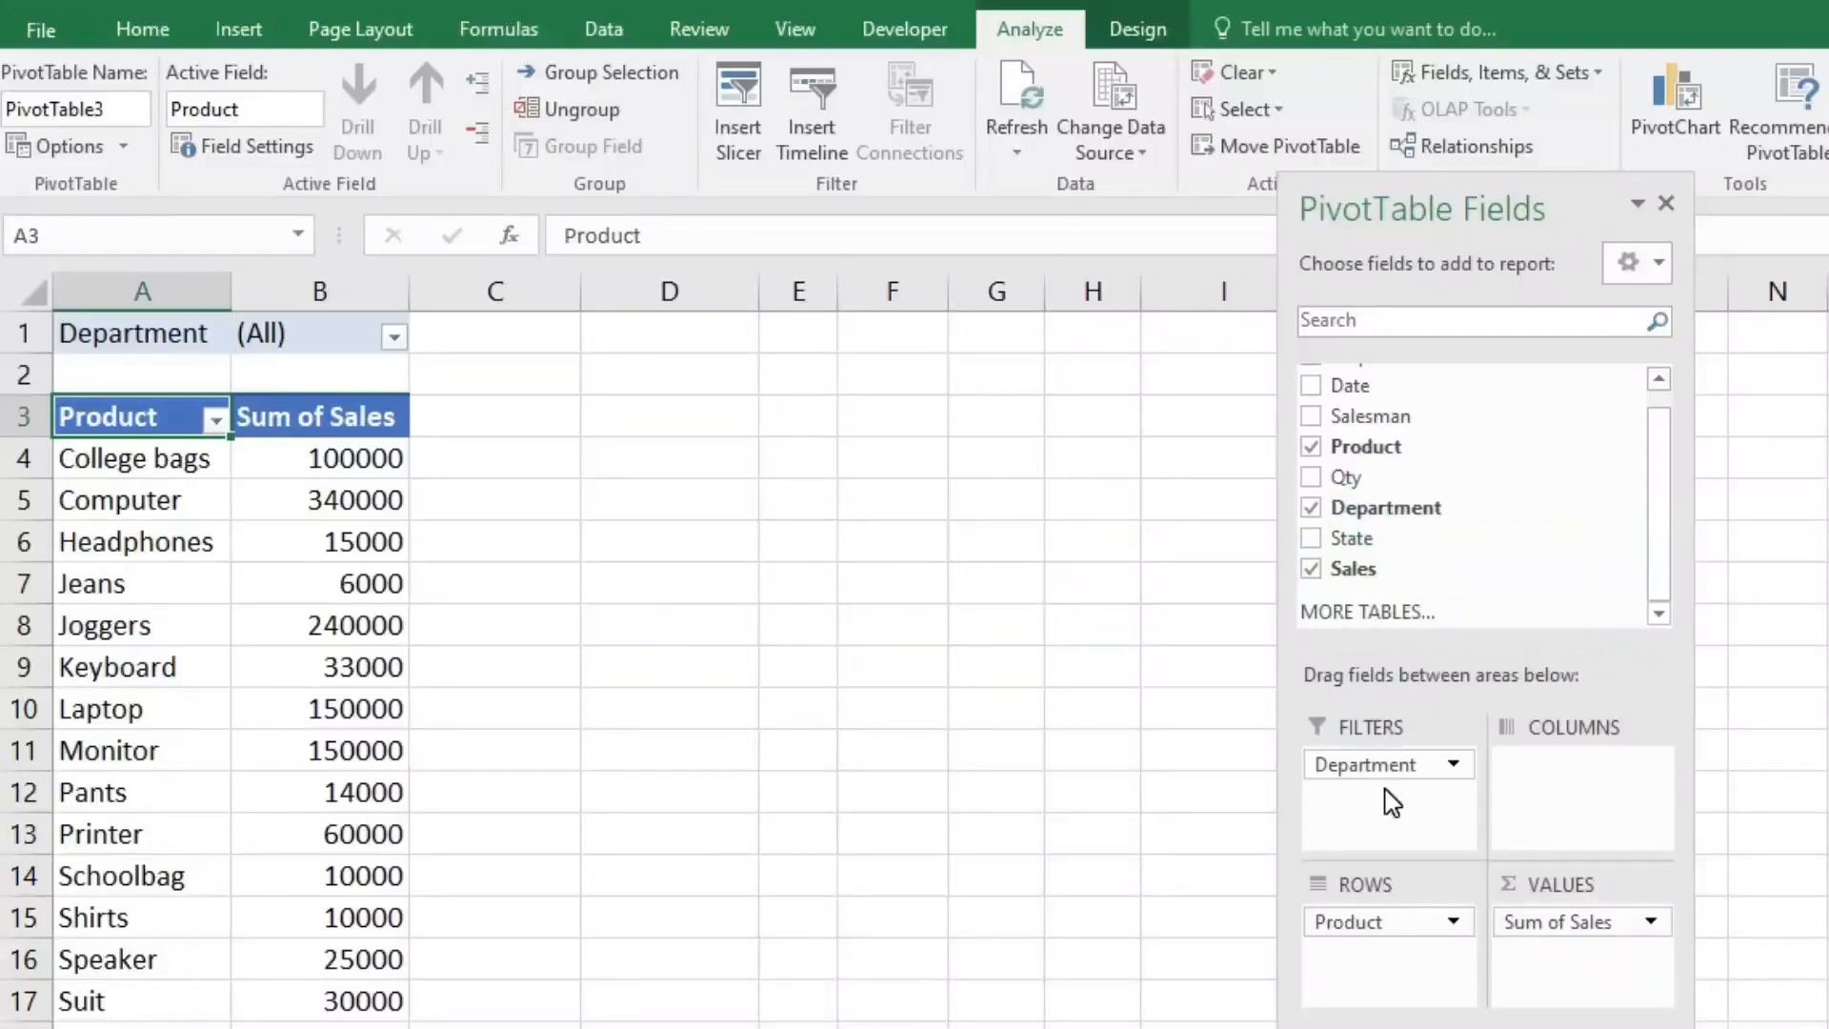
Step: Set the Department report filter to Electronics and check the grand total of sales
left_click(393, 337)
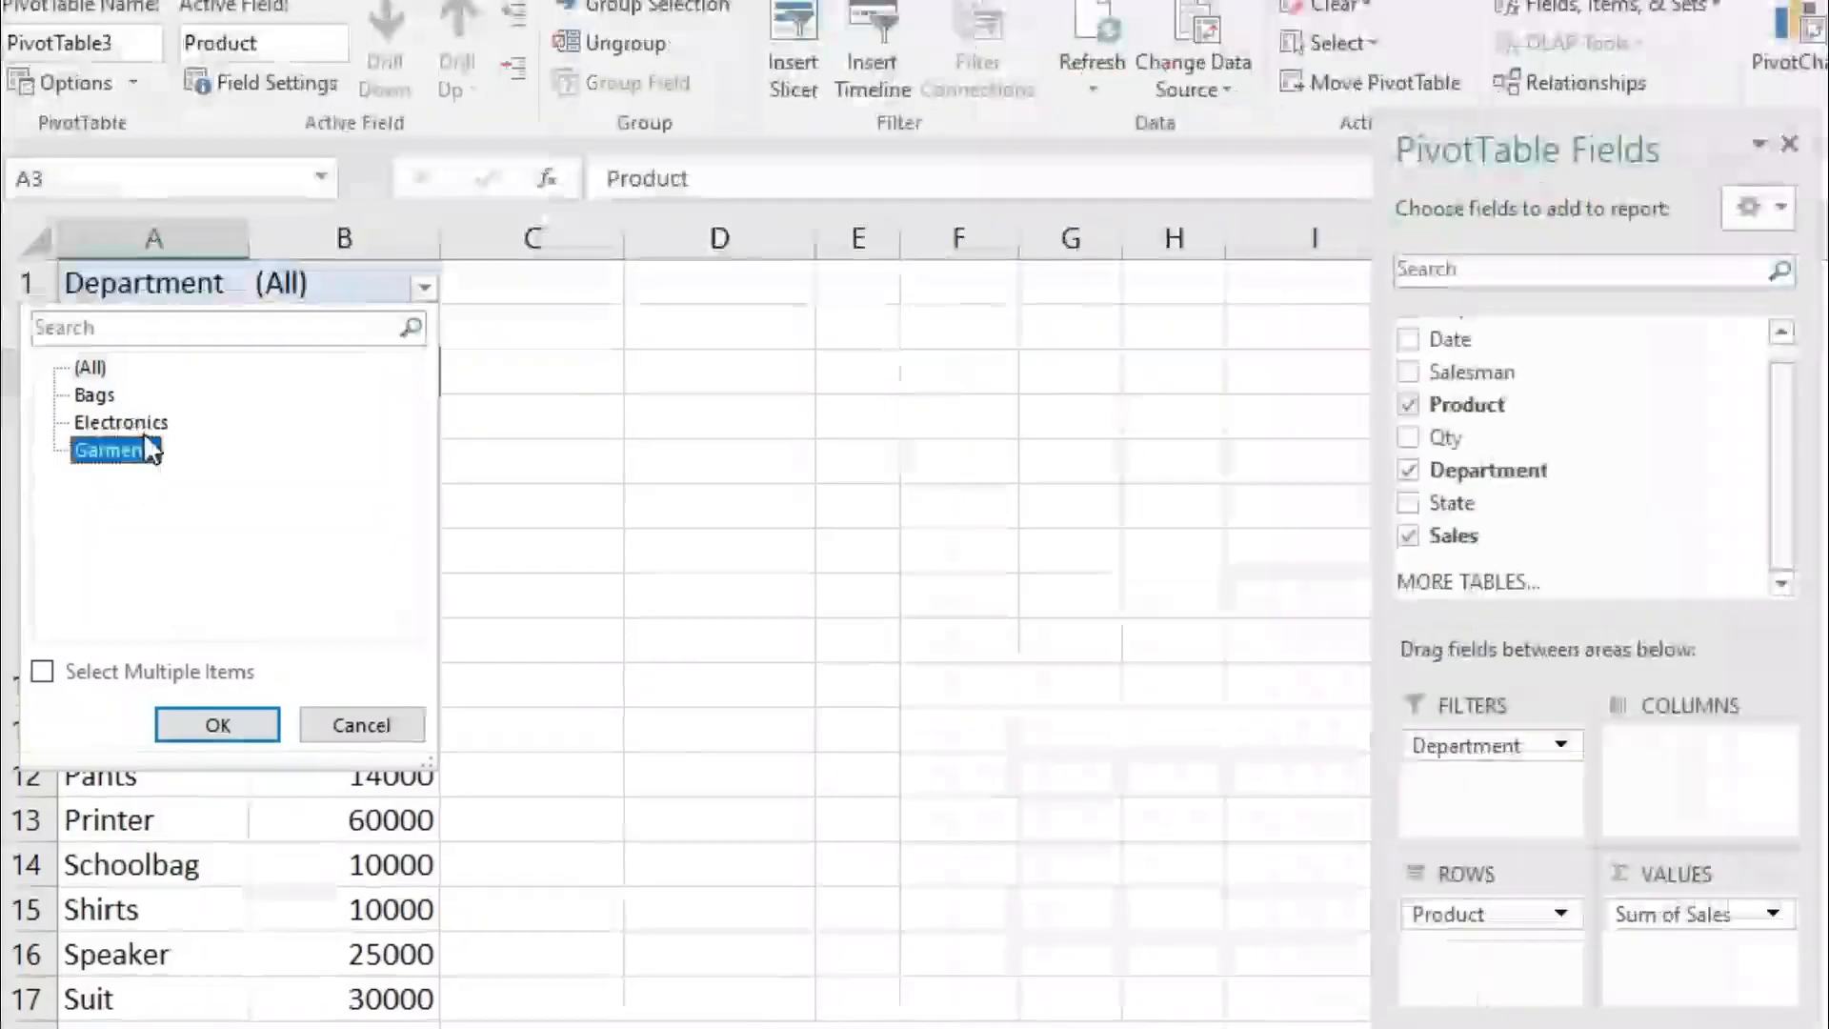
left_click(111, 463)
left_click(213, 722)
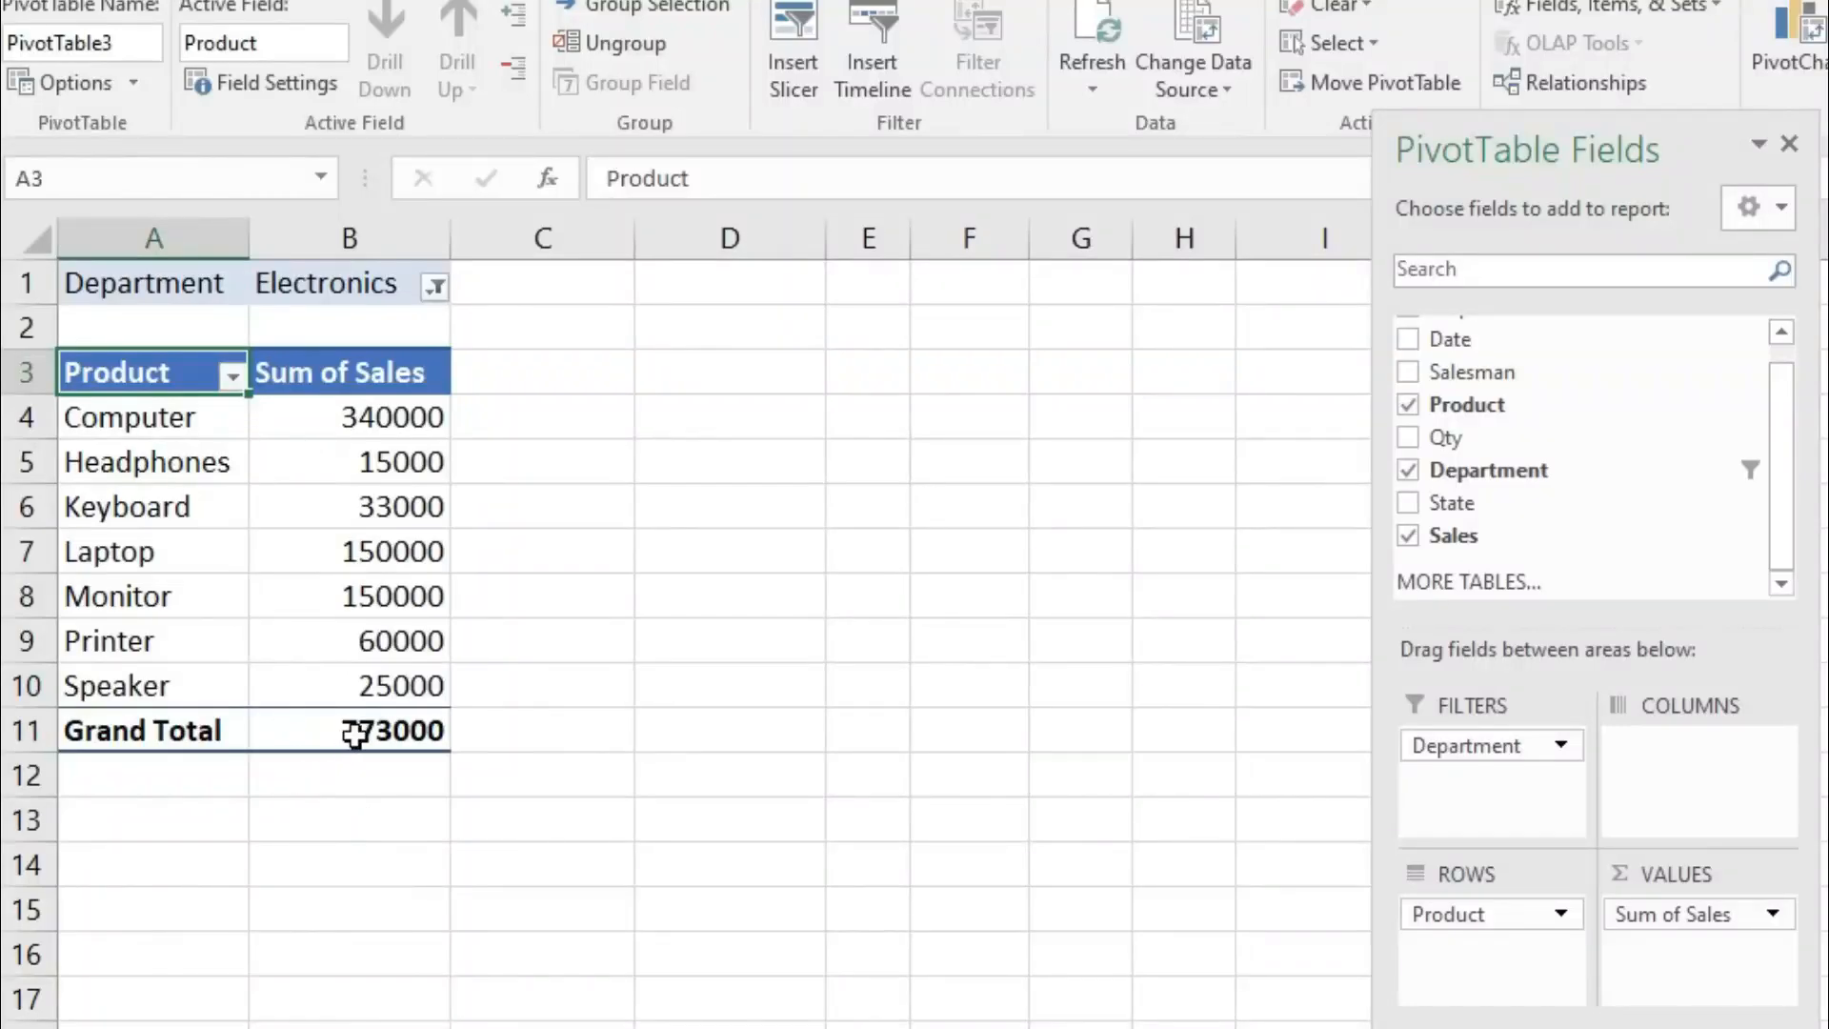
left_click(395, 738)
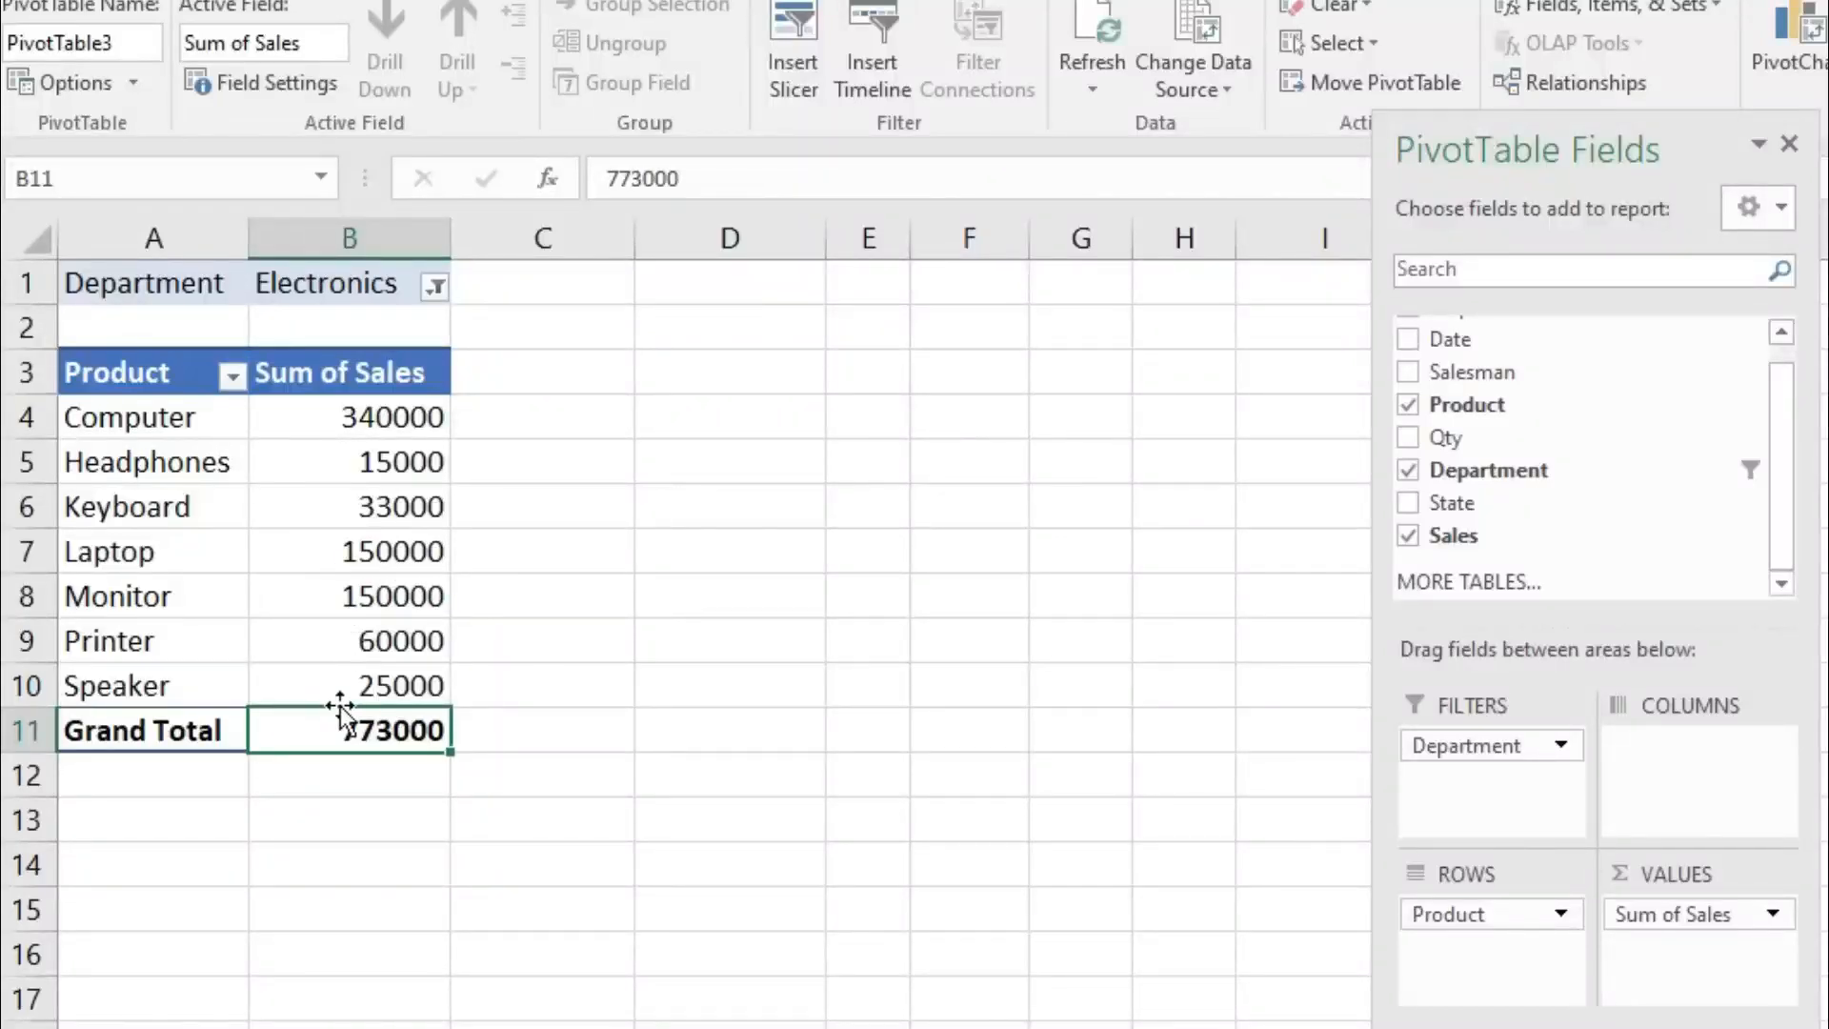
Step: Show the Sum of Sales values as % of Grand Total and look over the products' percentages
left_click(357, 551)
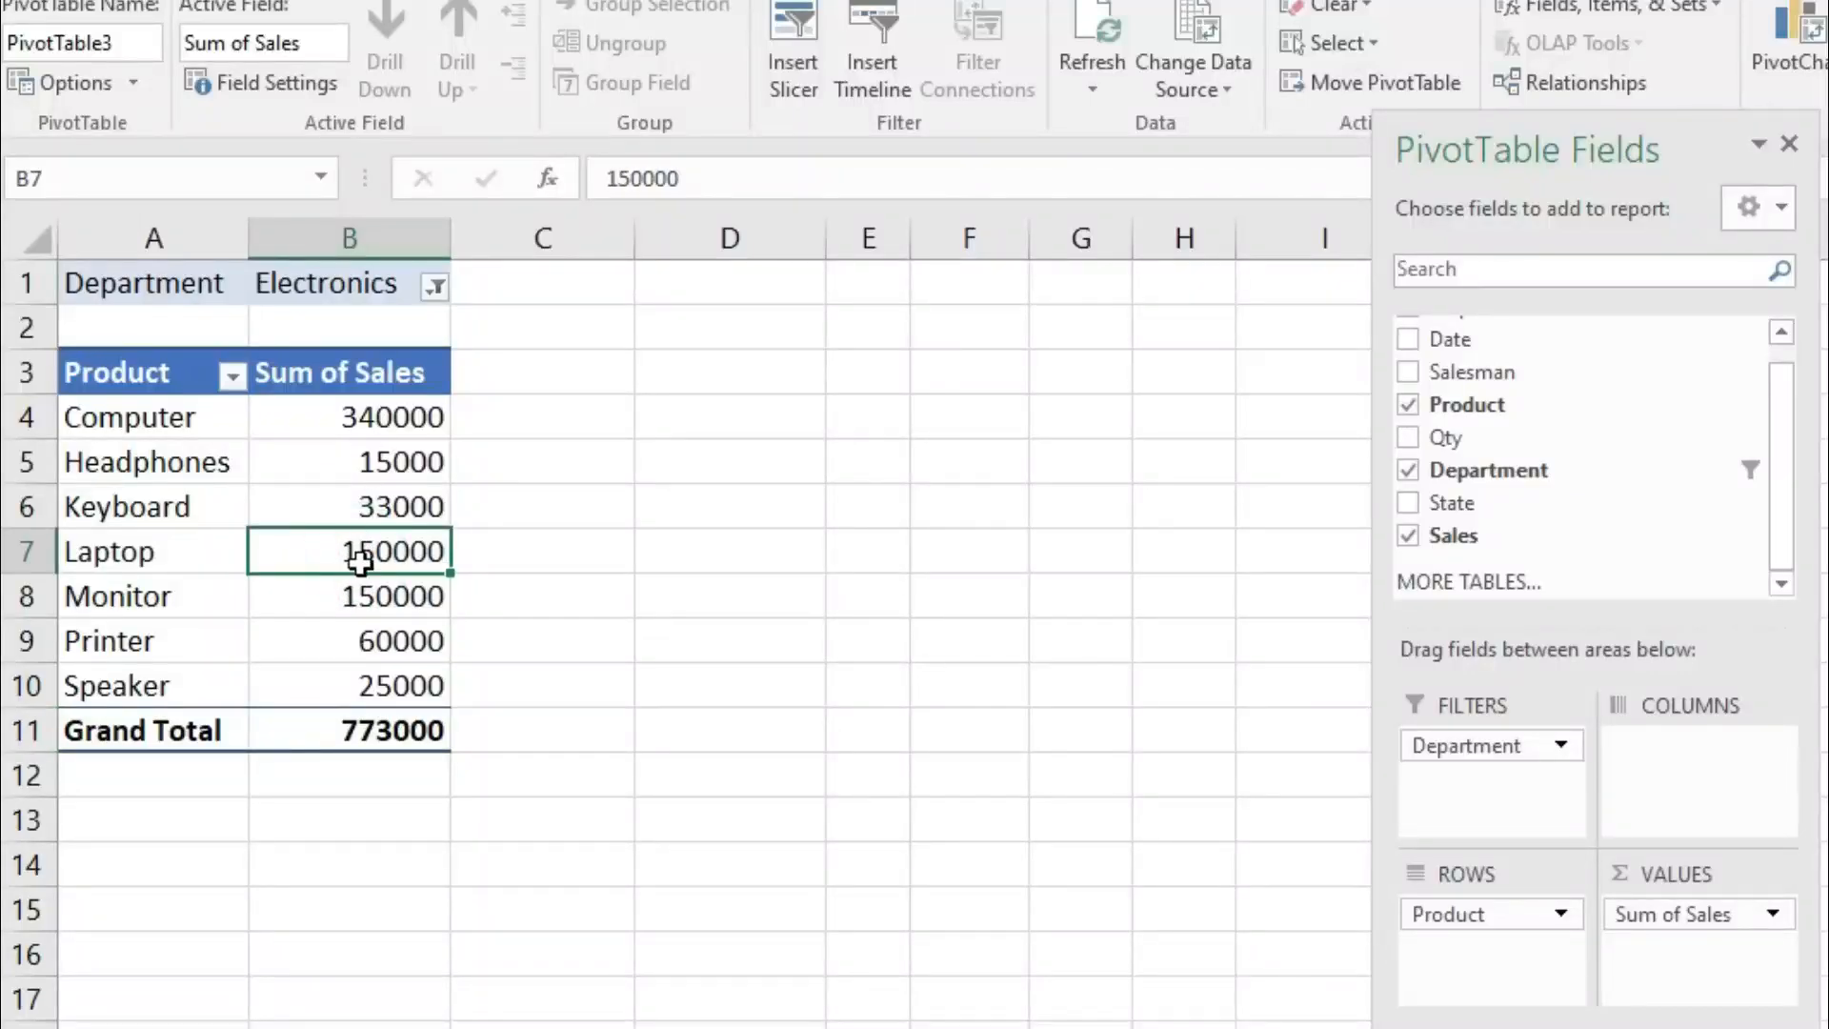
right_click(361, 560)
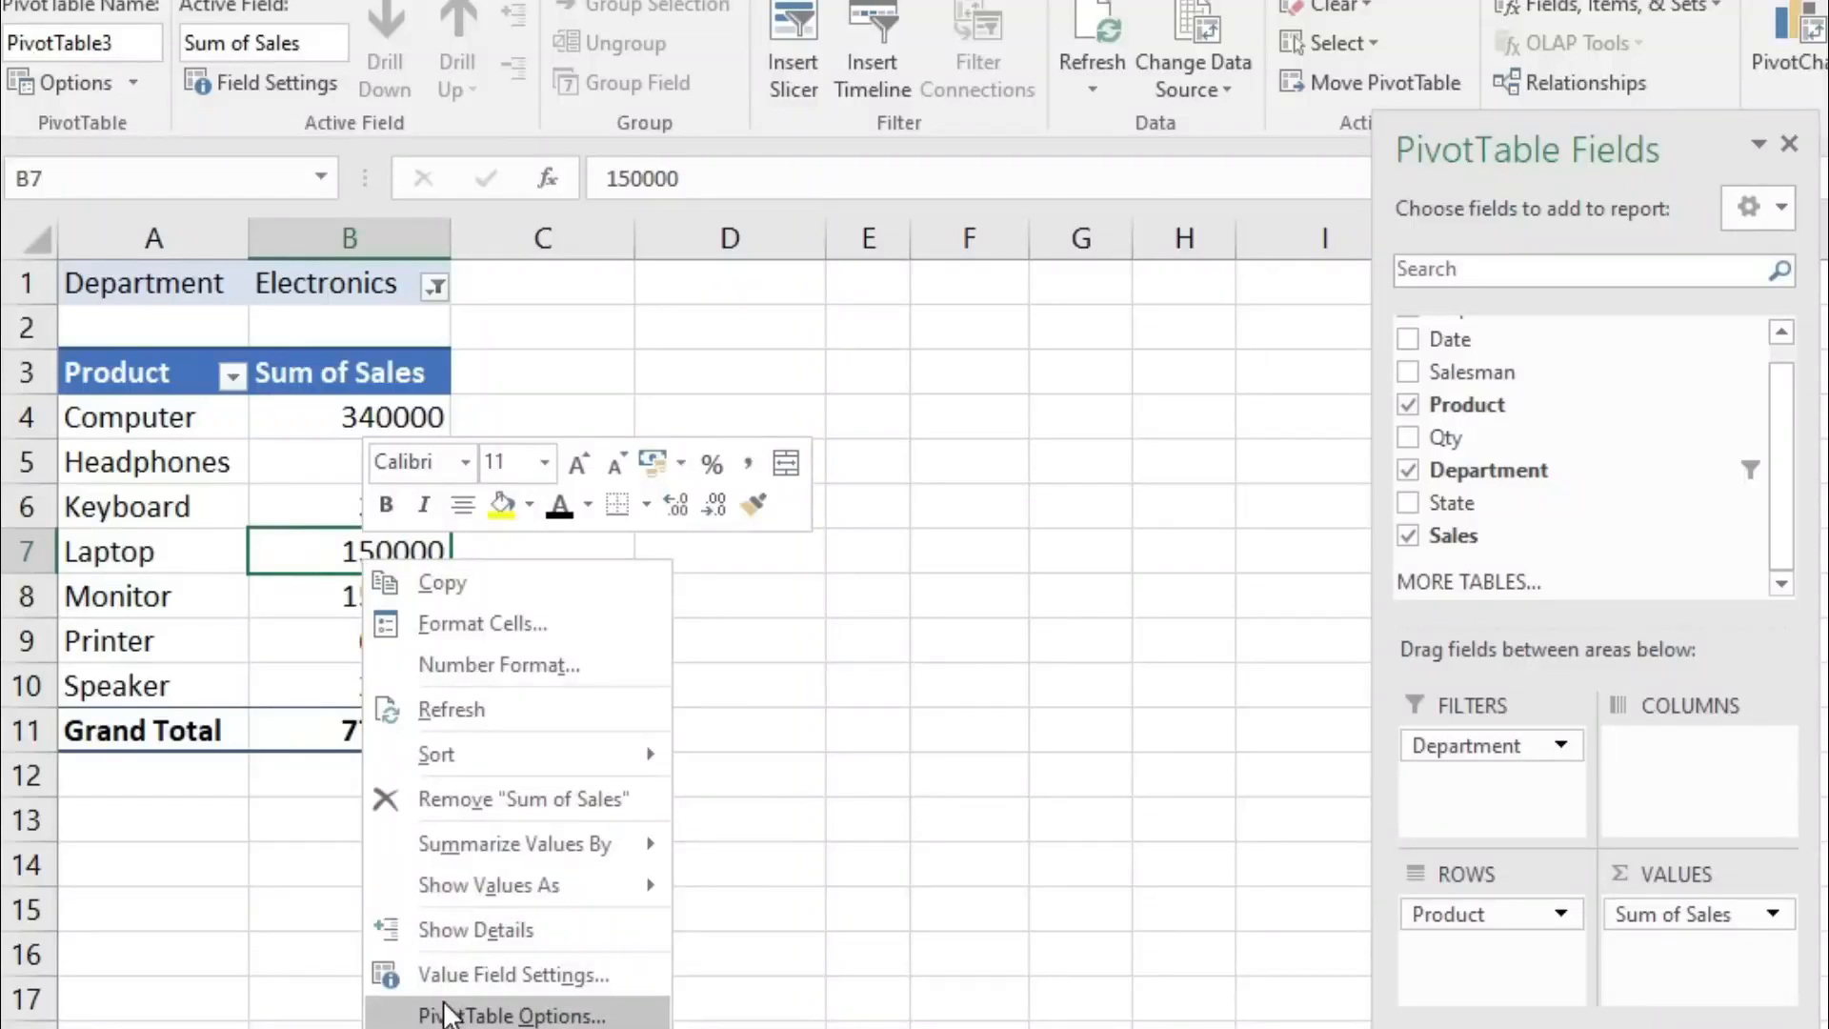
mouse_move(460, 876)
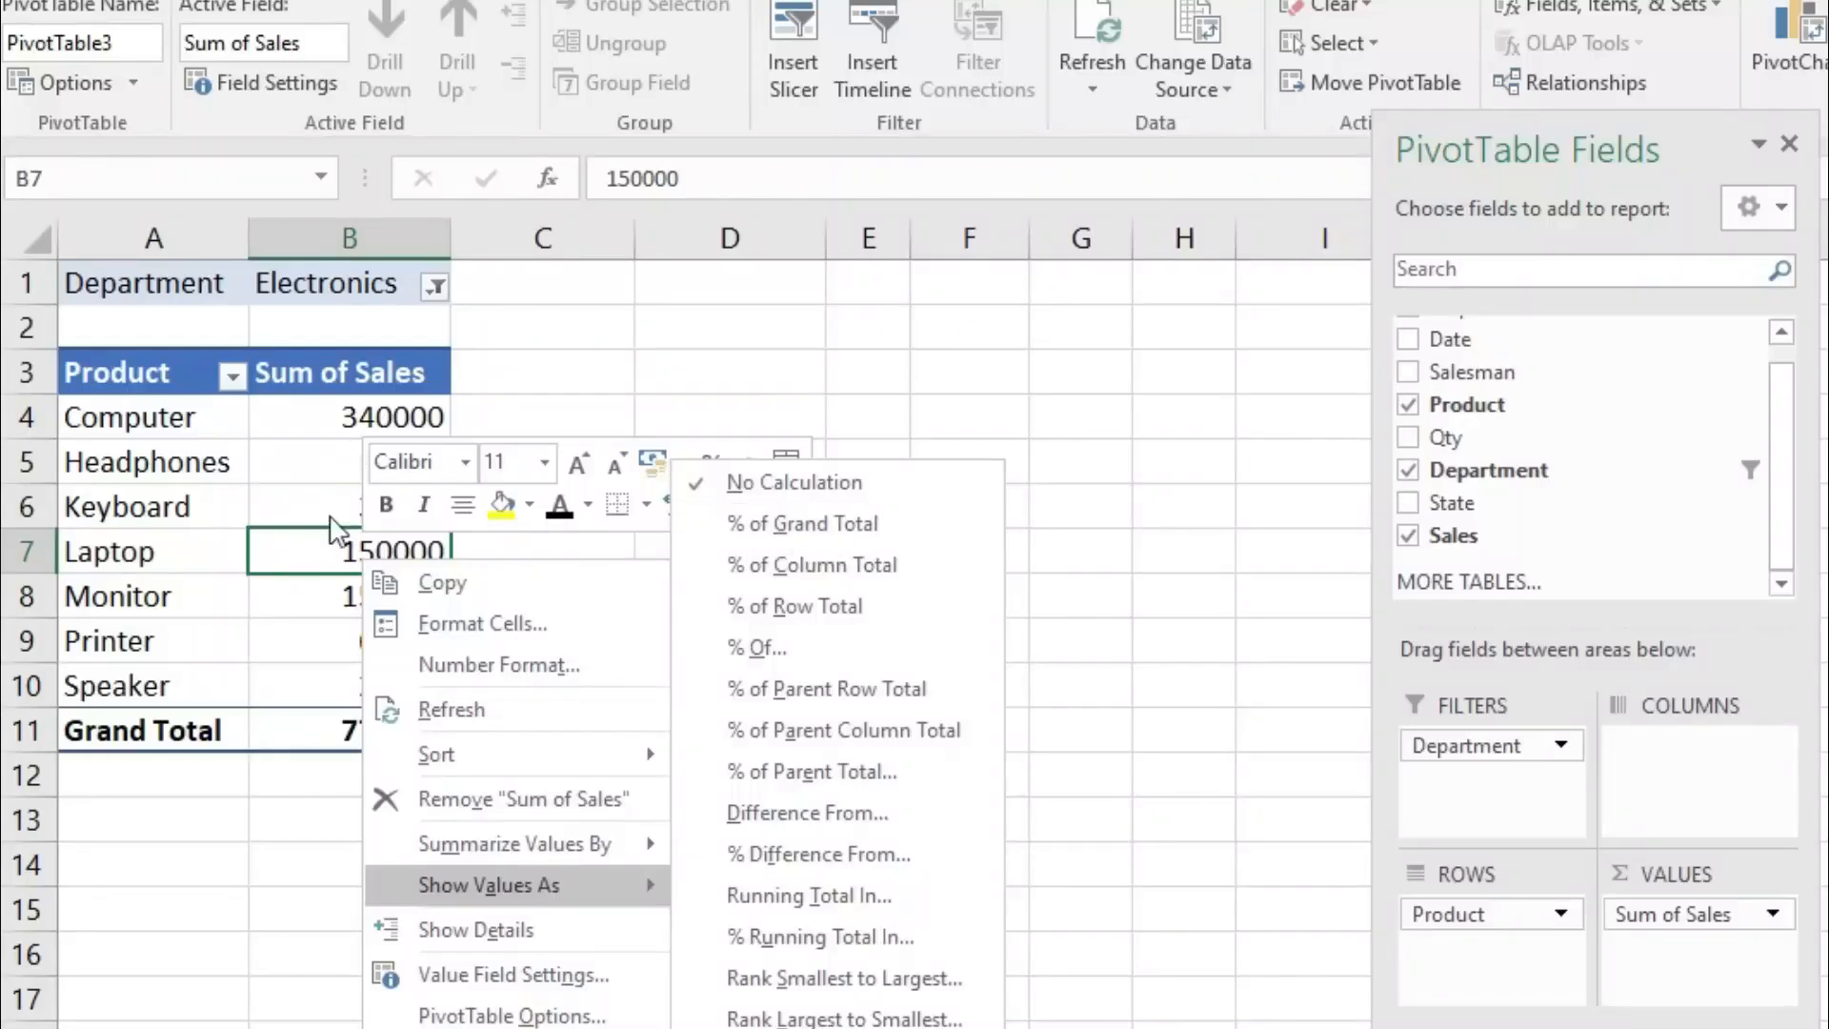
left_click(786, 523)
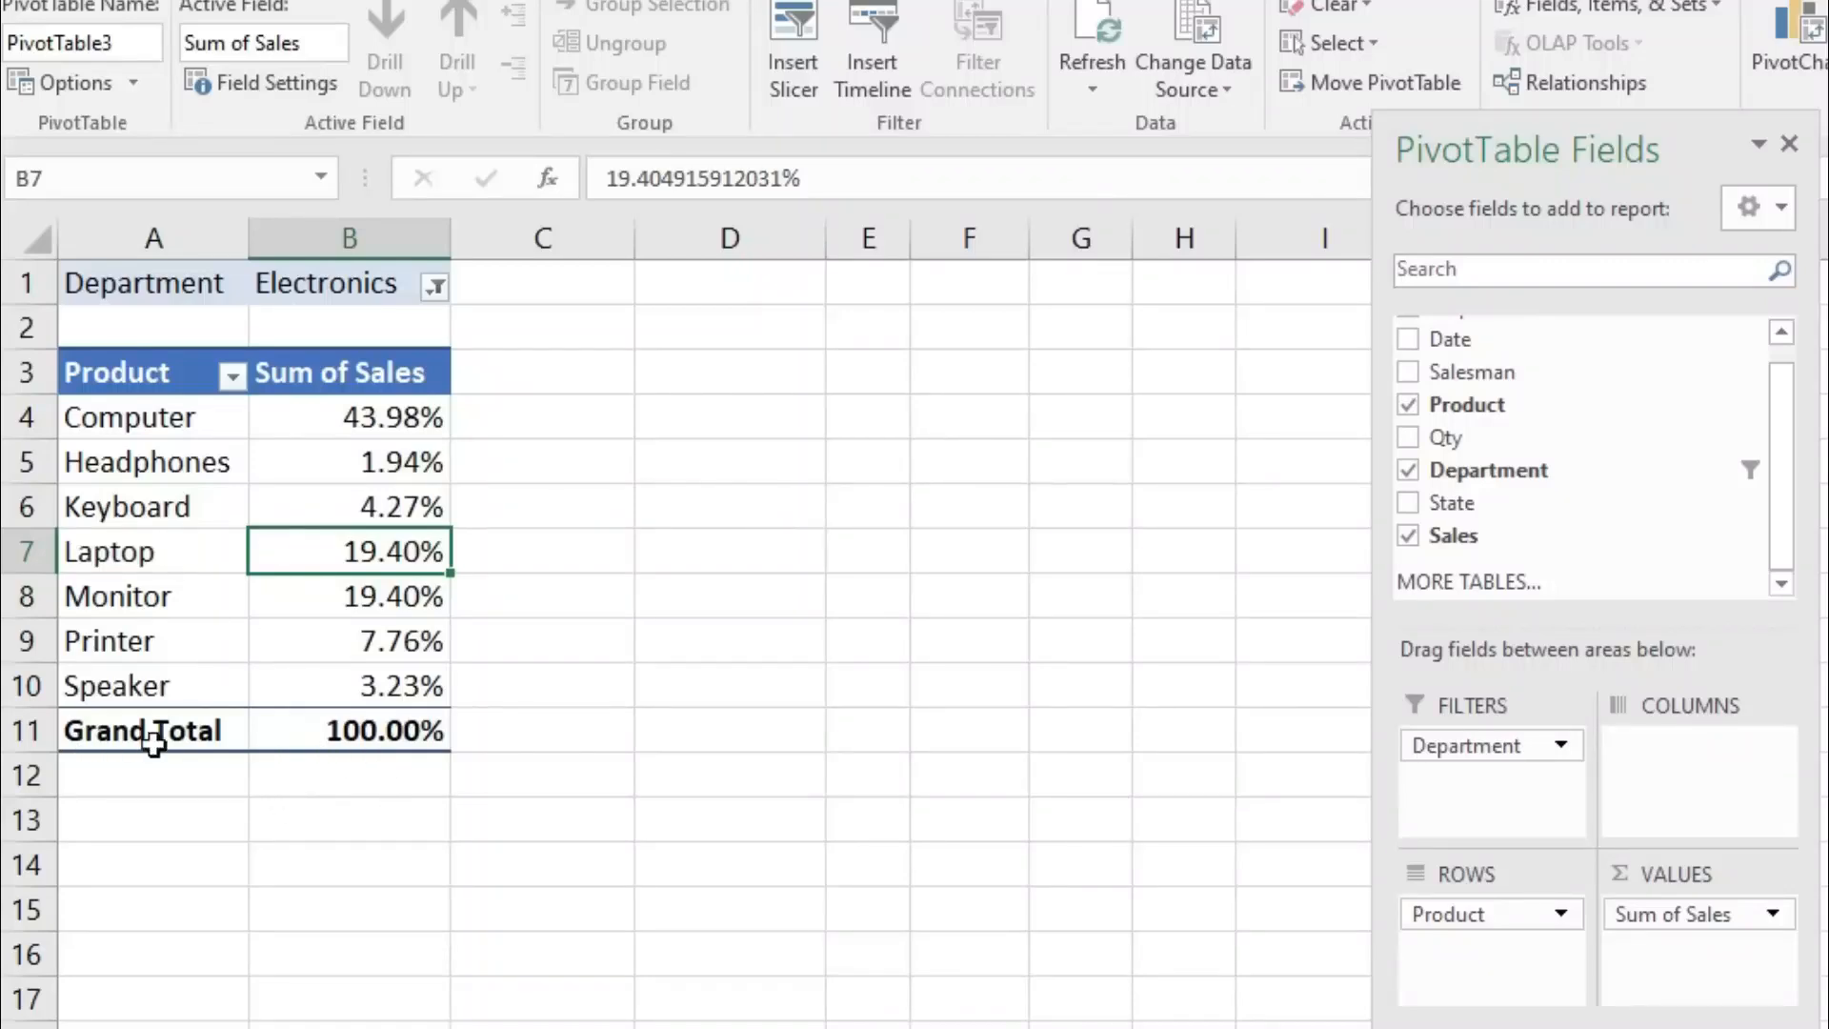
mouse_move(374, 733)
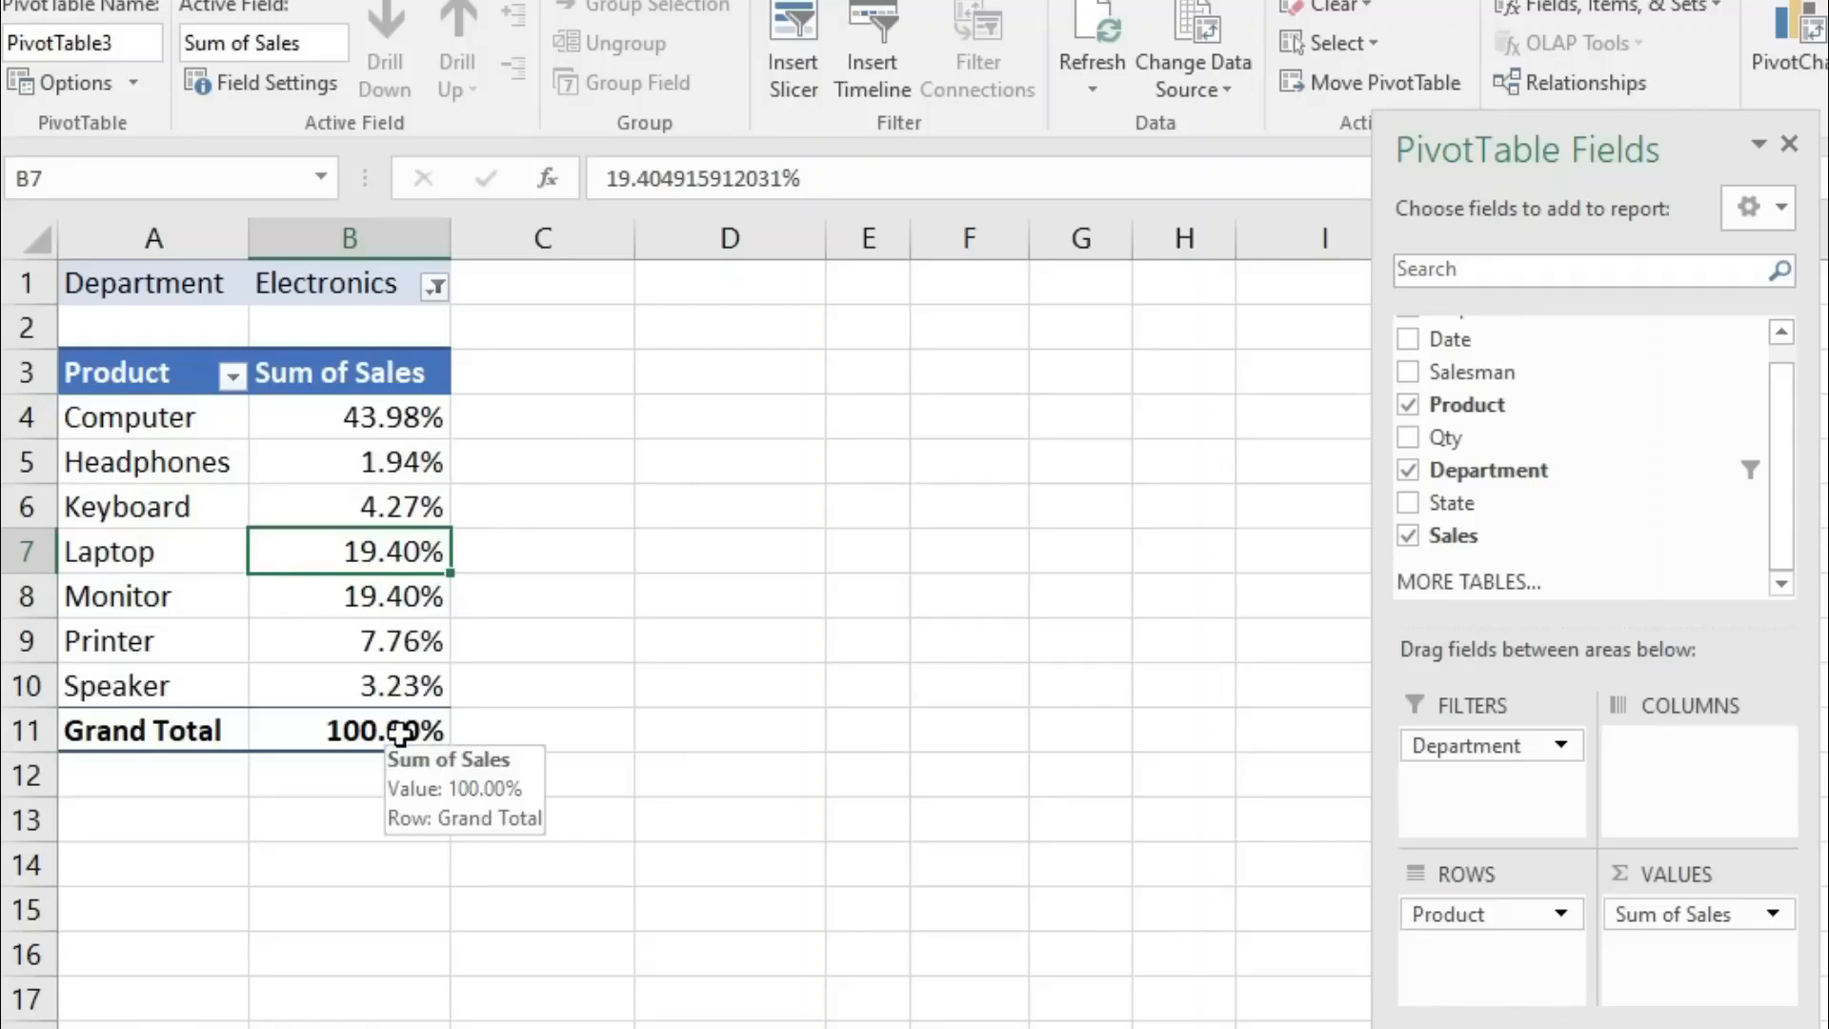
left_click_drag(368, 420, 373, 688)
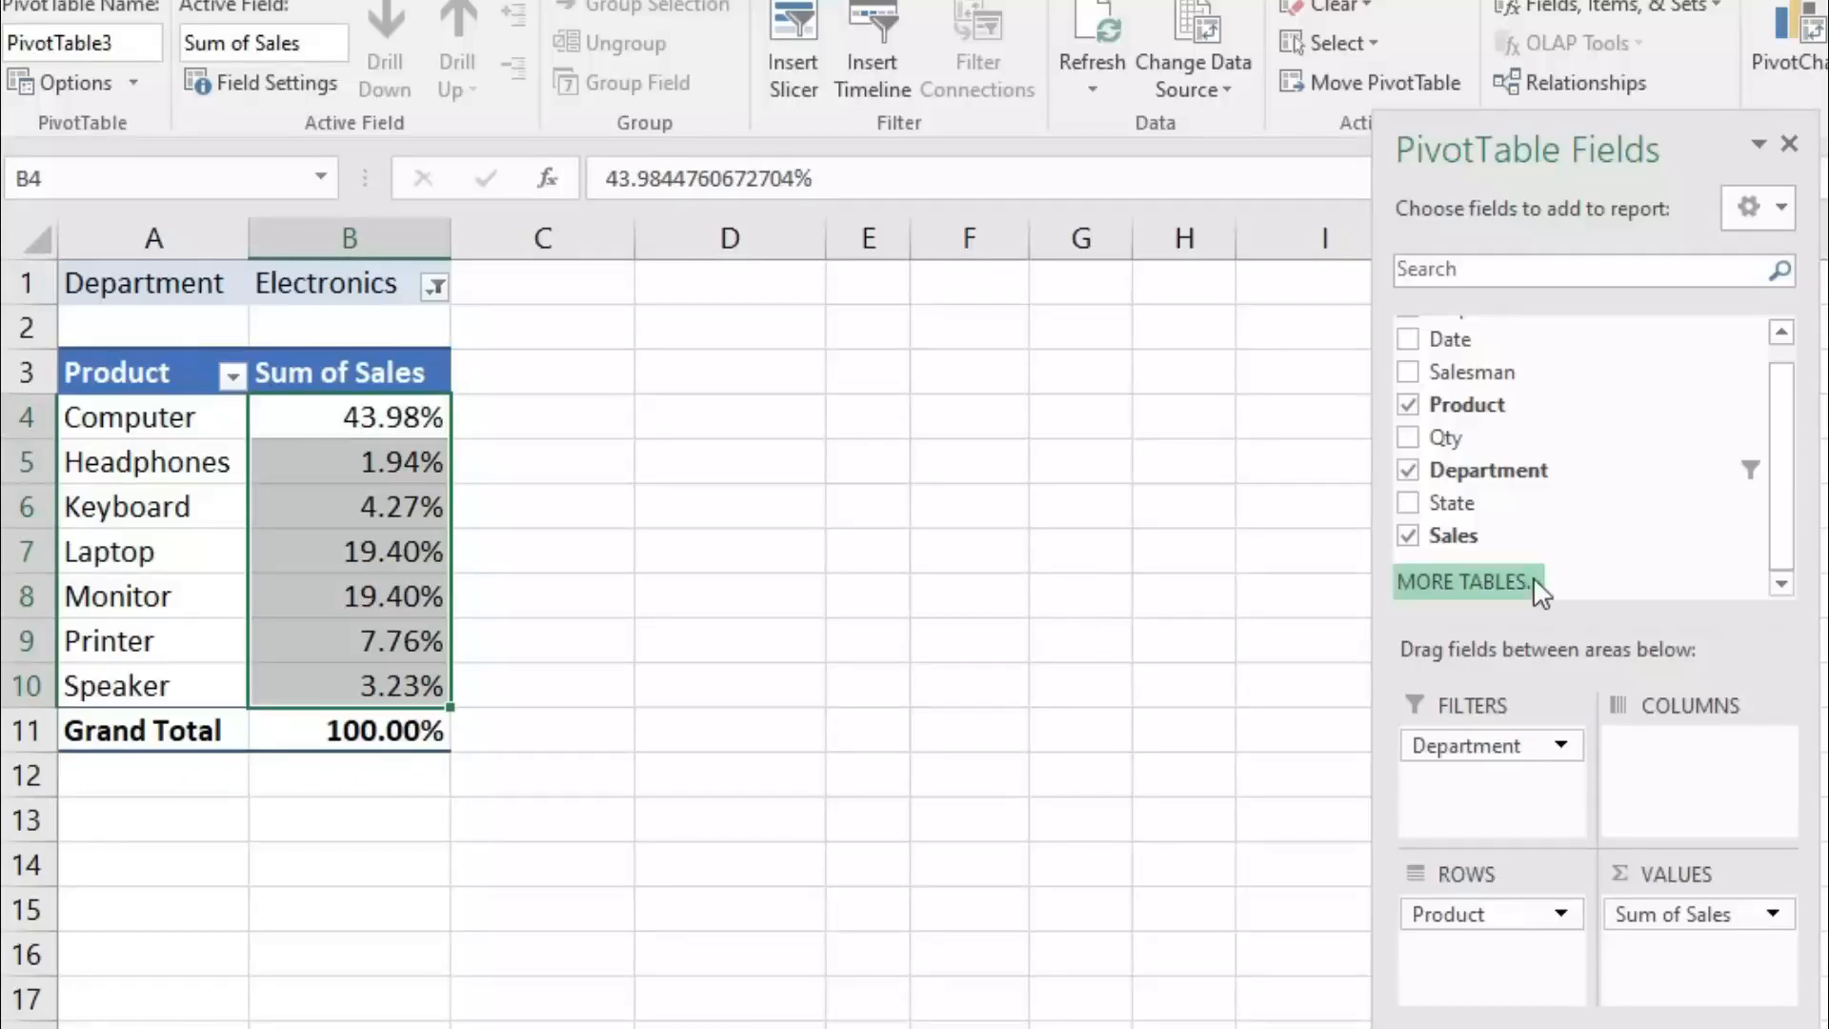
Step: Add the Sales field to the values a second time and compare its amounts with the percentages
left_click_drag(1497, 539, 1653, 951)
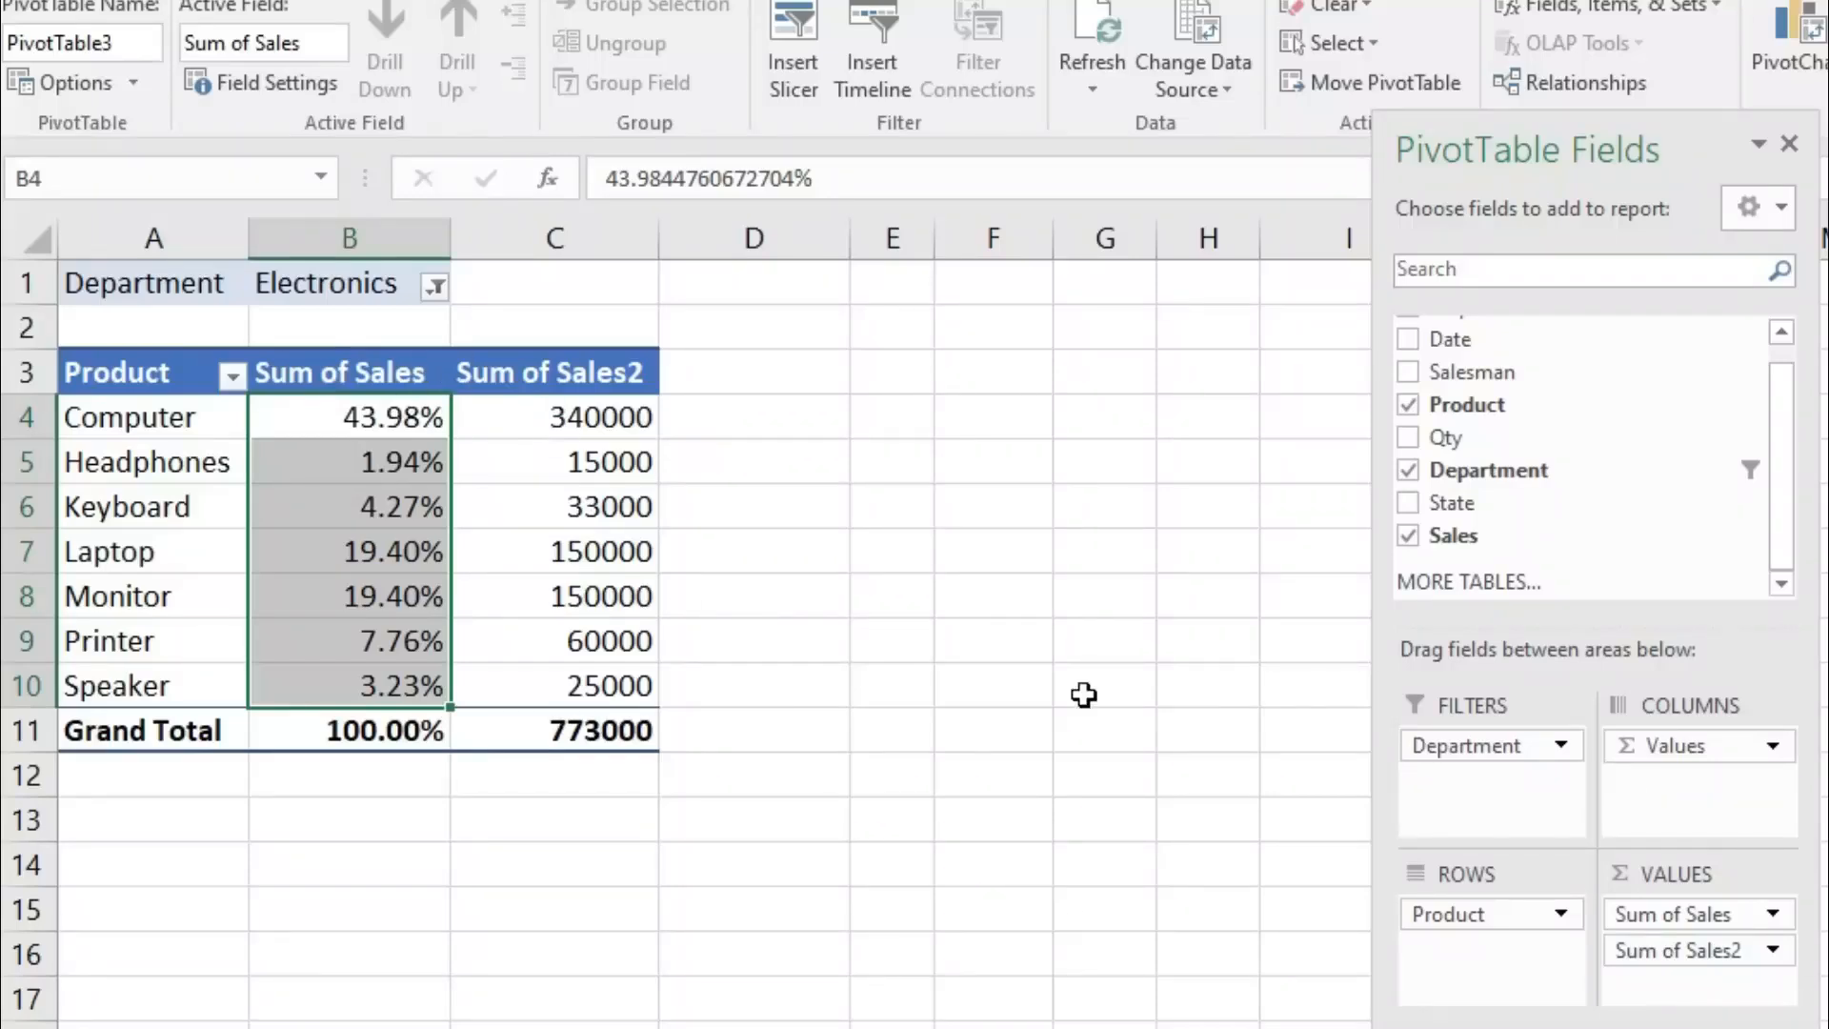
left_click_drag(629, 411, 644, 684)
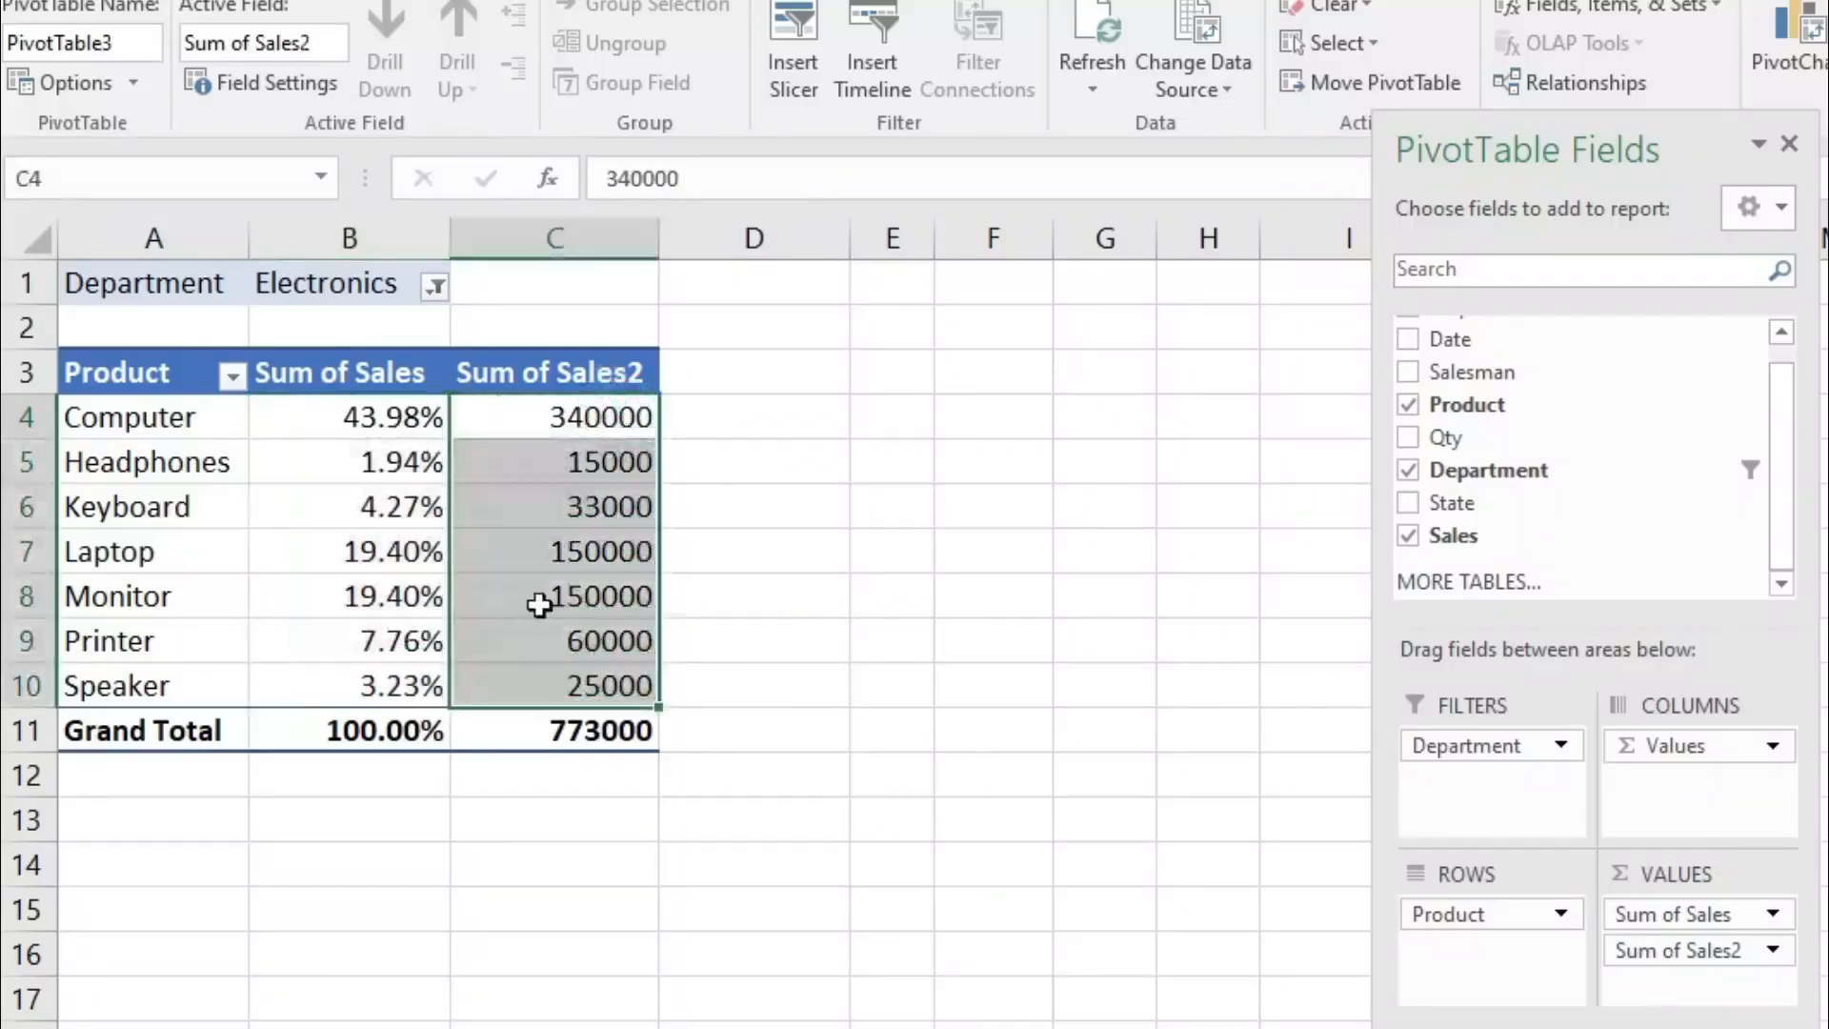
left_click_drag(375, 421, 407, 684)
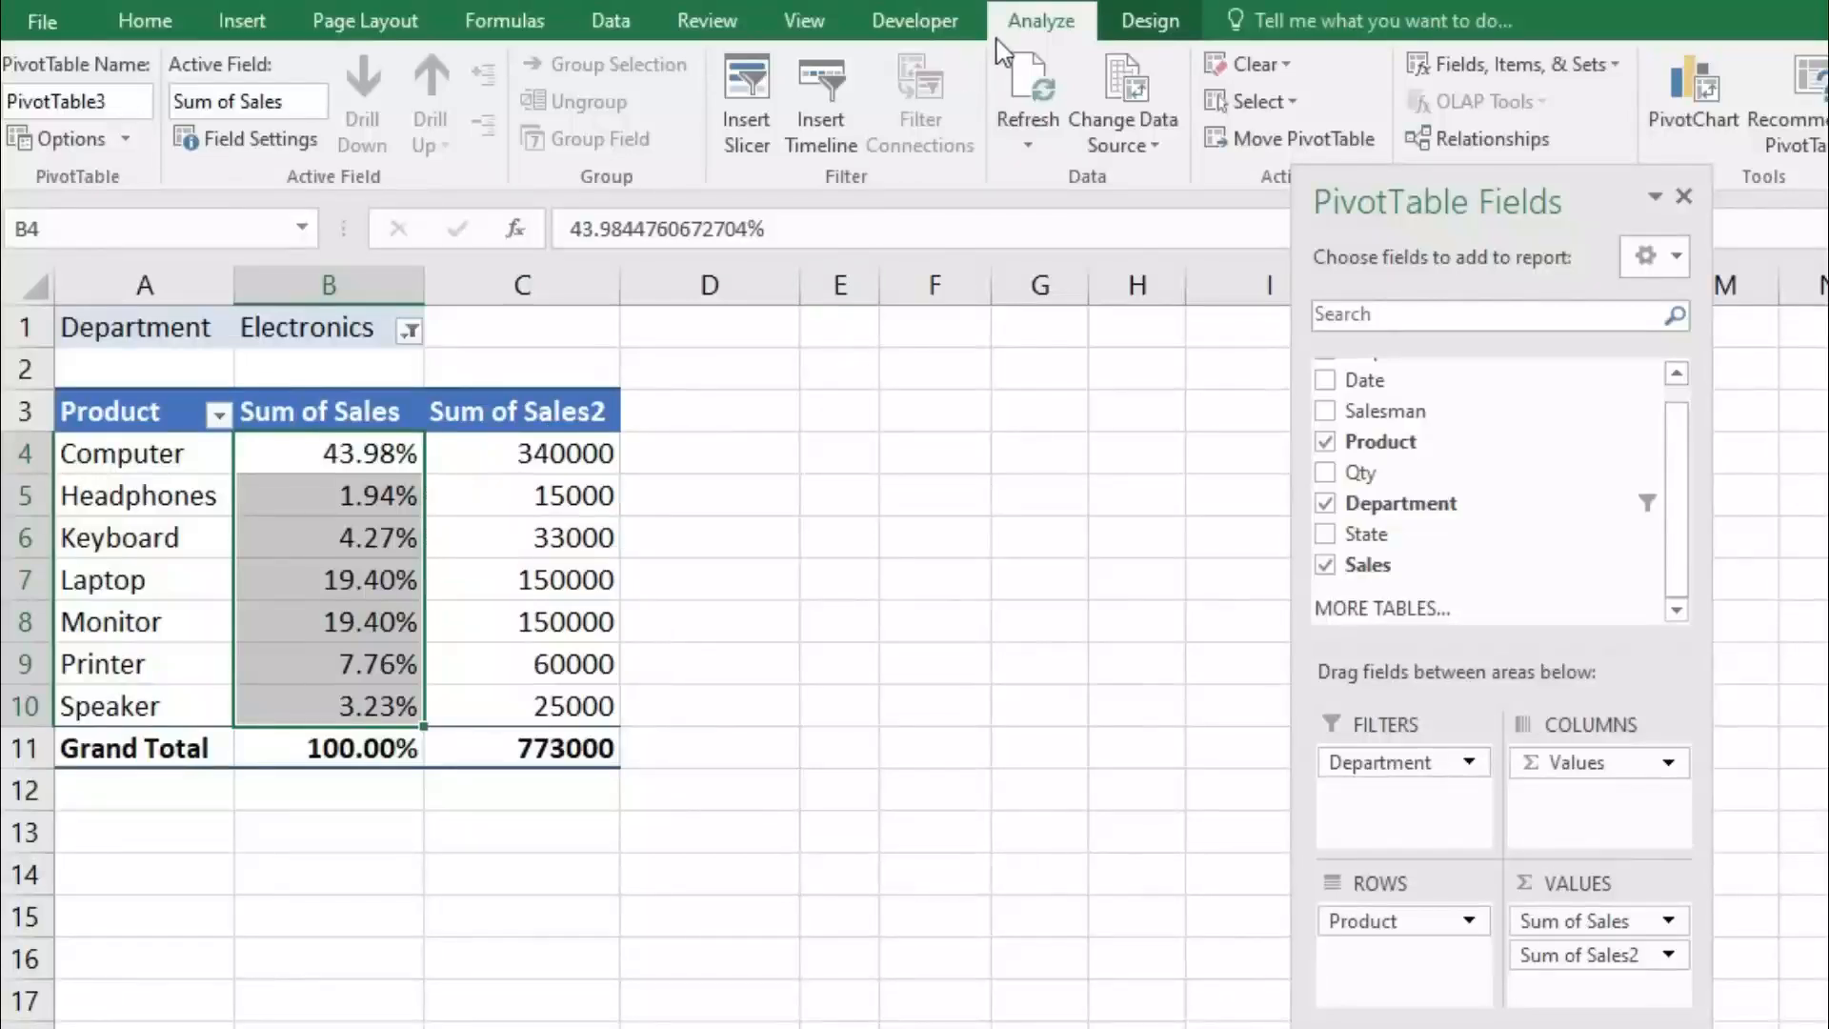
Step: Clear all fields again and lay out the PivotTable with Product in rows, Department in columns and Sales in values
left_click(1281, 65)
left_click(1293, 100)
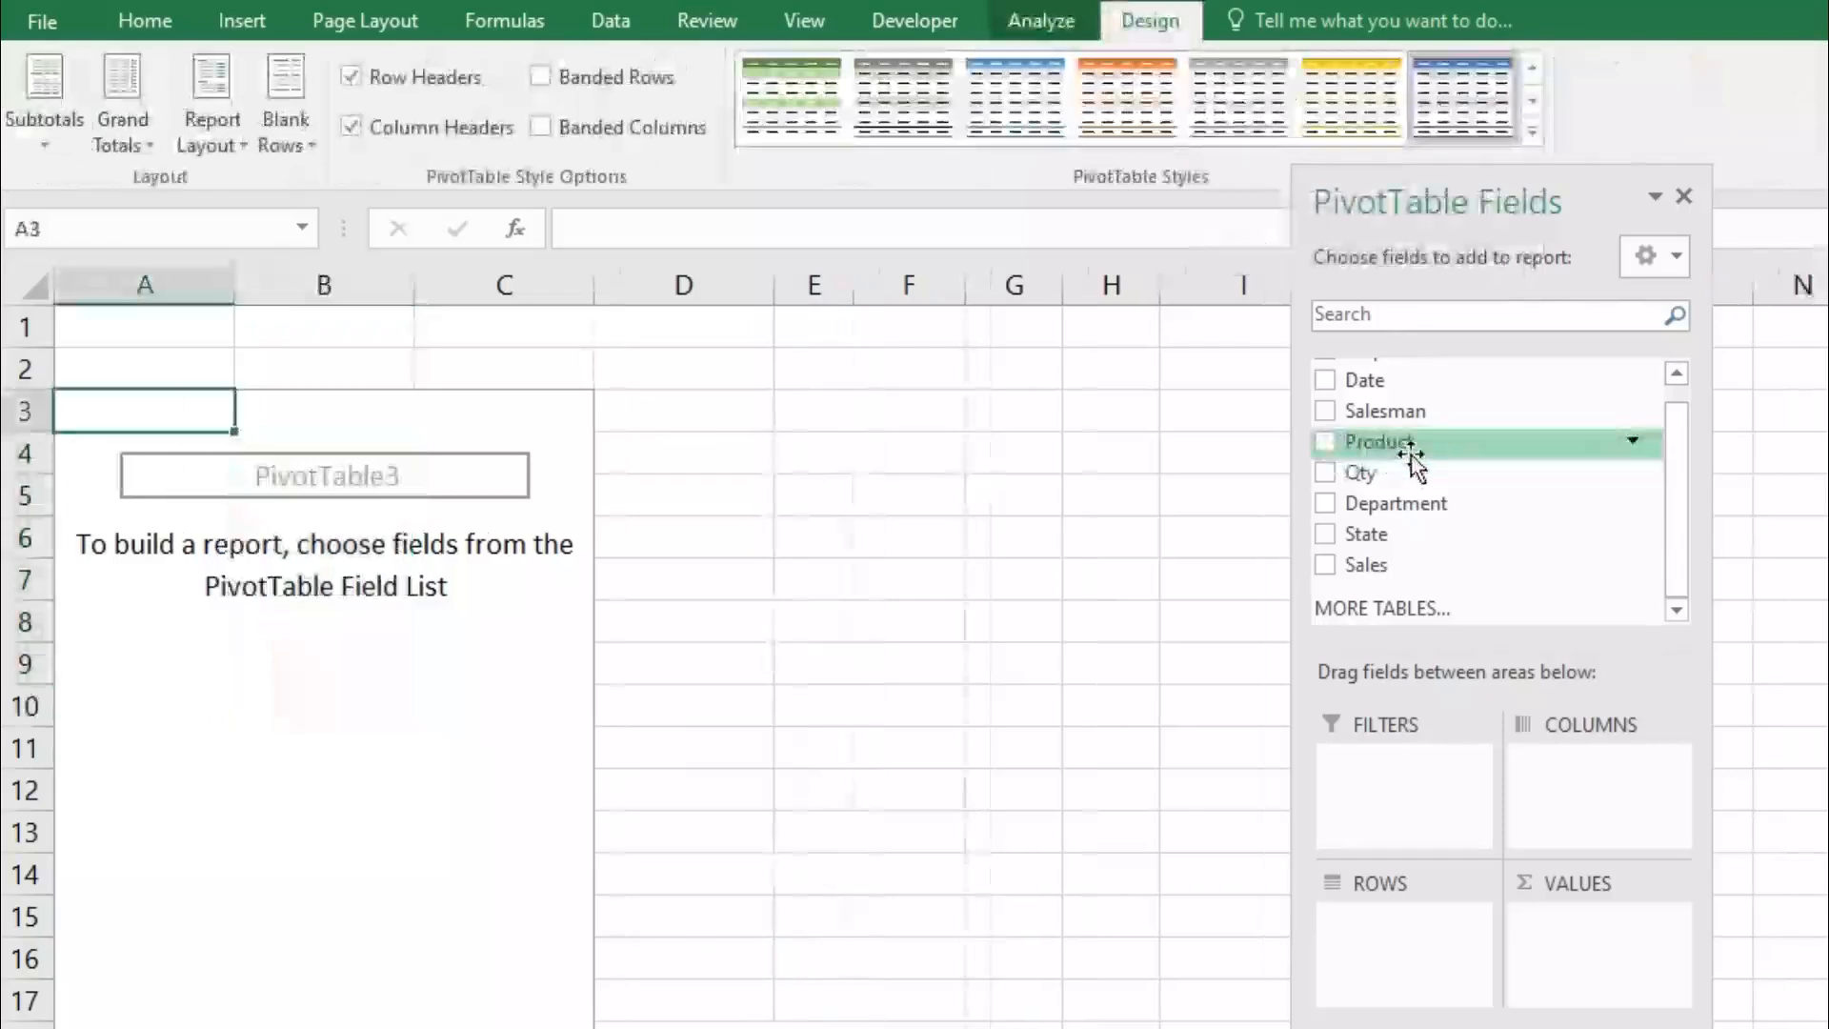
left_click_drag(1408, 449, 1372, 934)
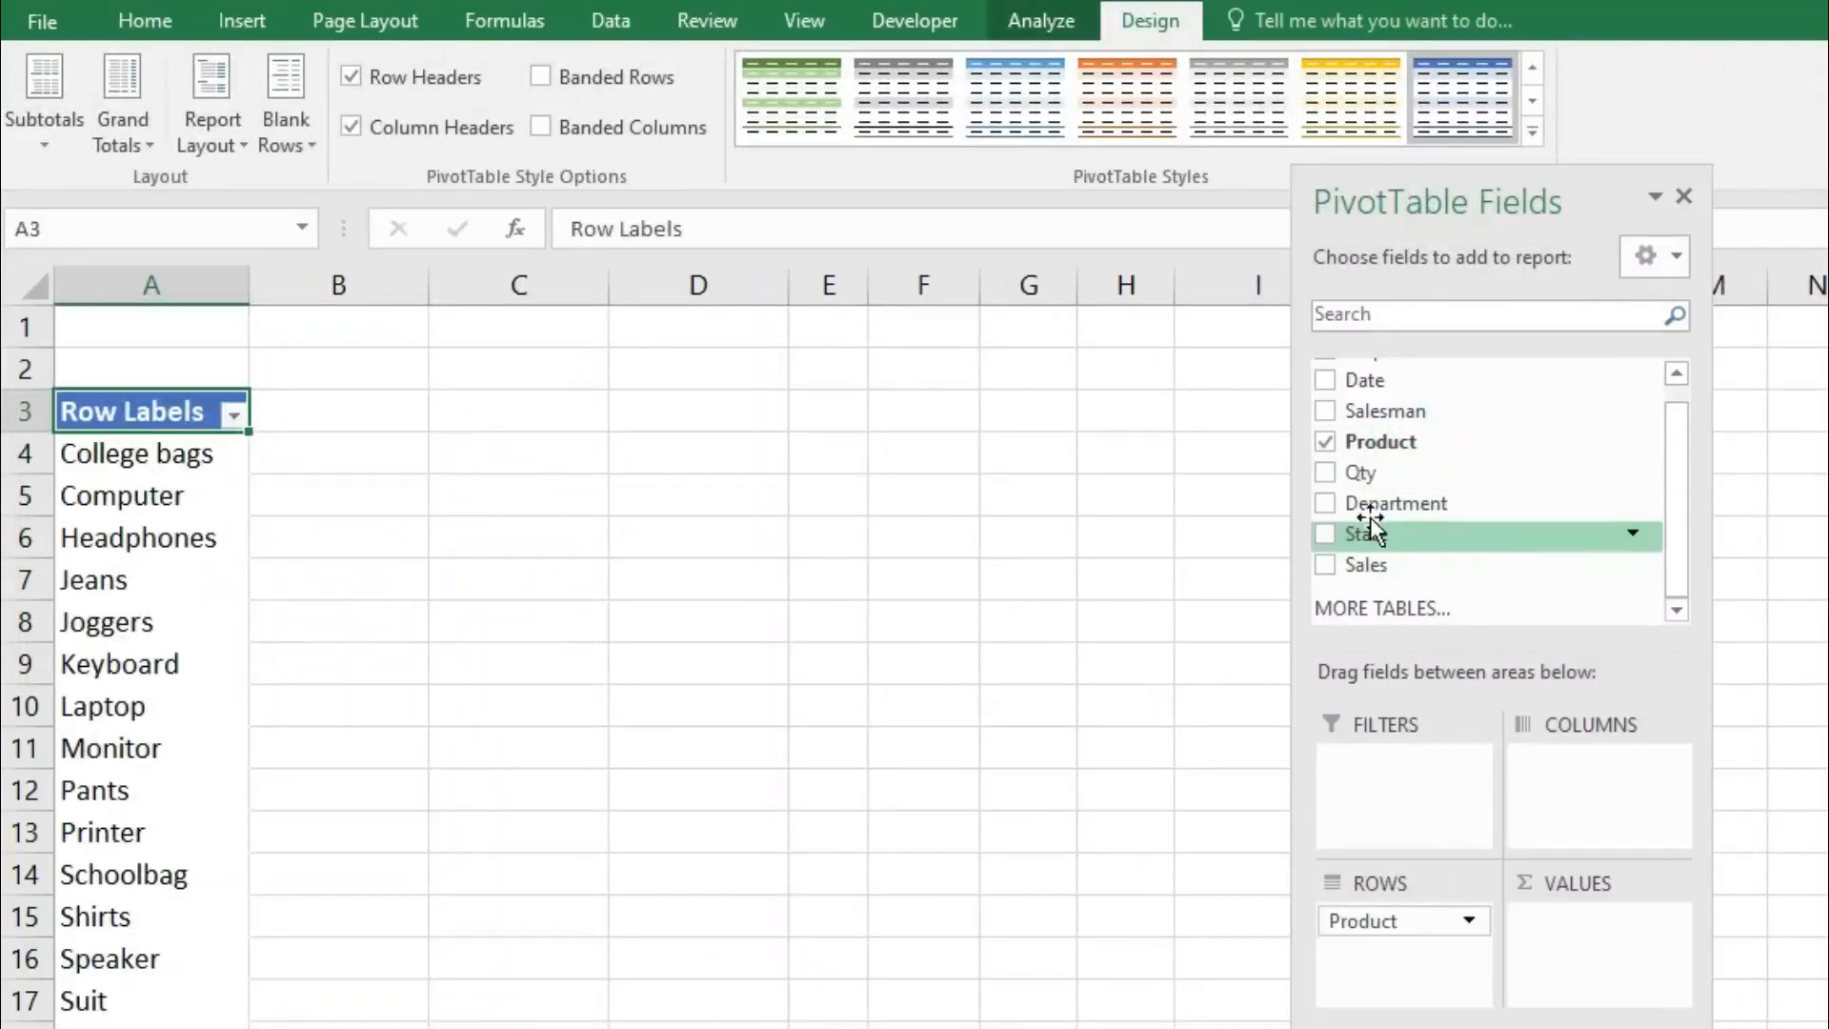
left_click_drag(1408, 500, 1562, 766)
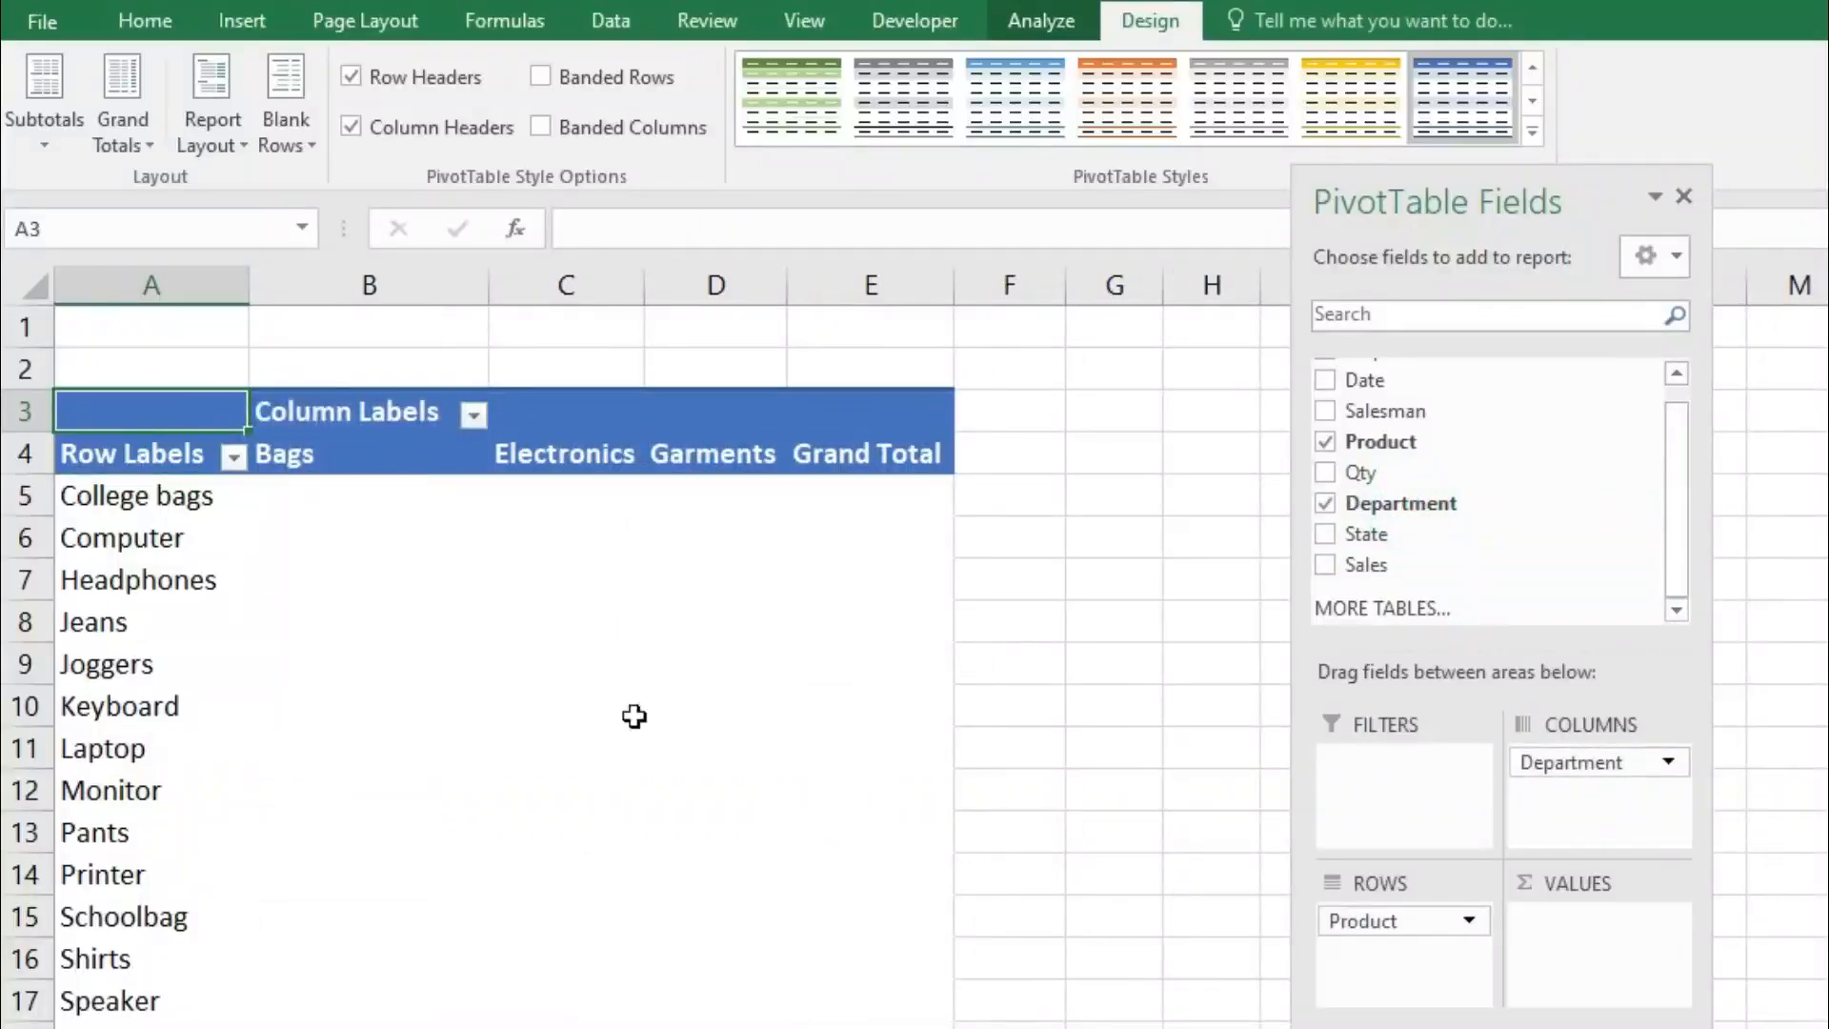
left_click_drag(1394, 562, 1579, 926)
Step: Add borders to the PivotTable body from the College bags row down to the Grand Total row
left_click(104, 664)
left_click_drag(127, 496, 851, 914)
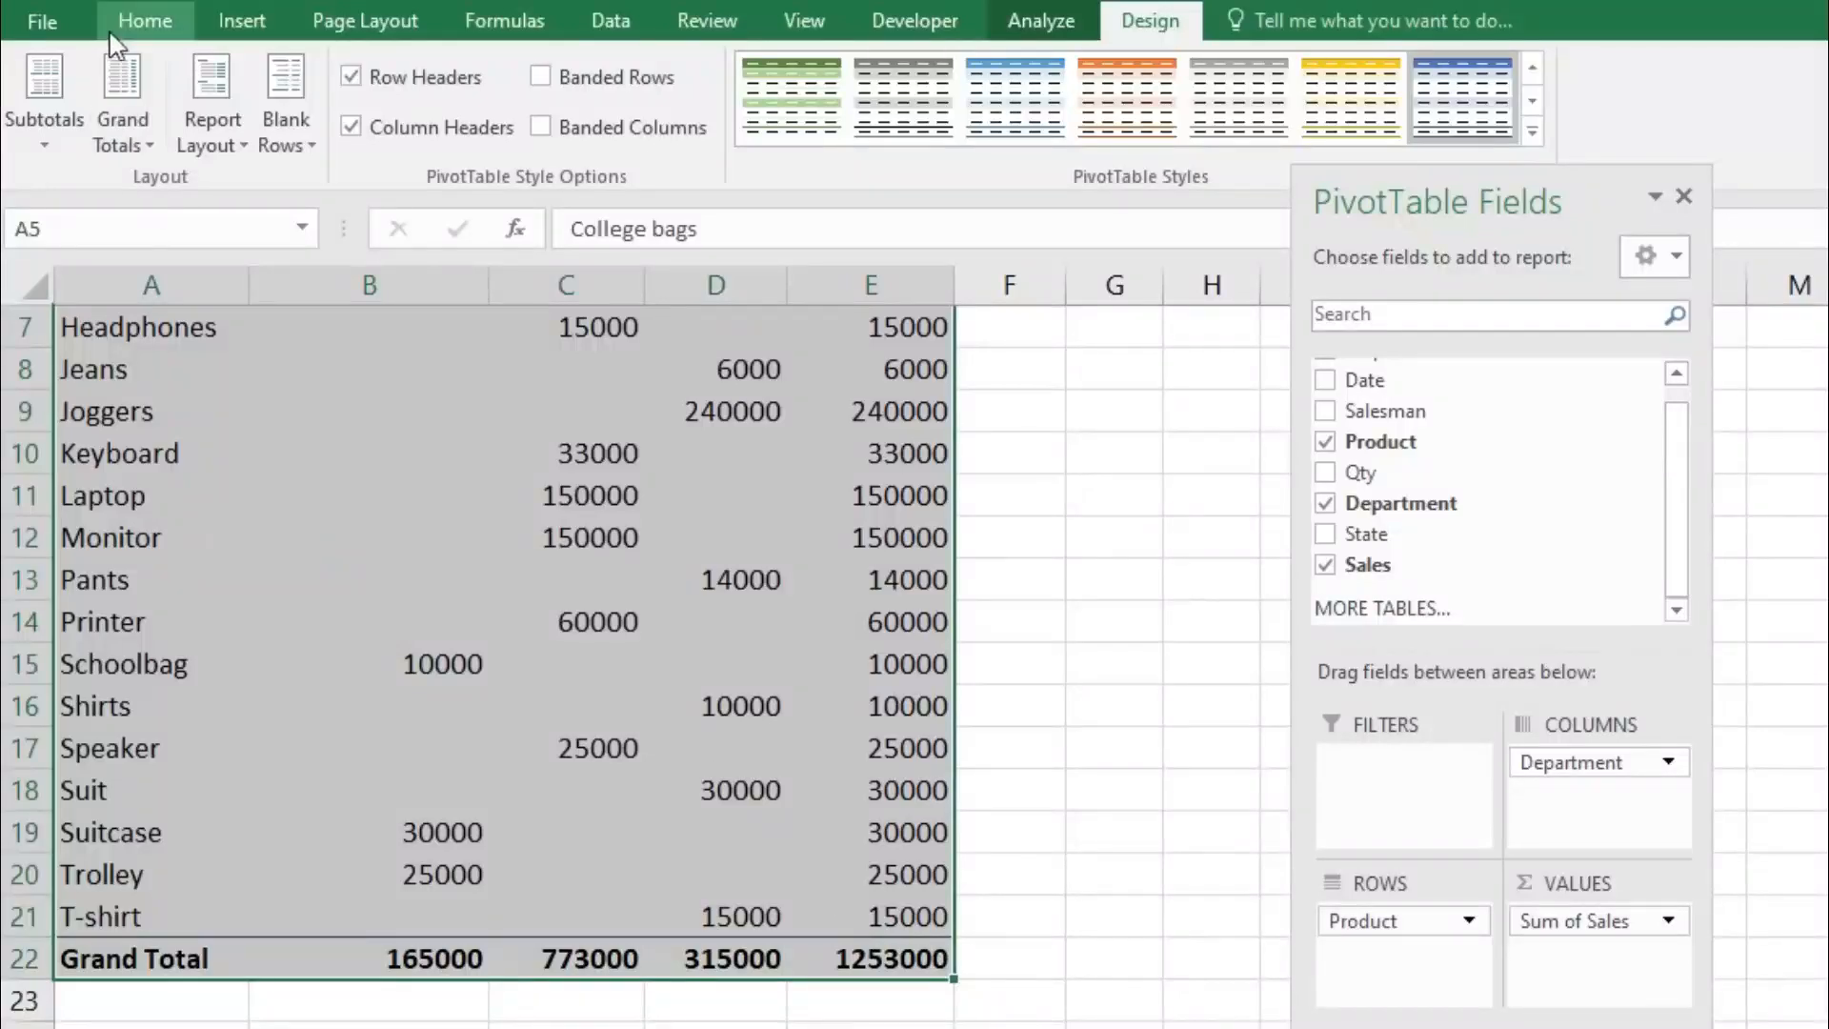
left_click(143, 19)
left_click(412, 126)
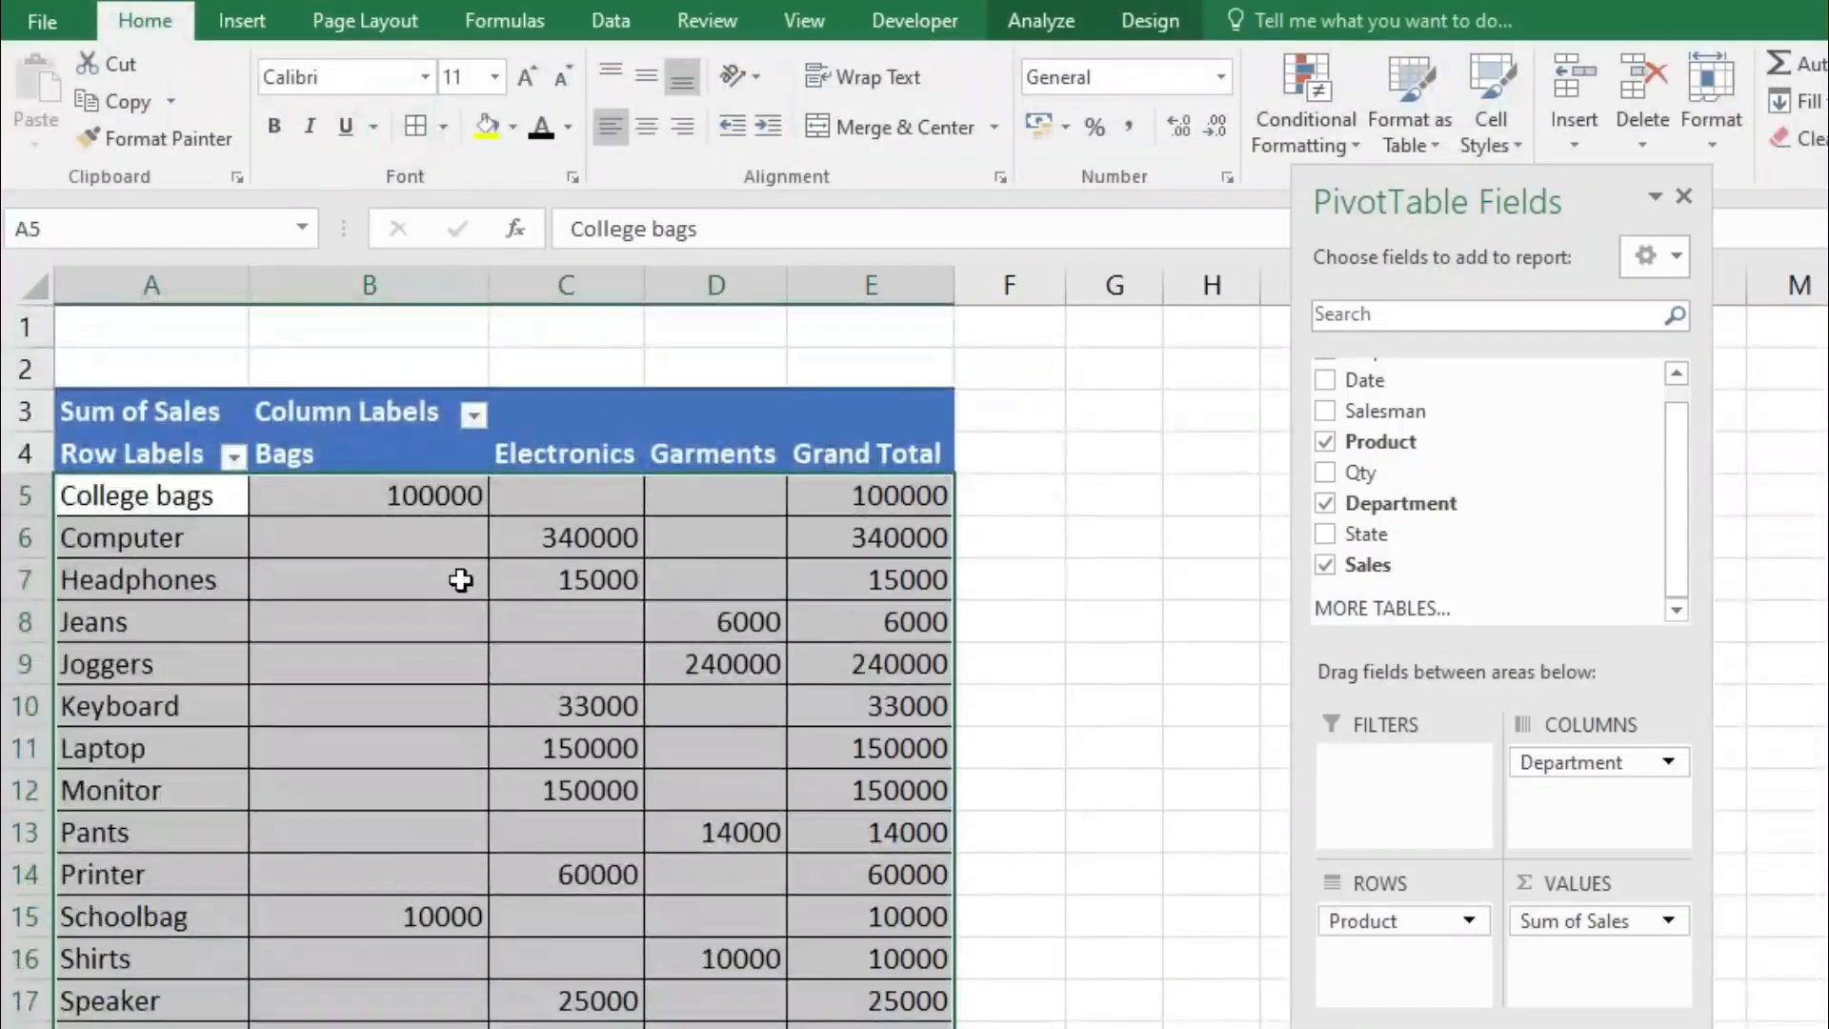
left_click(413, 536)
left_click(143, 411)
Step: Examine the College bags row across the departments and the blank cells in the Bags column
left_click(154, 500)
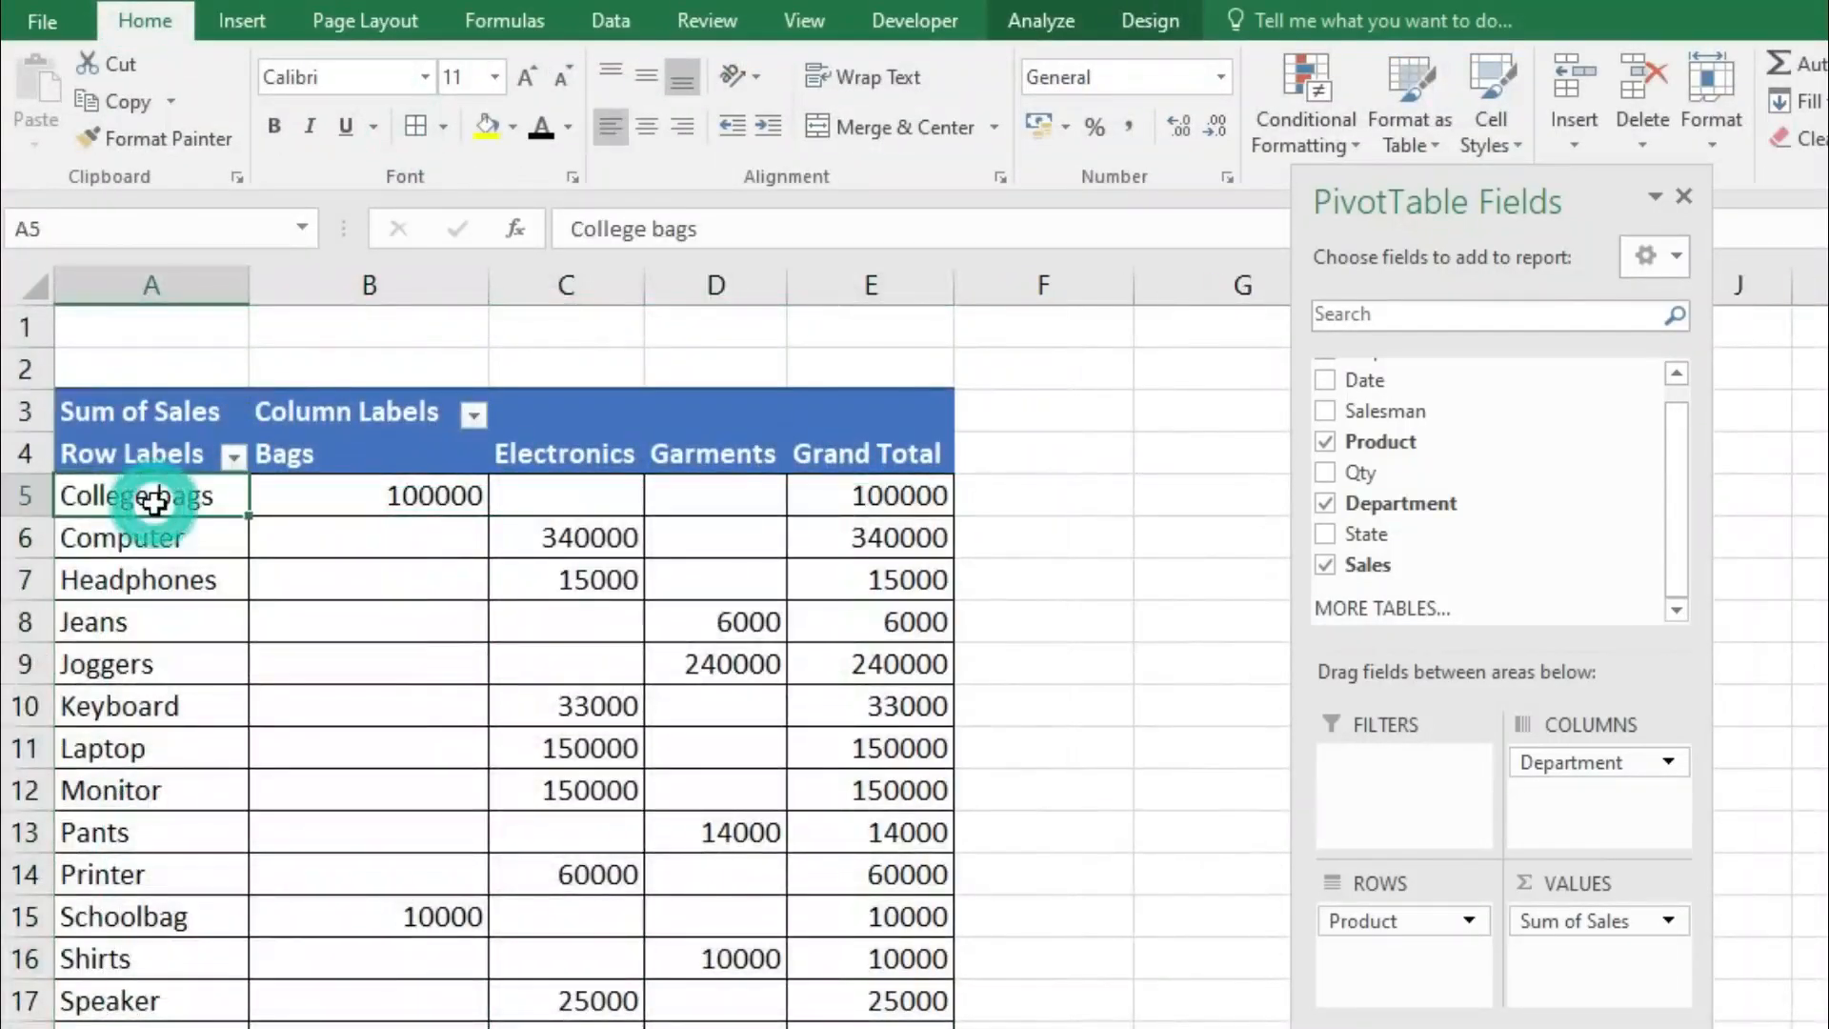
left_click(390, 497)
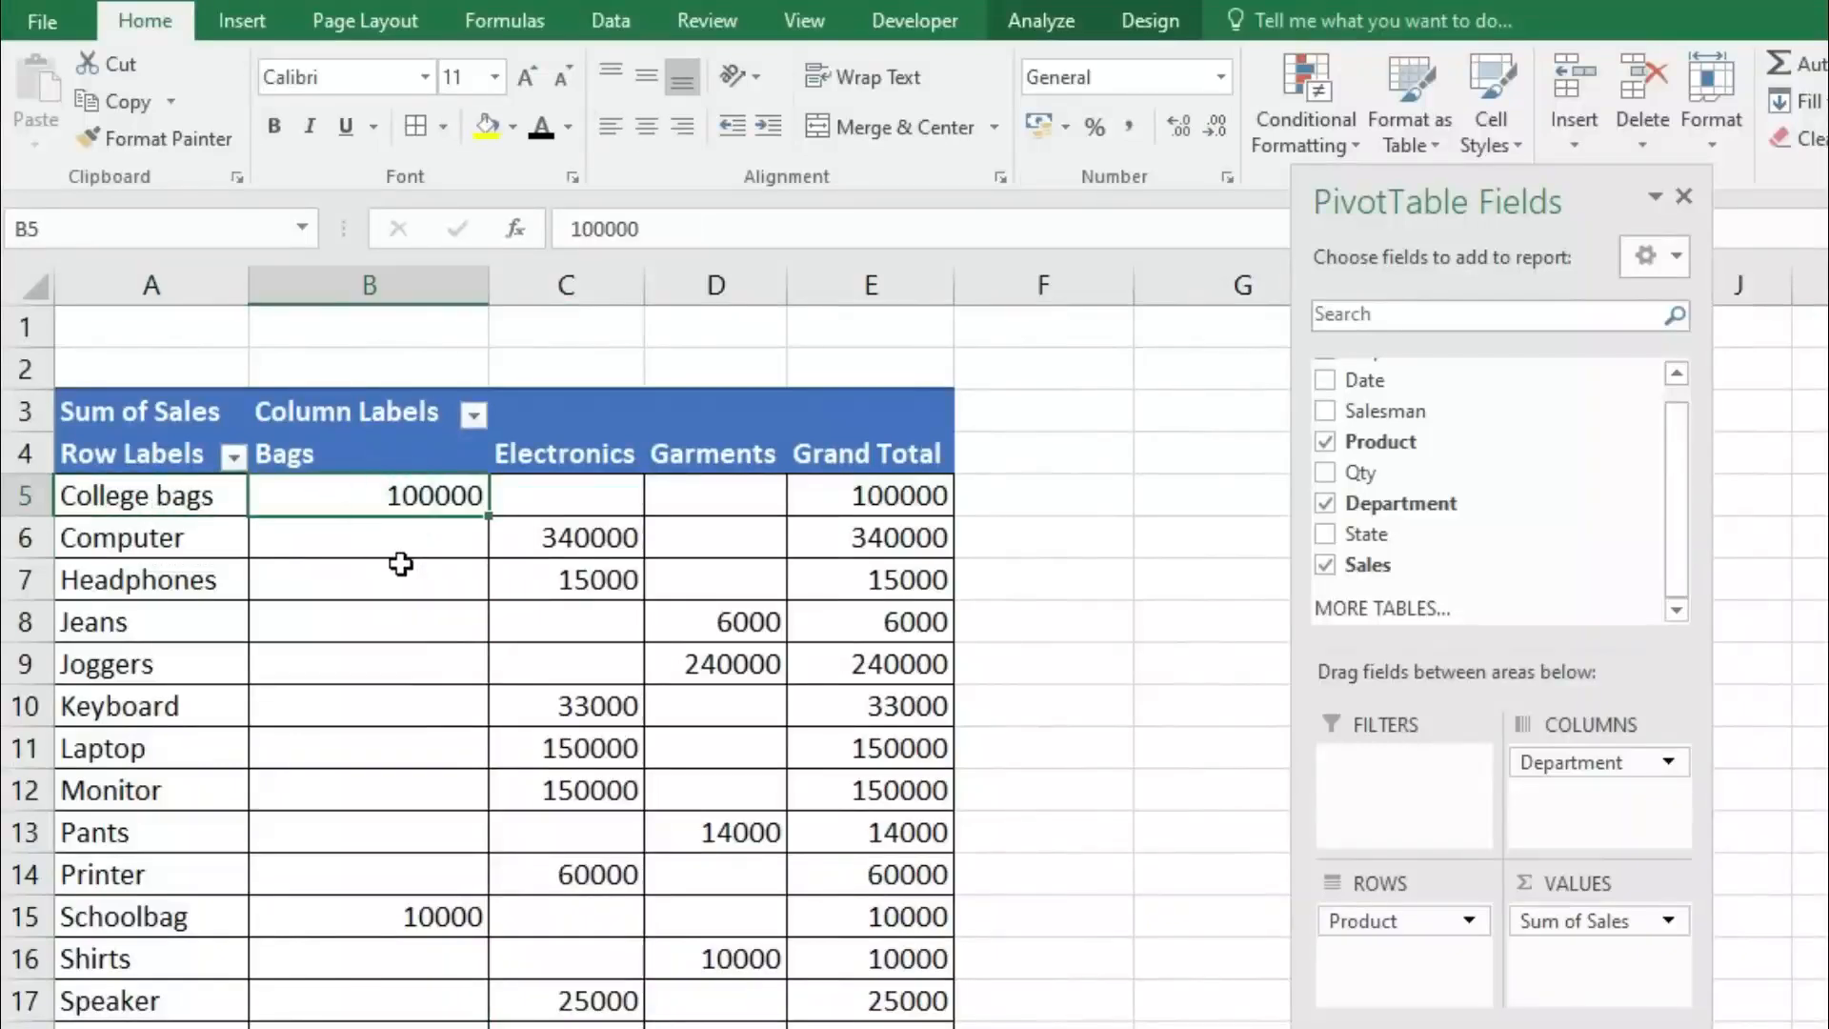
left_click(509, 496)
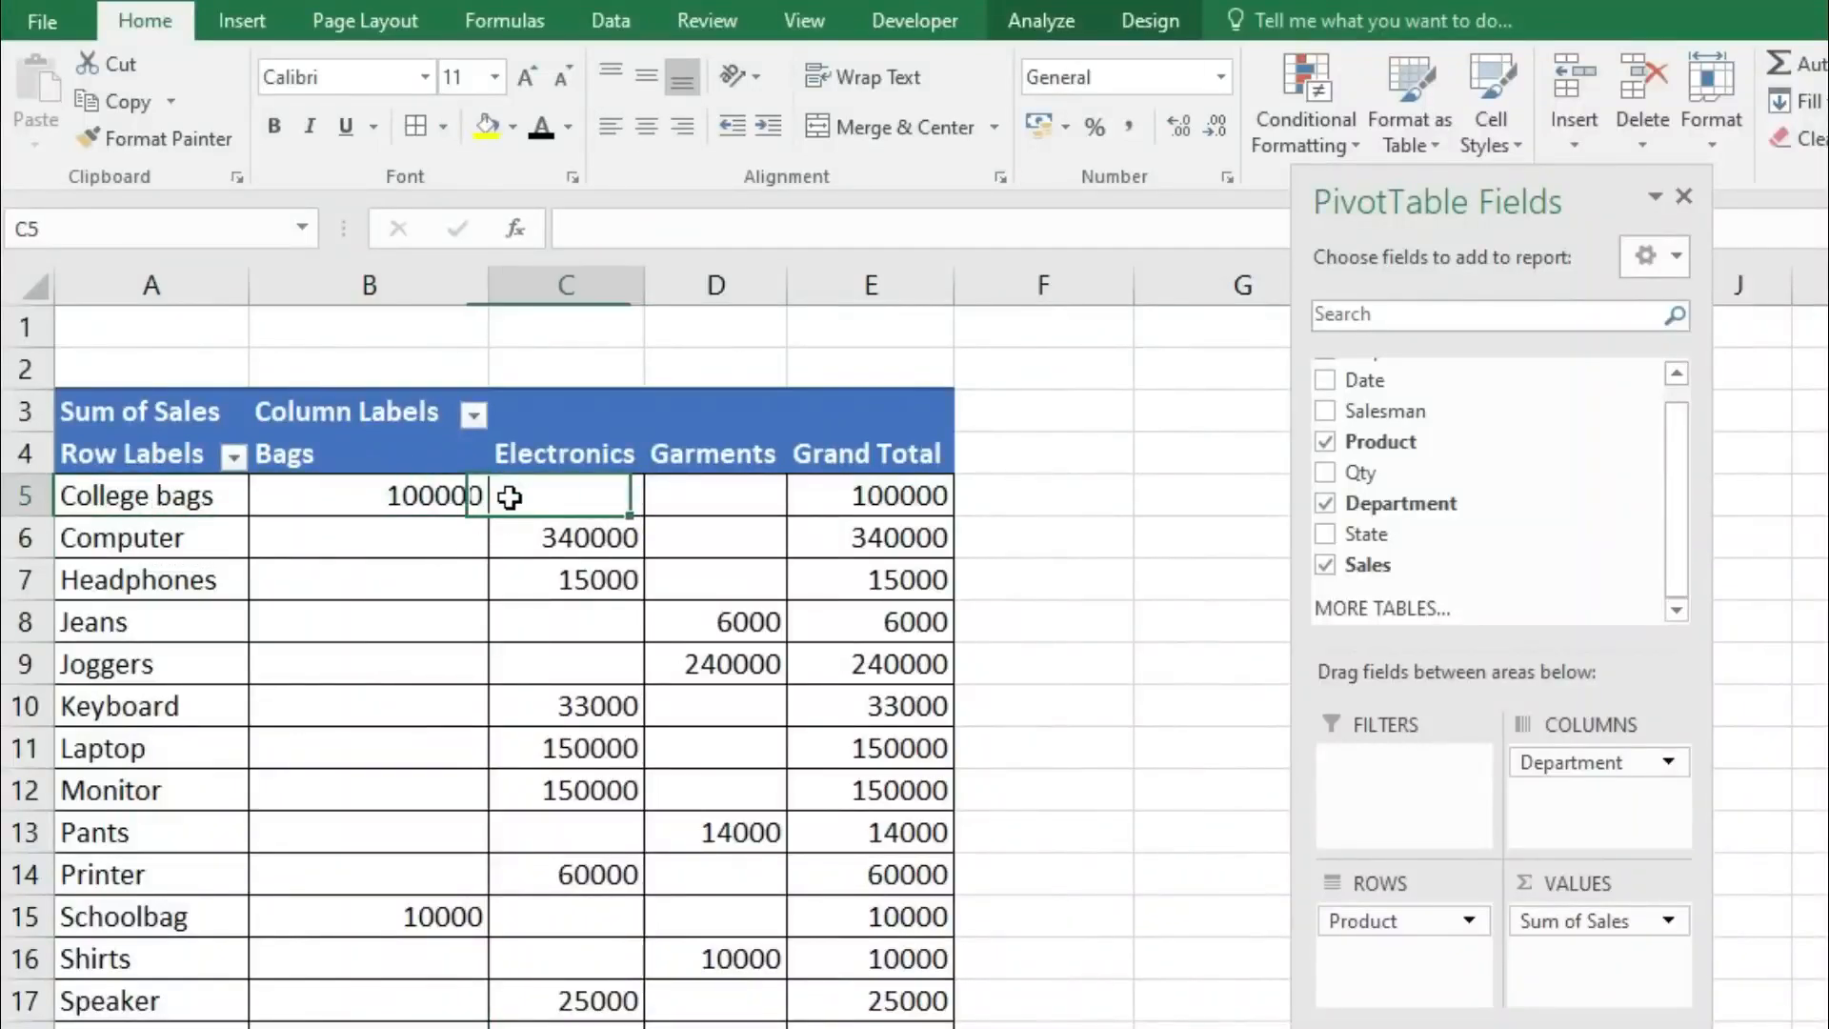
left_click(669, 496)
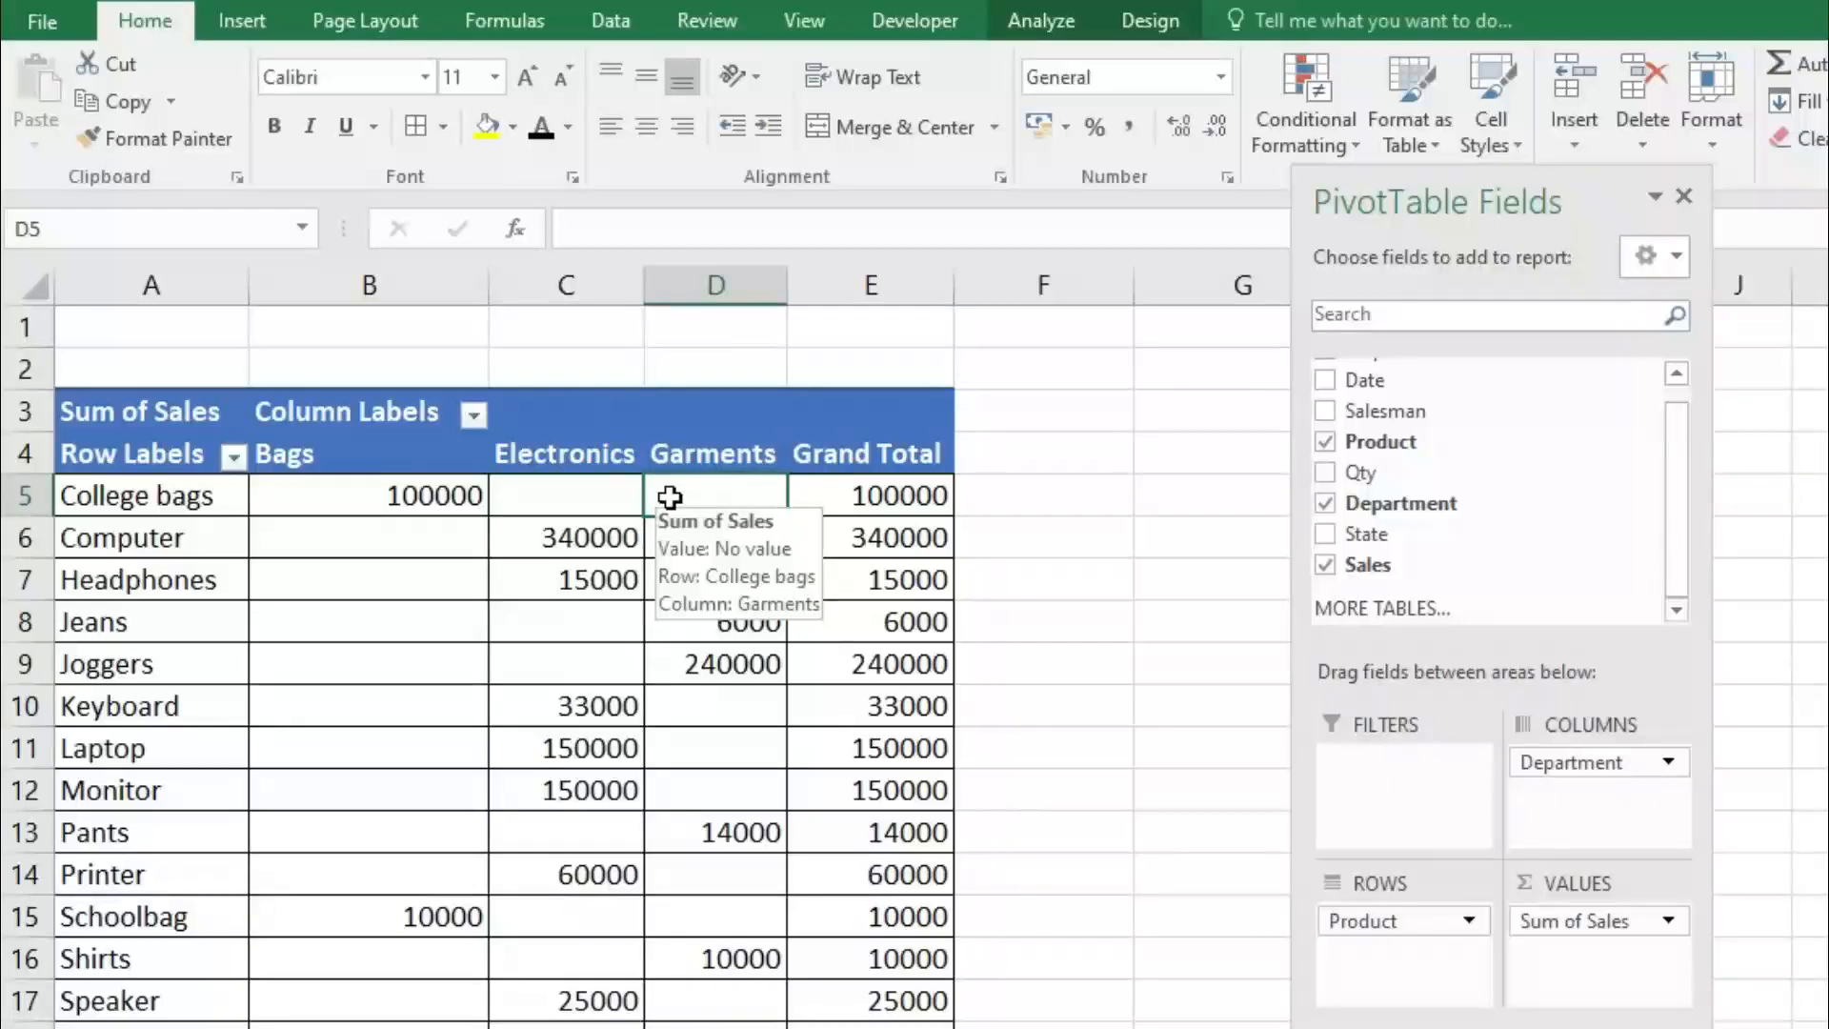
left_click_drag(387, 541, 392, 875)
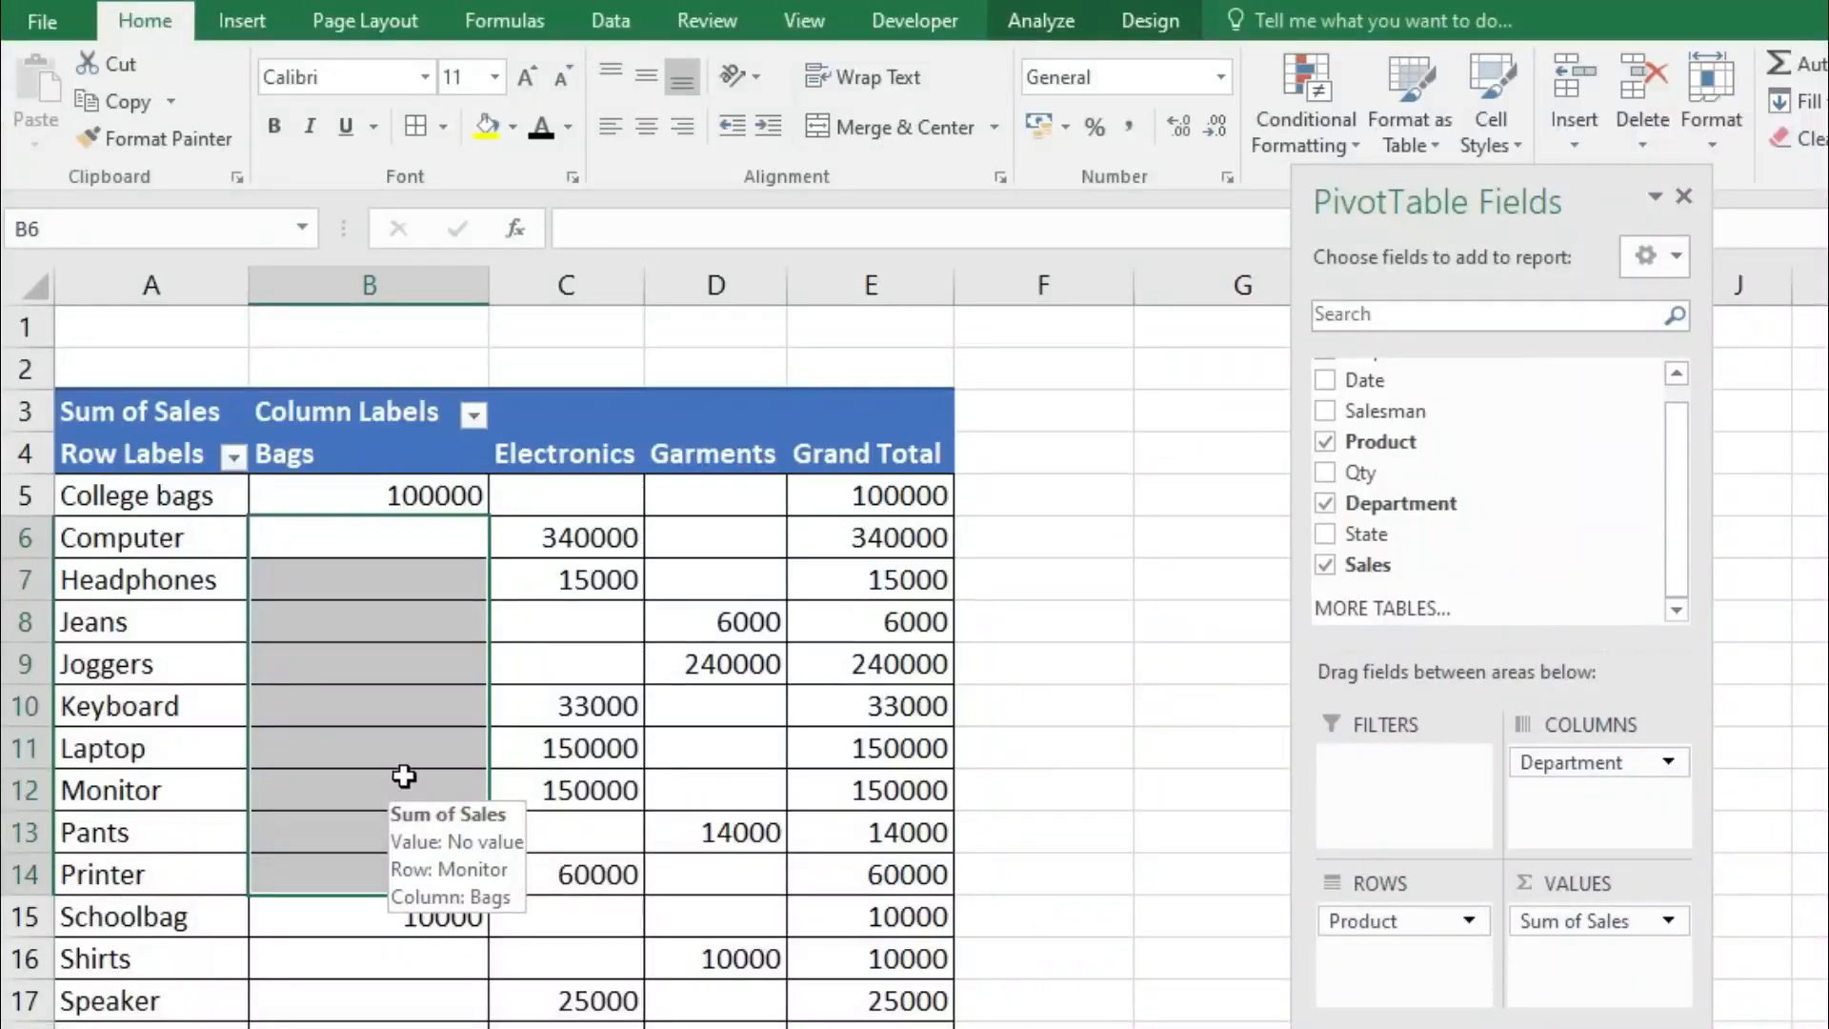
Step: Set the PivotTable options to show N/A for empty cells
left_click(535, 674)
right_click(536, 682)
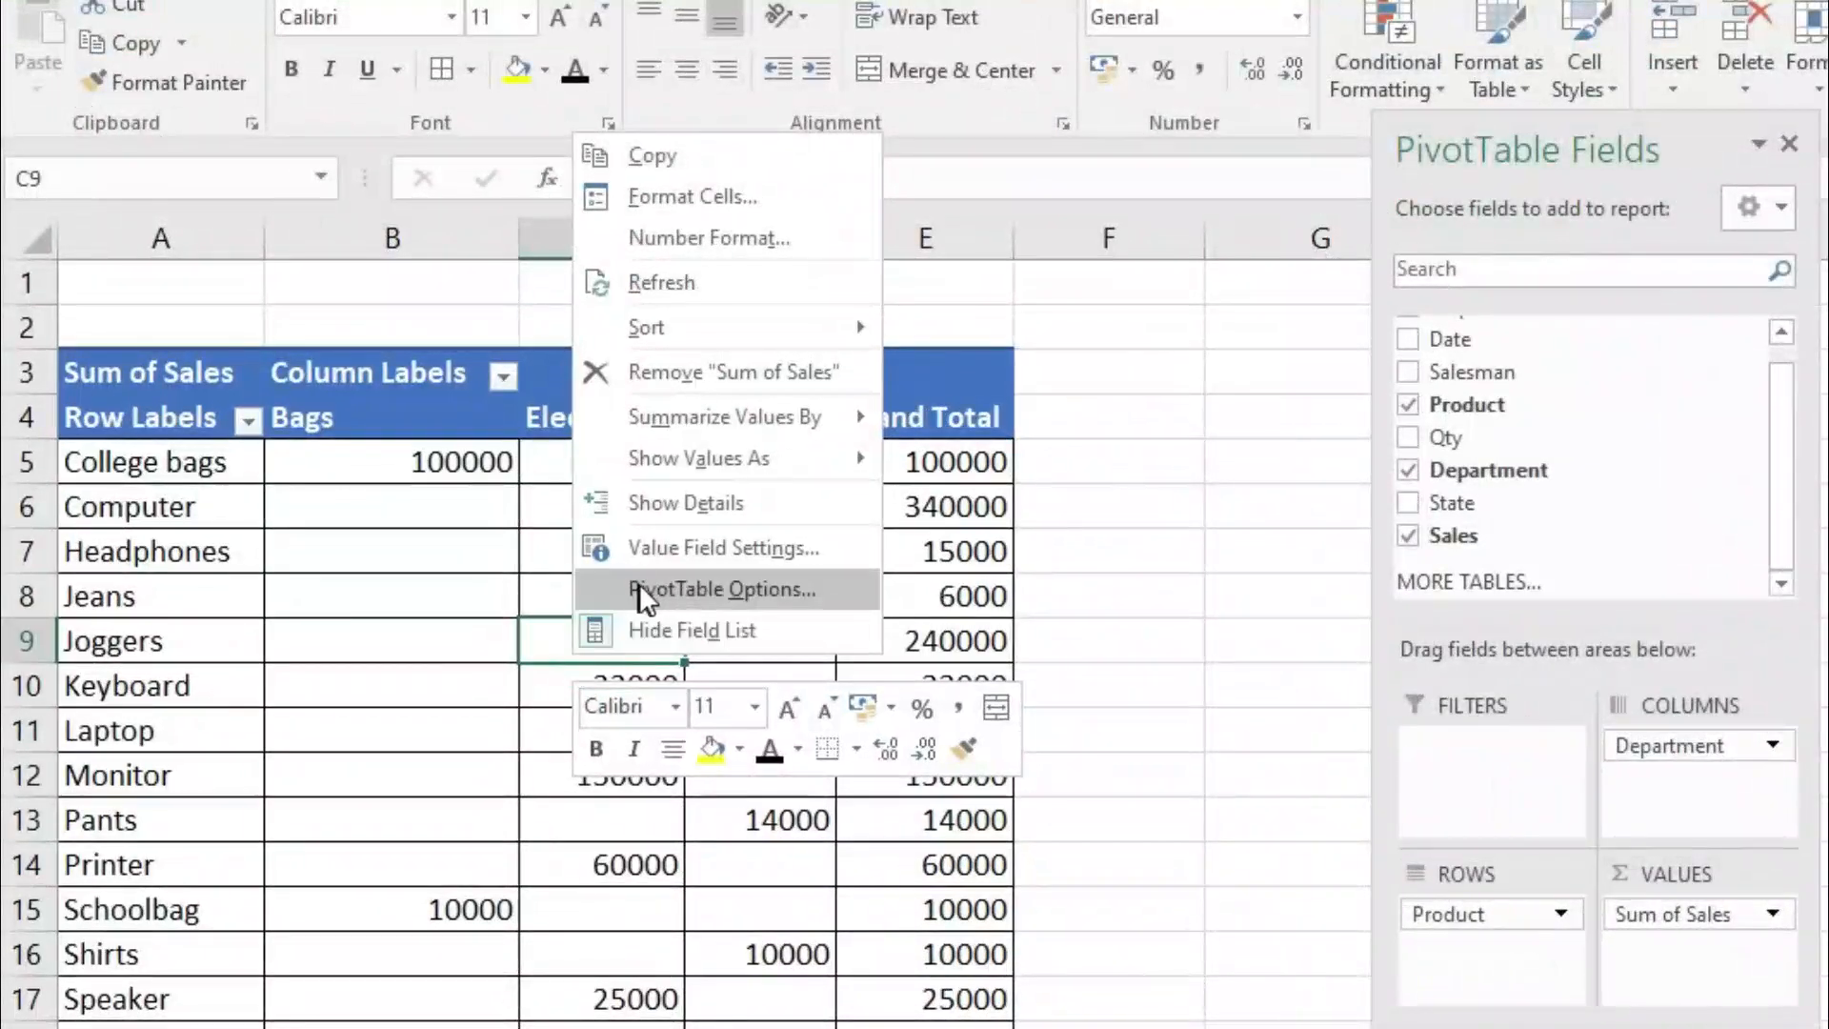
left_click(745, 581)
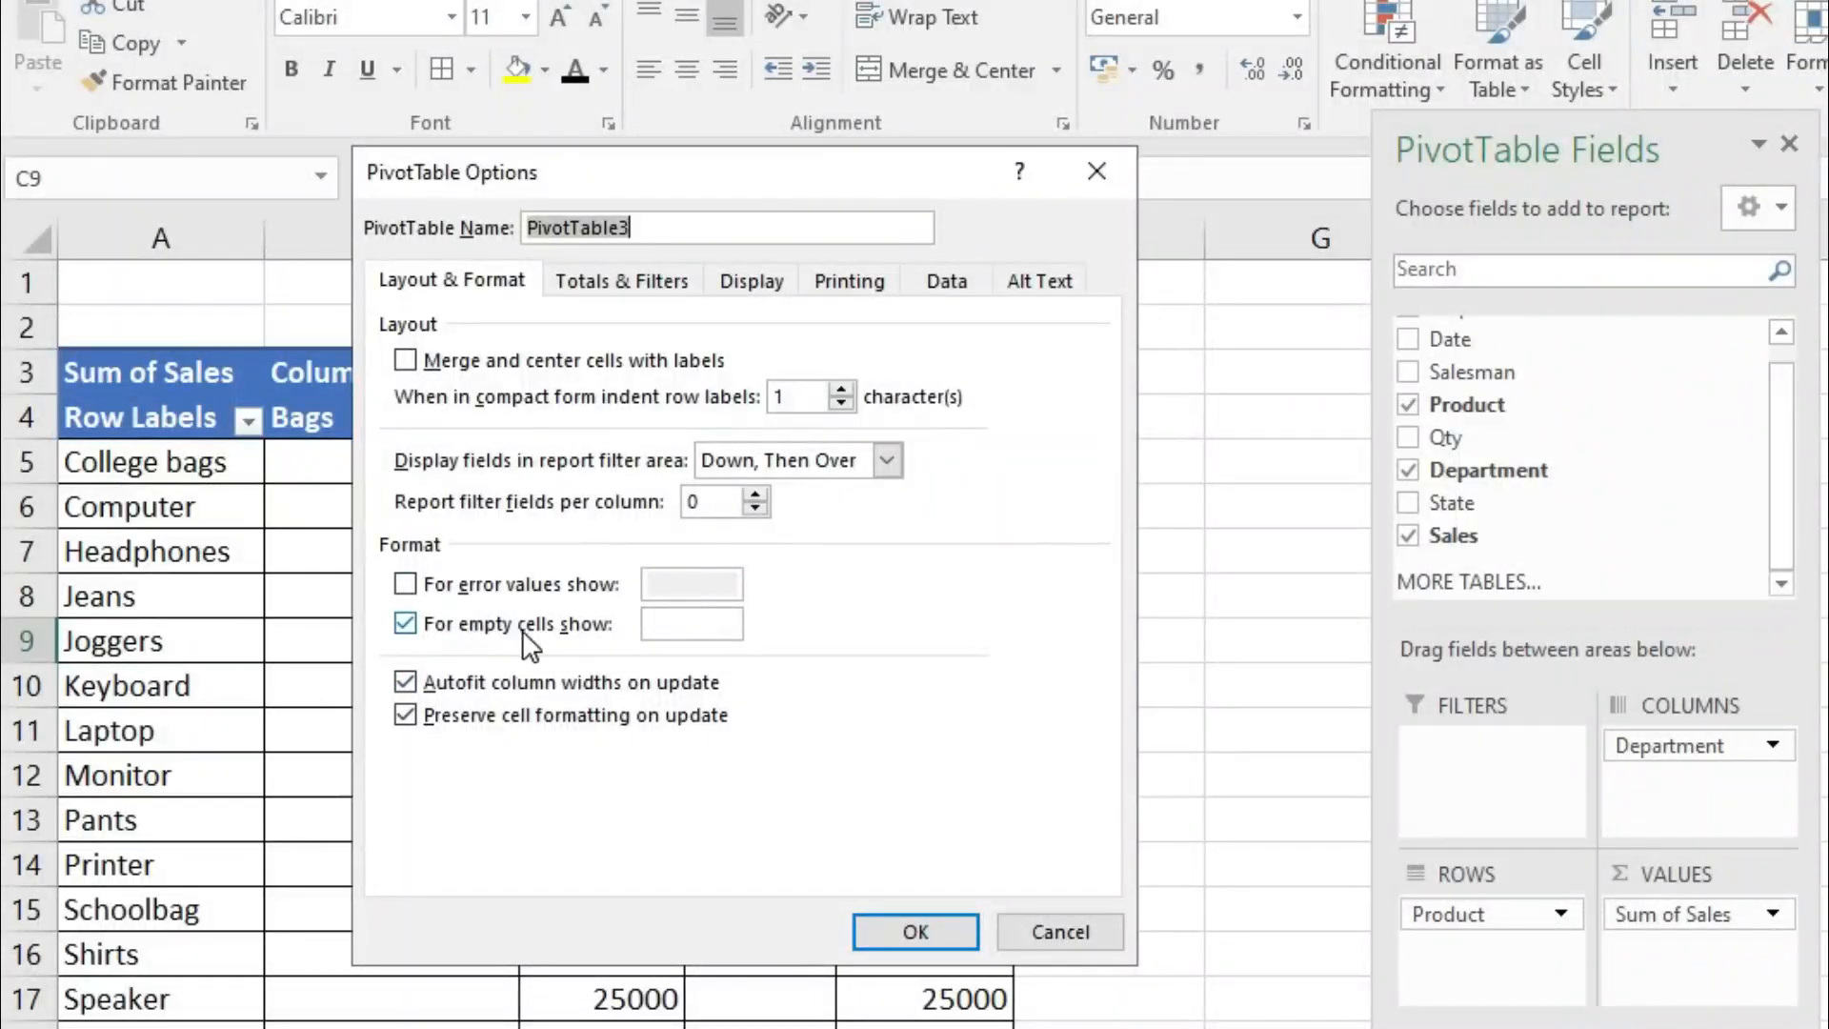
left_click(674, 629)
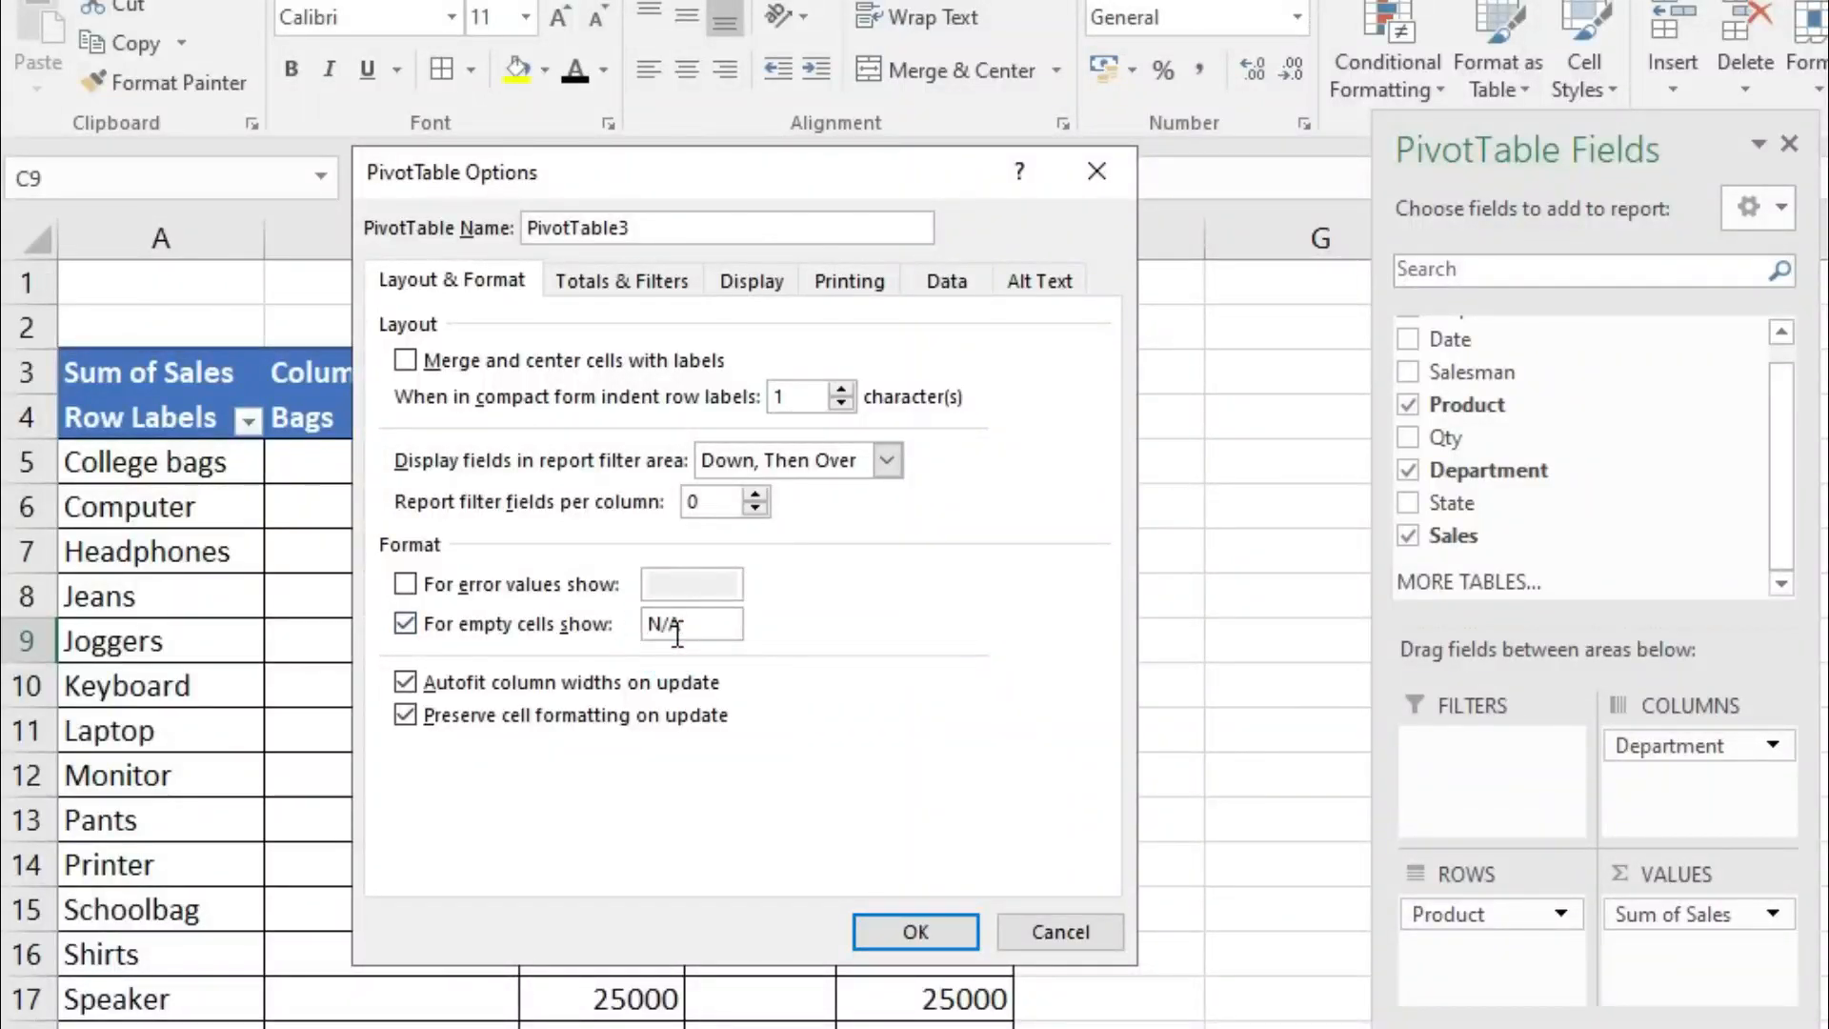
left_click(867, 920)
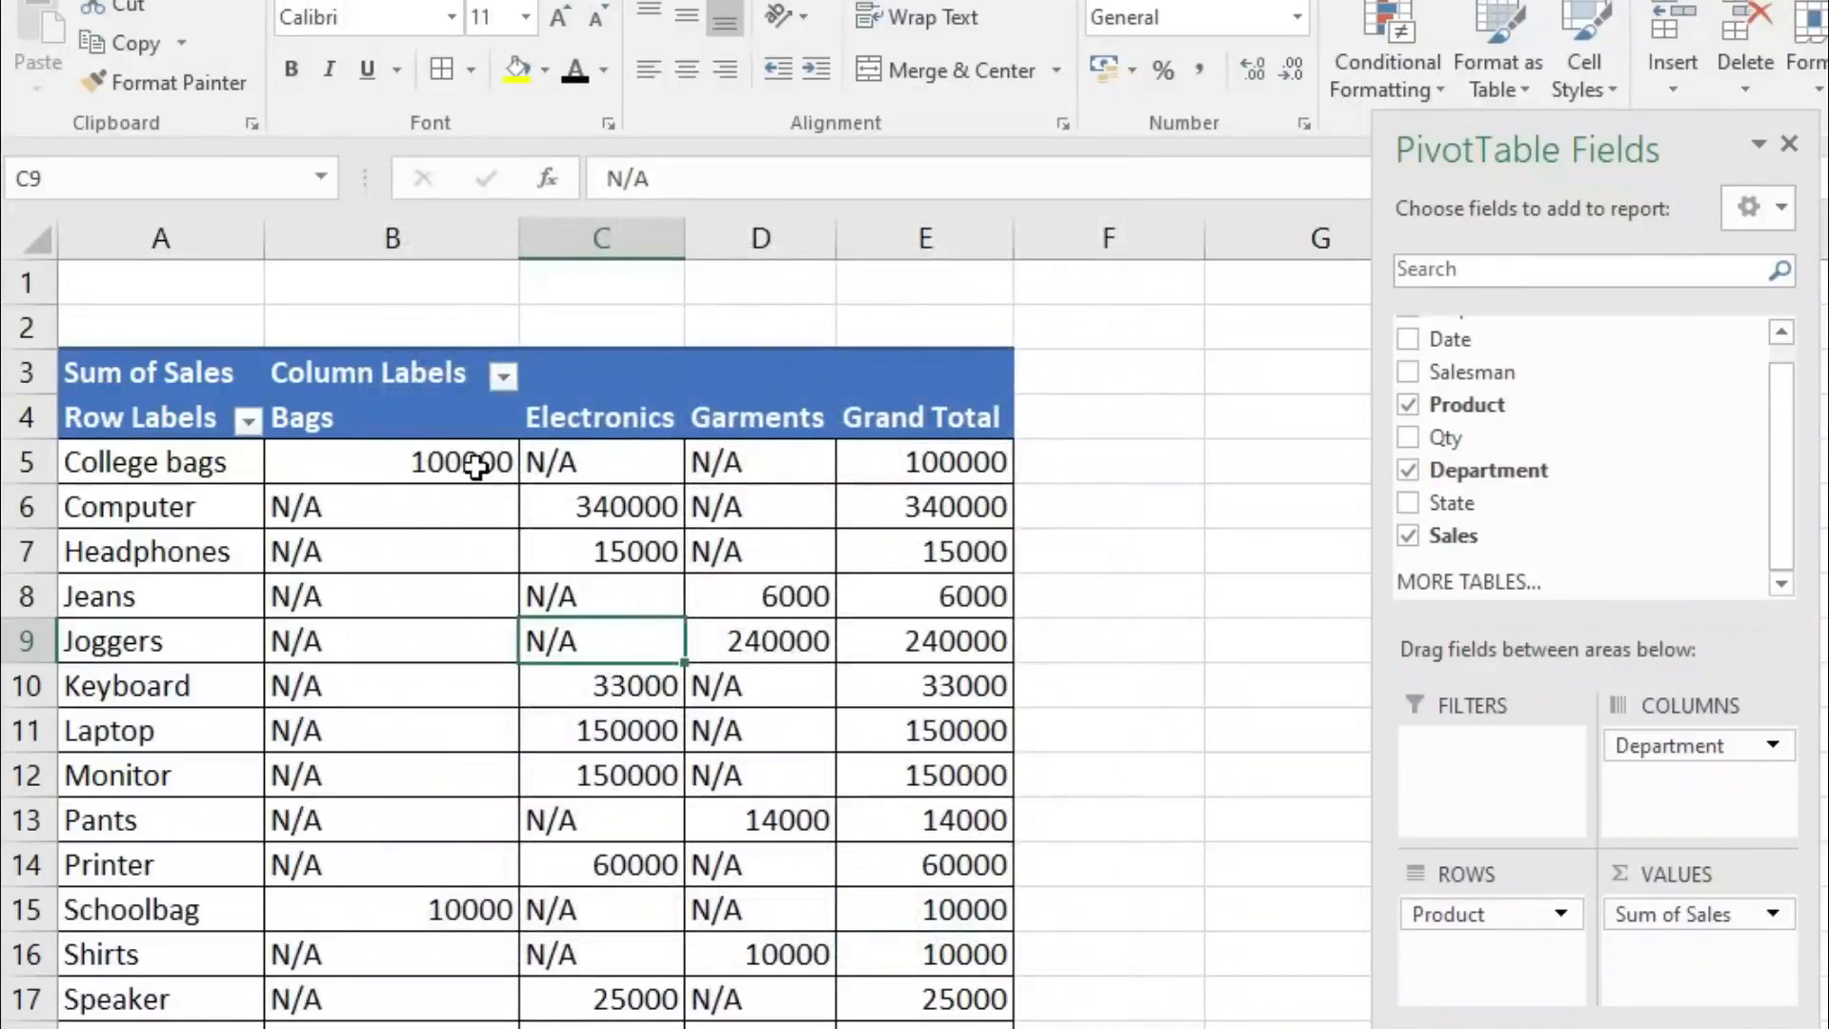
Step: Center all PivotTable values from B5 through the Grand Total row and column
left_click(680, 73)
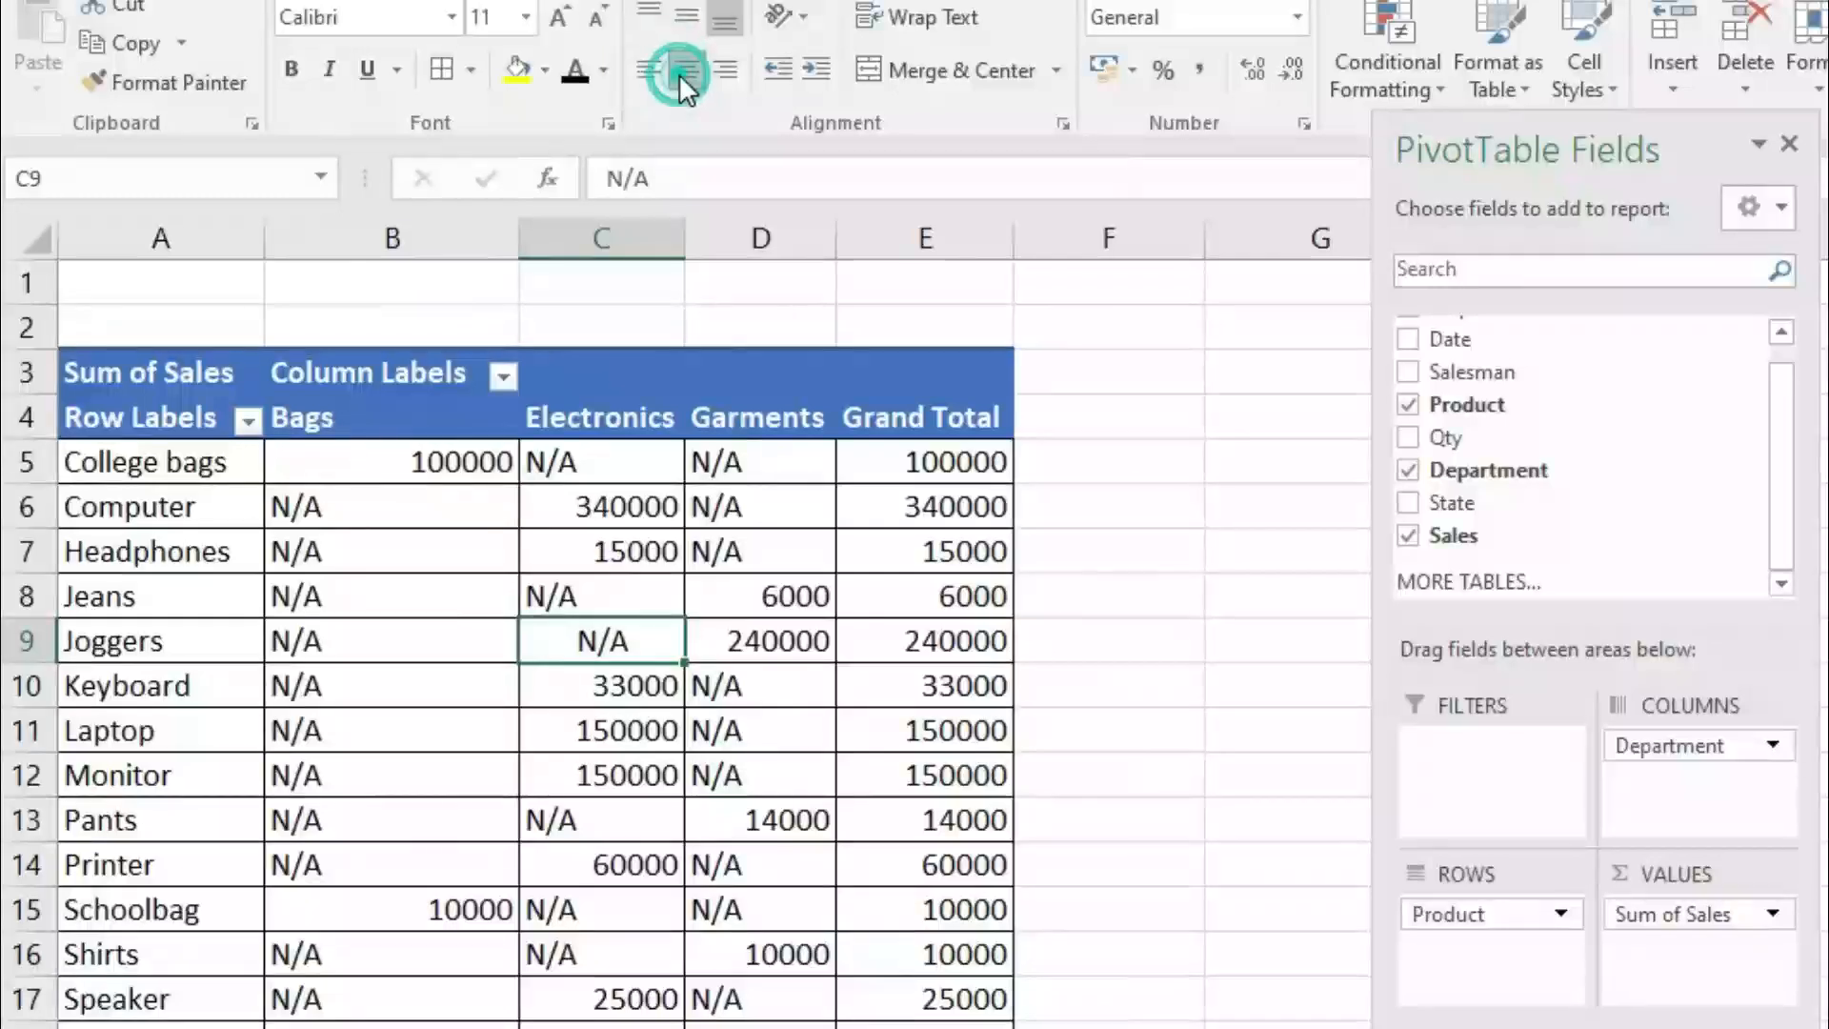
left_click(336, 469)
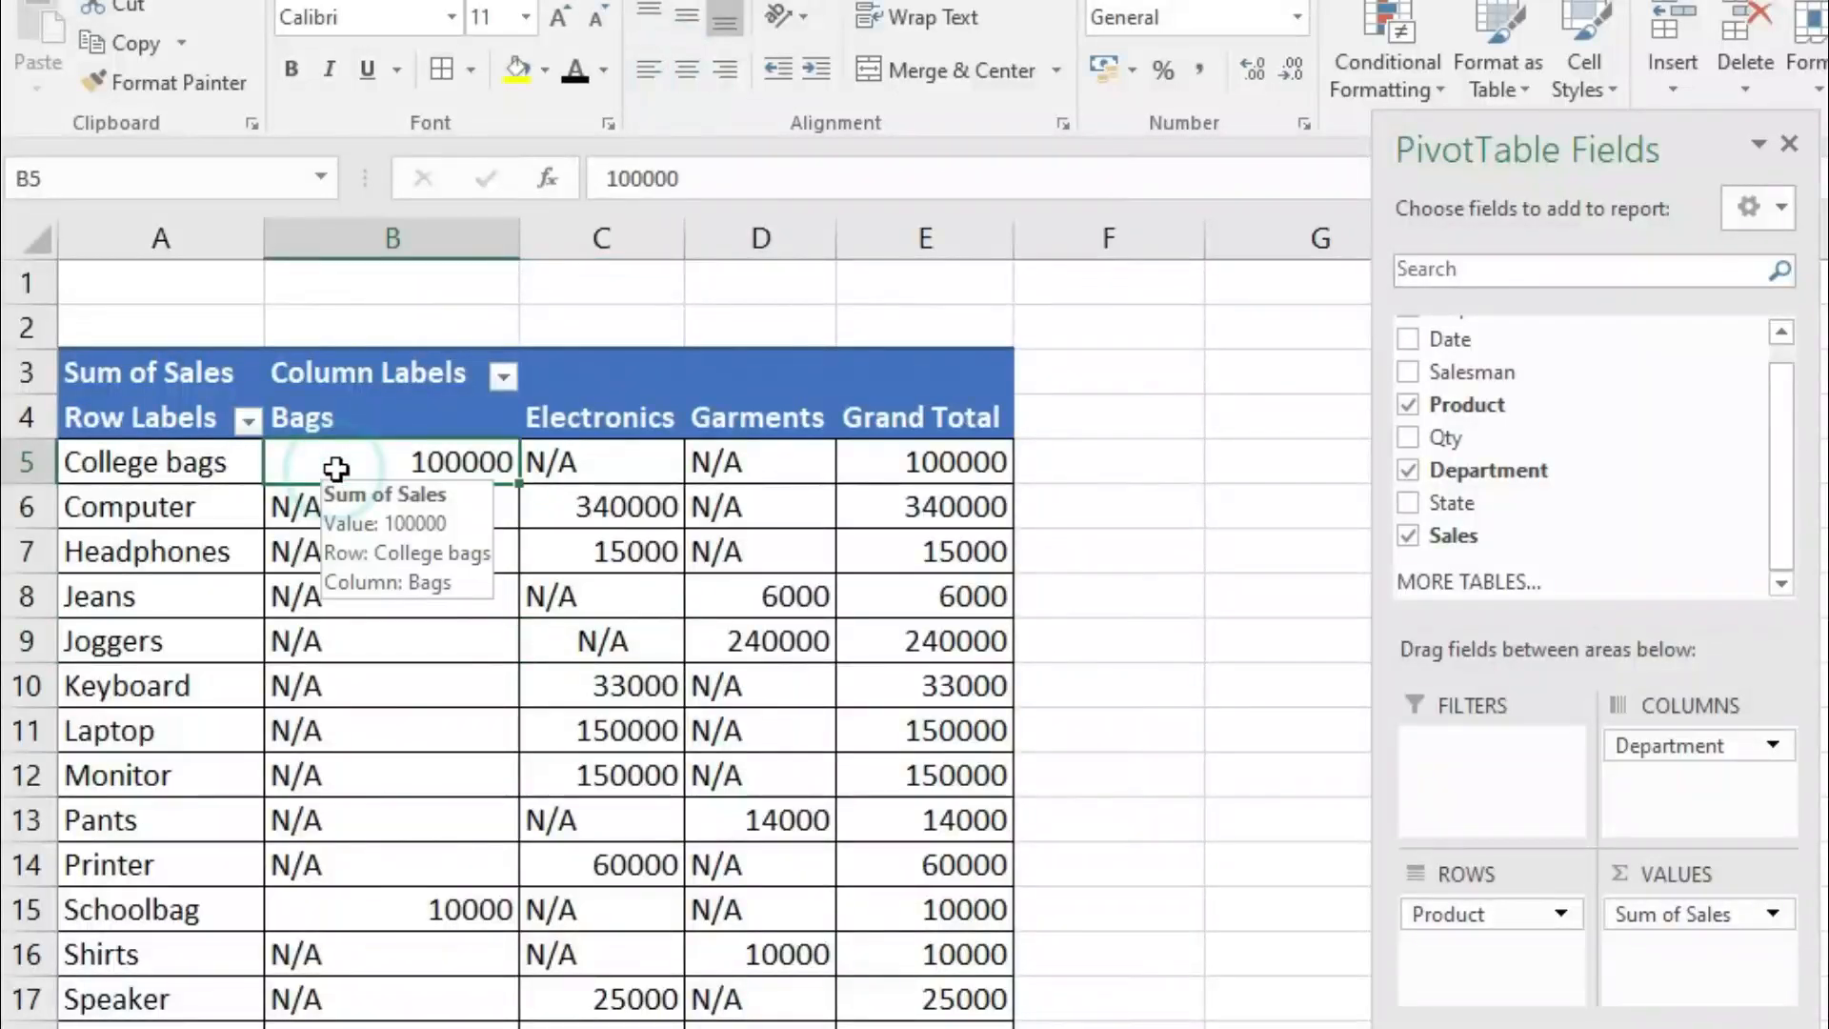
key("ctrl+shift+Down")
key("ctrl+shift+Right")
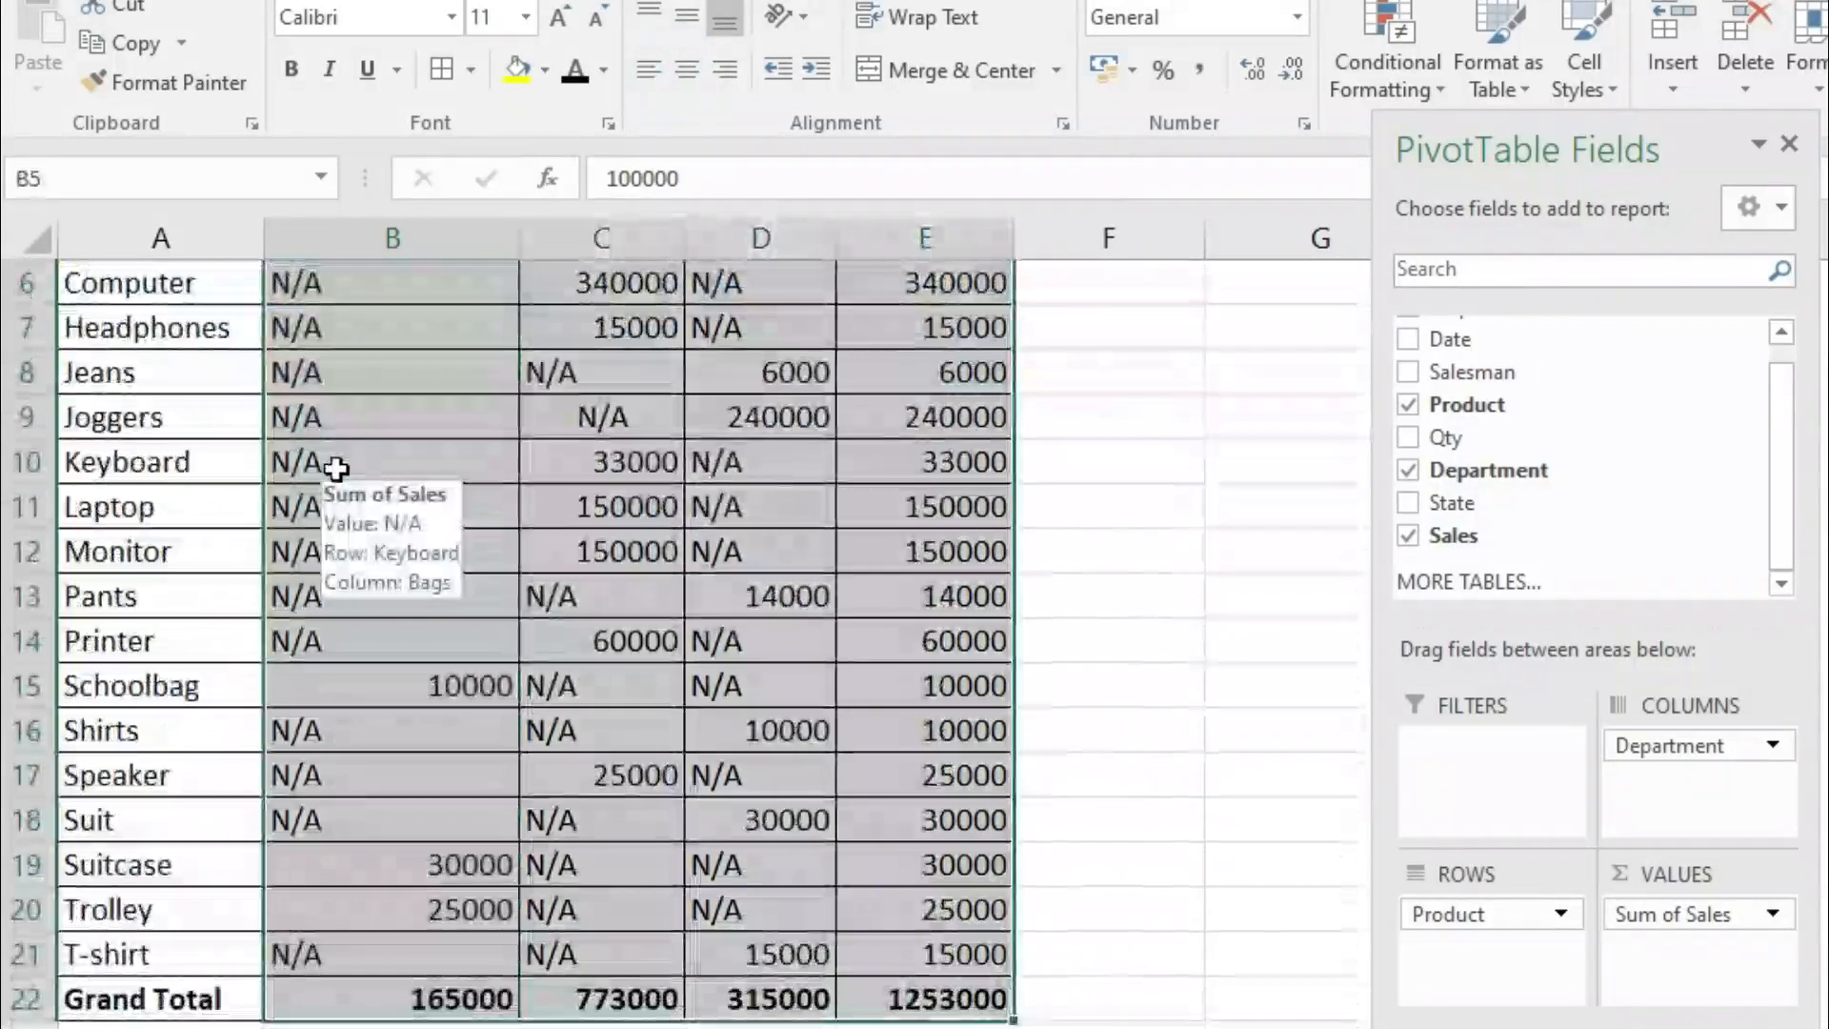
left_click(695, 61)
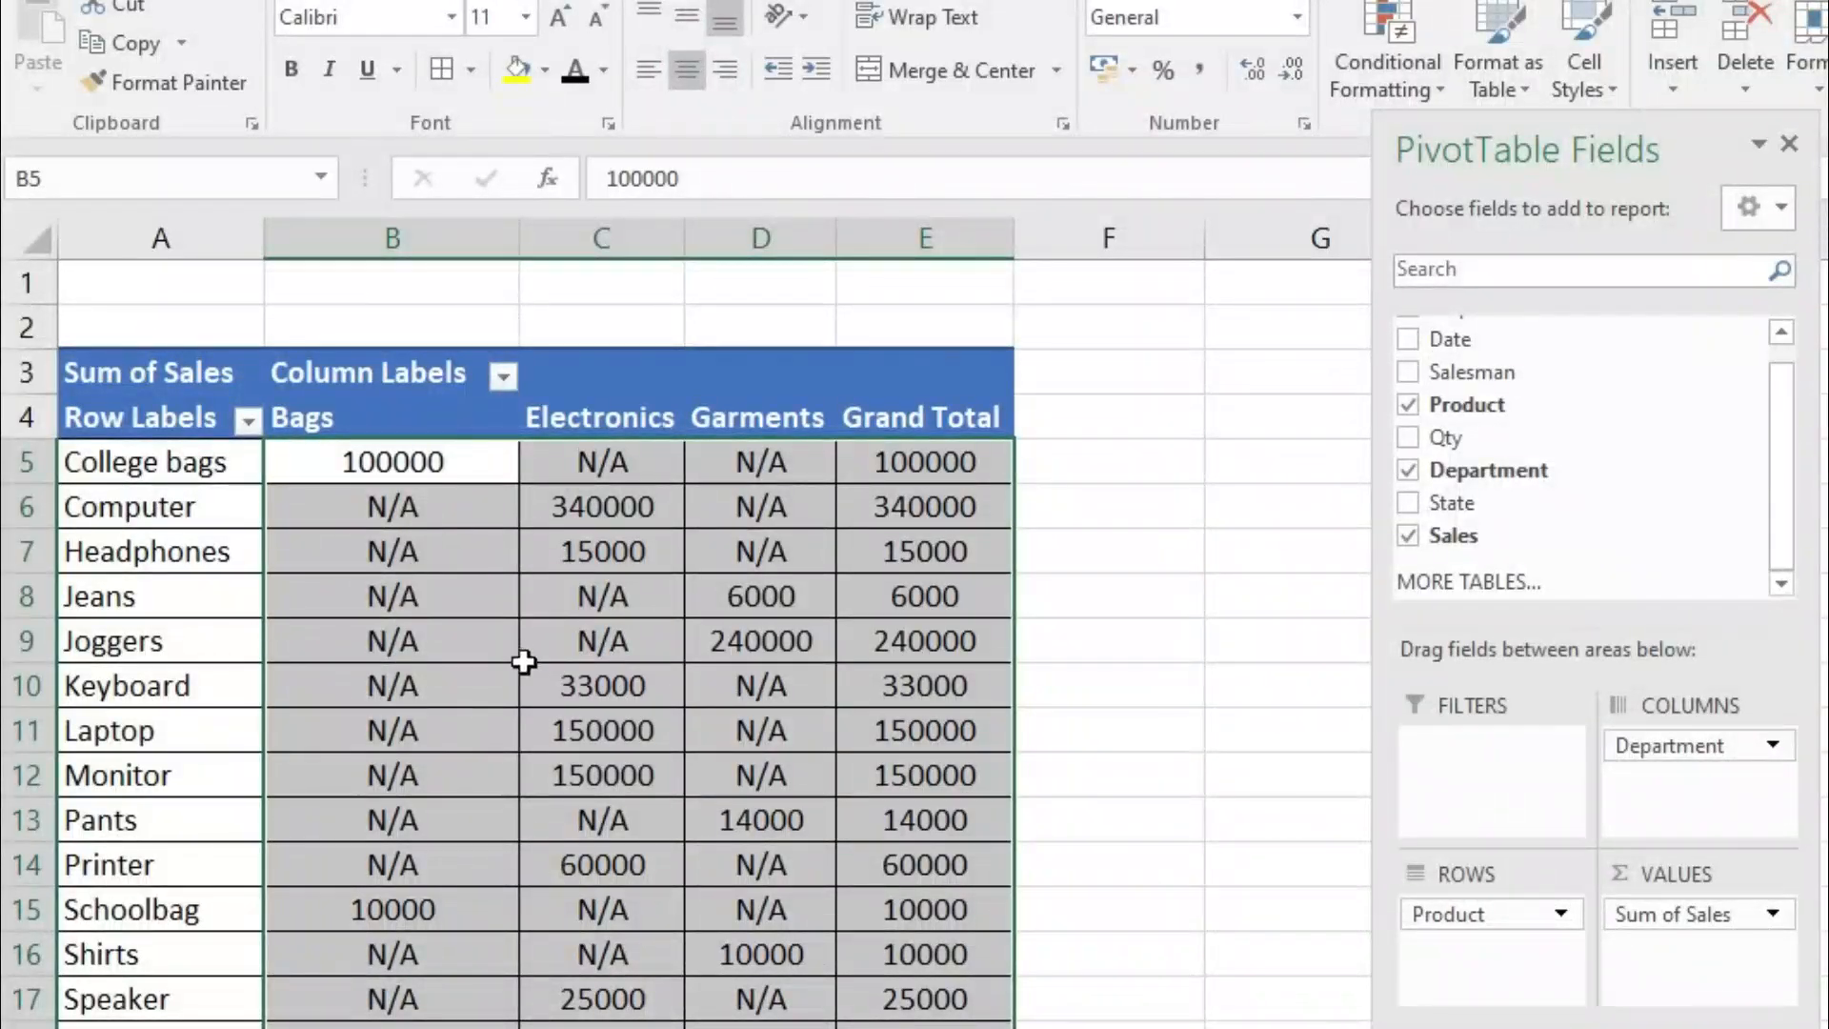
Step: Change the PivotTable options so that empty cells show 0
right_click(587, 642)
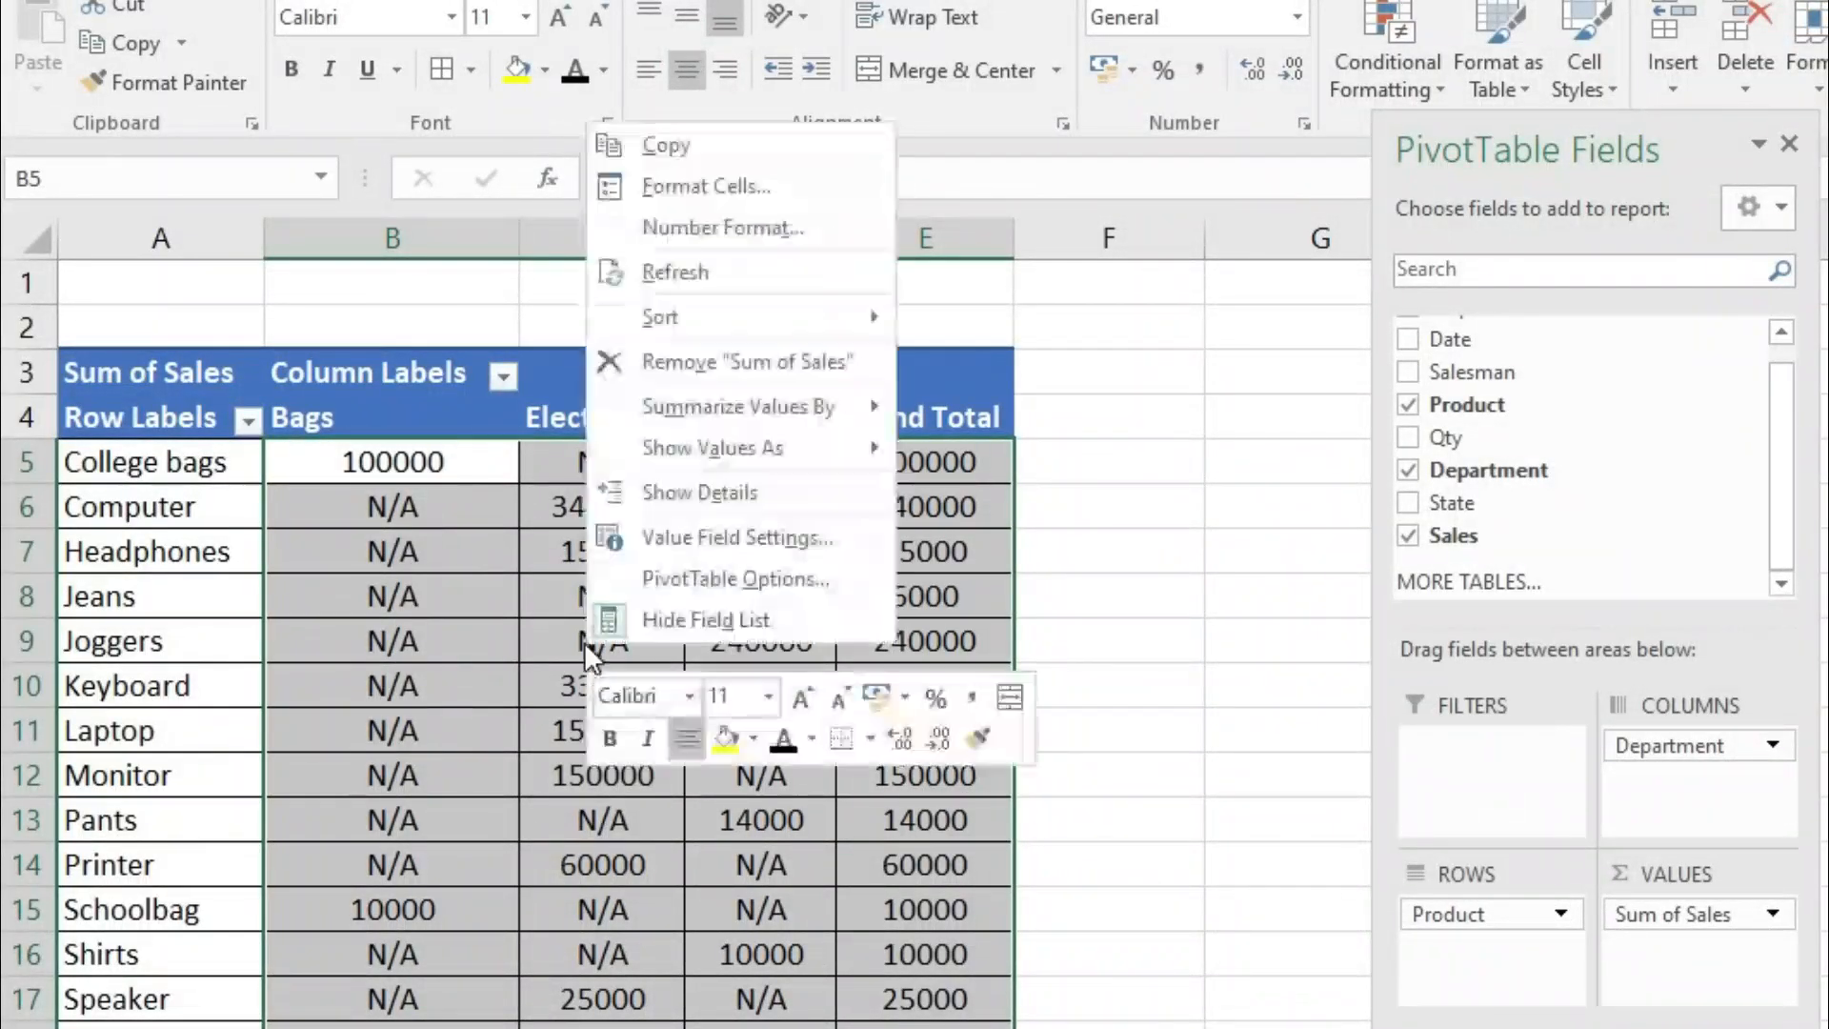
left_click(700, 576)
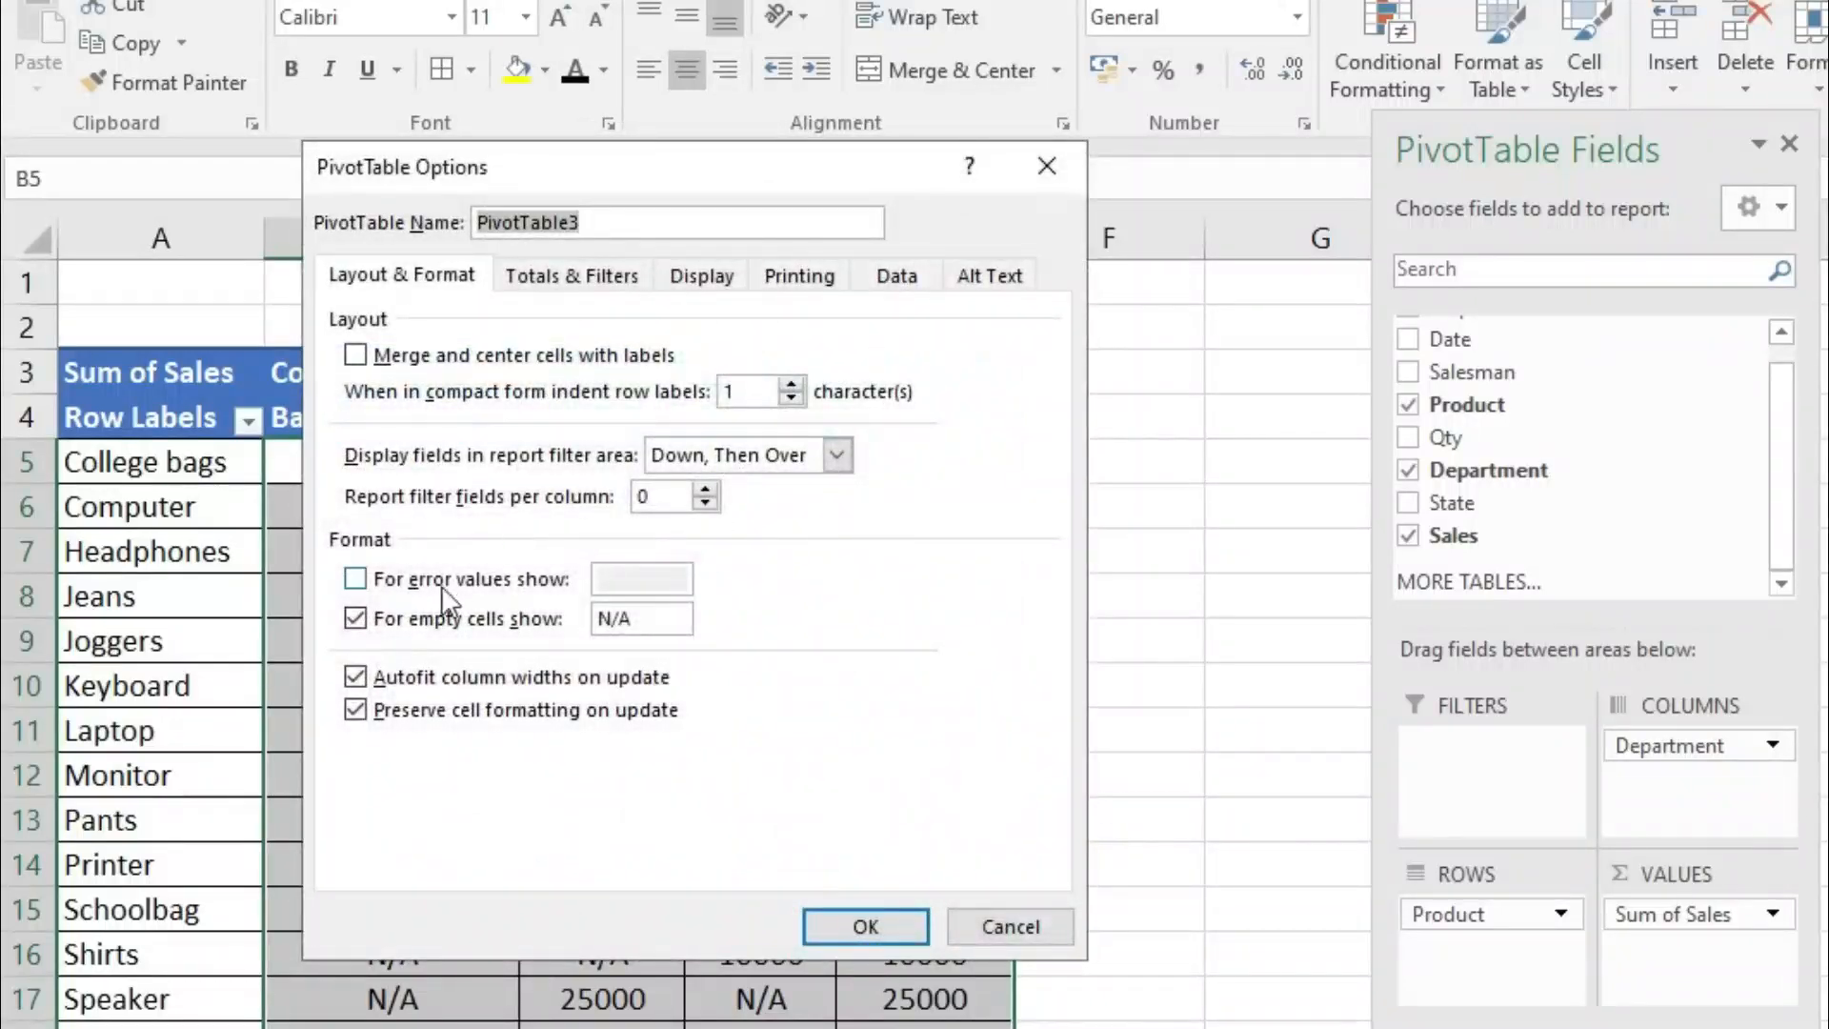
double_click(630, 619)
type("0")
key("Return")
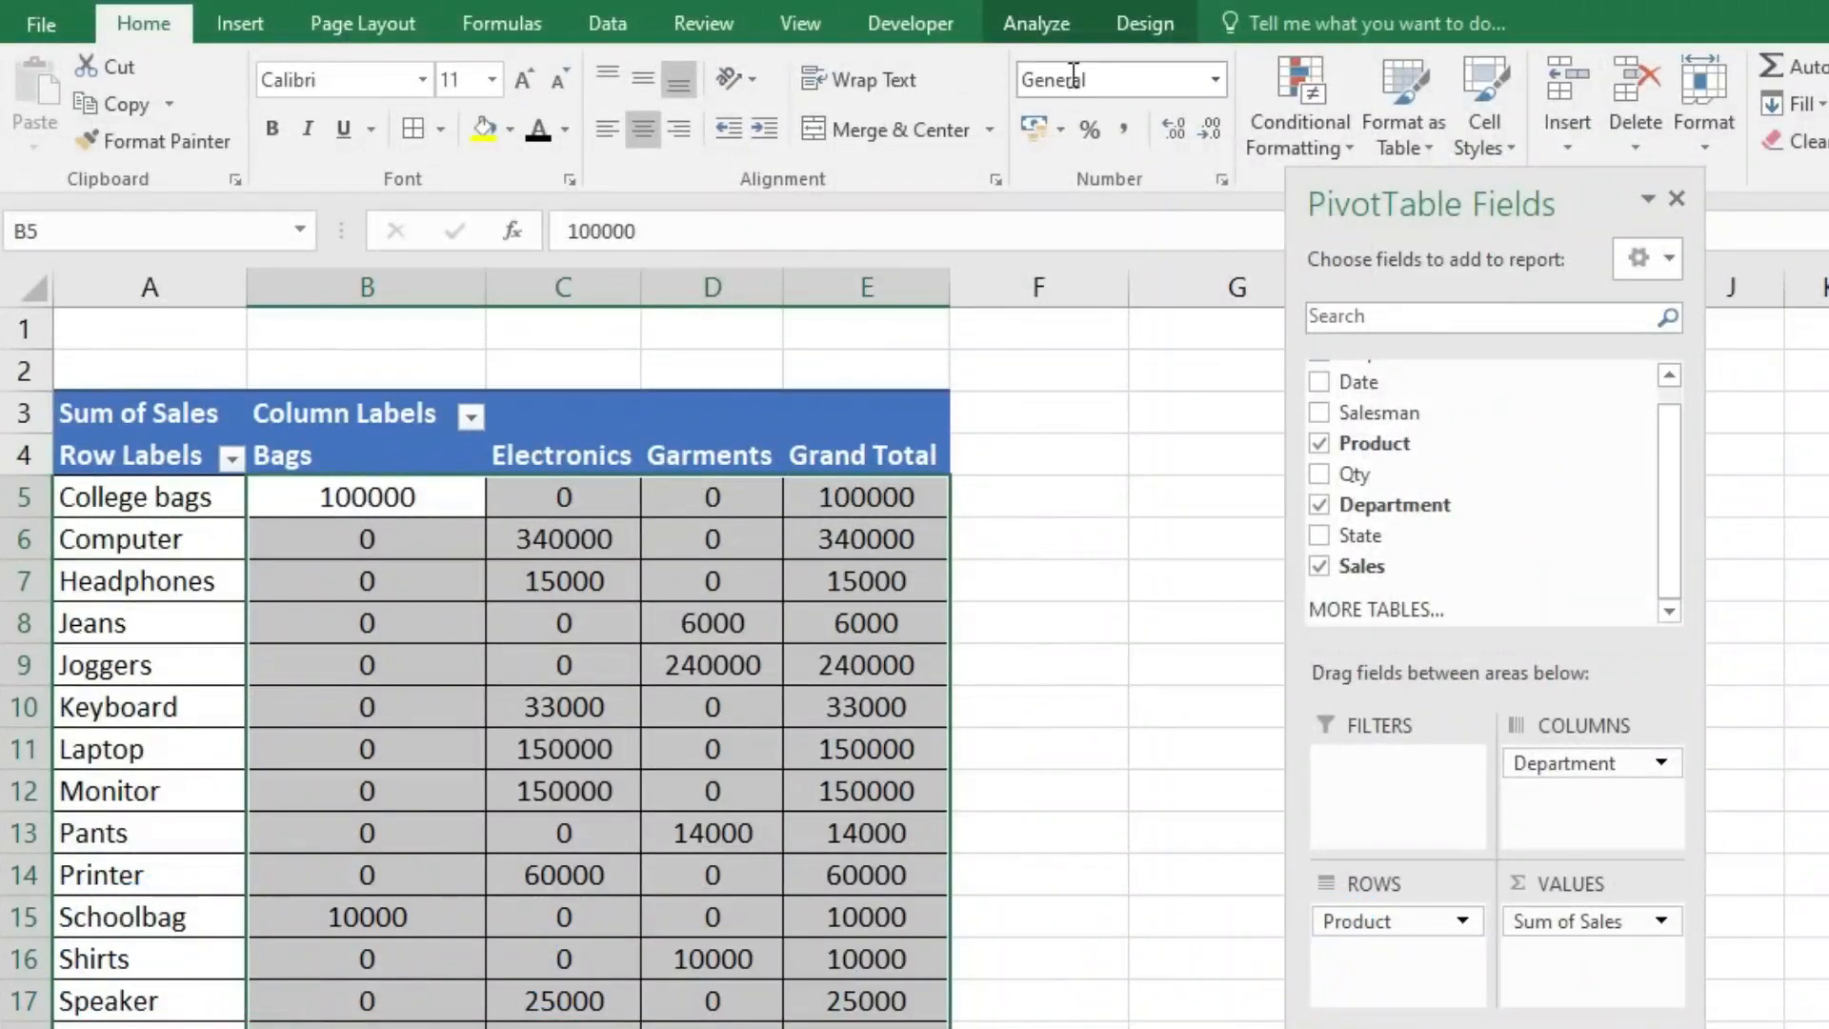
Step: Clear all fields from the PivotTable and lay it out with Department above Product in rows and Sales in values
left_click(1035, 22)
left_click(1253, 75)
left_click(1282, 103)
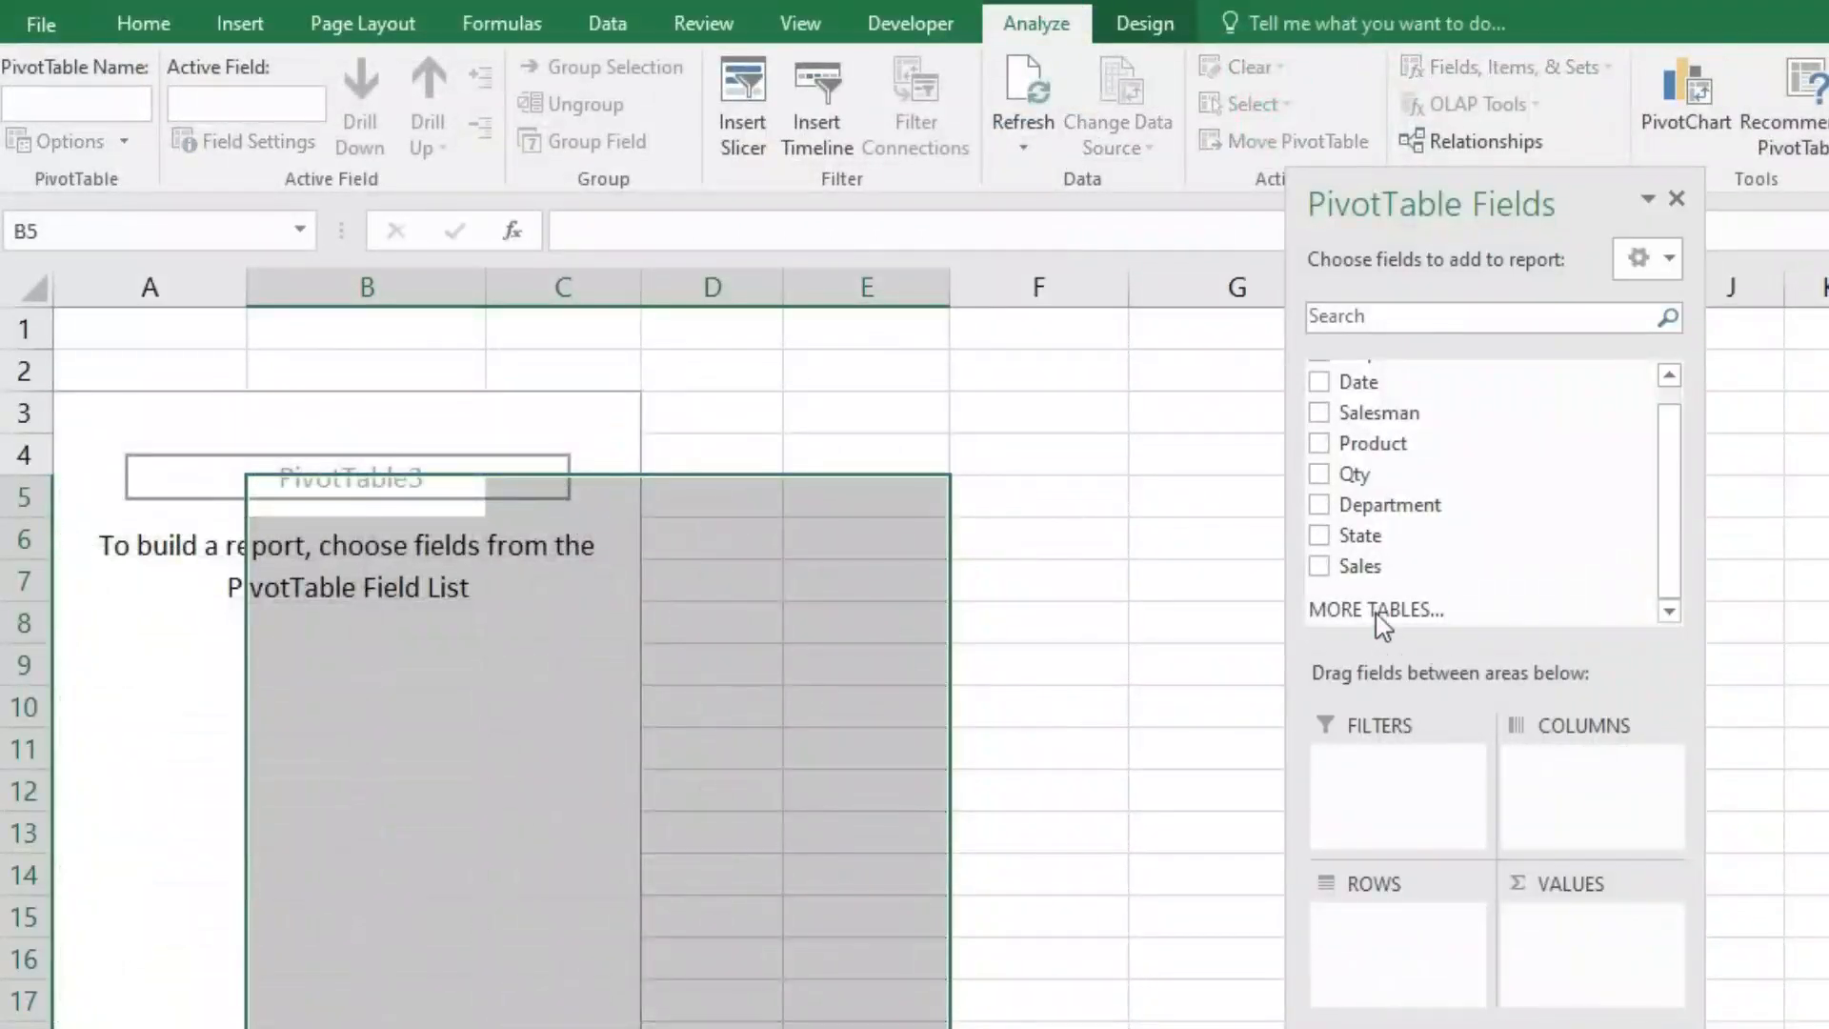
left_click_drag(1374, 518, 1398, 939)
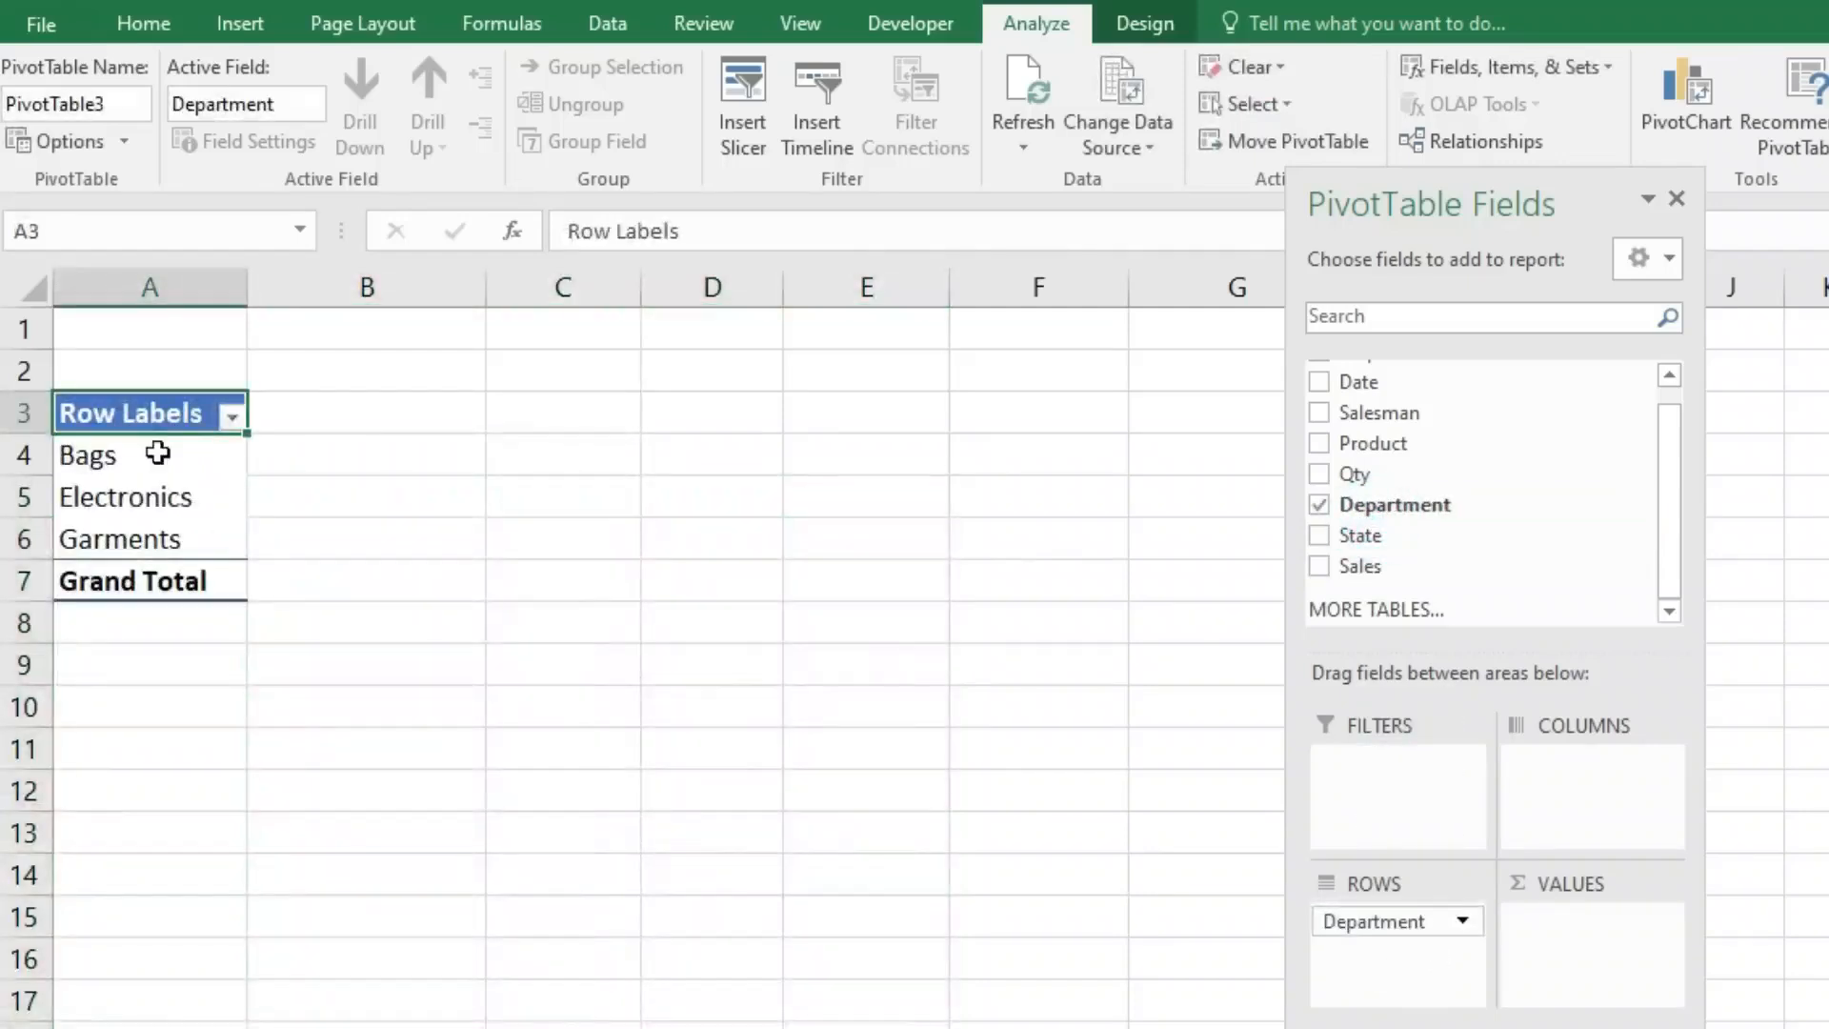
left_click_drag(1374, 446, 1400, 956)
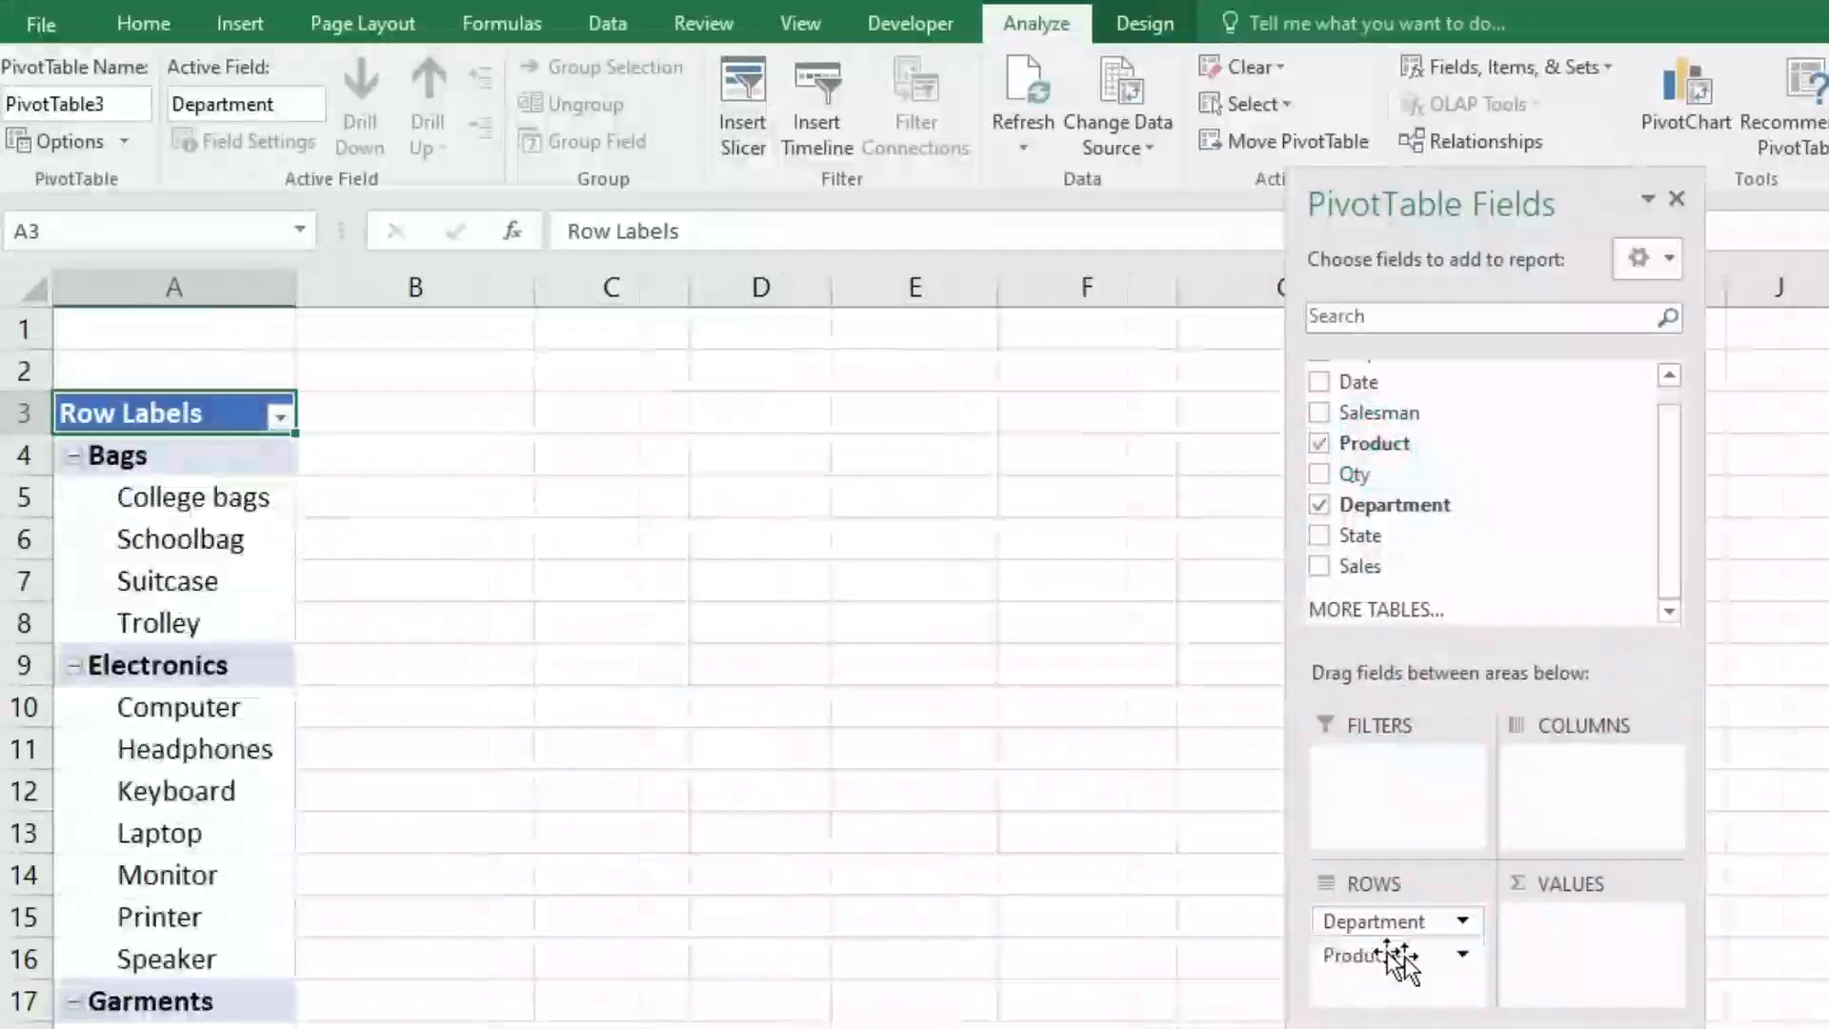
left_click_drag(1357, 569, 1545, 921)
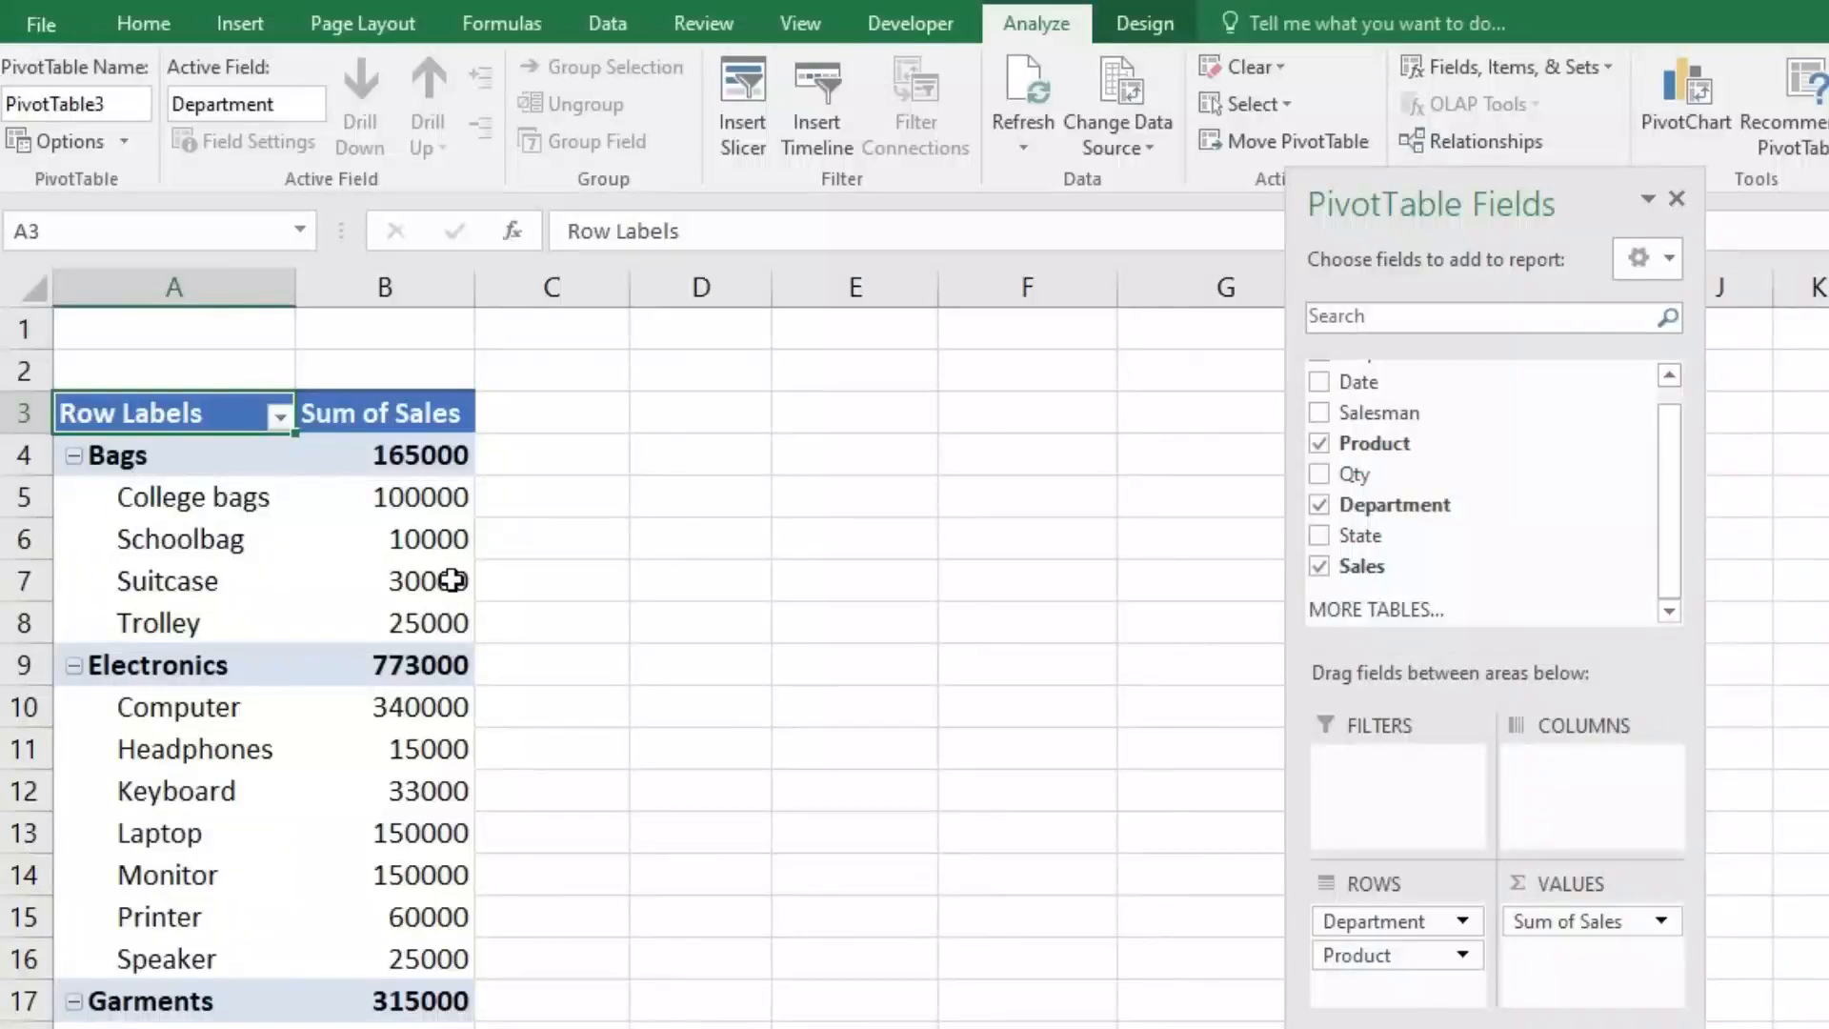
Step: Show the PivotTable report in Tabular Form
left_click(1145, 26)
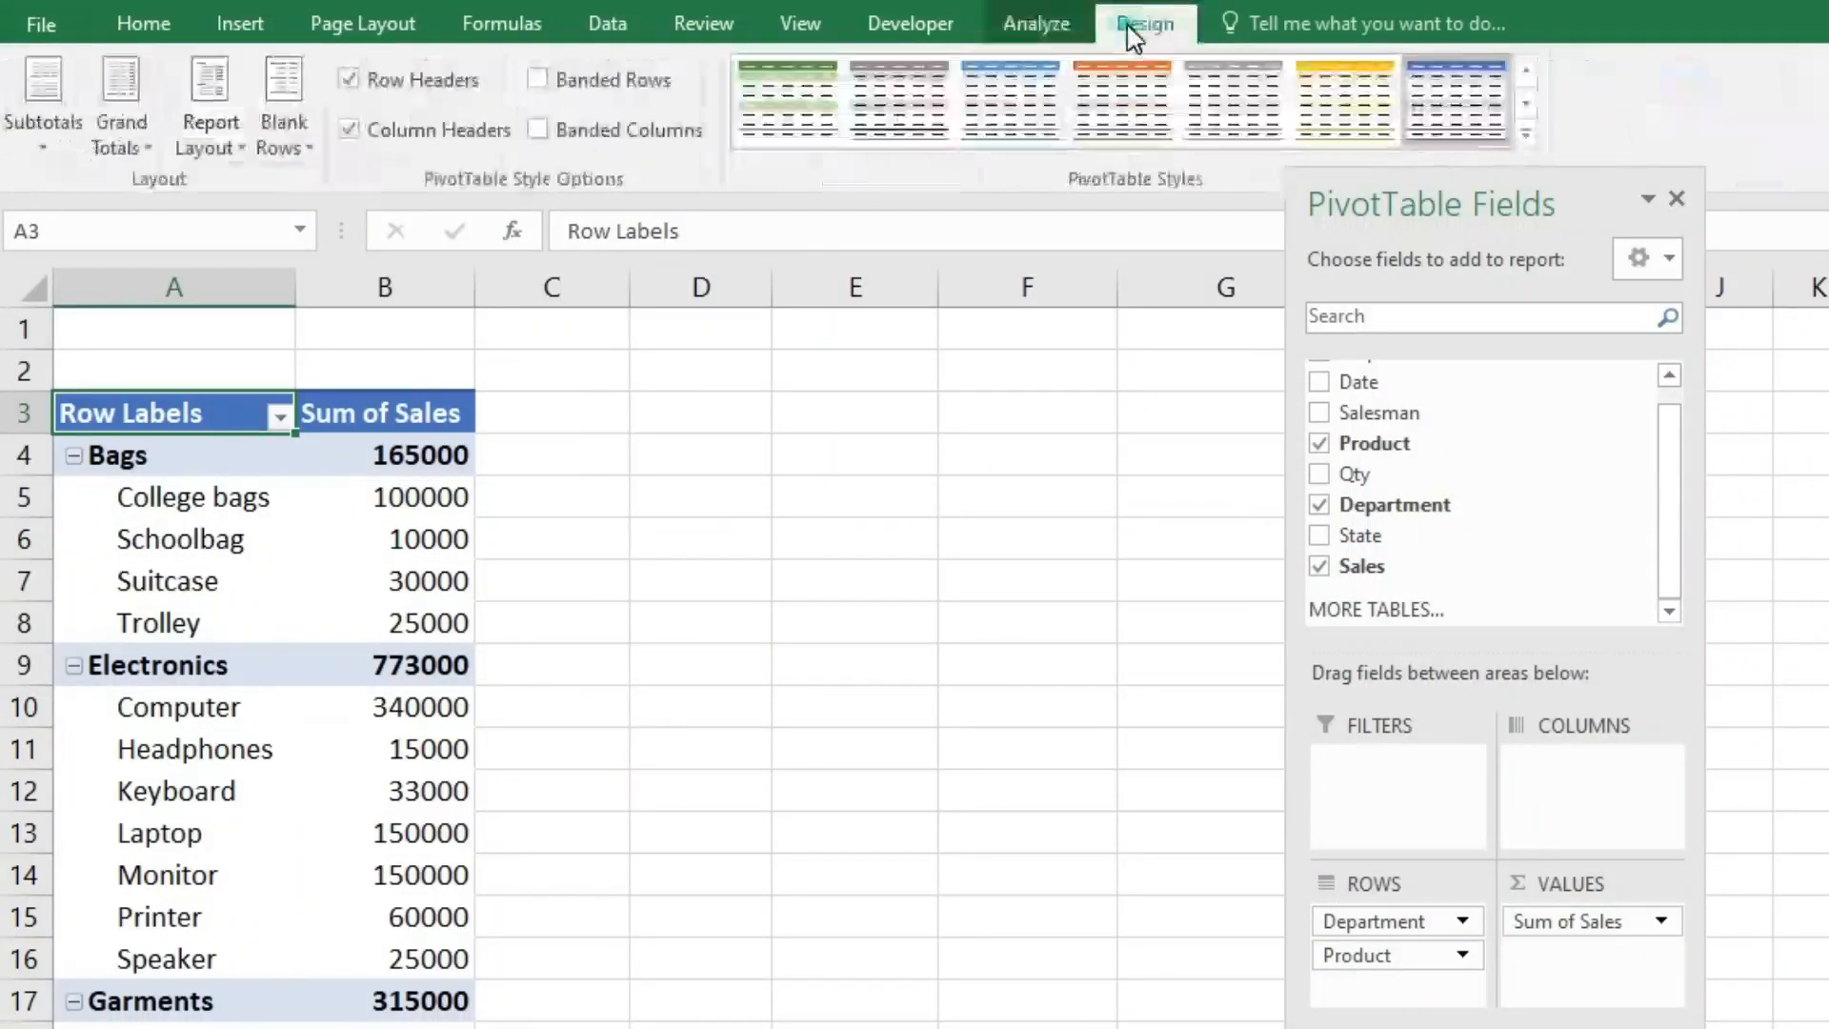
left_click(210, 114)
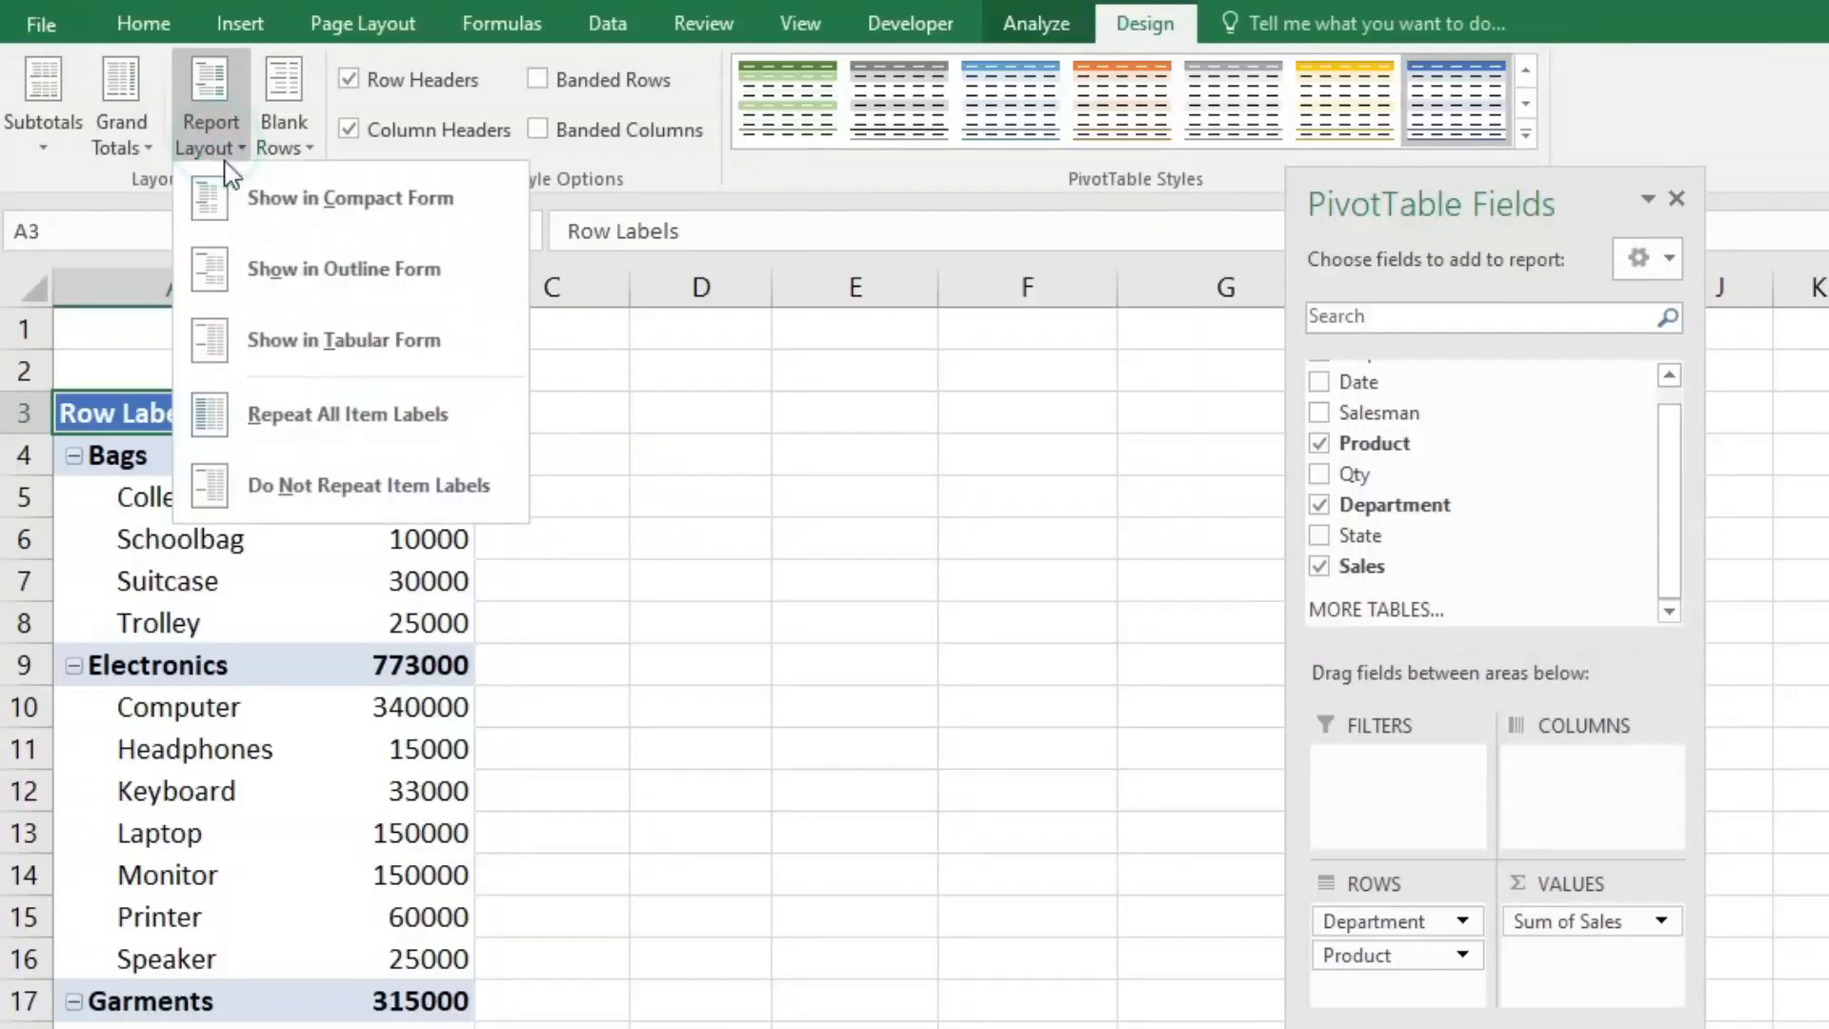
left_click(318, 339)
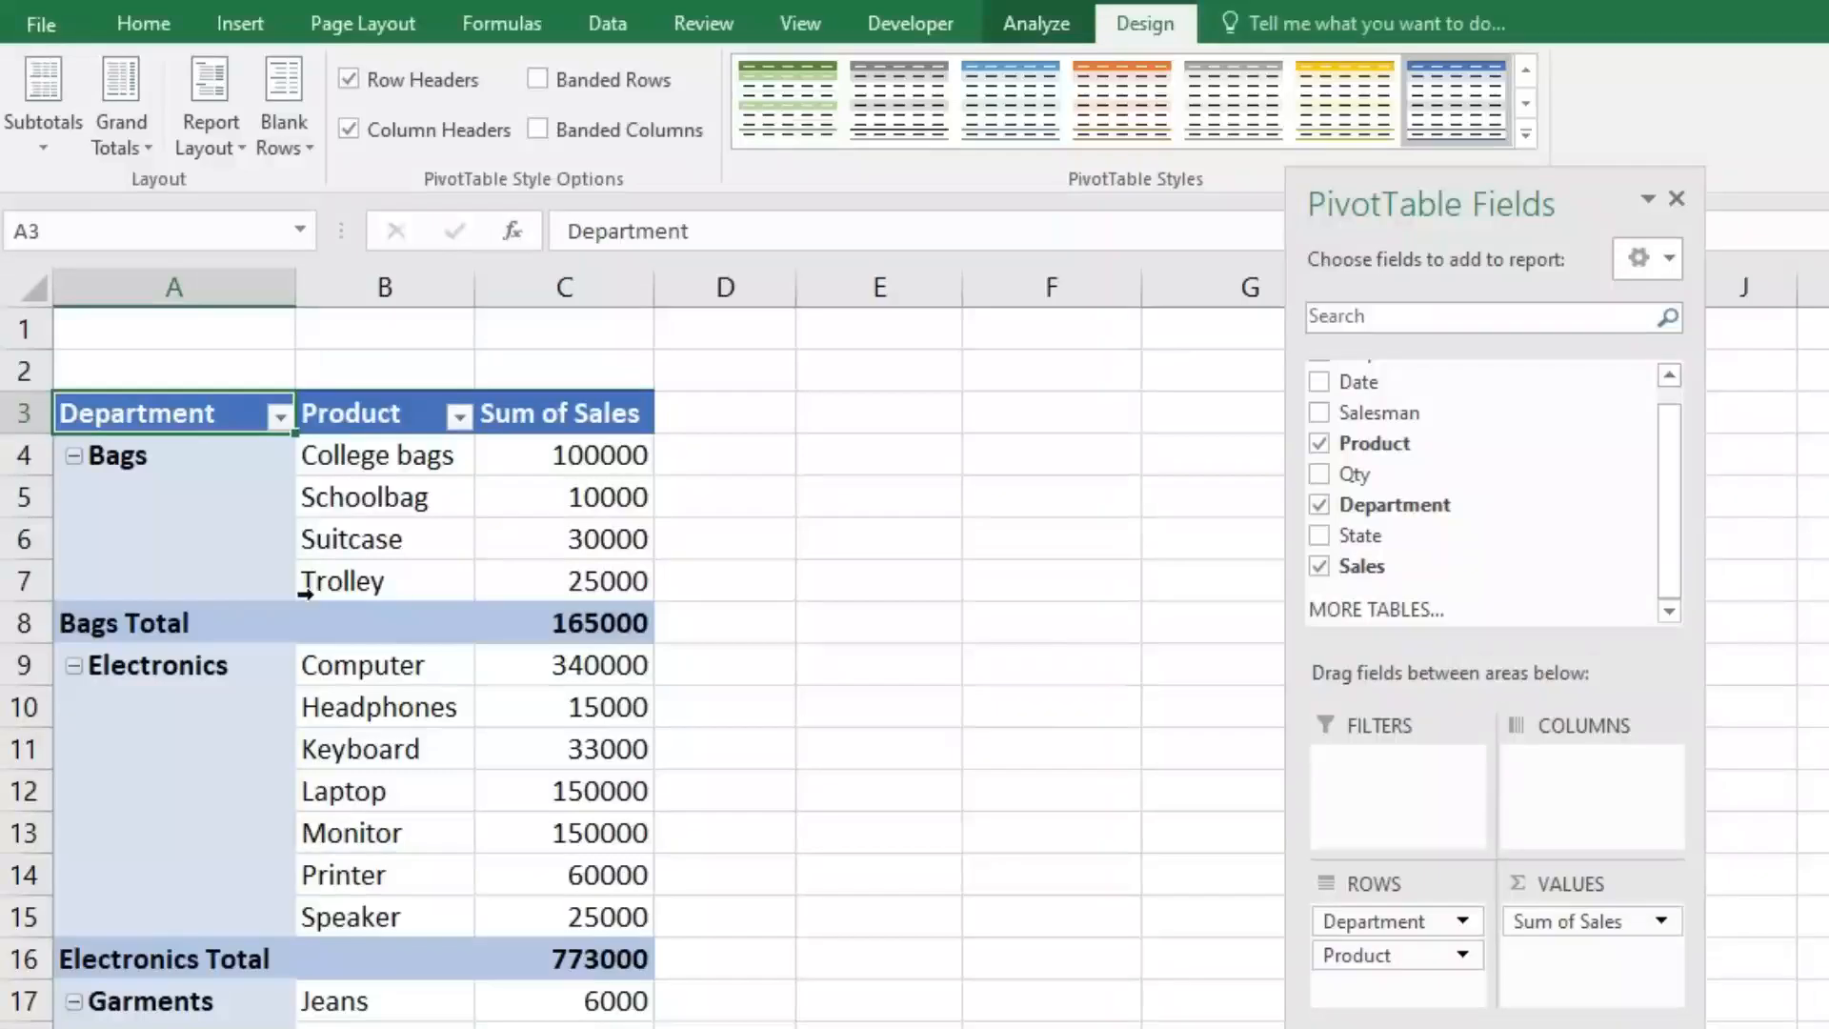
Step: Review the Bags products and their sales, the department subtotals and the grand total in the tabular report
left_click_drag(398, 456, 404, 576)
left_click_drag(557, 455, 572, 581)
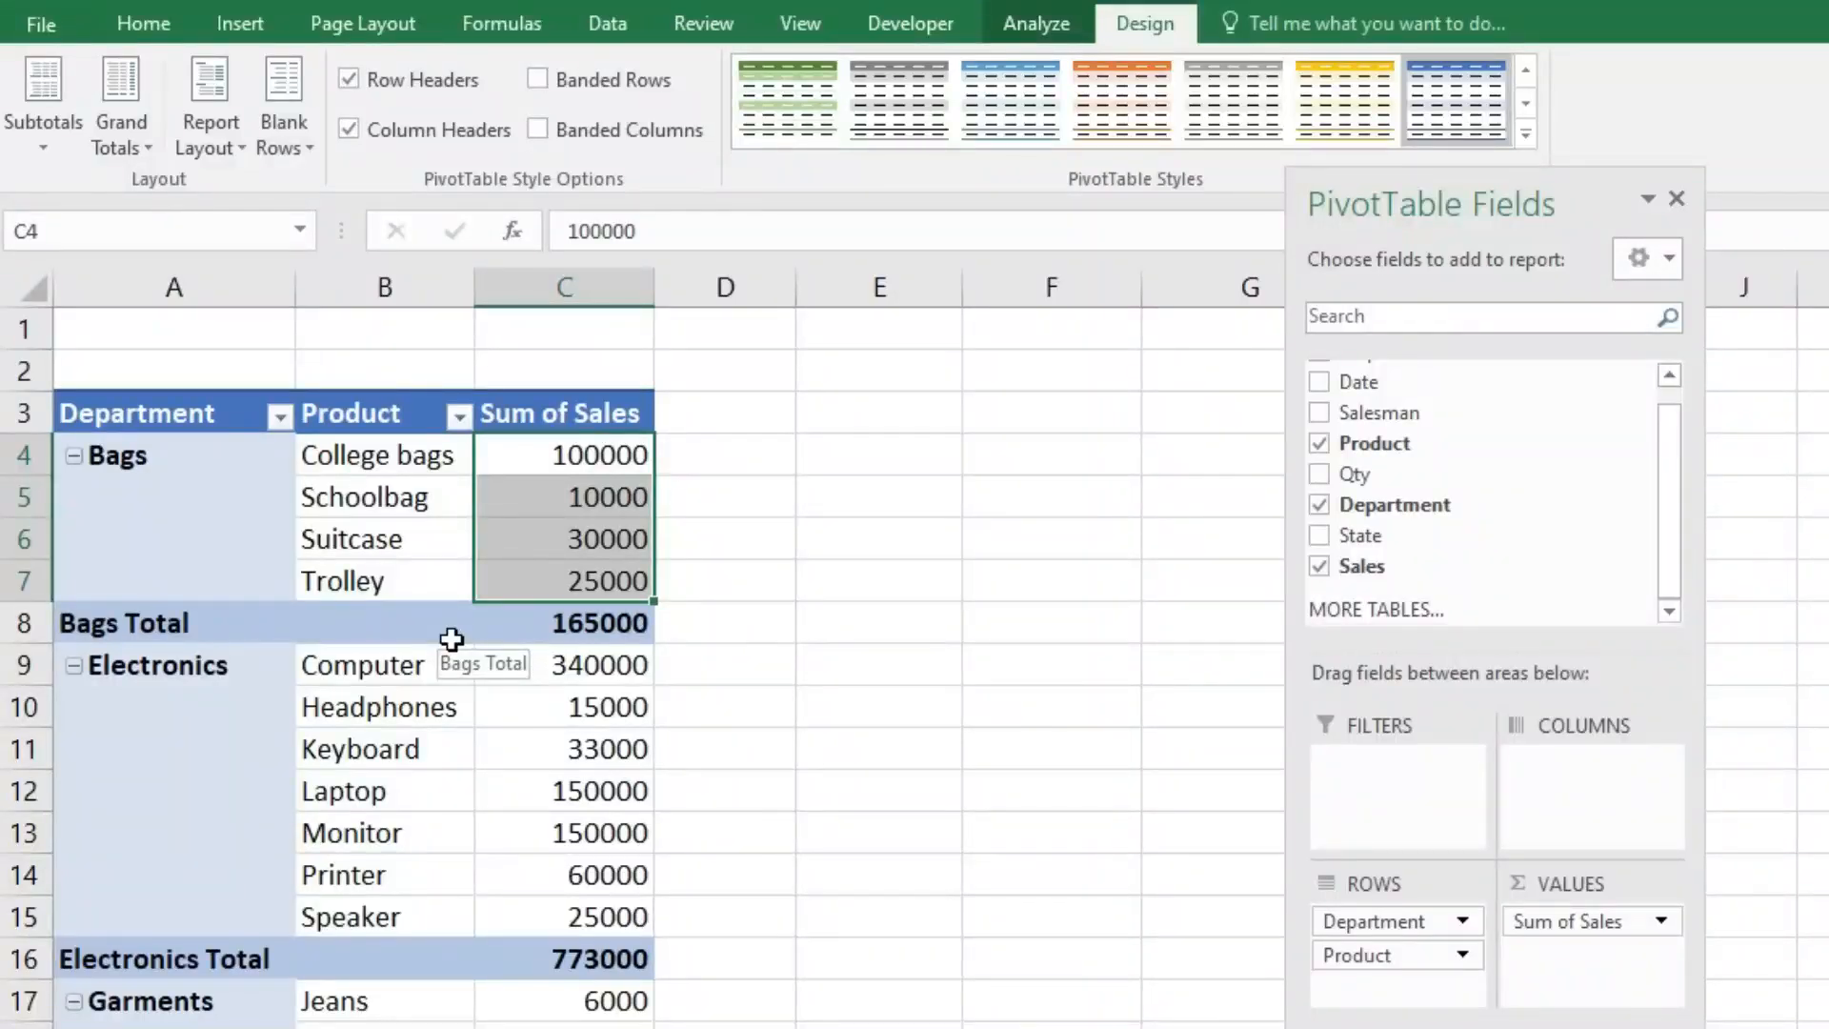
scroll(452, 639, "down", 1)
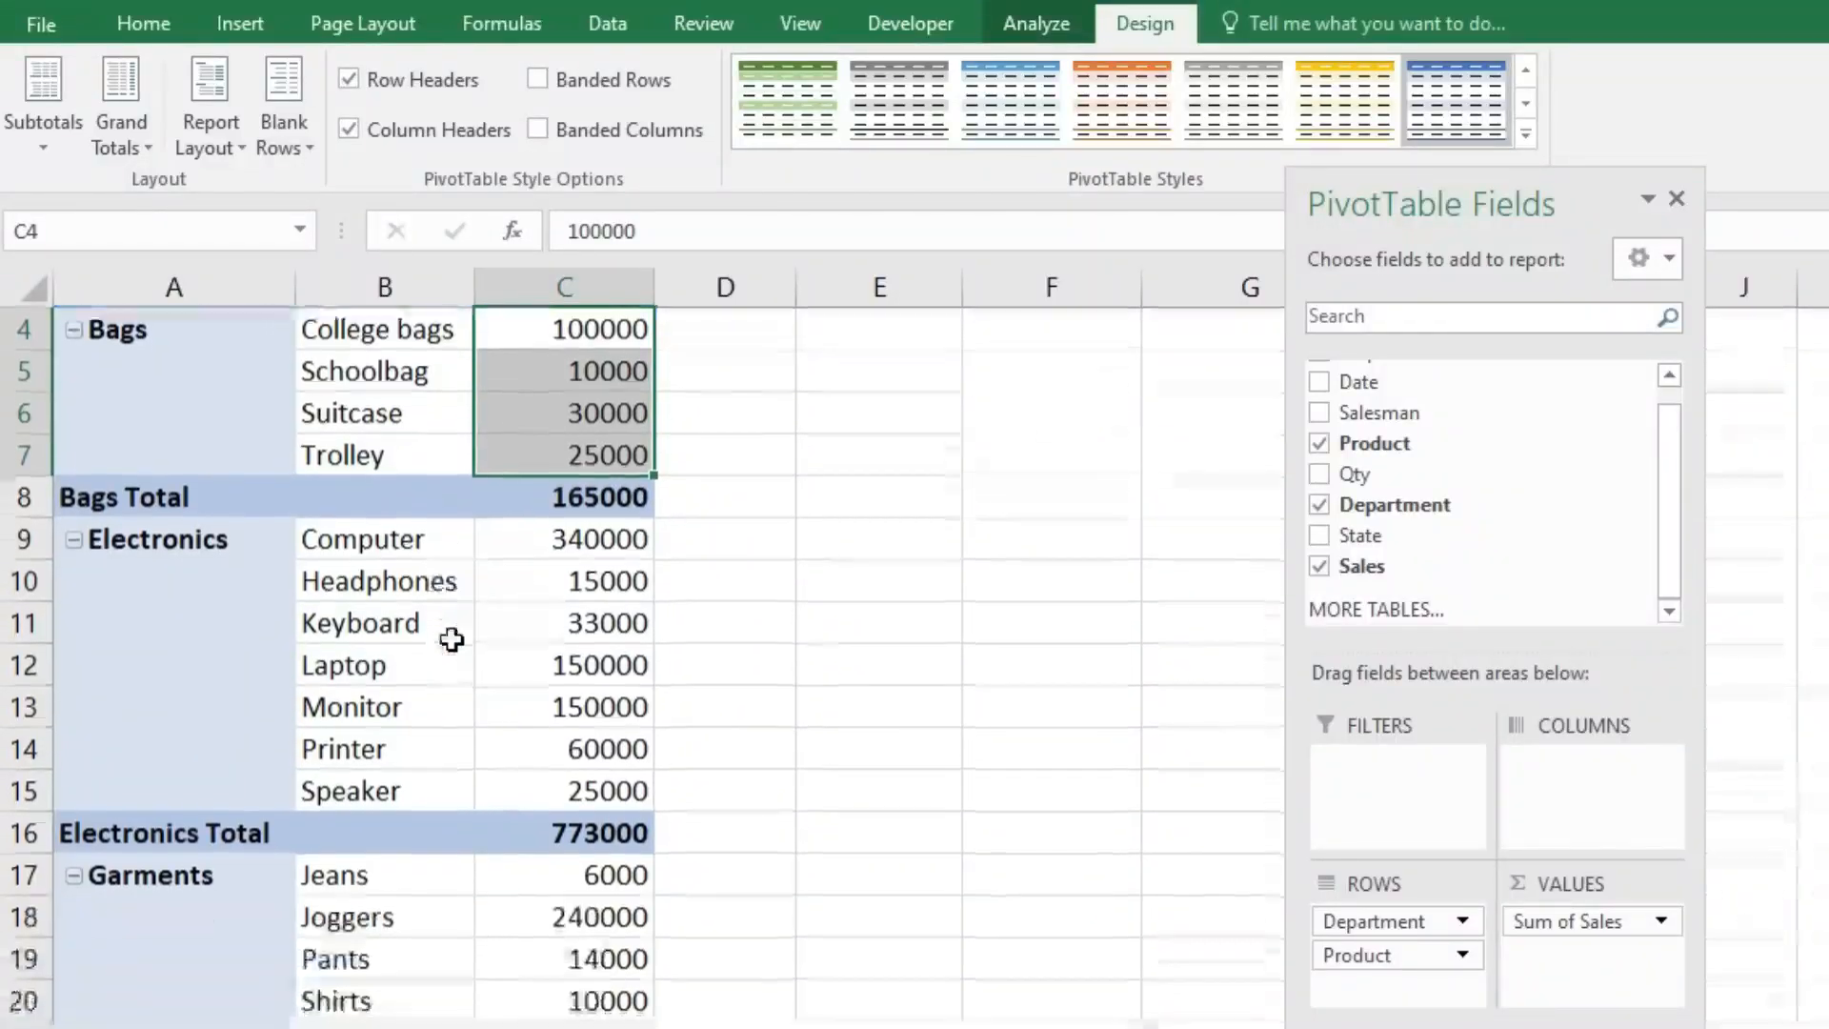
scroll(451, 639, "up", 1)
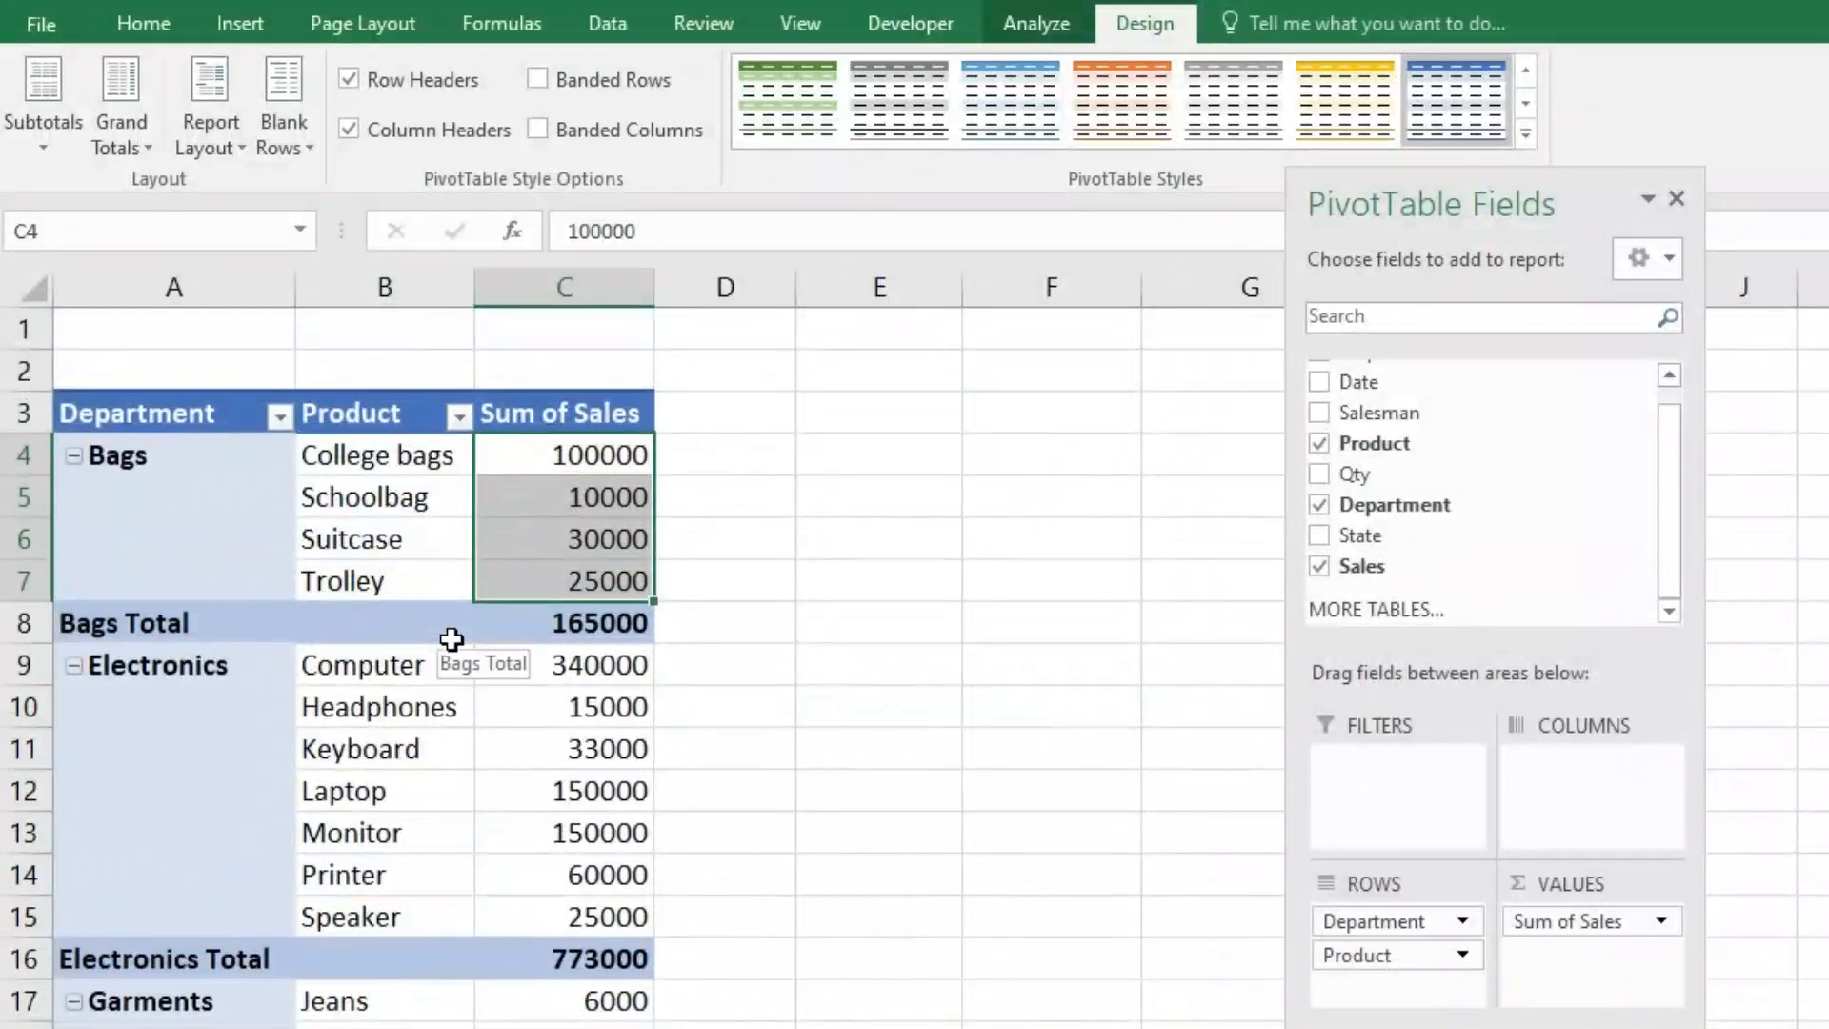
left_click_drag(183, 415, 582, 1024)
left_click(379, 919)
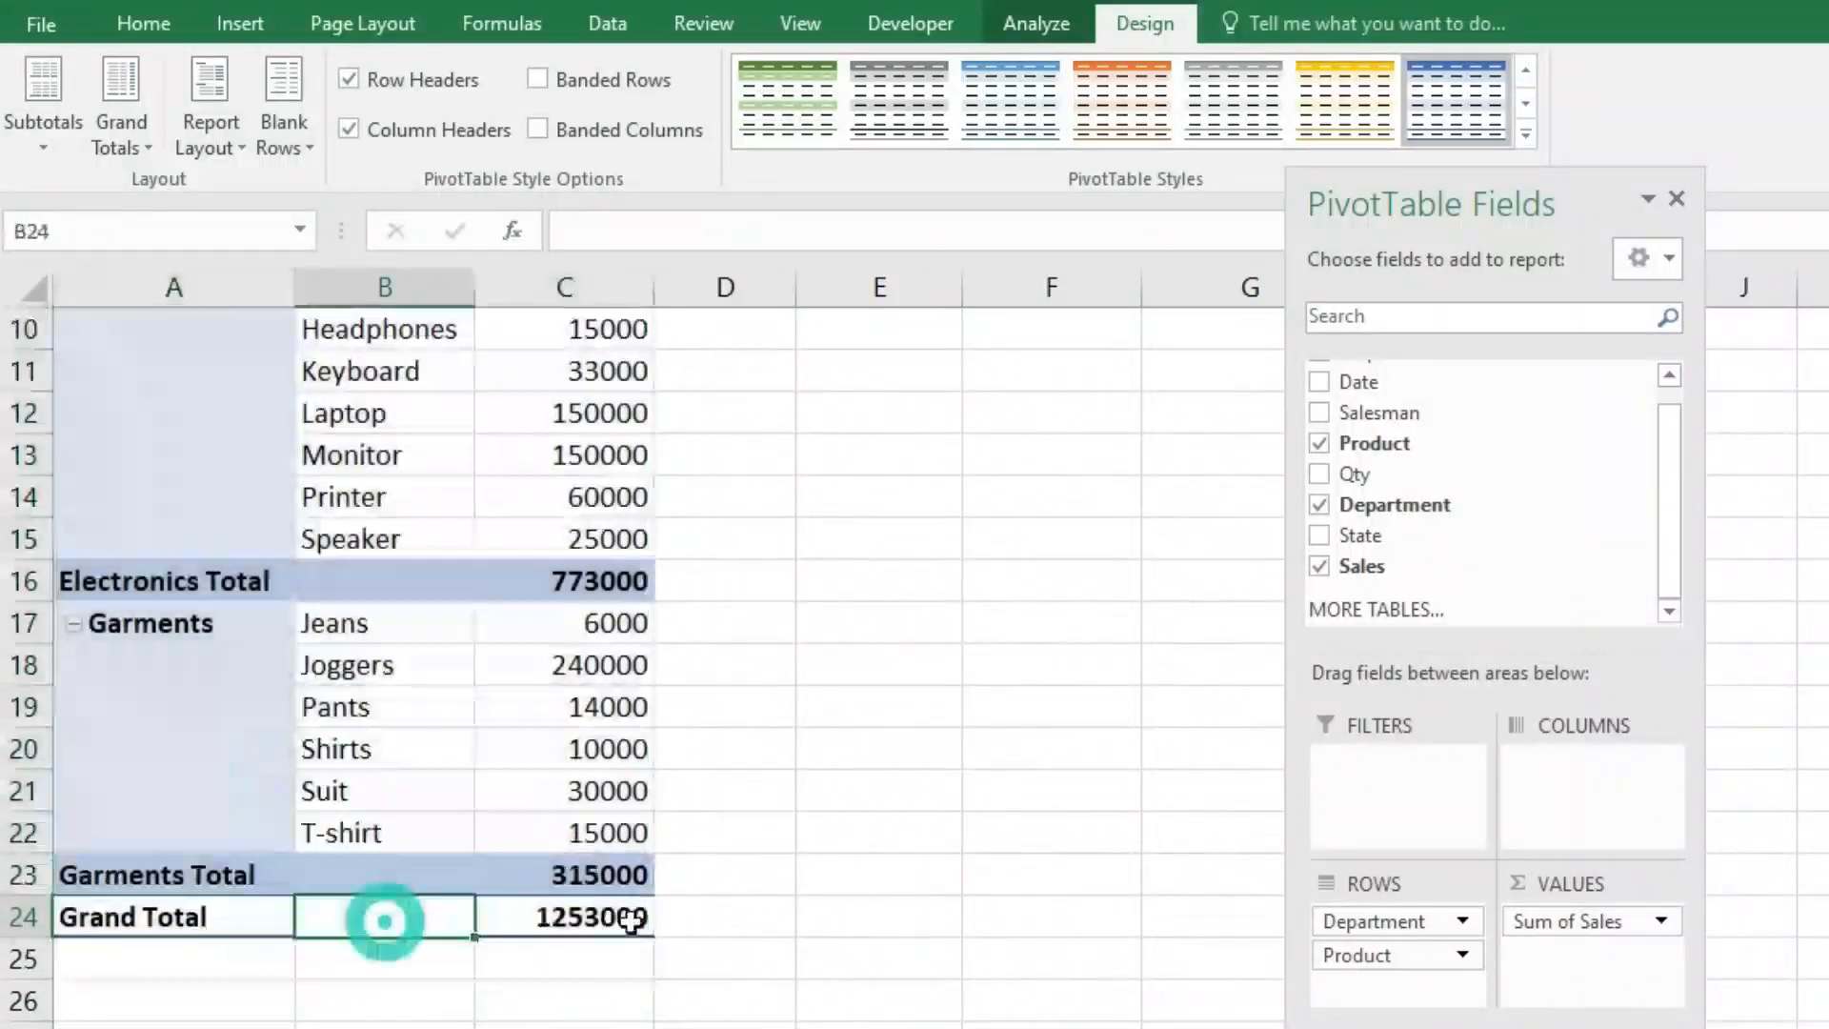
scroll(781, 876, "up", 3)
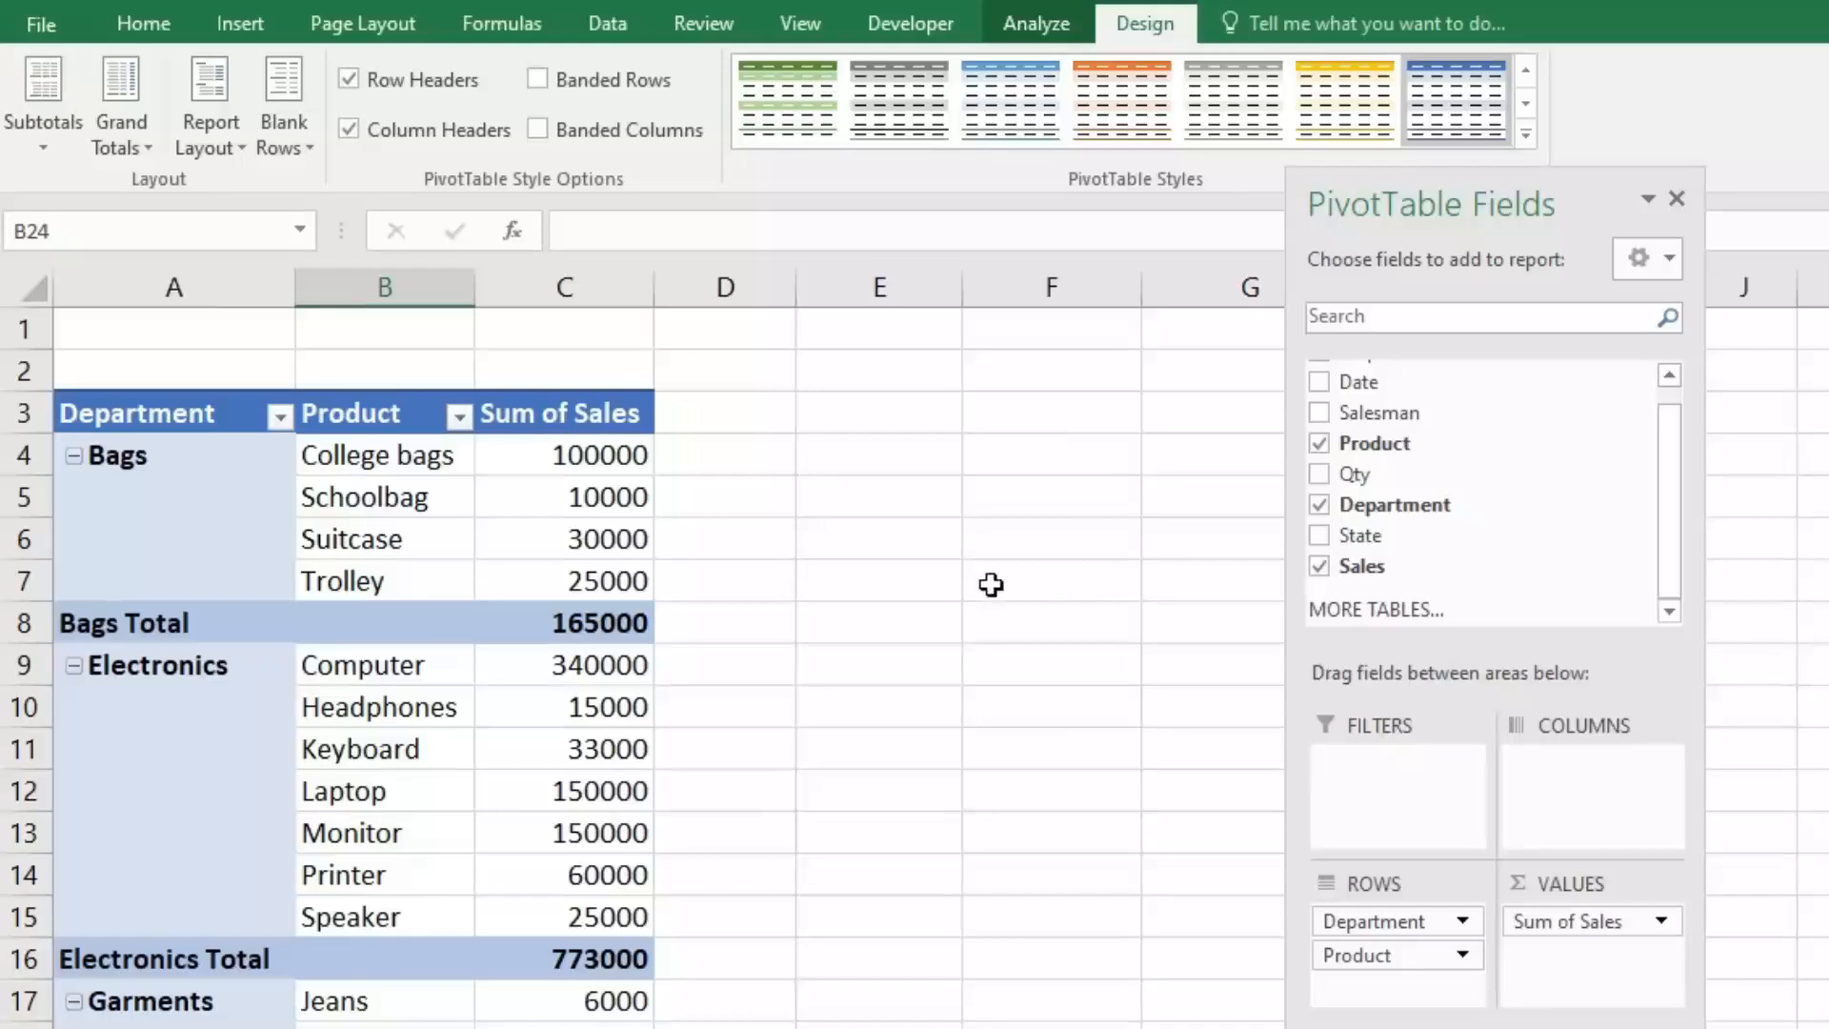
Step: Remove Product from the rows so that sales are summarized by Department only, and check the department totals
left_click_drag(1380, 955, 1450, 602)
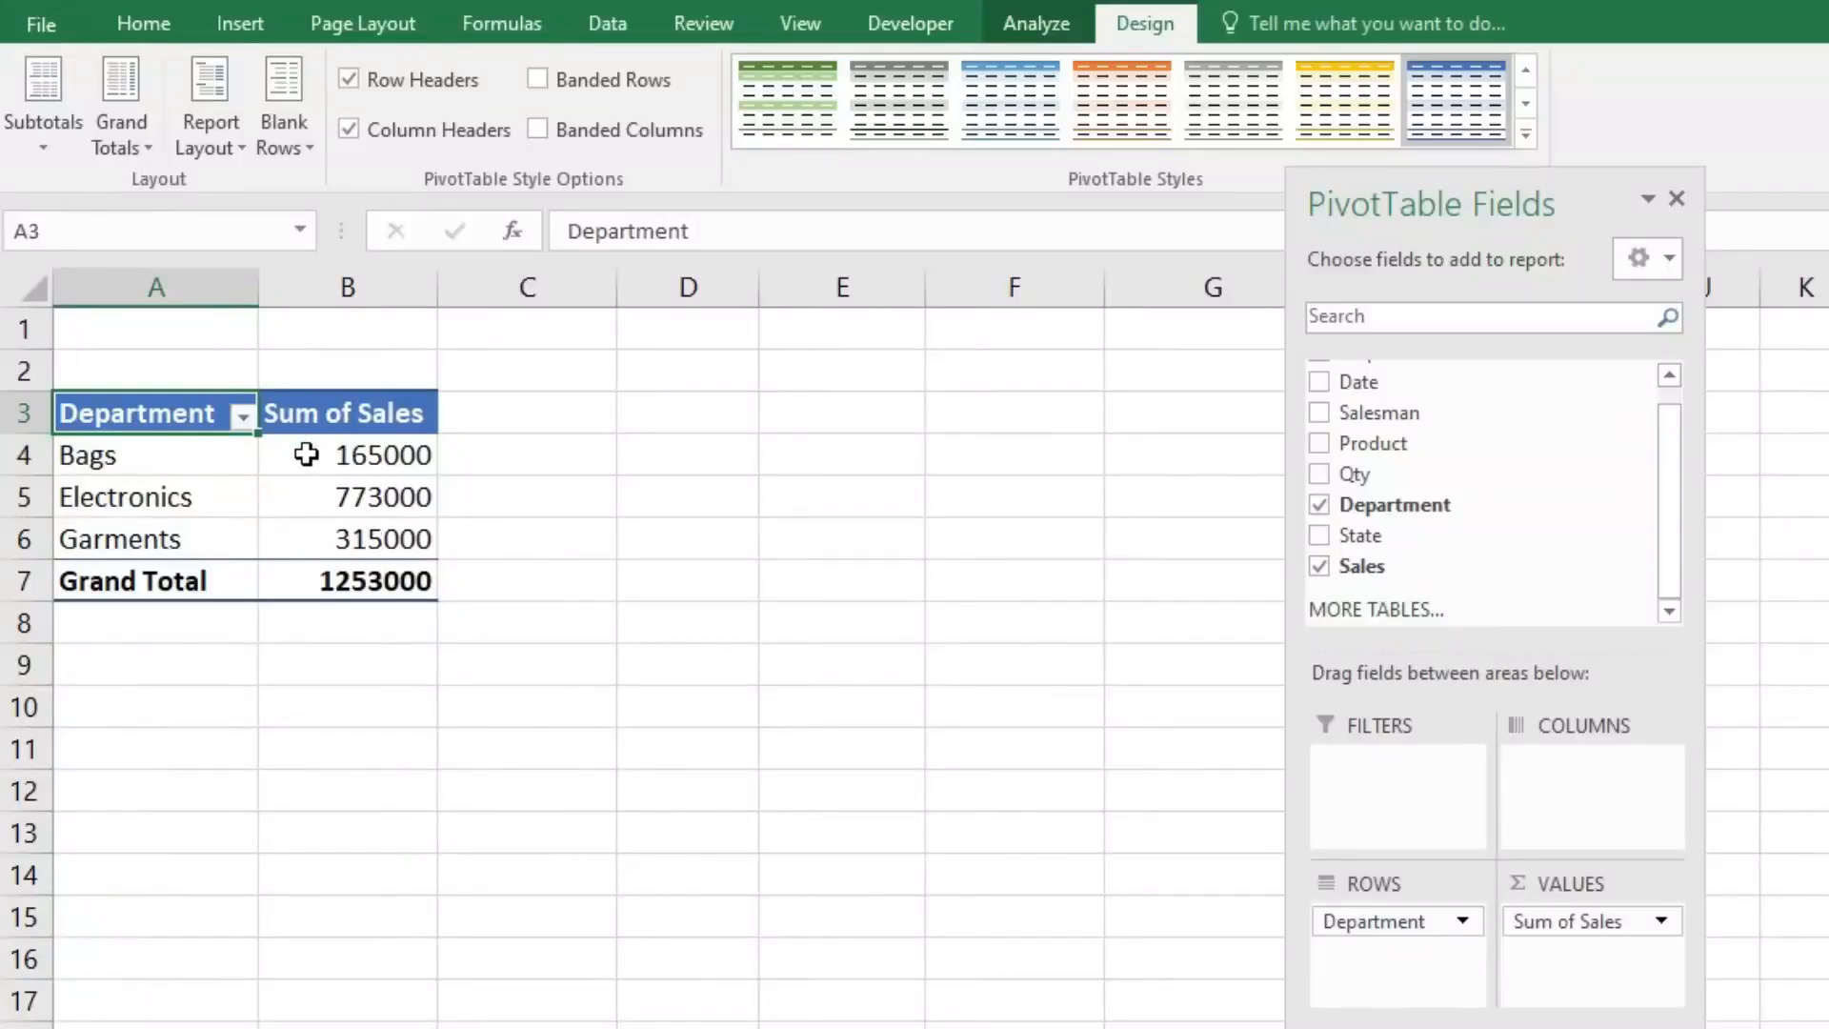
mouse_move(305, 454)
left_click(317, 525)
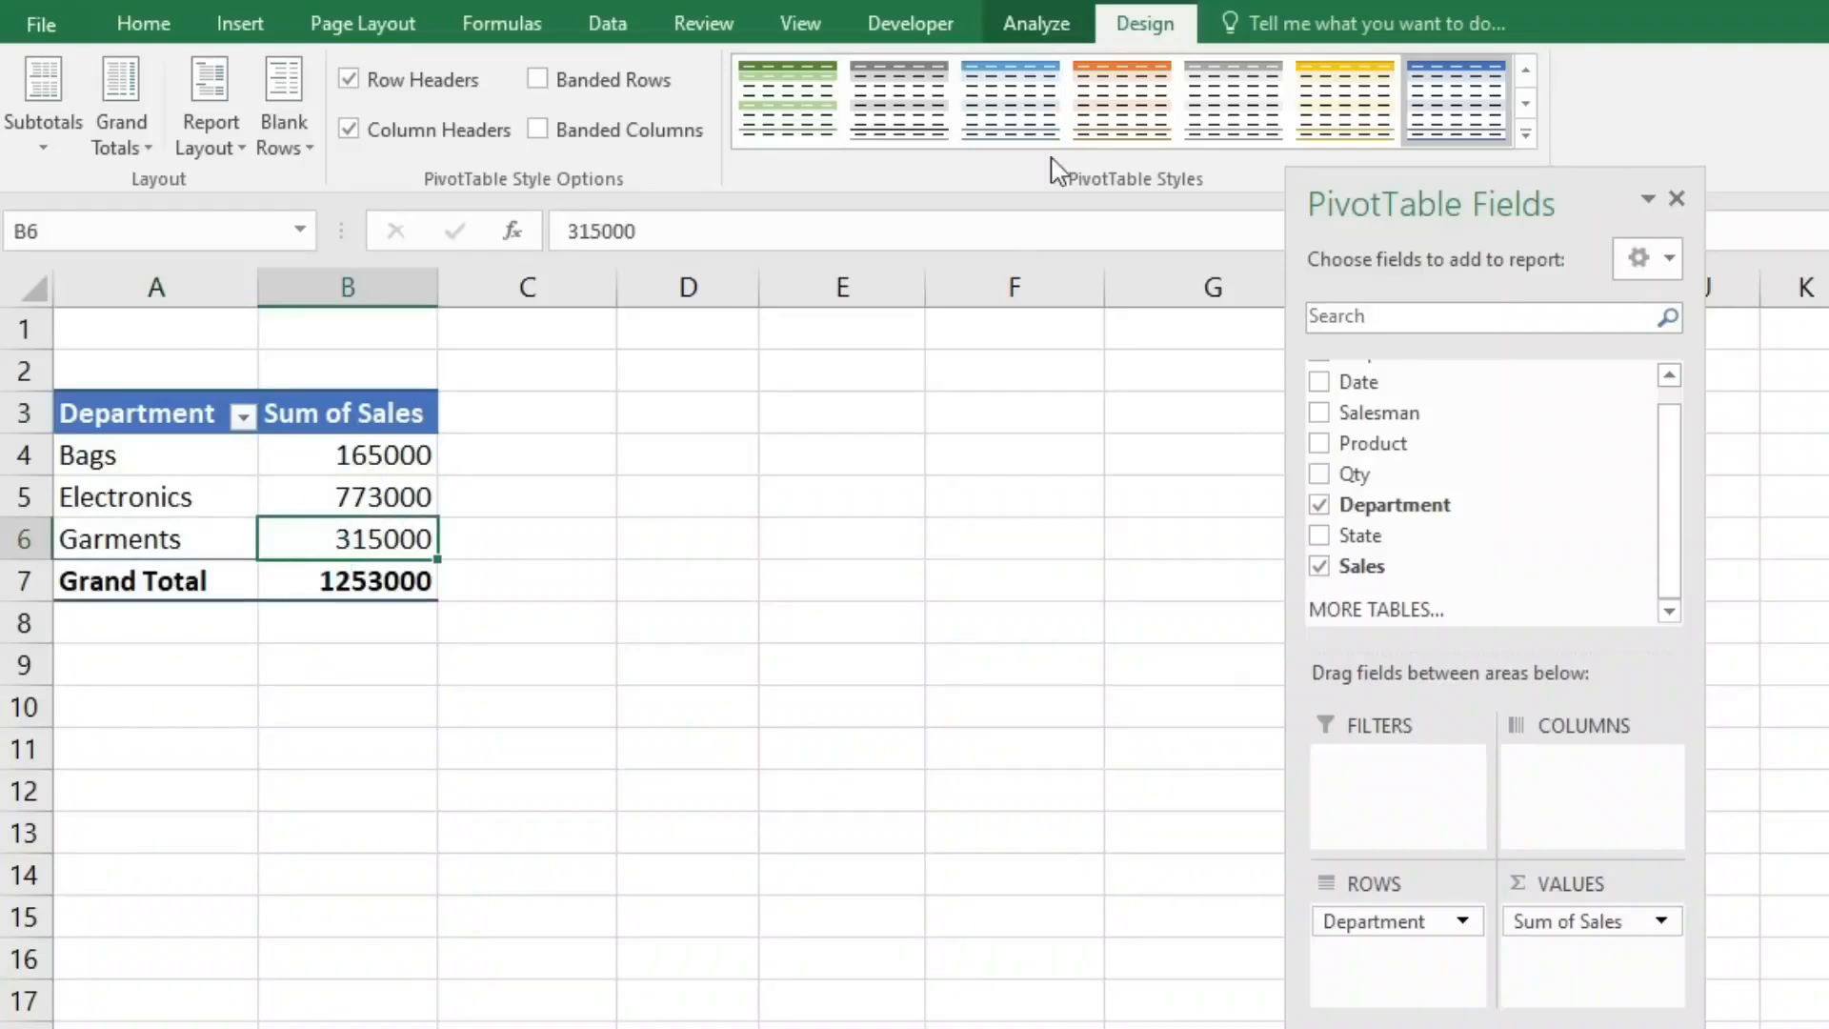
Step: Insert a 3-D Clustered Column PivotChart of sales by department and move the field list clear of the chart
left_click(1043, 24)
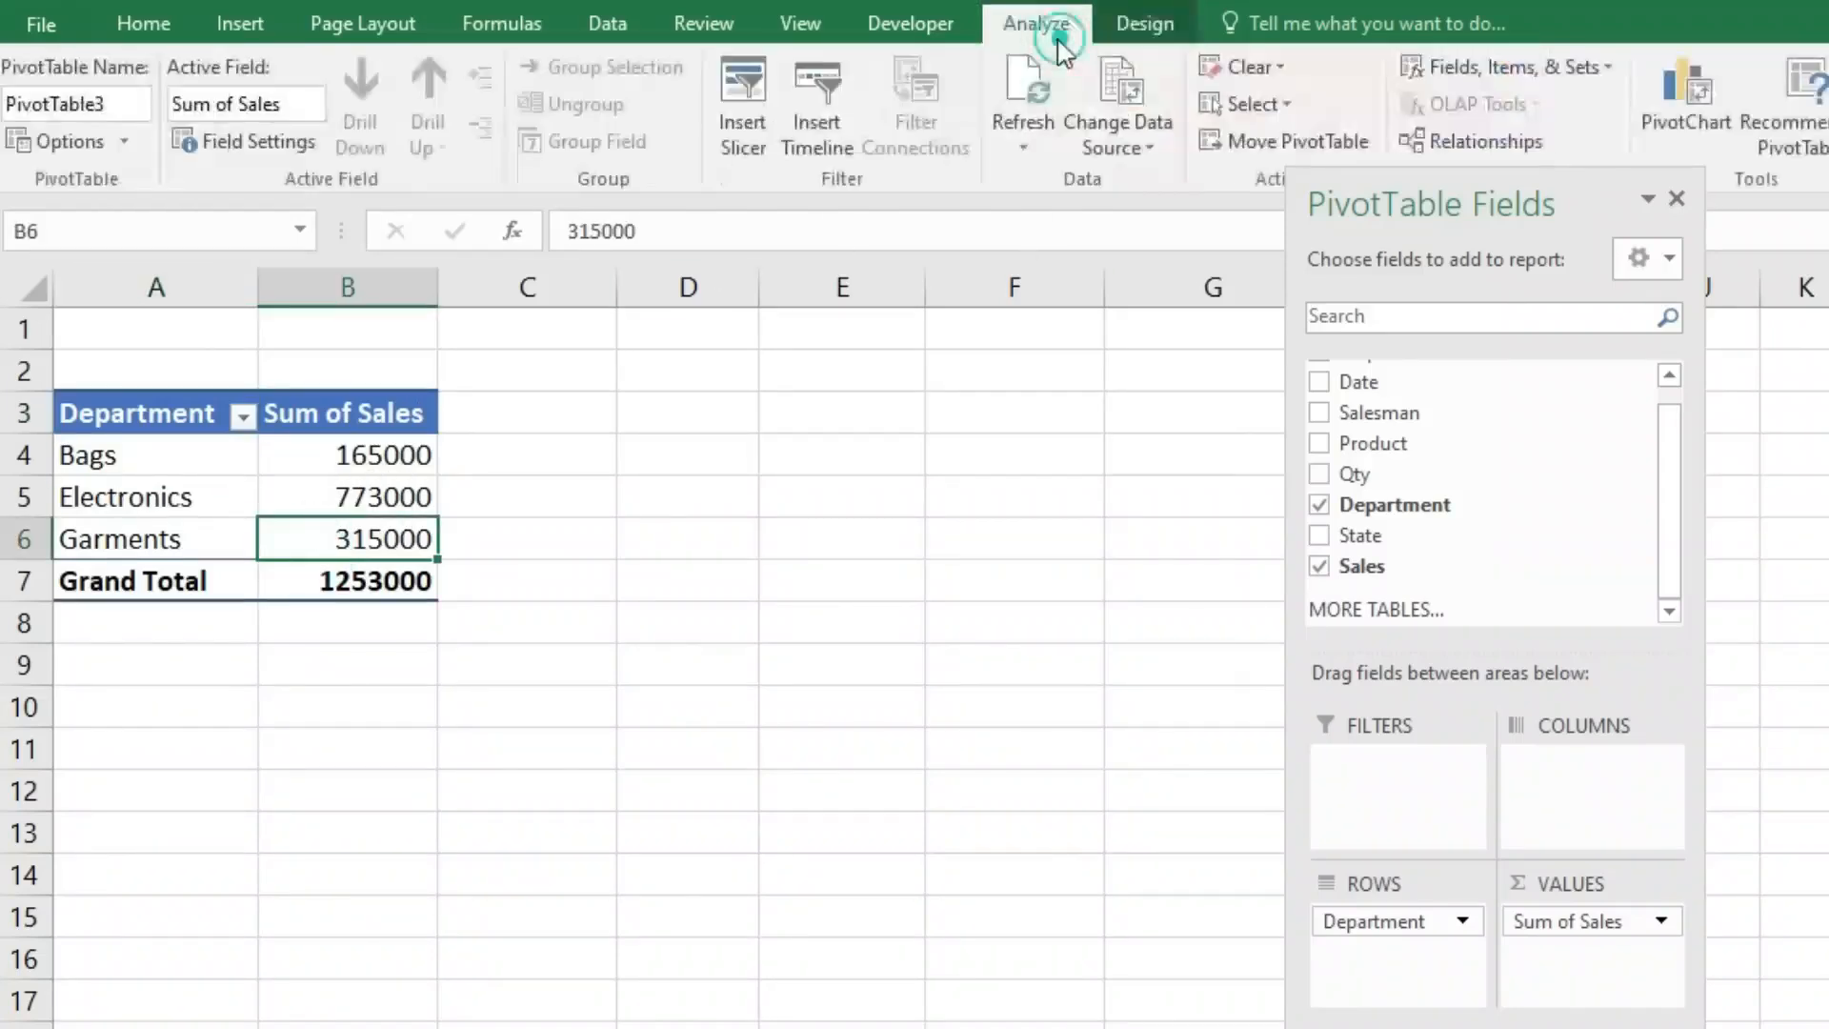
left_click(1677, 111)
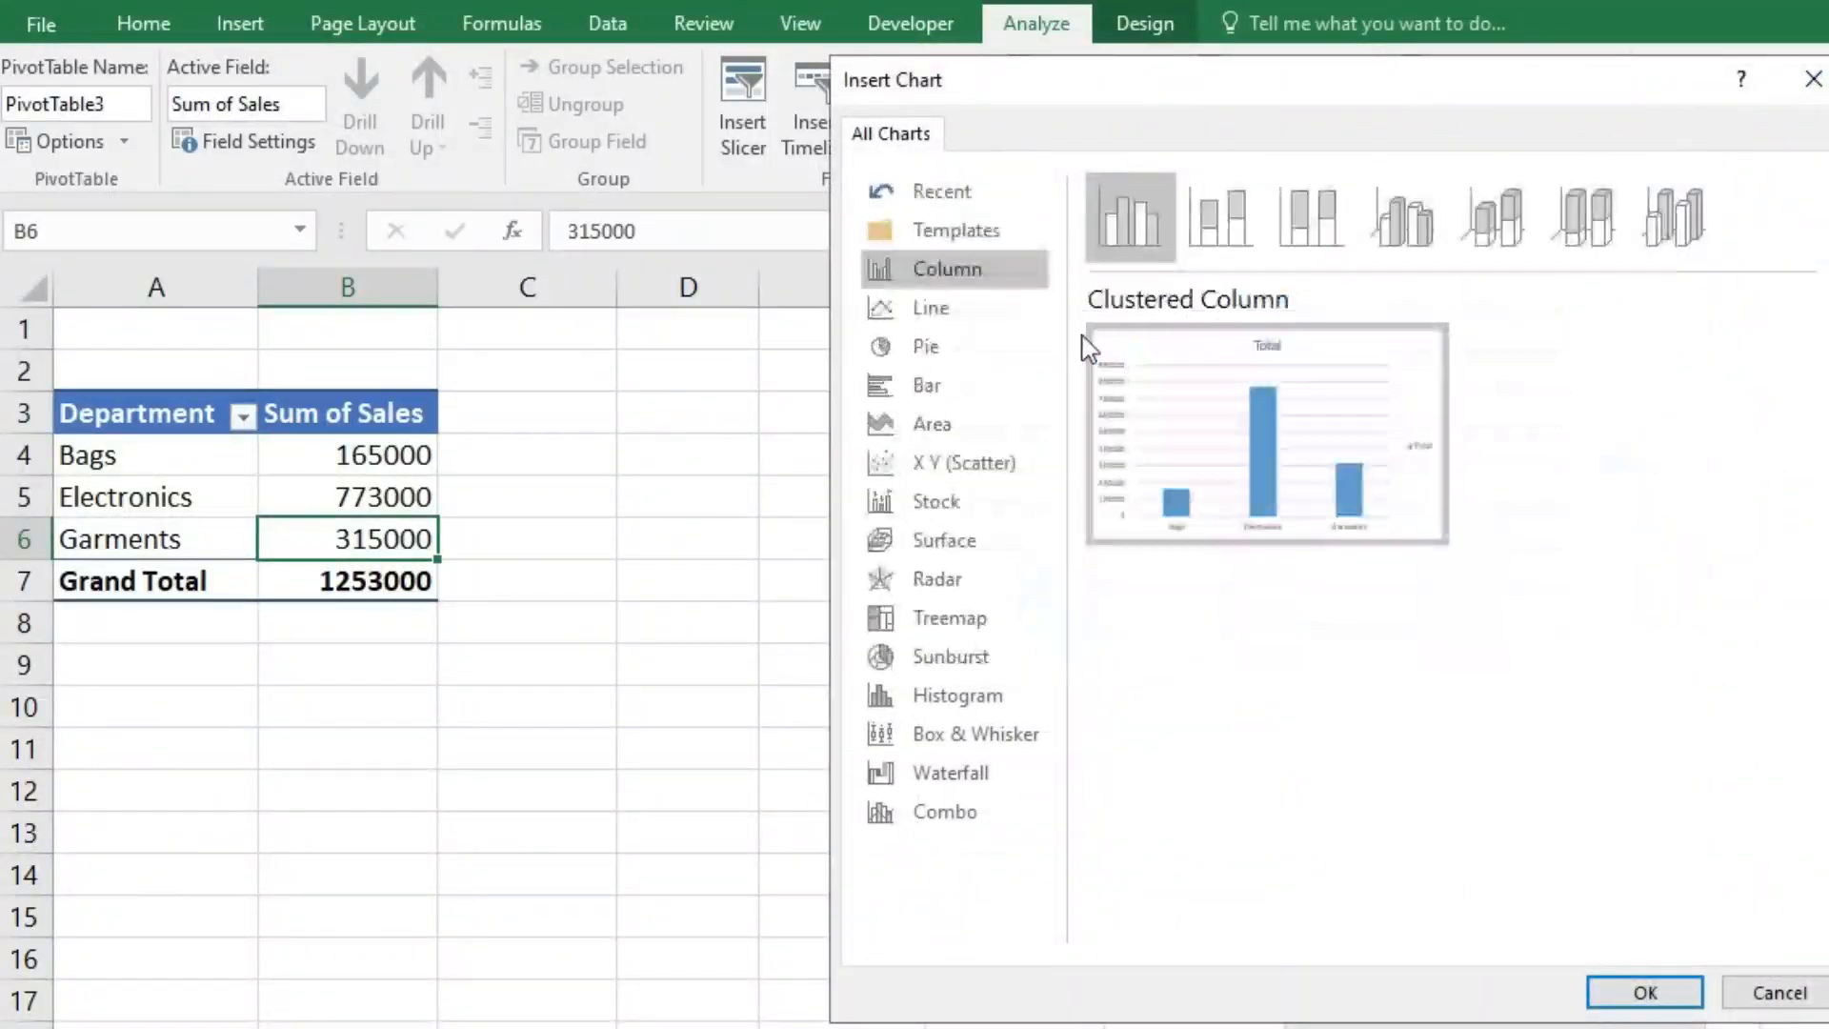
left_click(1433, 221)
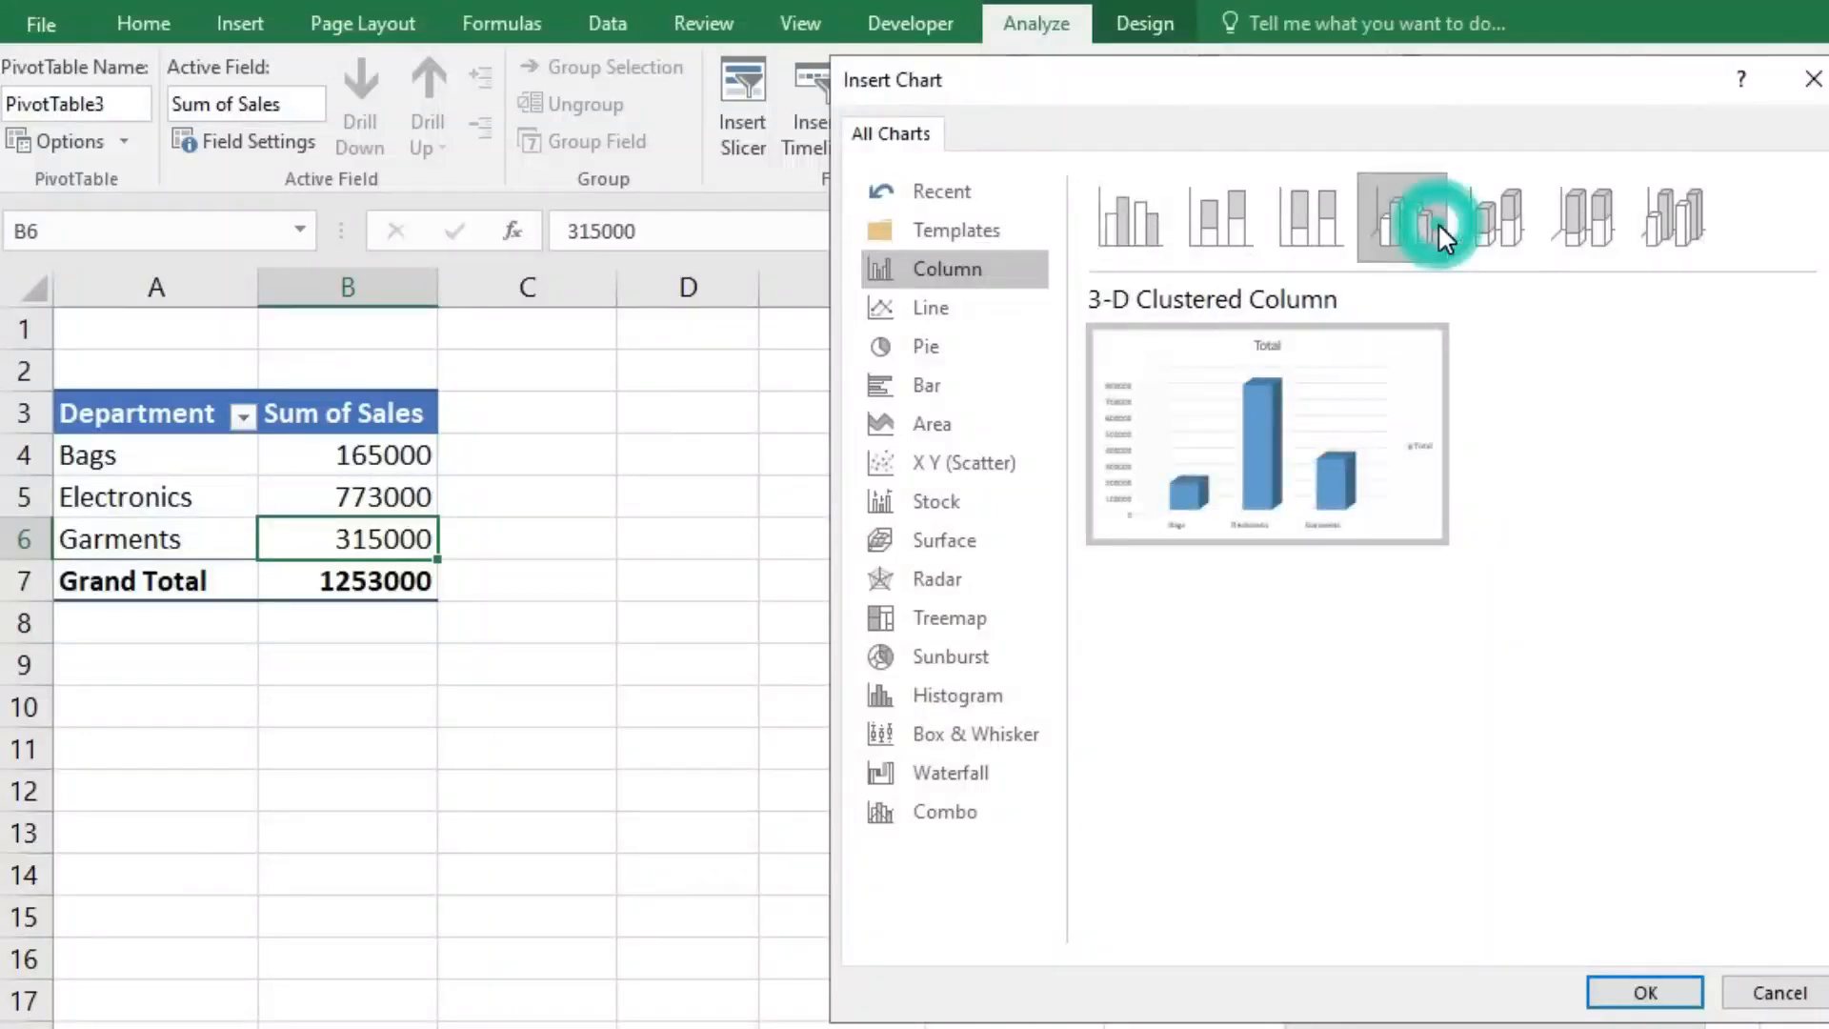
left_click(1606, 995)
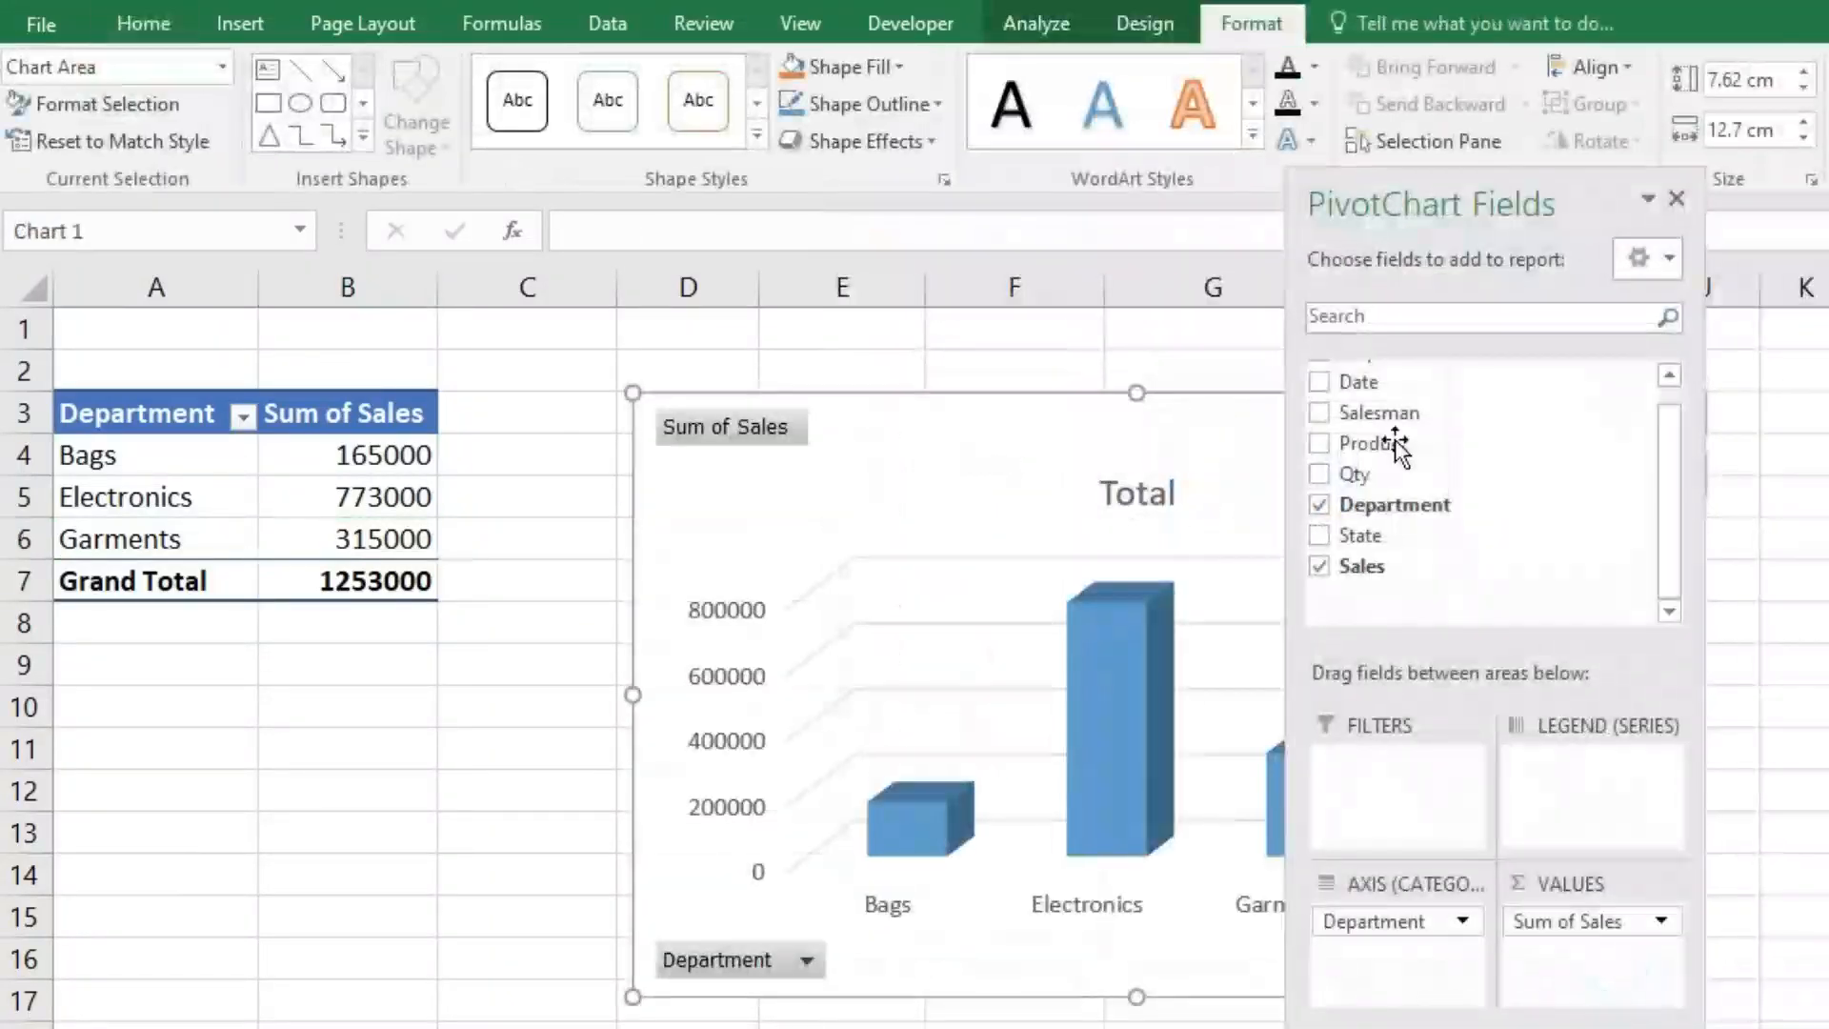
left_click_drag(1463, 205, 1828, 247)
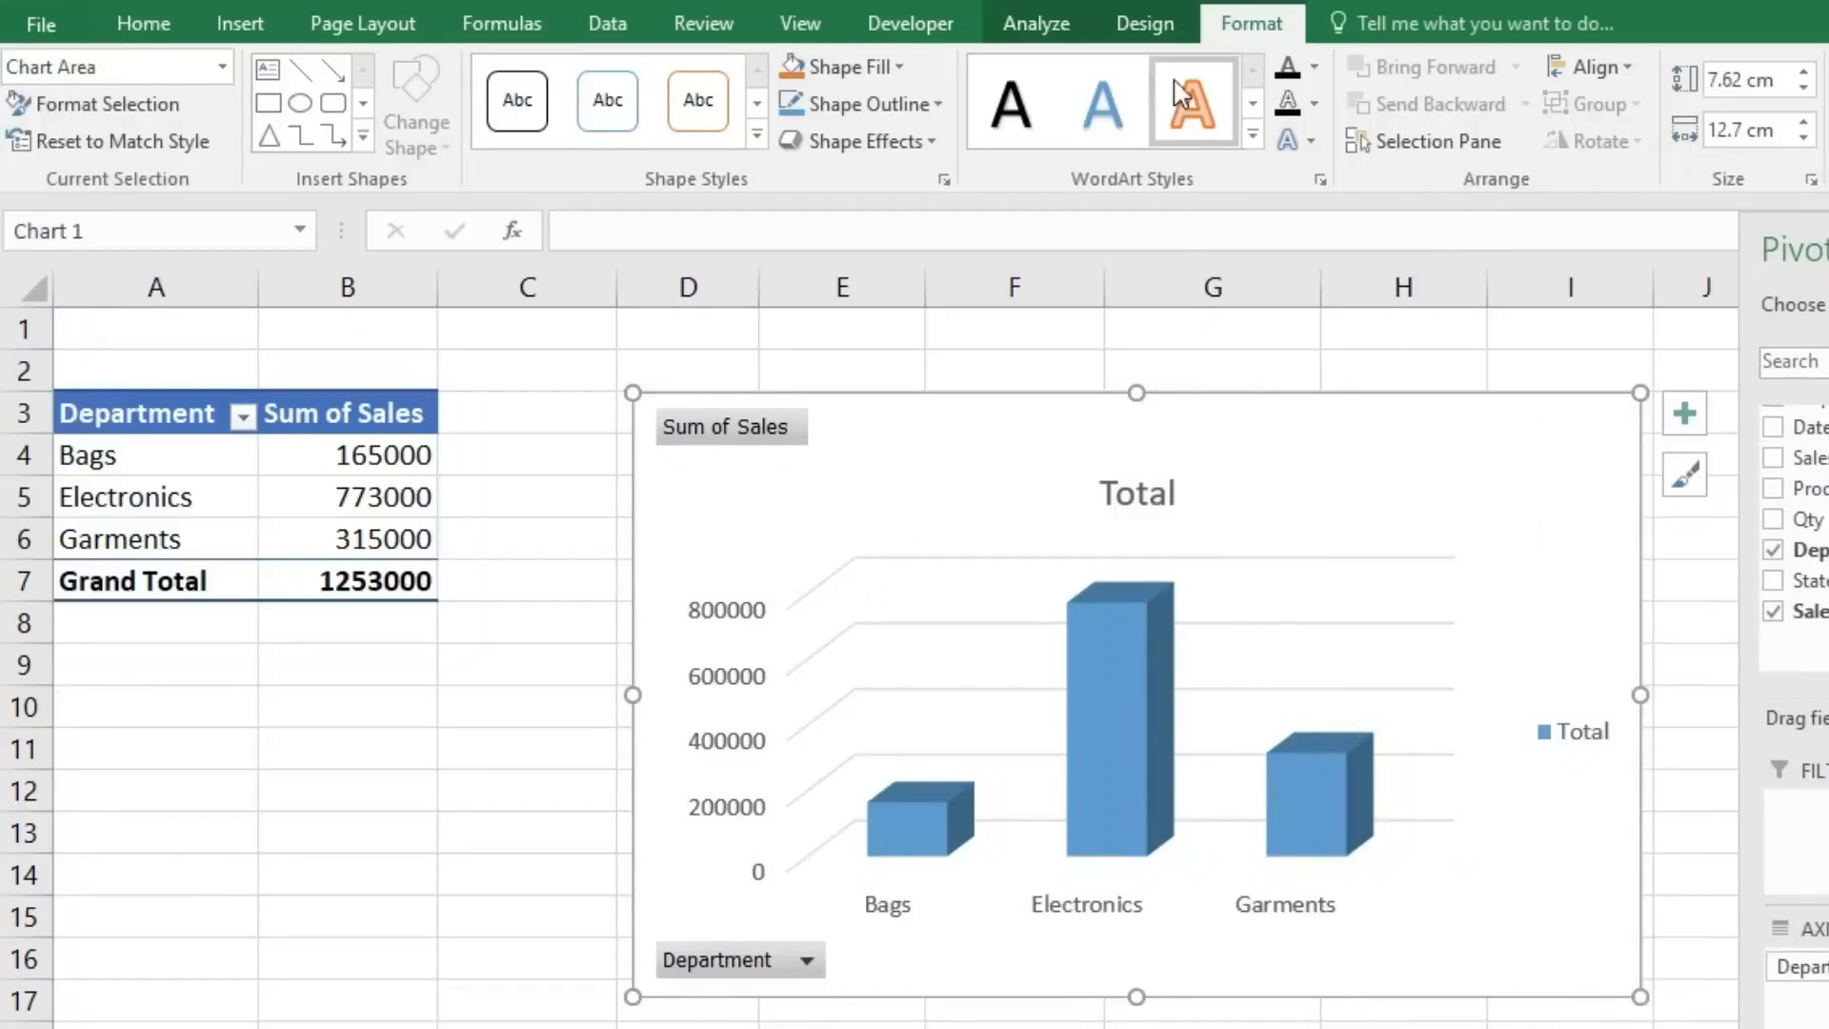
Step: Apply the chart style with fading blue columns and data labels to the department PivotChart, and examine the Electronics column
left_click(1164, 30)
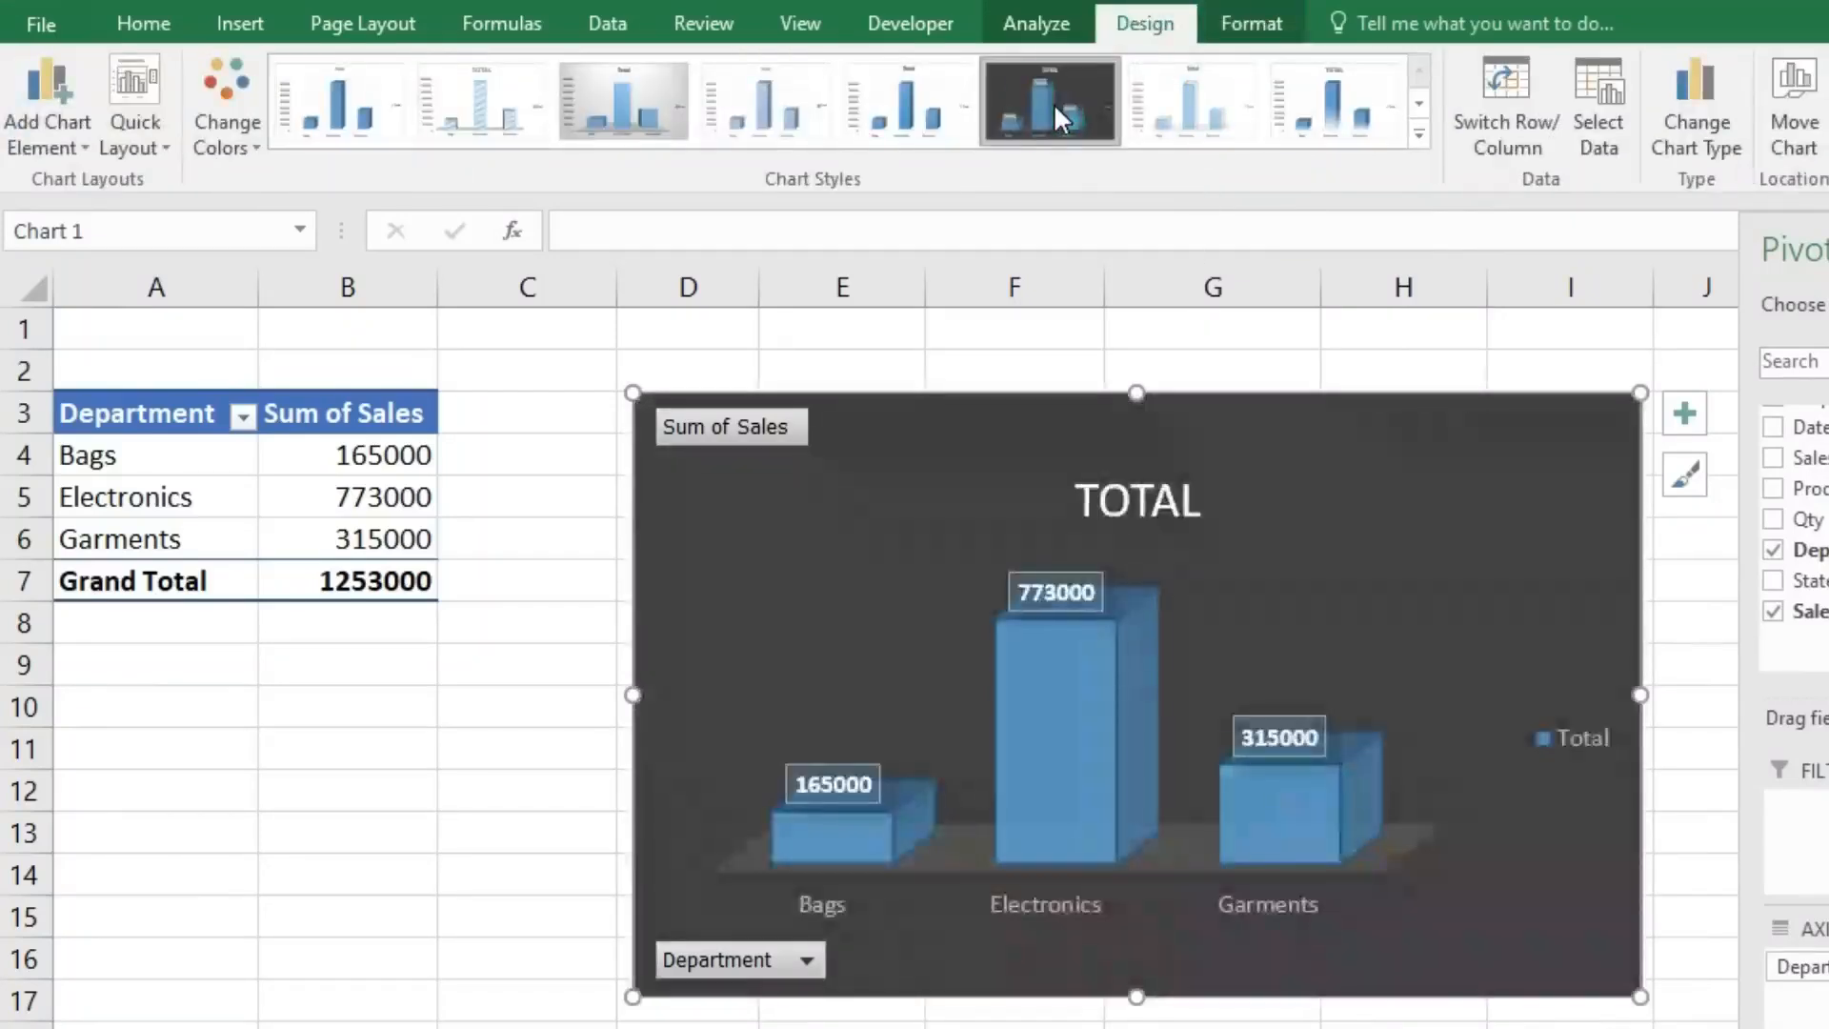
left_click(1186, 126)
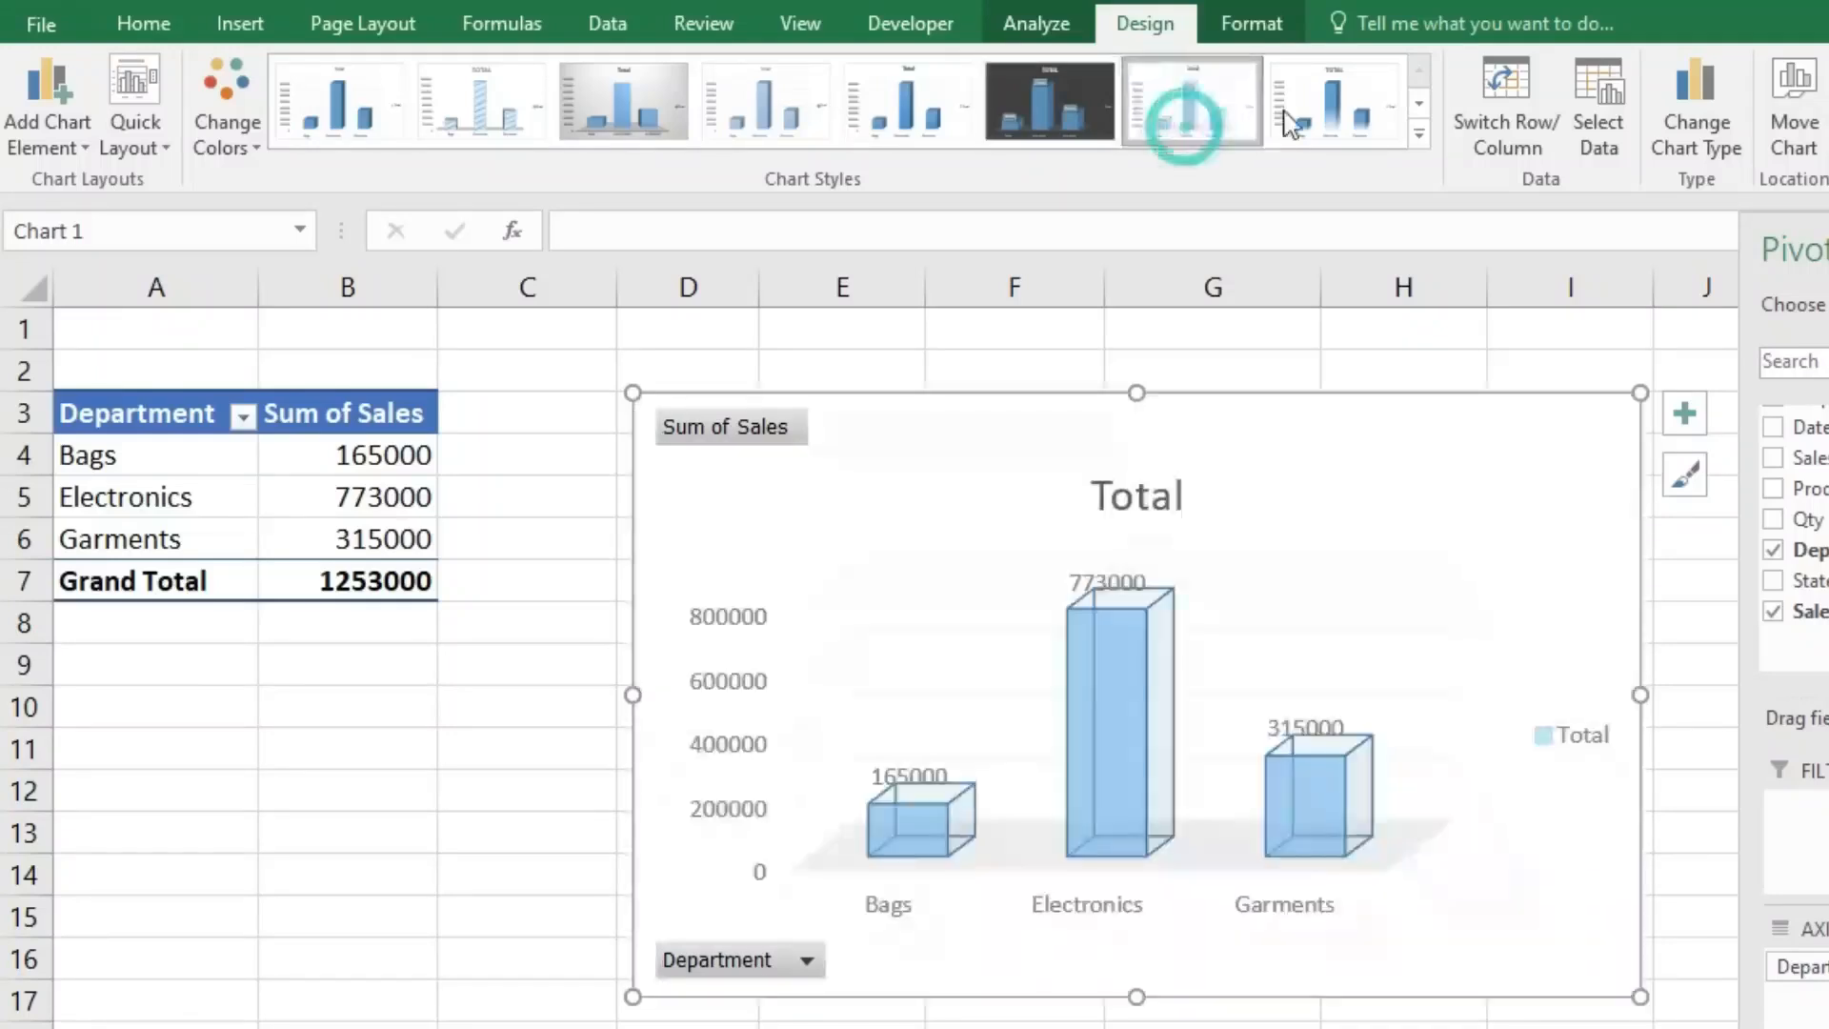
left_click(1335, 89)
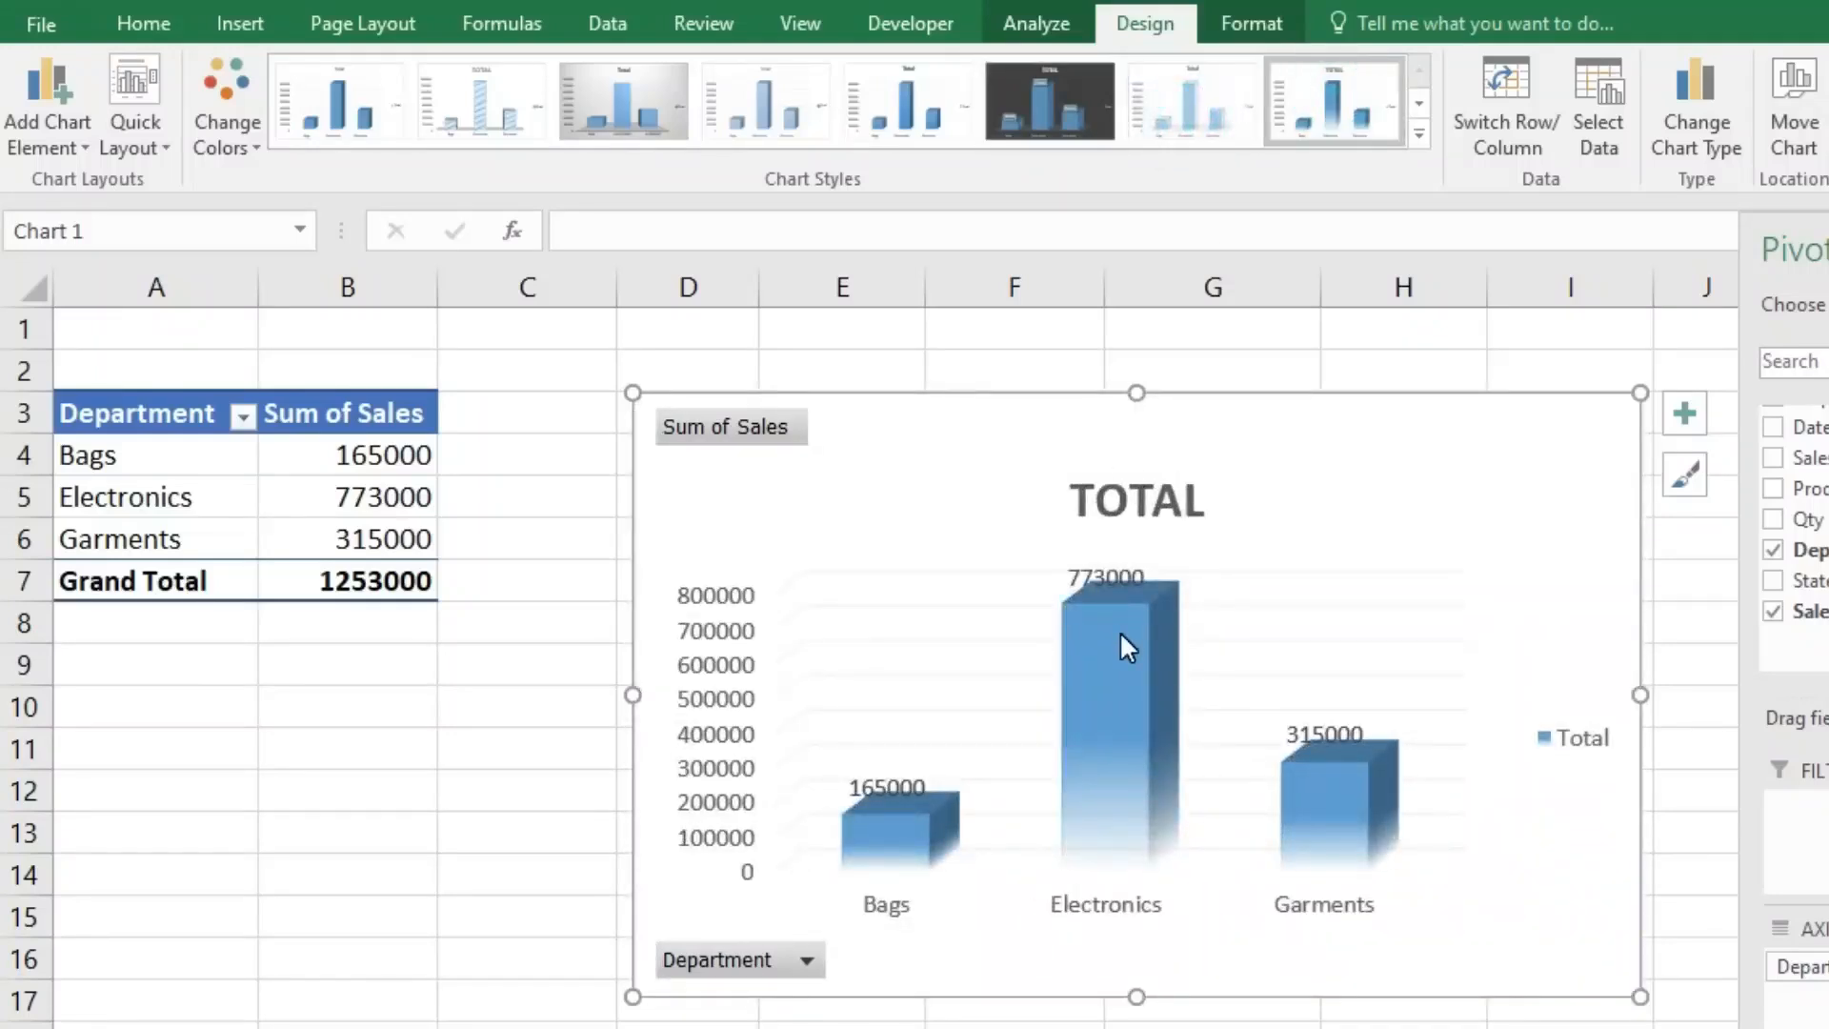
mouse_move(1072, 765)
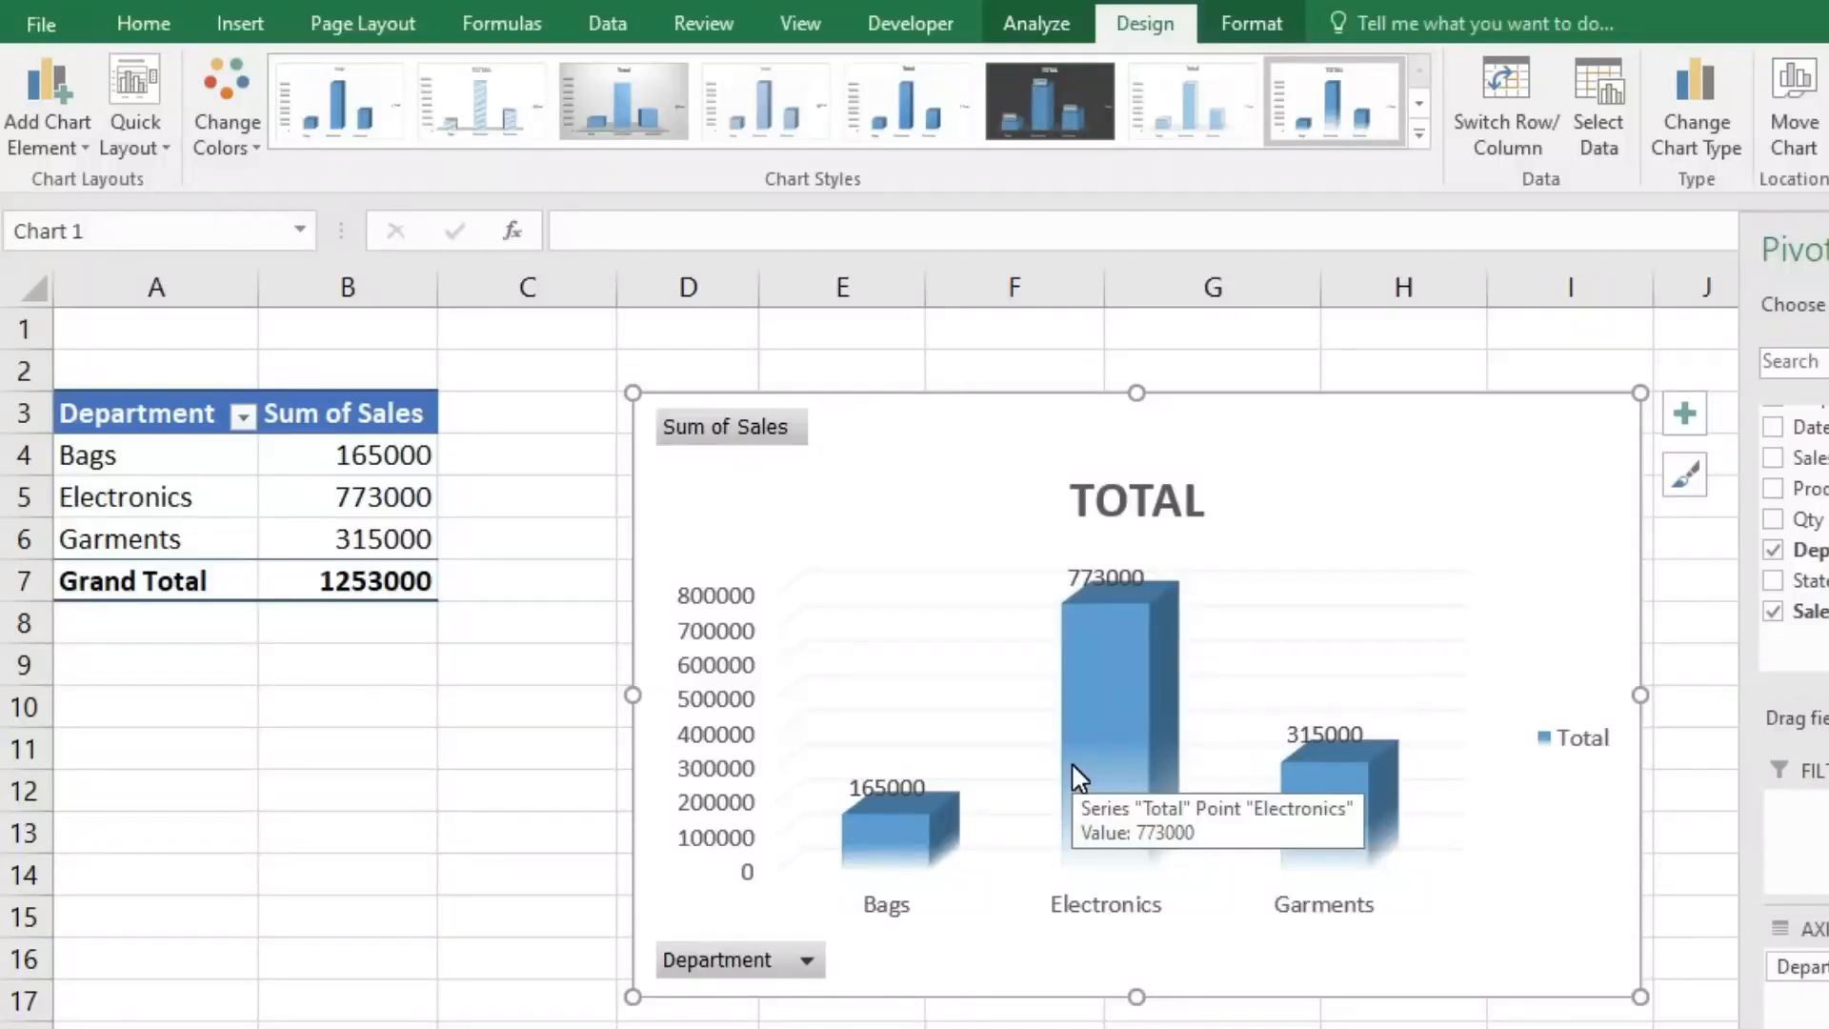
Step: Delete the department PivotChart and clear all fields from the PivotTable
key("Delete")
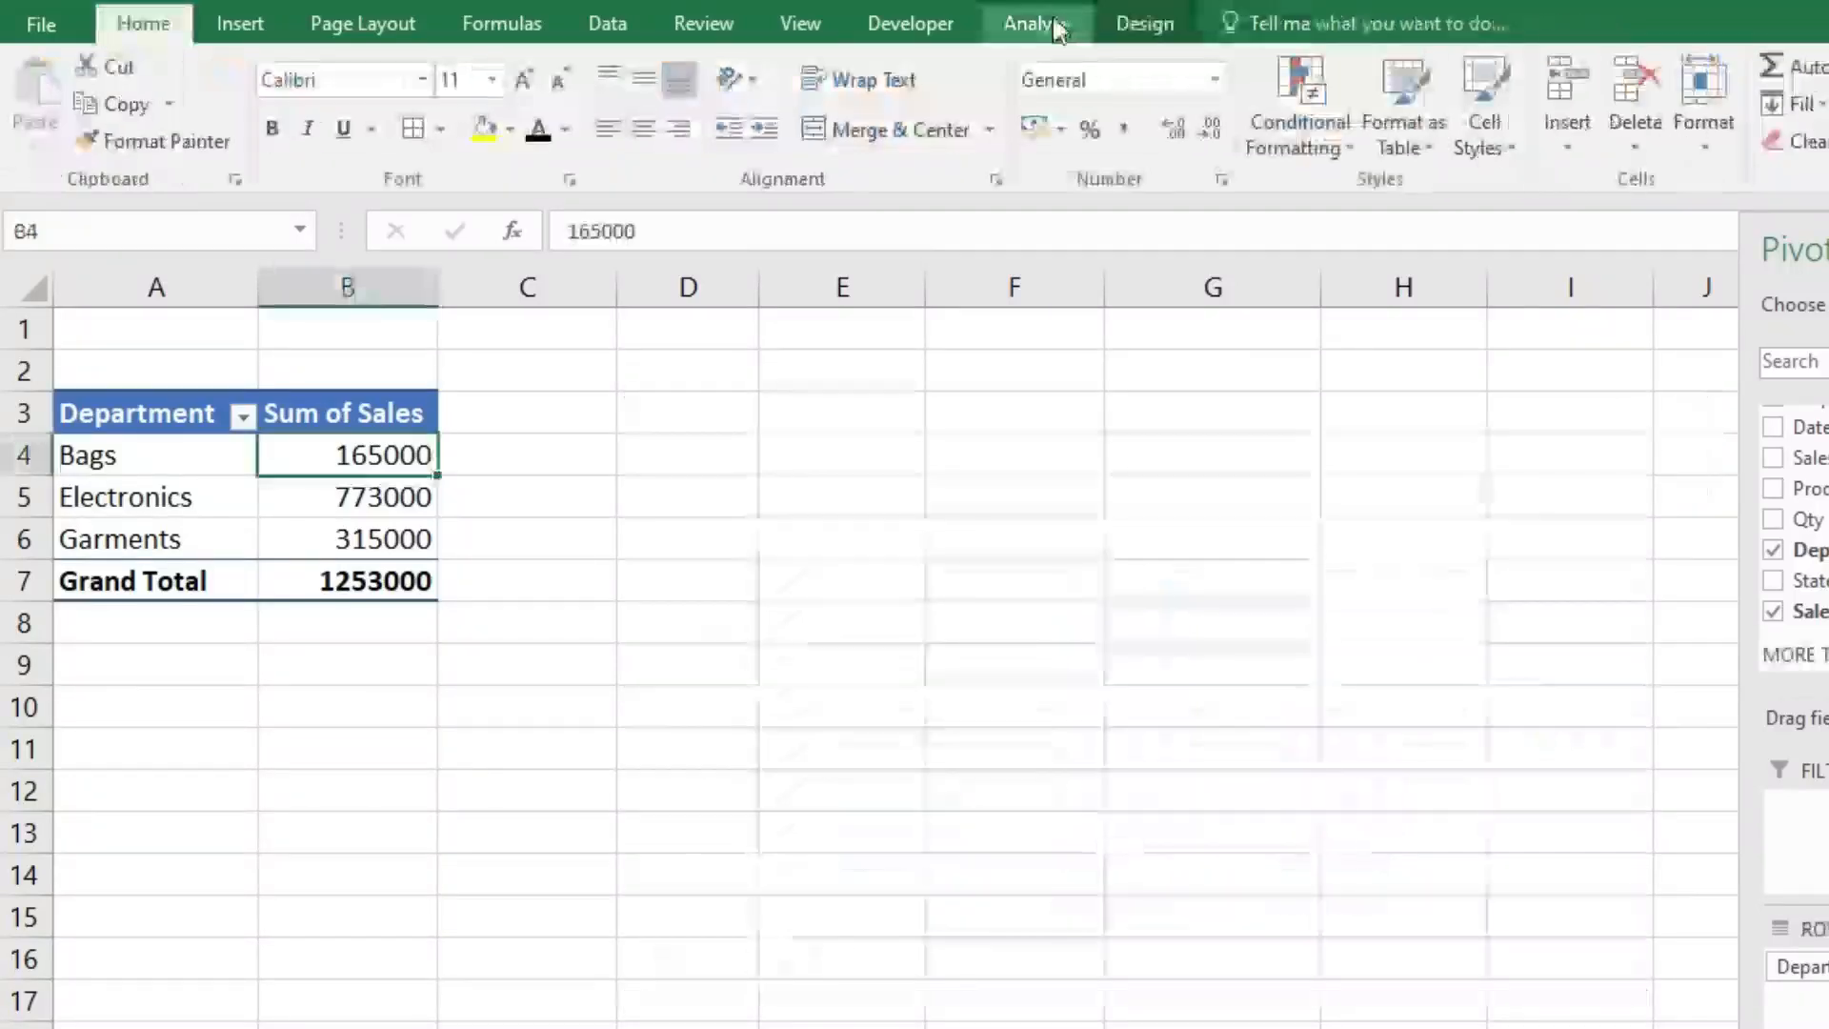
left_click(1037, 23)
left_click(1246, 67)
left_click(1286, 113)
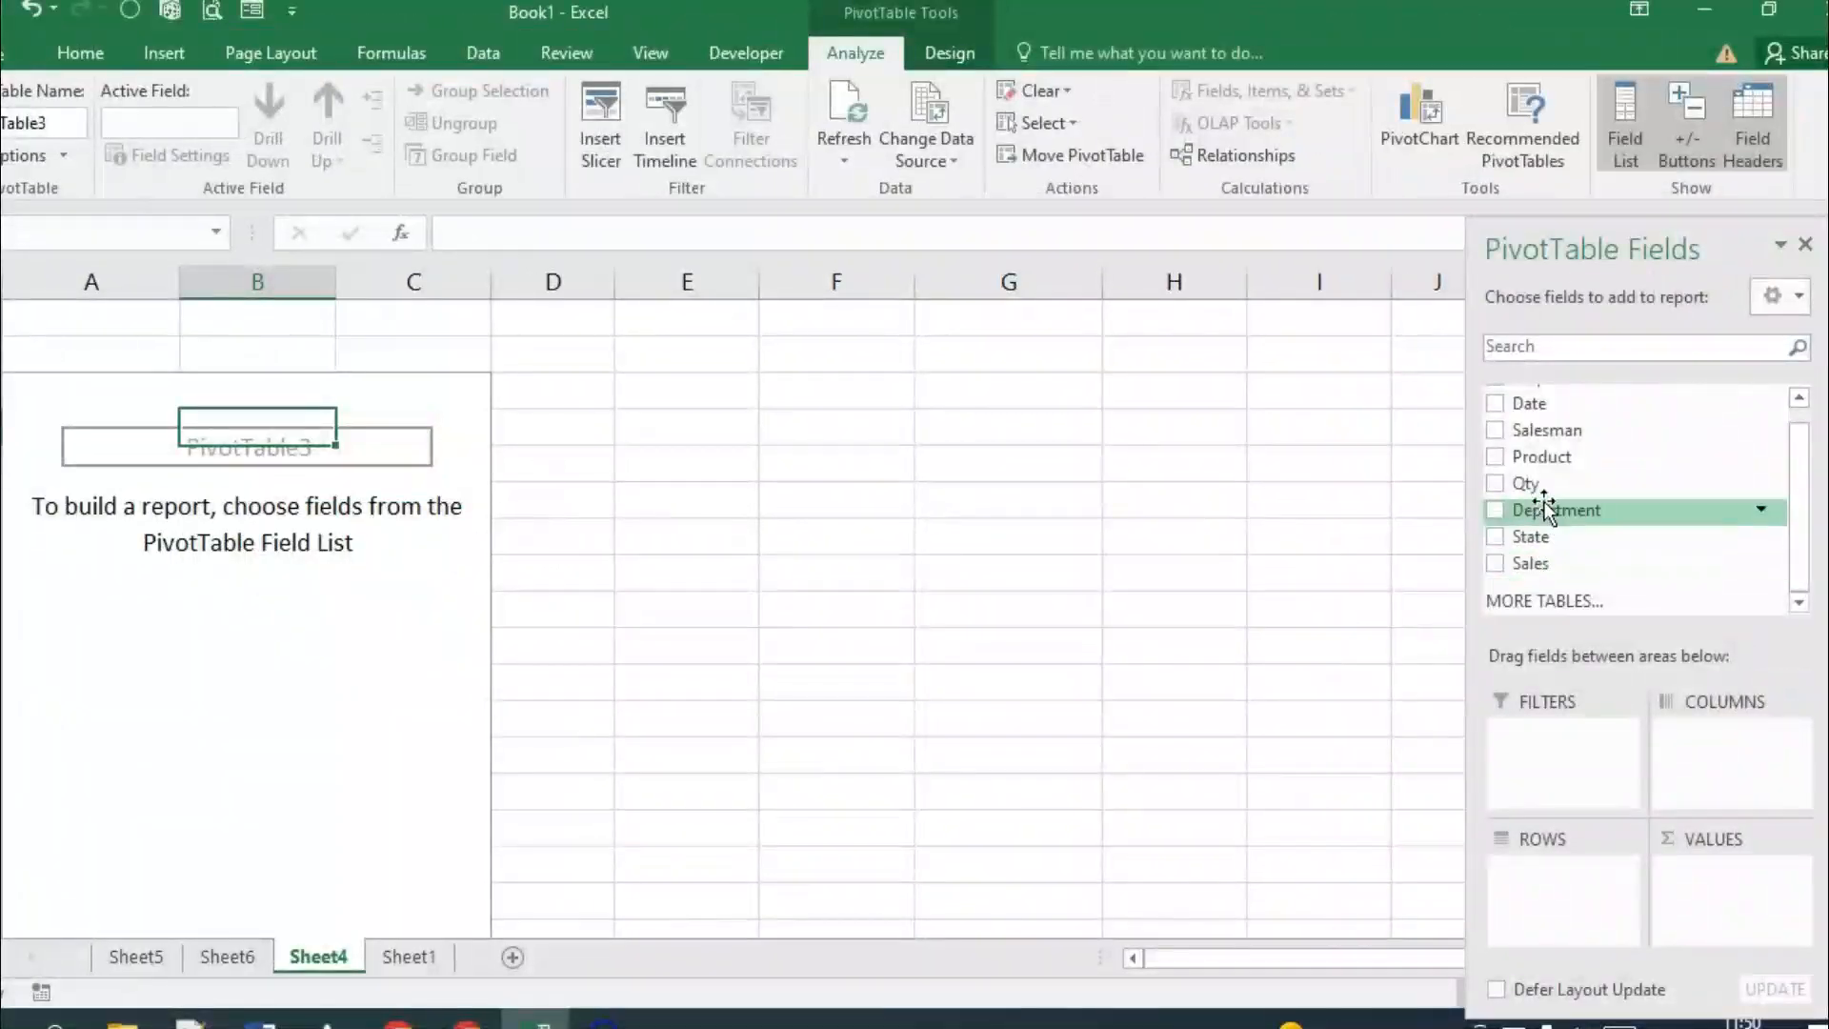
Step: Lay out the PivotTable with Product in rows, Sales in values and Department as a report filter
left_click_drag(1540, 456, 1540, 891)
left_click_drag(1531, 563, 1692, 873)
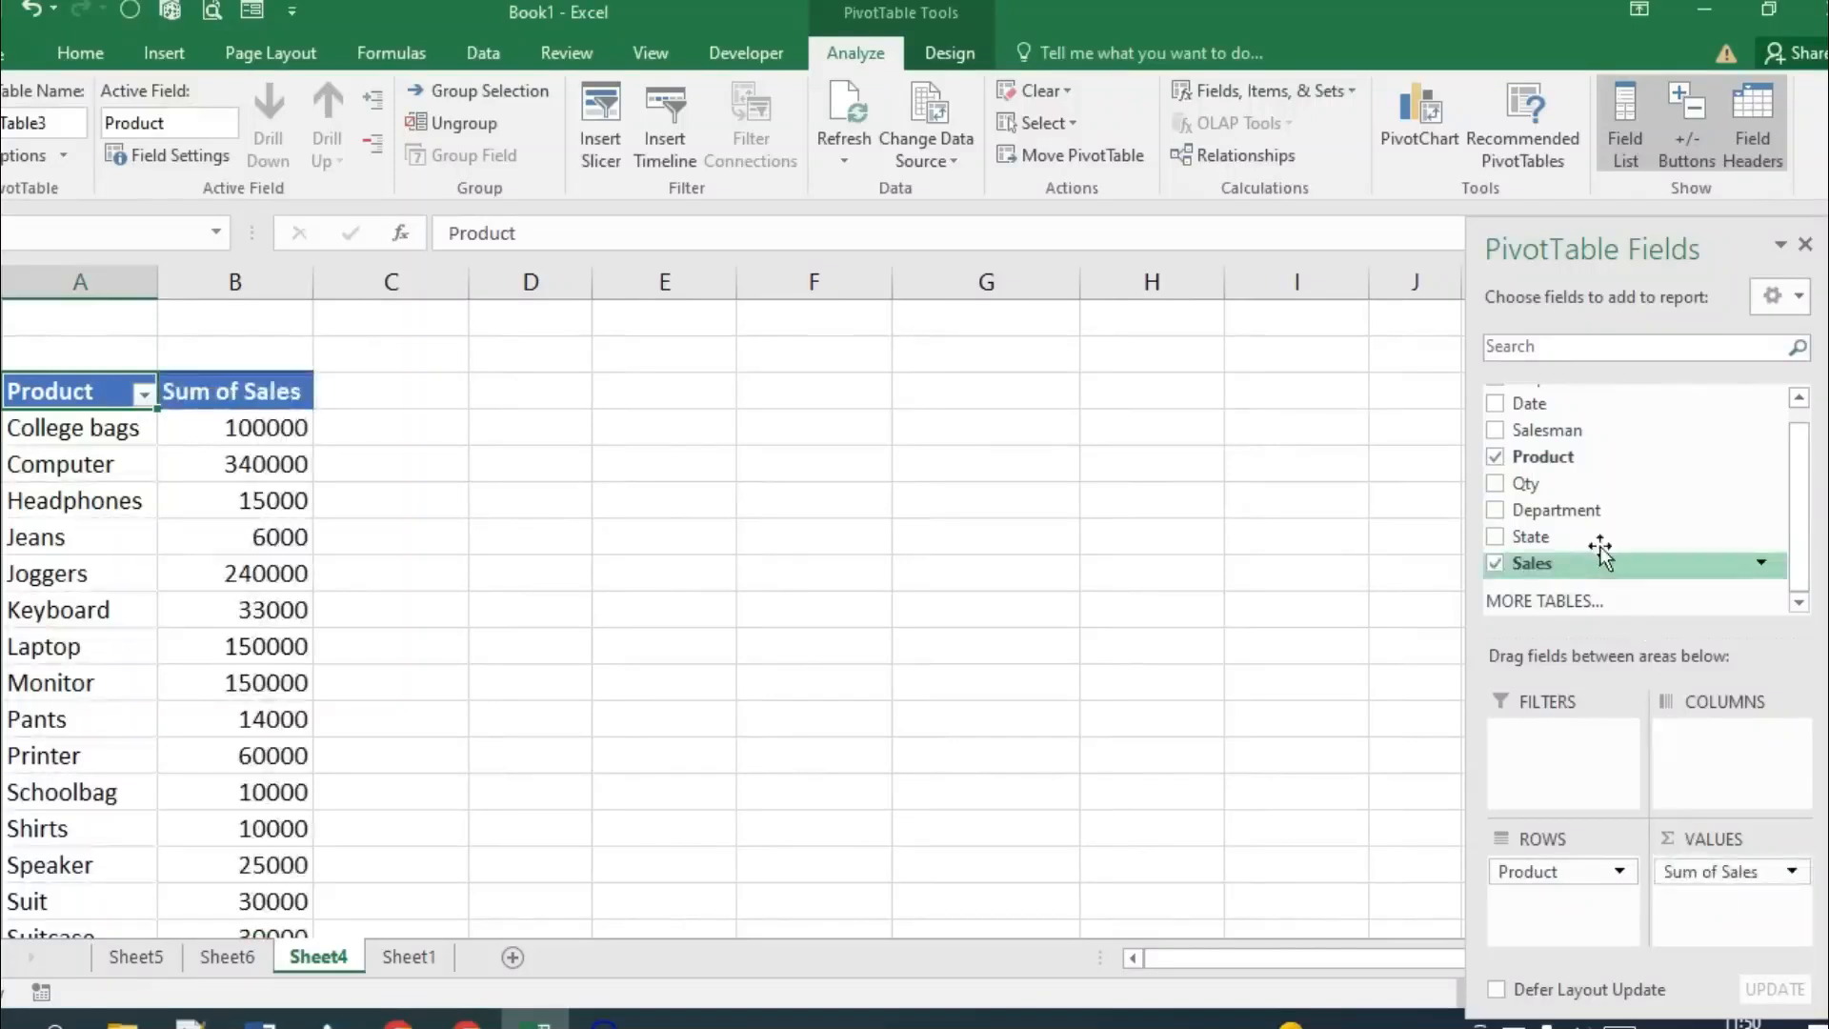
left_click_drag(1581, 511, 1570, 746)
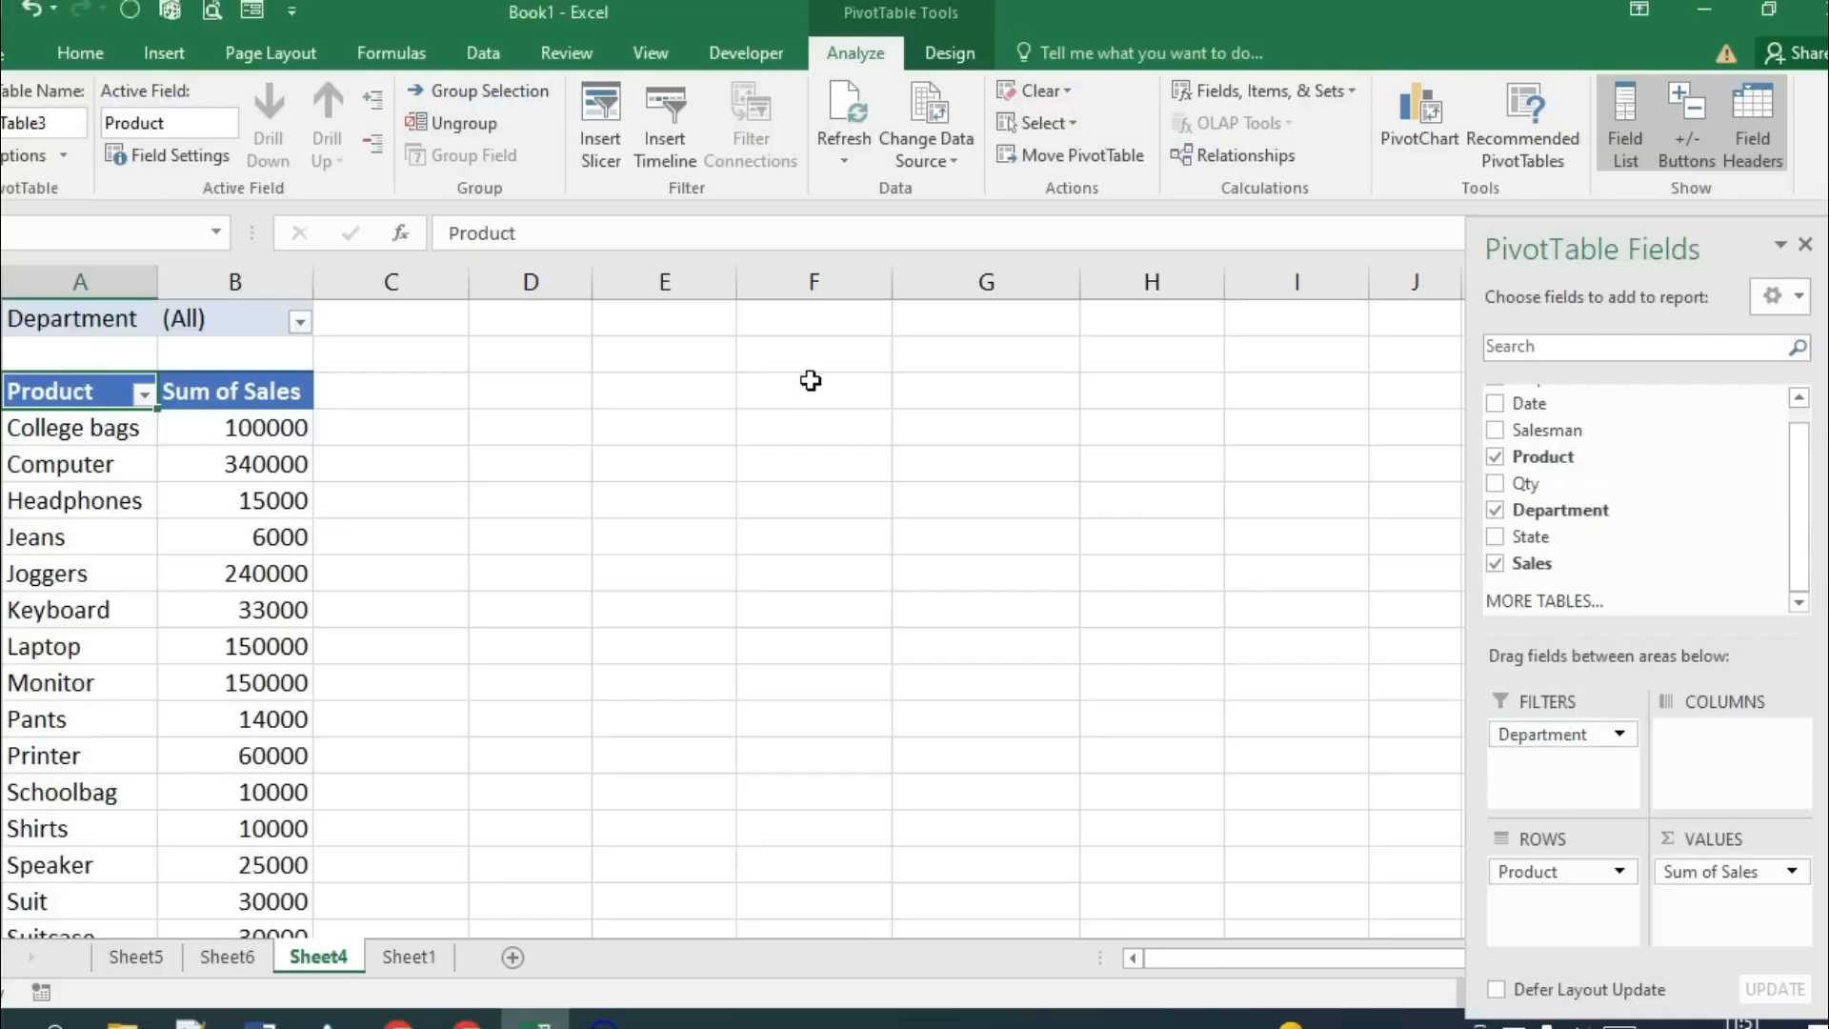
Step: Filter the PivotTable report to the Electronics department
left_click(300, 323)
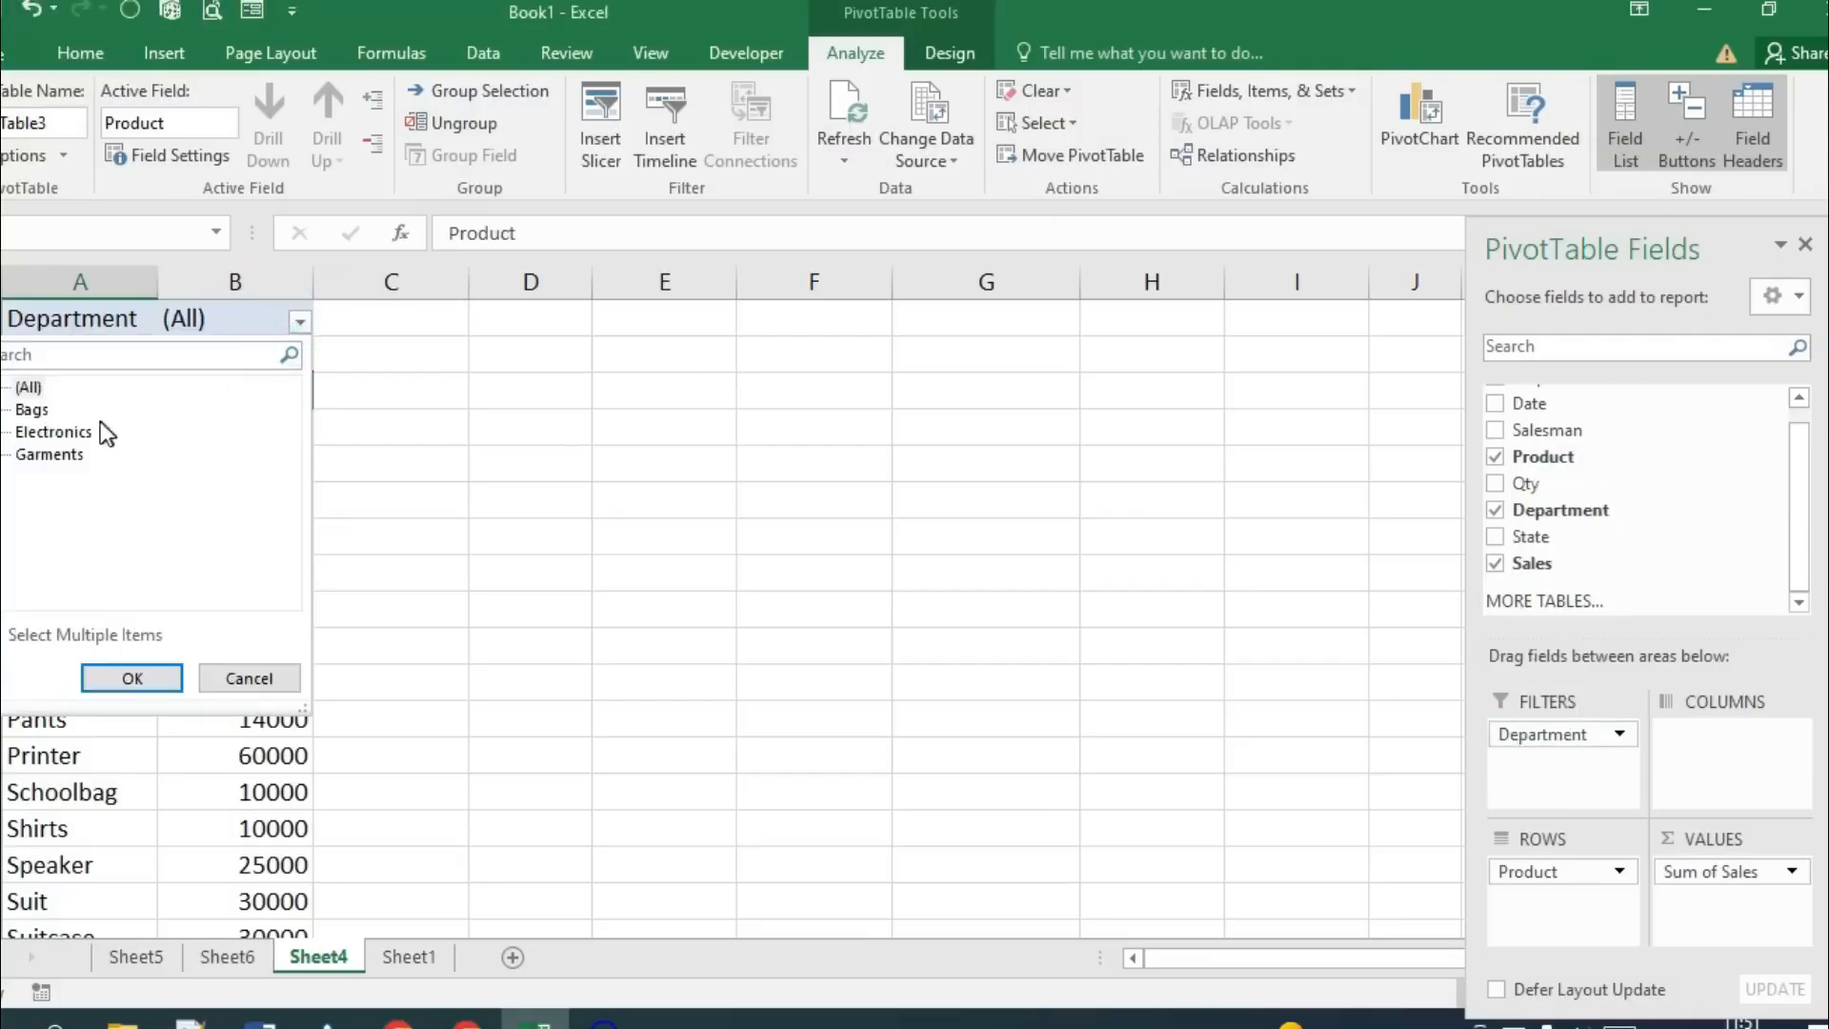
left_click(55, 431)
left_click(131, 677)
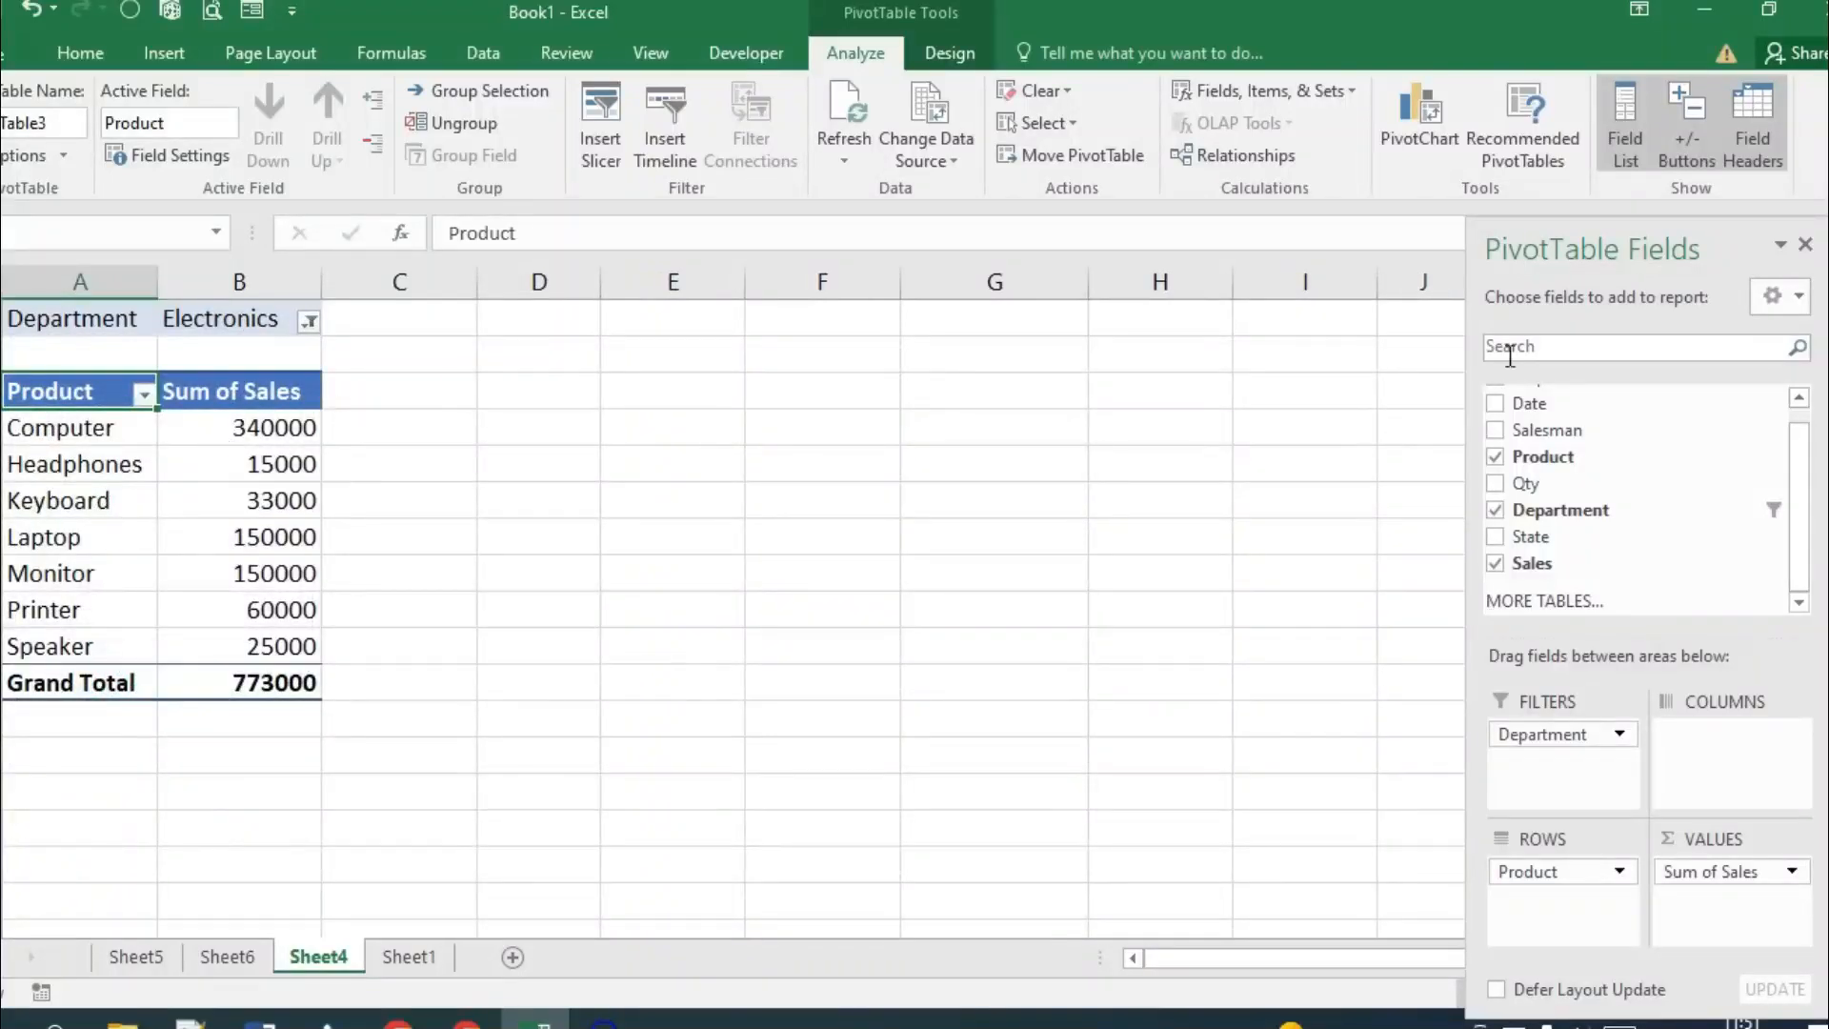
Step: Insert a 3-D Clustered Column PivotChart of the filtered product sales and shift it slightly upward beside the table
left_click(1440, 125)
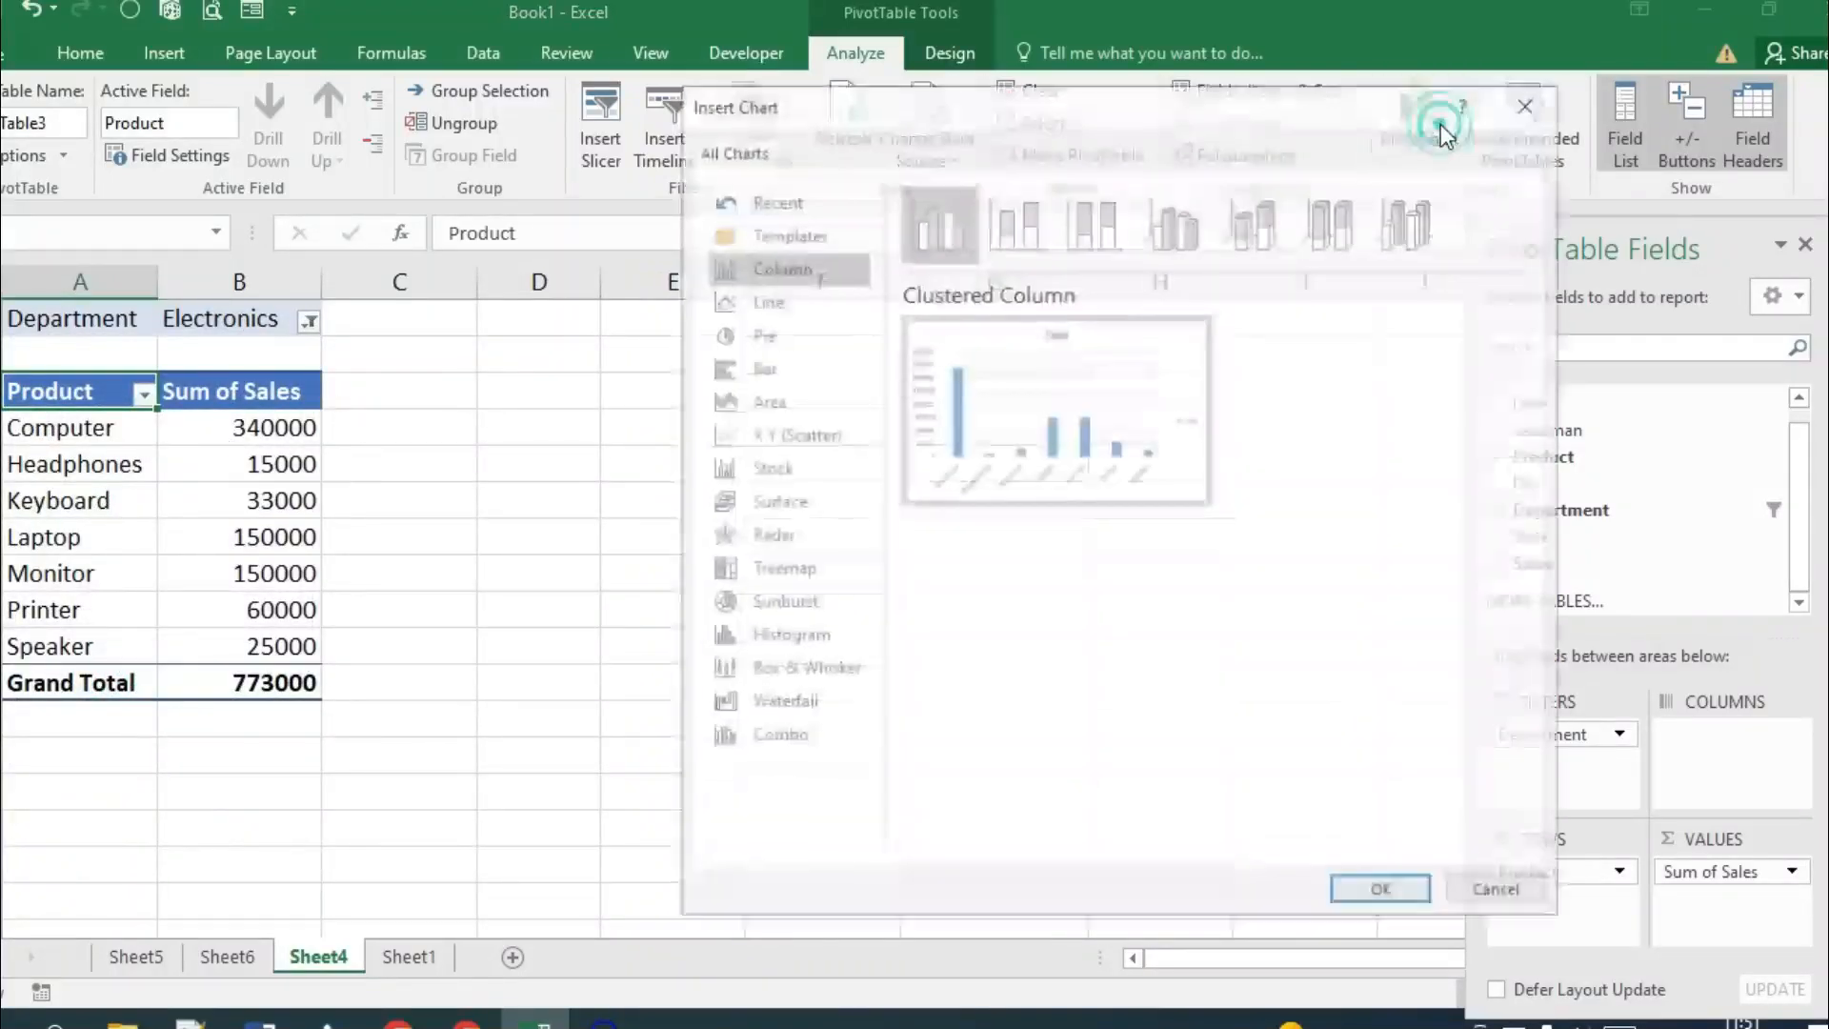
left_click(1173, 220)
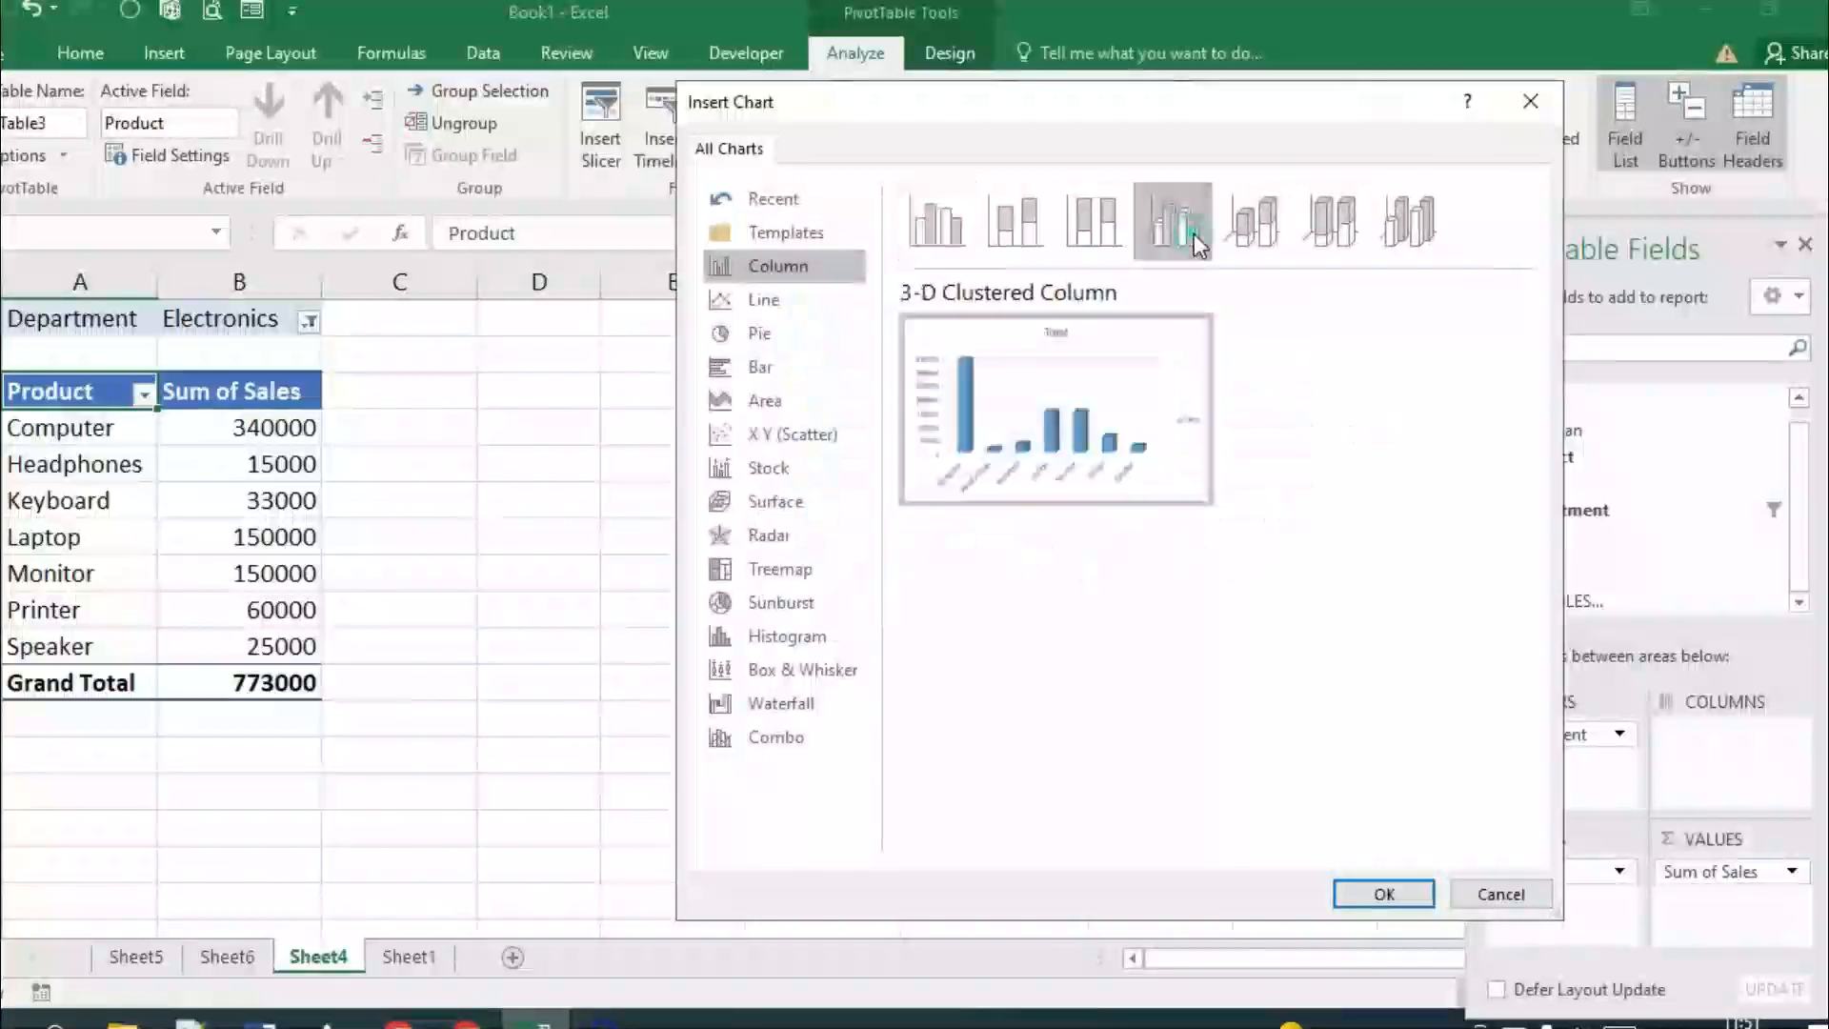
left_click(1376, 898)
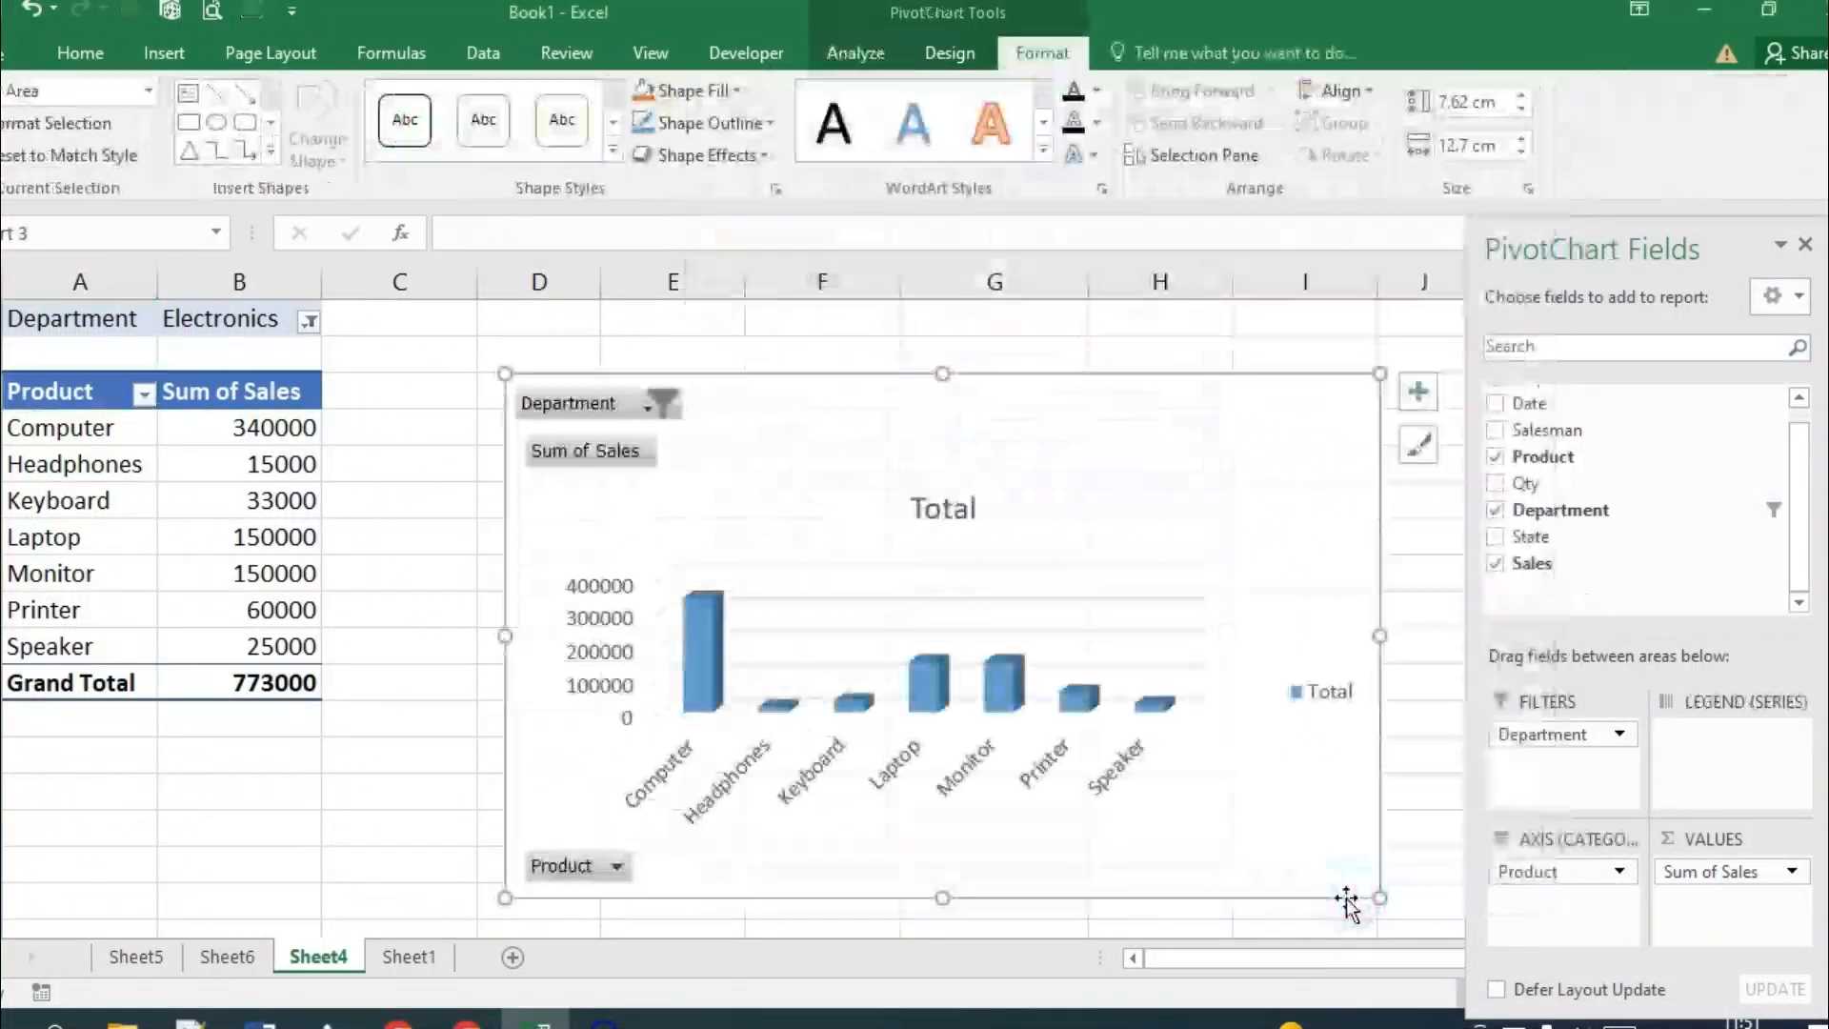
left_click_drag(851, 440, 839, 406)
Step: Give the product sales PivotChart the style with fading blue columns and data labels
left_click(950, 53)
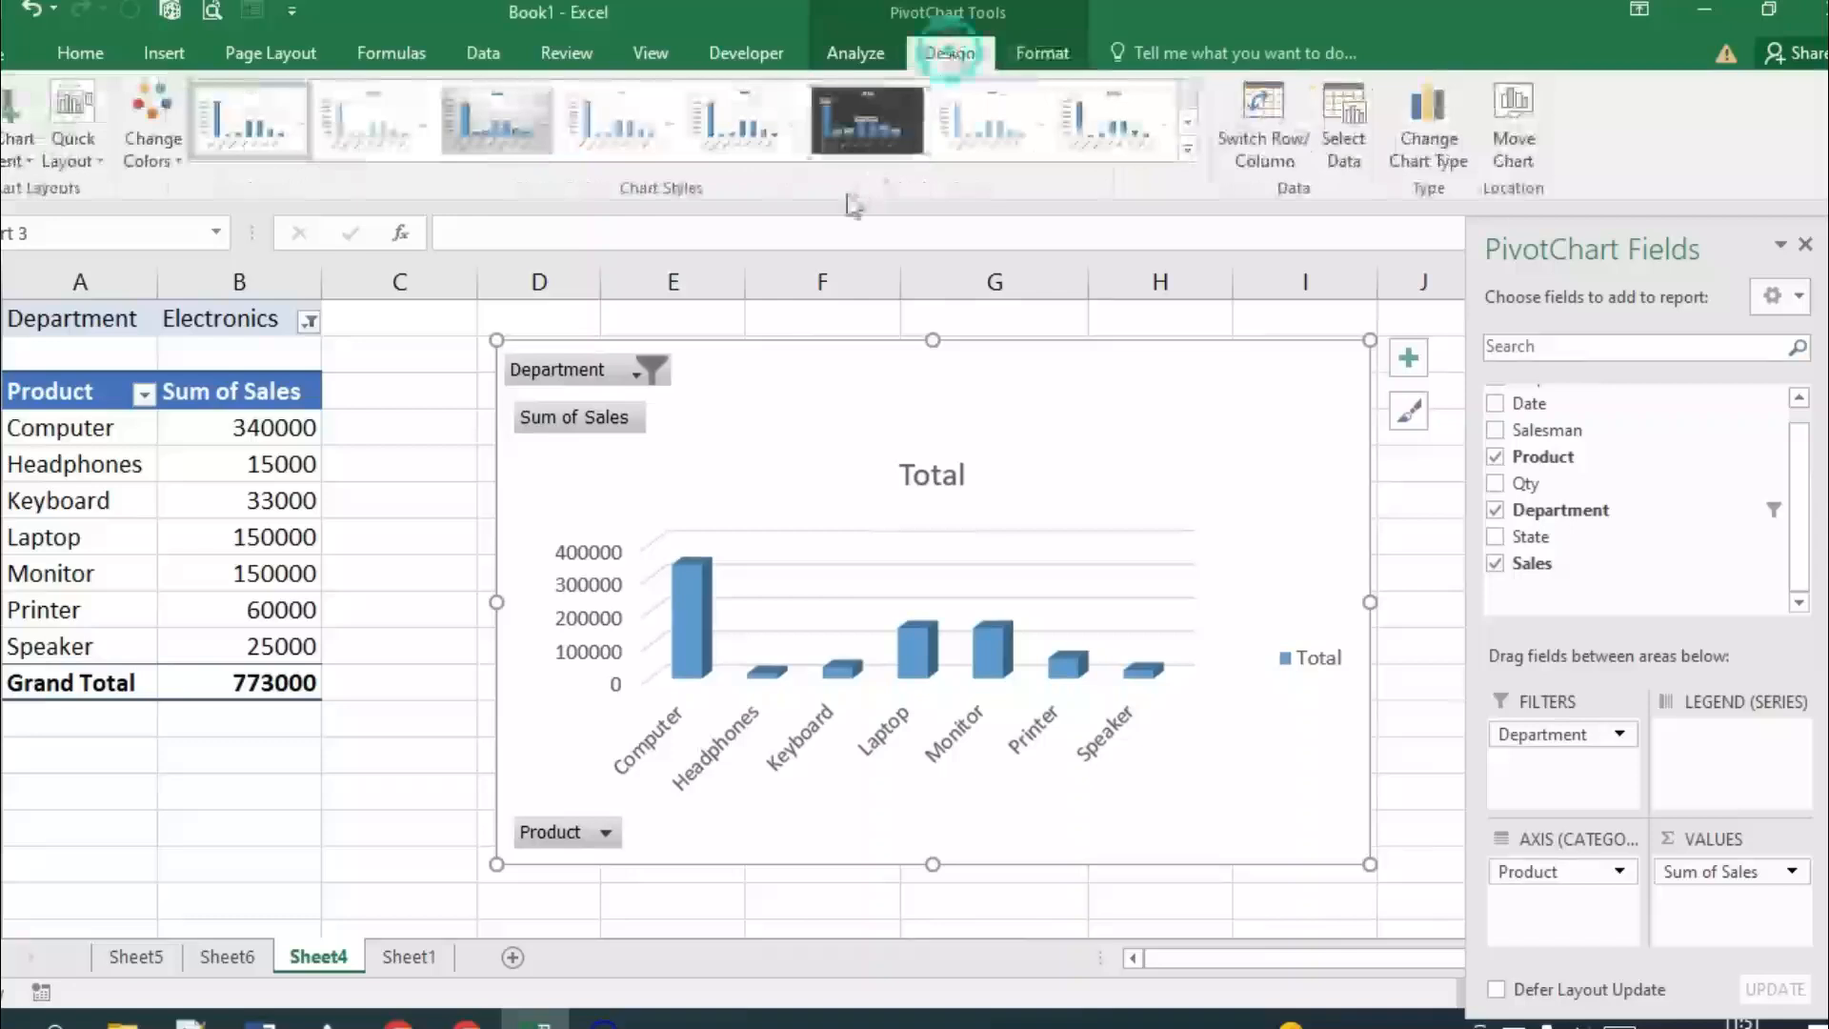
left_click(1084, 140)
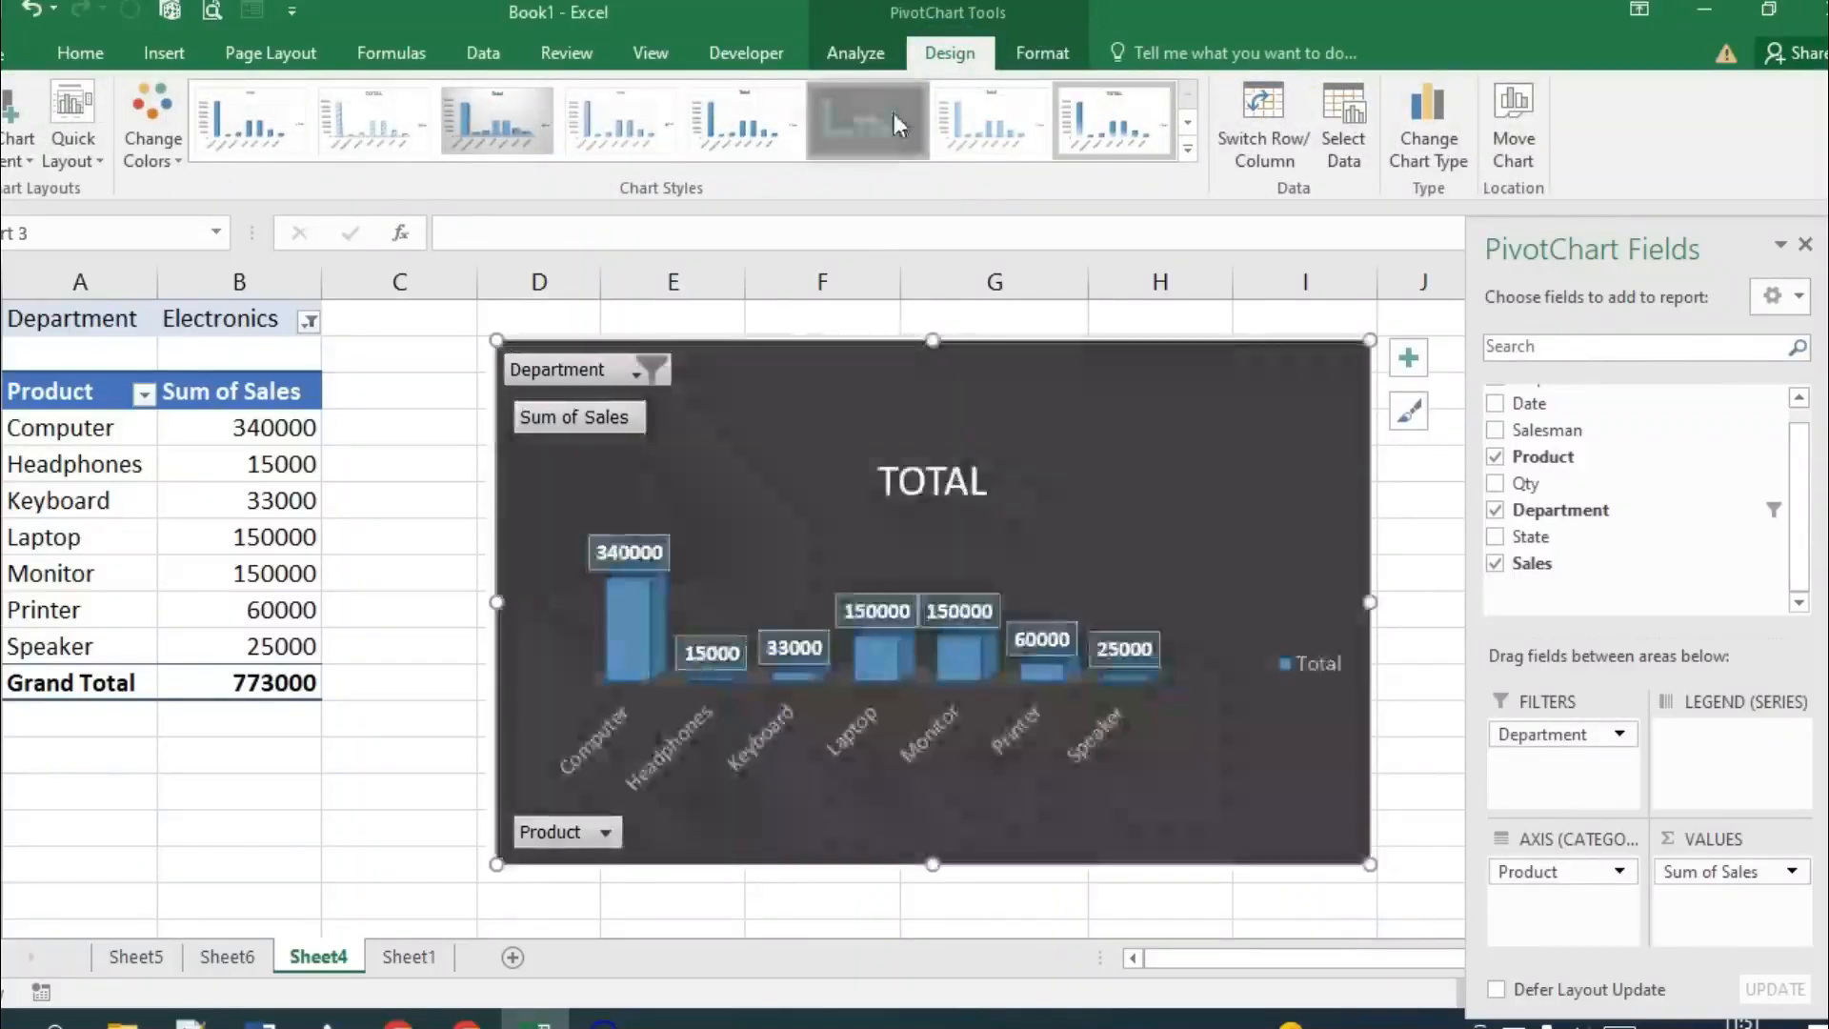
left_click(1128, 106)
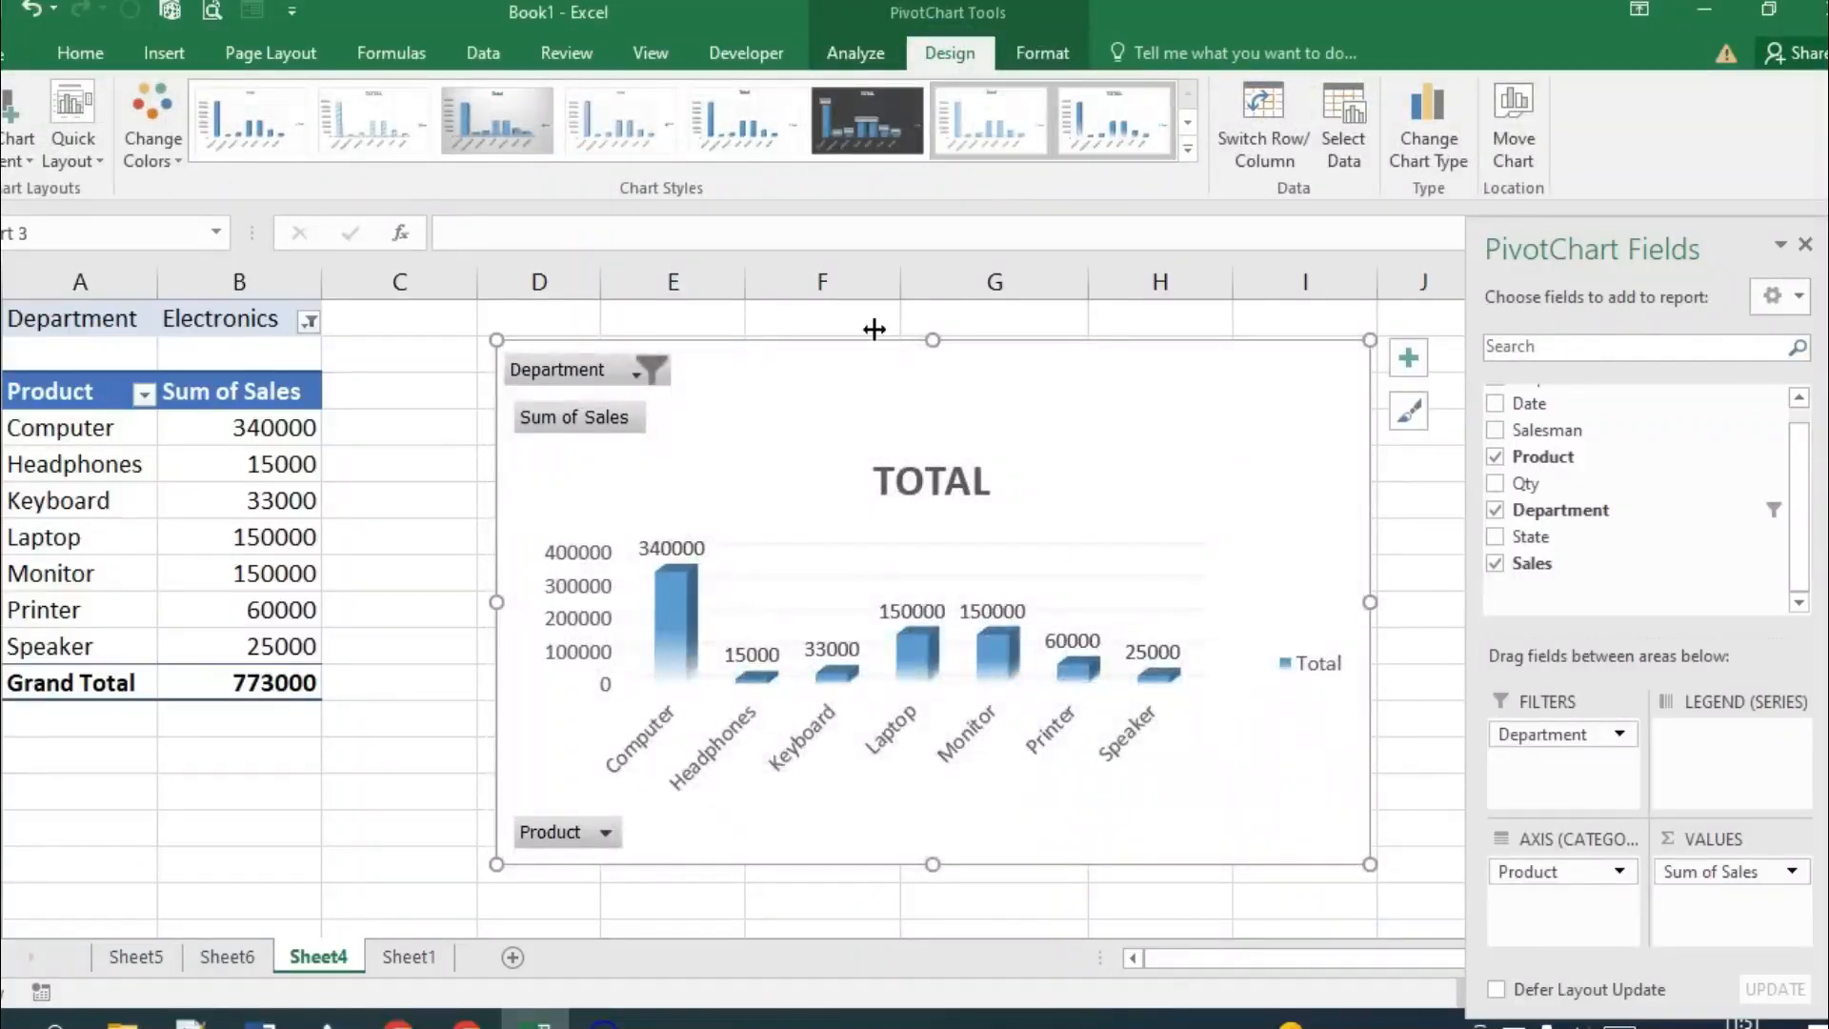
Step: Filter the PivotChart to the Garments department using its Department filter, and look over the product columns
left_click(644, 377)
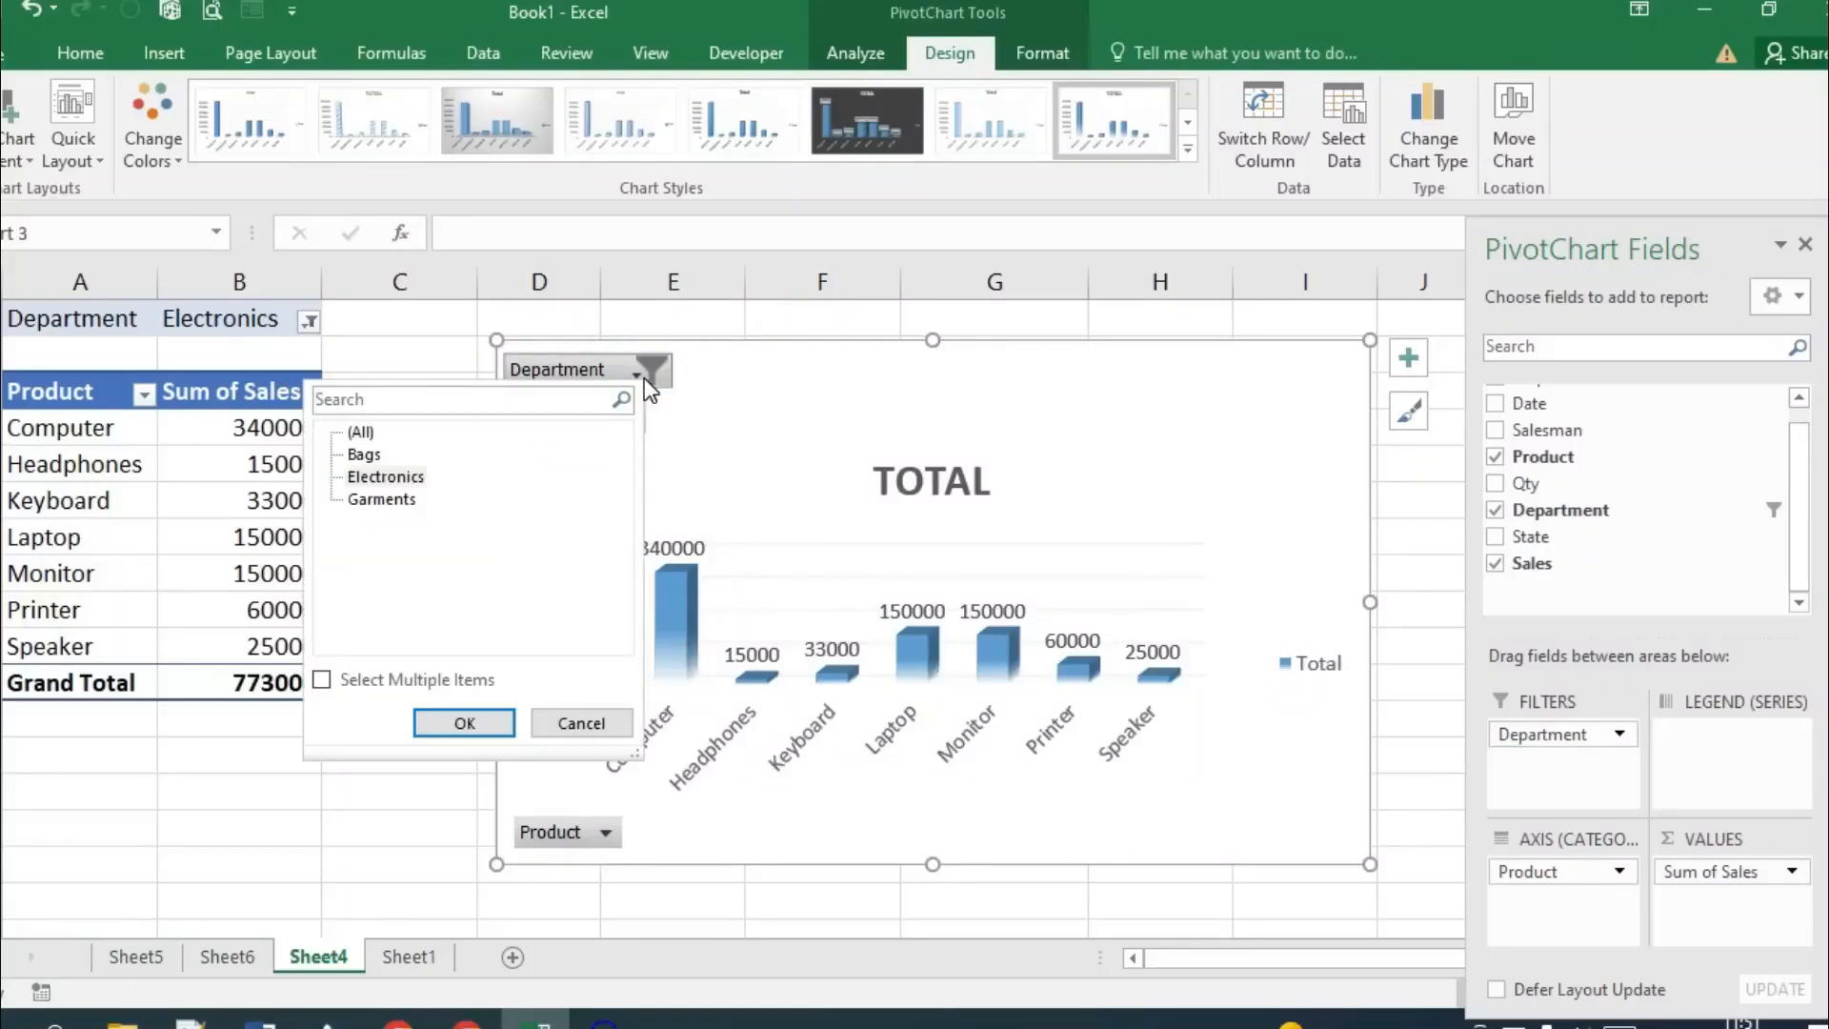
left_click(373, 491)
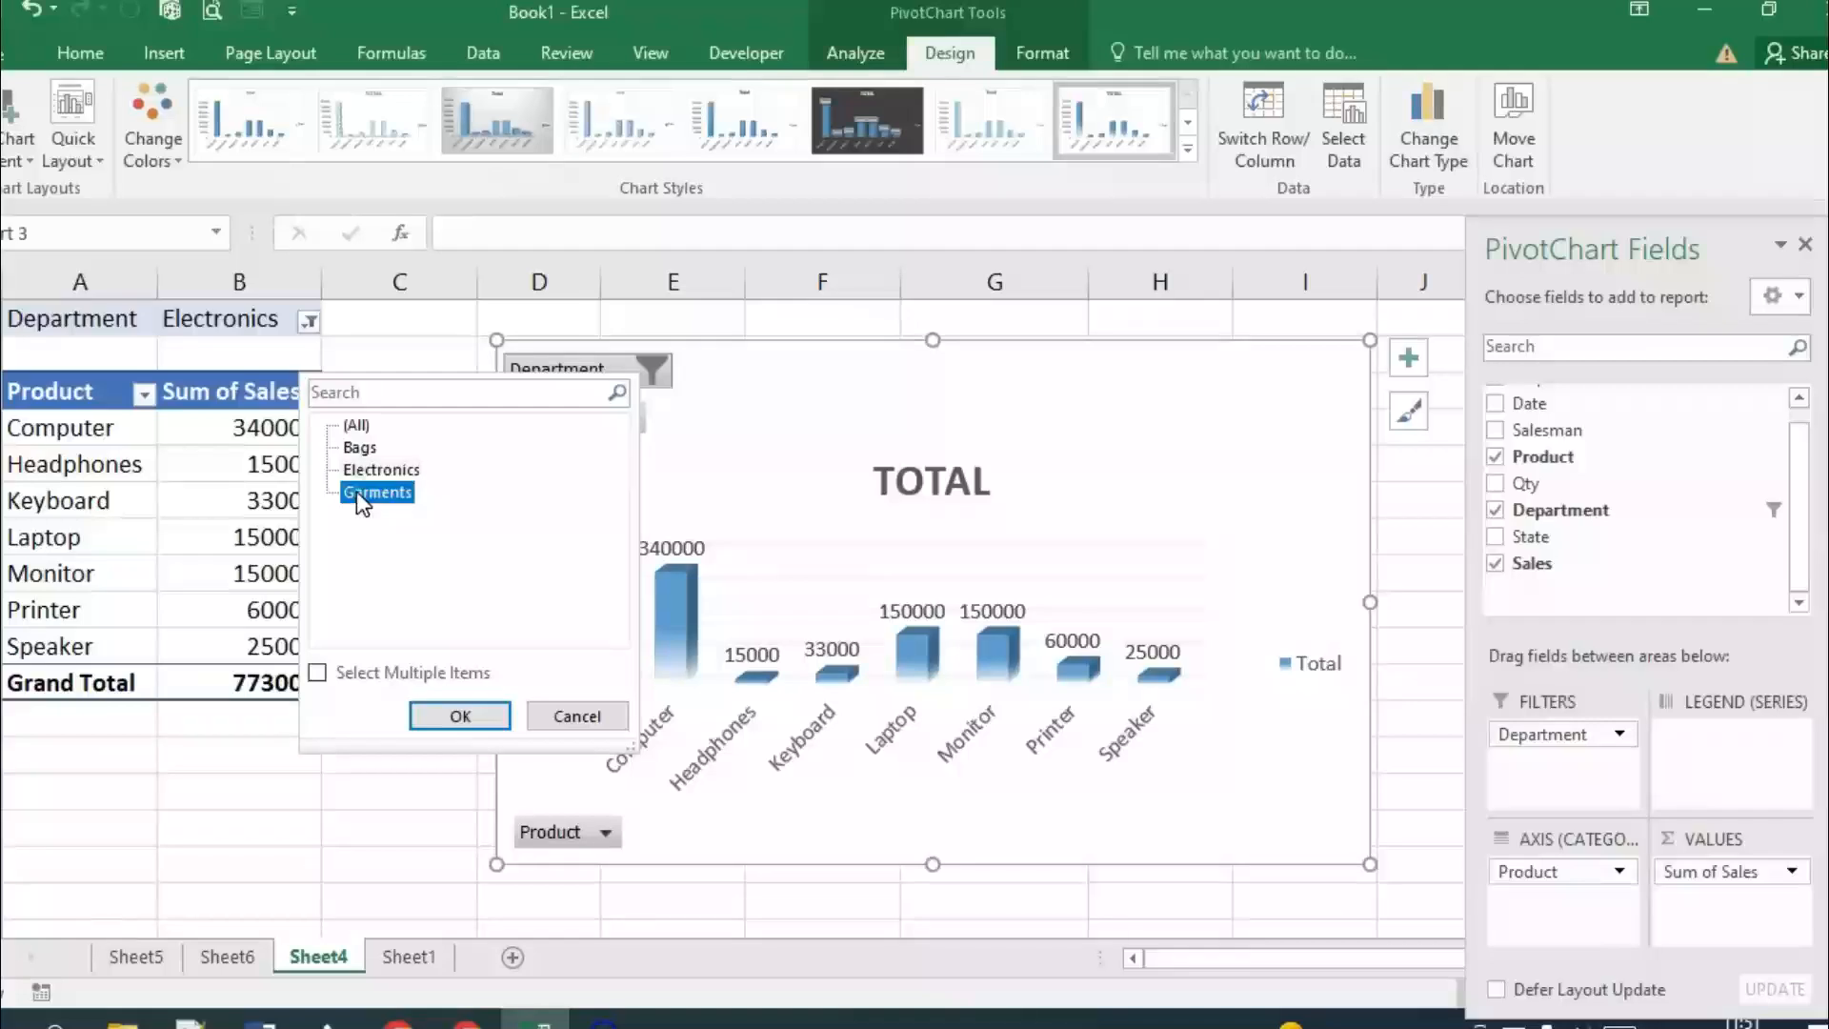
left_click(467, 716)
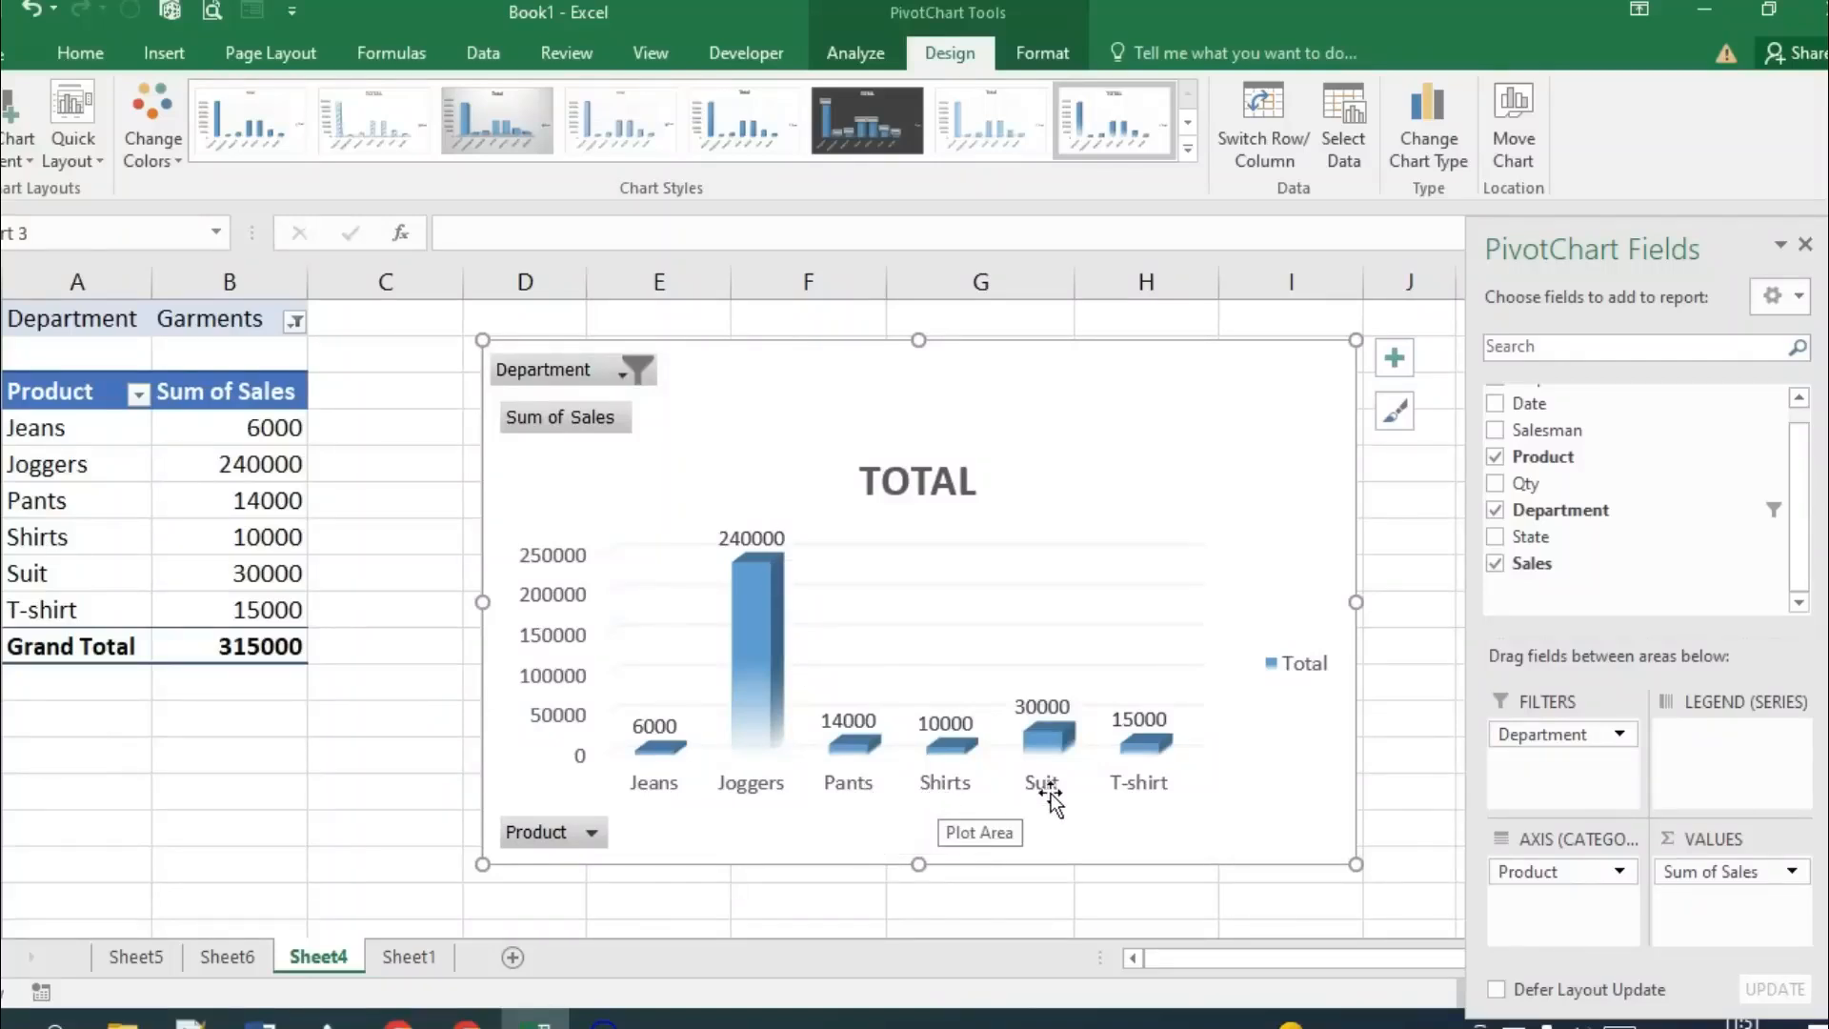
mouse_move(1074, 762)
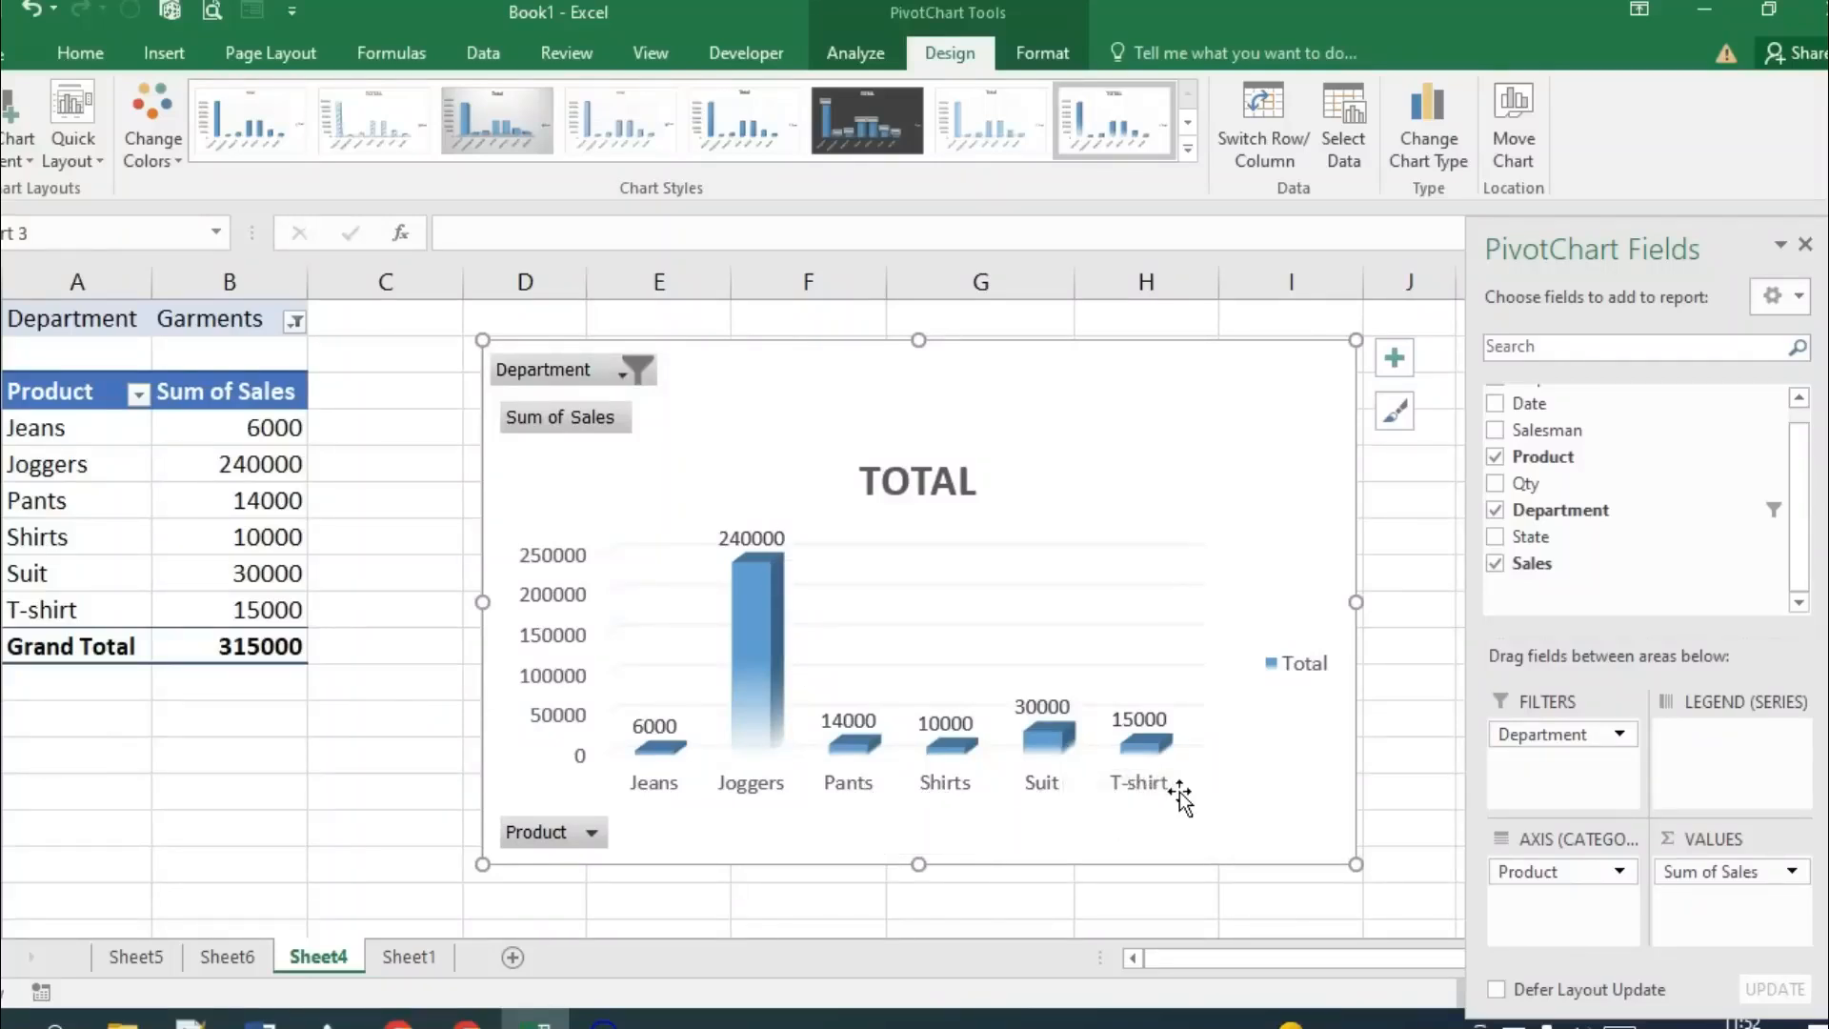
Step: Switch the PivotChart's Department filter to Bags and select the matching PivotTable range to compare it with the chart
left_click(621, 373)
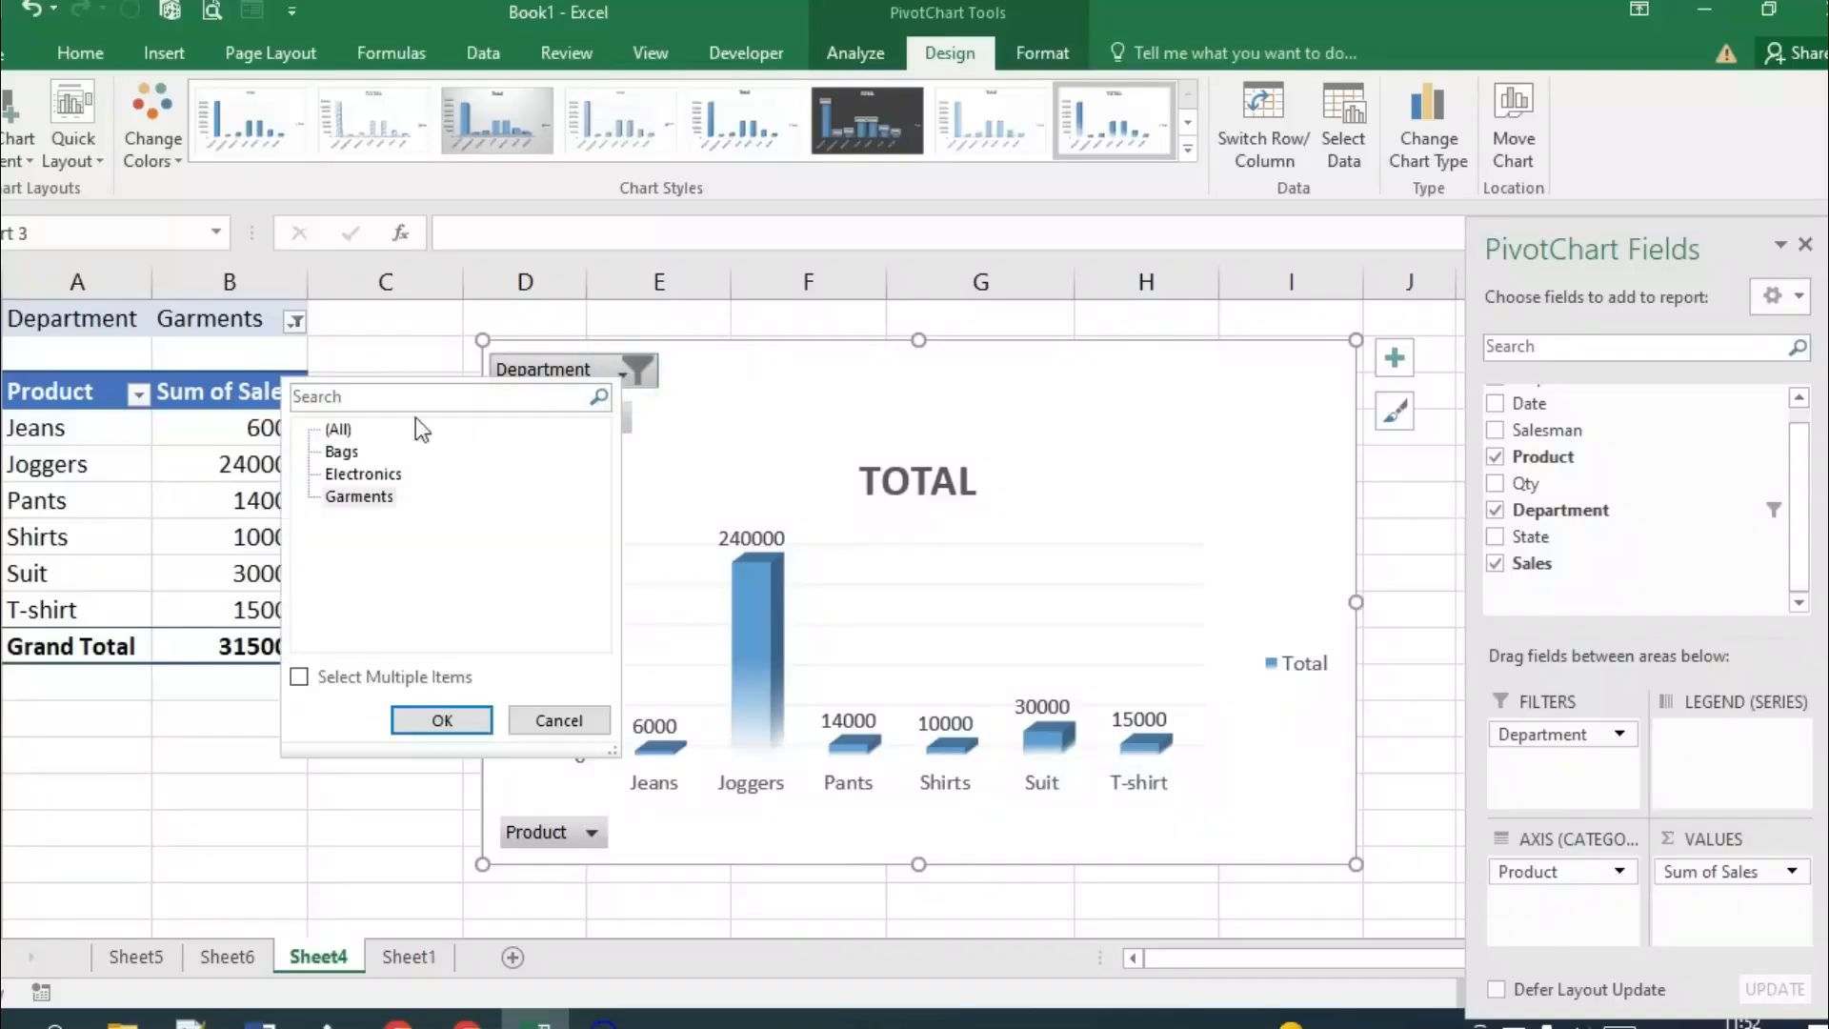
left_click(450, 717)
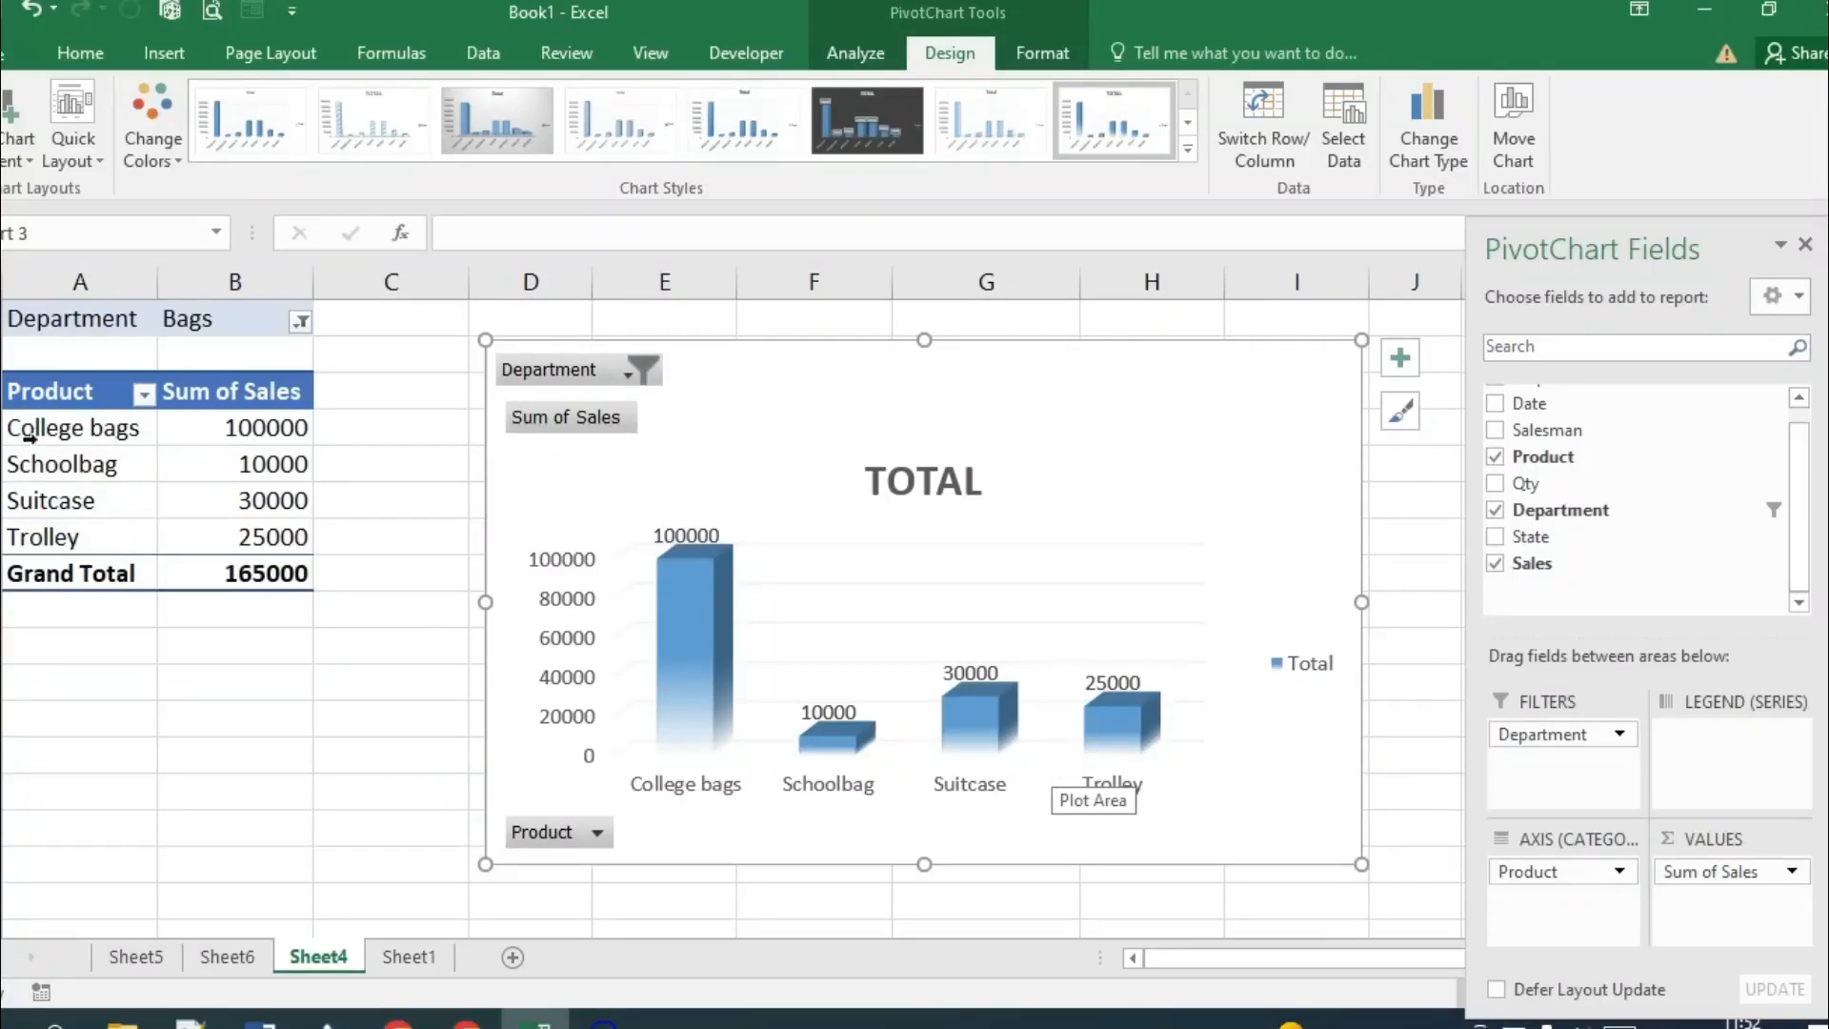
left_click_drag(49, 391, 295, 571)
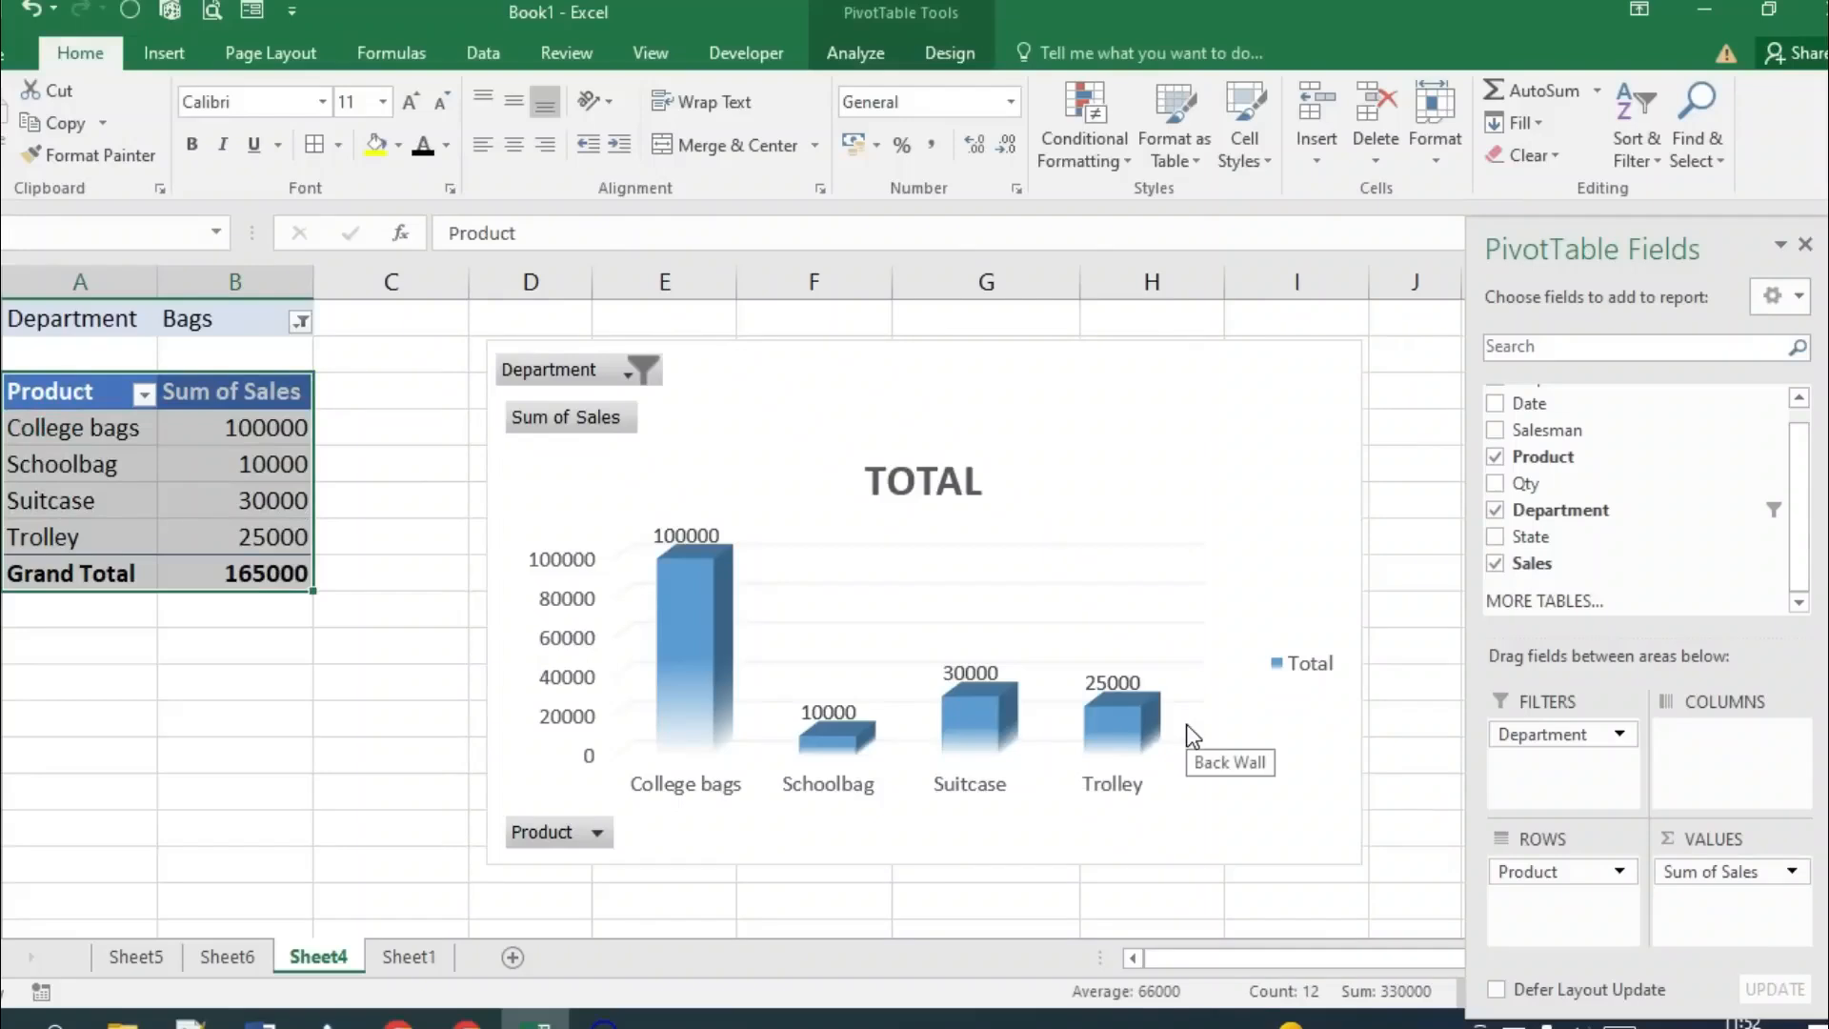
Step: Change the PivotChart's colors to the third Colorful palette, which starts with orange
left_click(1290, 564)
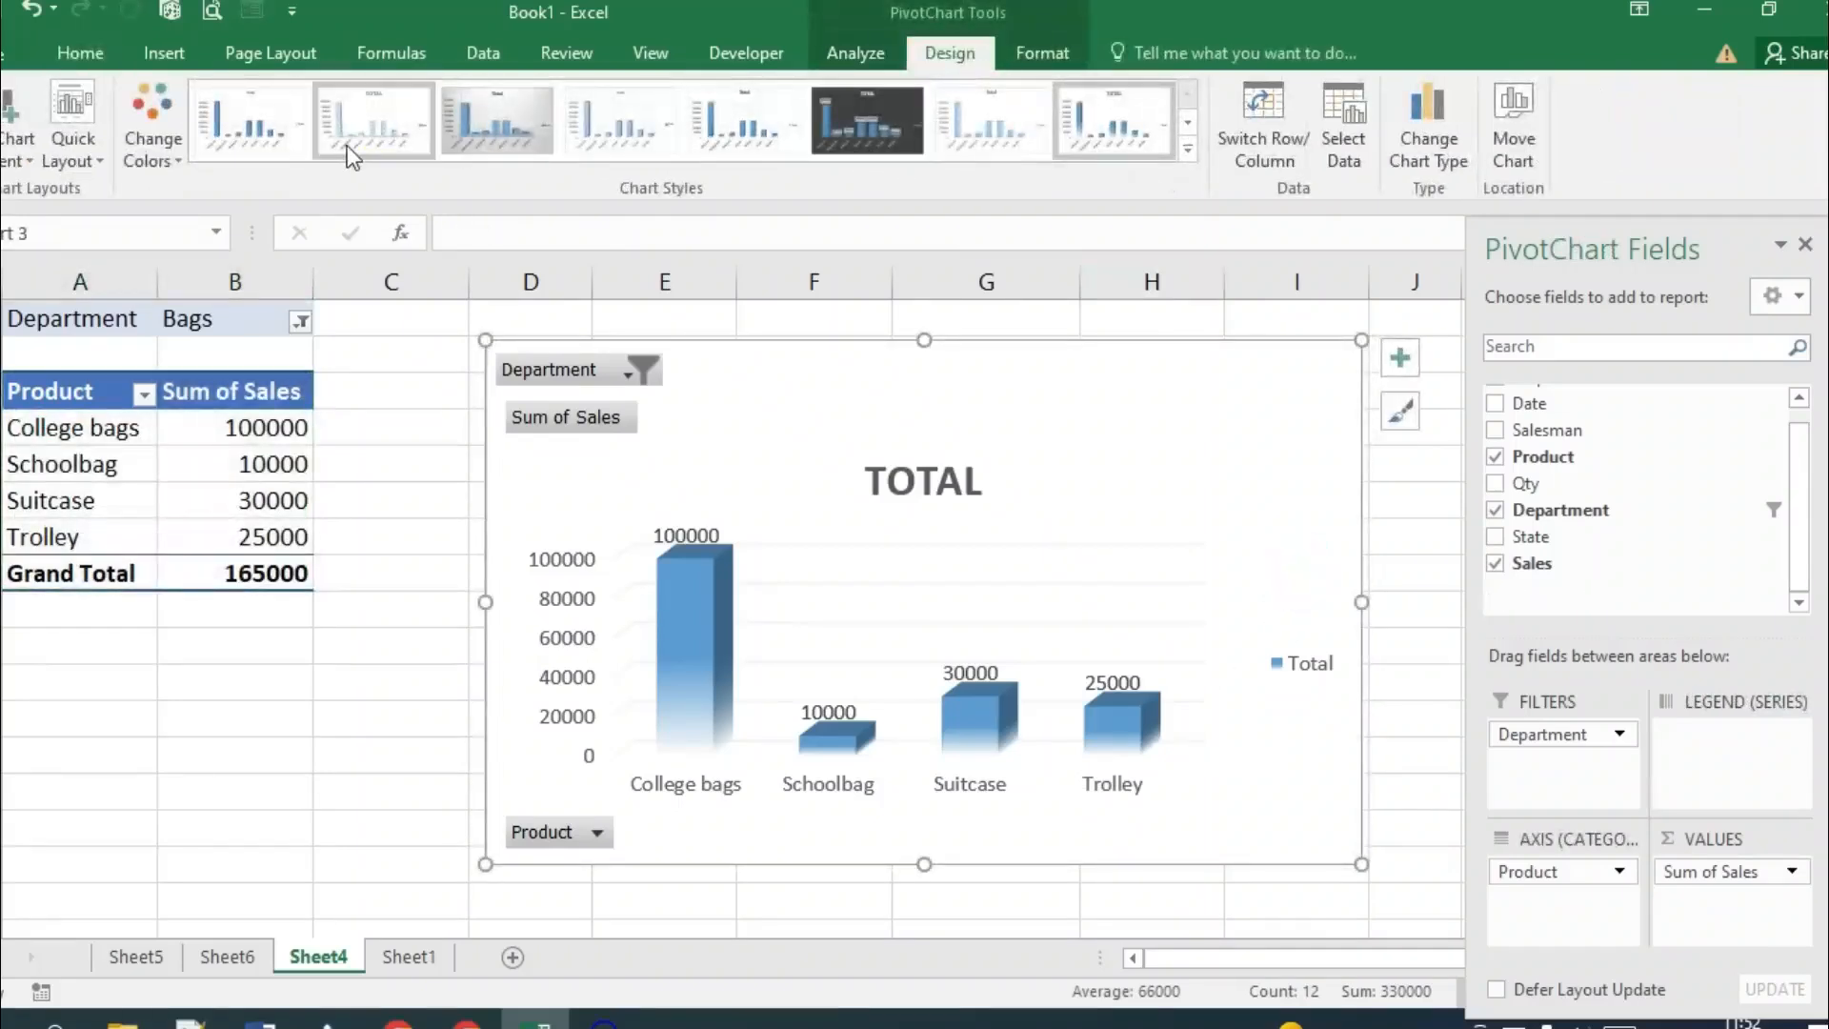
left_click(162, 145)
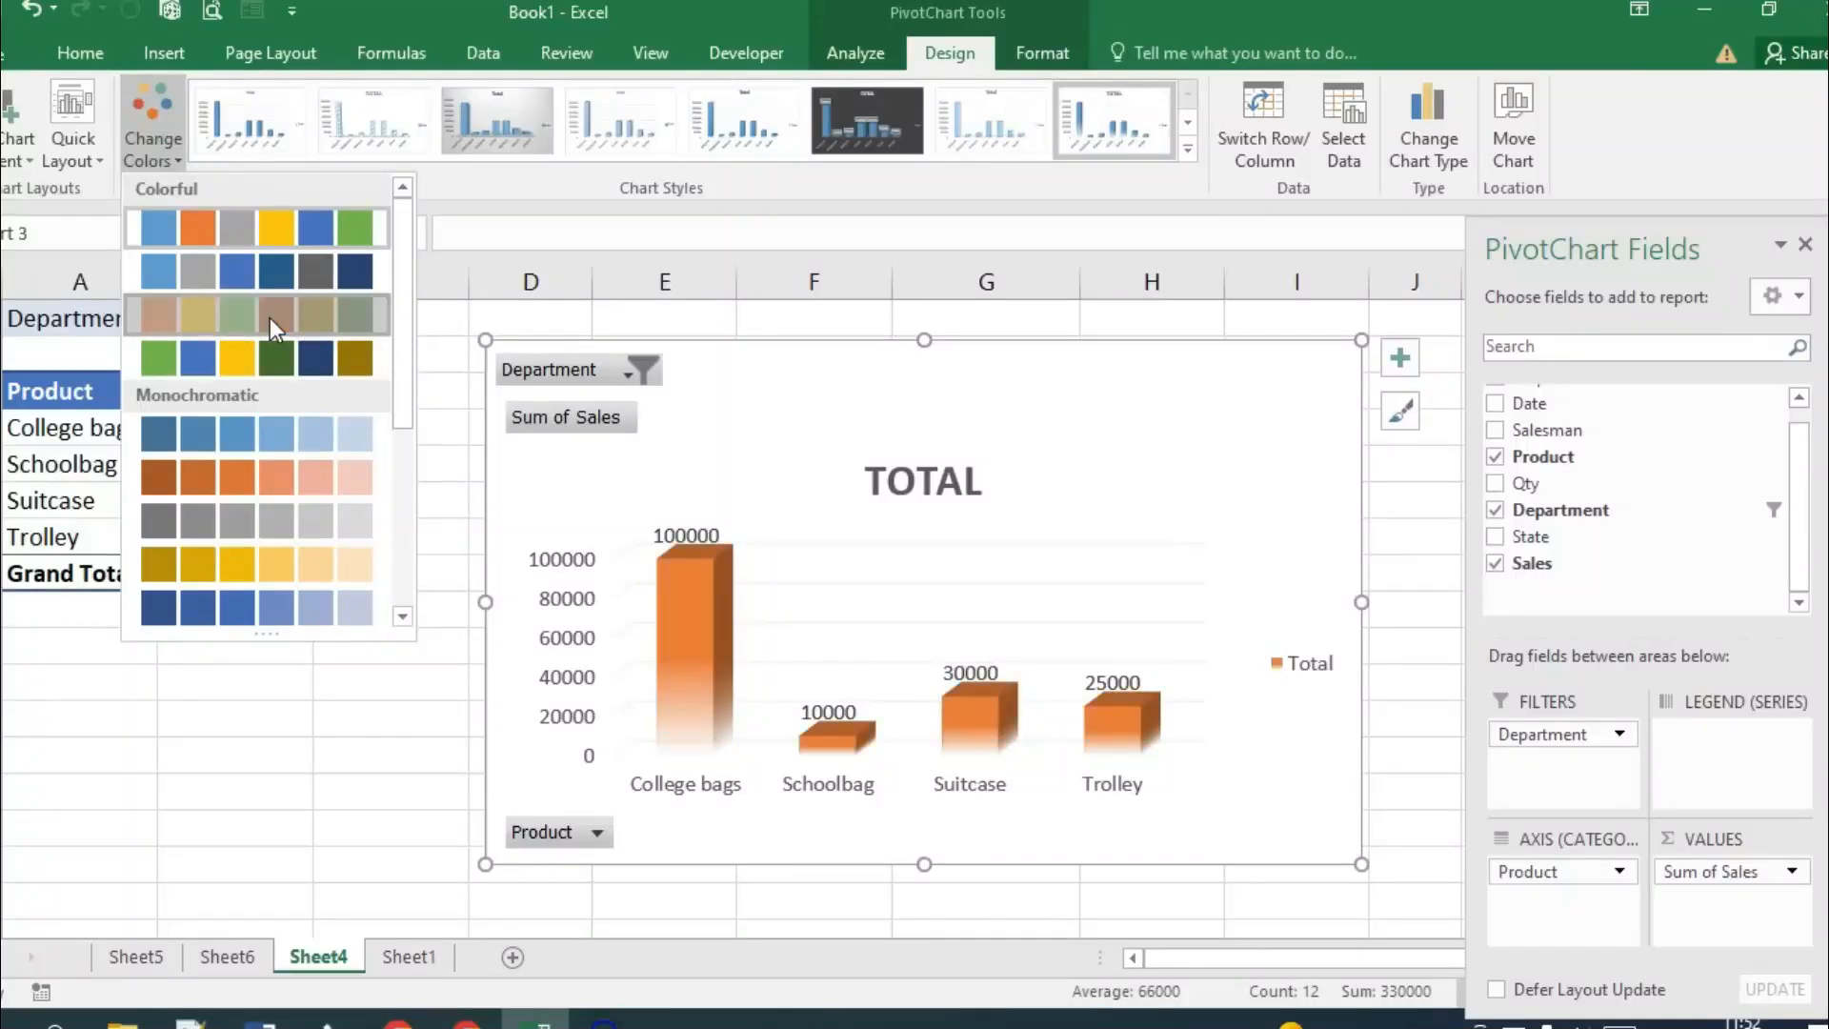
left_click(270, 317)
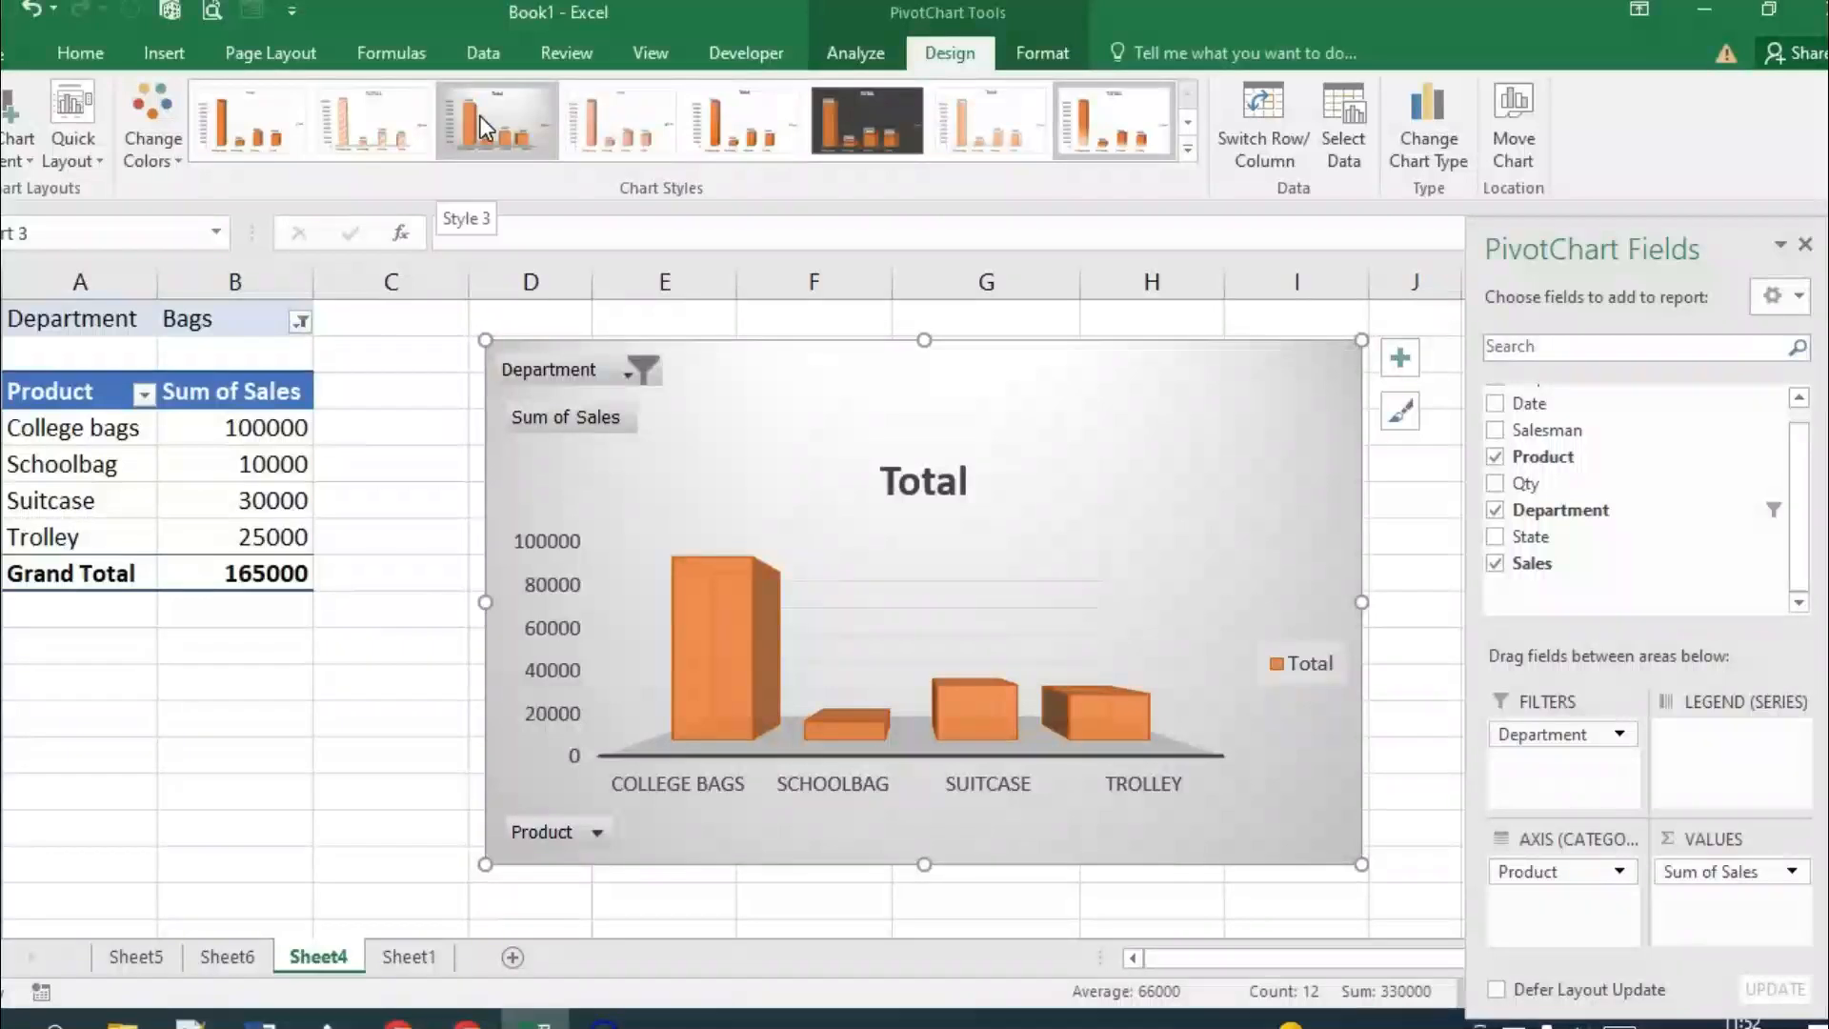
Step: Try Style 3 on the PivotChart, and settle on the dark gray gradient style from the expanded style gallery
left_click(480, 117)
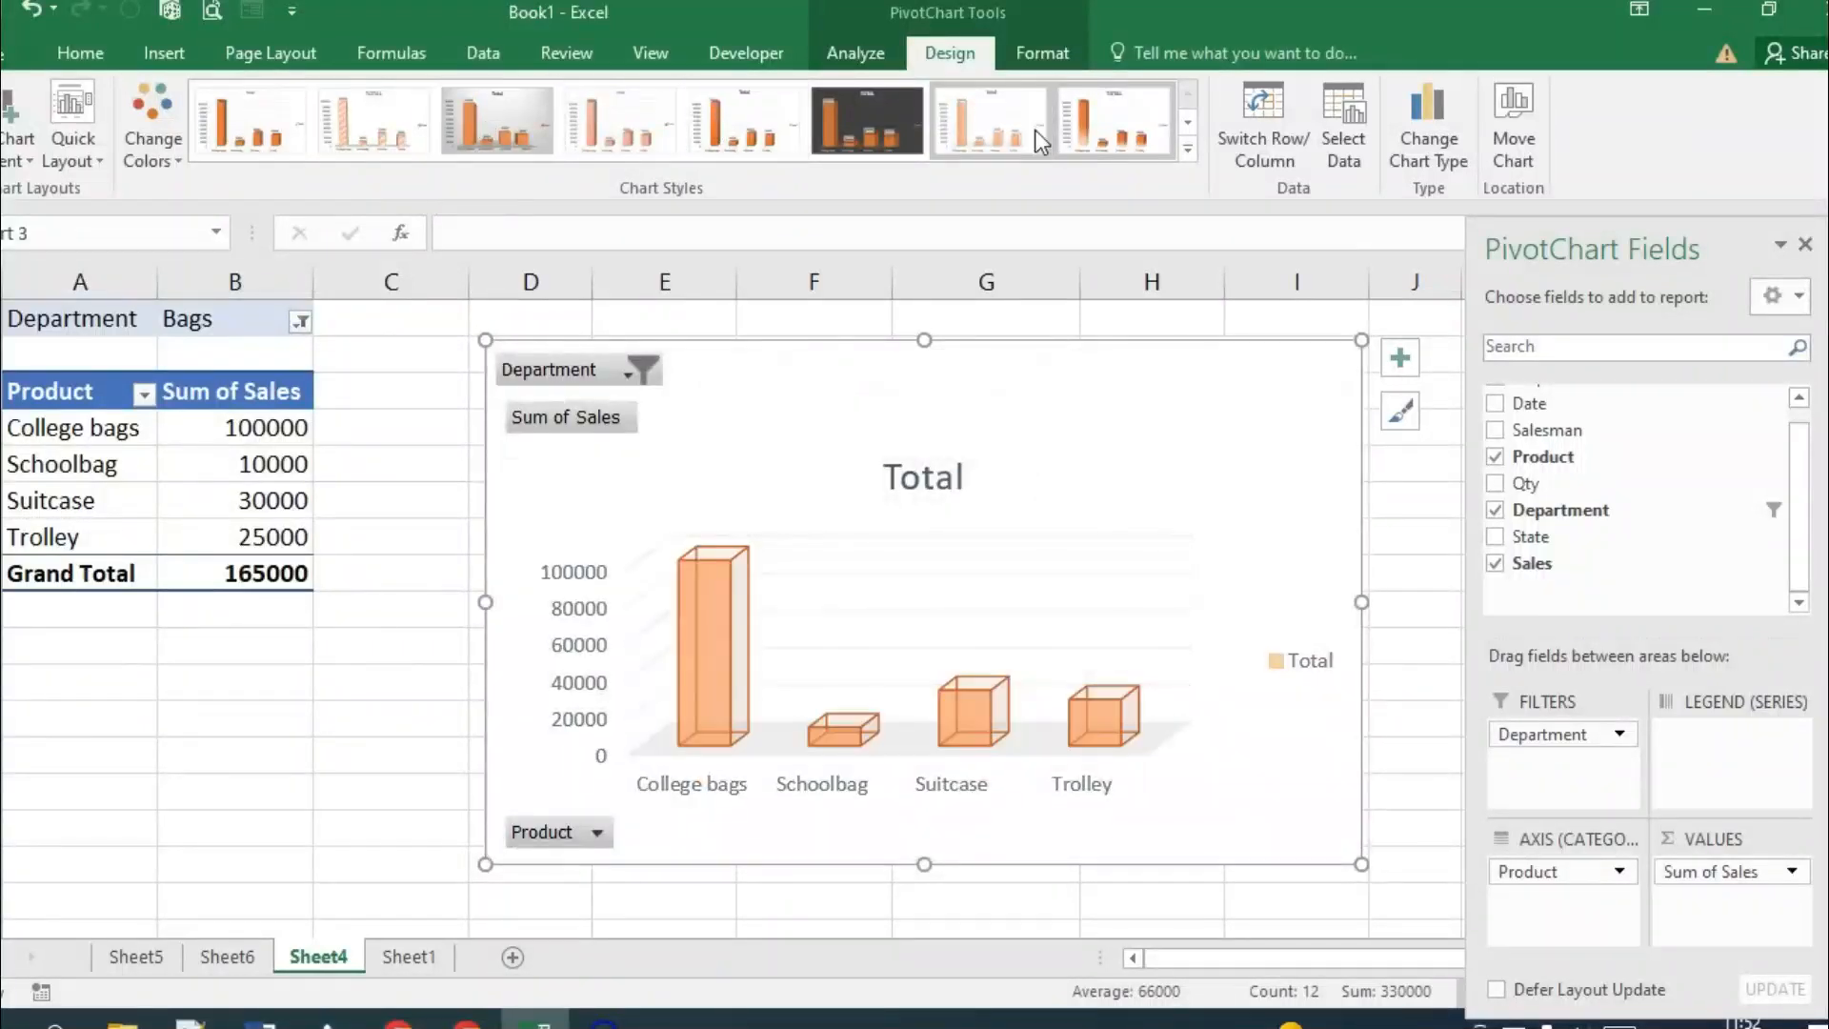
left_click(1187, 149)
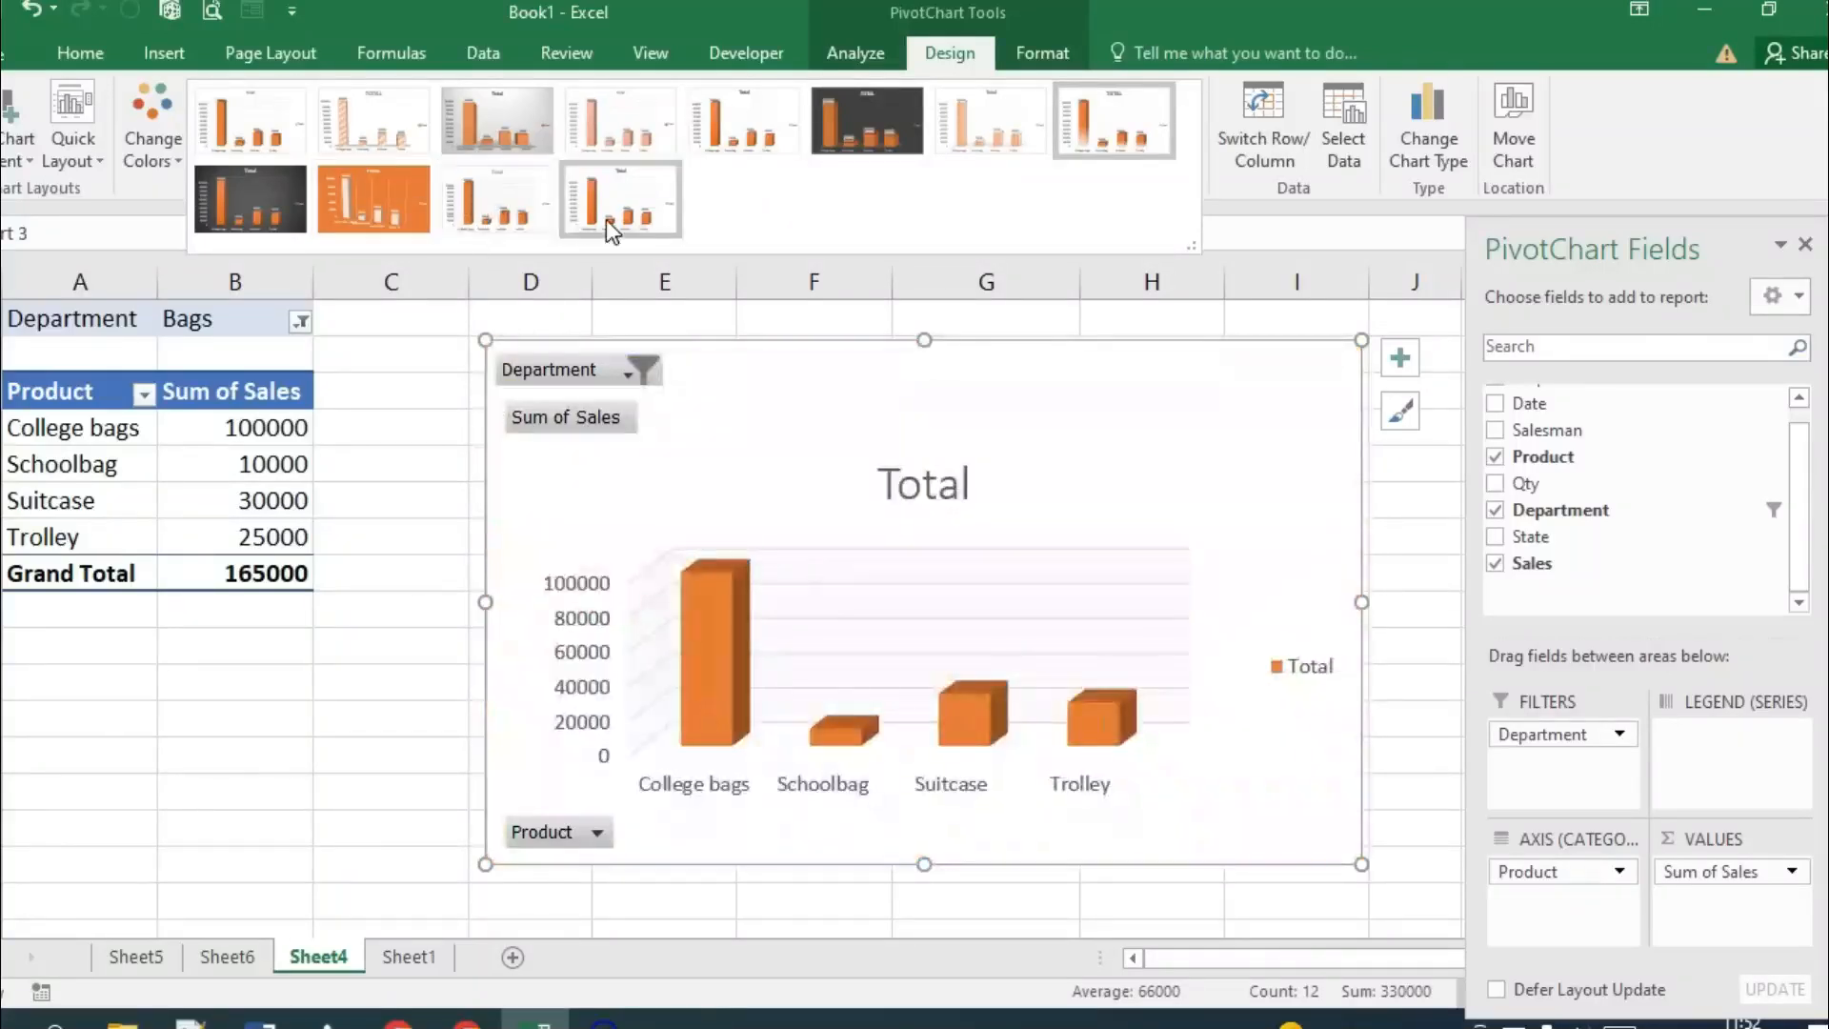
left_click(261, 190)
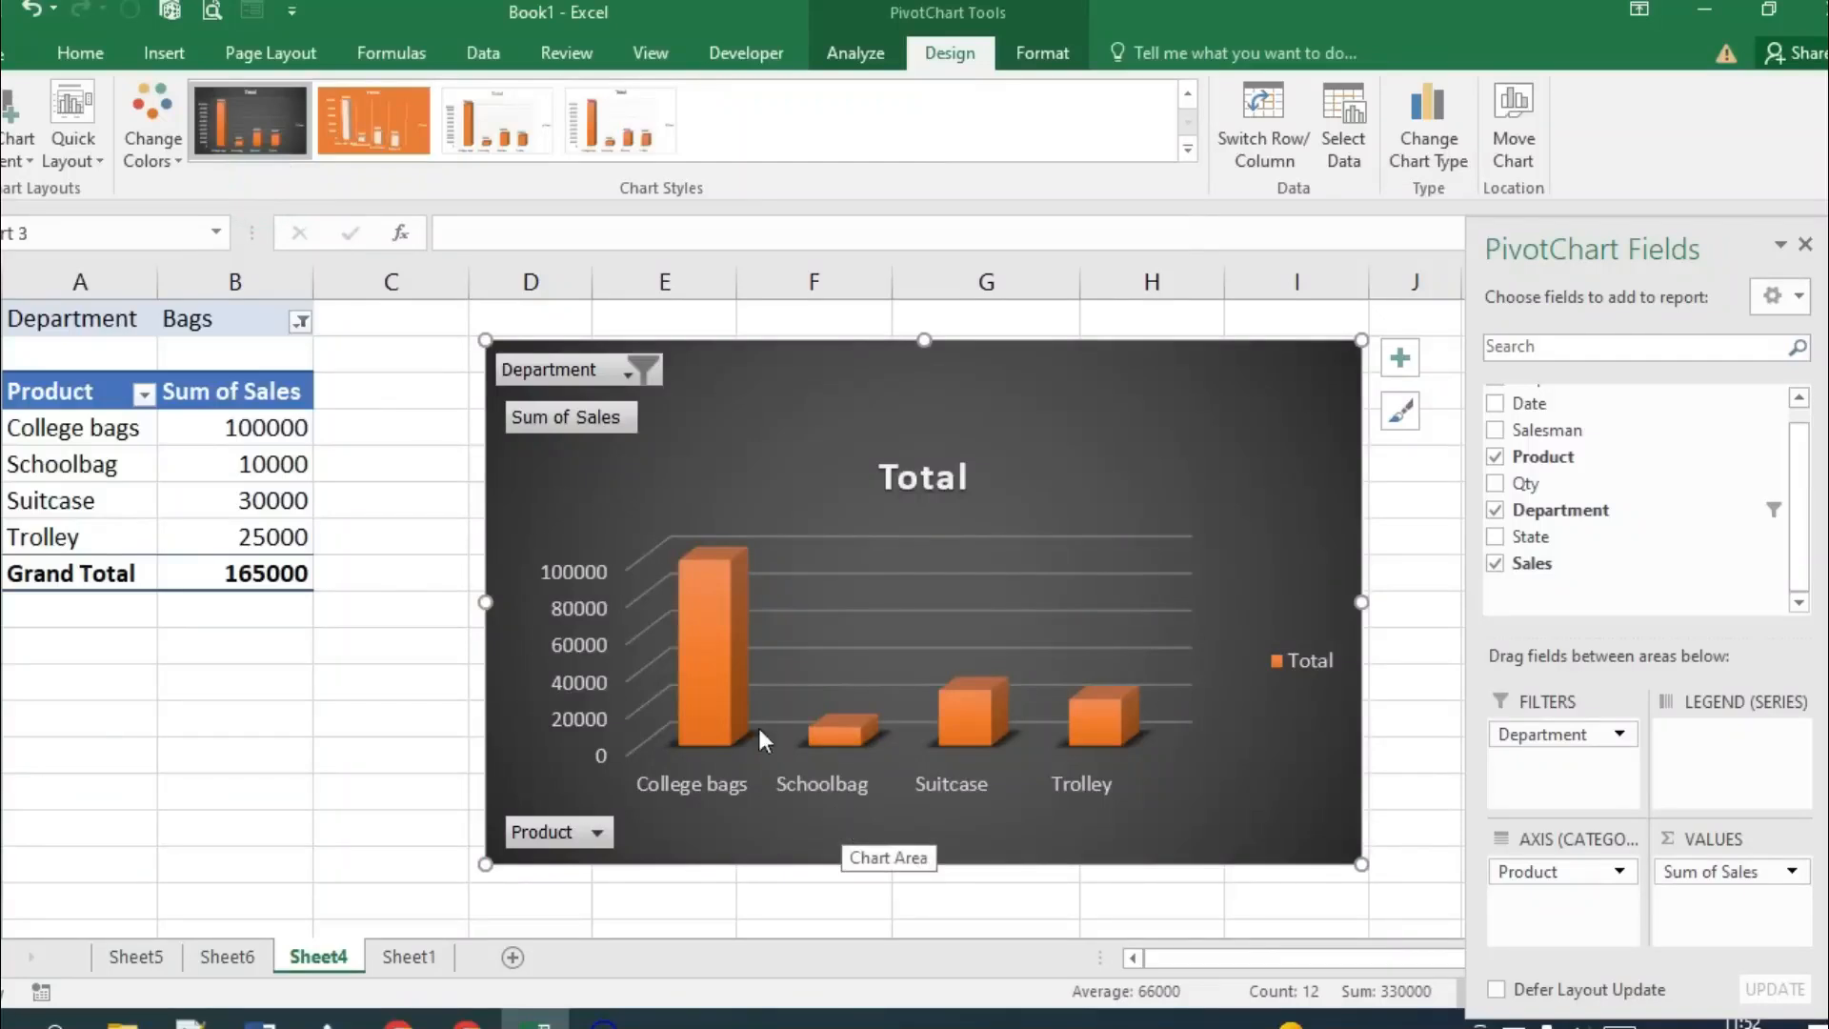
Step: Switch the PivotTable's Department report filter from Bags to Electronics so the linked PivotChart follows it
left_click(300, 322)
left_click(53, 432)
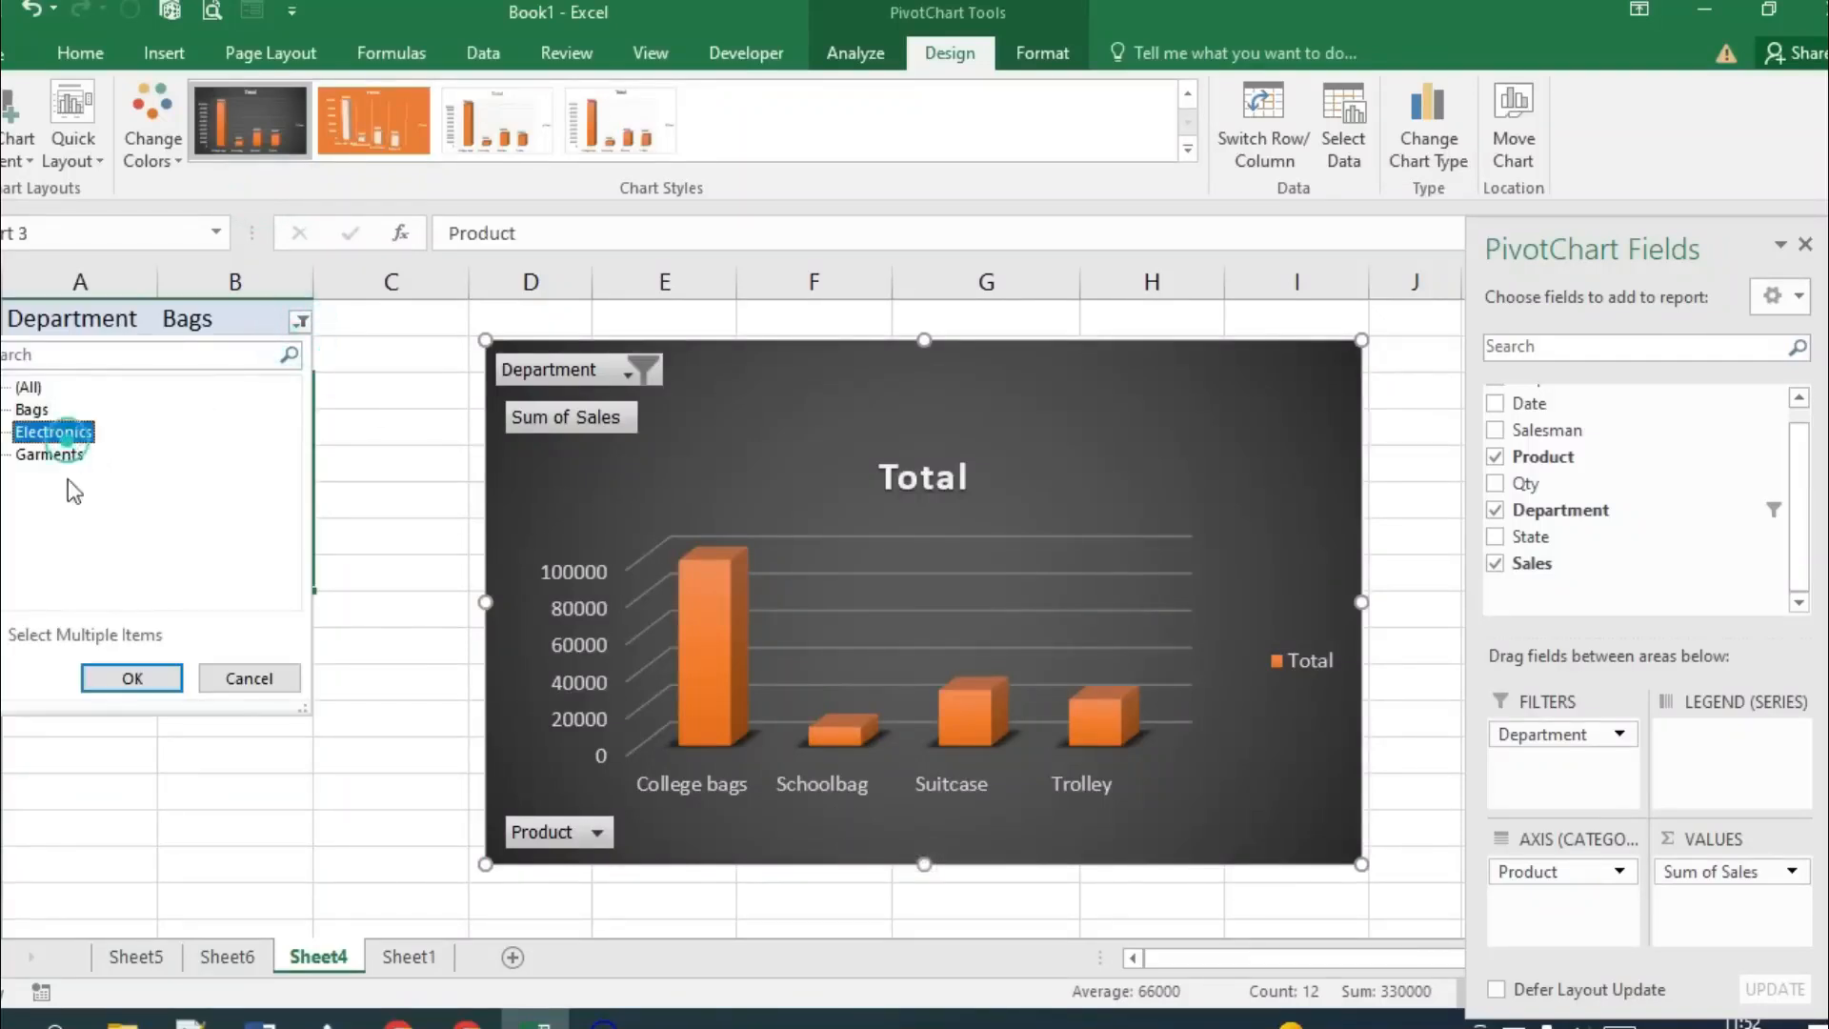
left_click(131, 677)
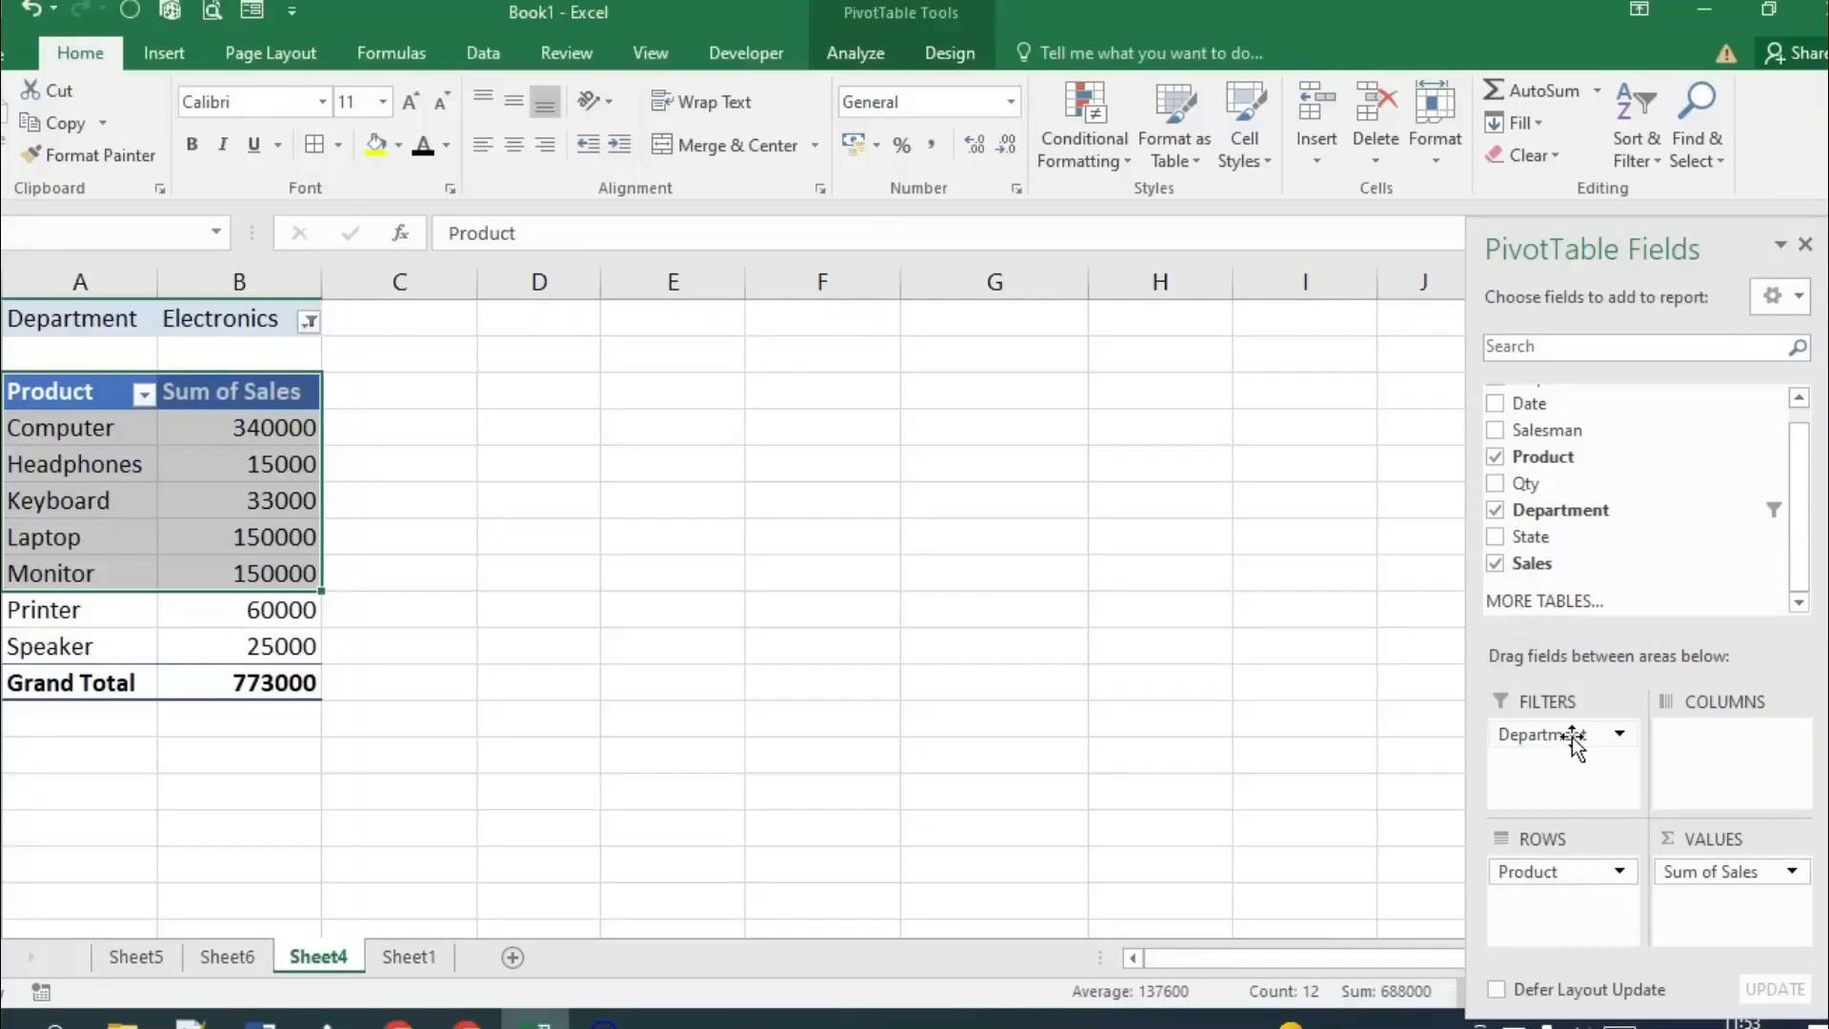
Step: Remove the Department field from the PivotTable's Filters area and look over the unfiltered product list
left_click_drag(1574, 743, 1661, 535)
scroll(306, 641, "down", 2)
scroll(305, 641, "up", 2)
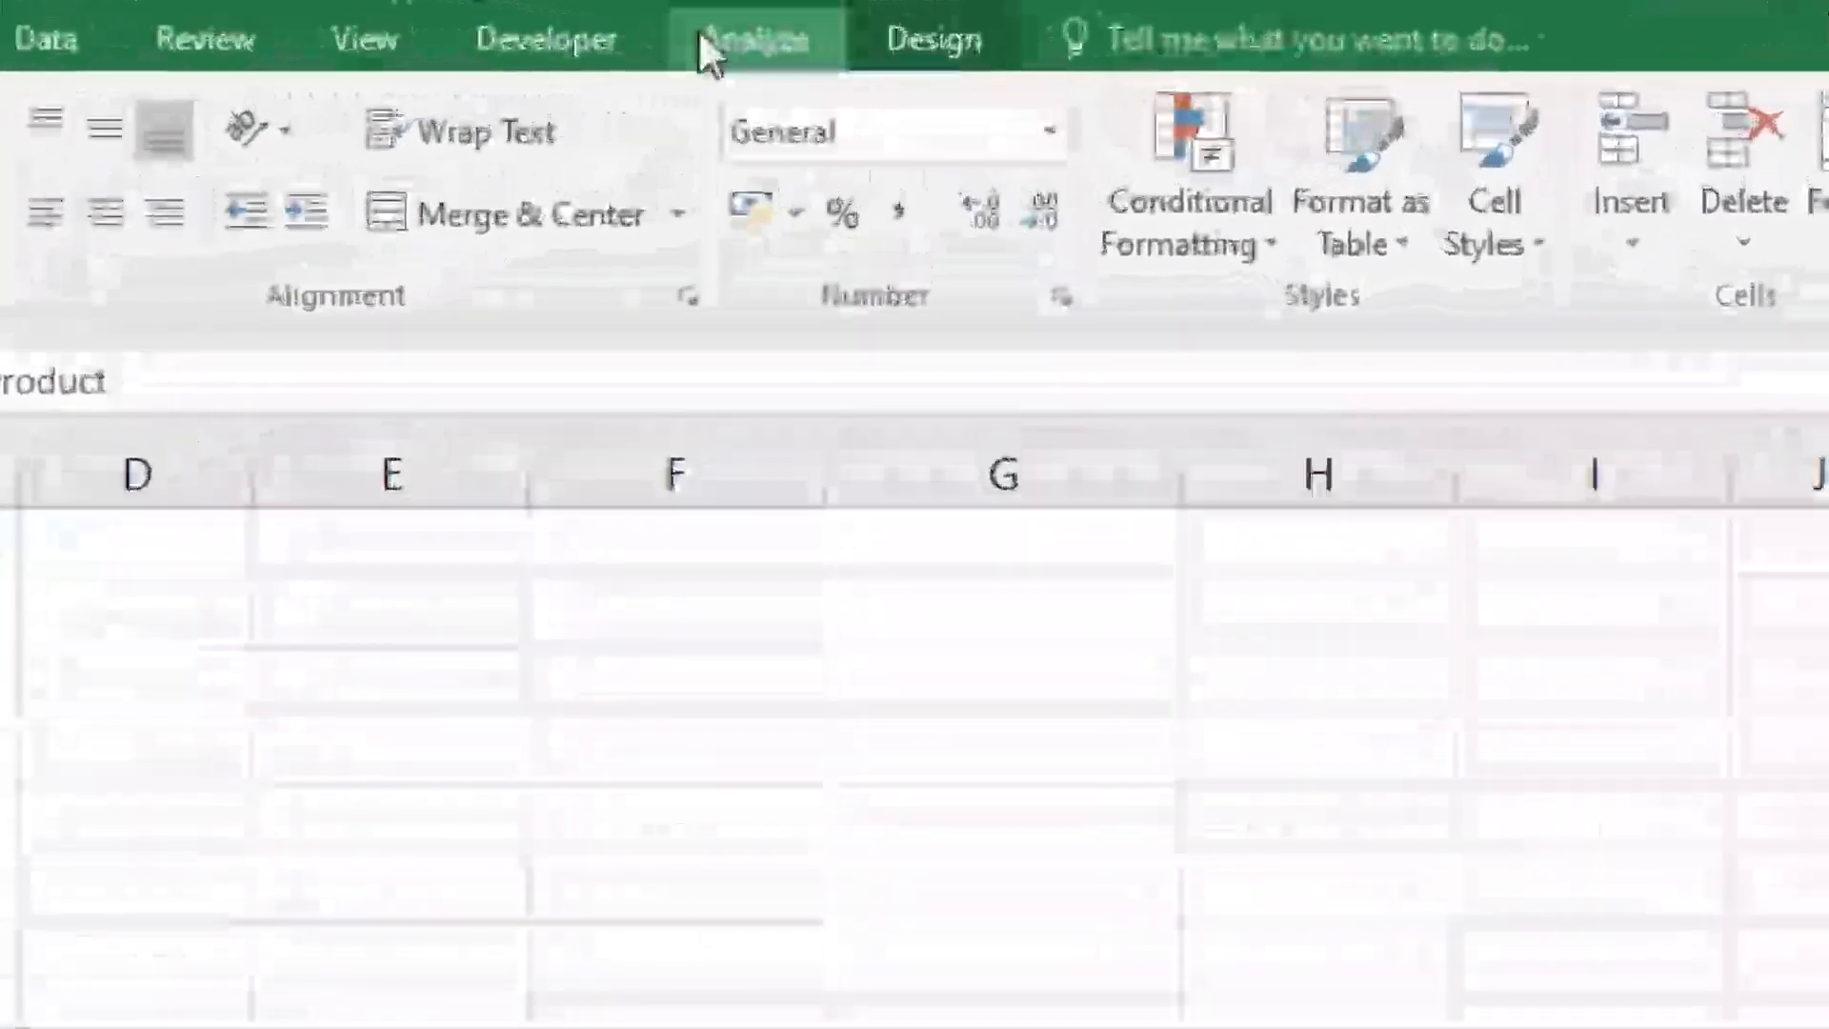
Step: Insert slicers for the Department and State fields of the PivotTable, and place the State slicer beside the Department slicer
left_click(699, 29)
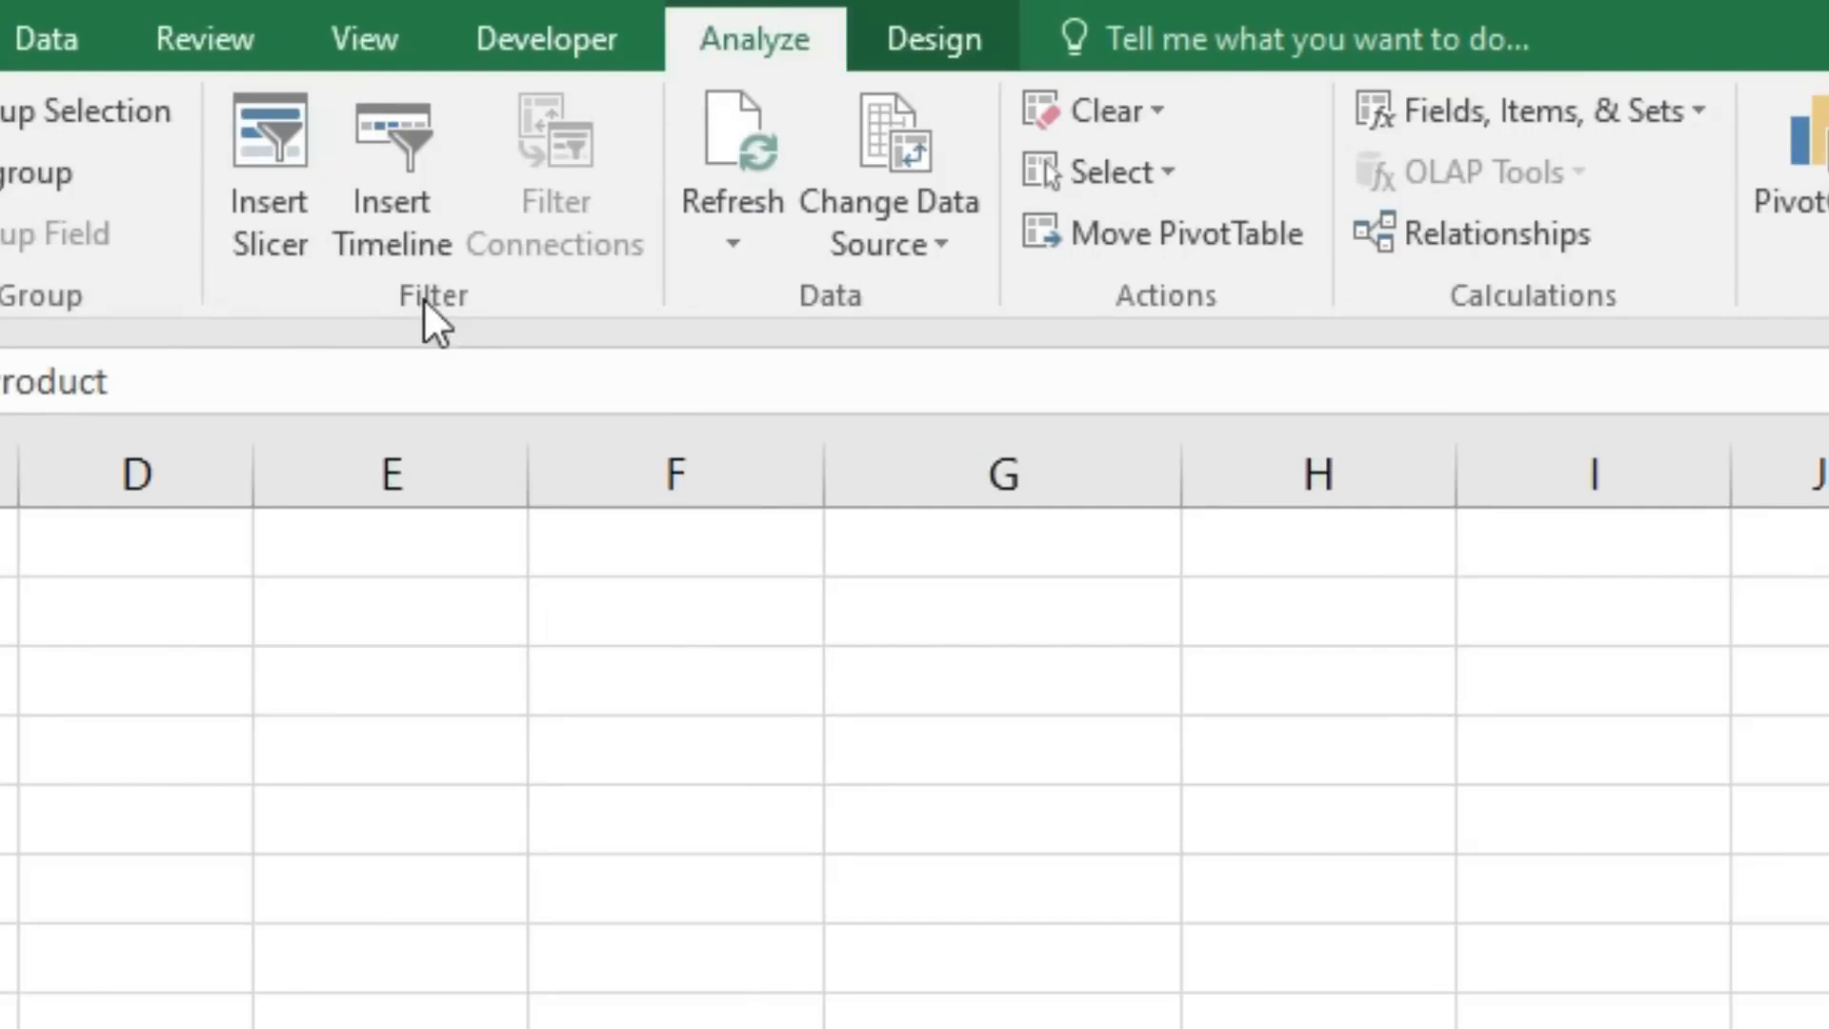
left_click(242, 183)
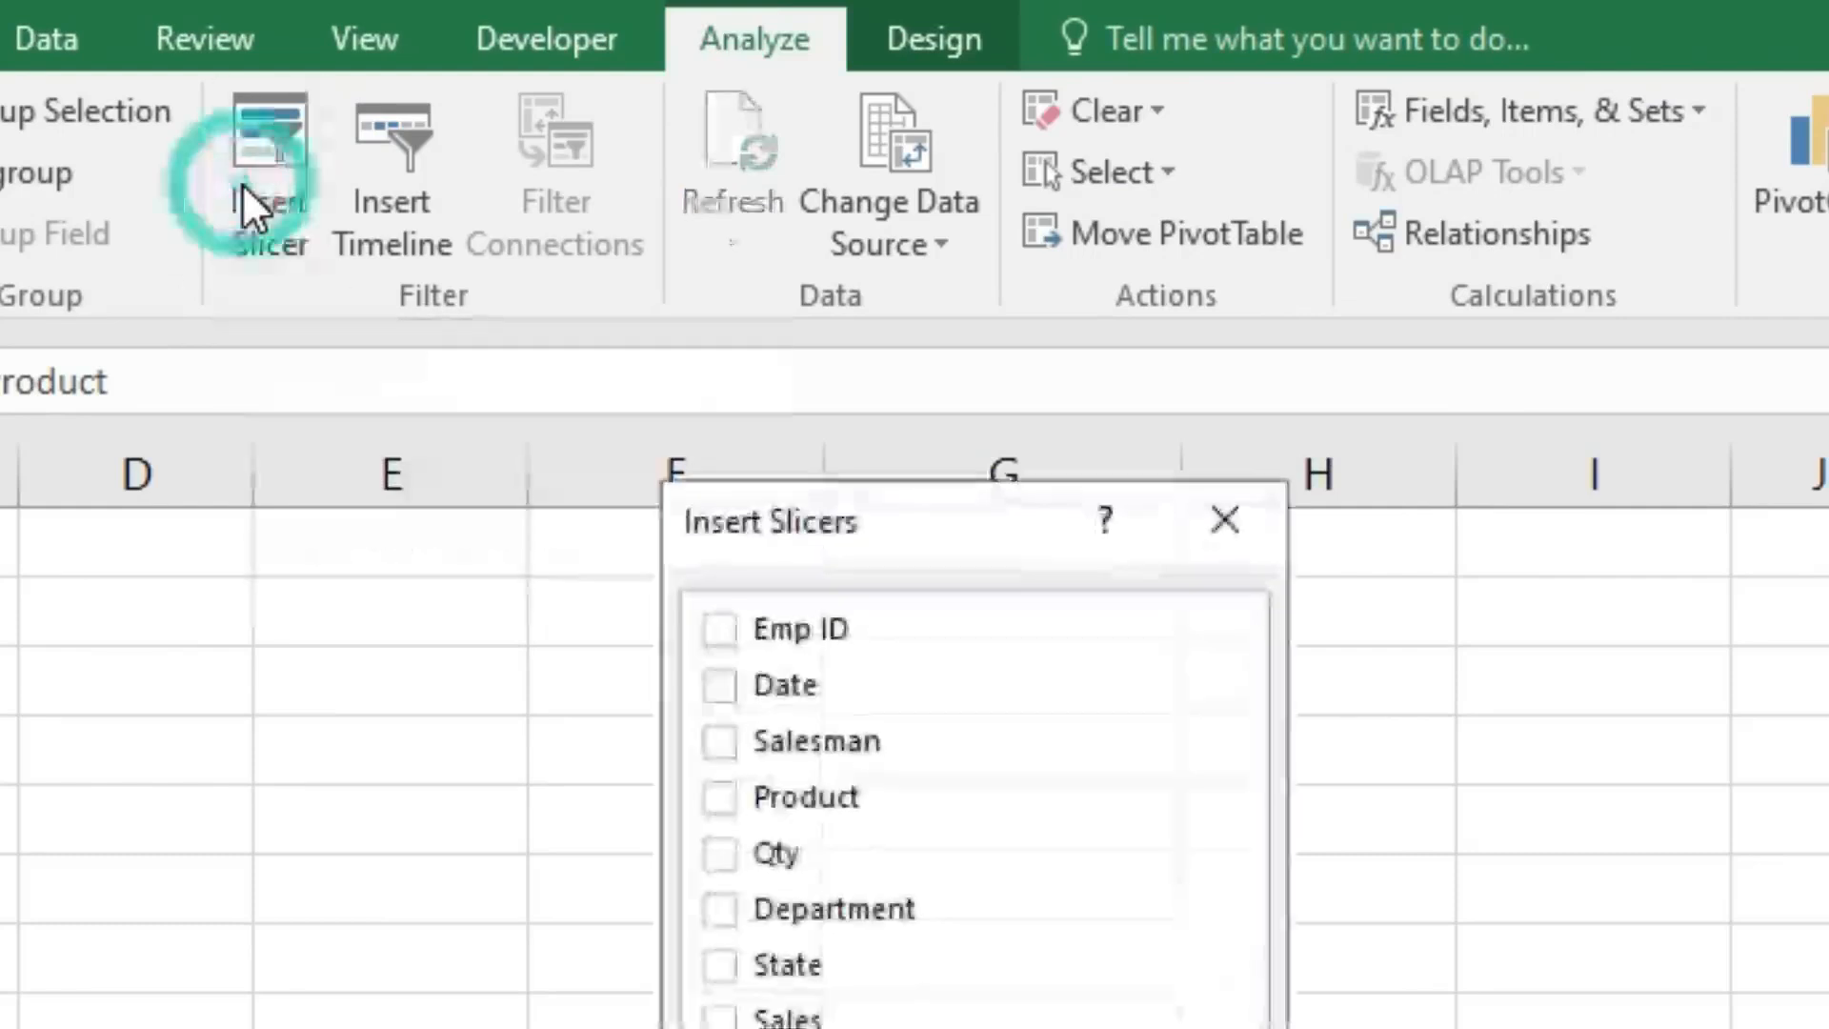
left_click_drag(752, 490, 981, 409)
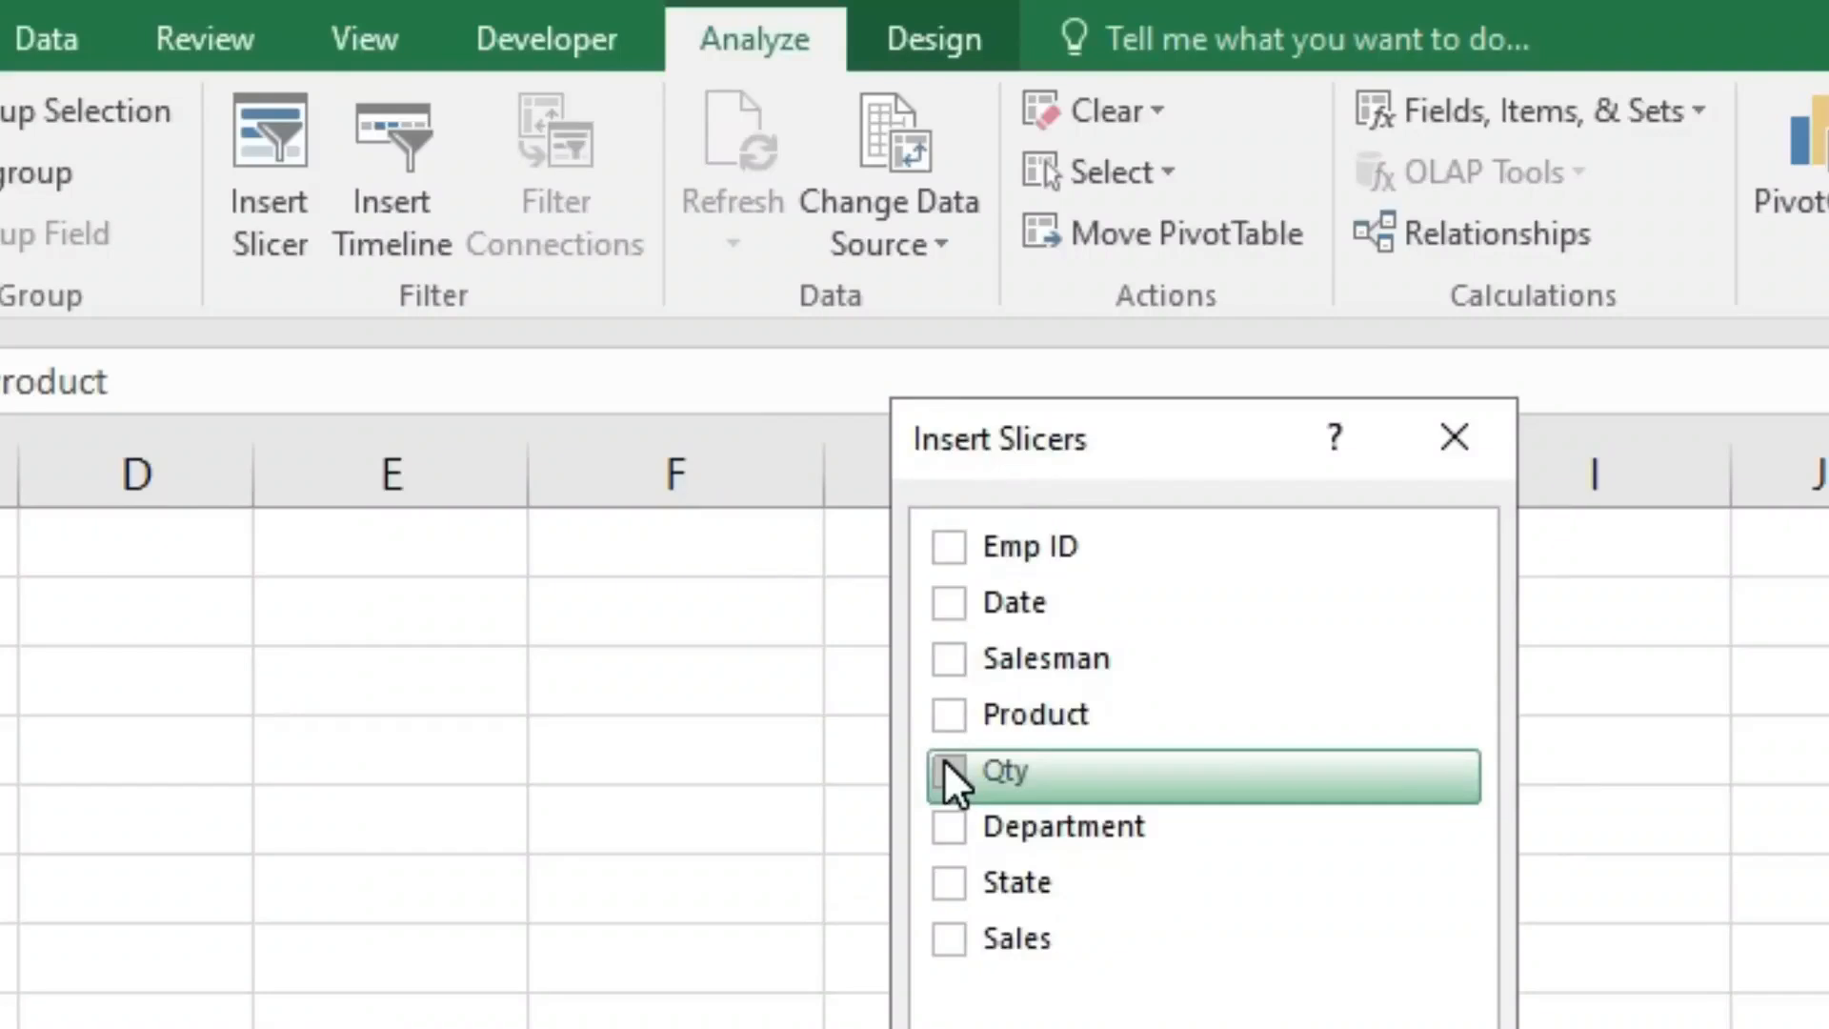
left_click(945, 826)
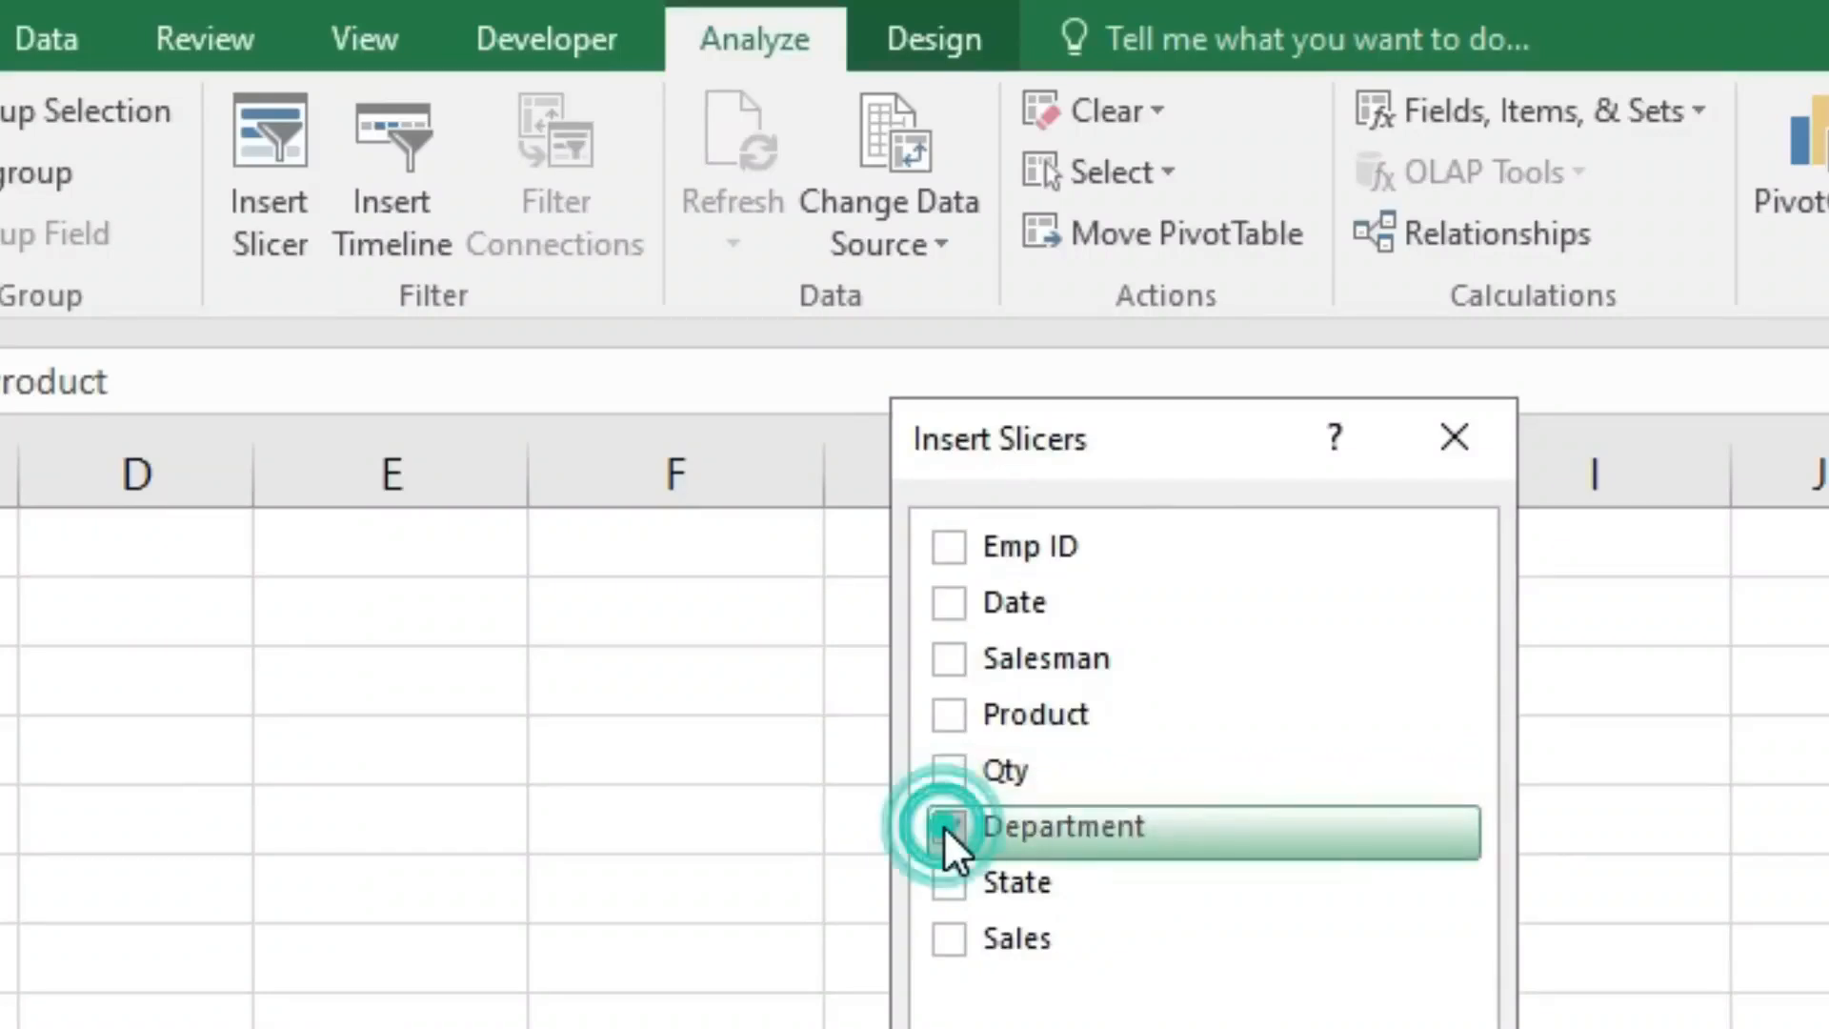
left_click(951, 892)
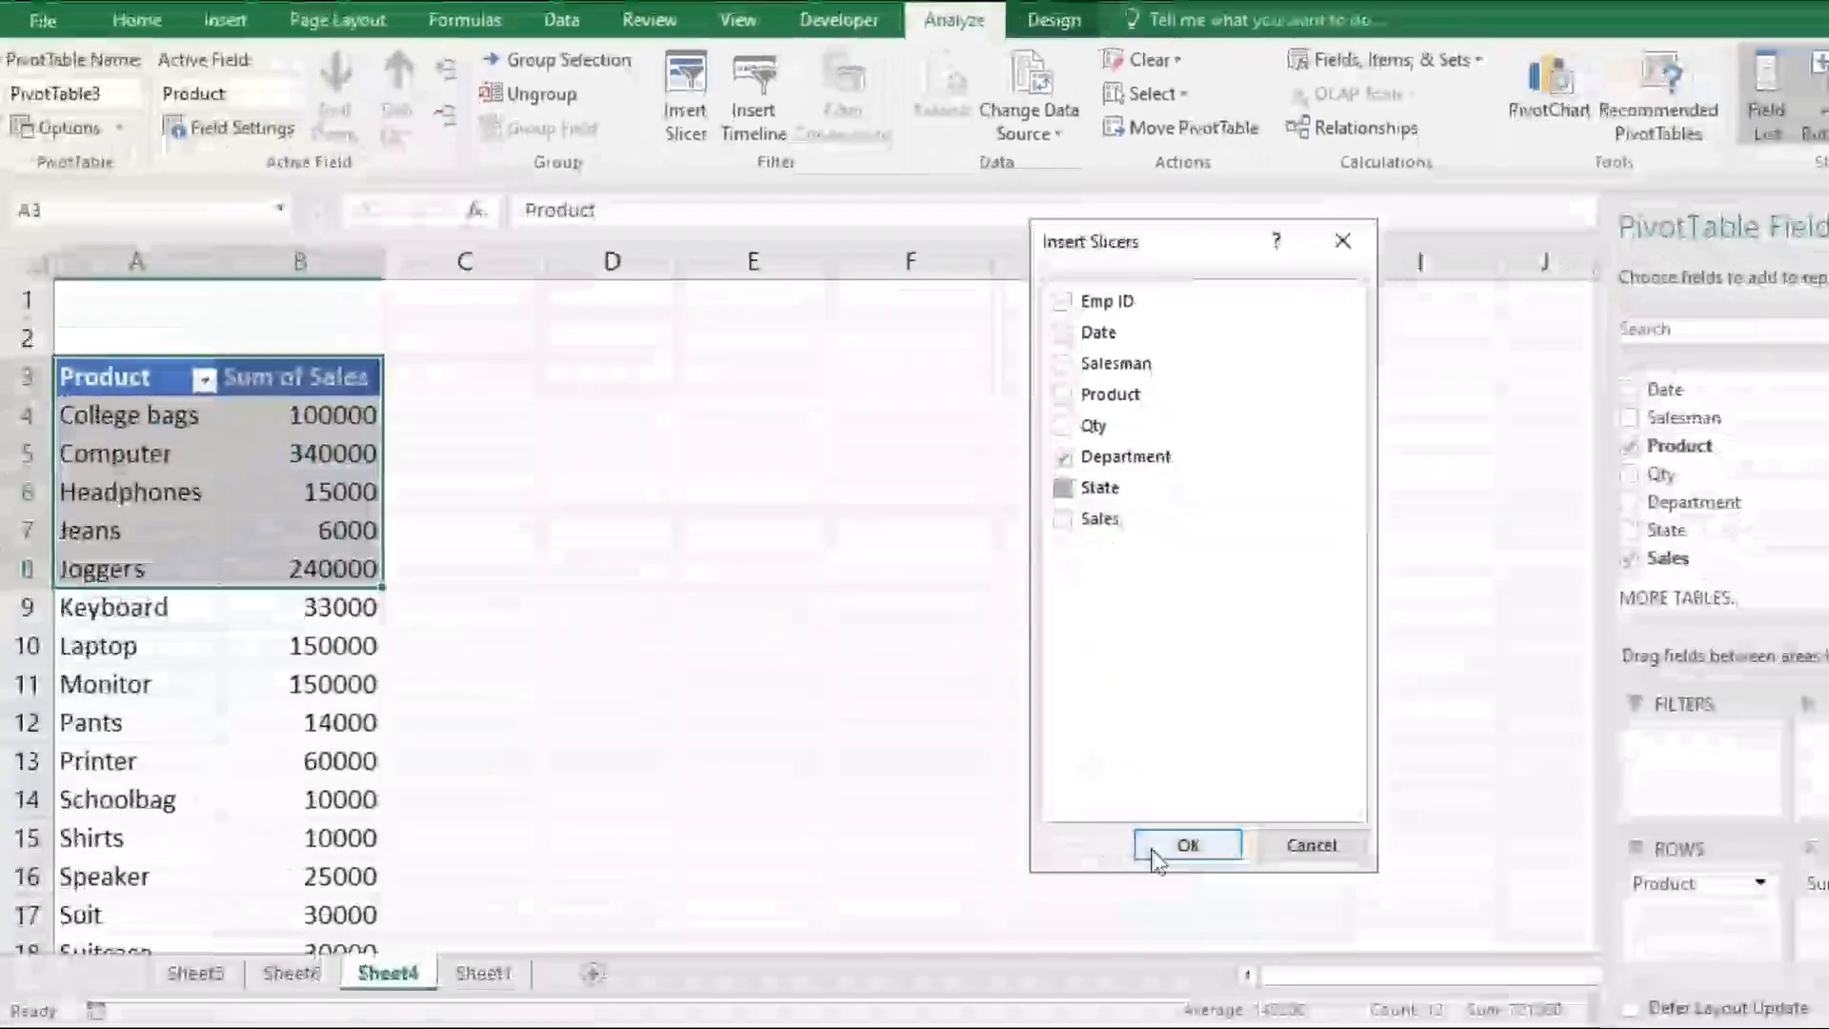
left_click(1152, 850)
left_click_drag(1113, 452, 1477, 346)
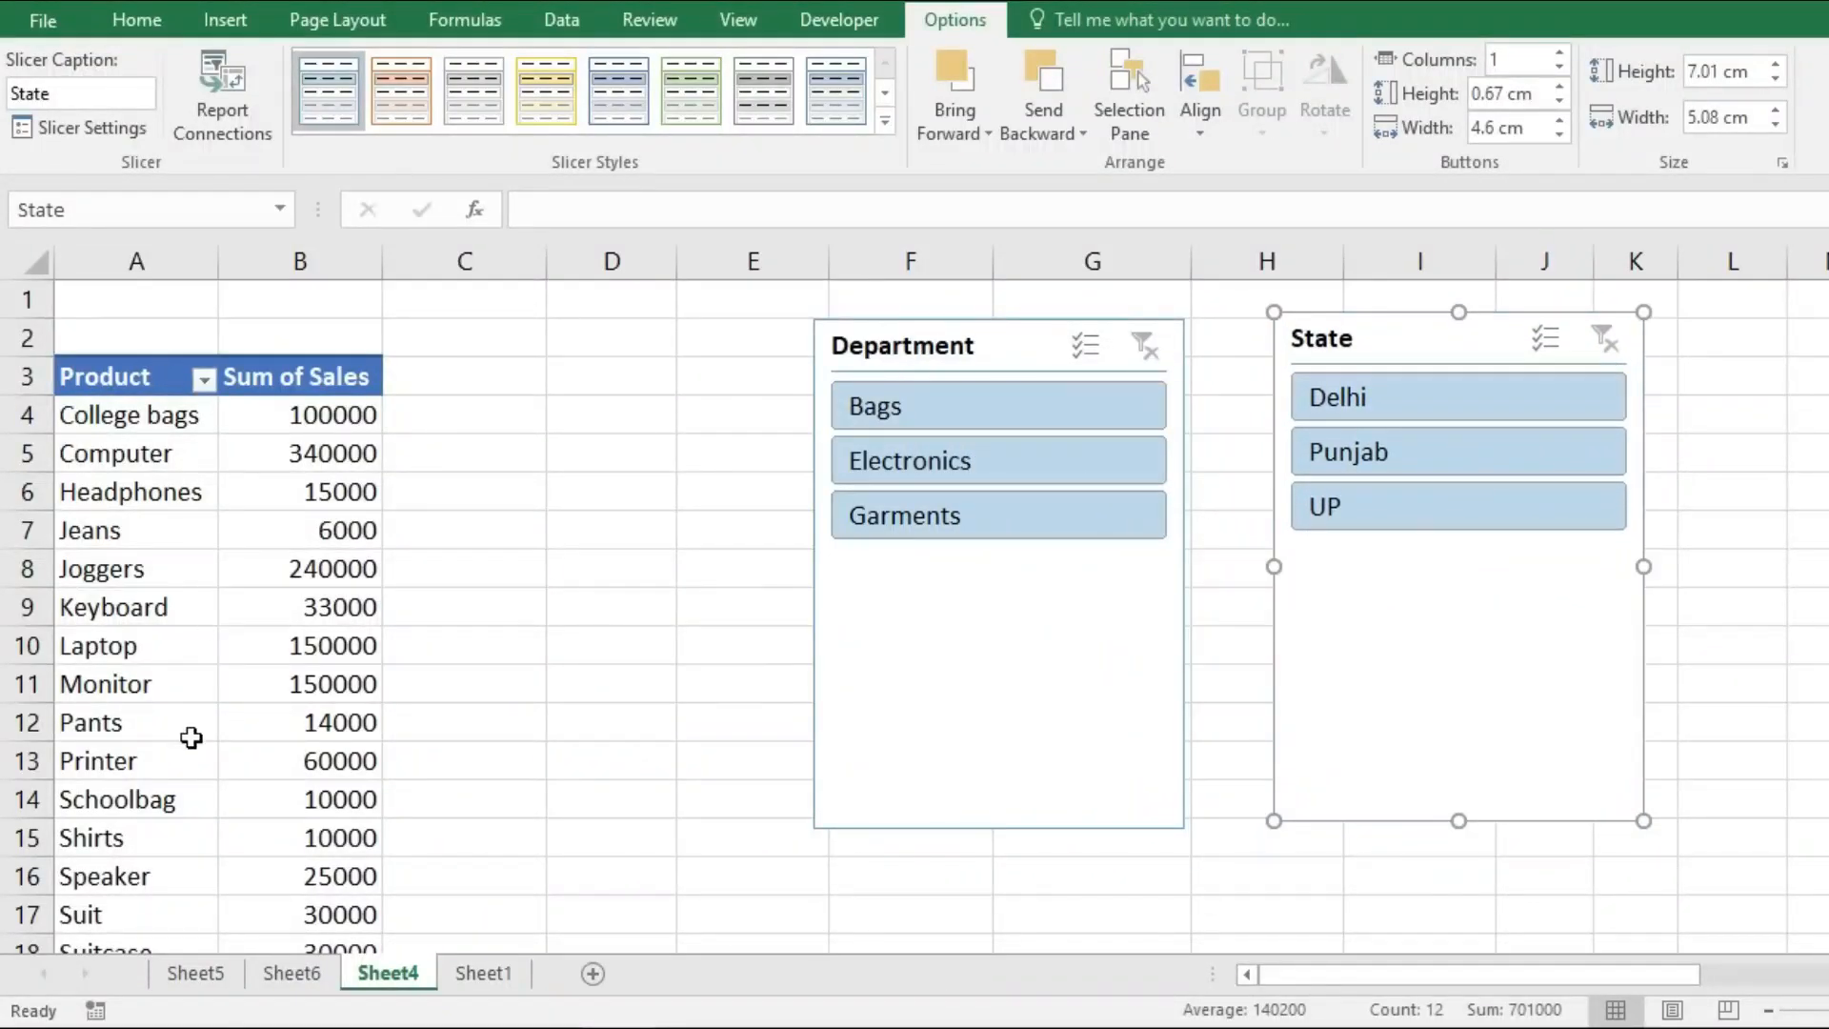
Step: Filter the PivotTable by Delhi, Punjab and UP in turn with the State slicer, and clear that slicer's filter
left_click(1341, 402)
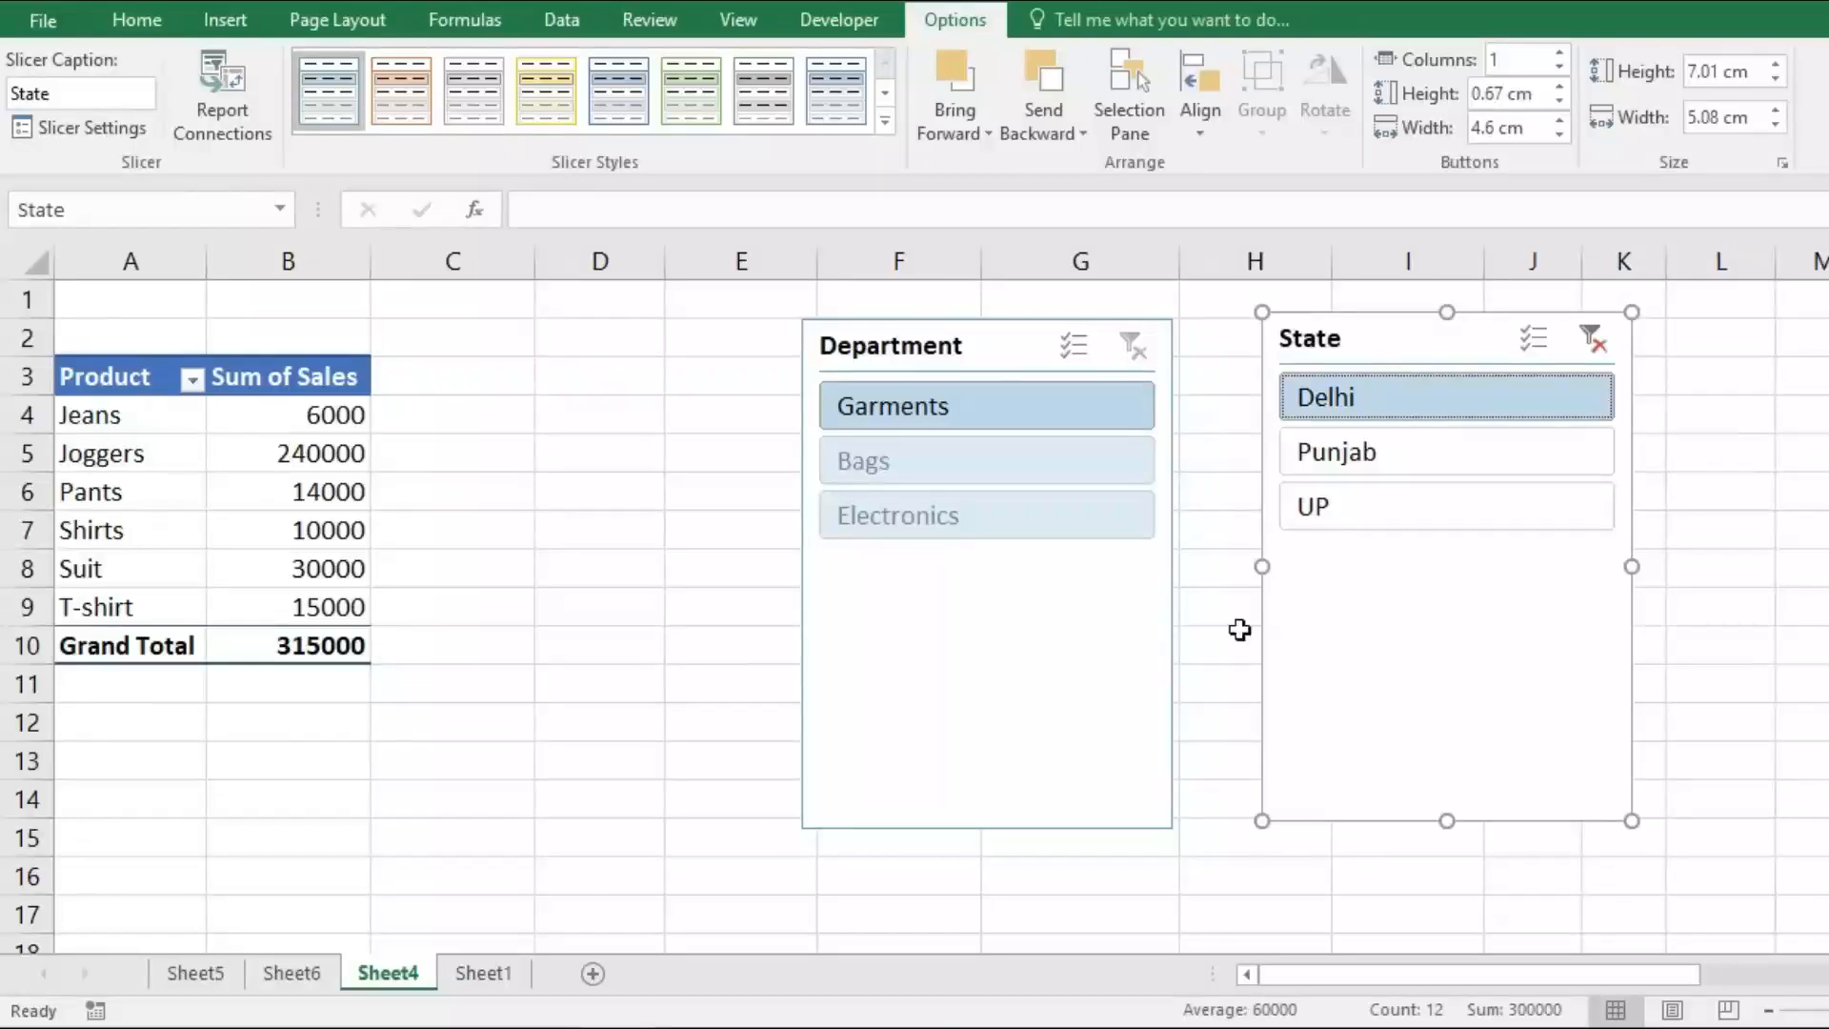
left_click(1358, 459)
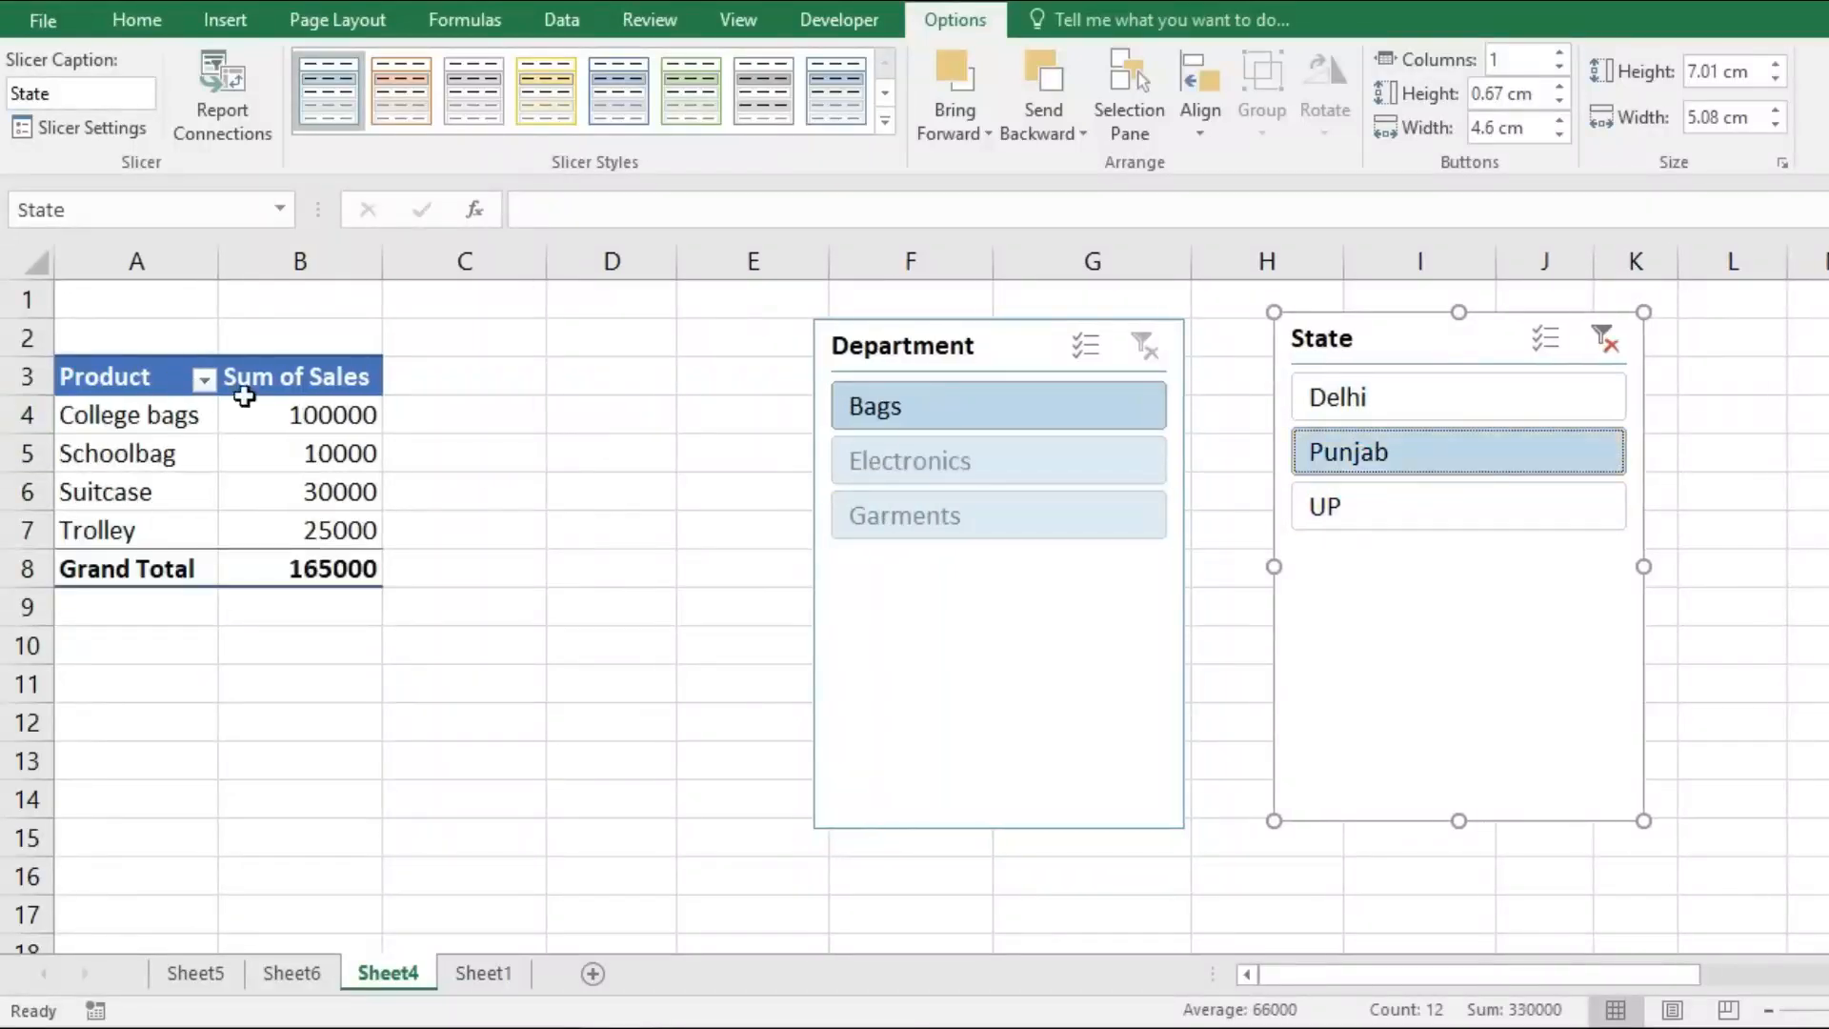
left_click(1438, 519)
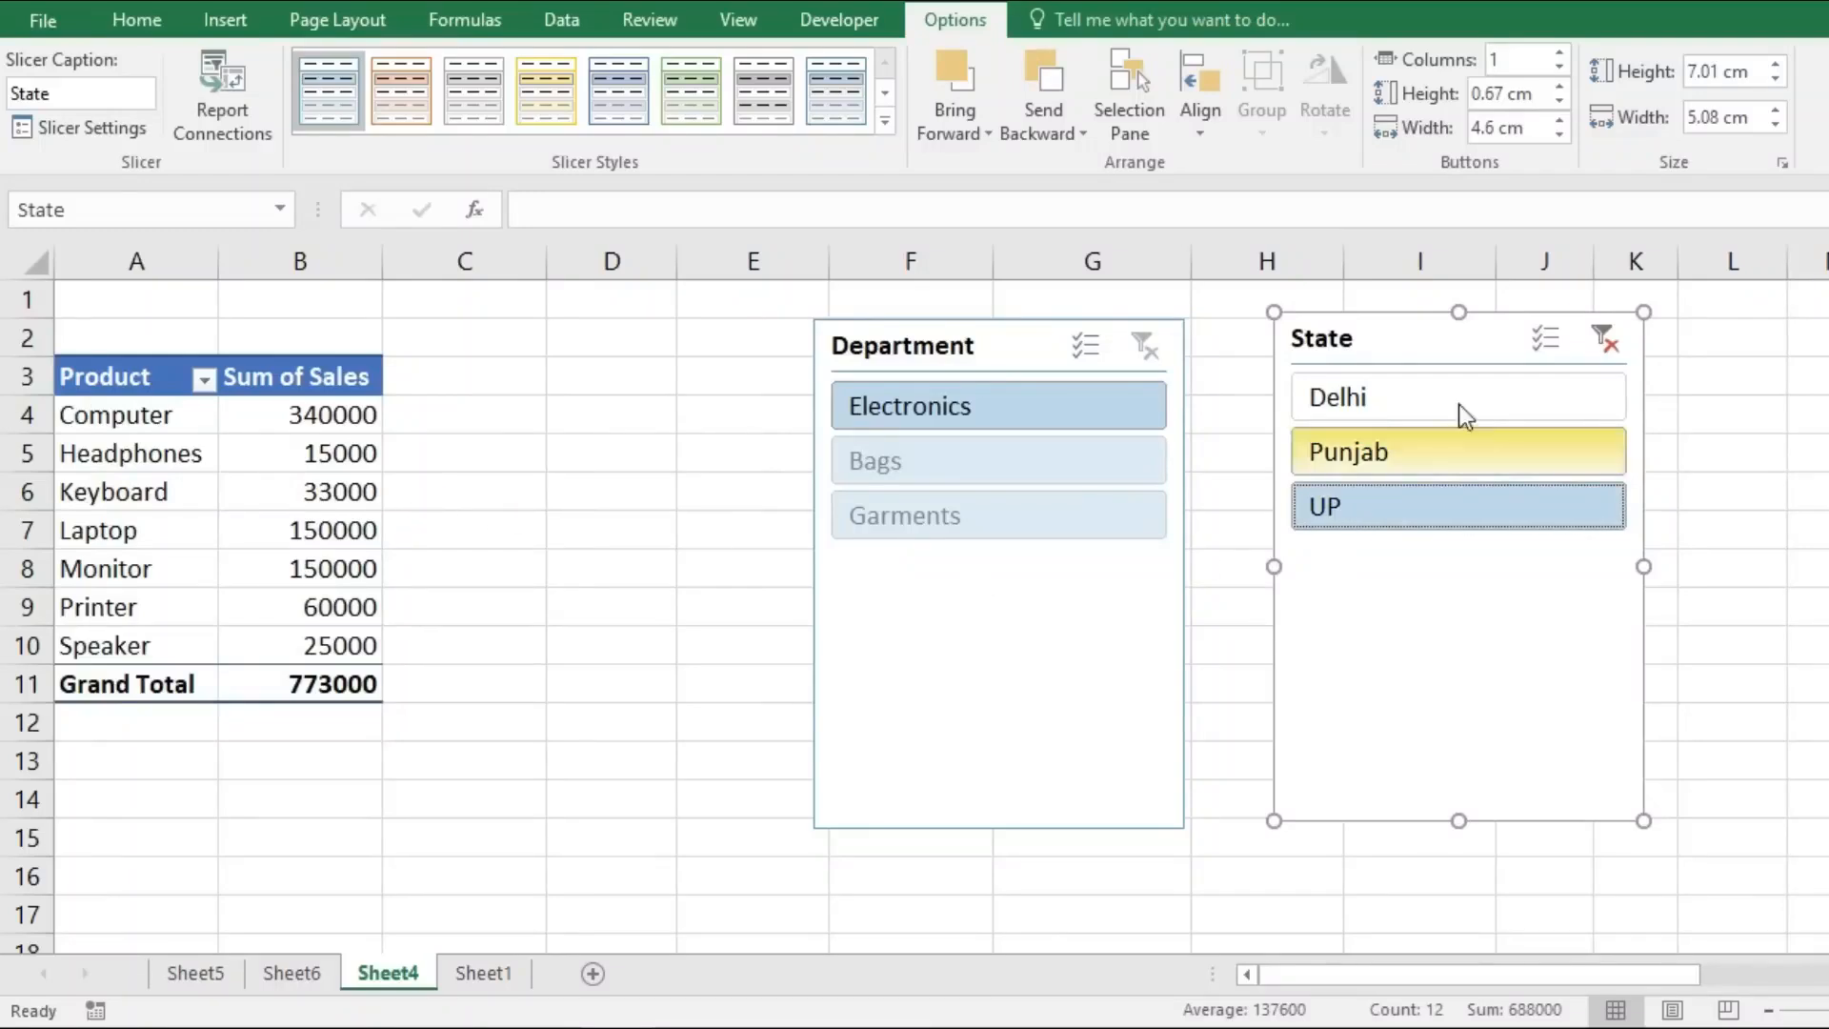
left_click(1600, 341)
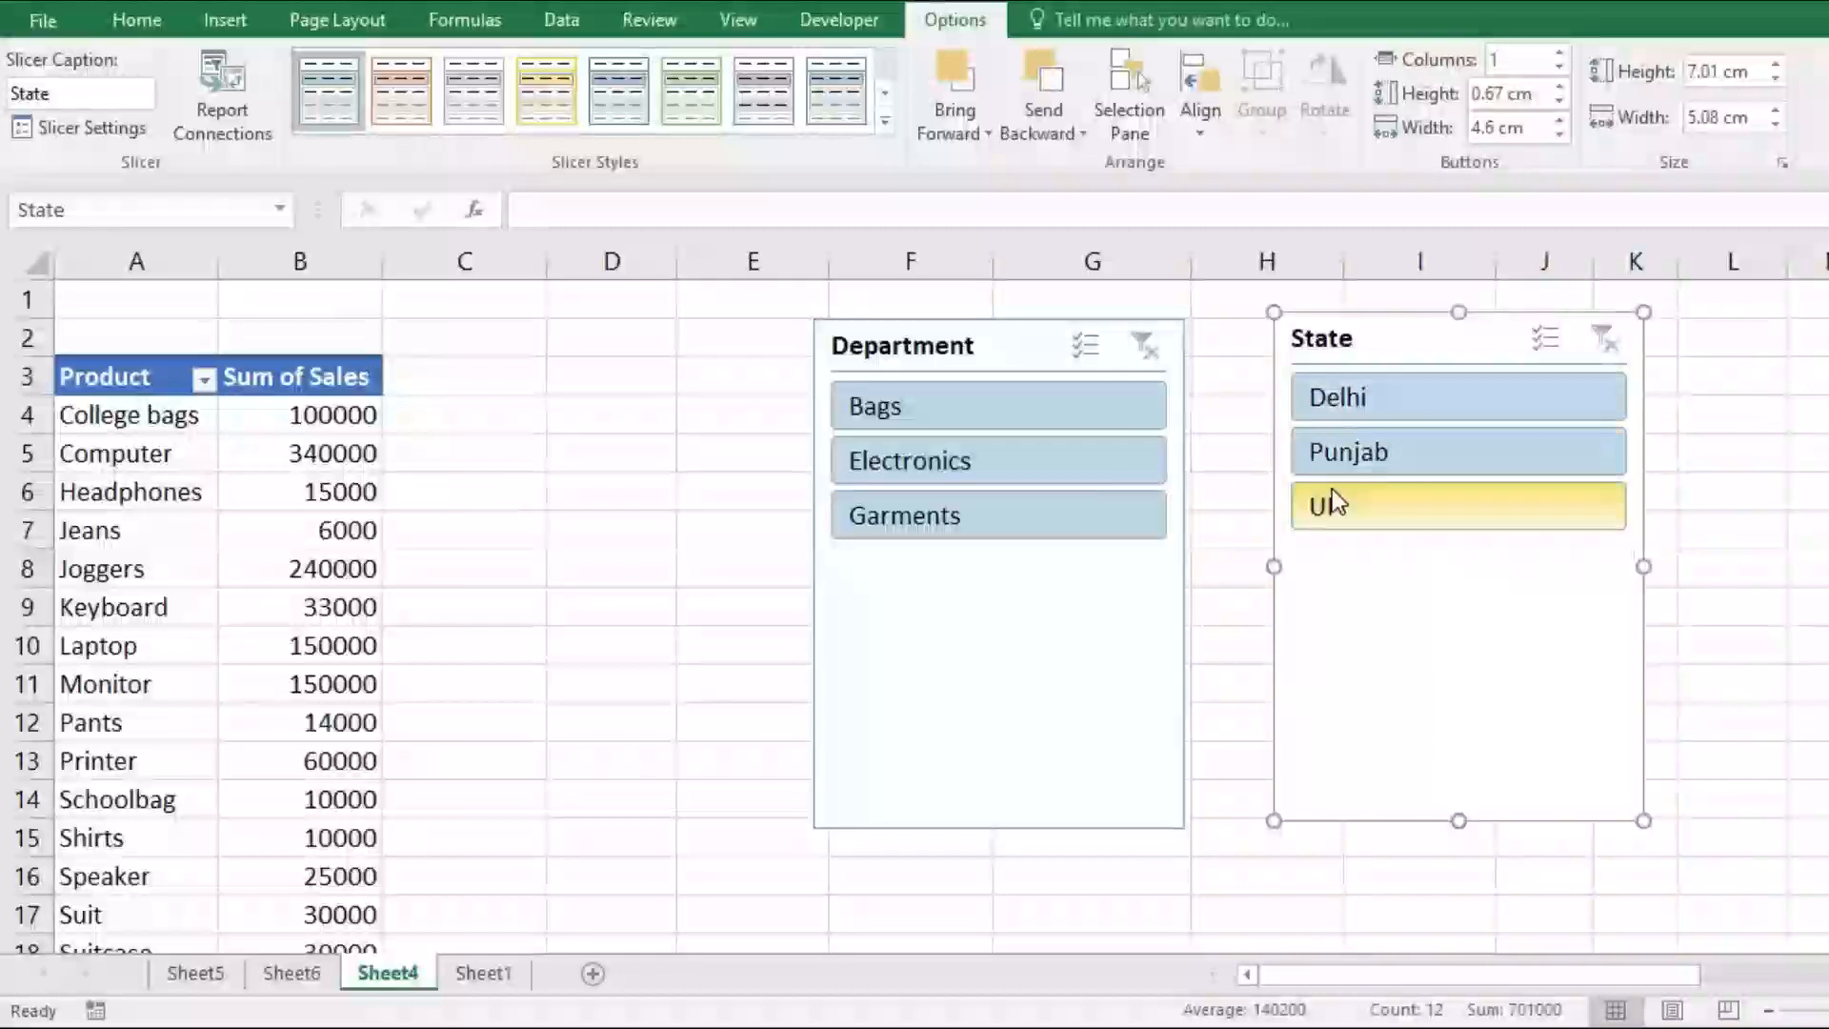
Step: Filter the PivotTable with the Department slicer by Electronics, Bags and finally Garments
left_click(981, 455)
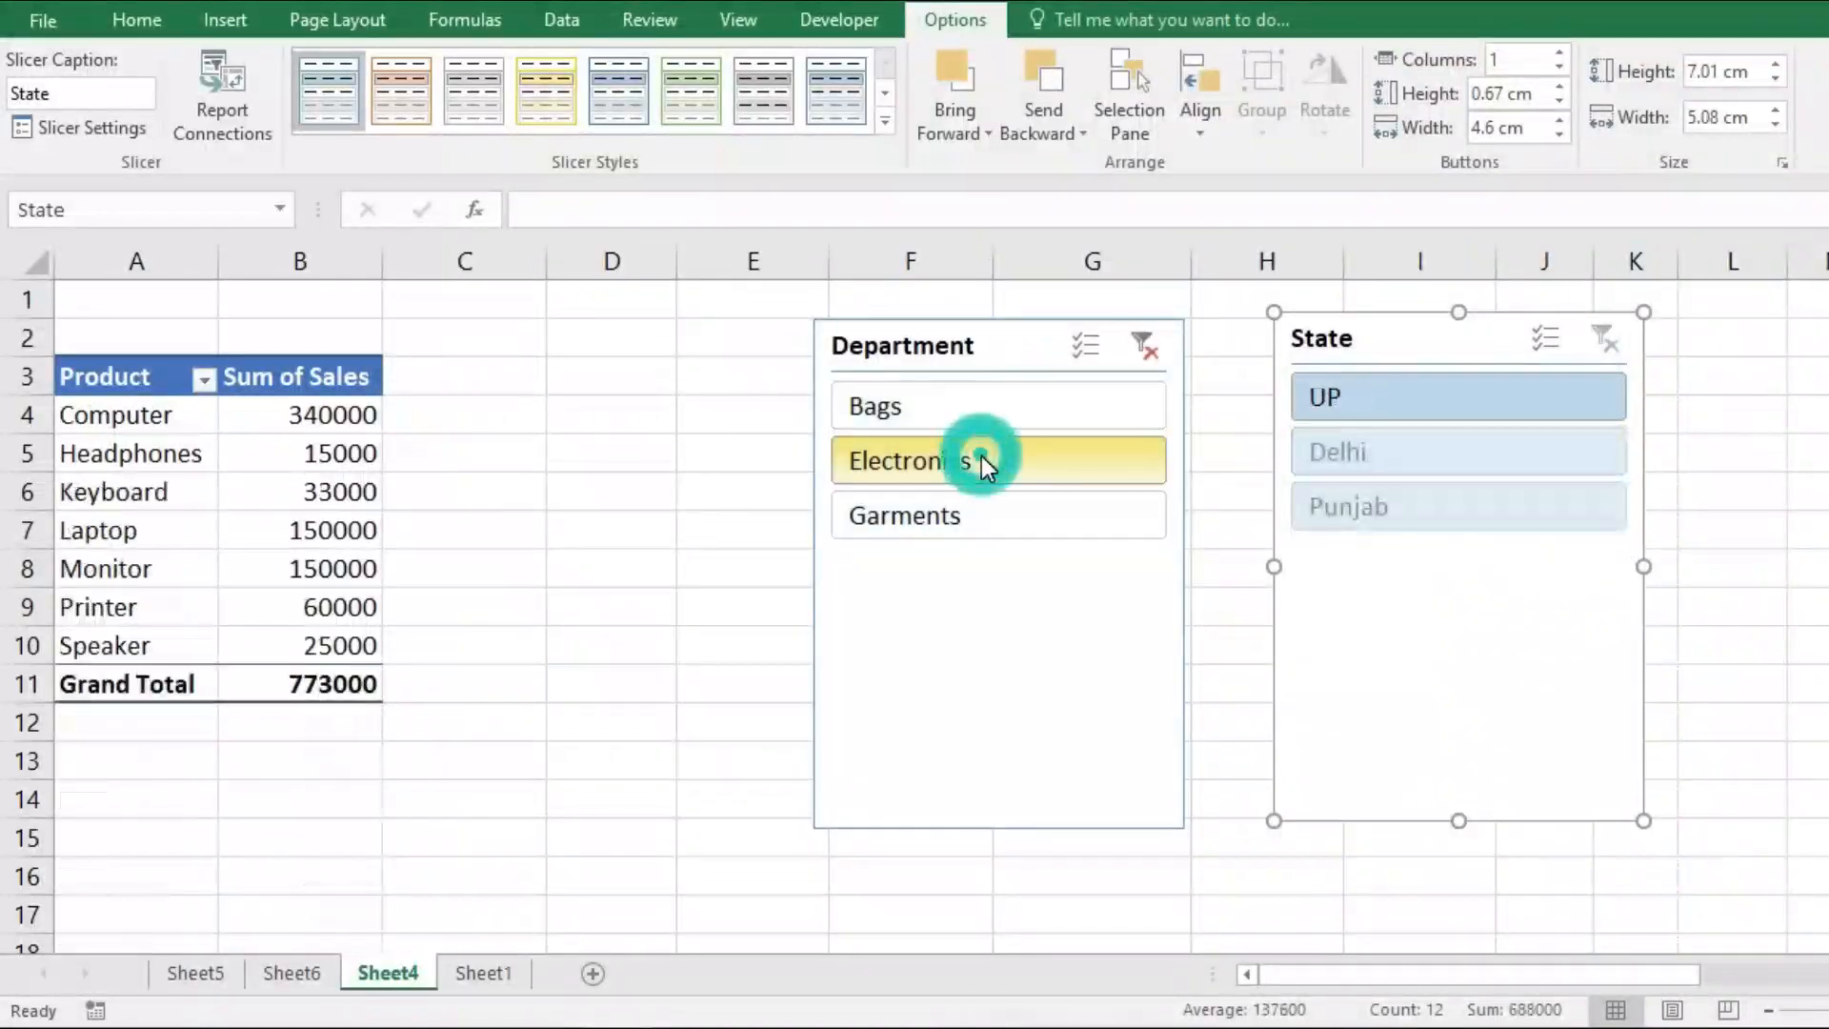
left_click(986, 425)
left_click(980, 510)
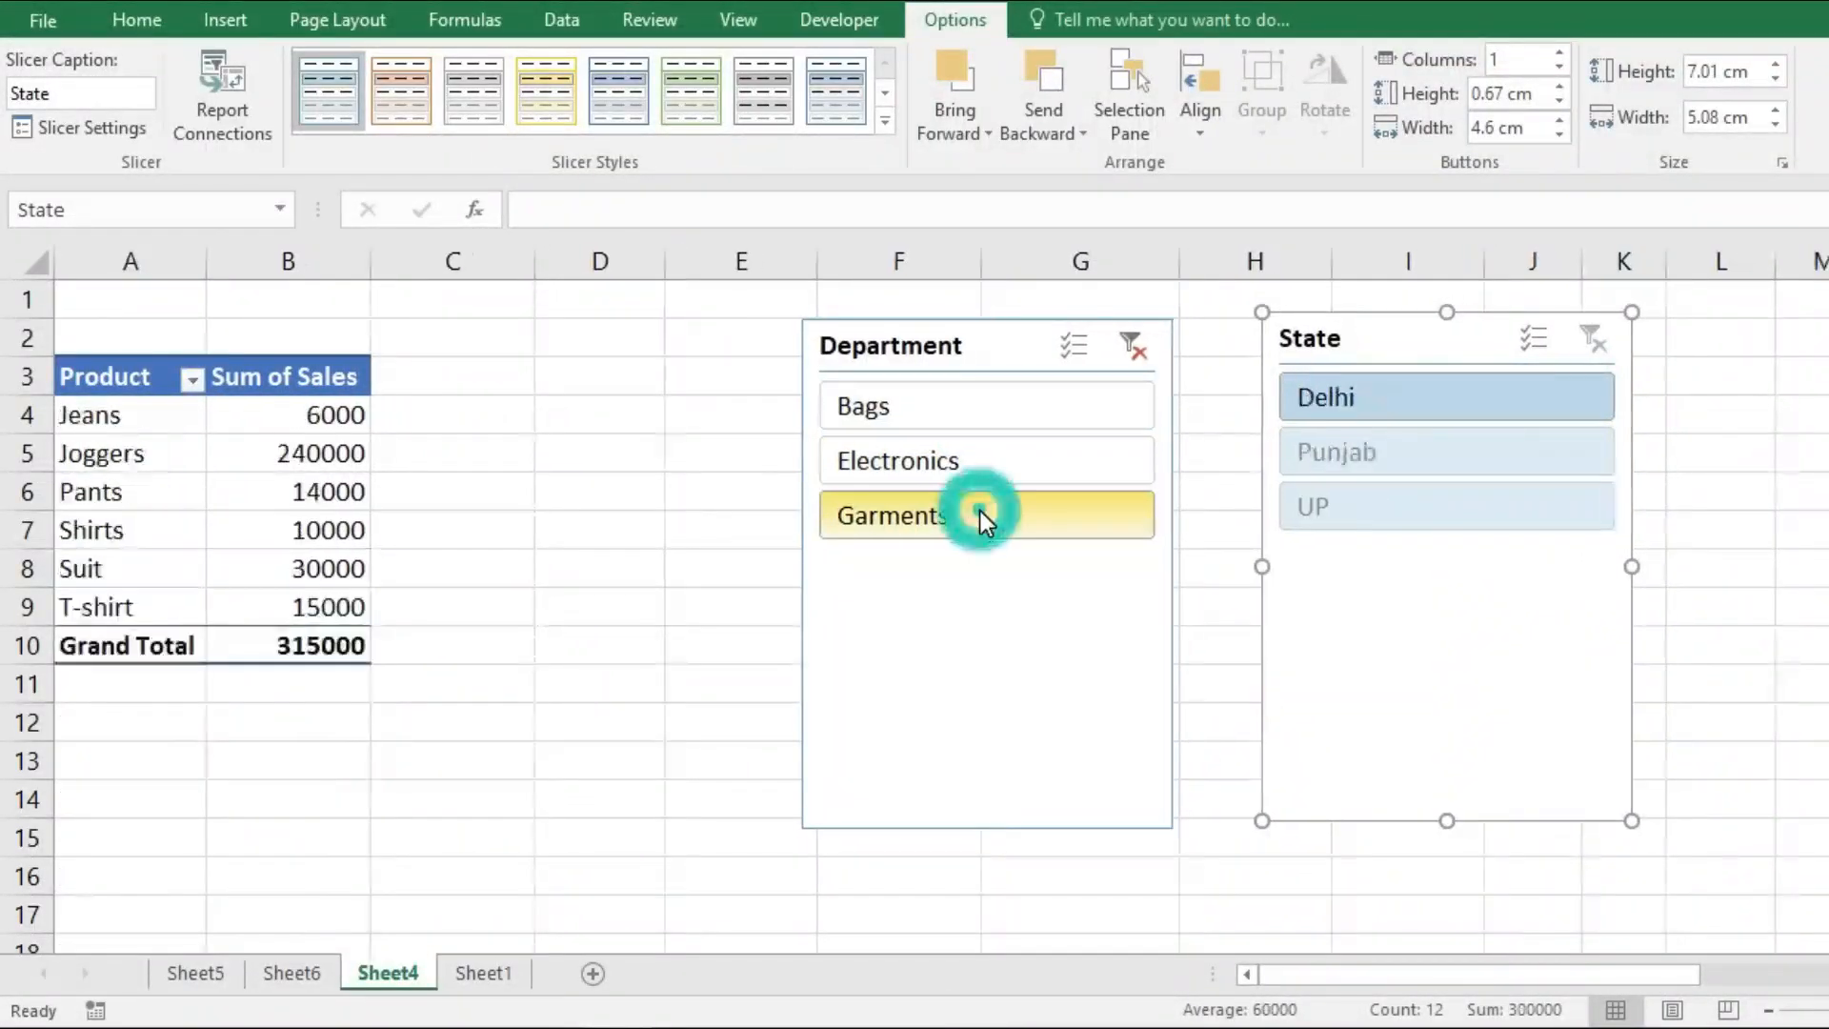